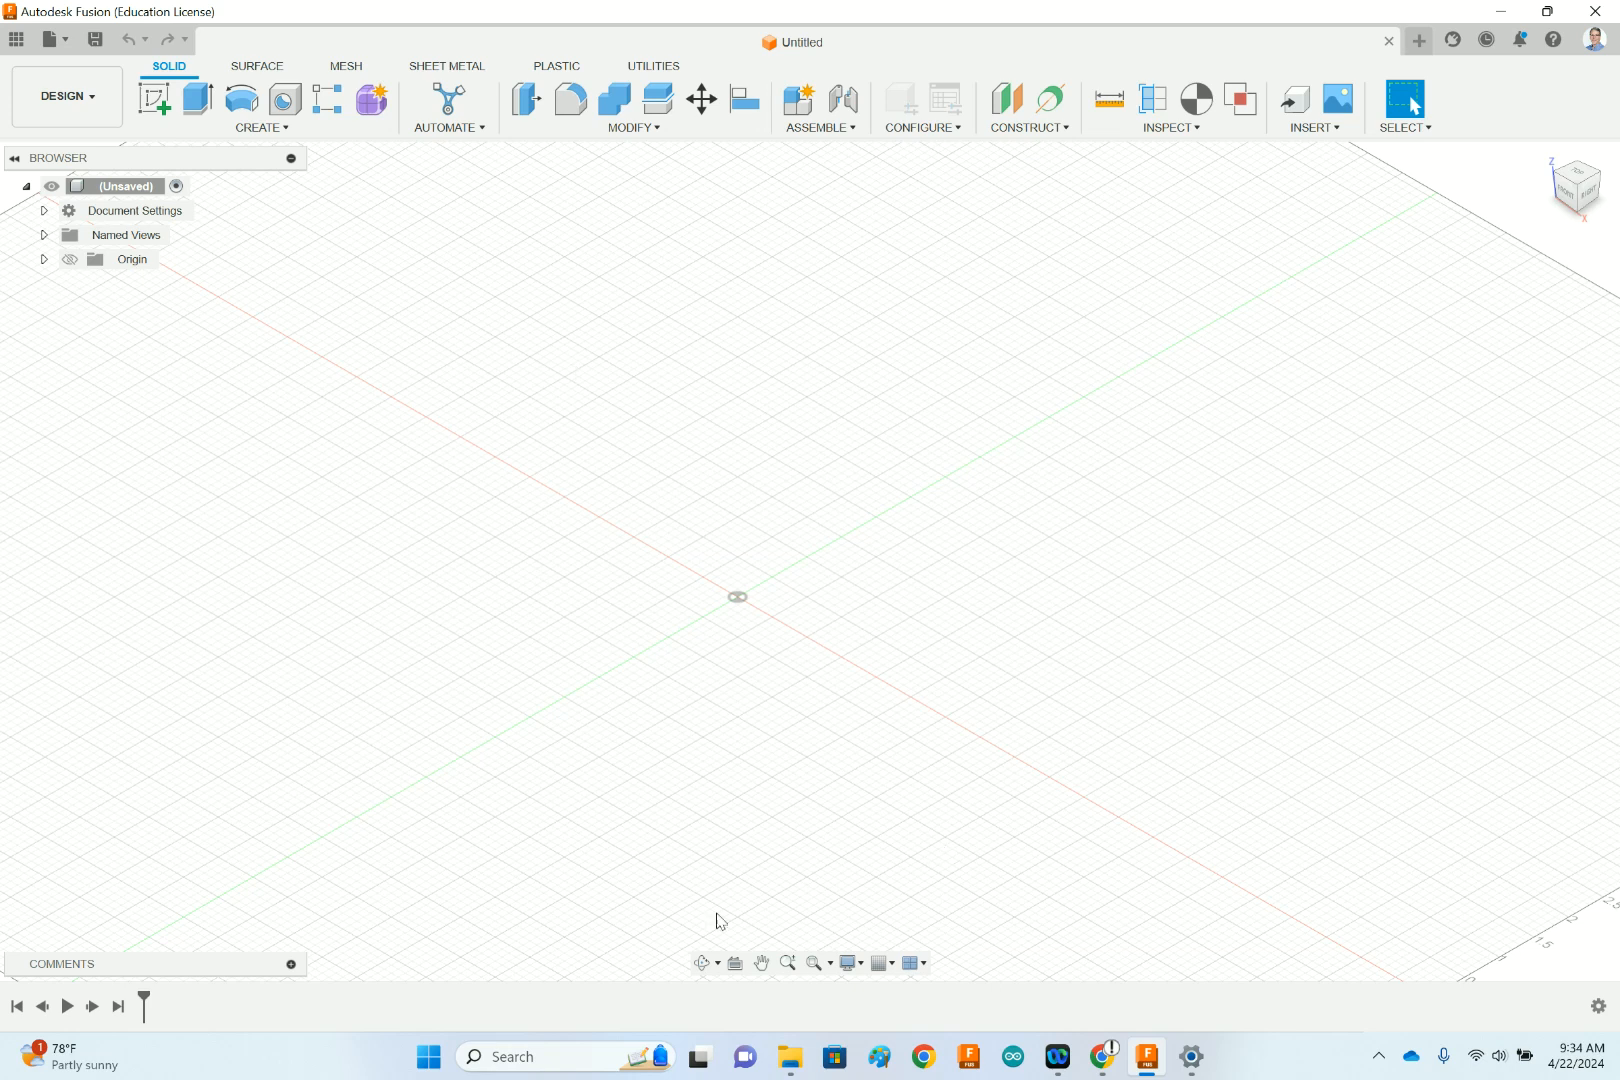
- Open Bracket v7 Drawing v4.pdf from the Model a Bracket assignment in Chrome, read its dimensions and notes, and return to Fusion
click(1099, 1058)
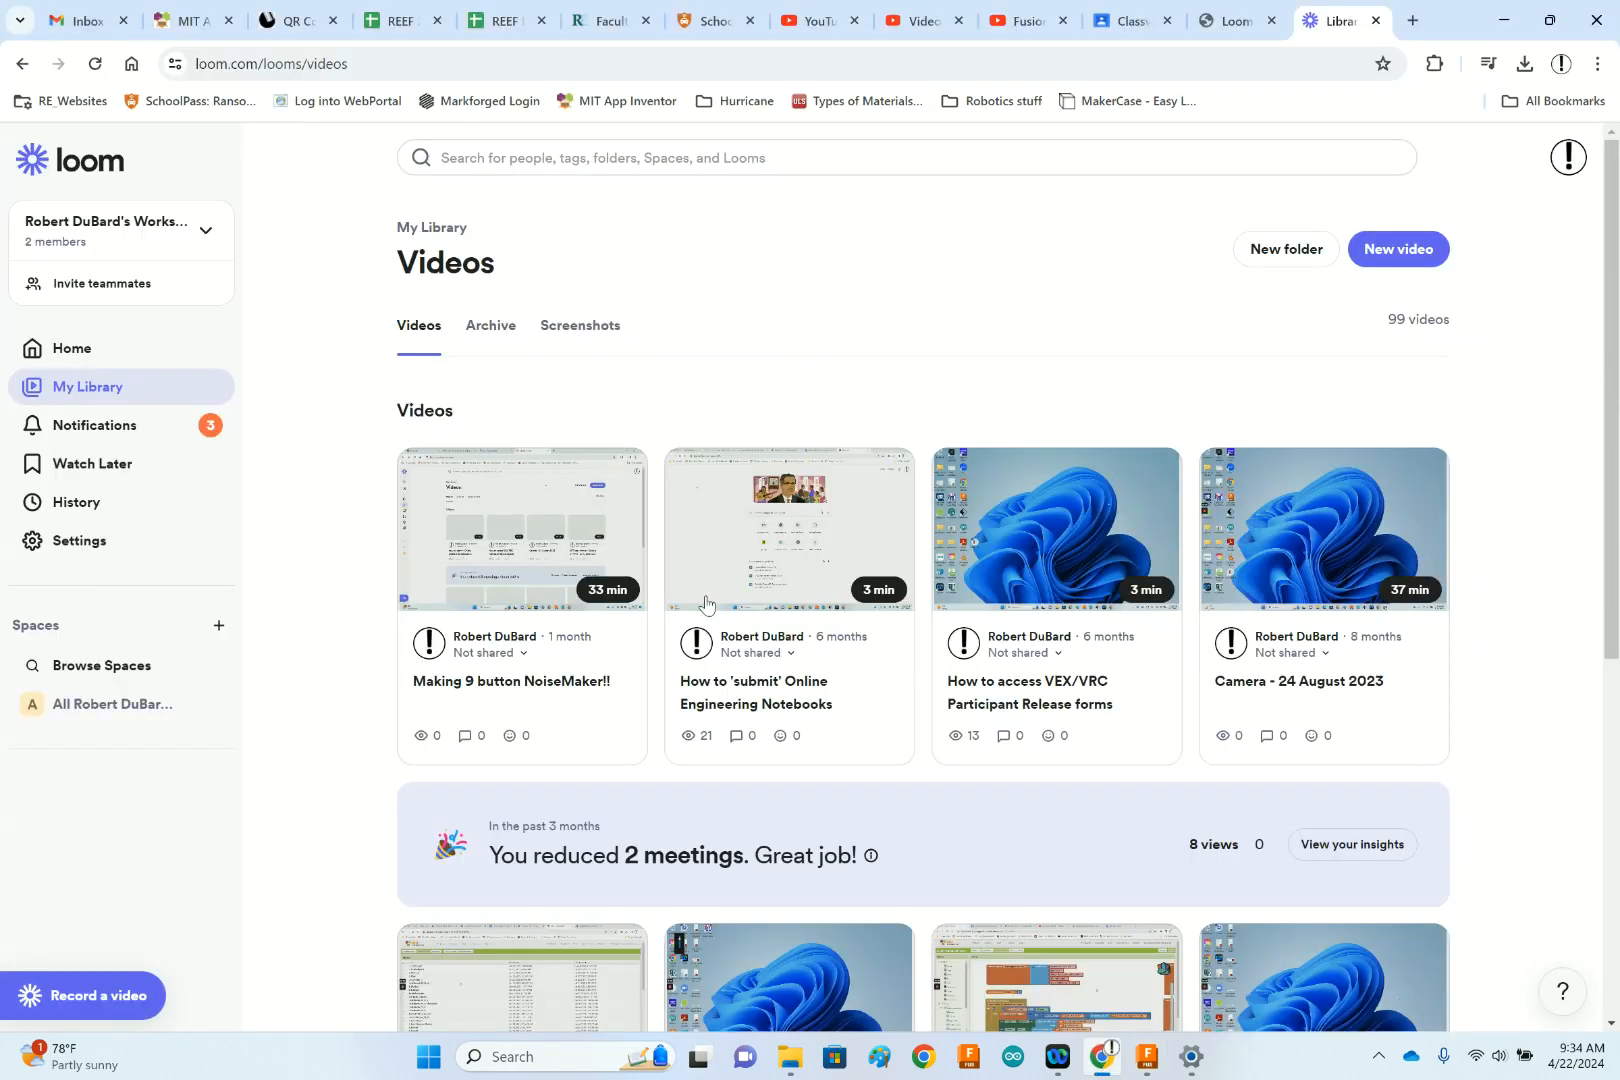
click(1124, 30)
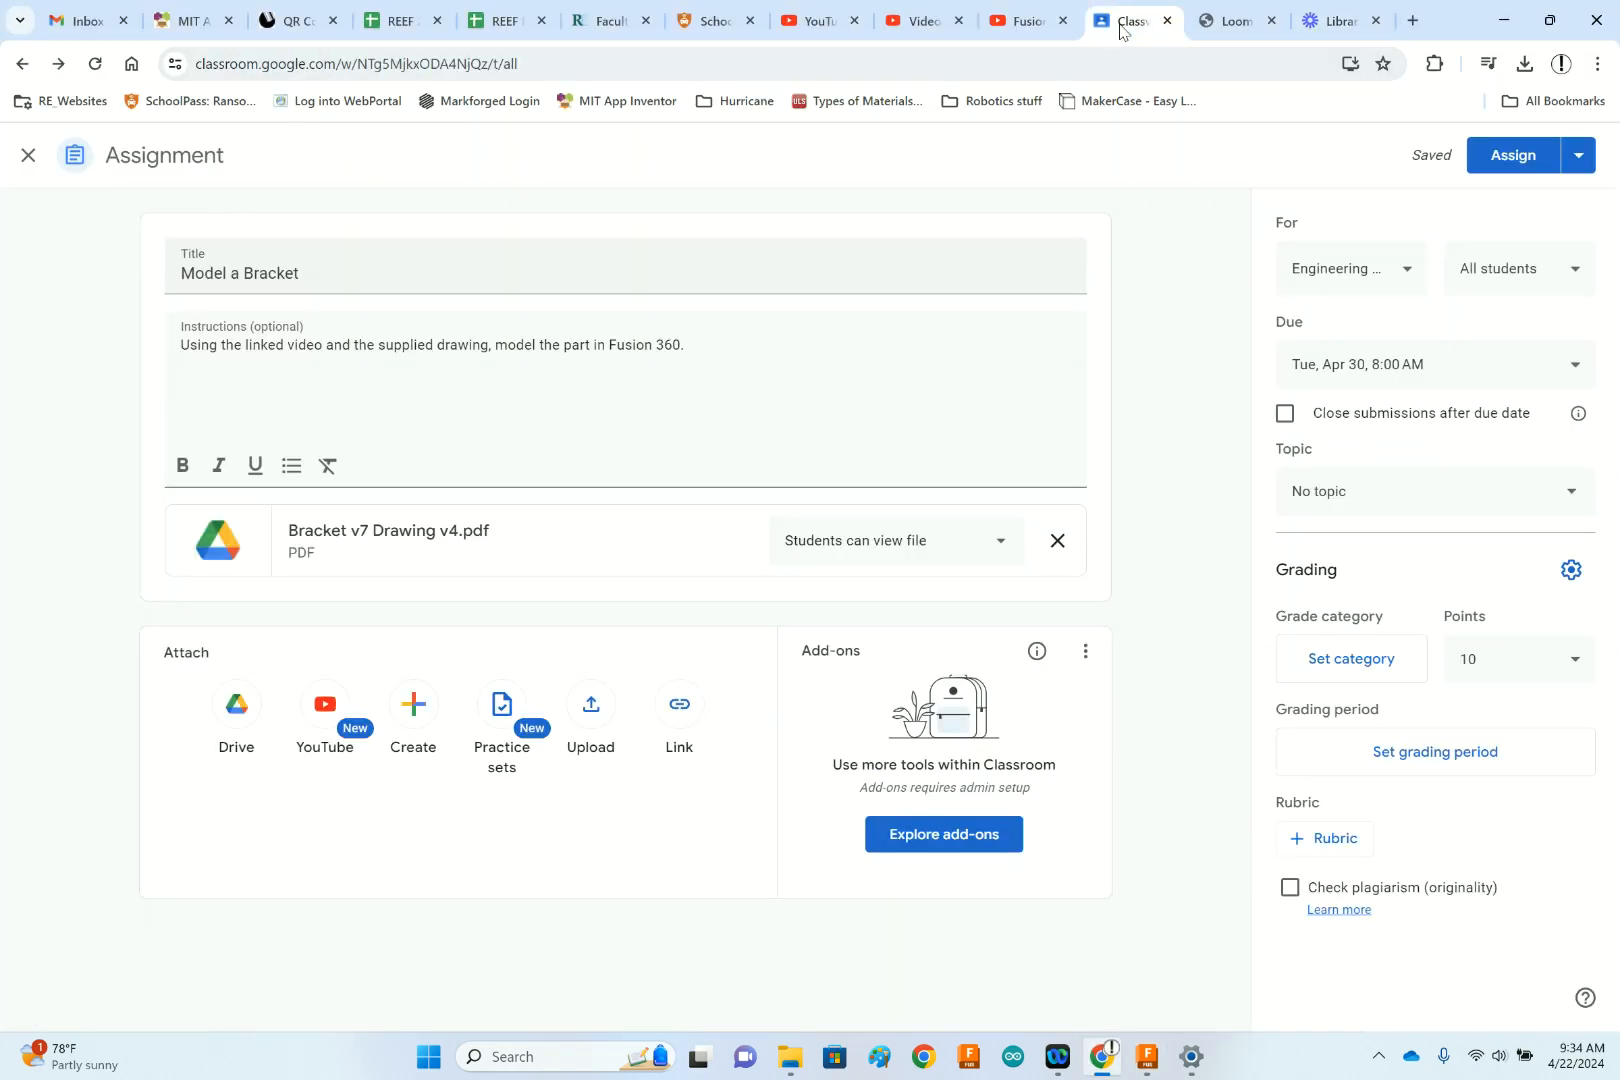
click(407, 540)
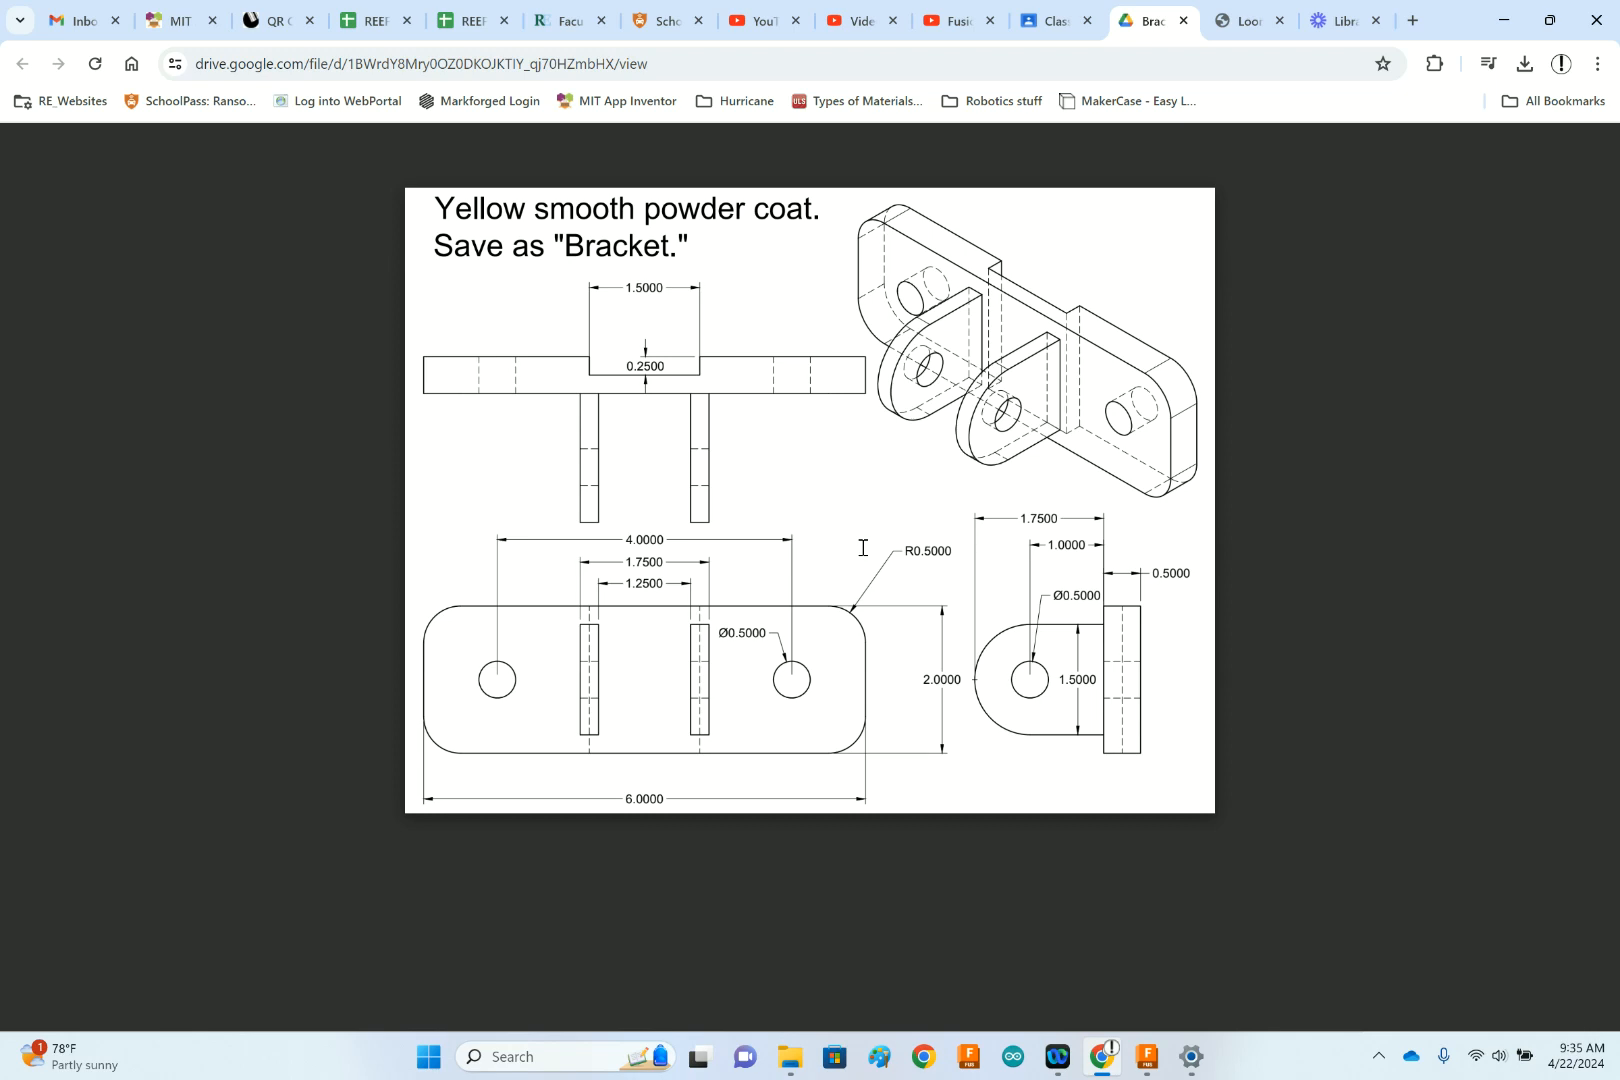
mouse_move(1147, 1058)
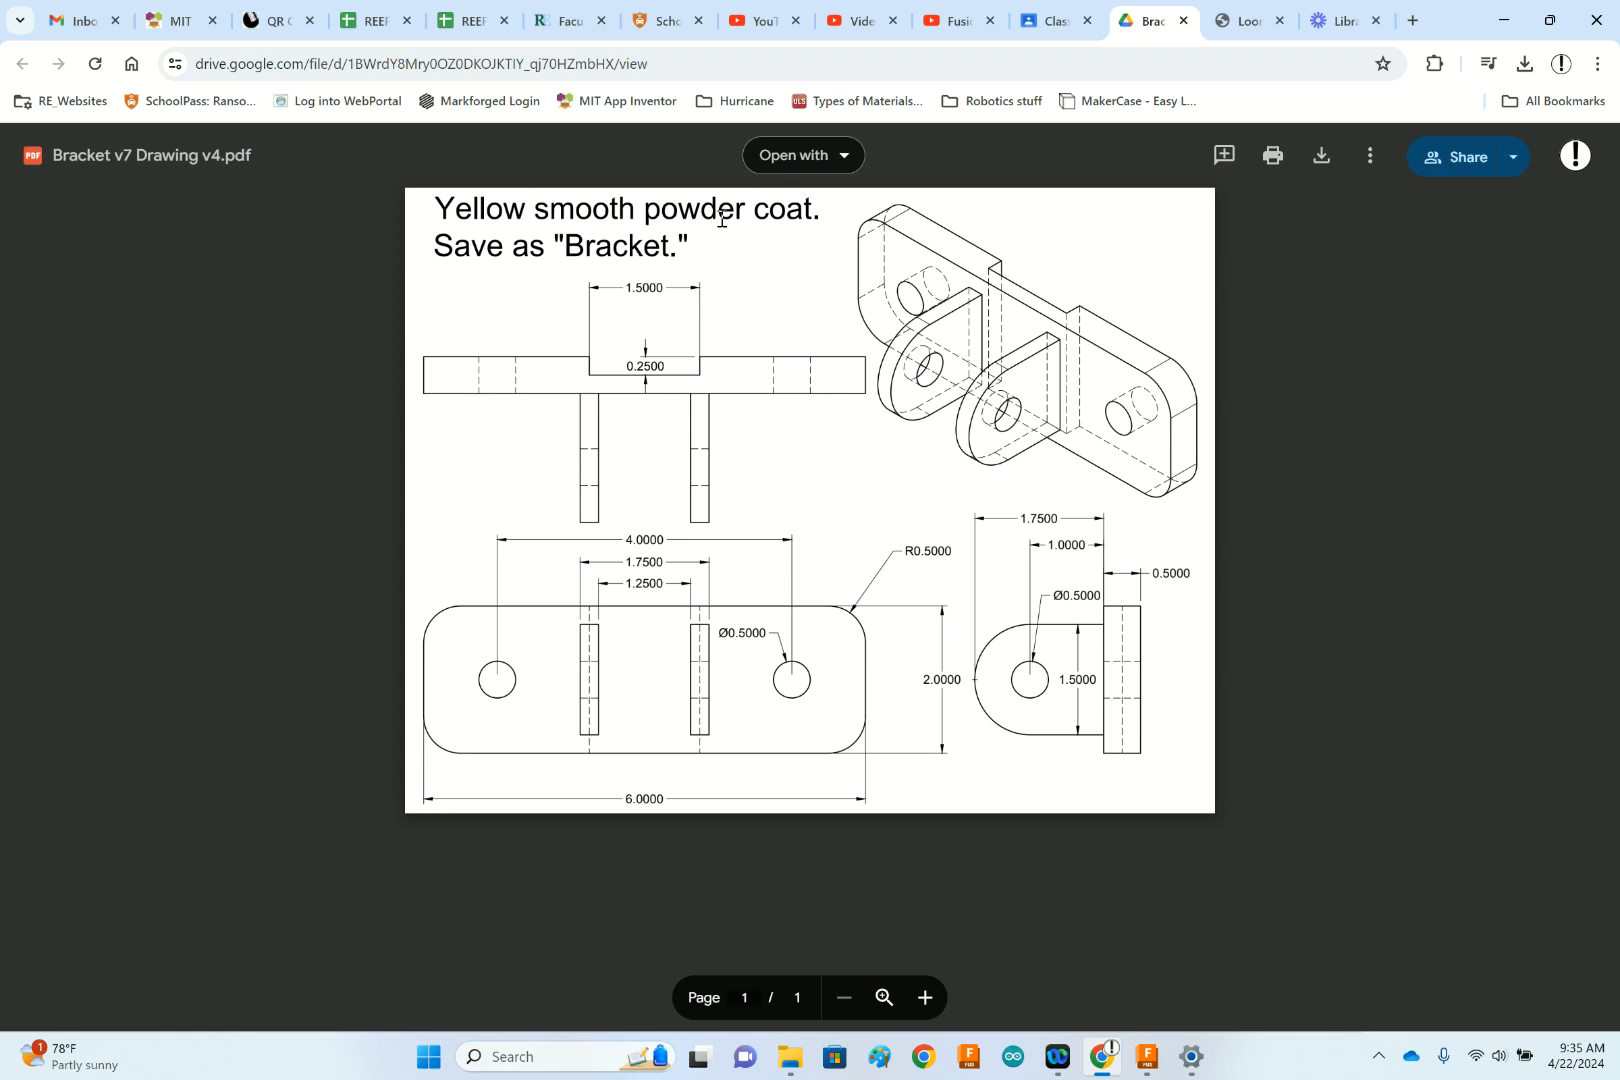
click(1148, 1062)
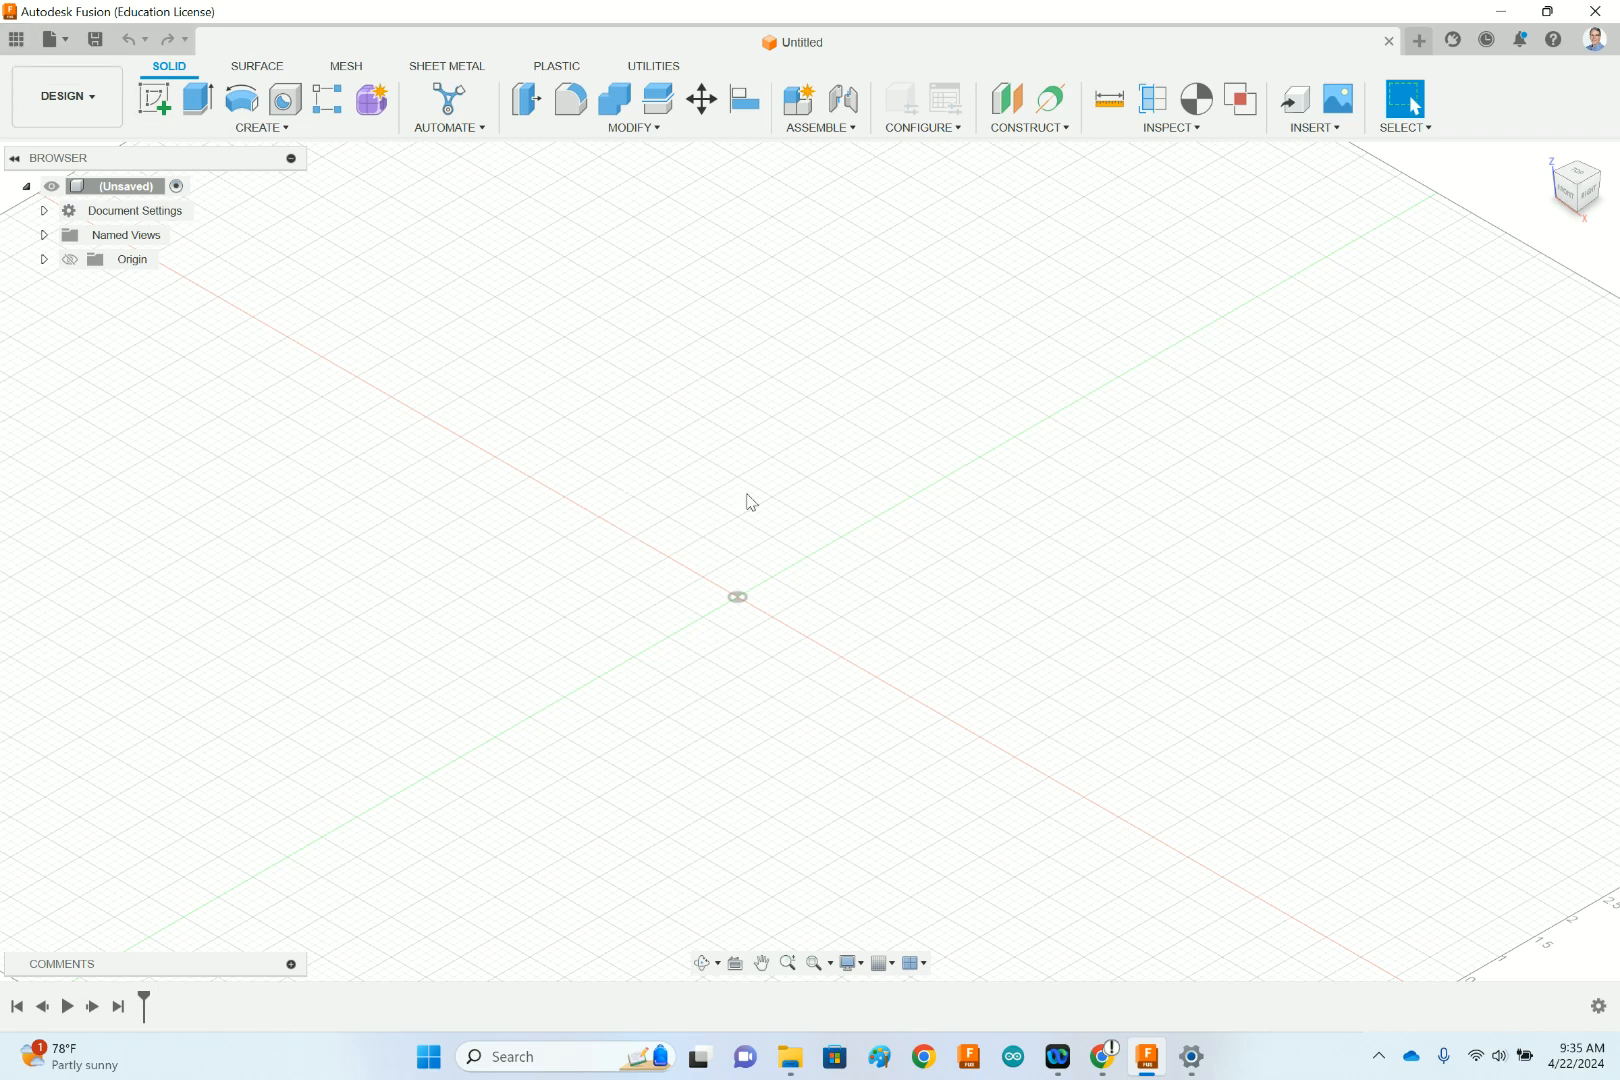
- Browse the project data to the Engineering folder inside For Classes in Main Folder
click(15, 42)
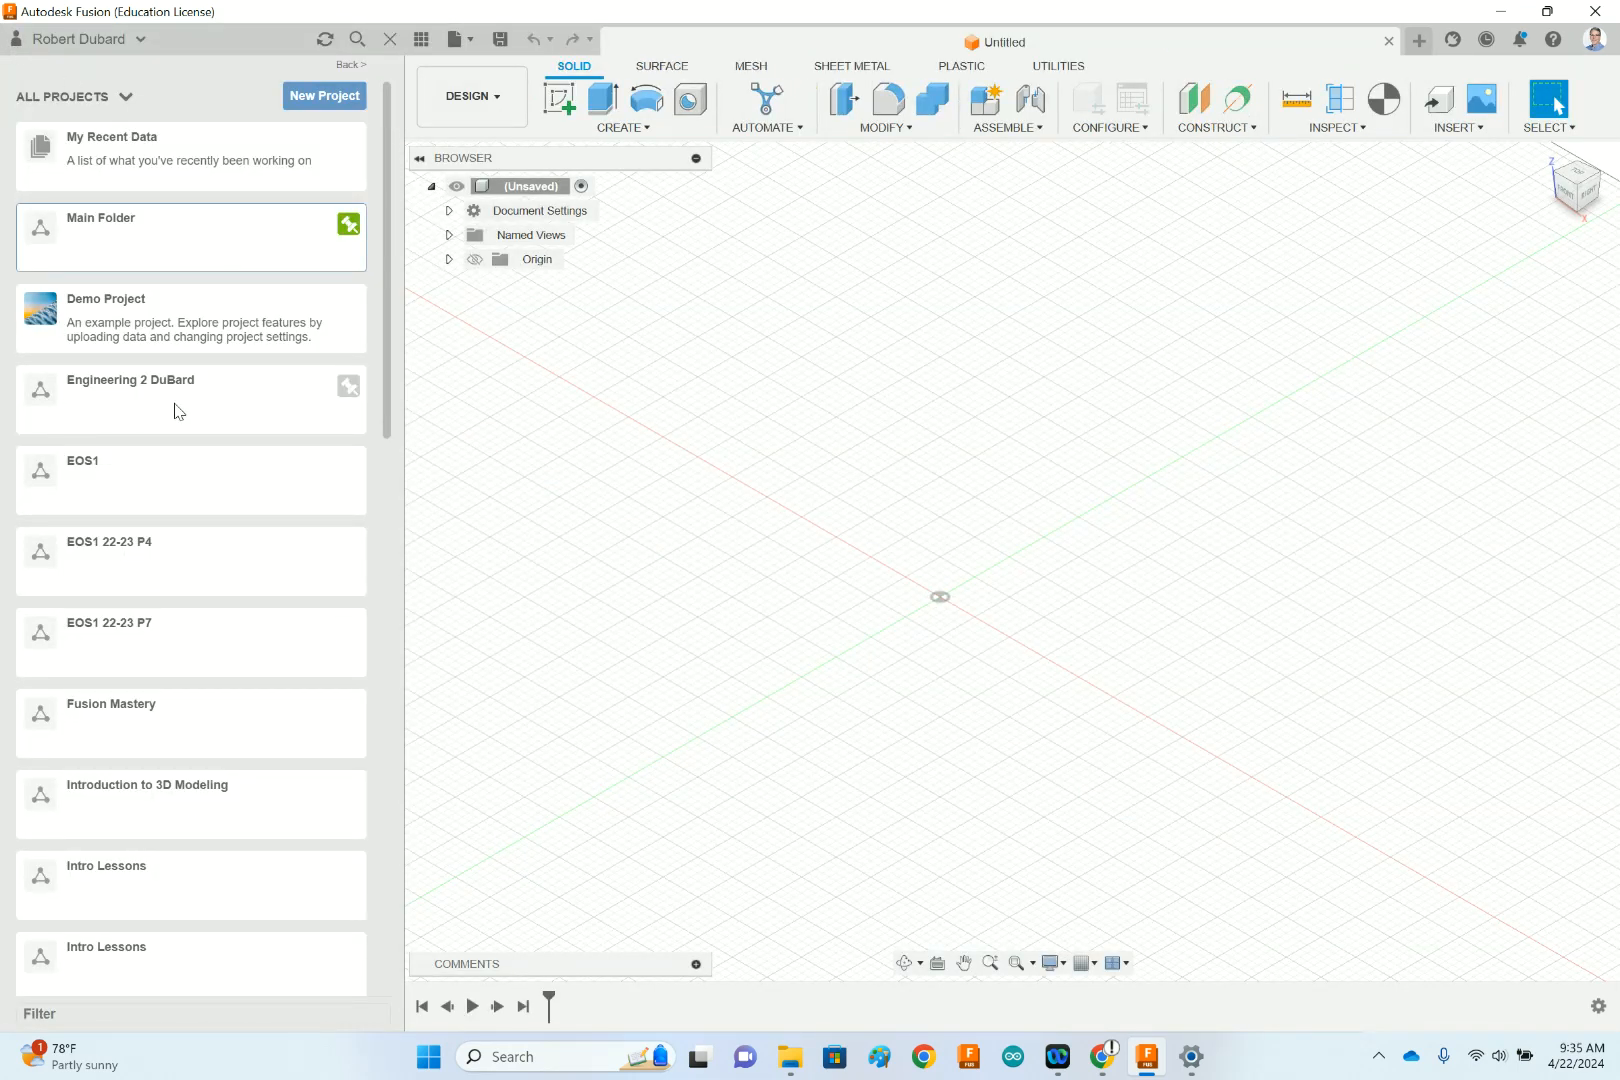
click(125, 247)
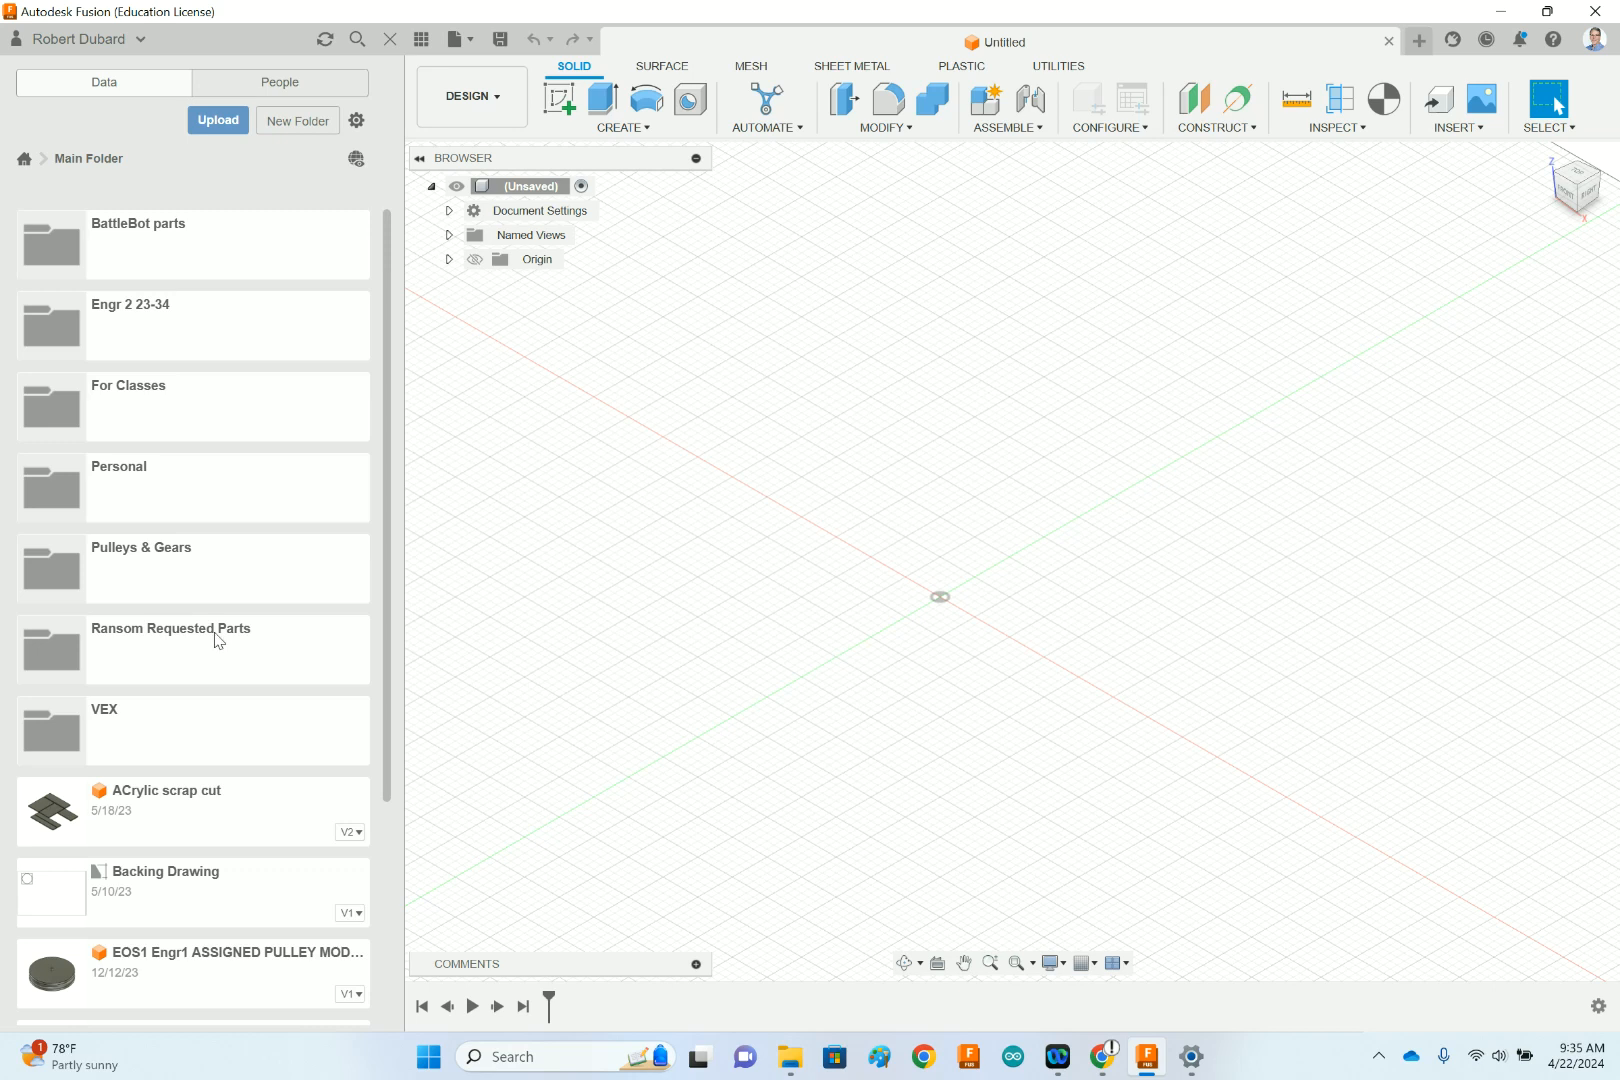
scroll(318, 705, down, 3)
scroll(320, 703, up, 1)
scroll(318, 705, up, 3)
click(137, 413)
click(138, 413)
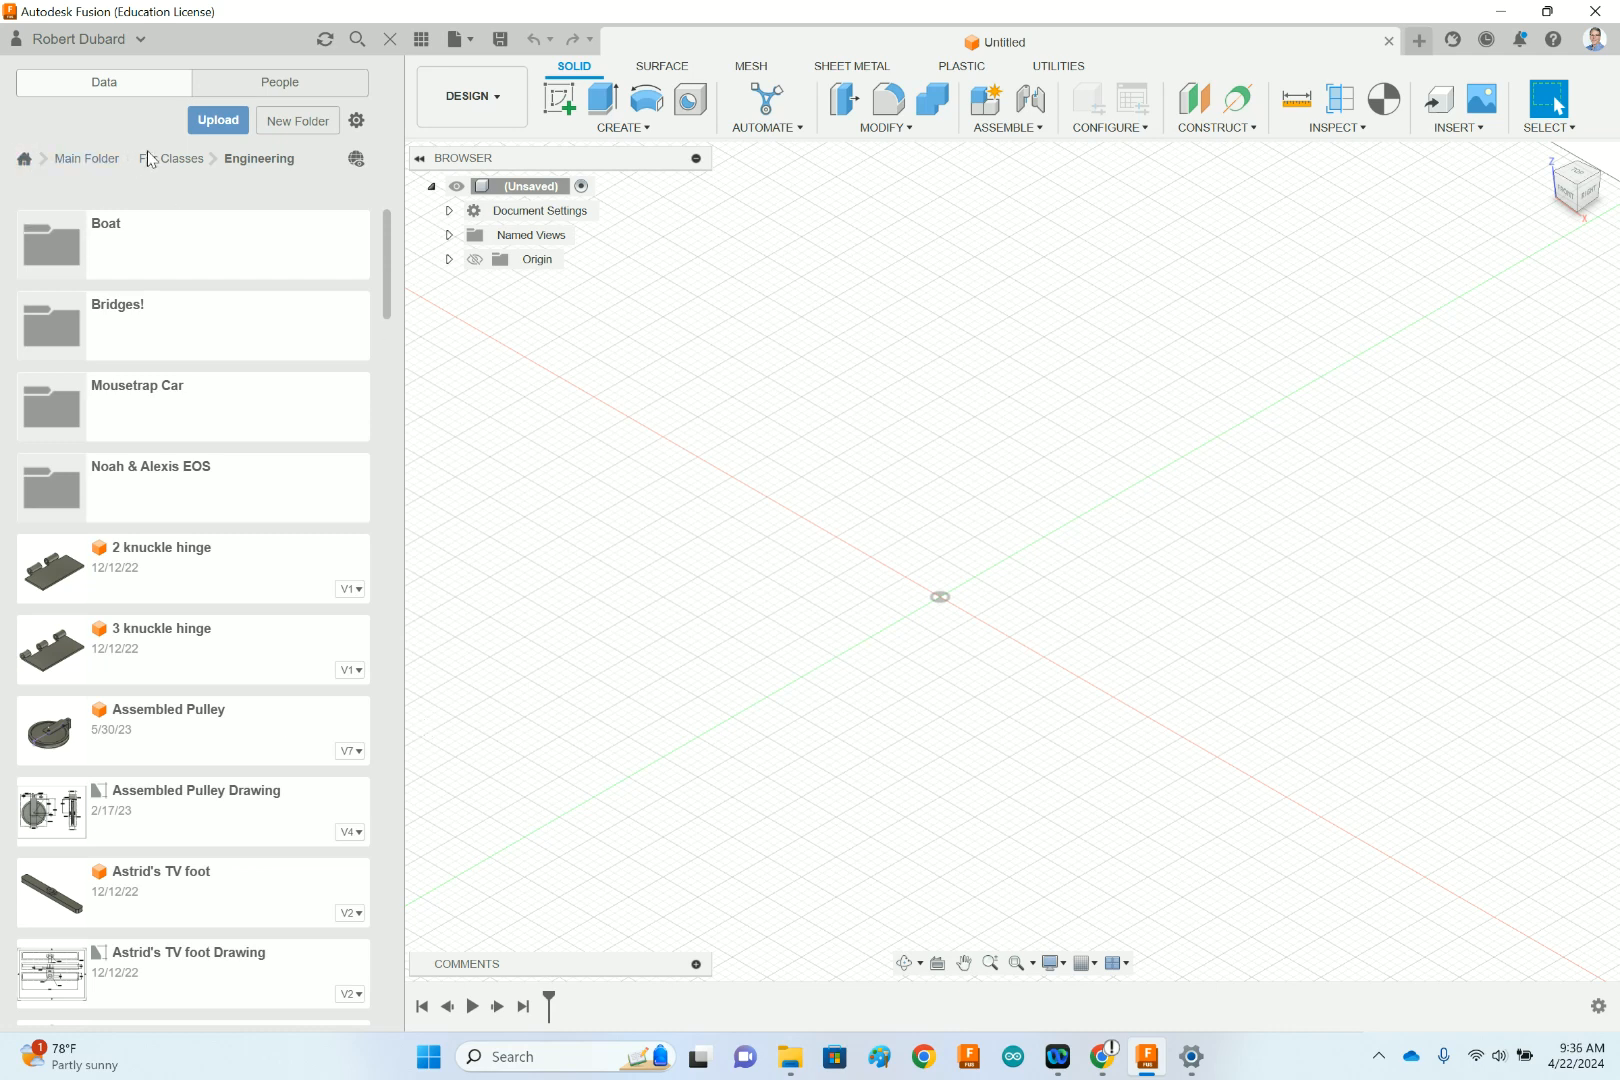
- Go back to the project list, reopen Main Folder > For Classes > Engineering, and close the data panel
click(24, 162)
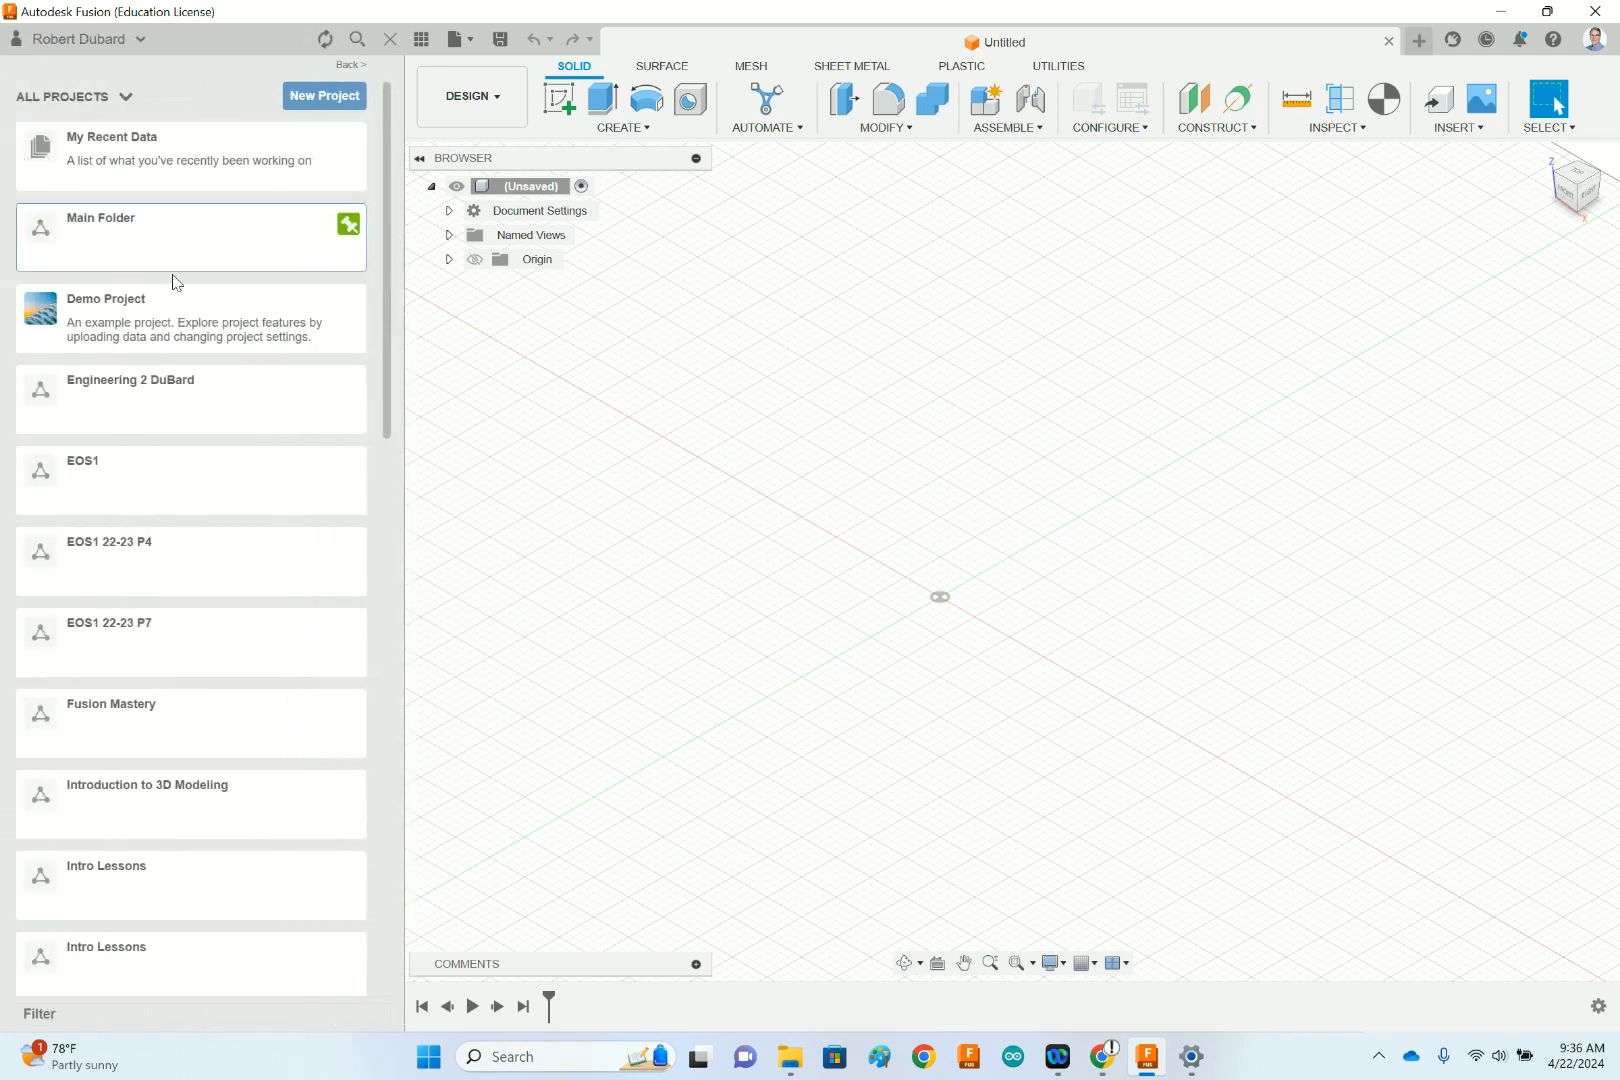
click(115, 241)
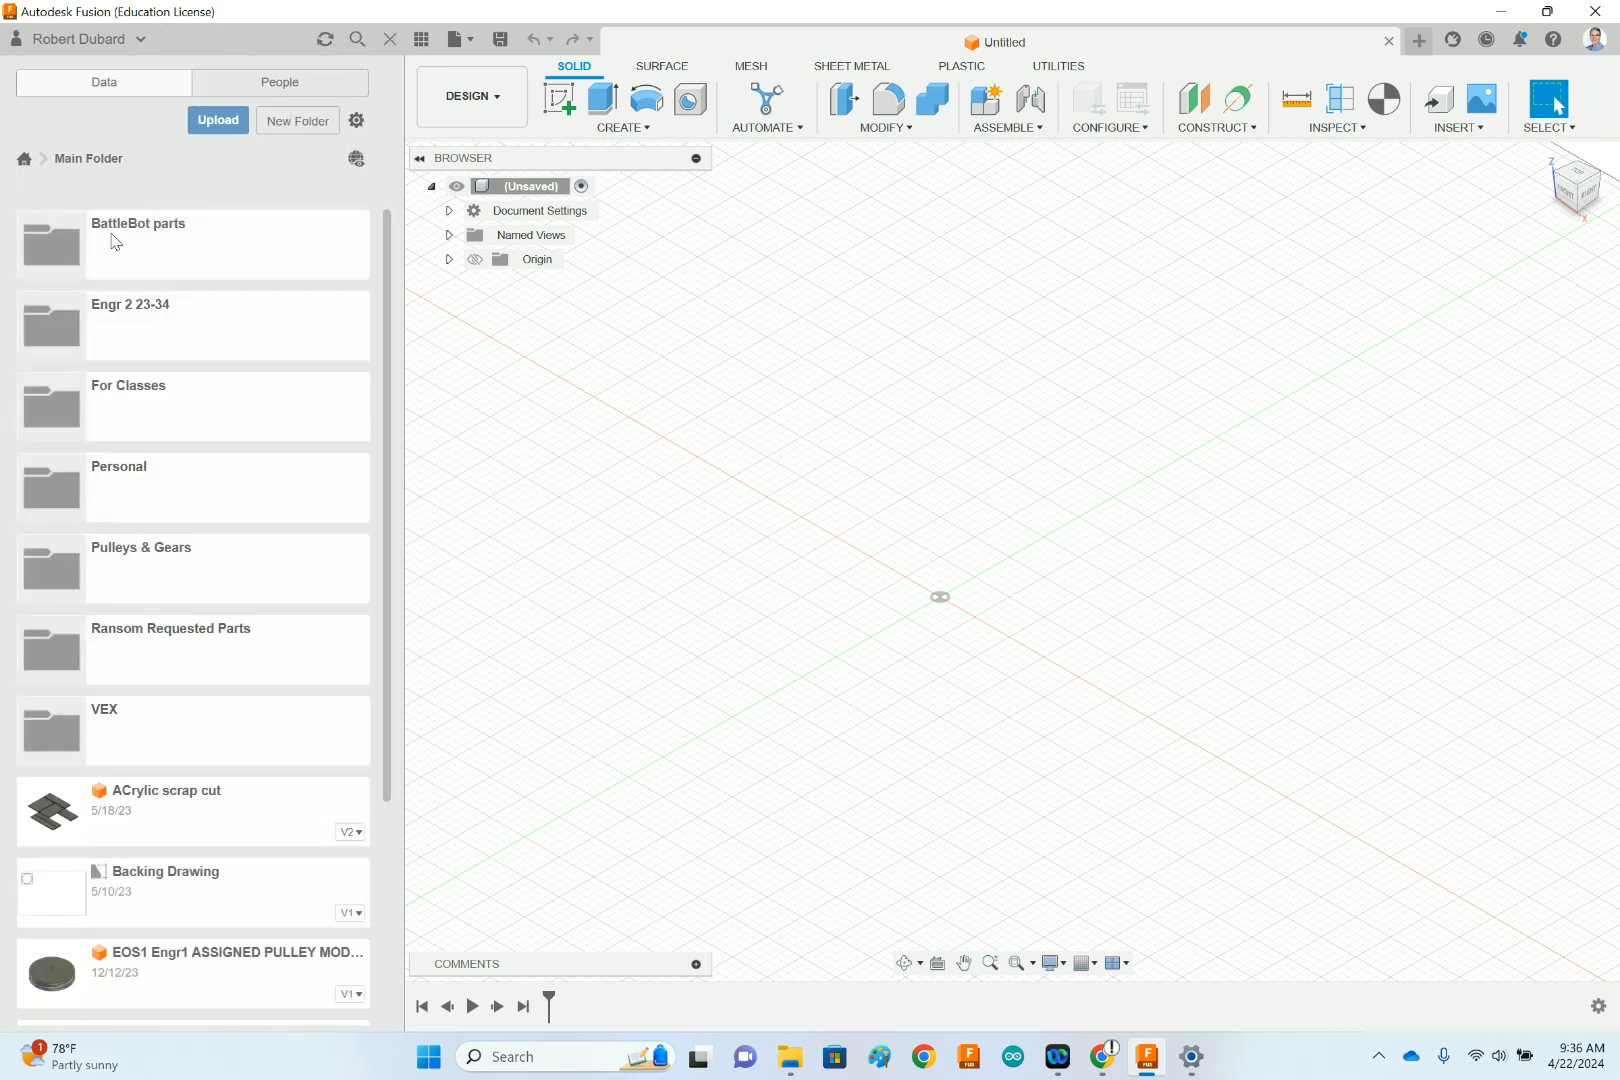
click(194, 396)
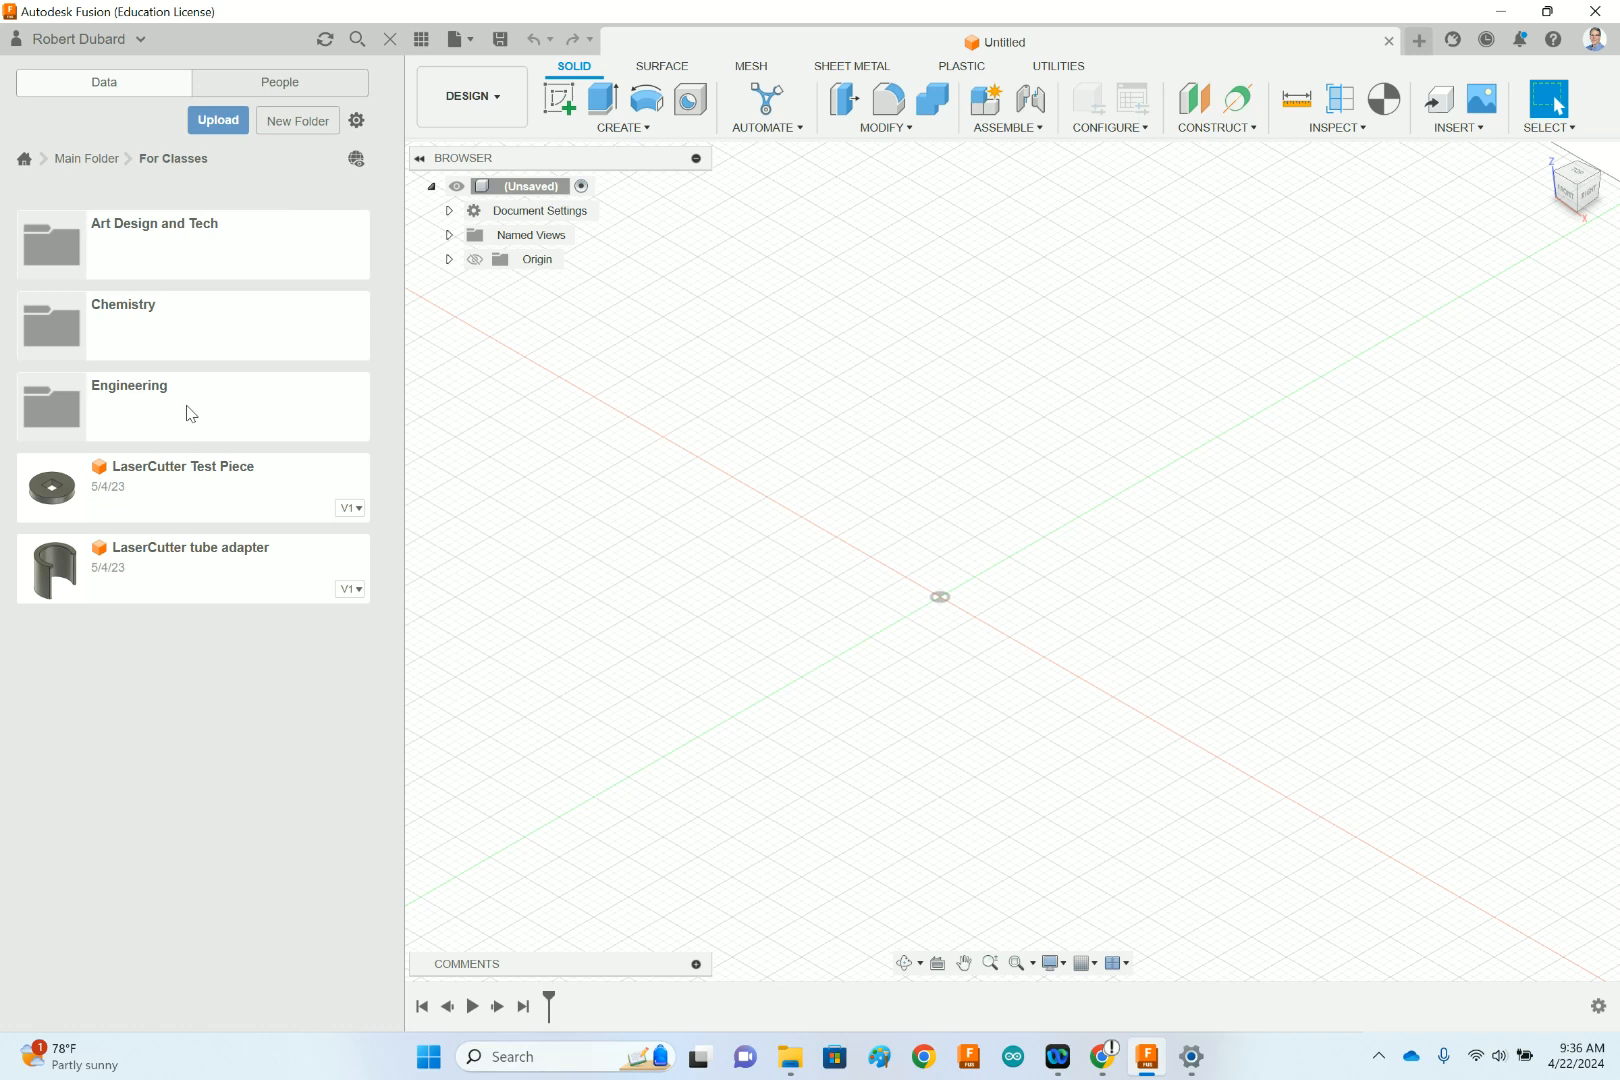
click(176, 400)
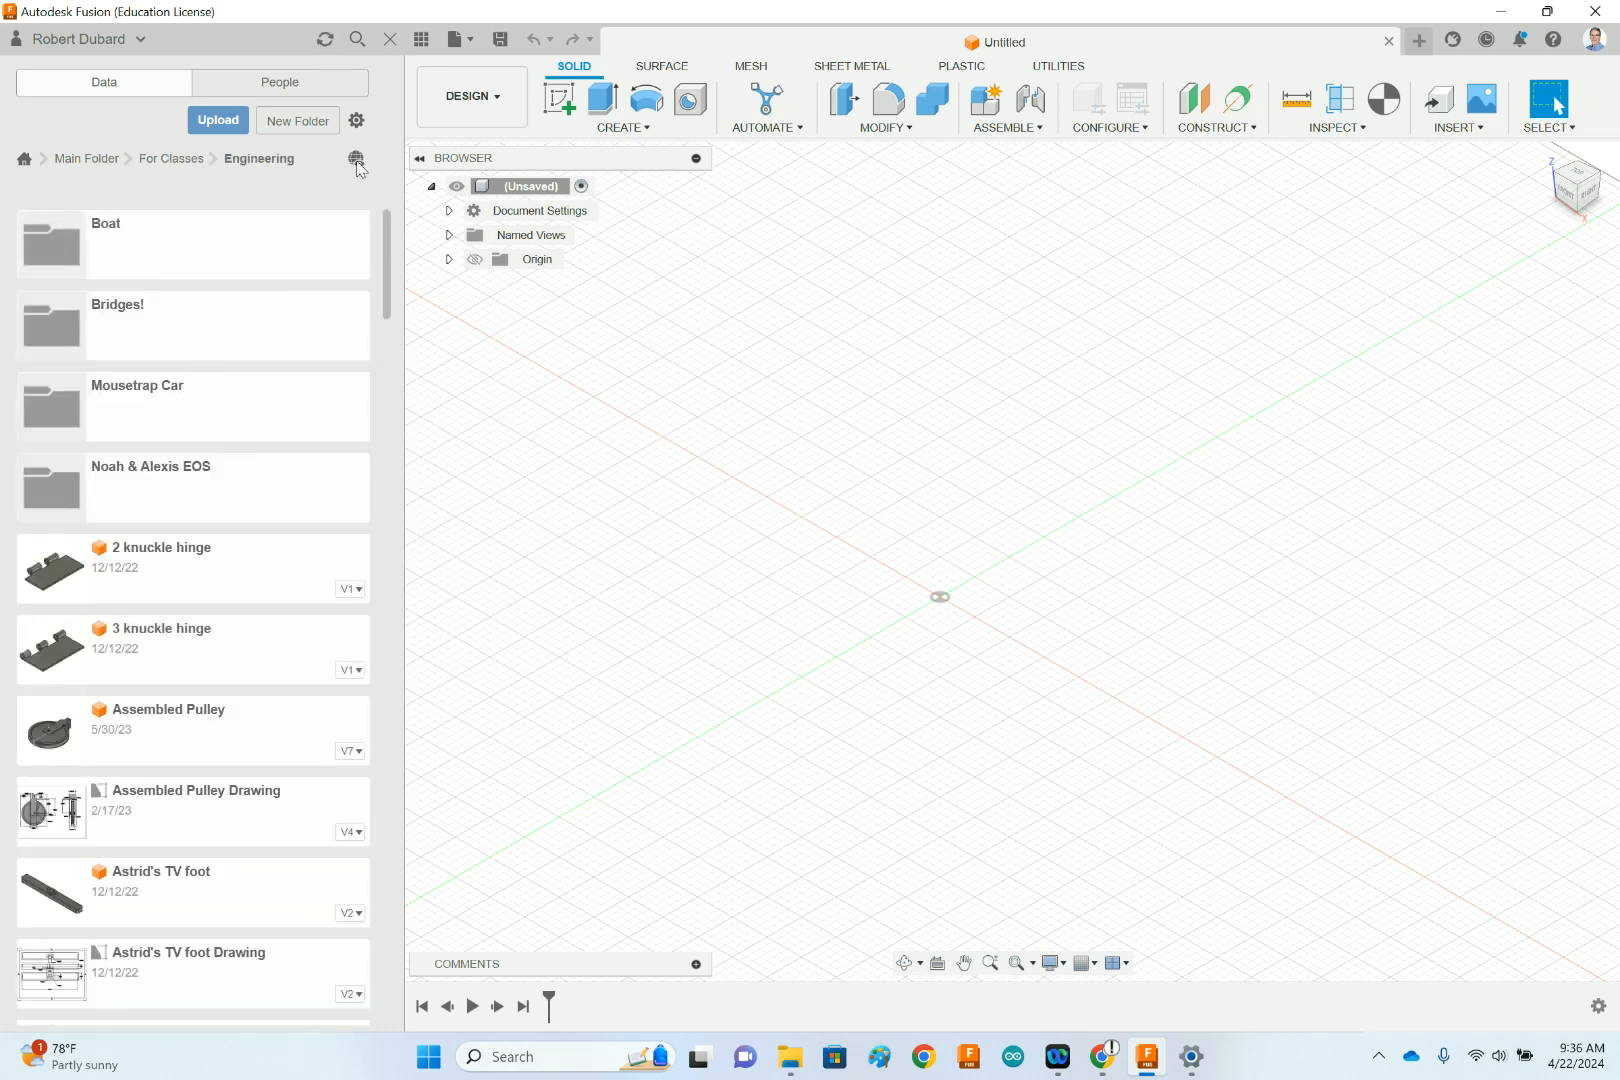
click(389, 40)
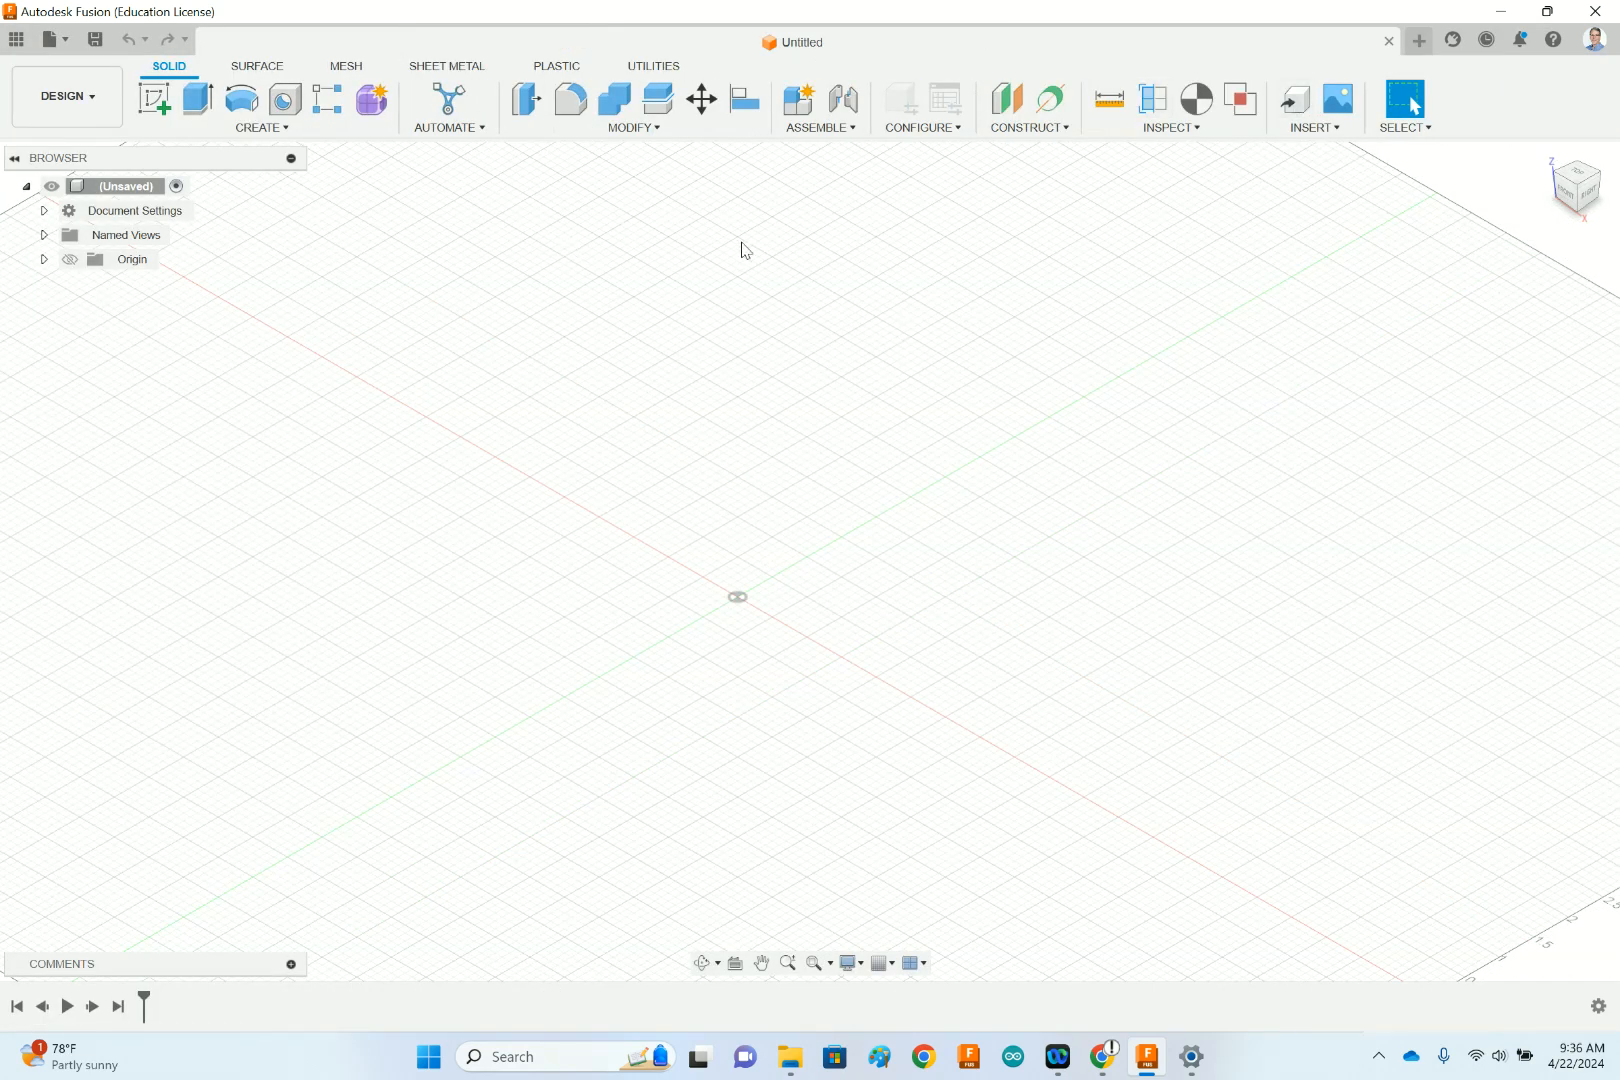
- Create and activate a new internal standard component named Yellow Bracket
click(845, 130)
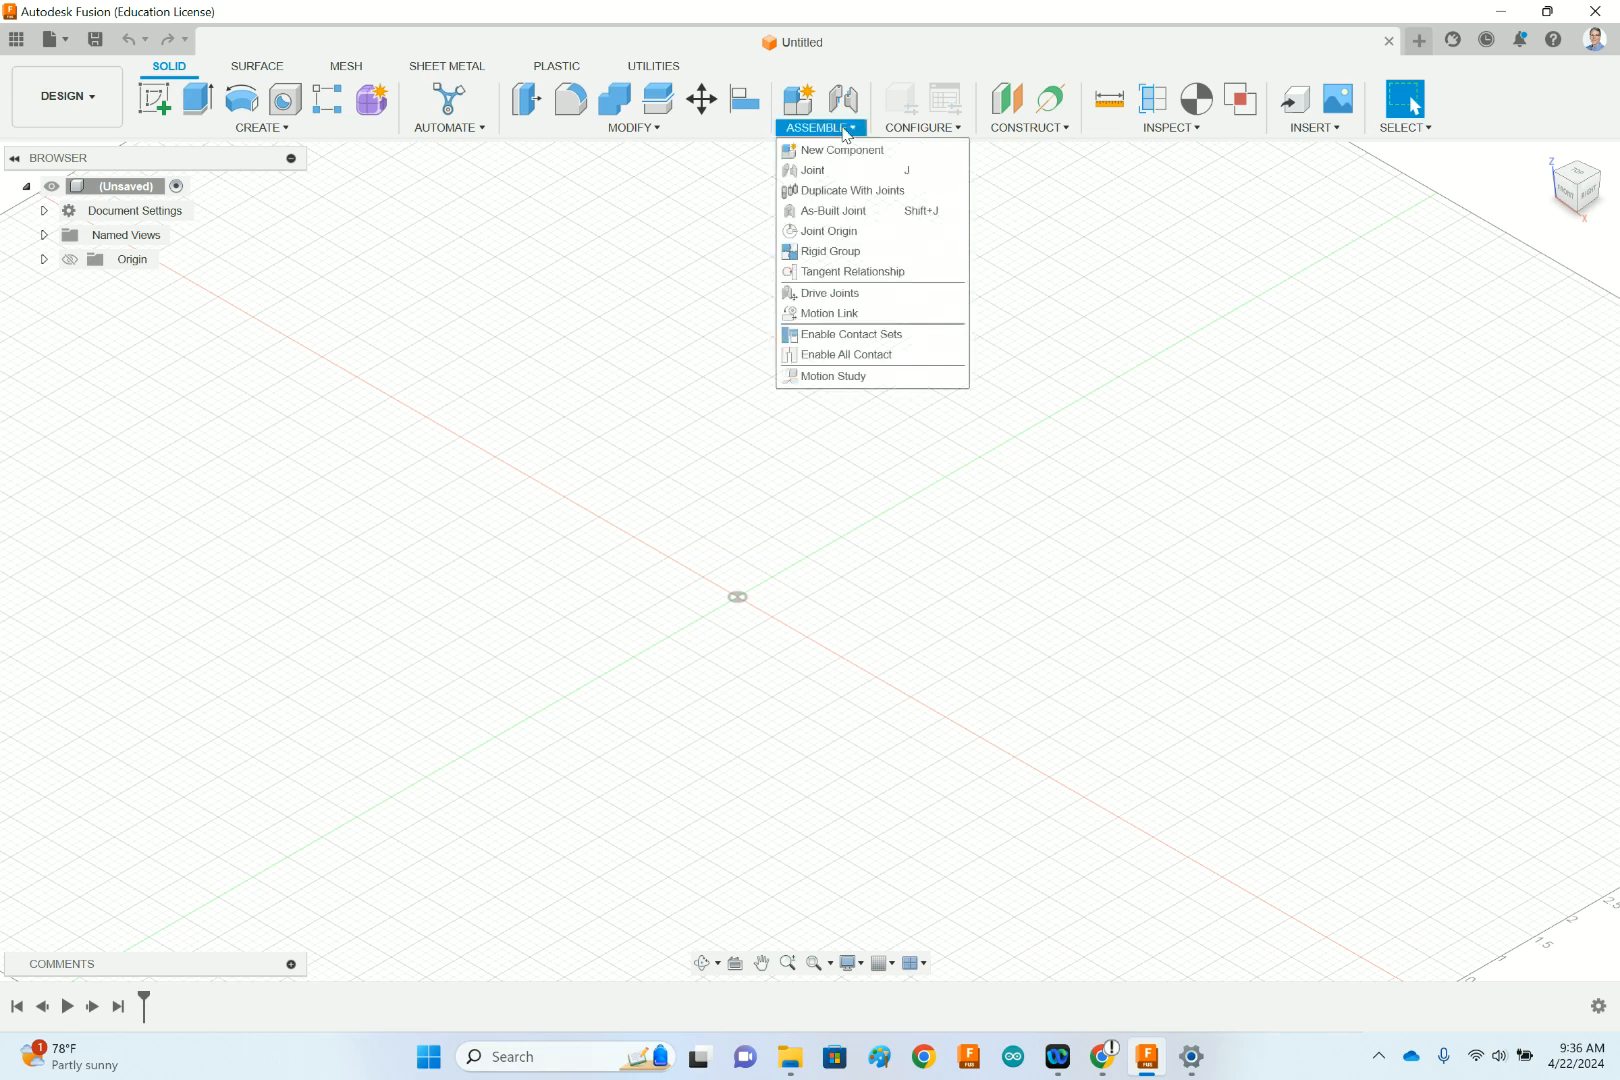
click(842, 150)
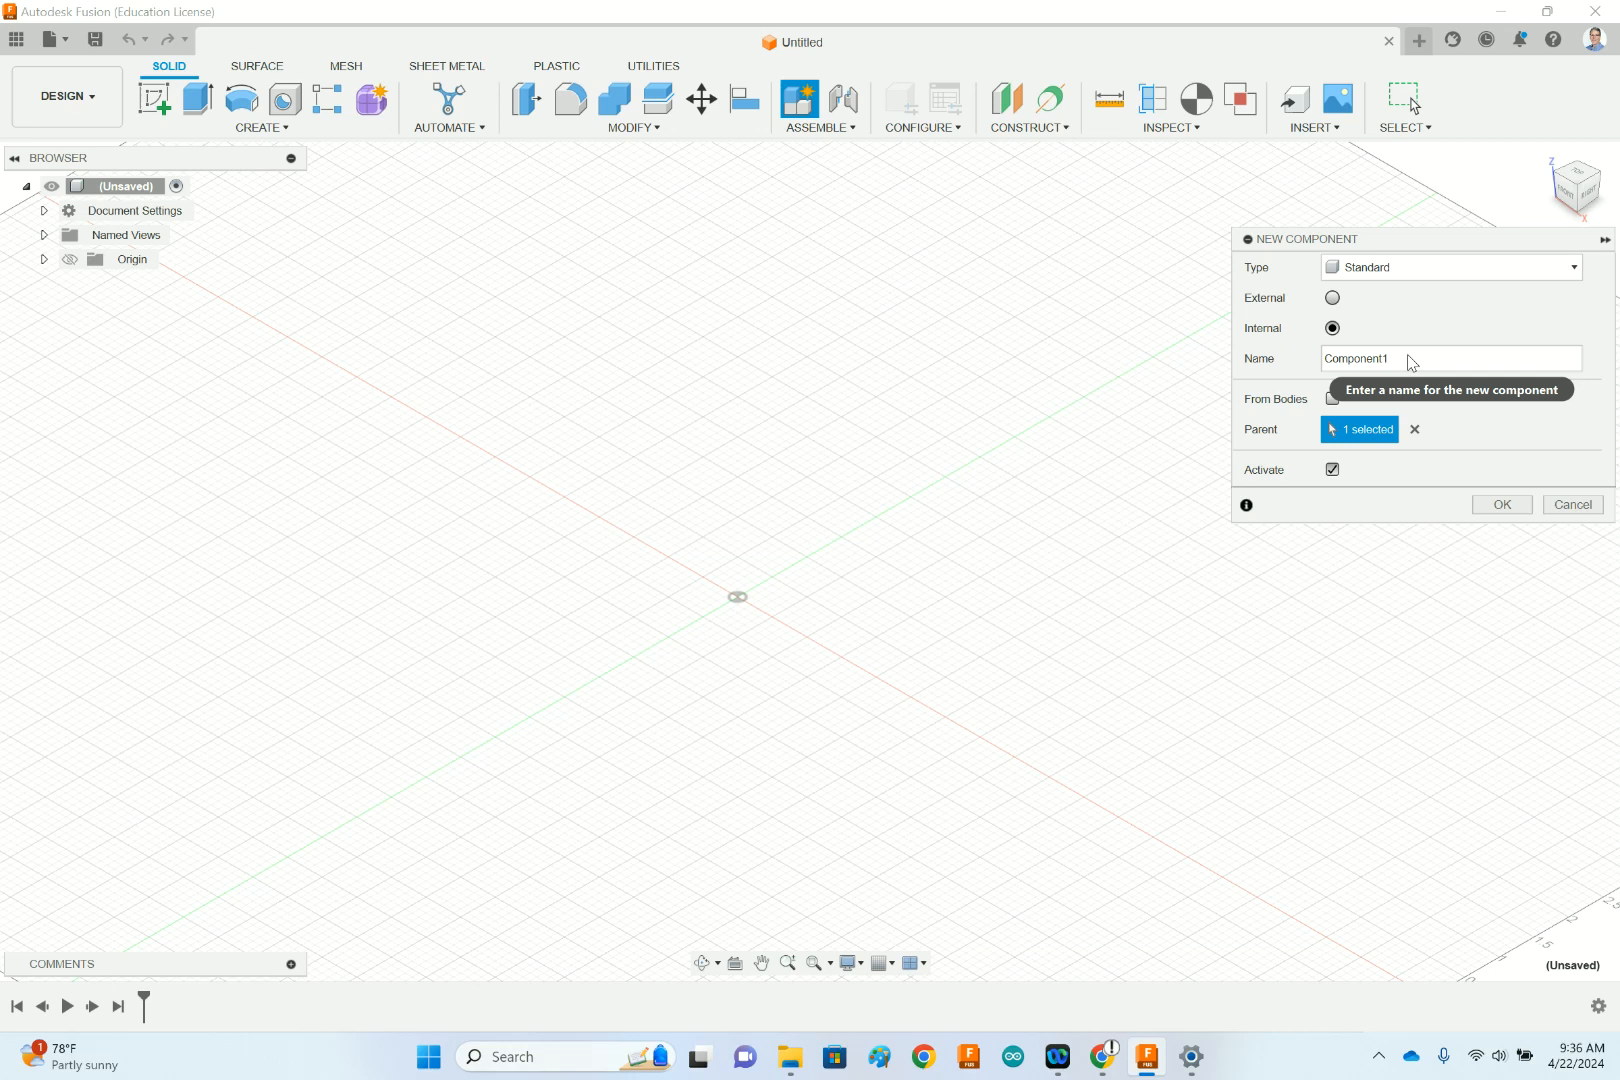
key(BackSpace)
key(BackSpace)
key(BackSpace)
key(BackSpace)
key(BackSpace)
key(BackSpace)
key(BackSpace)
key(BackSpace)
key(BackSpace)
key(BackSpace)
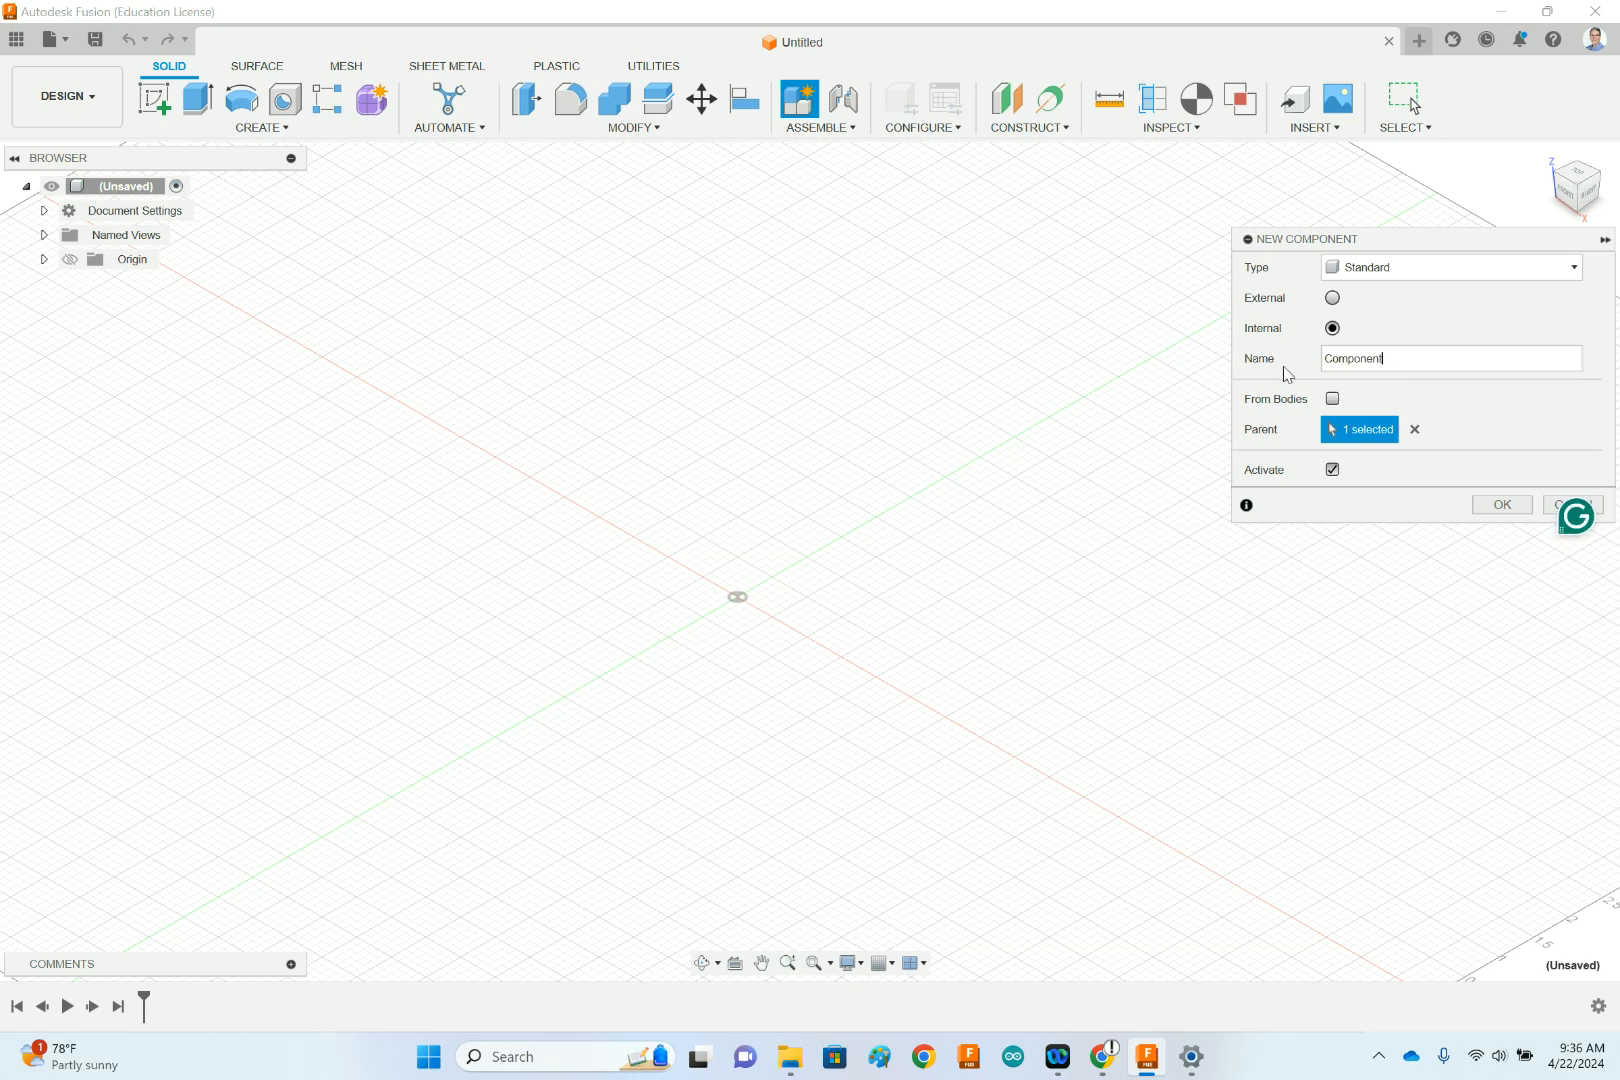
text(Yellow)
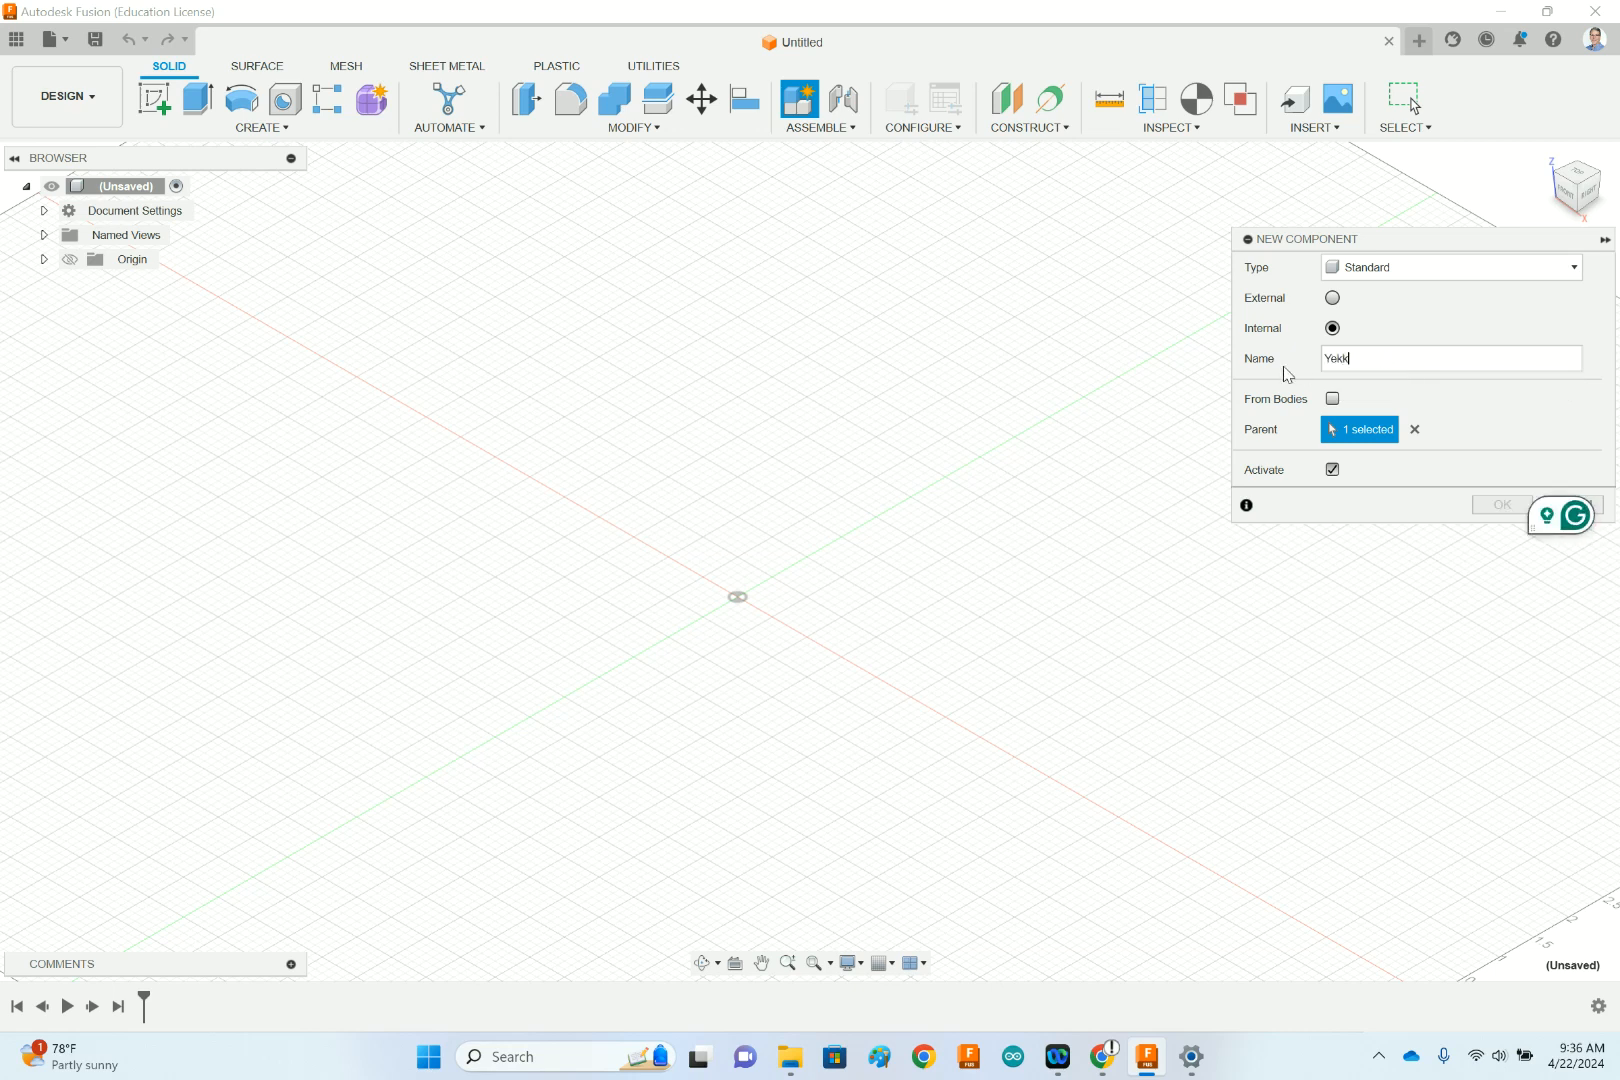
text( Bracket)
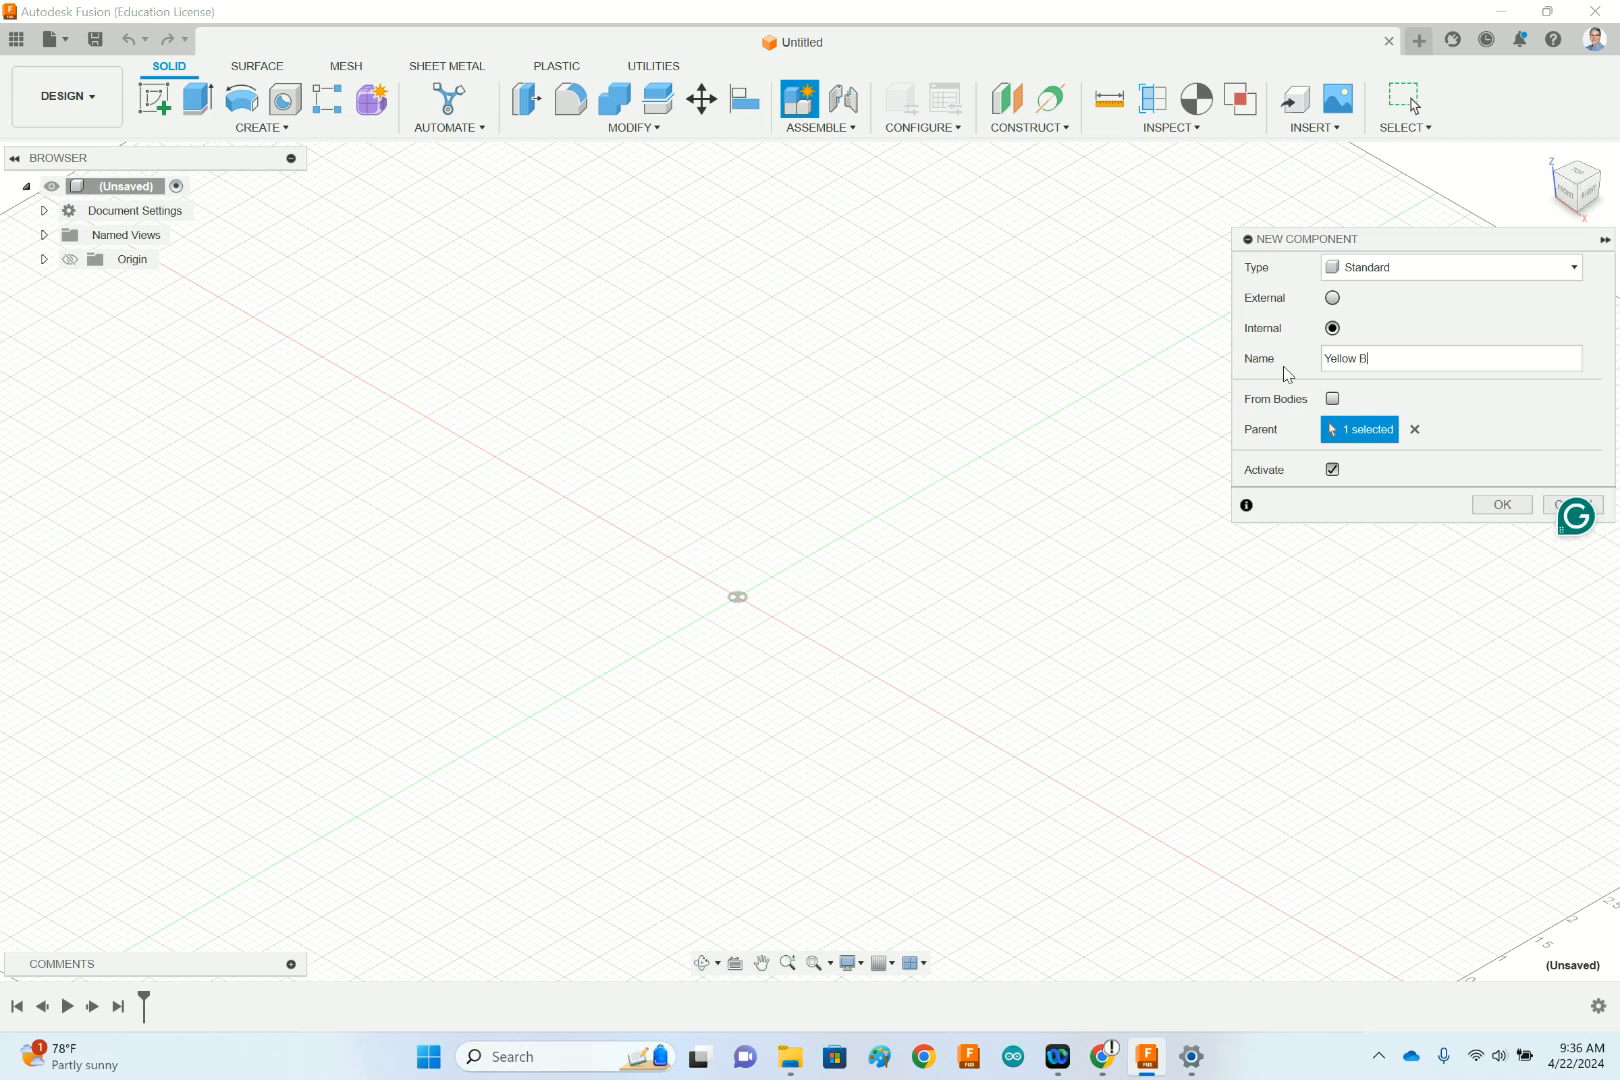
click(1503, 508)
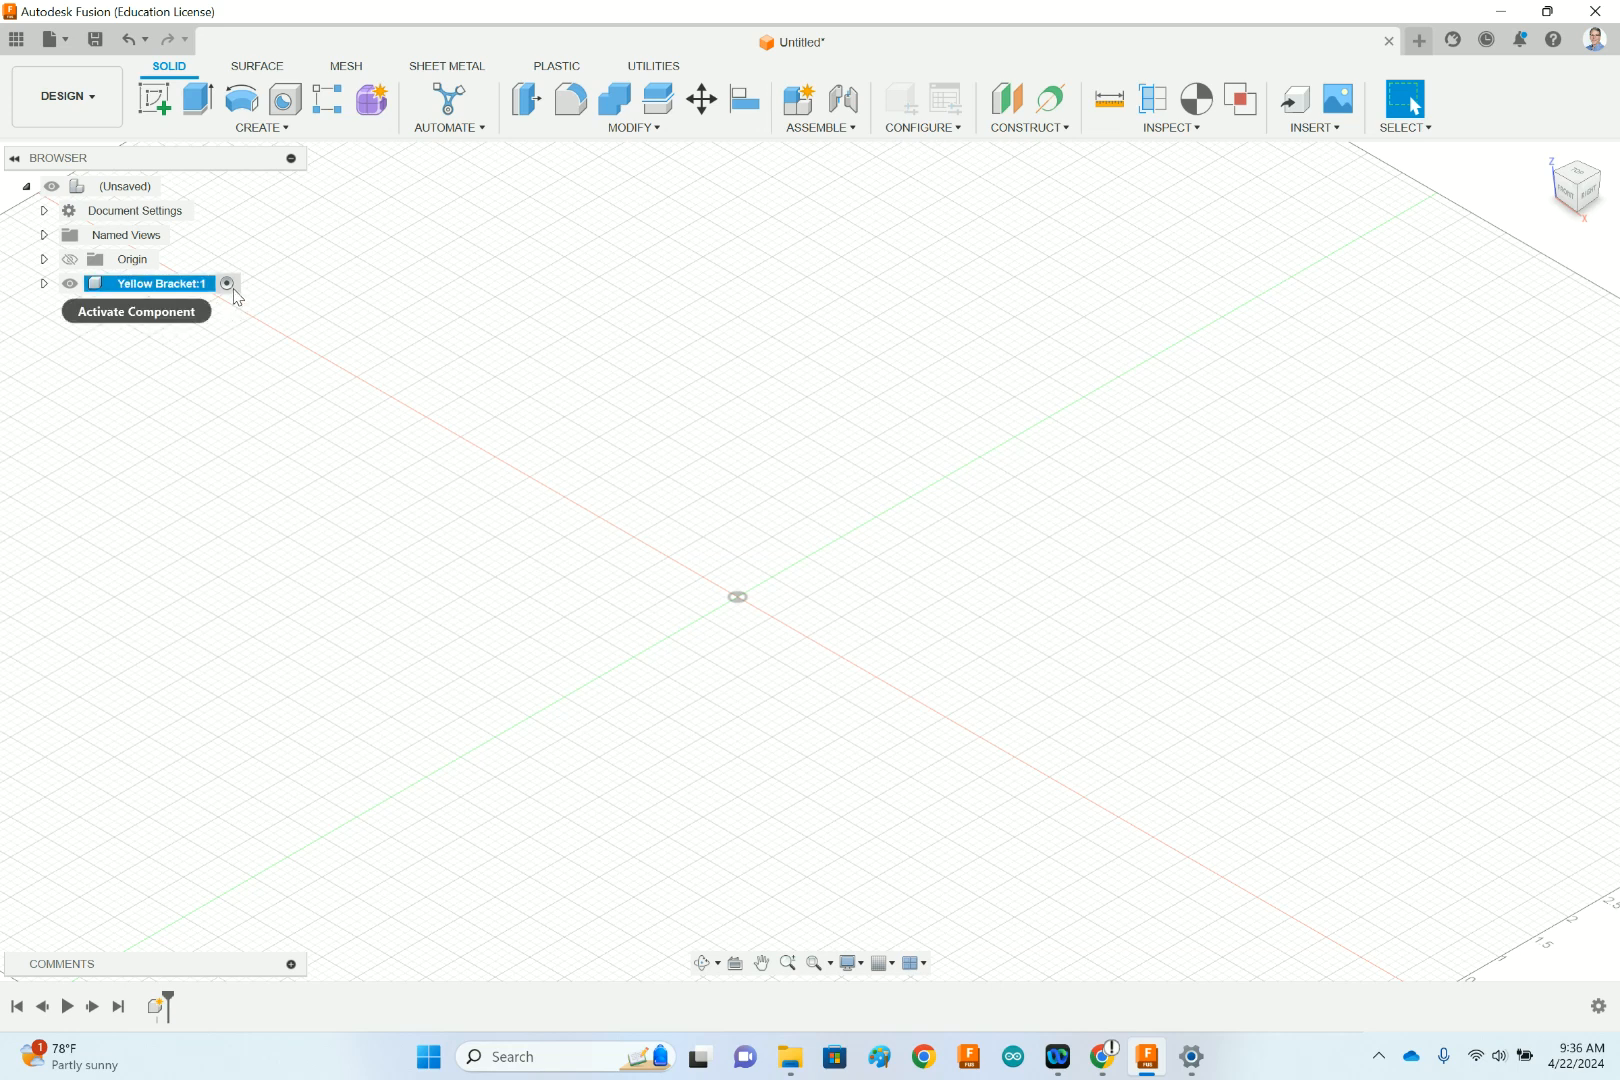
- Activate the top-level unsaved design and make the Yellow Bracket component active again
click(172, 187)
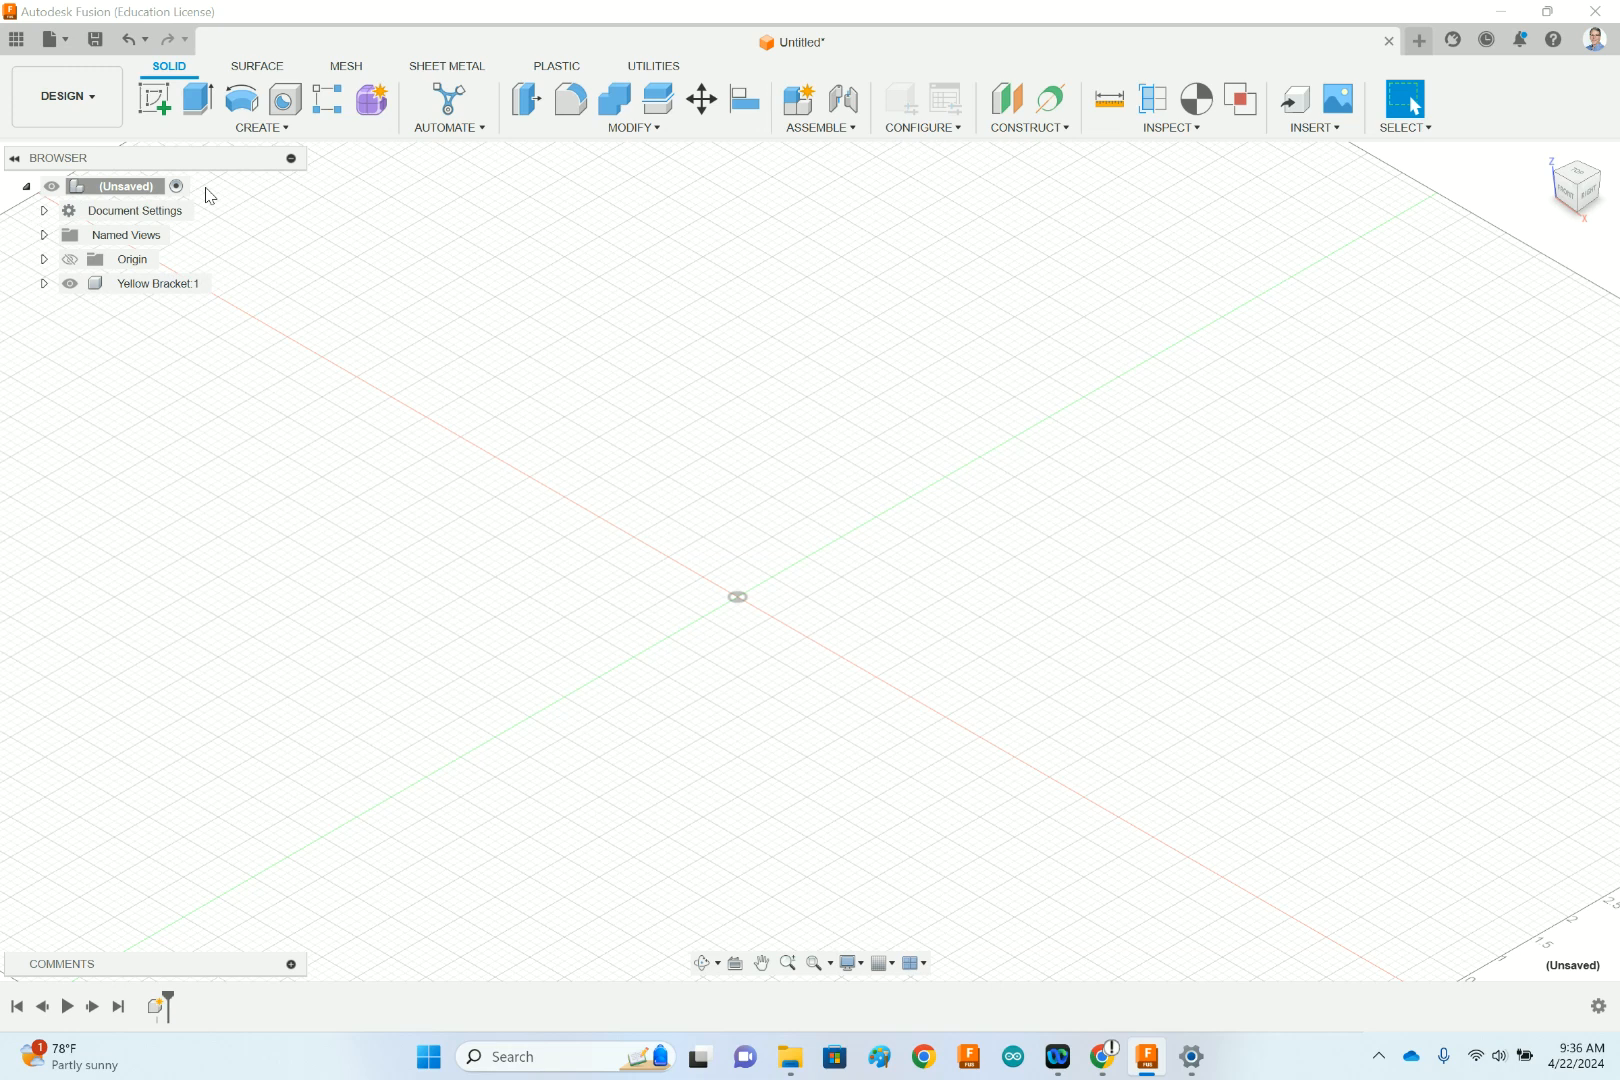
click(189, 286)
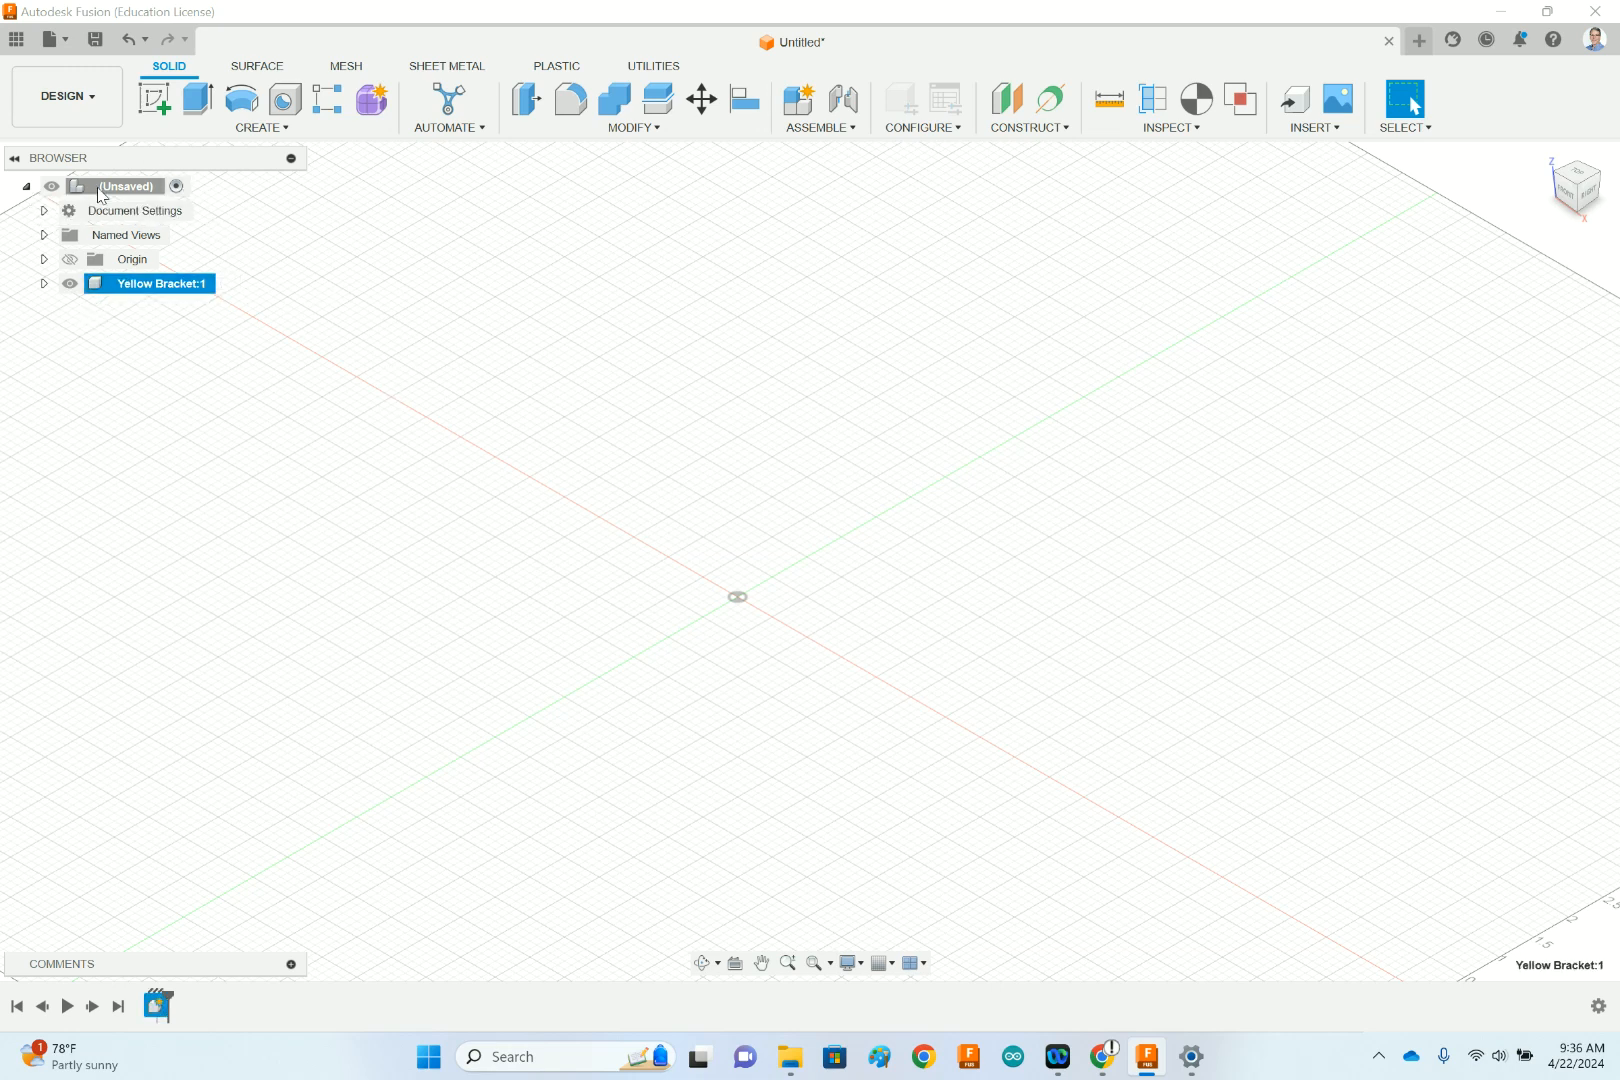
mouse_move(212, 289)
click(227, 285)
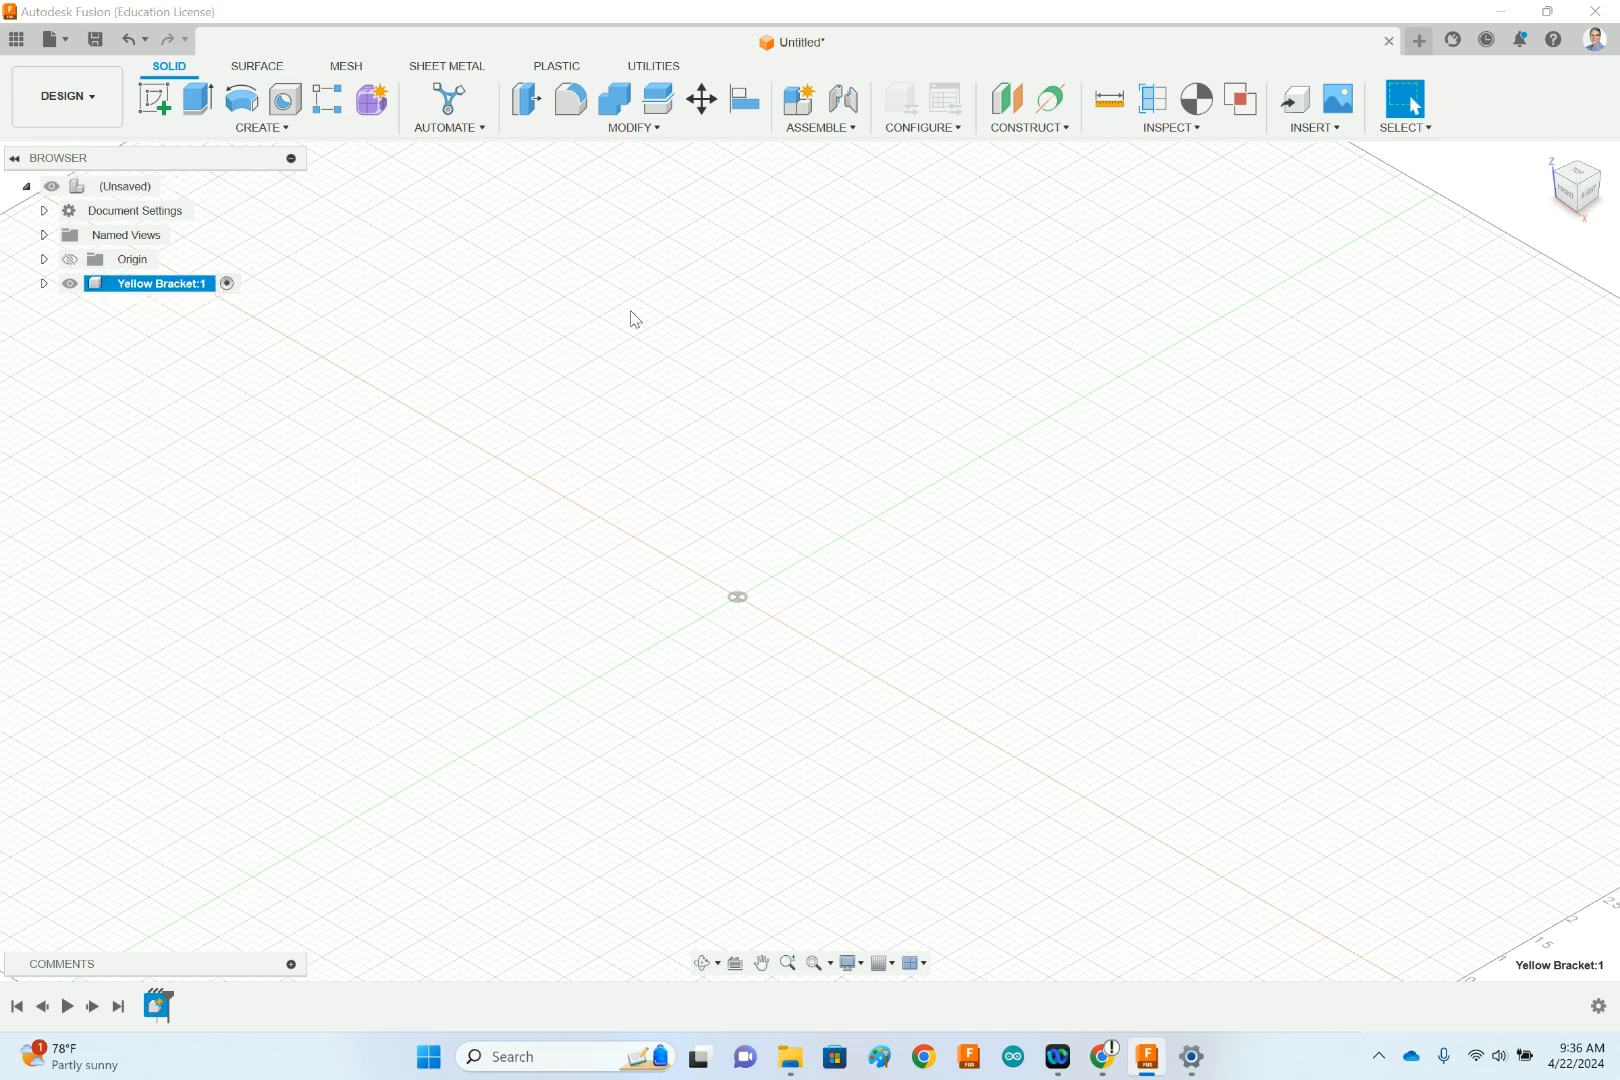
- Expand the Yellow Bracket component and examine the origin point, axes and planes in its Origin folder
click(44, 284)
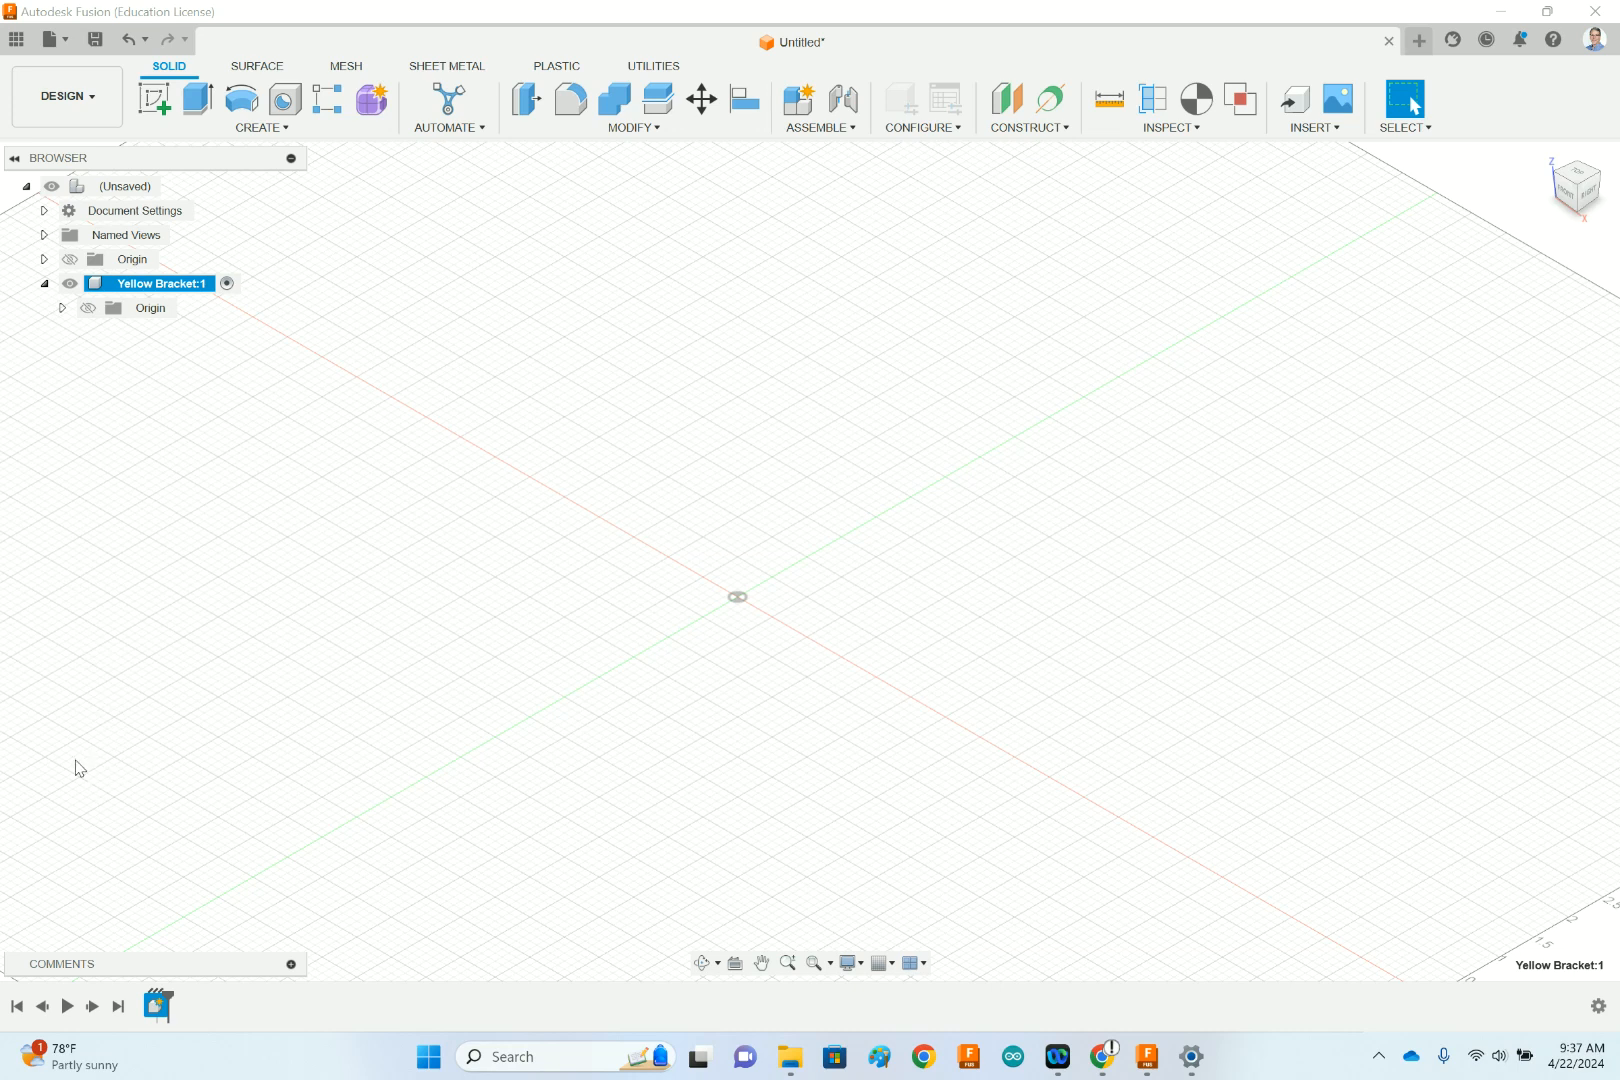
click(62, 308)
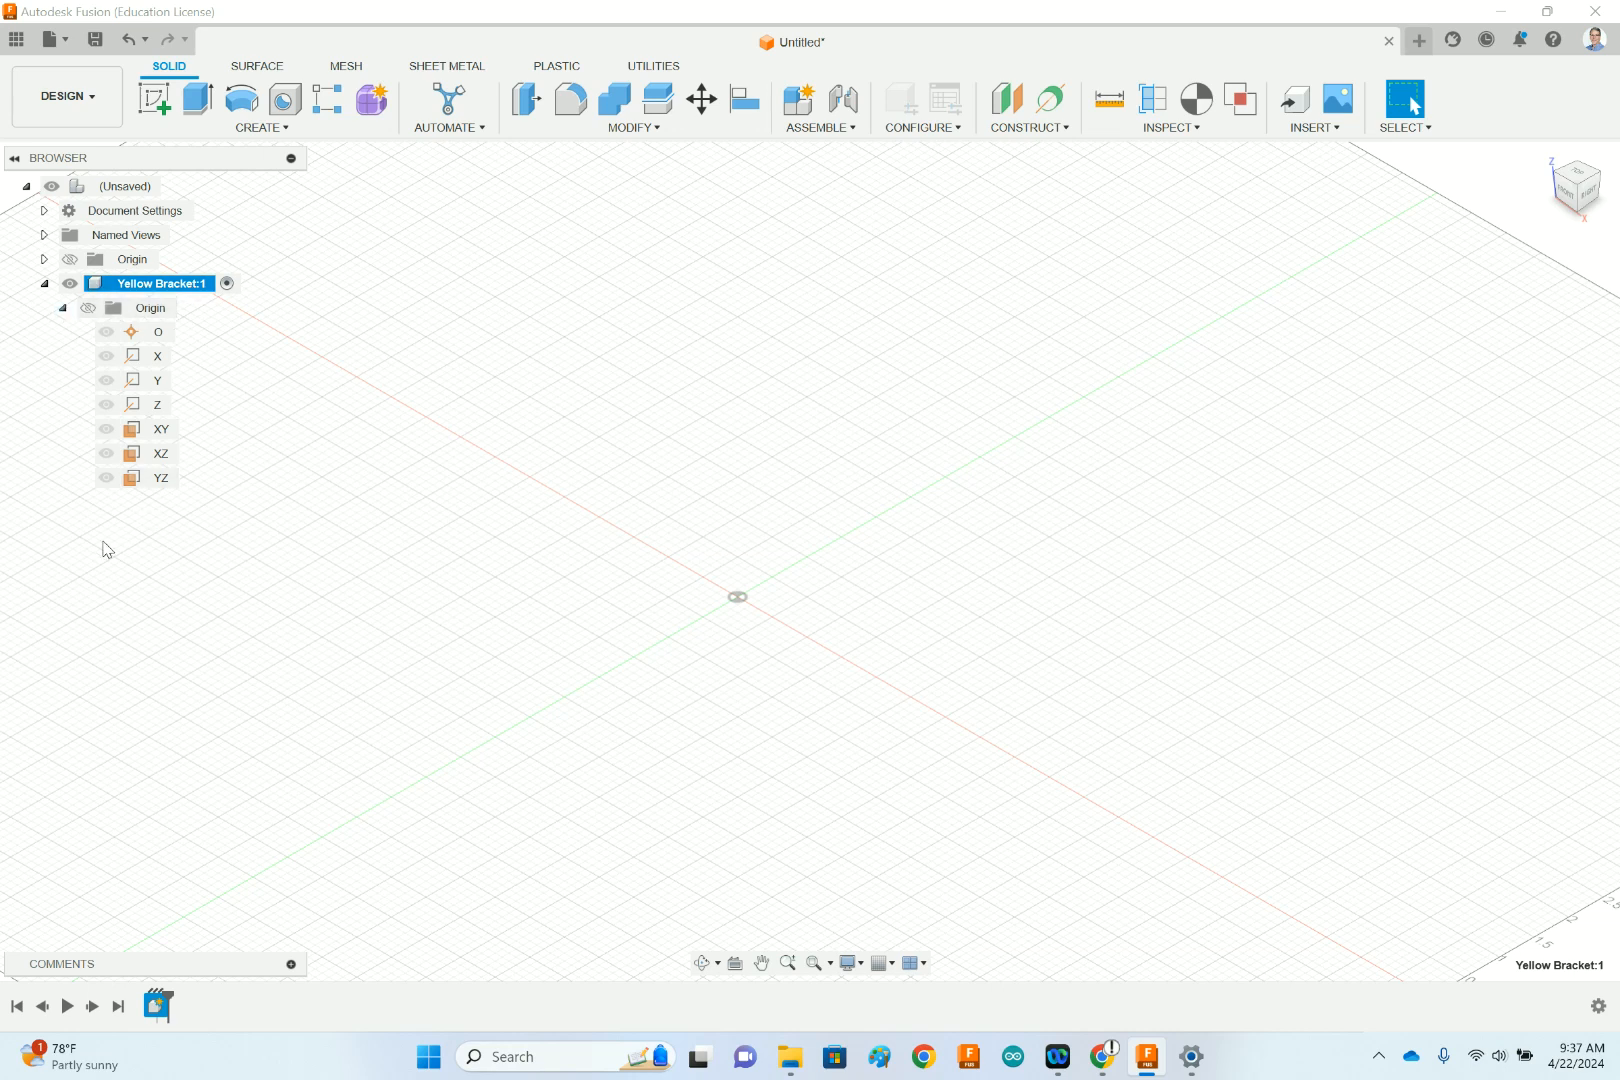
click(63, 309)
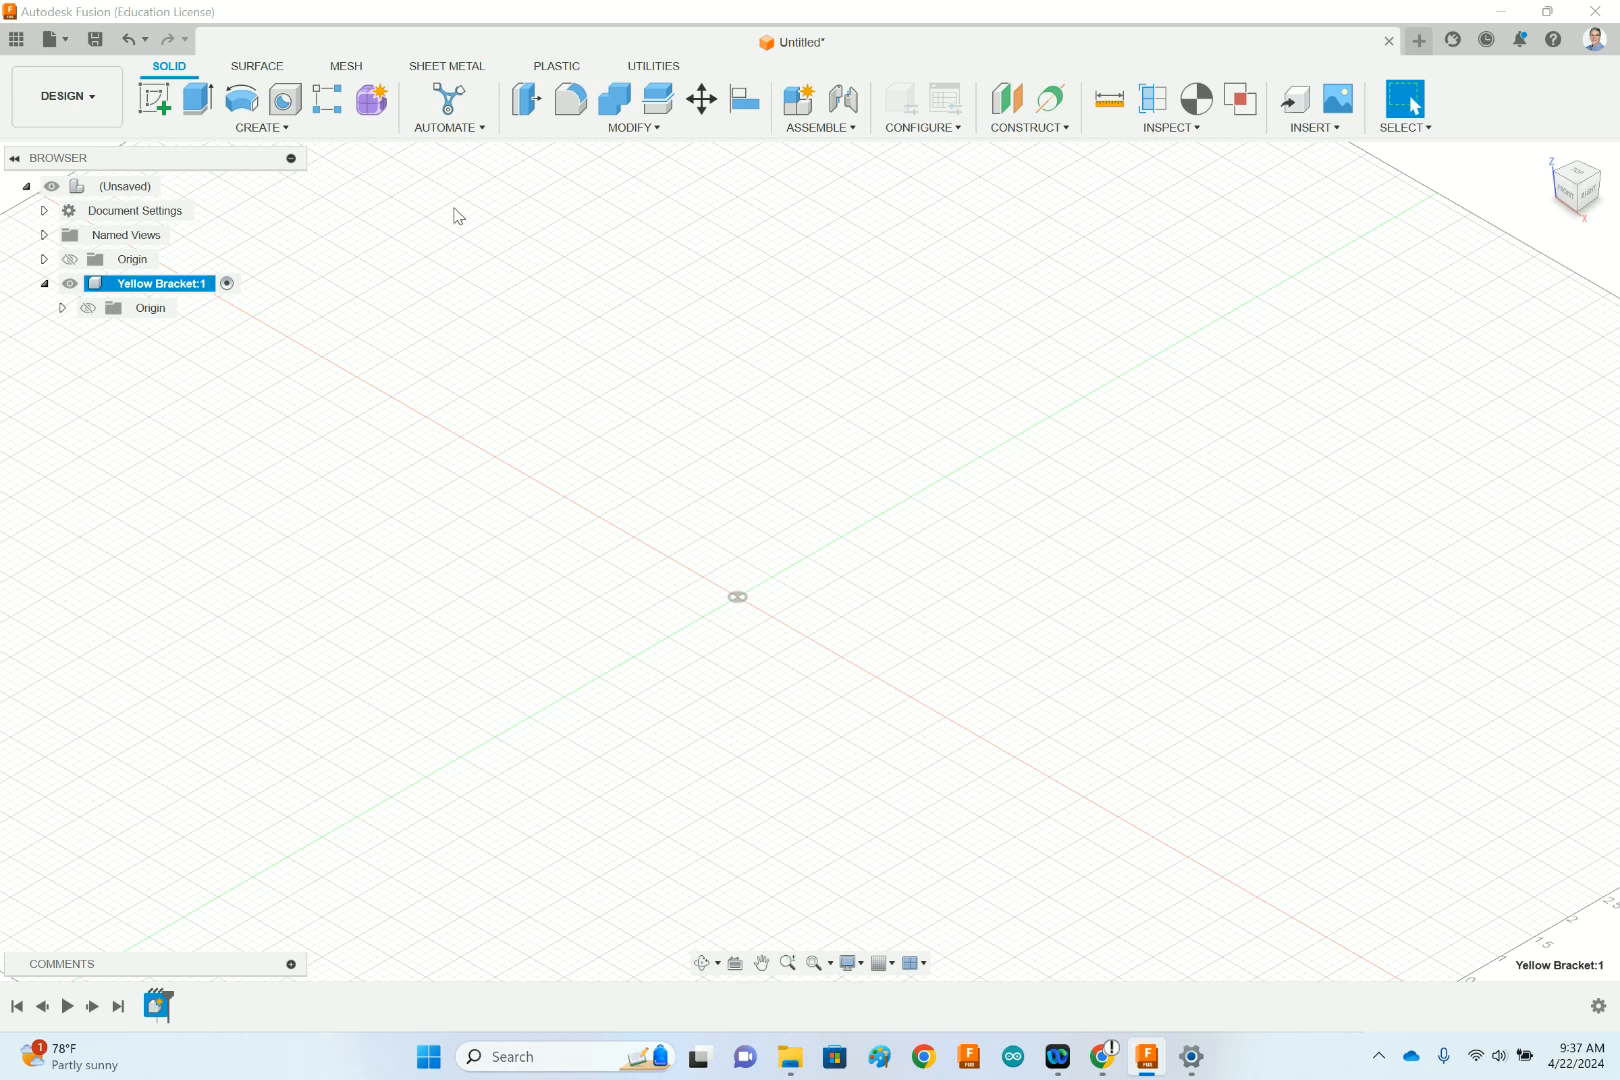
- Start a sketch on the horizontal origin plane and draw a center rectangle 6 in wide and 2 in high at the origin
click(150, 100)
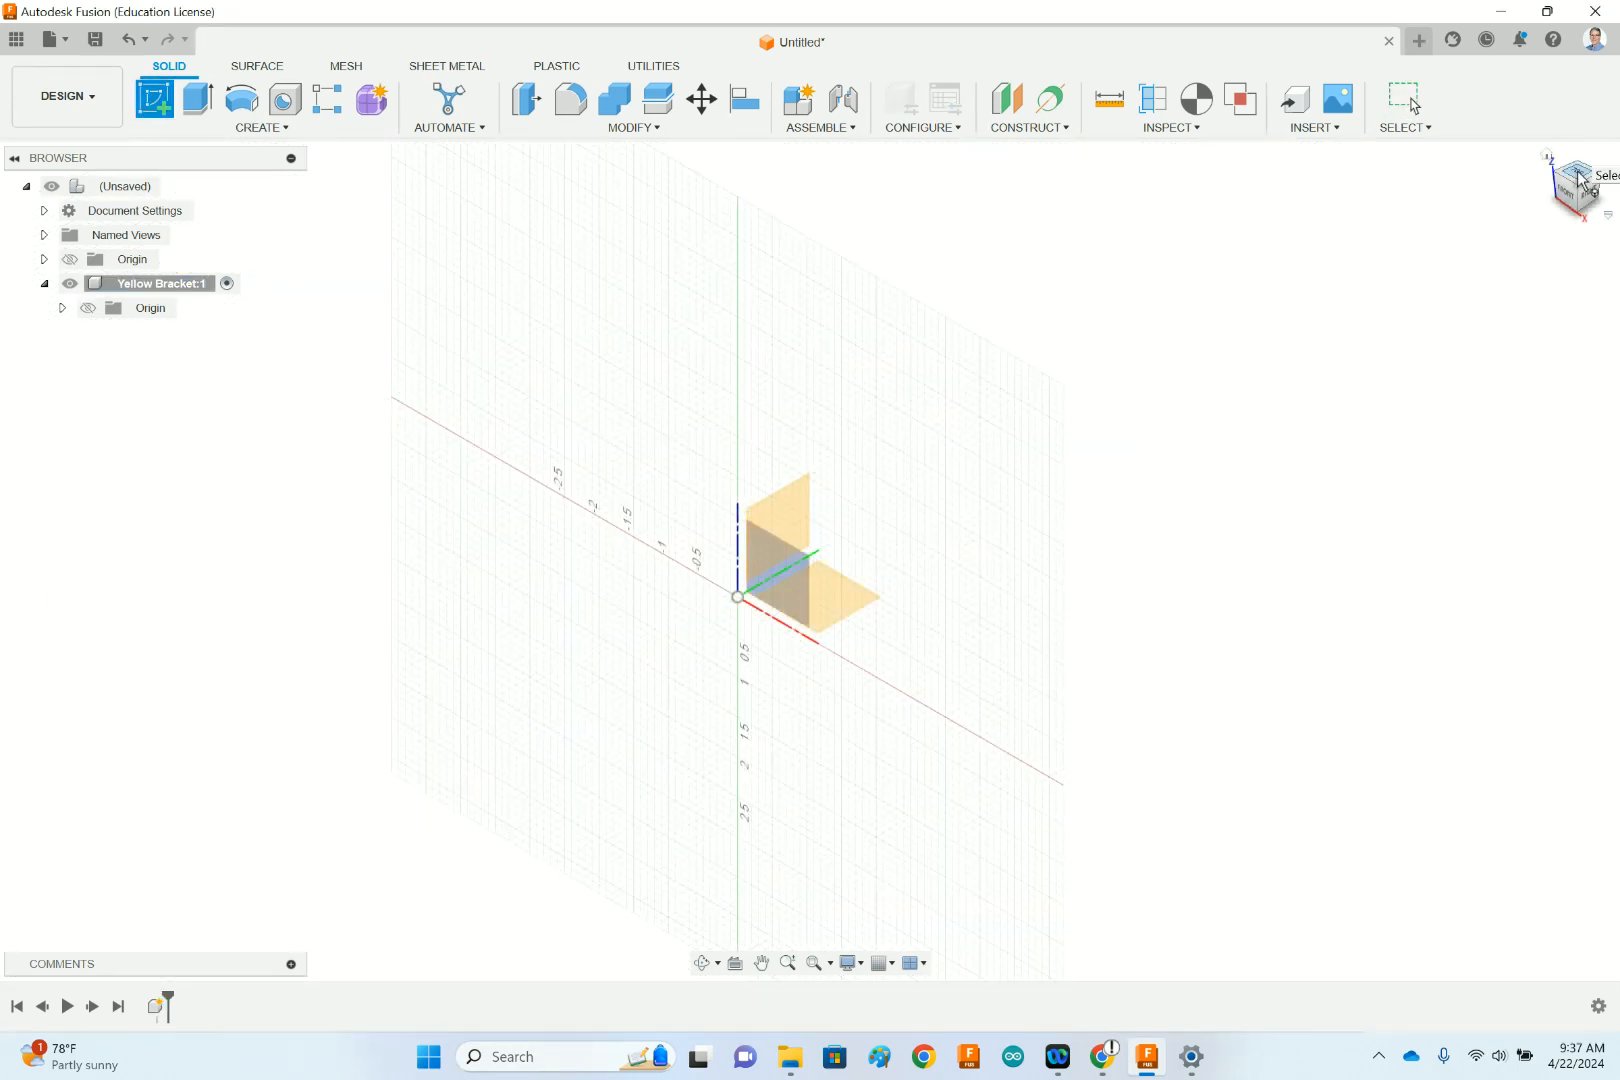
click(845, 600)
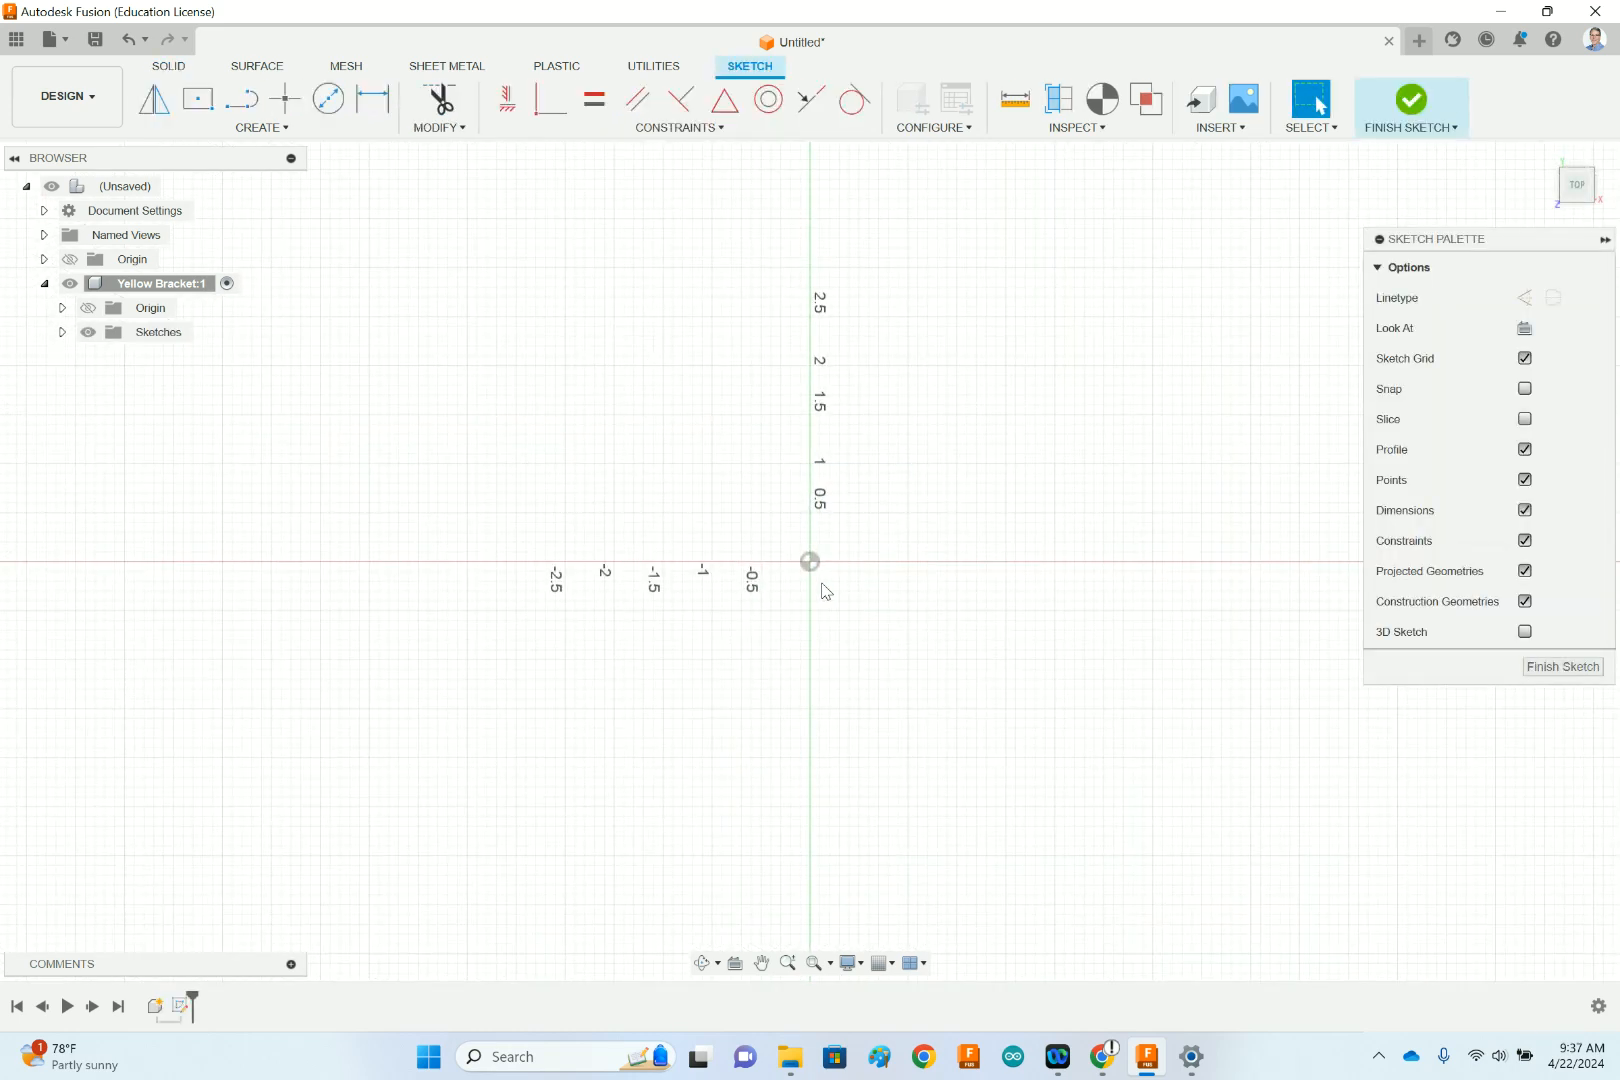
click(265, 137)
mouse_move(259, 176)
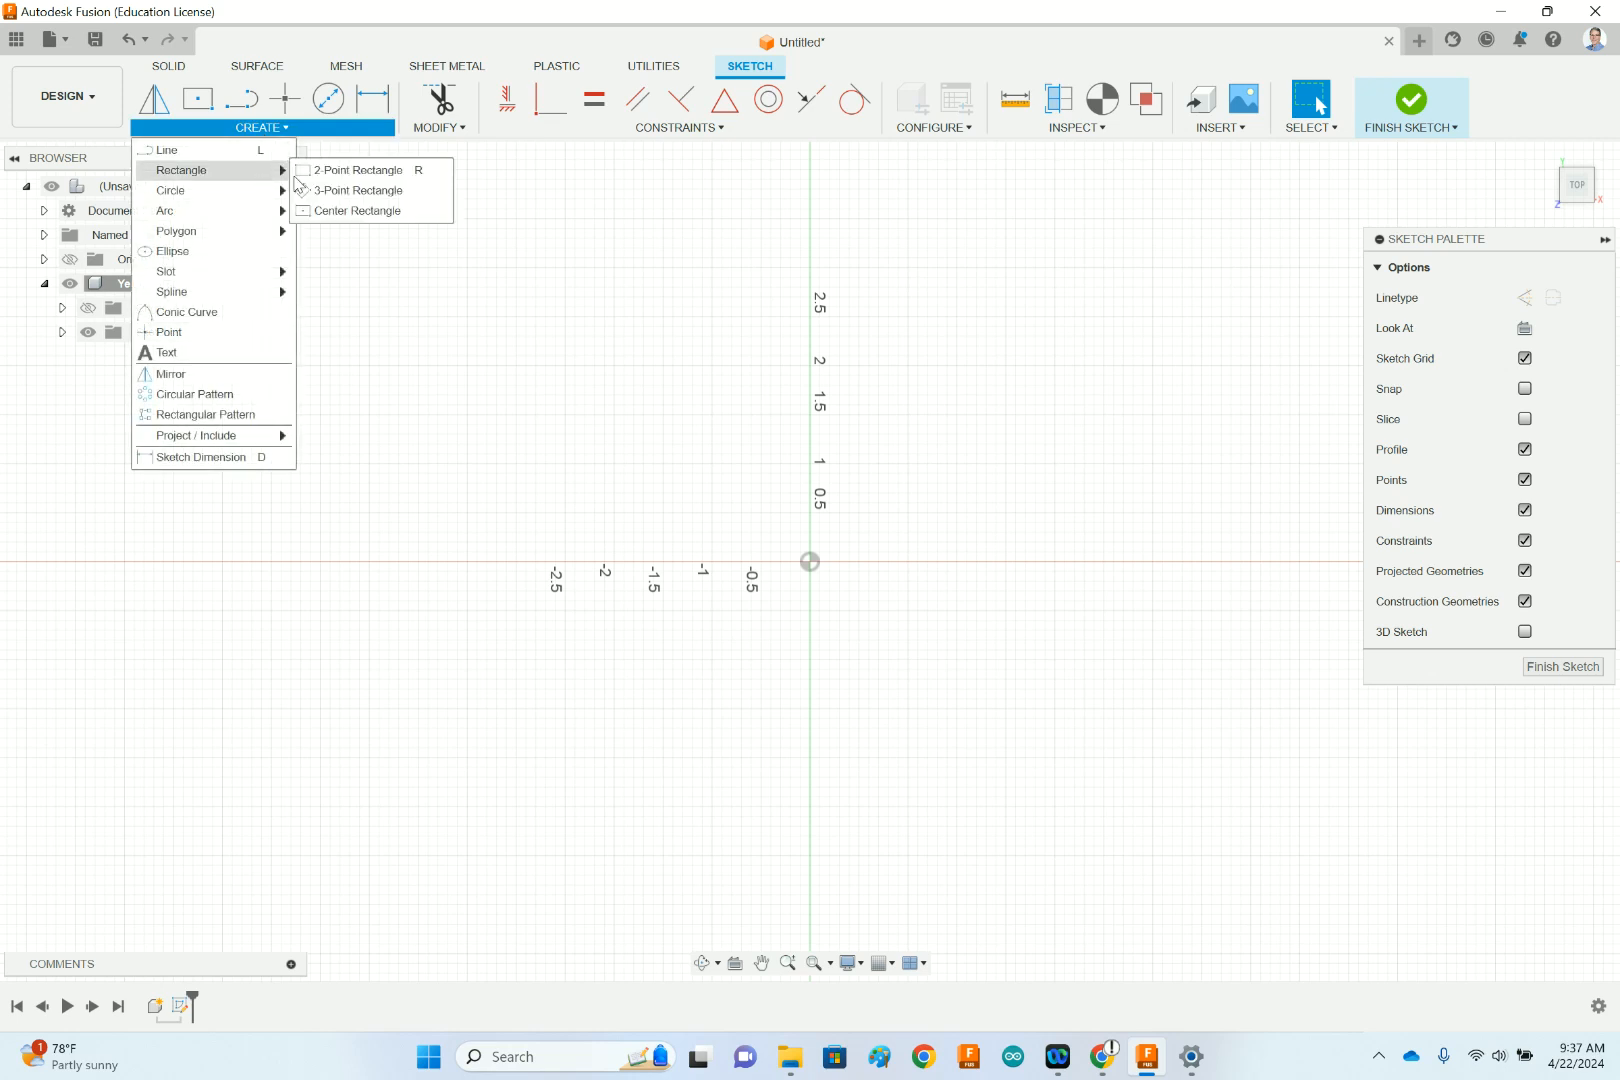
click(333, 213)
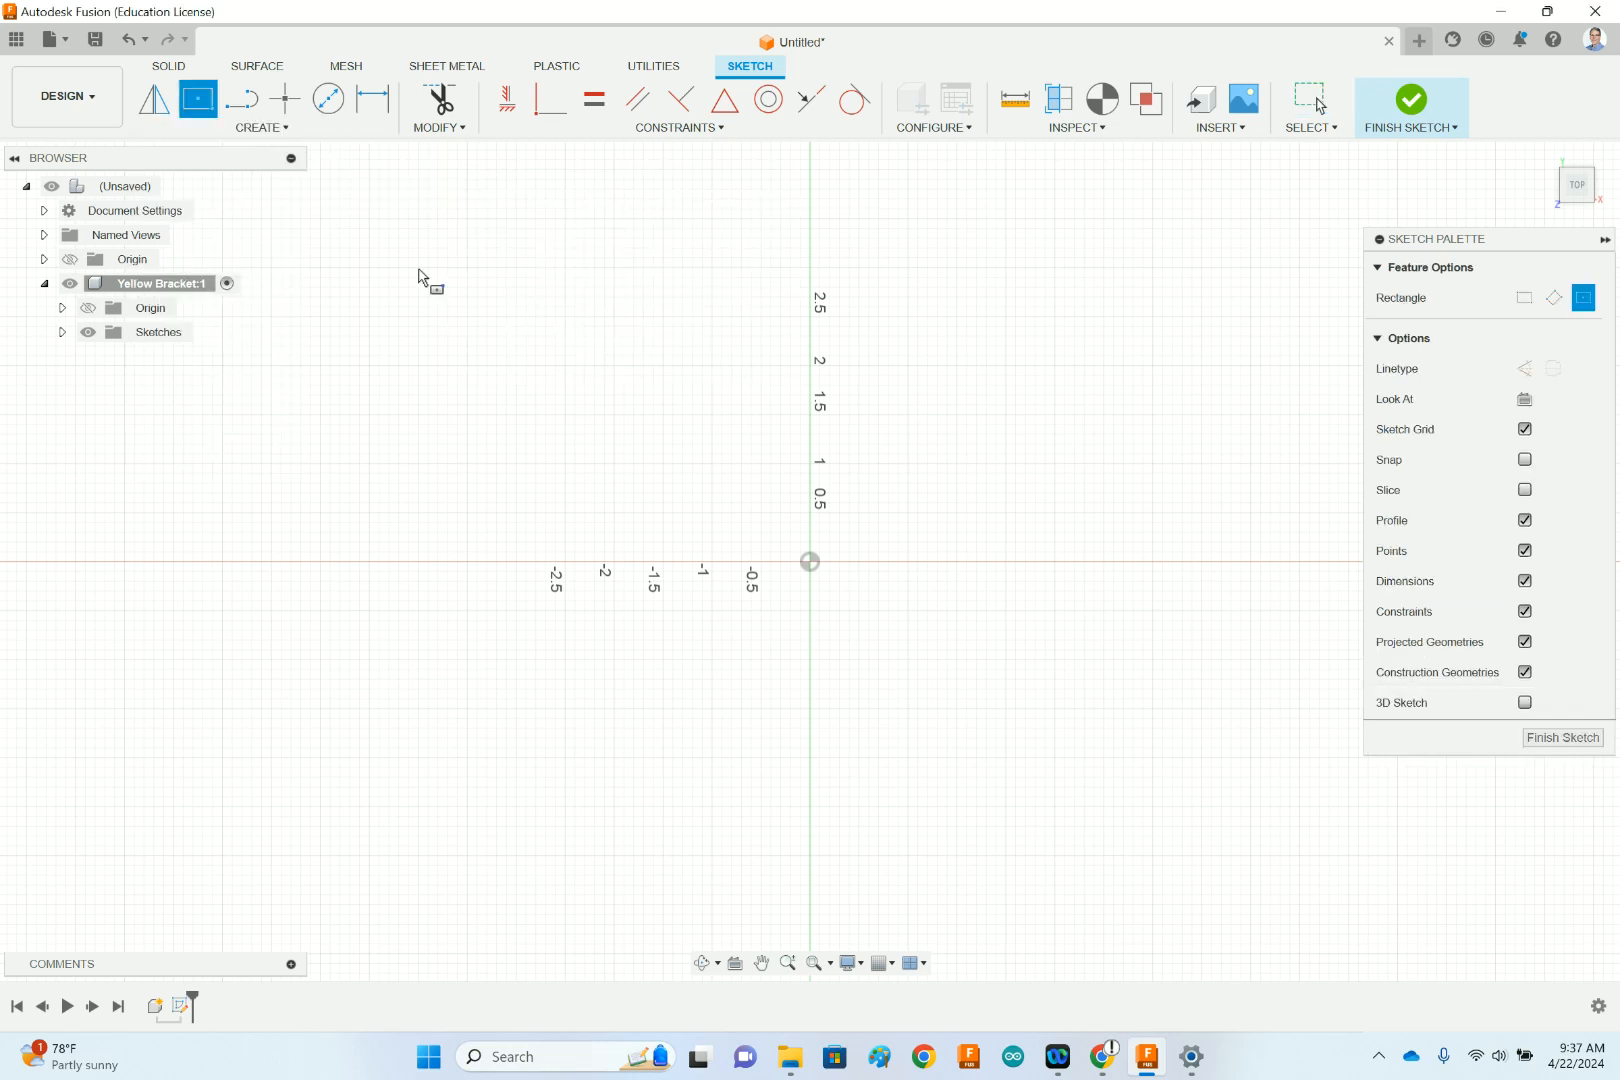
click(810, 563)
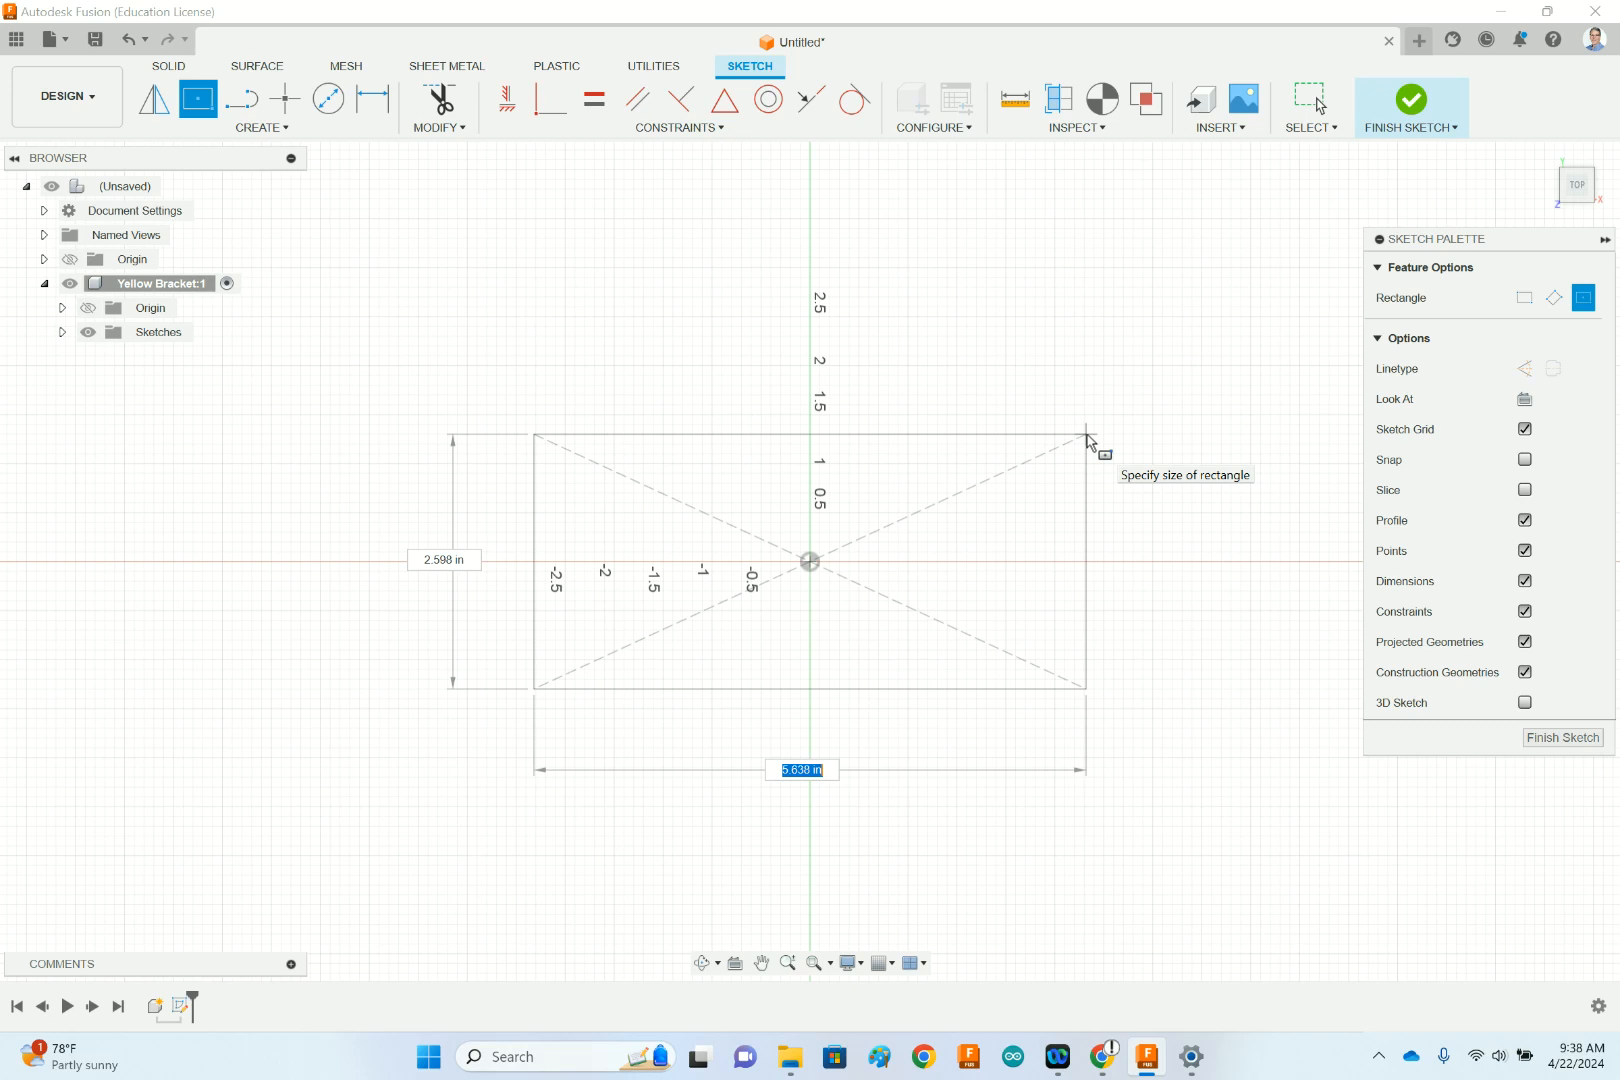
text(6)
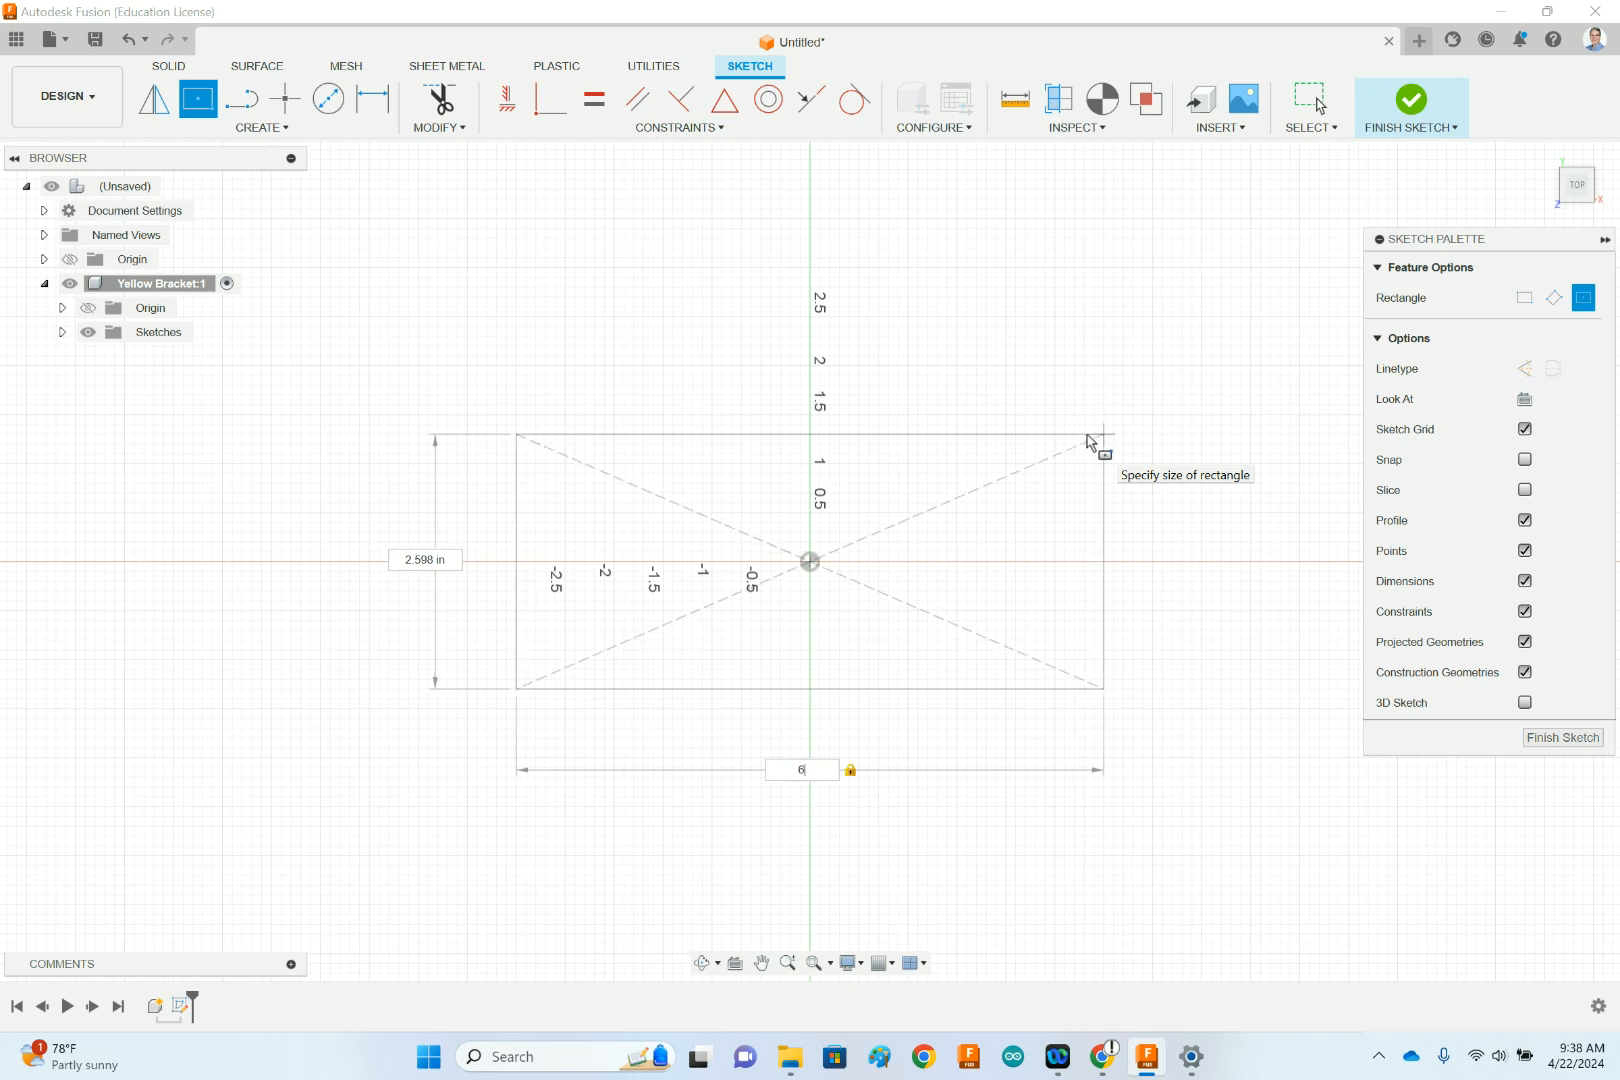
key(Tab)
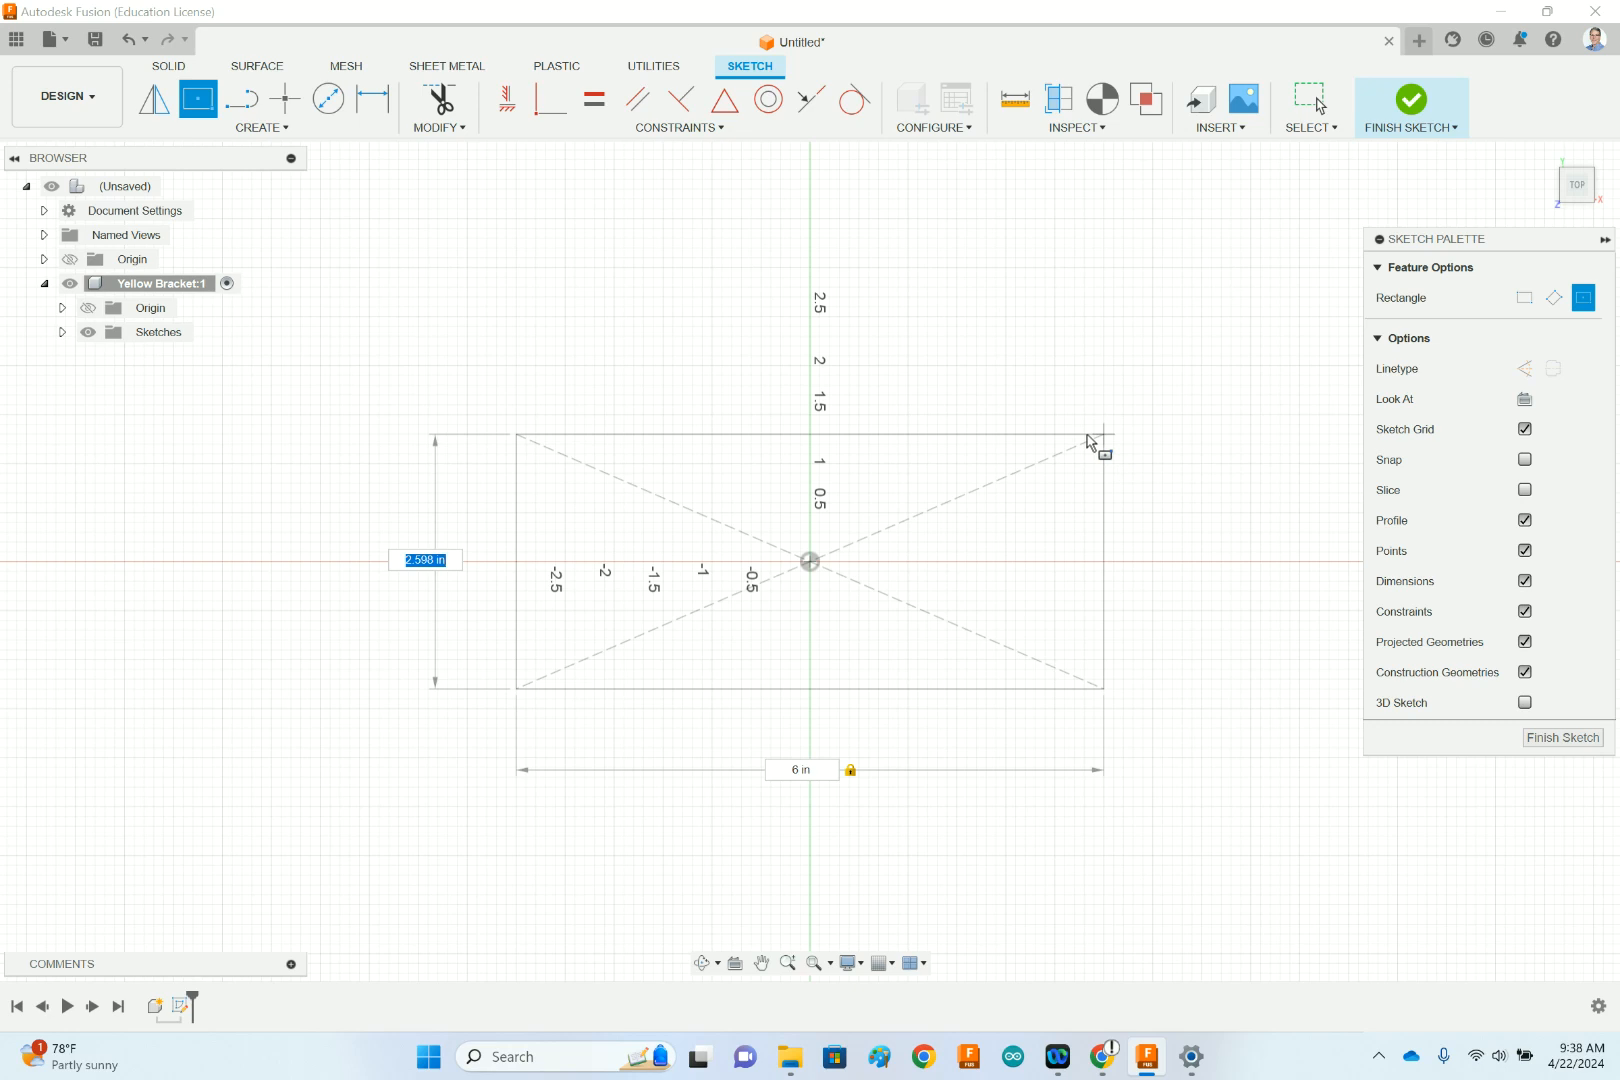
text(2)
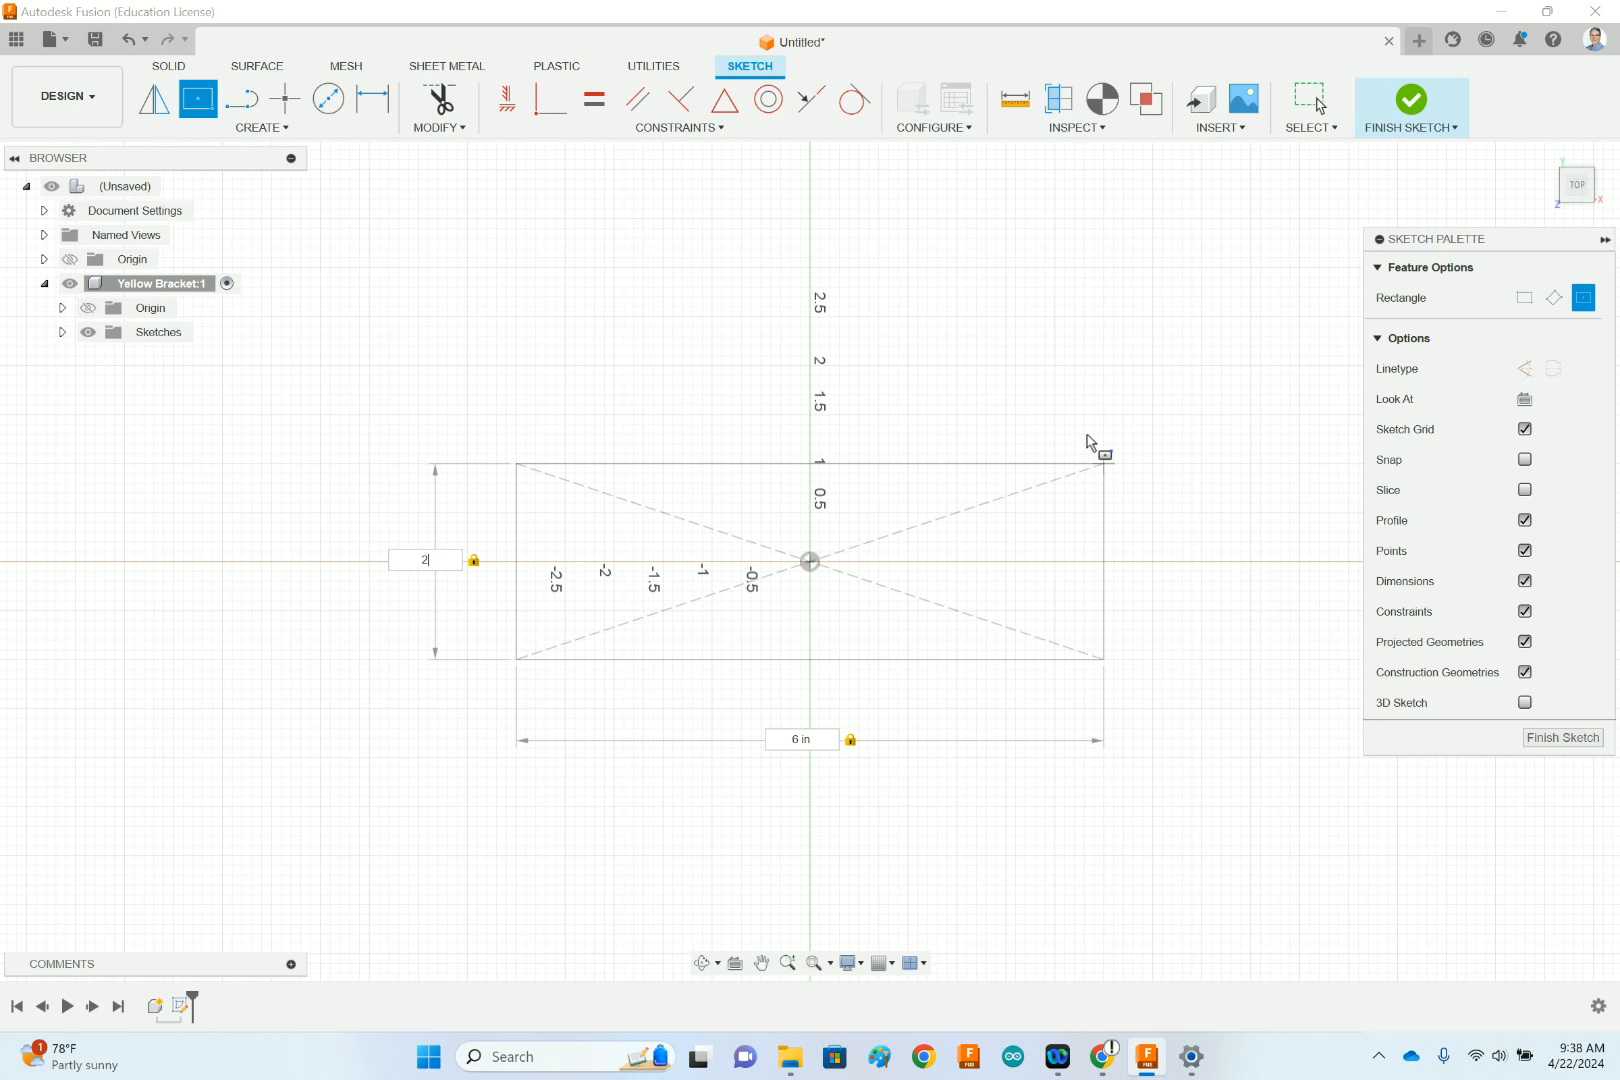
- Check the rectangle against the bracket drawing in Chrome, return to Fusion and finish the sketch
click(1101, 1070)
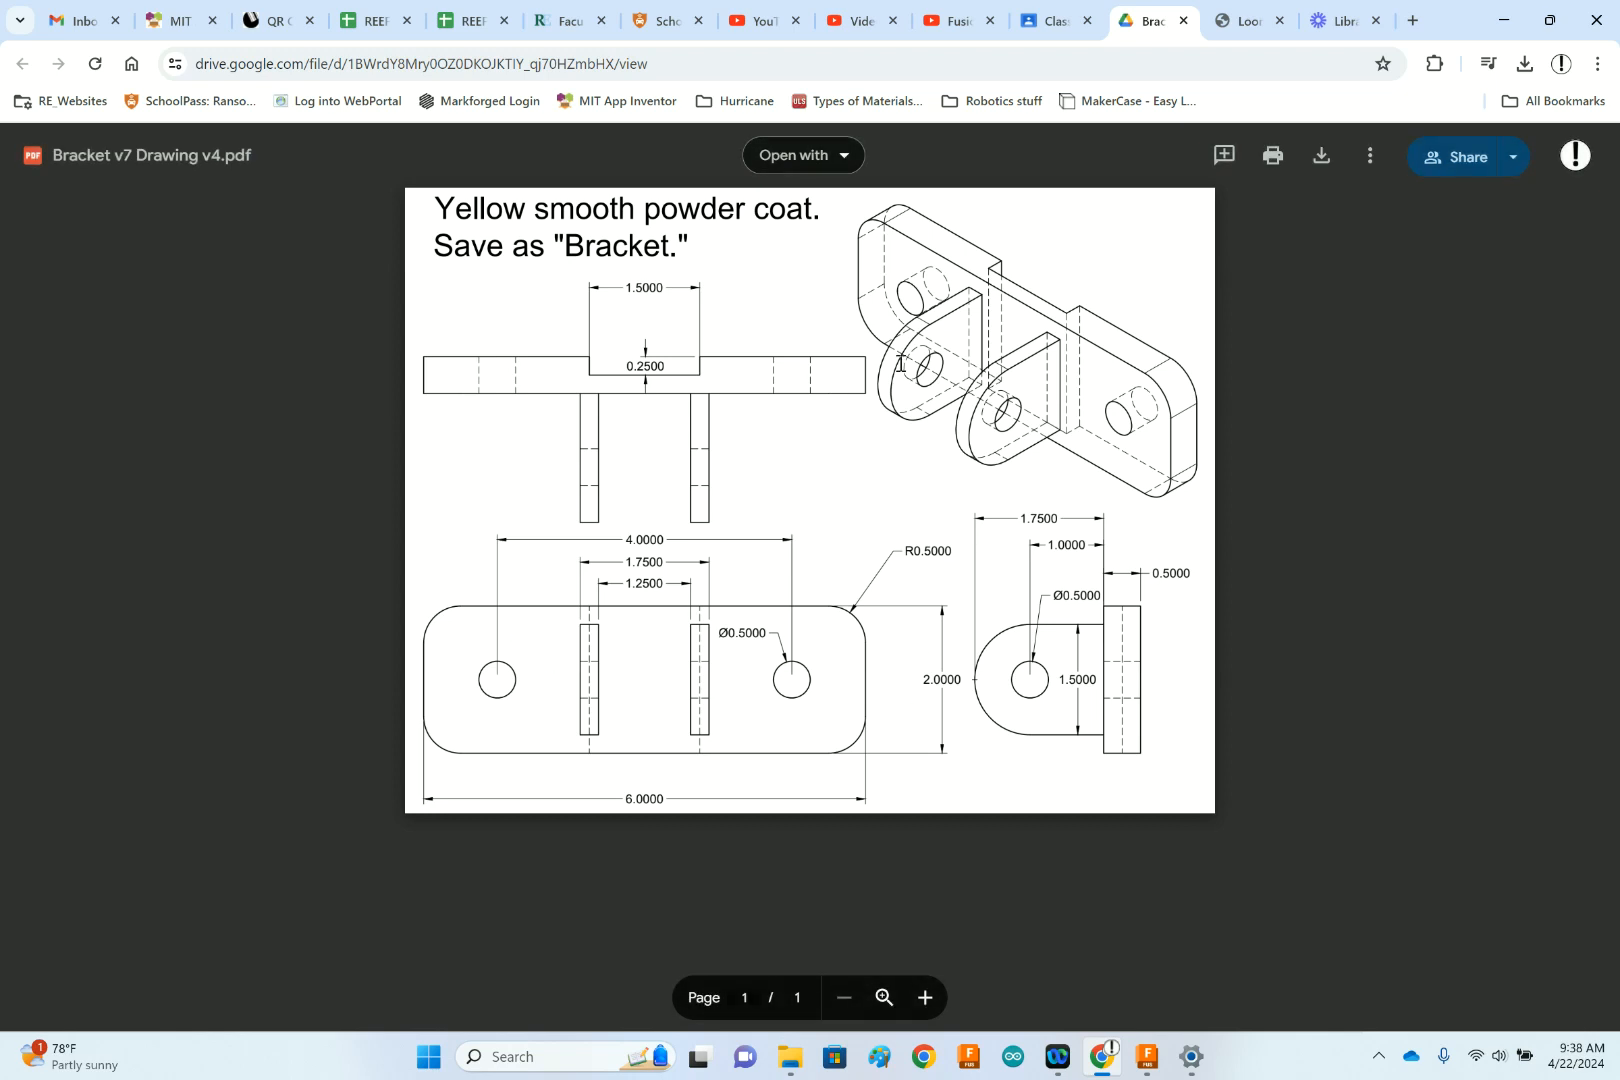
click(1147, 1056)
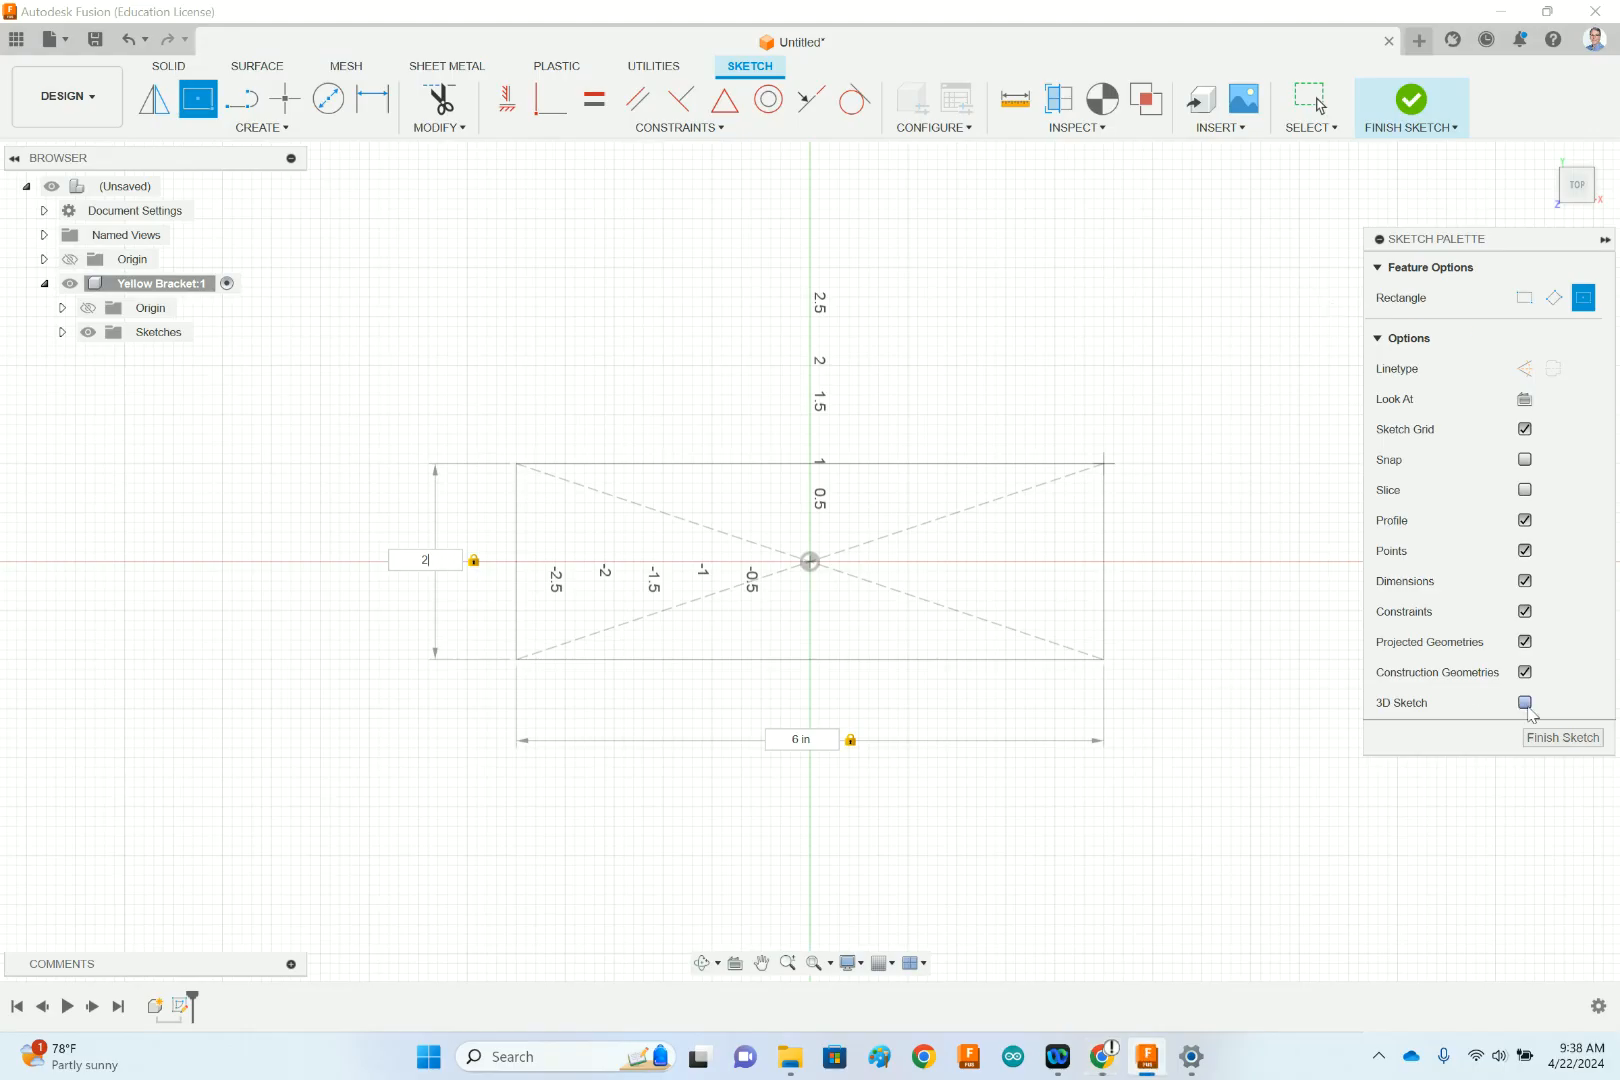
click(1566, 740)
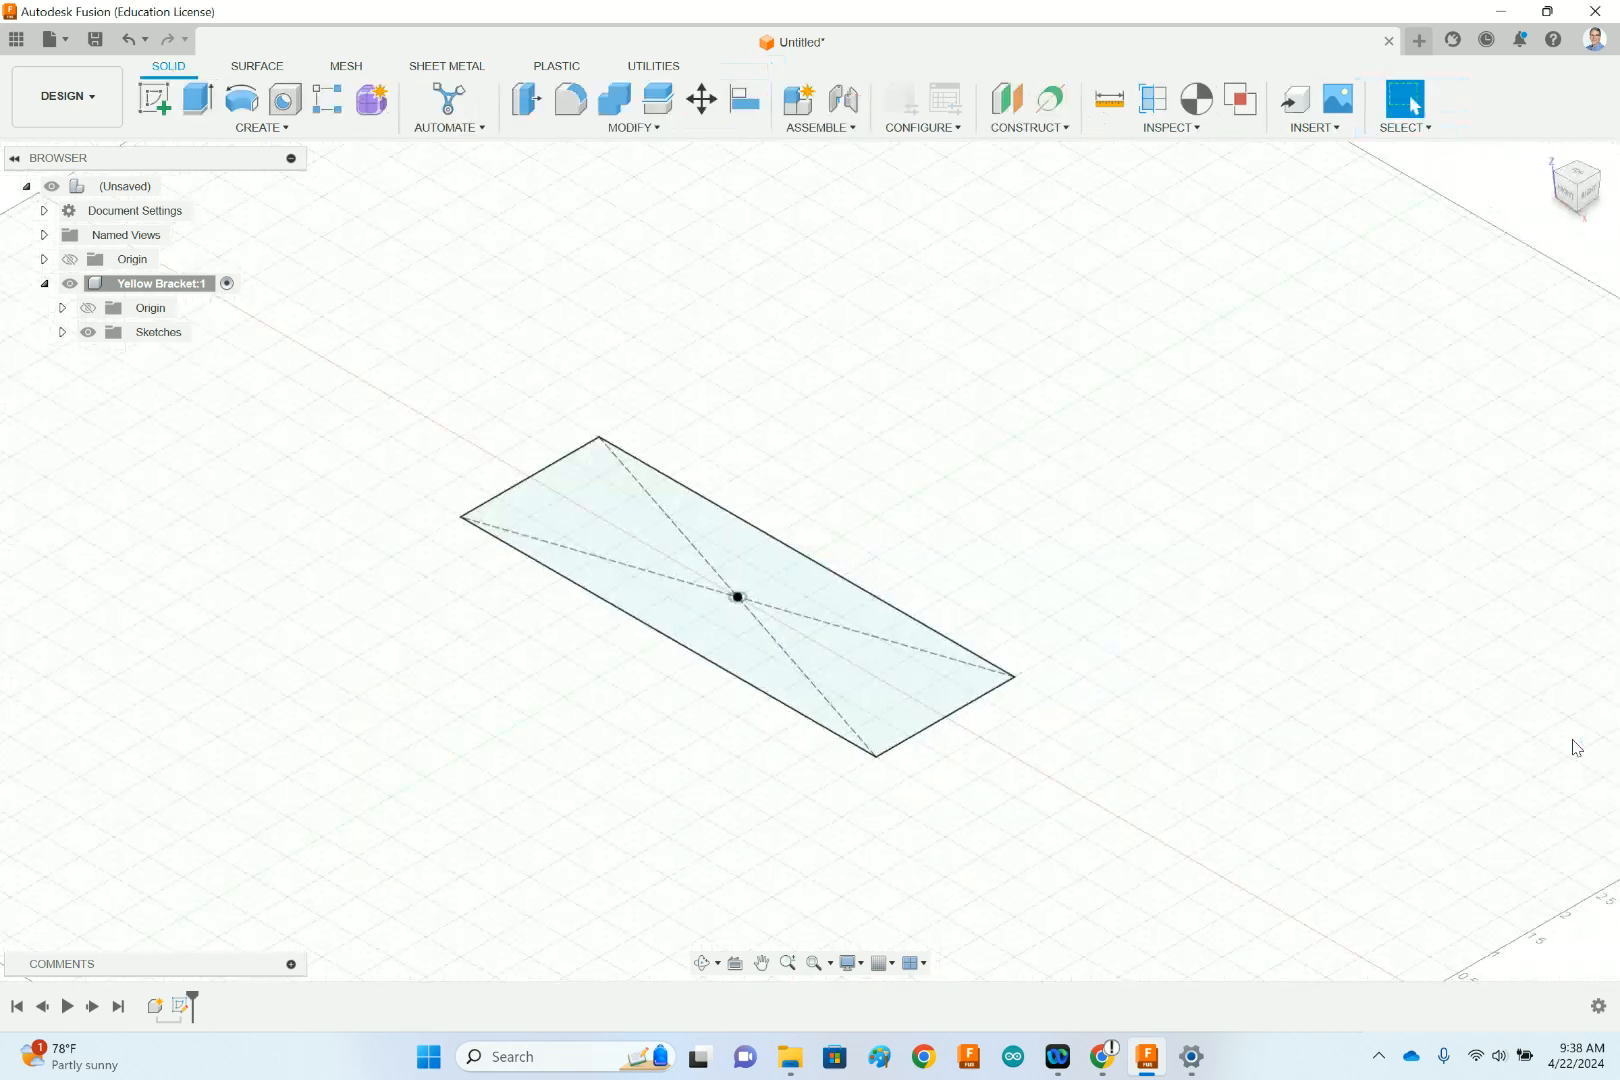
- Consult the bracket PDF drawing in Chrome for the dimensions of the remaining features, and return to the Fusion model
click(1104, 1057)
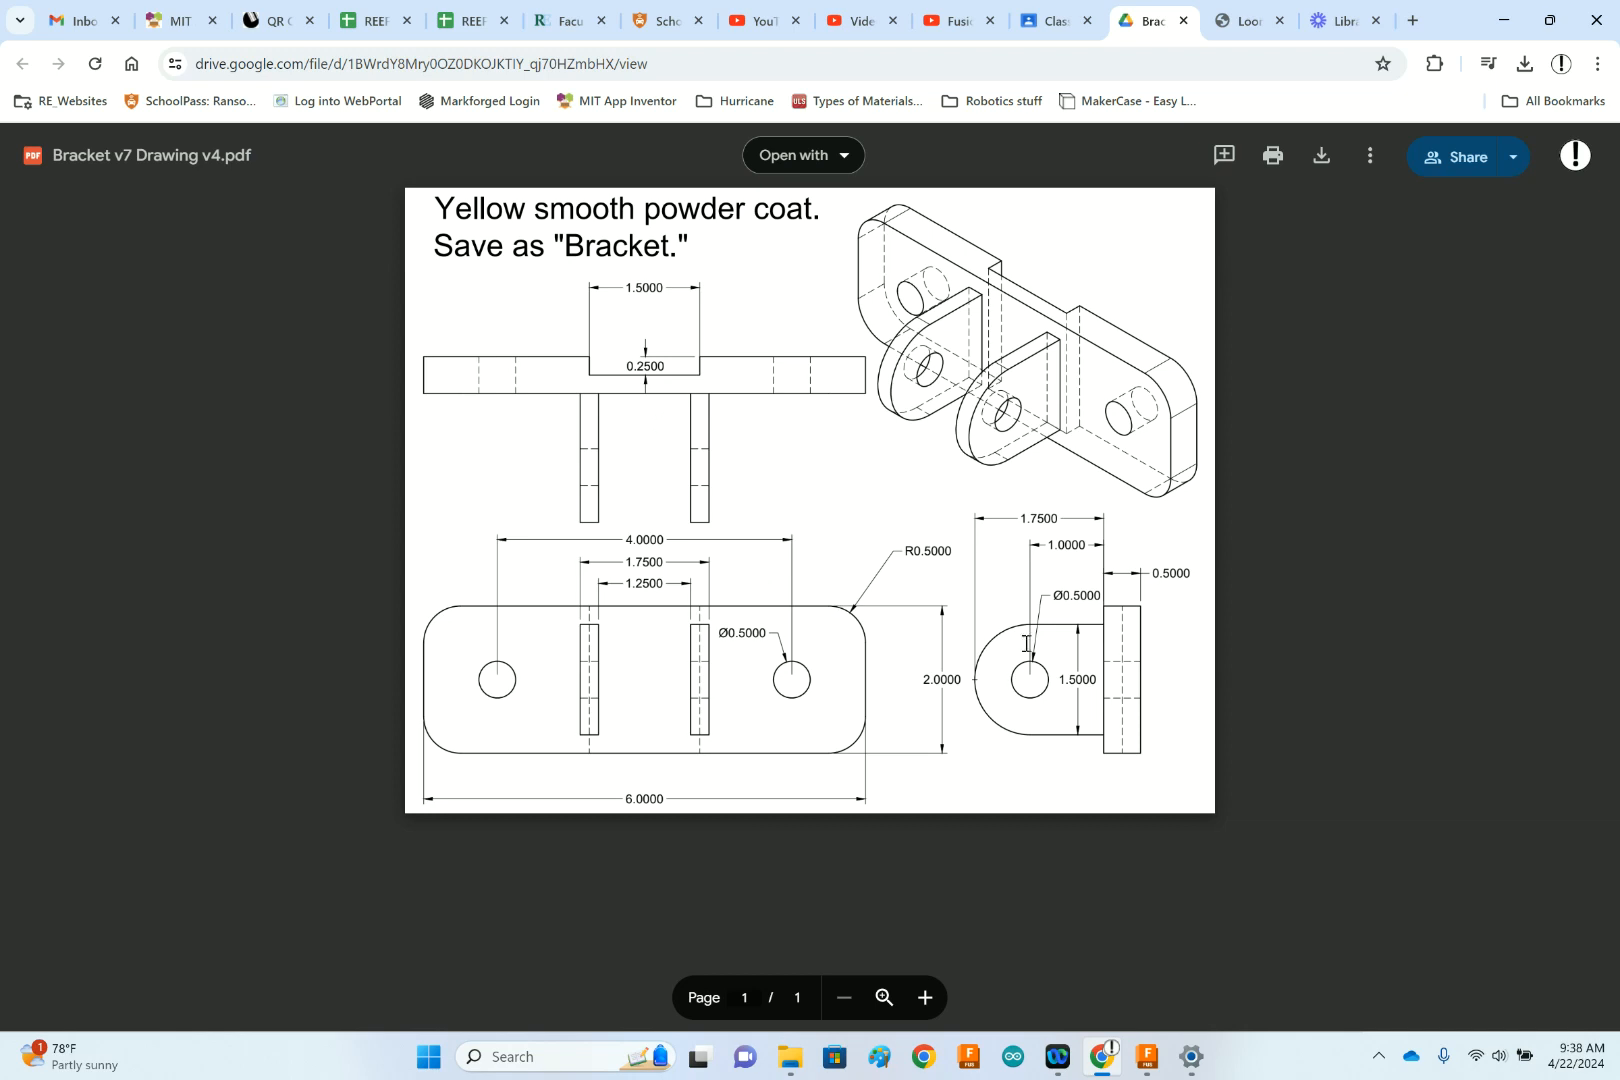
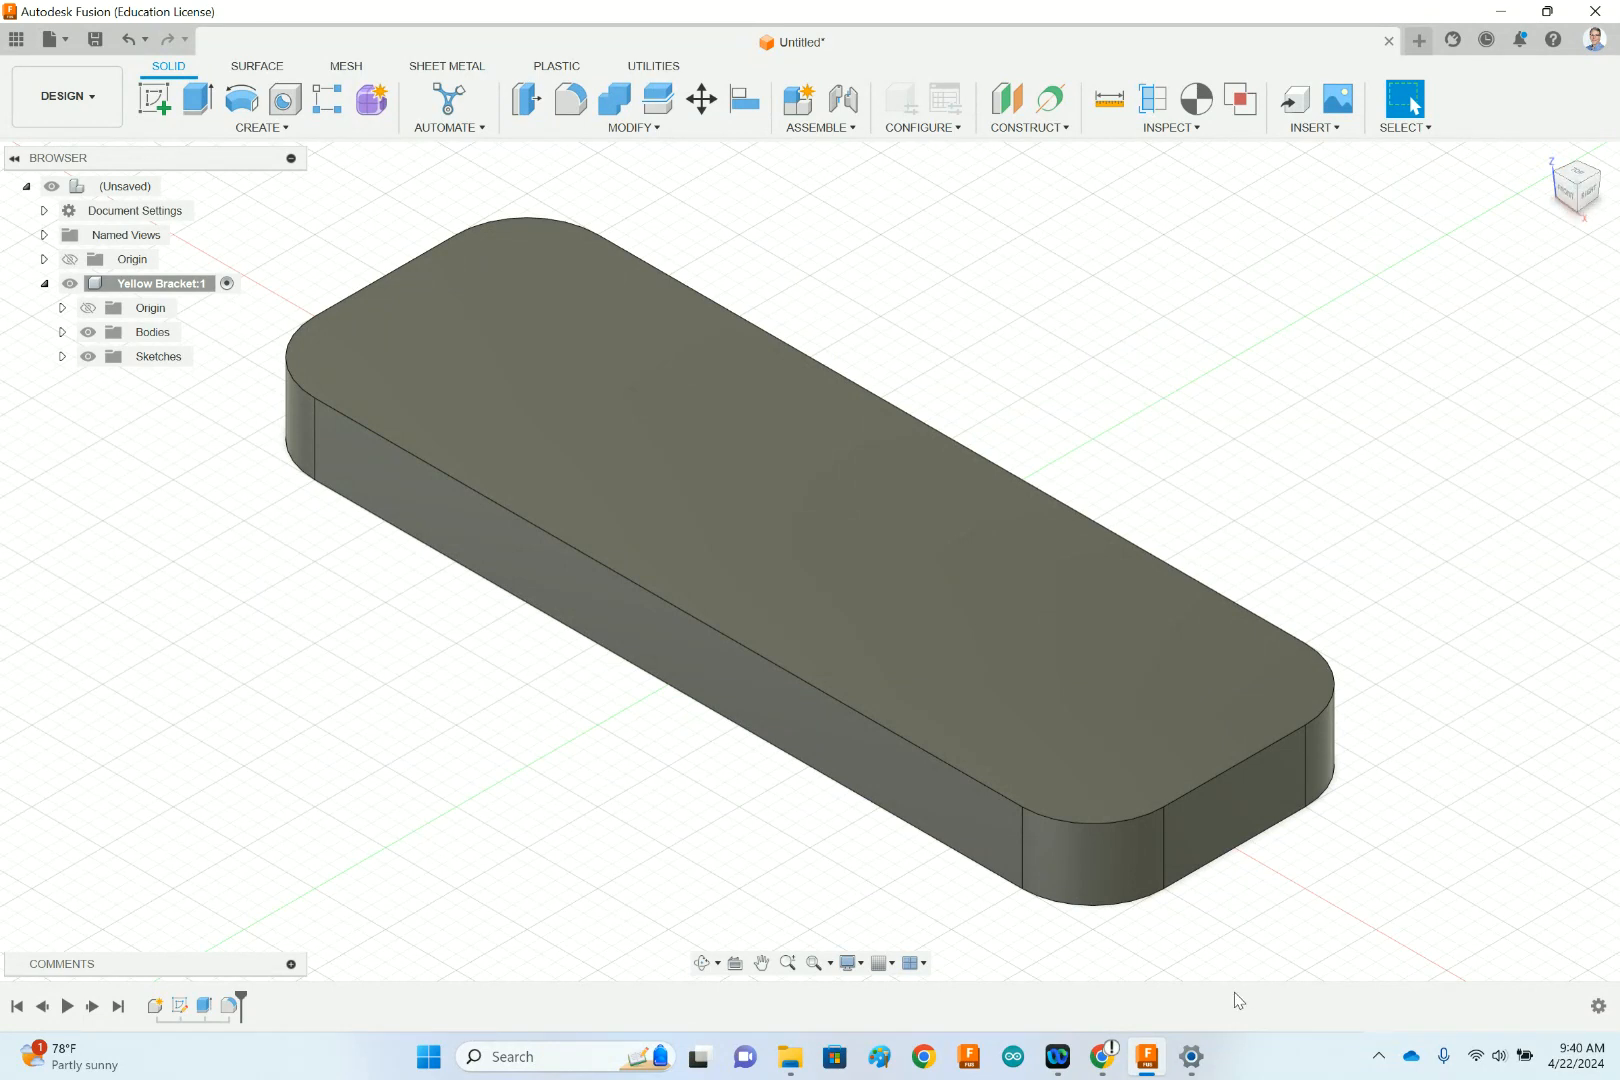
click(1112, 1068)
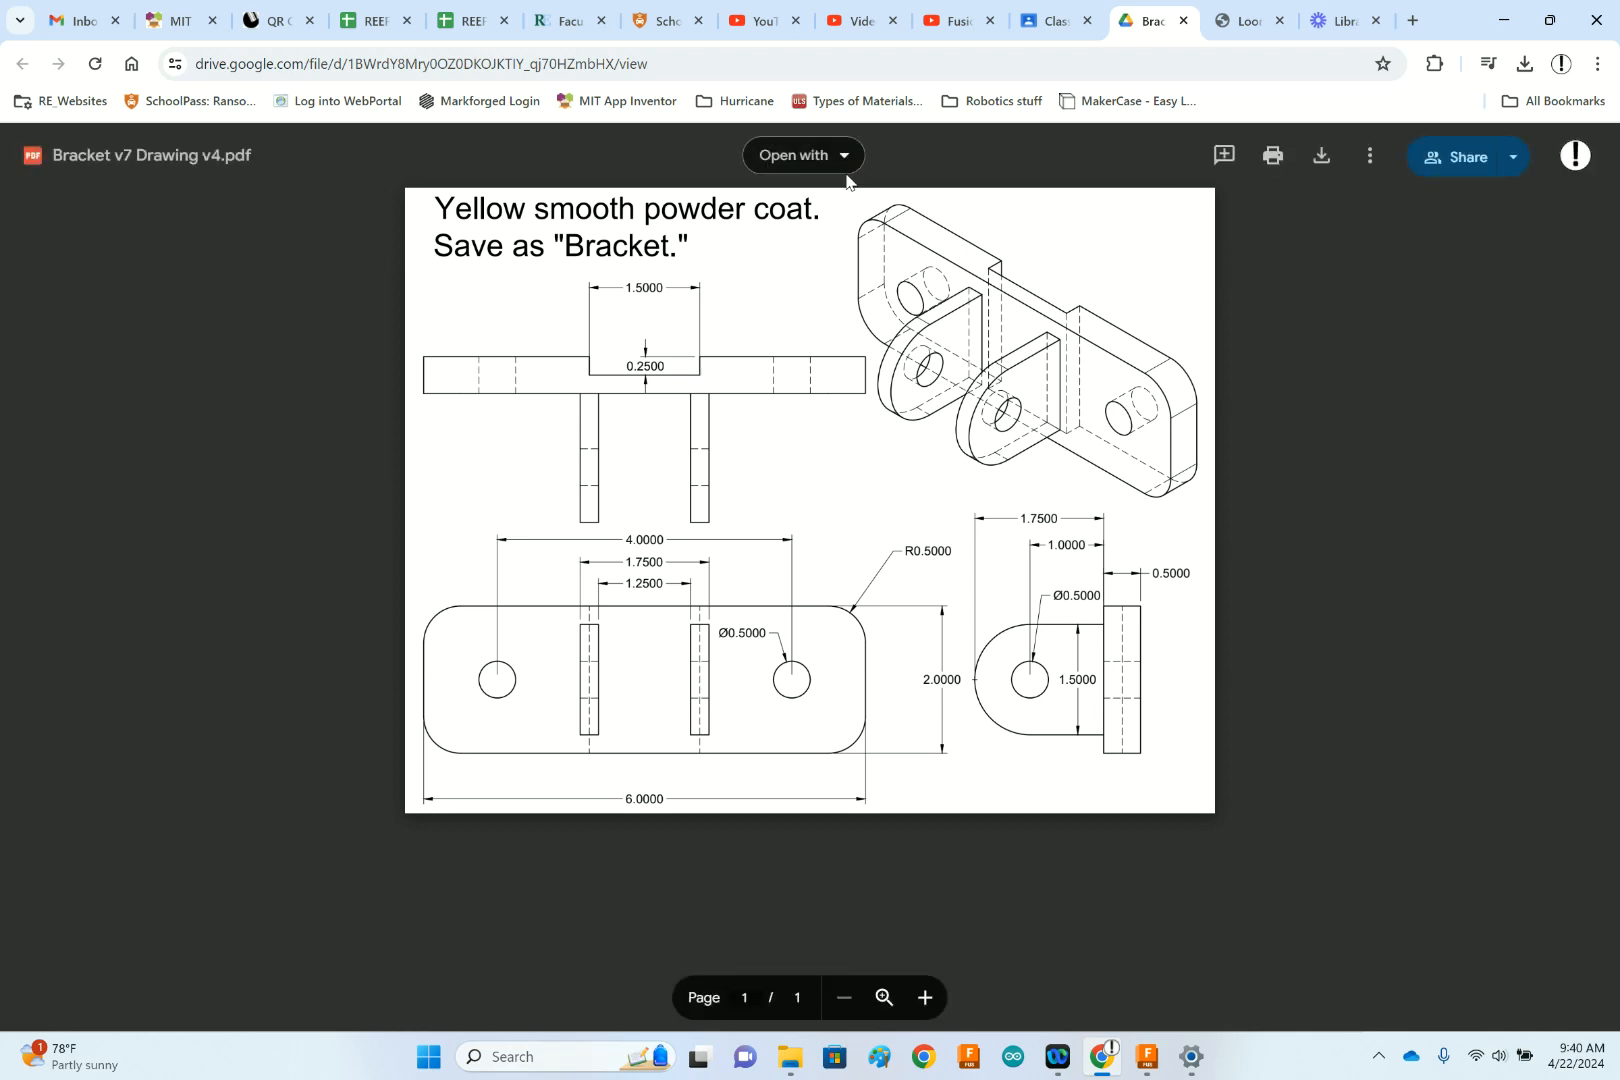
click(1147, 1056)
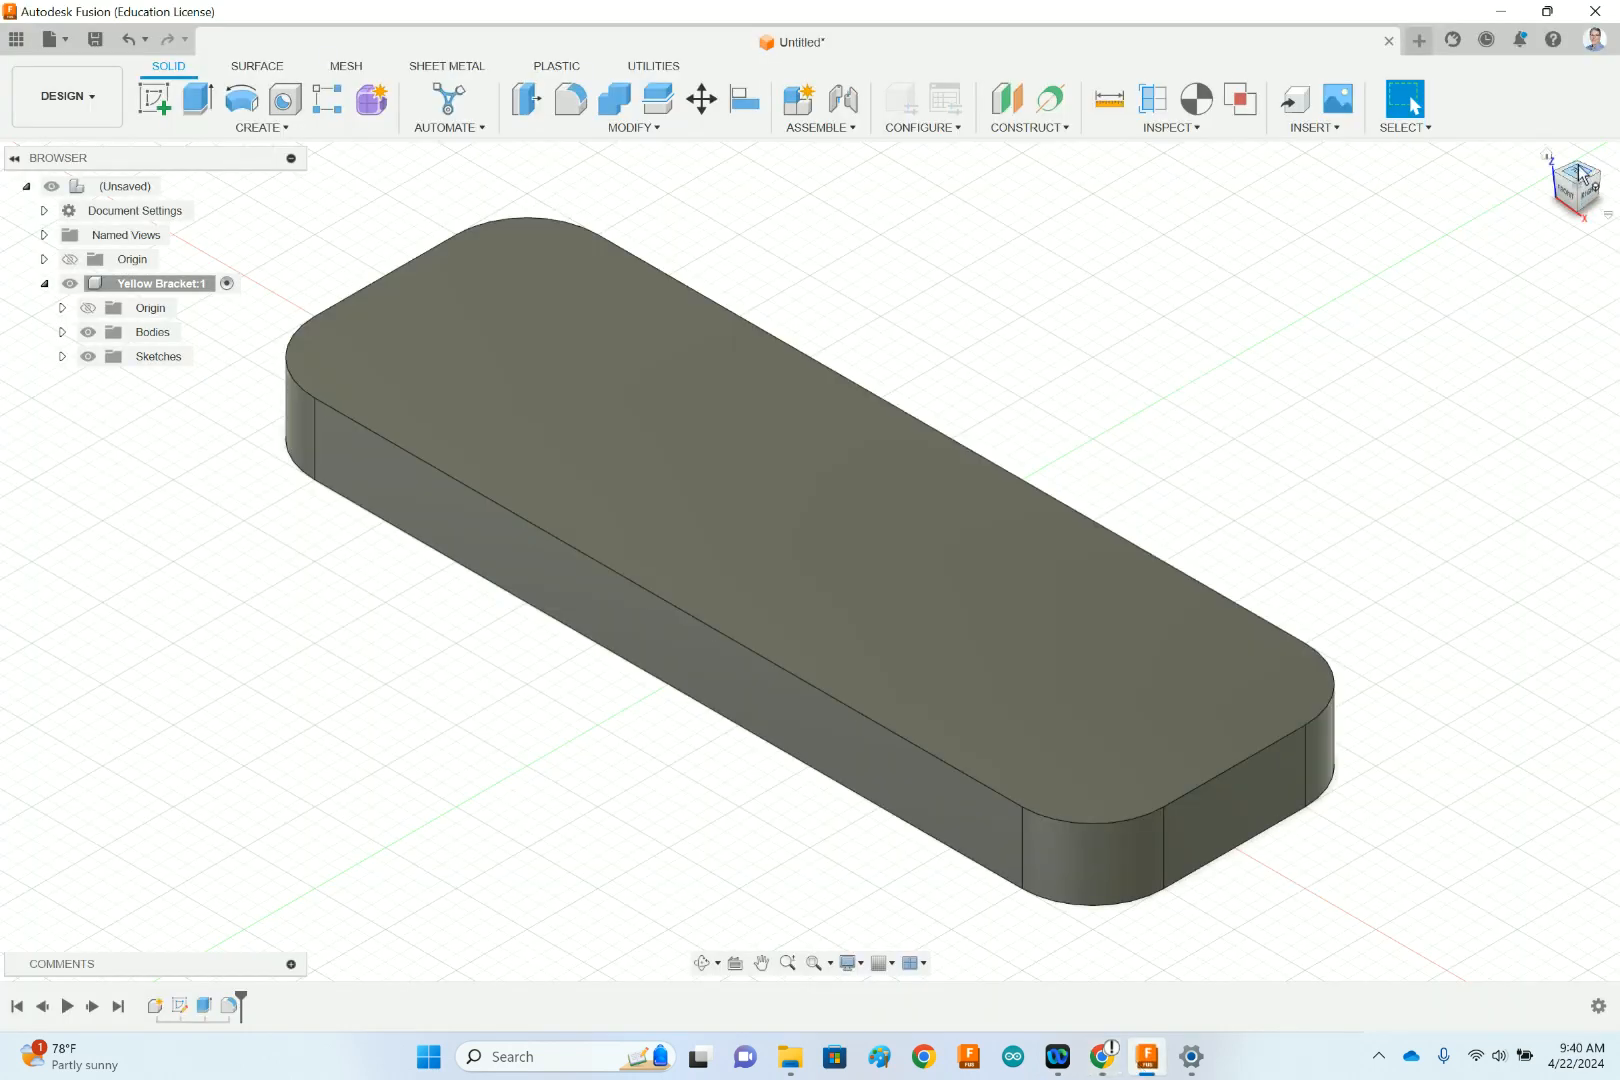
- Start a new sketch on the bottom face of the rounded plate, with its long side horizontal in view
mouse_move(1579, 164)
mouse_down()
mouse_move(1556, 300)
mouse_move(1579, 170)
mouse_up()
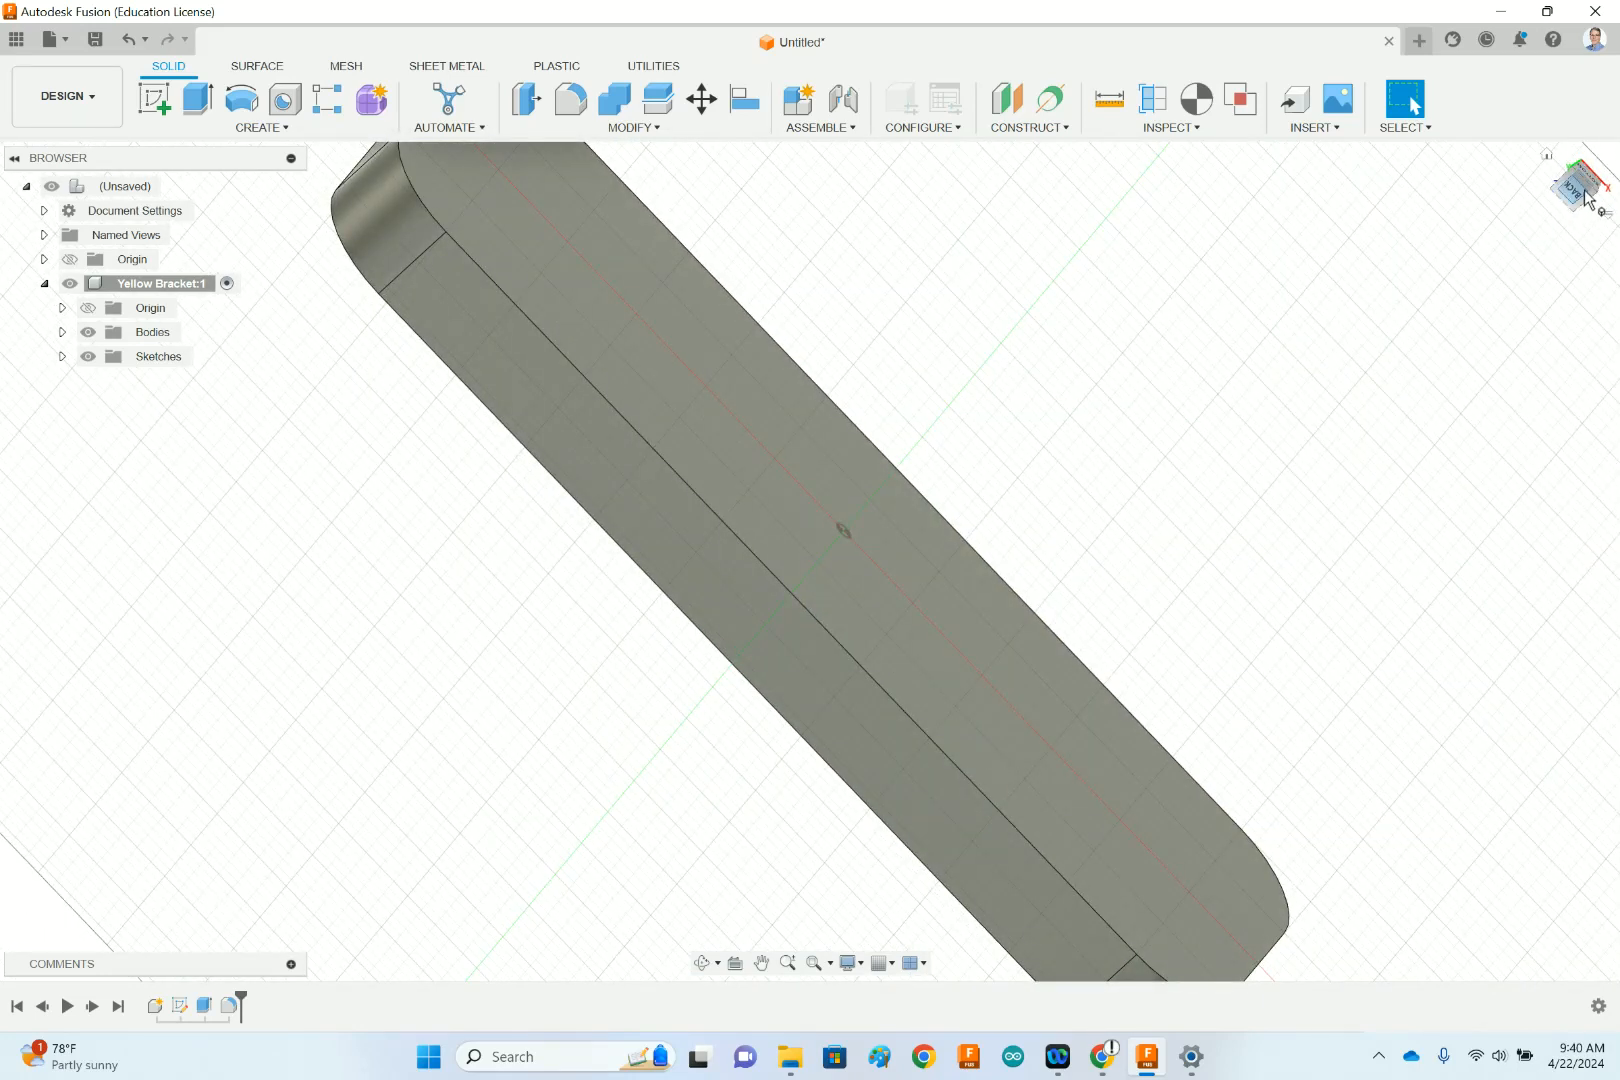
drag(1590, 192, 1587, 182)
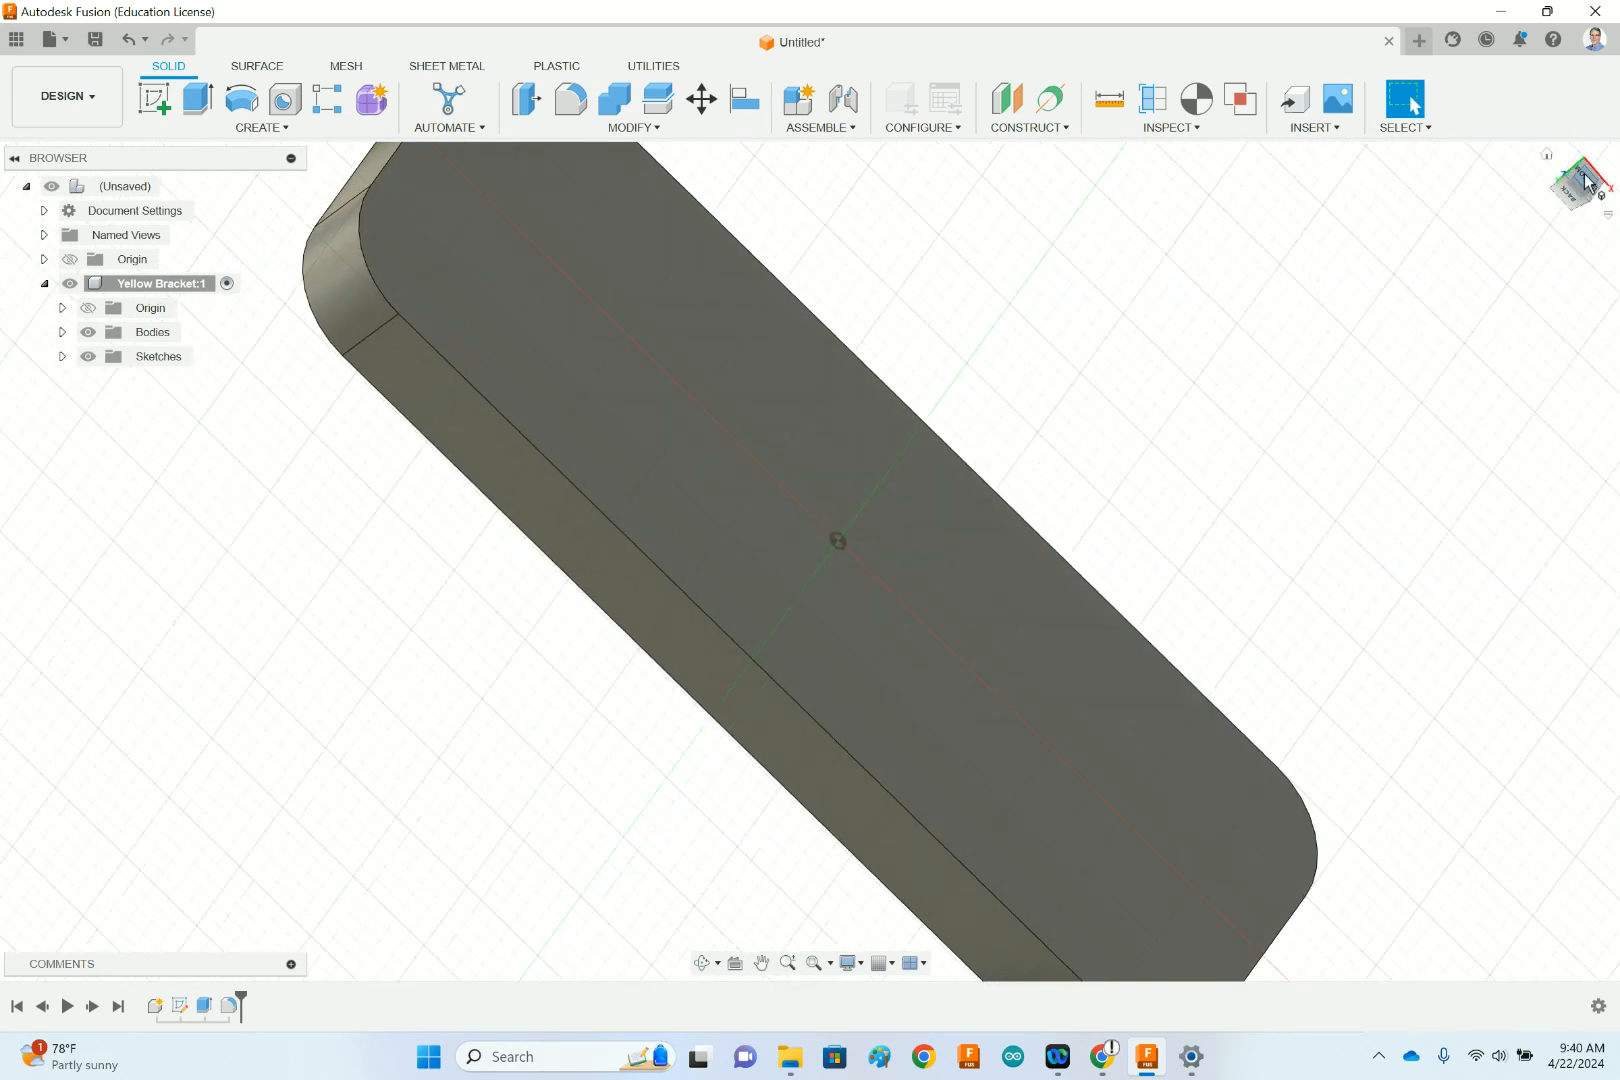
click(1585, 182)
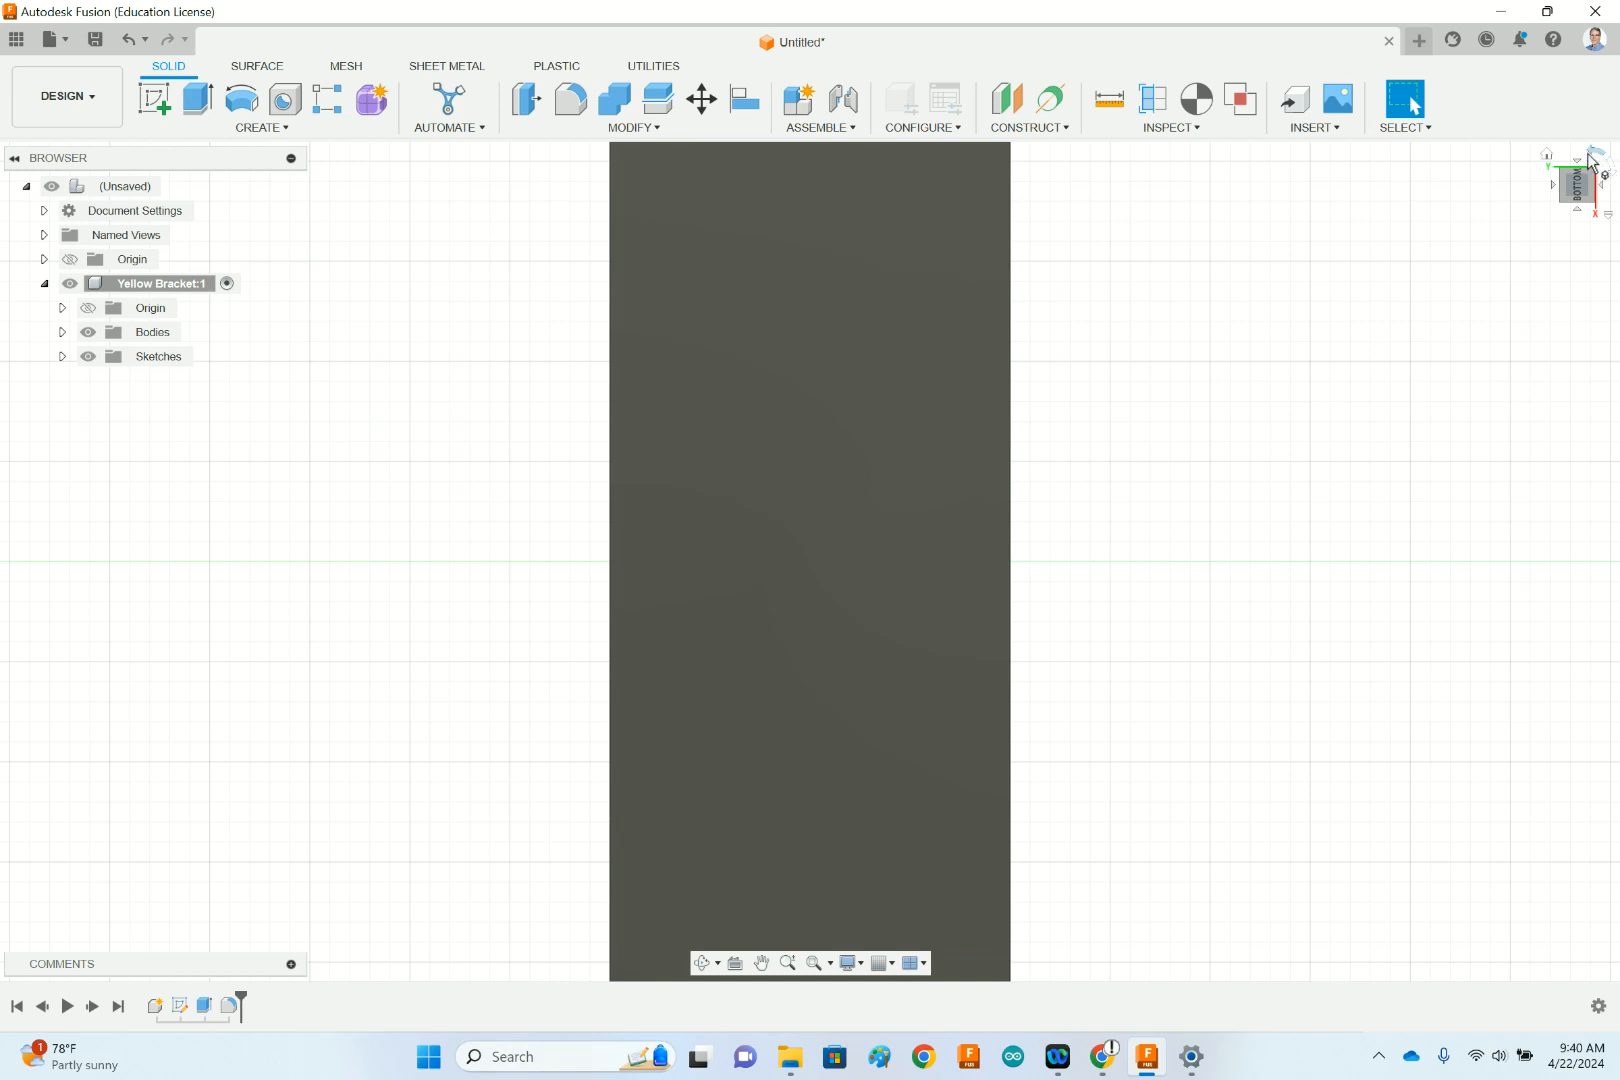
click(1596, 156)
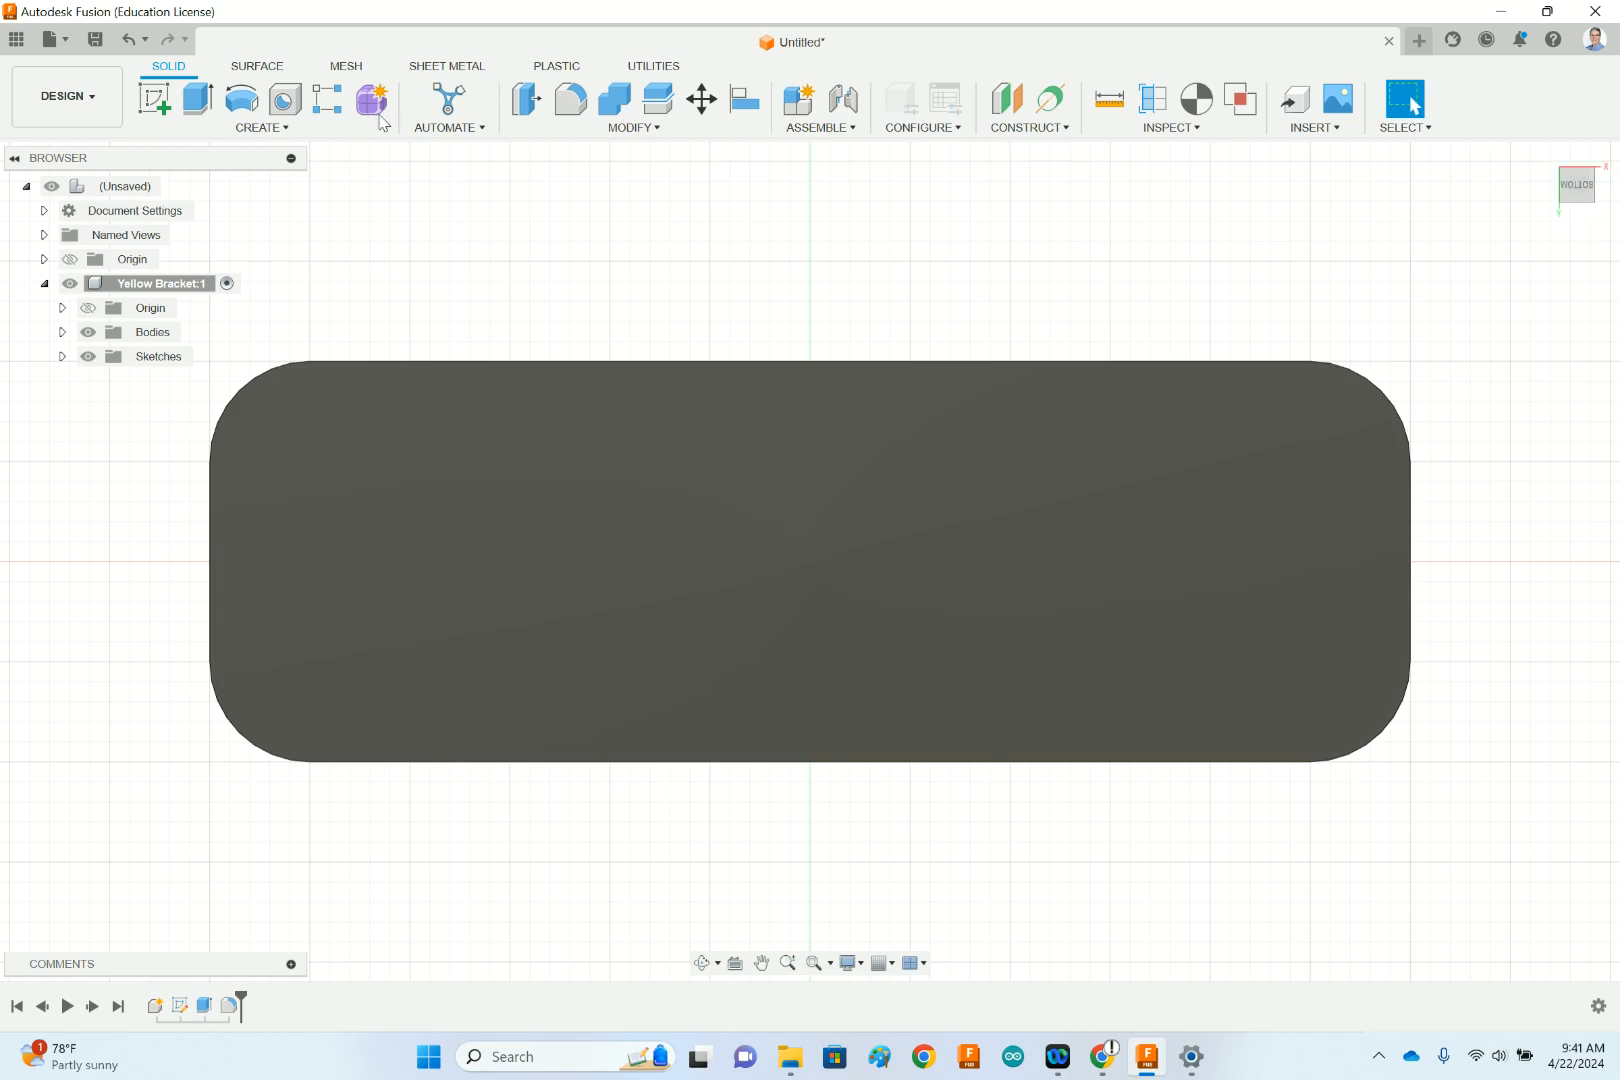
click(154, 98)
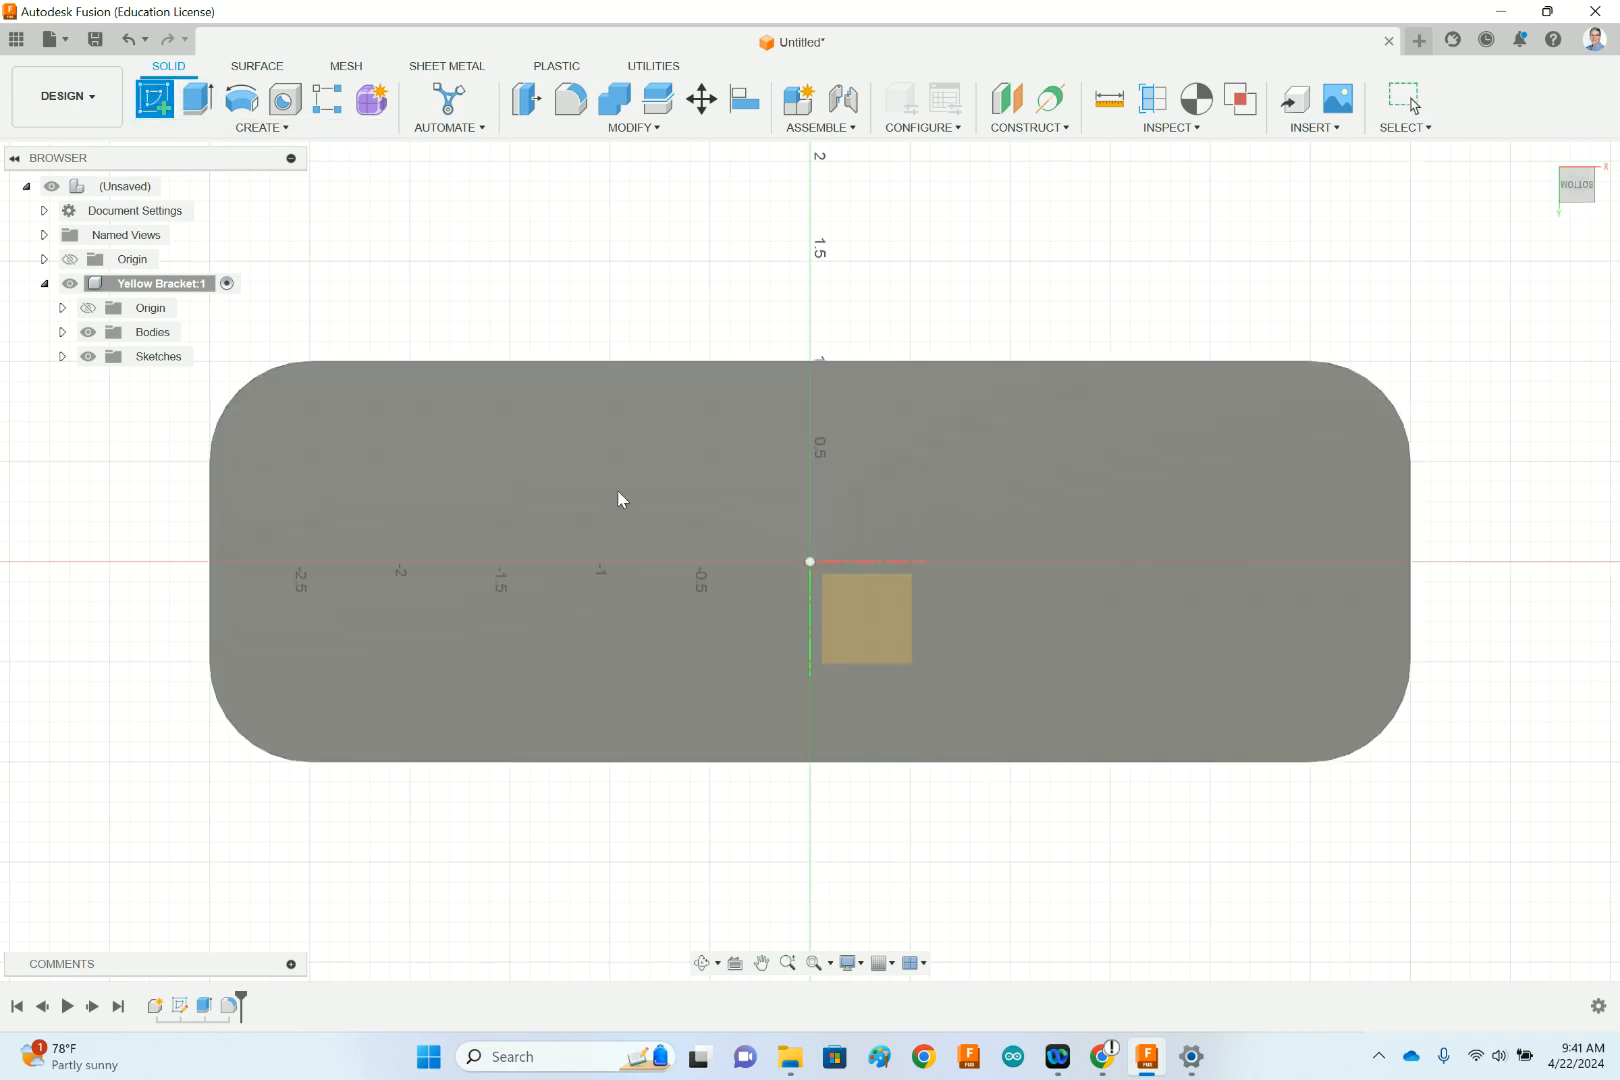
click(618, 490)
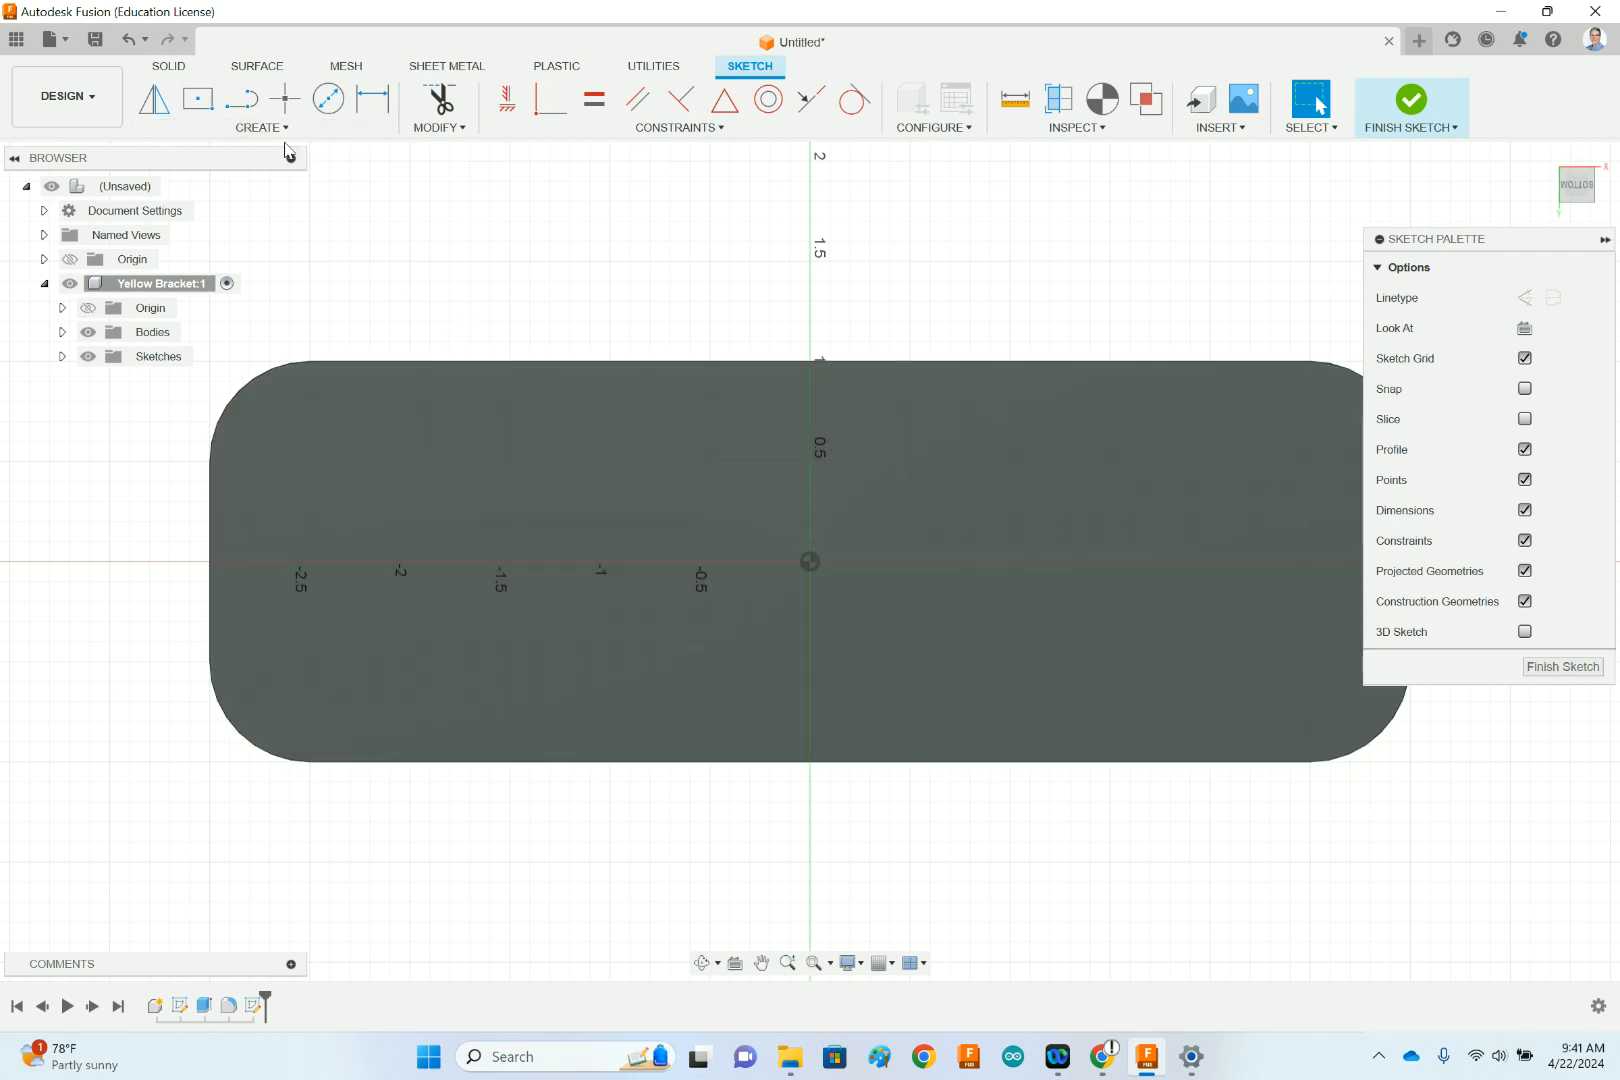
- Draw a two-point rectangle left of the origin, spanning the plate's full 2 in height from its upper to its lower edge
click(281, 130)
mouse_move(250, 176)
click(330, 170)
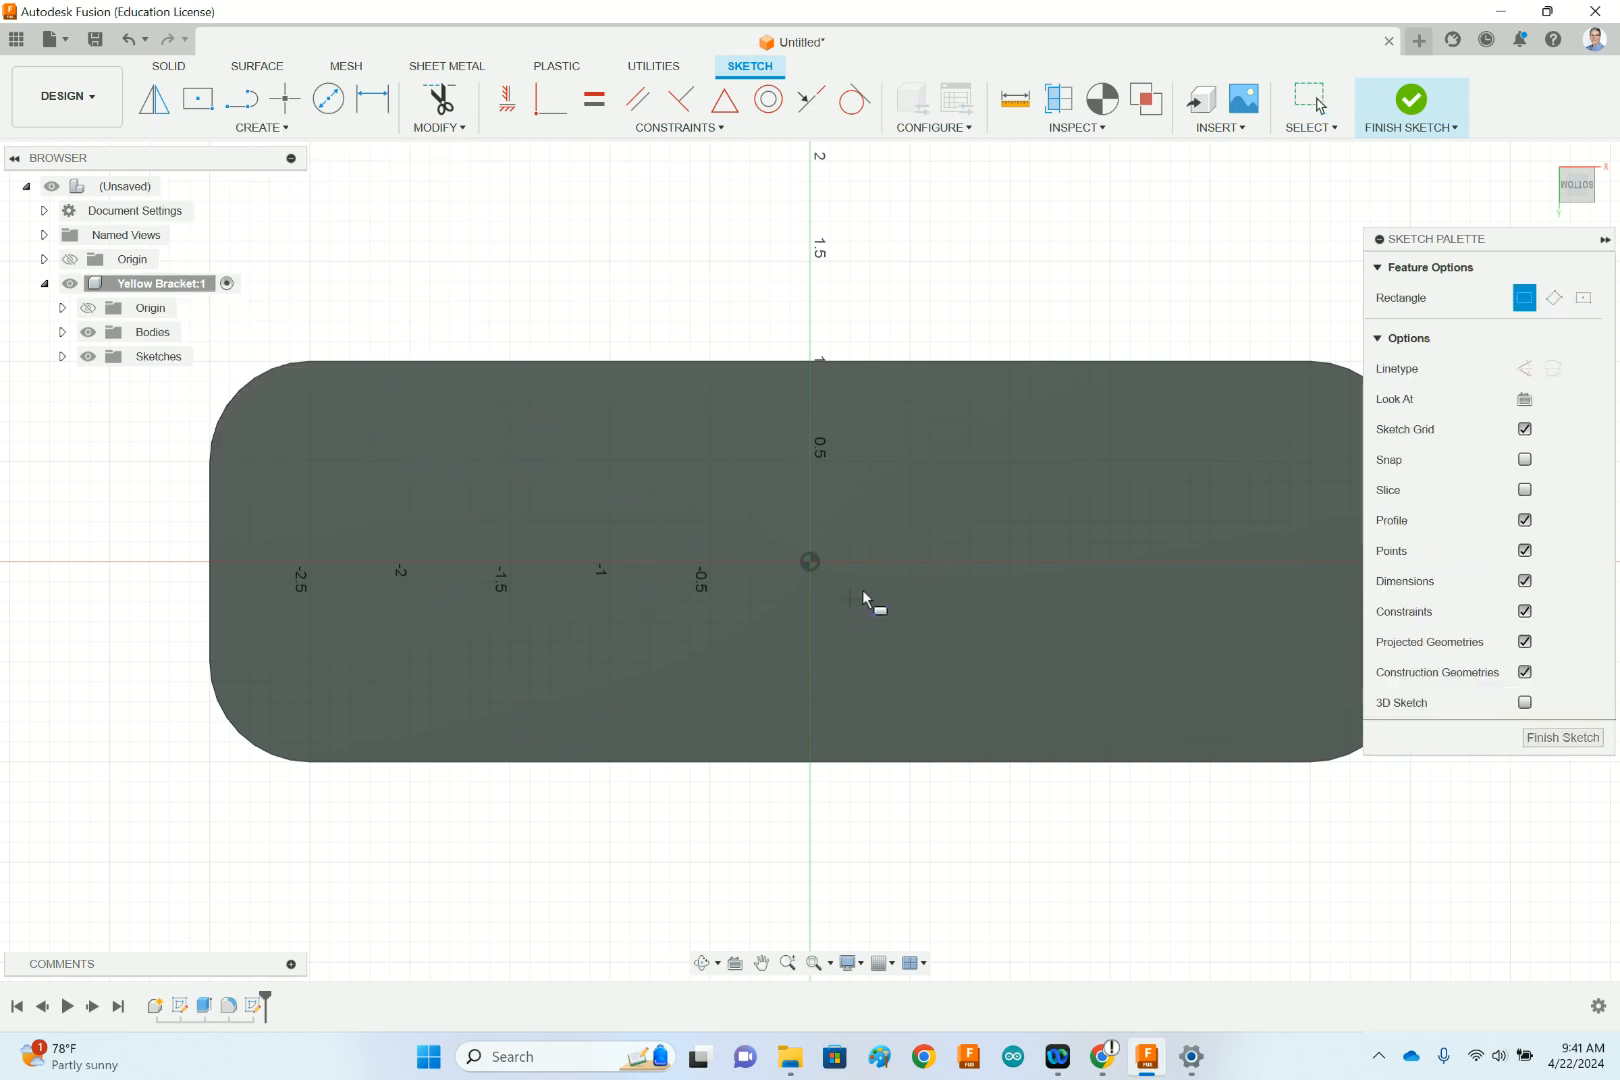
click(378, 362)
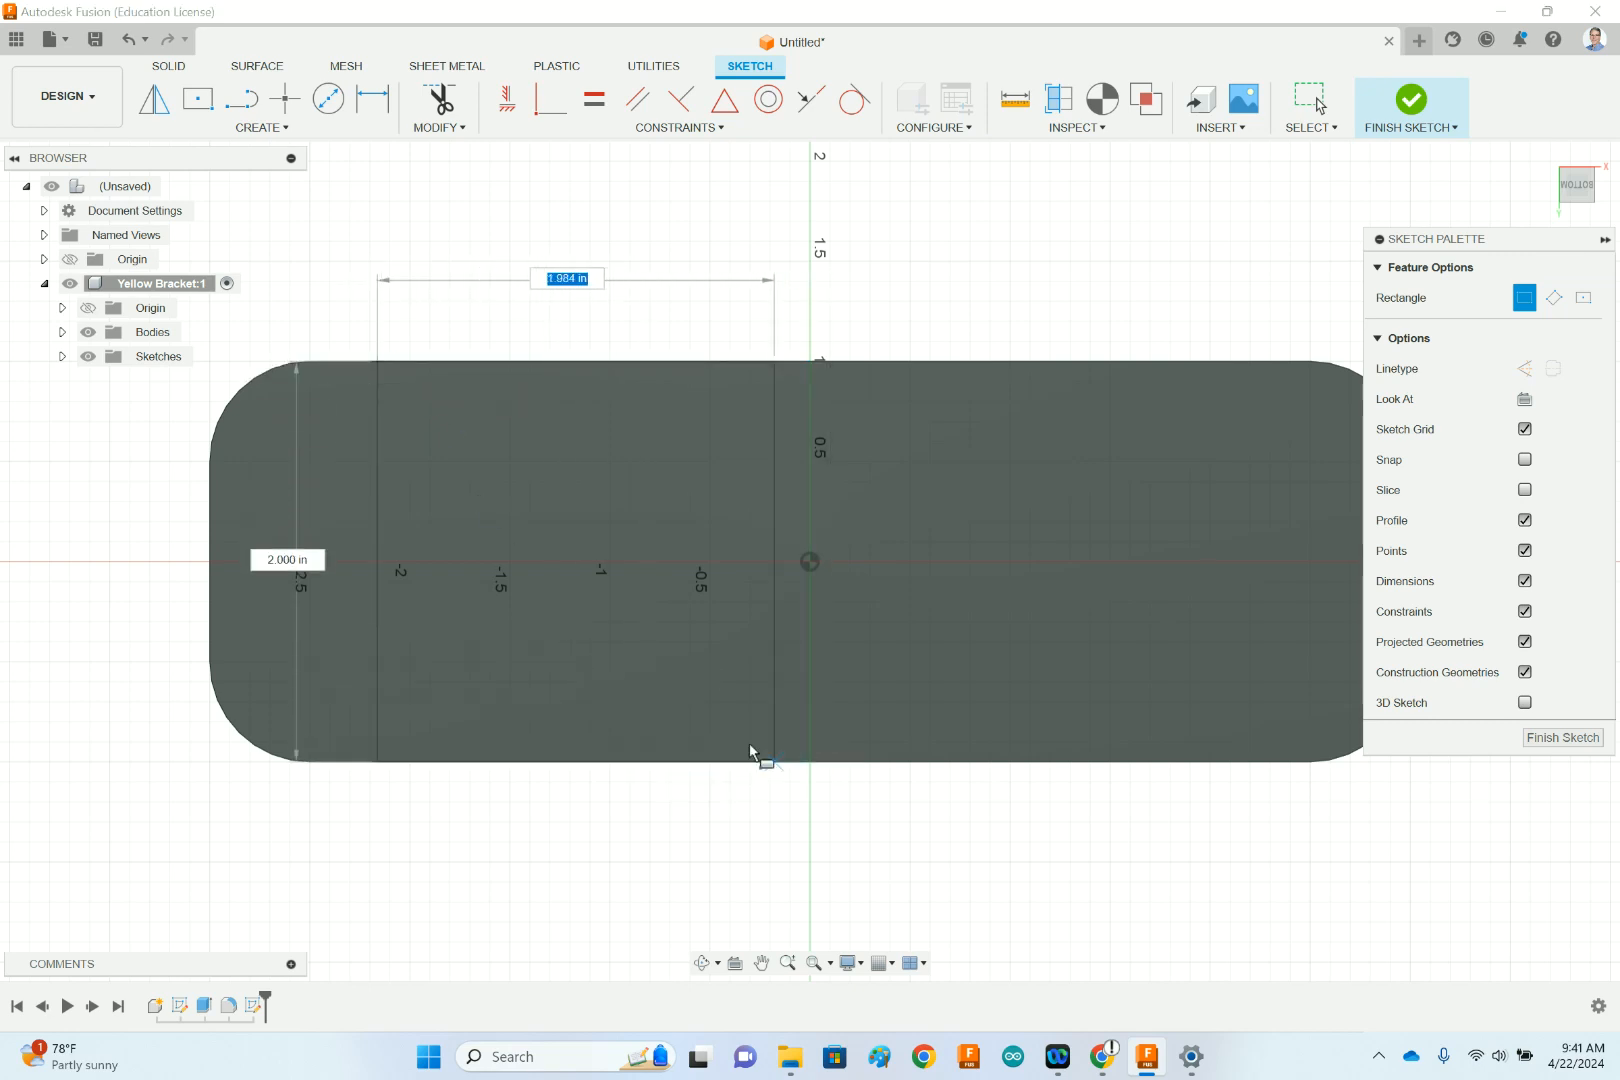
click(647, 762)
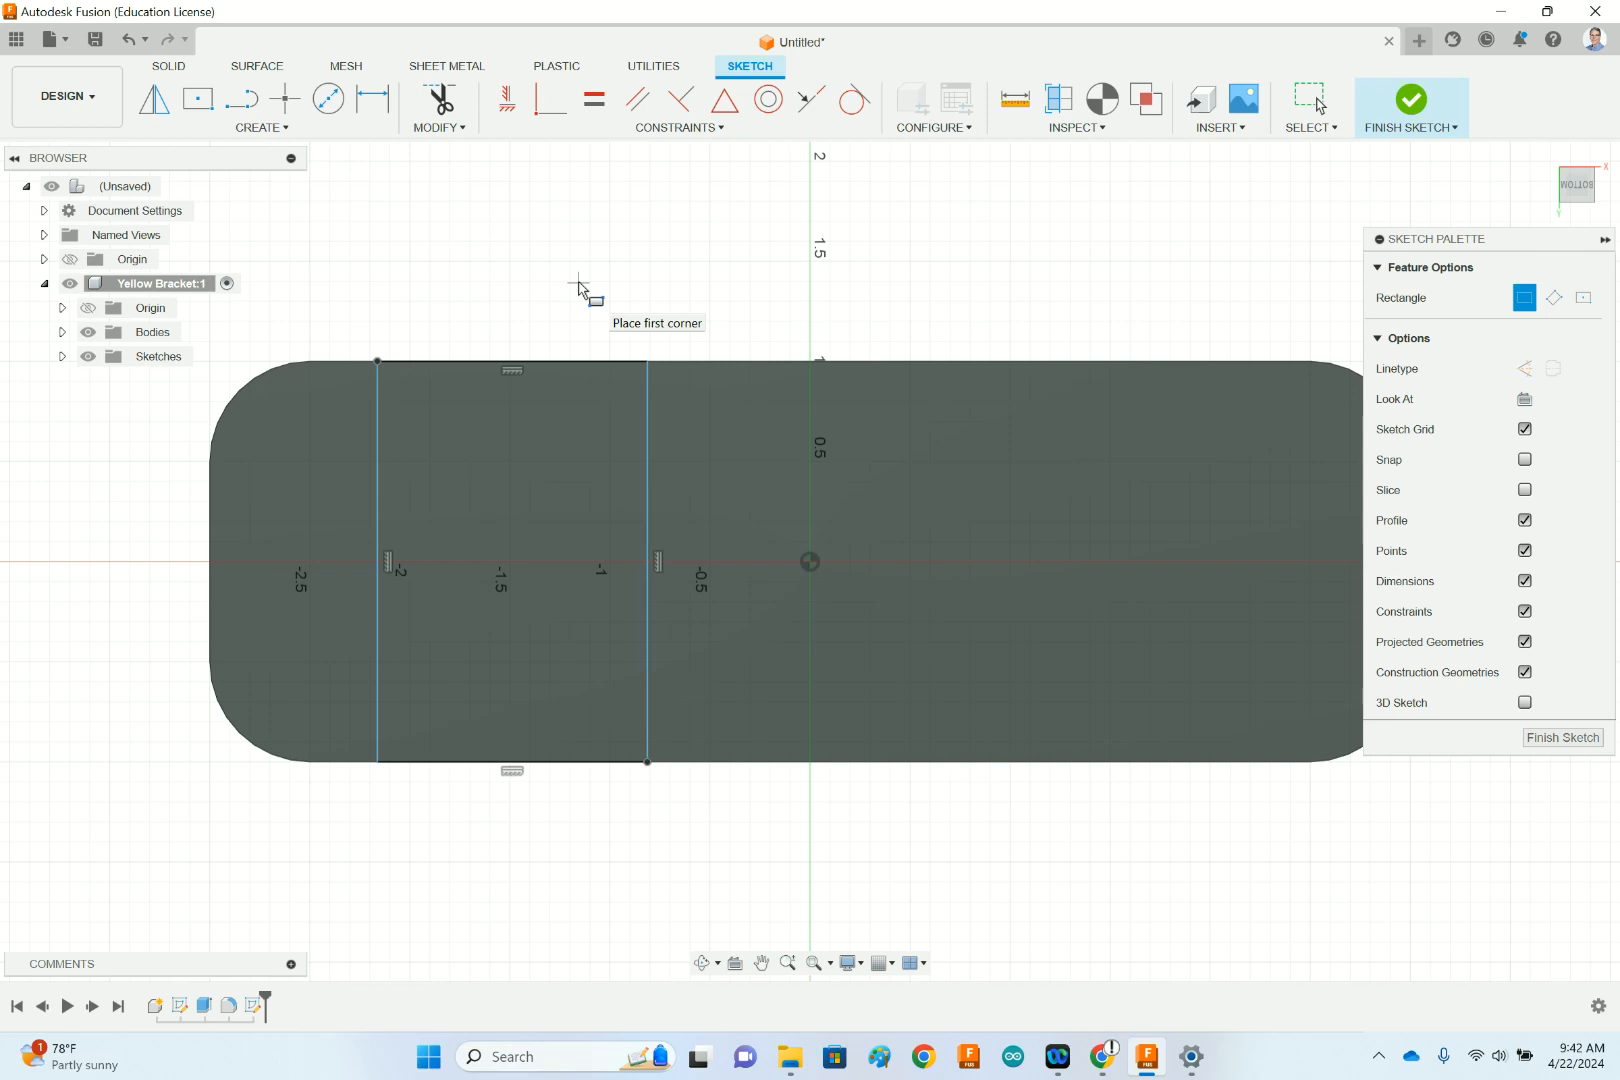
key(Escape)
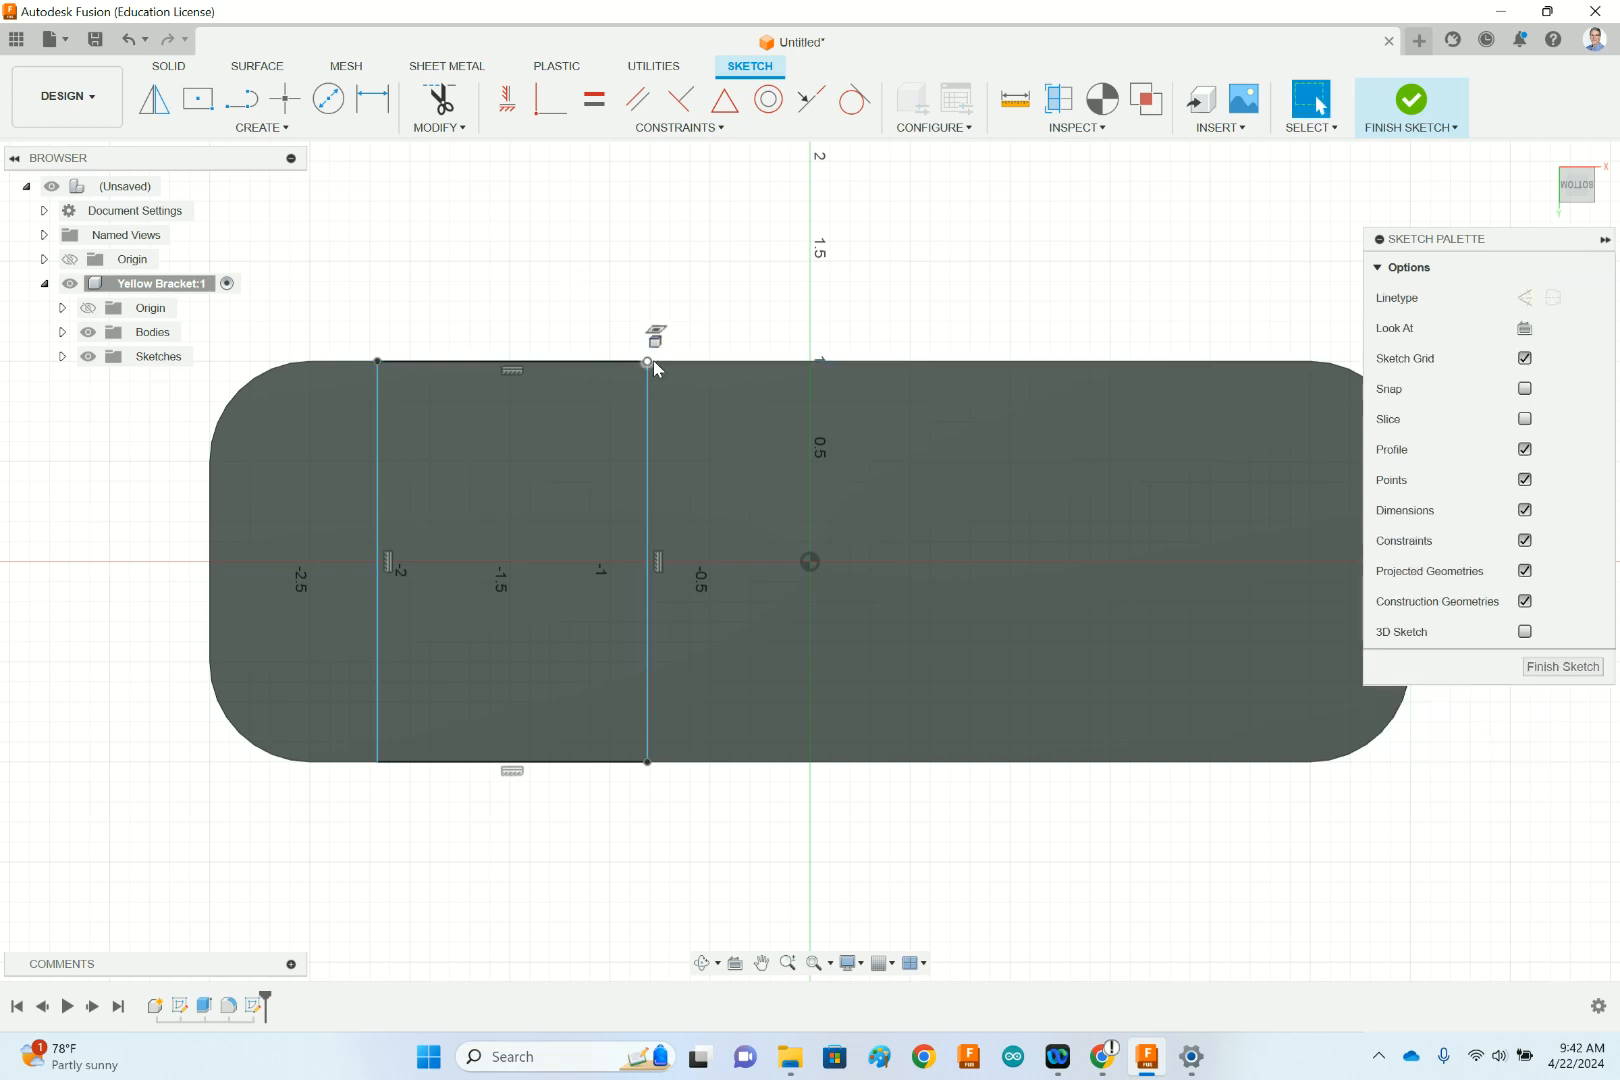
- Draw a diagonal construction line from the rectangle's upper-left corner to its lower-right corner
click(238, 101)
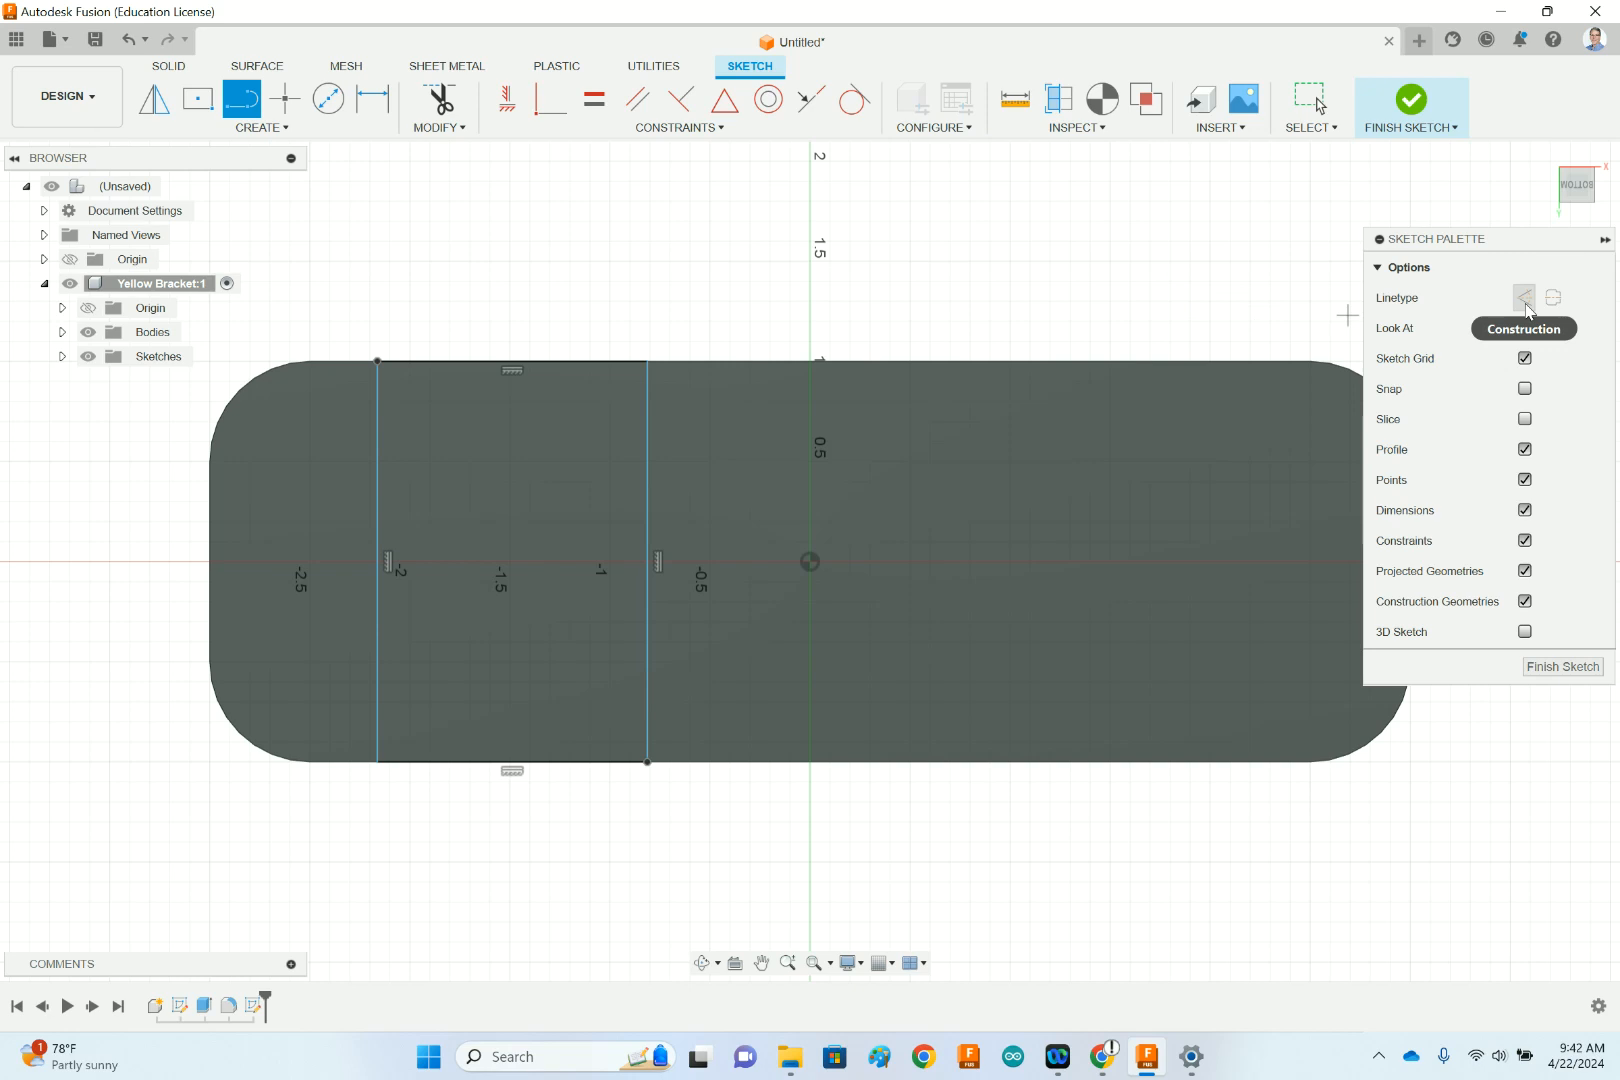
click(1525, 300)
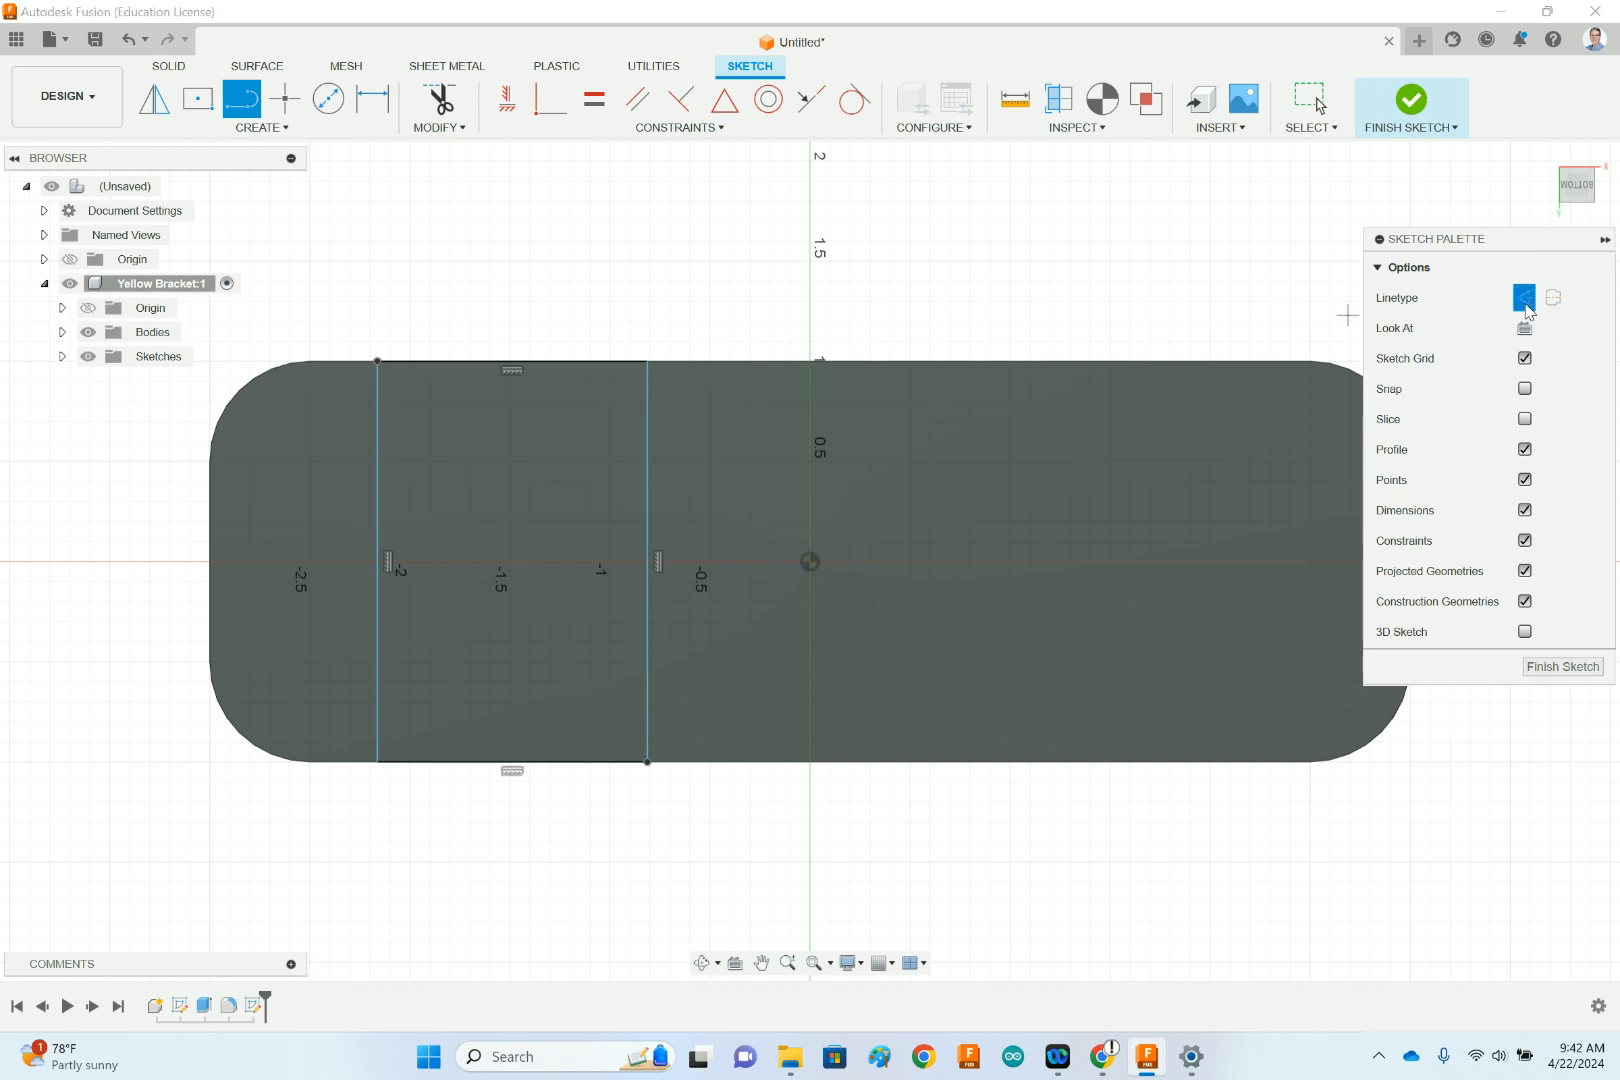
click(378, 362)
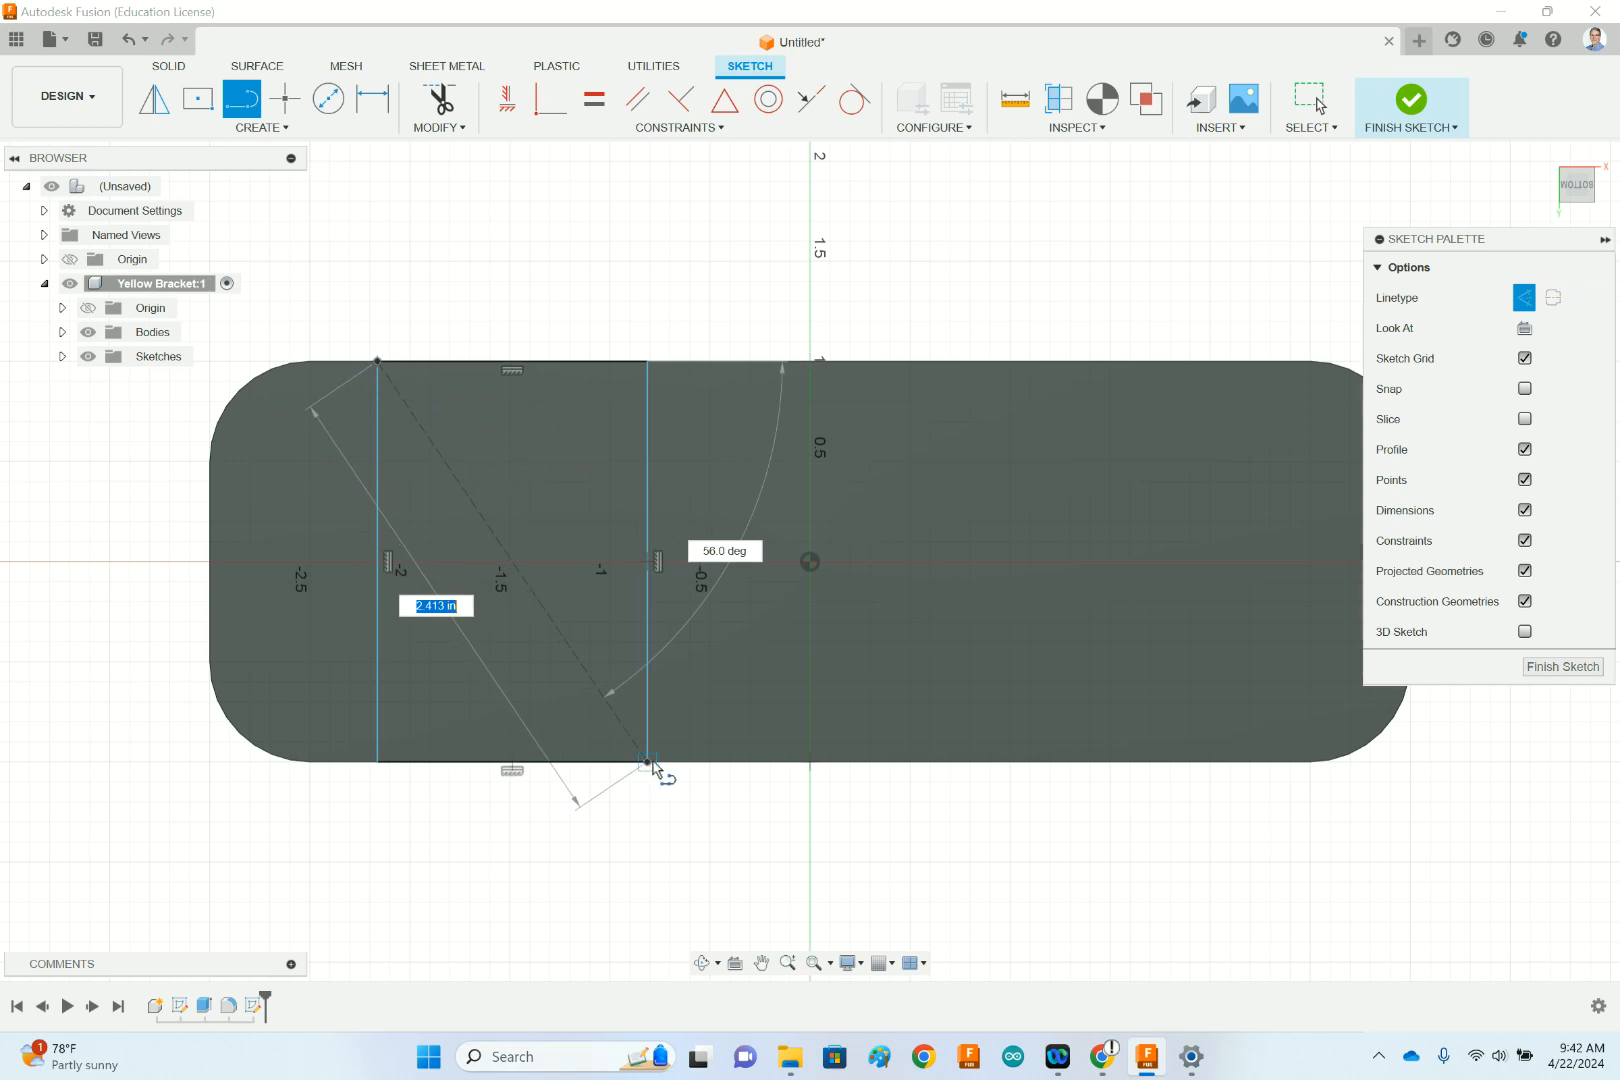
click(649, 764)
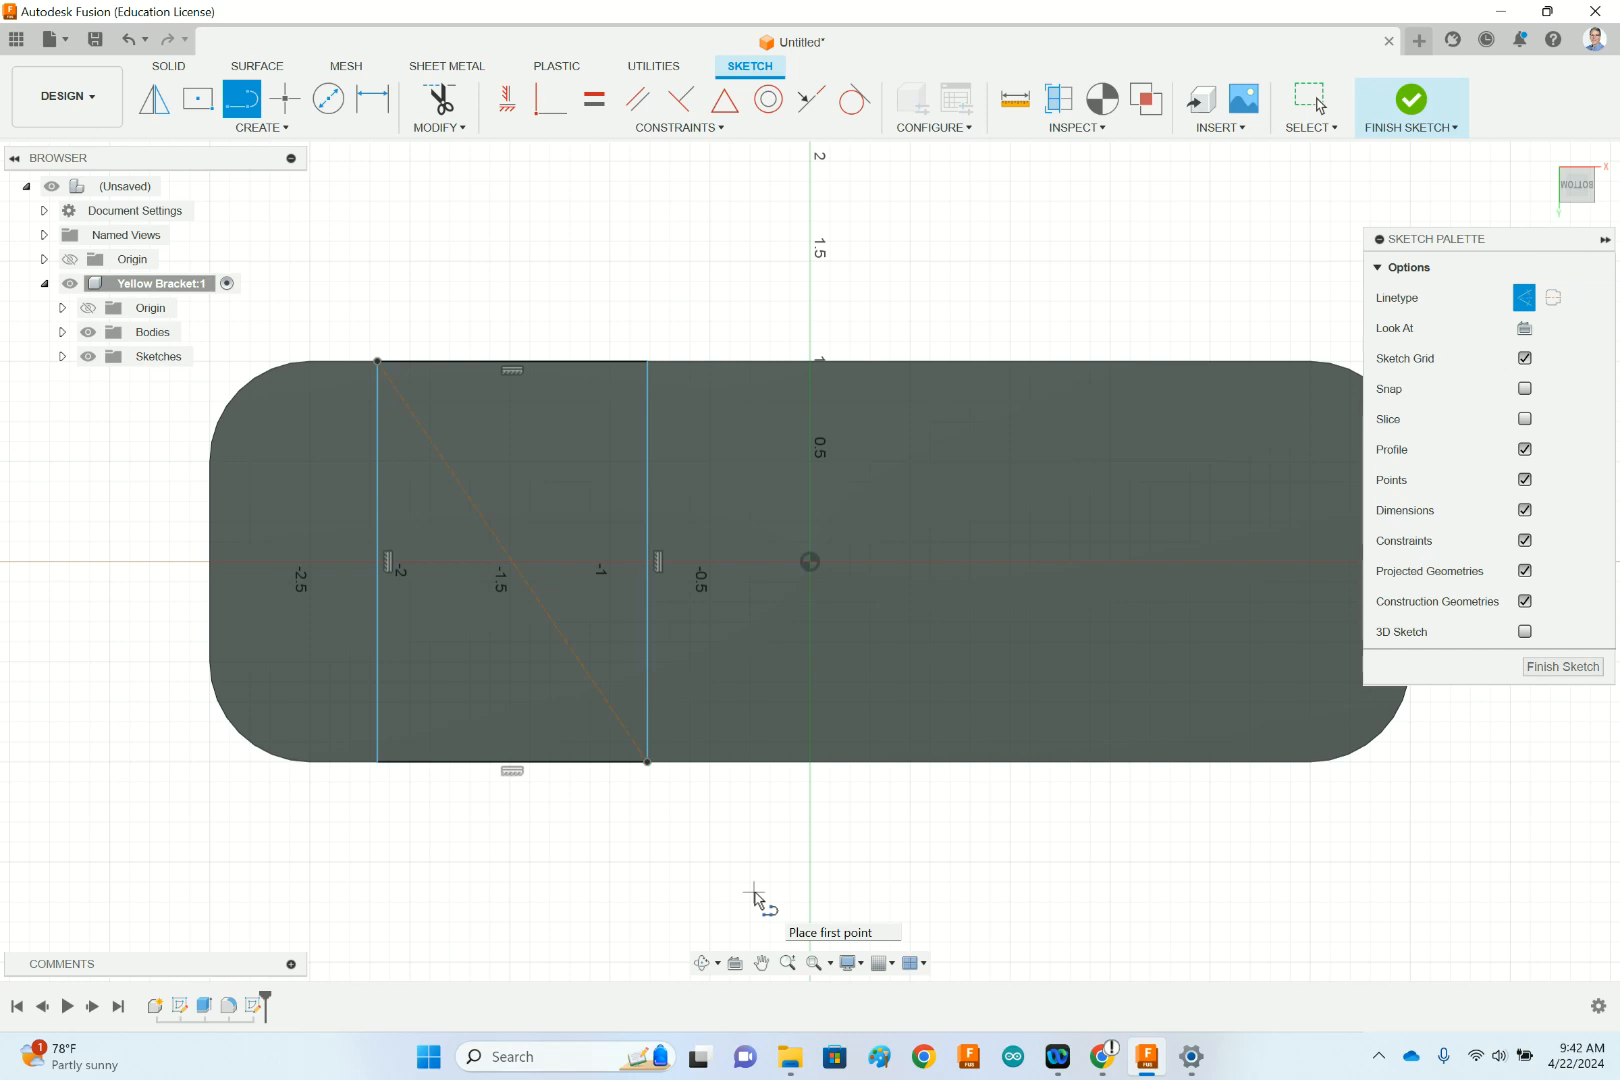
key(Escape)
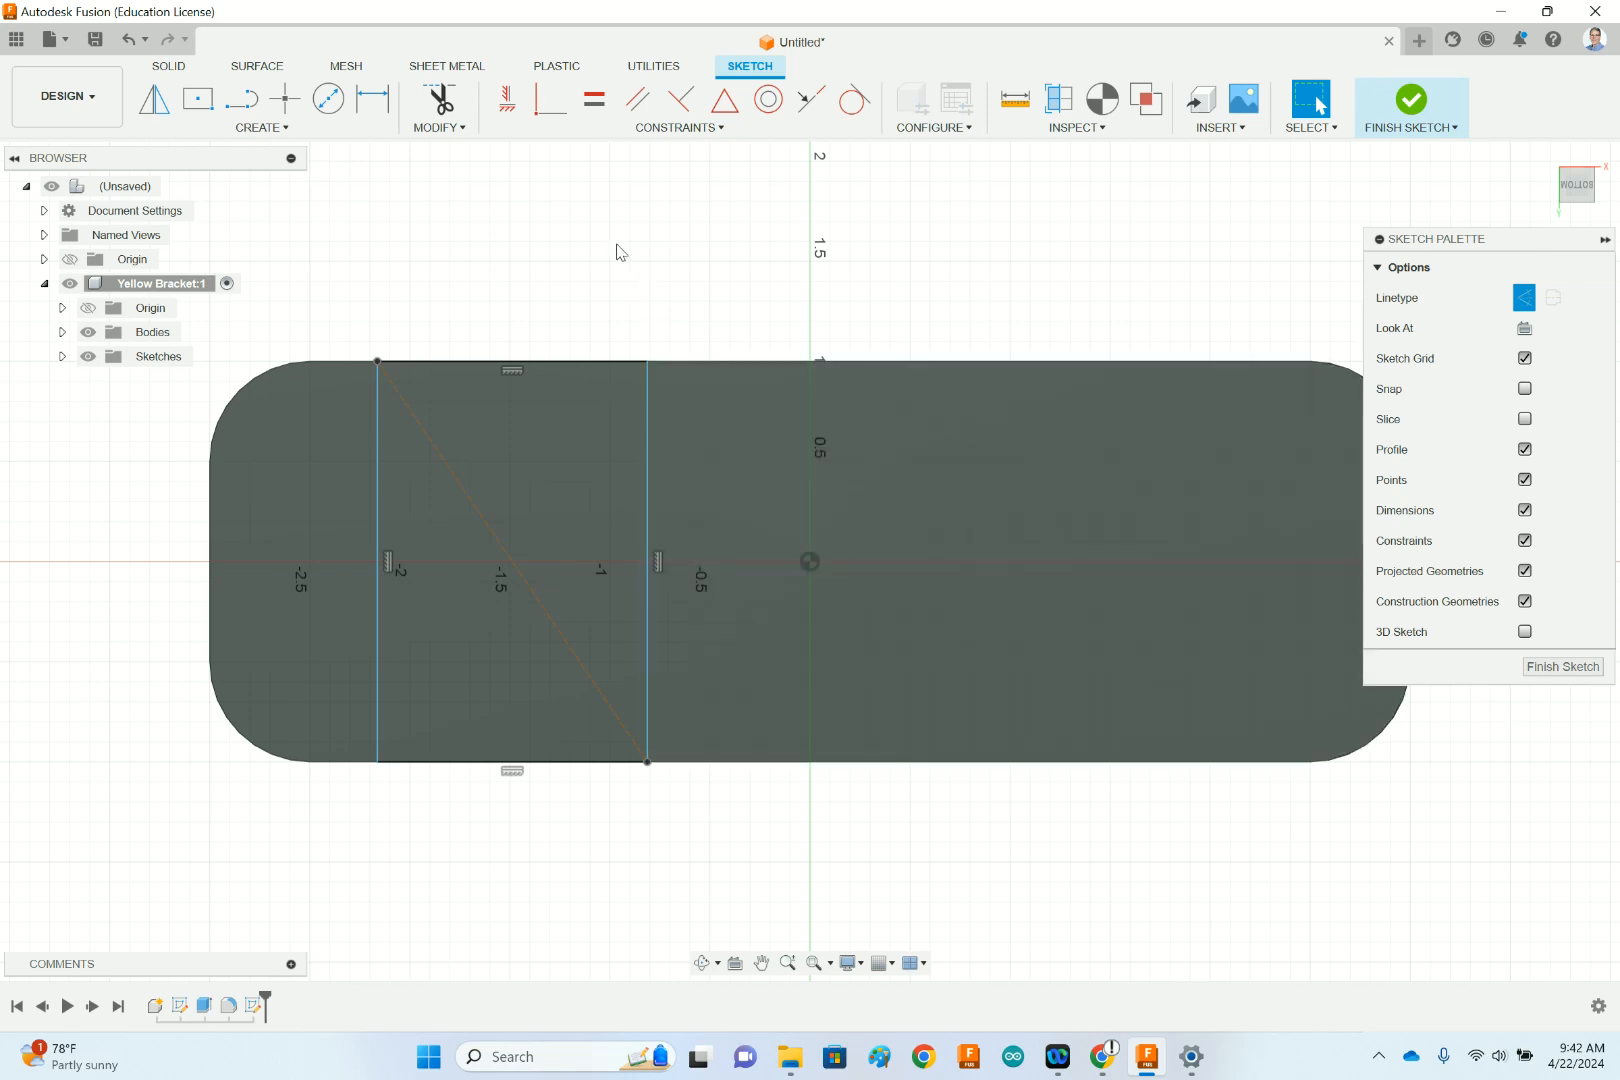
- Center the rectangle on the plate by applying a MidPoint constraint between its construction diagonal and the origin point
click(553, 104)
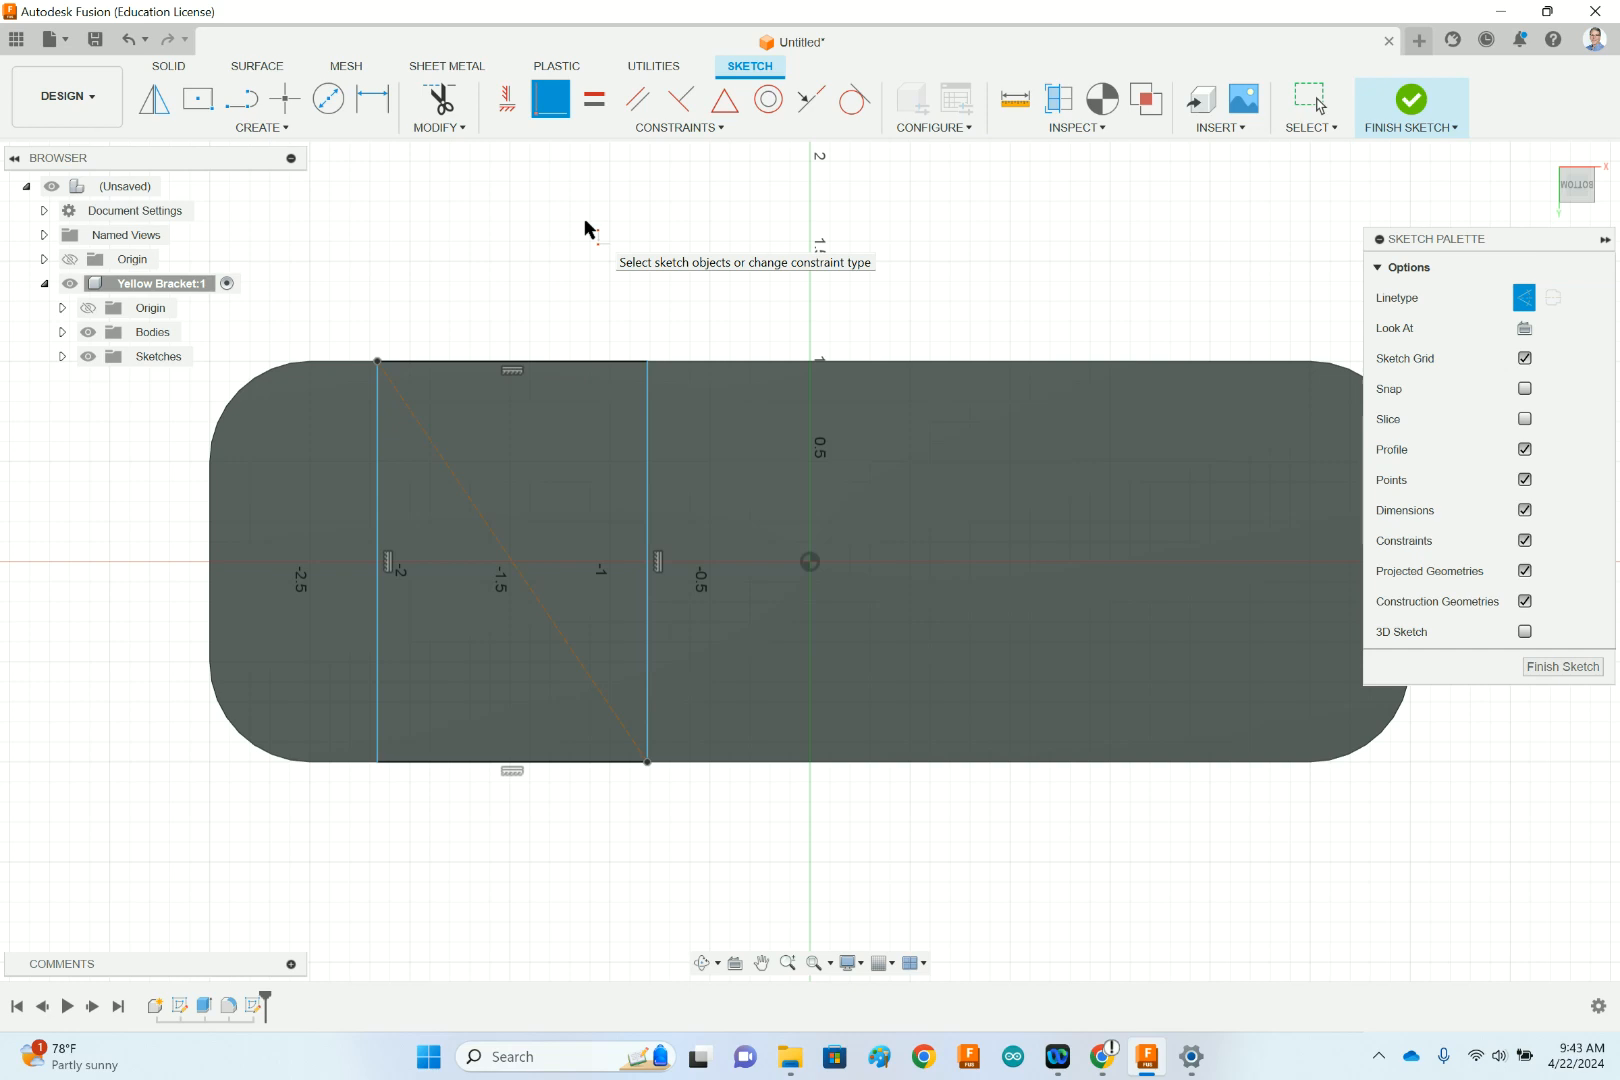
key(Escape)
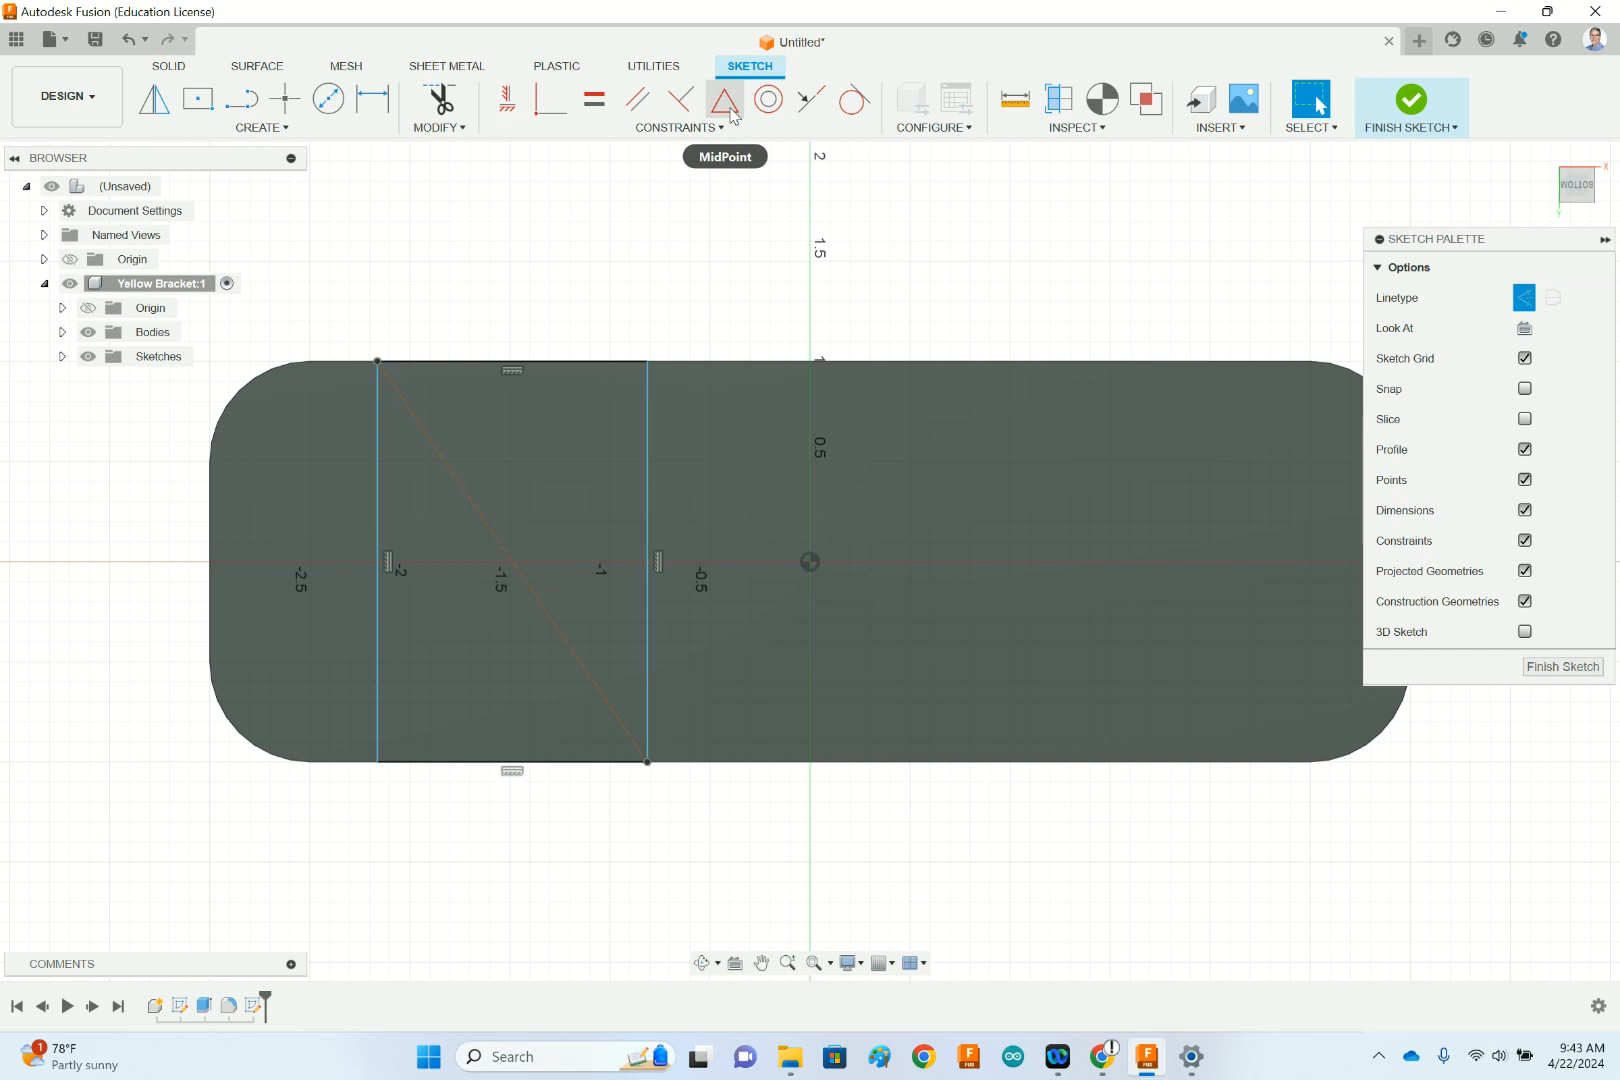
click(729, 108)
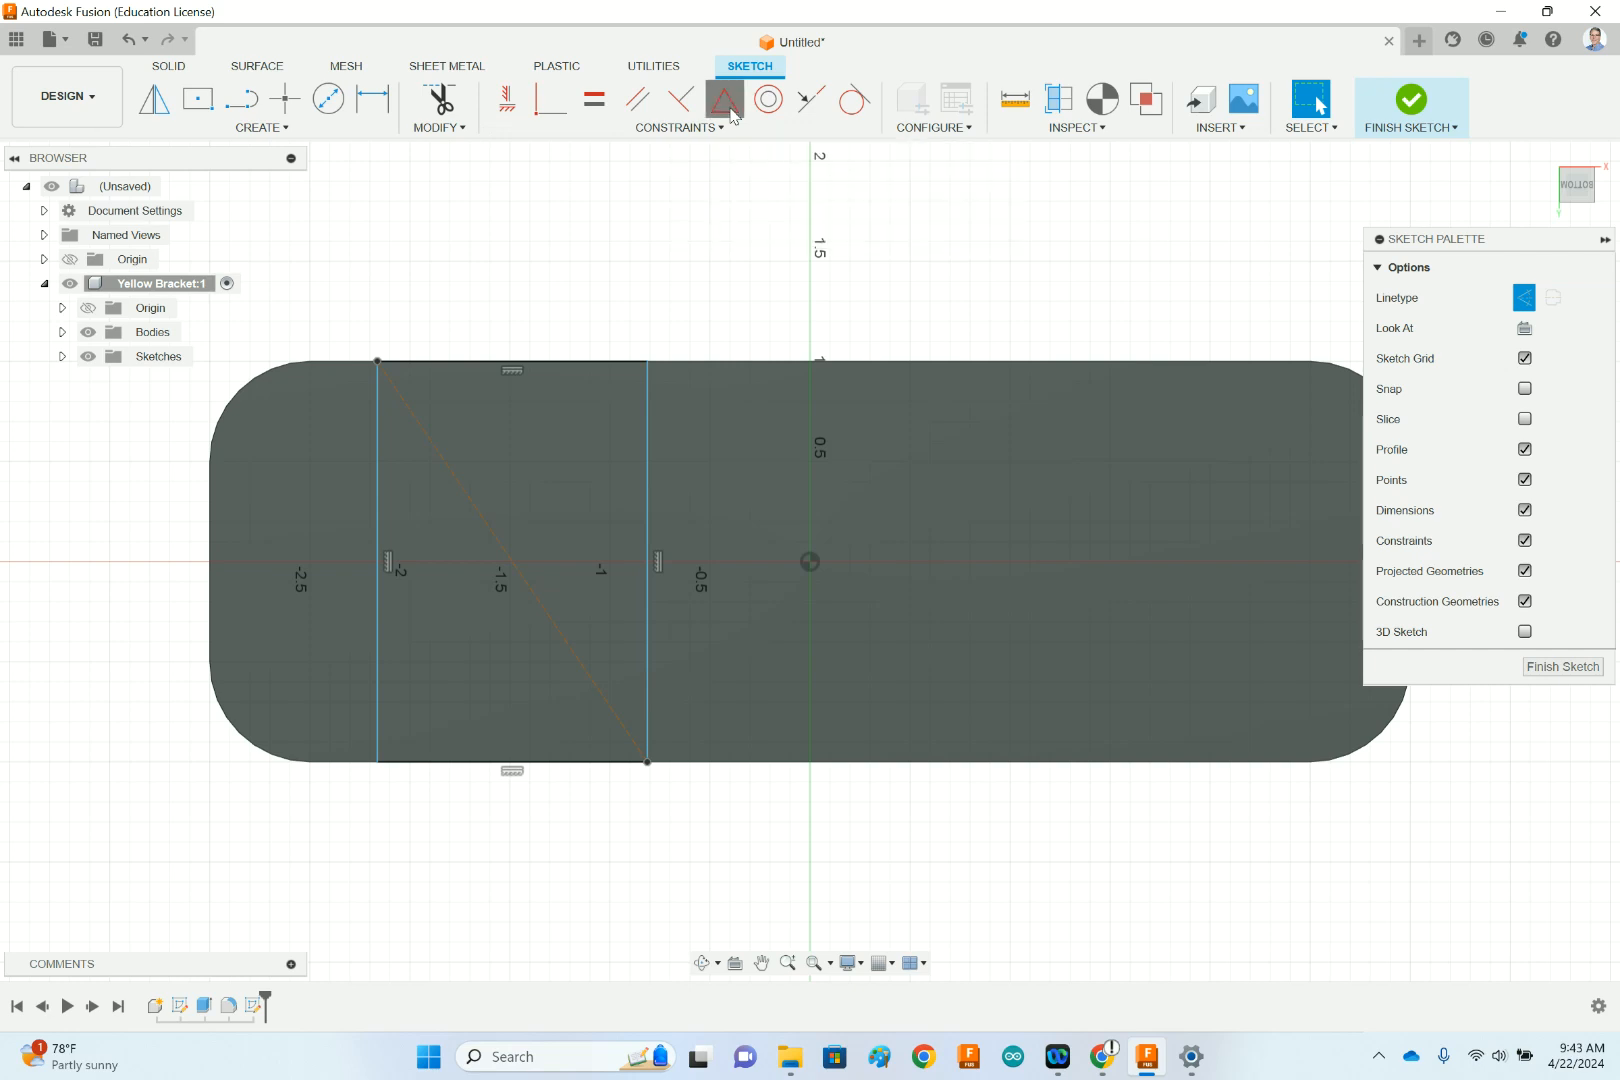
click(463, 497)
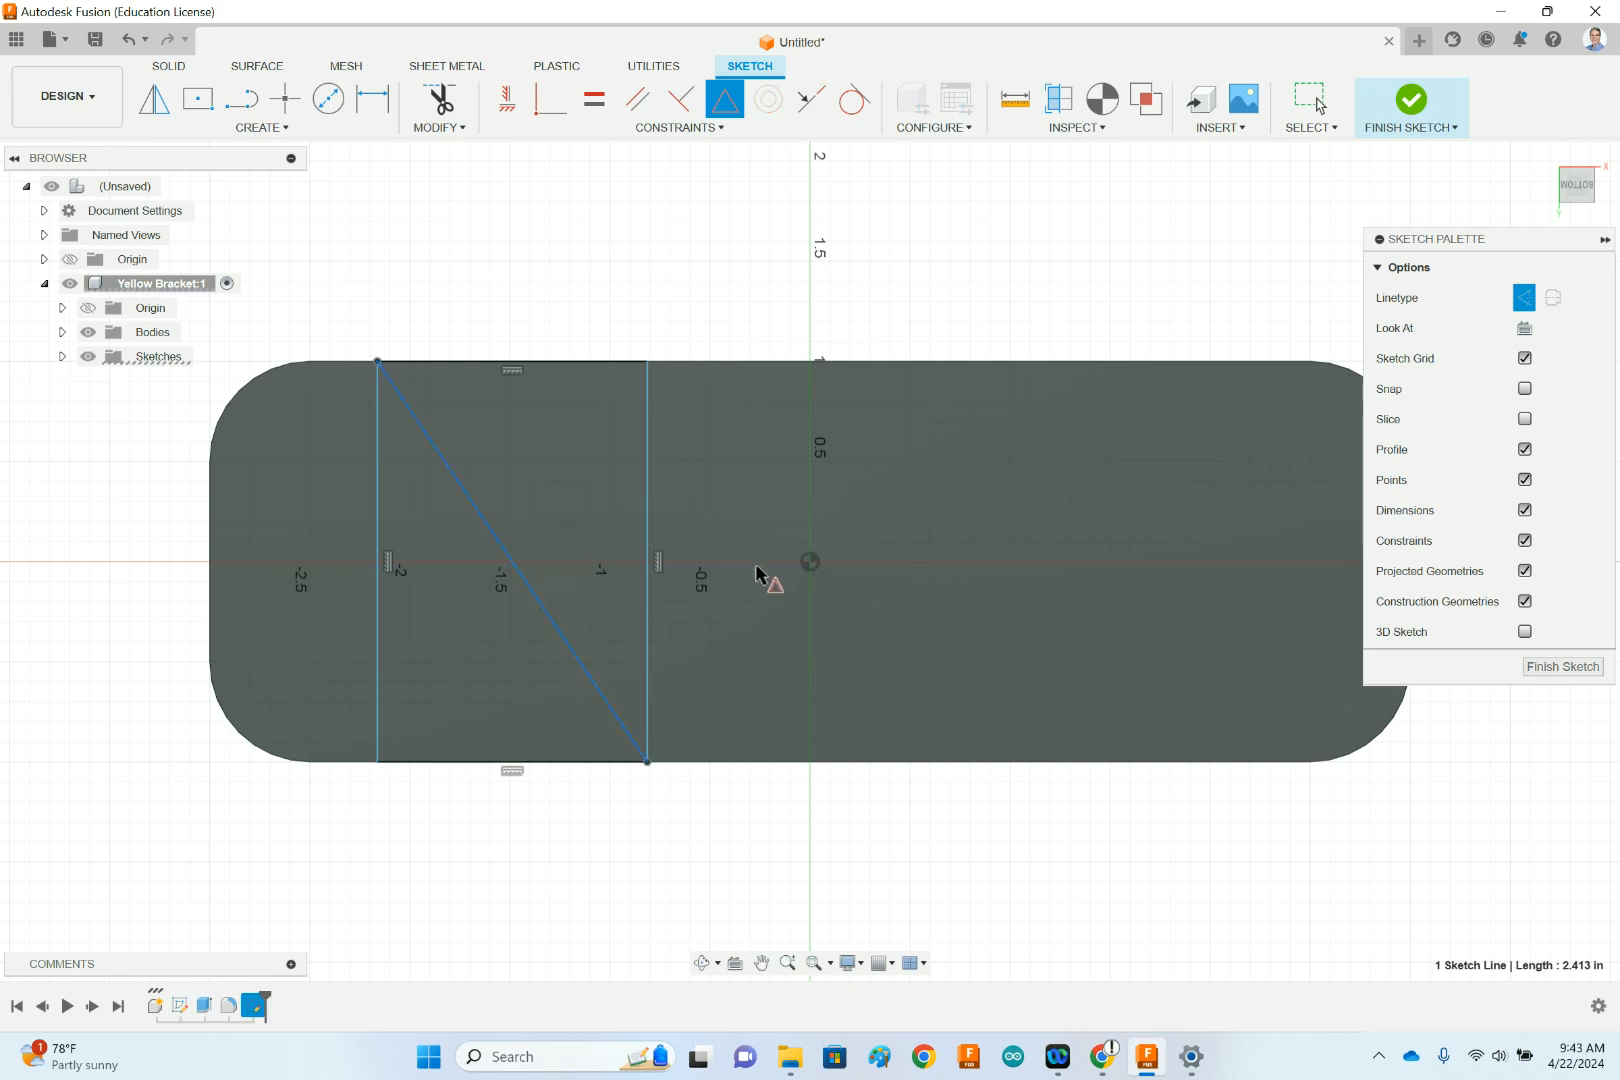
click(810, 561)
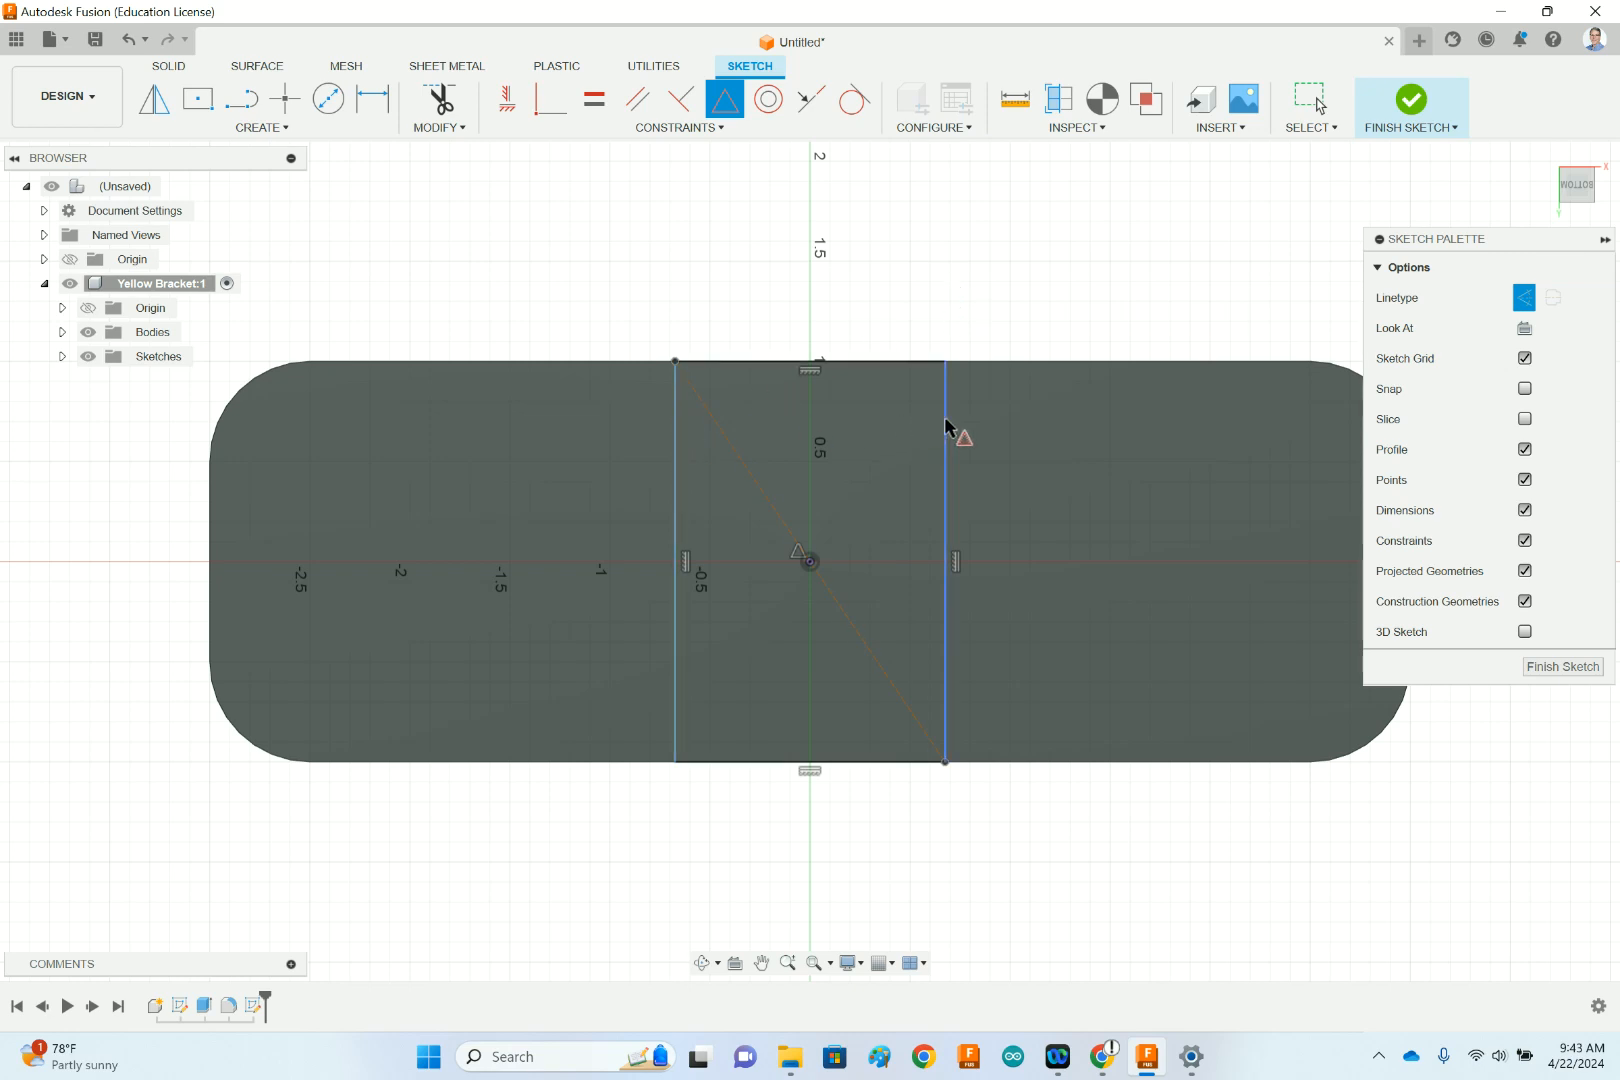
- Check the slot width in the PDF drawing, dimension the rectangle's width between its vertical sides as 1.5 in, and finish the sketch
click(1104, 1066)
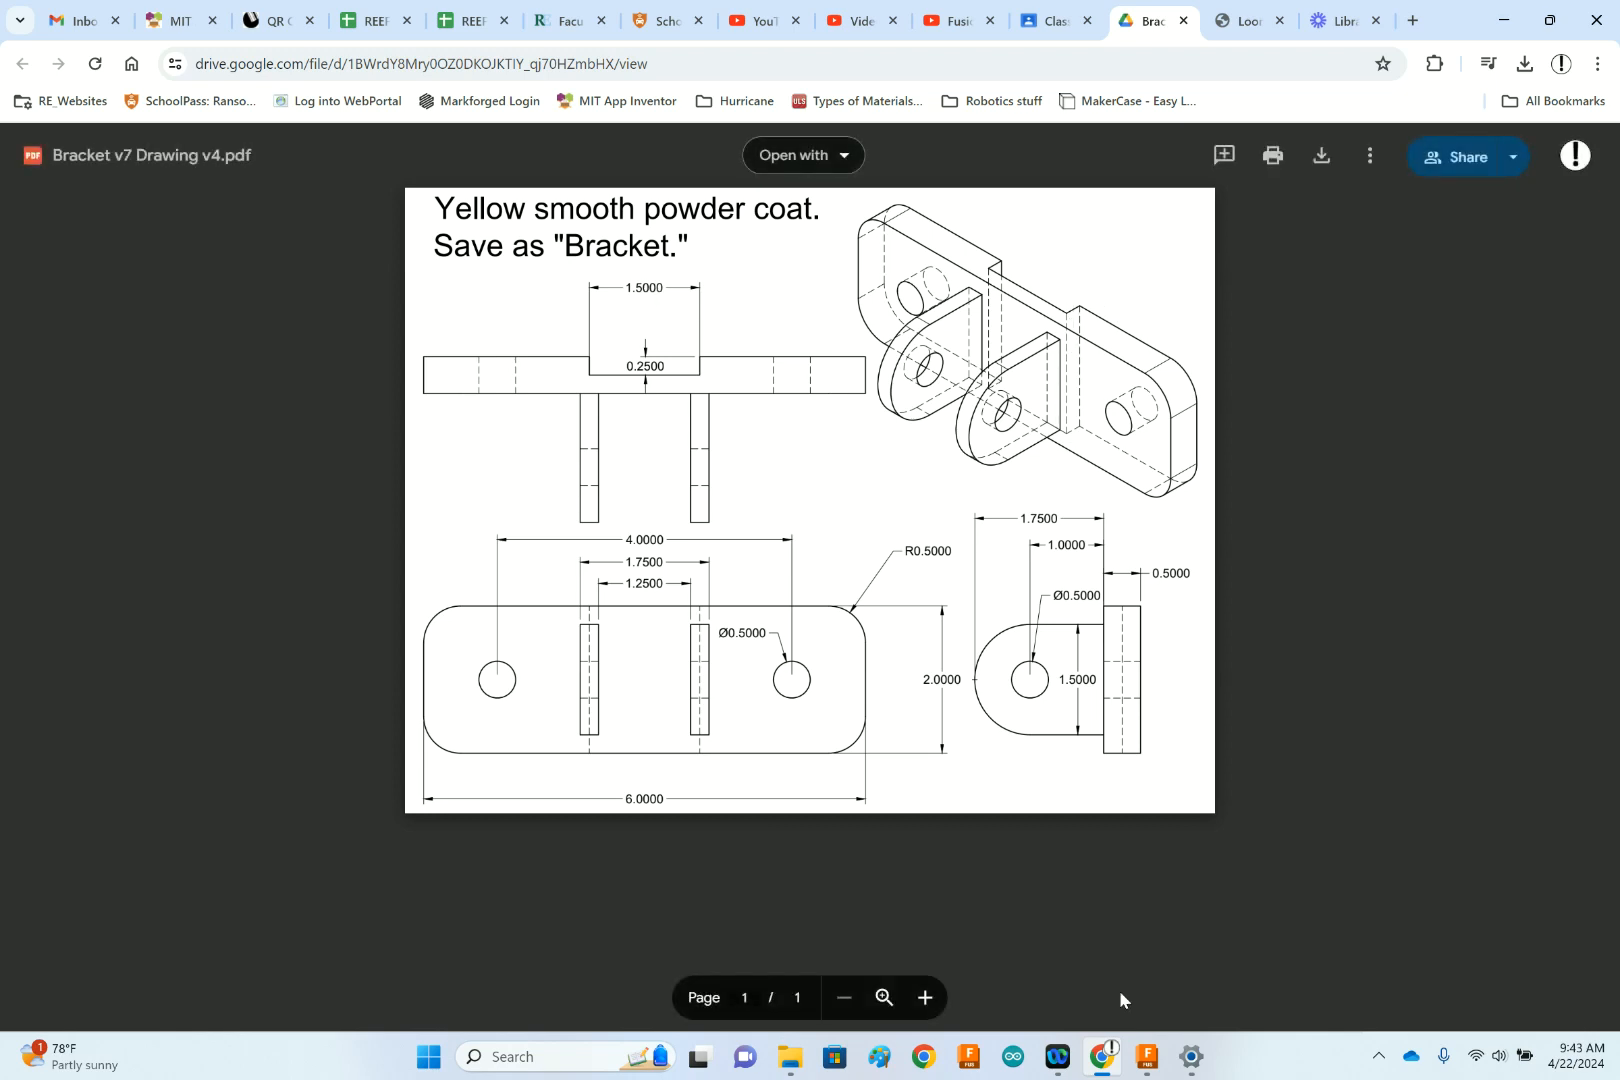
click(1146, 1056)
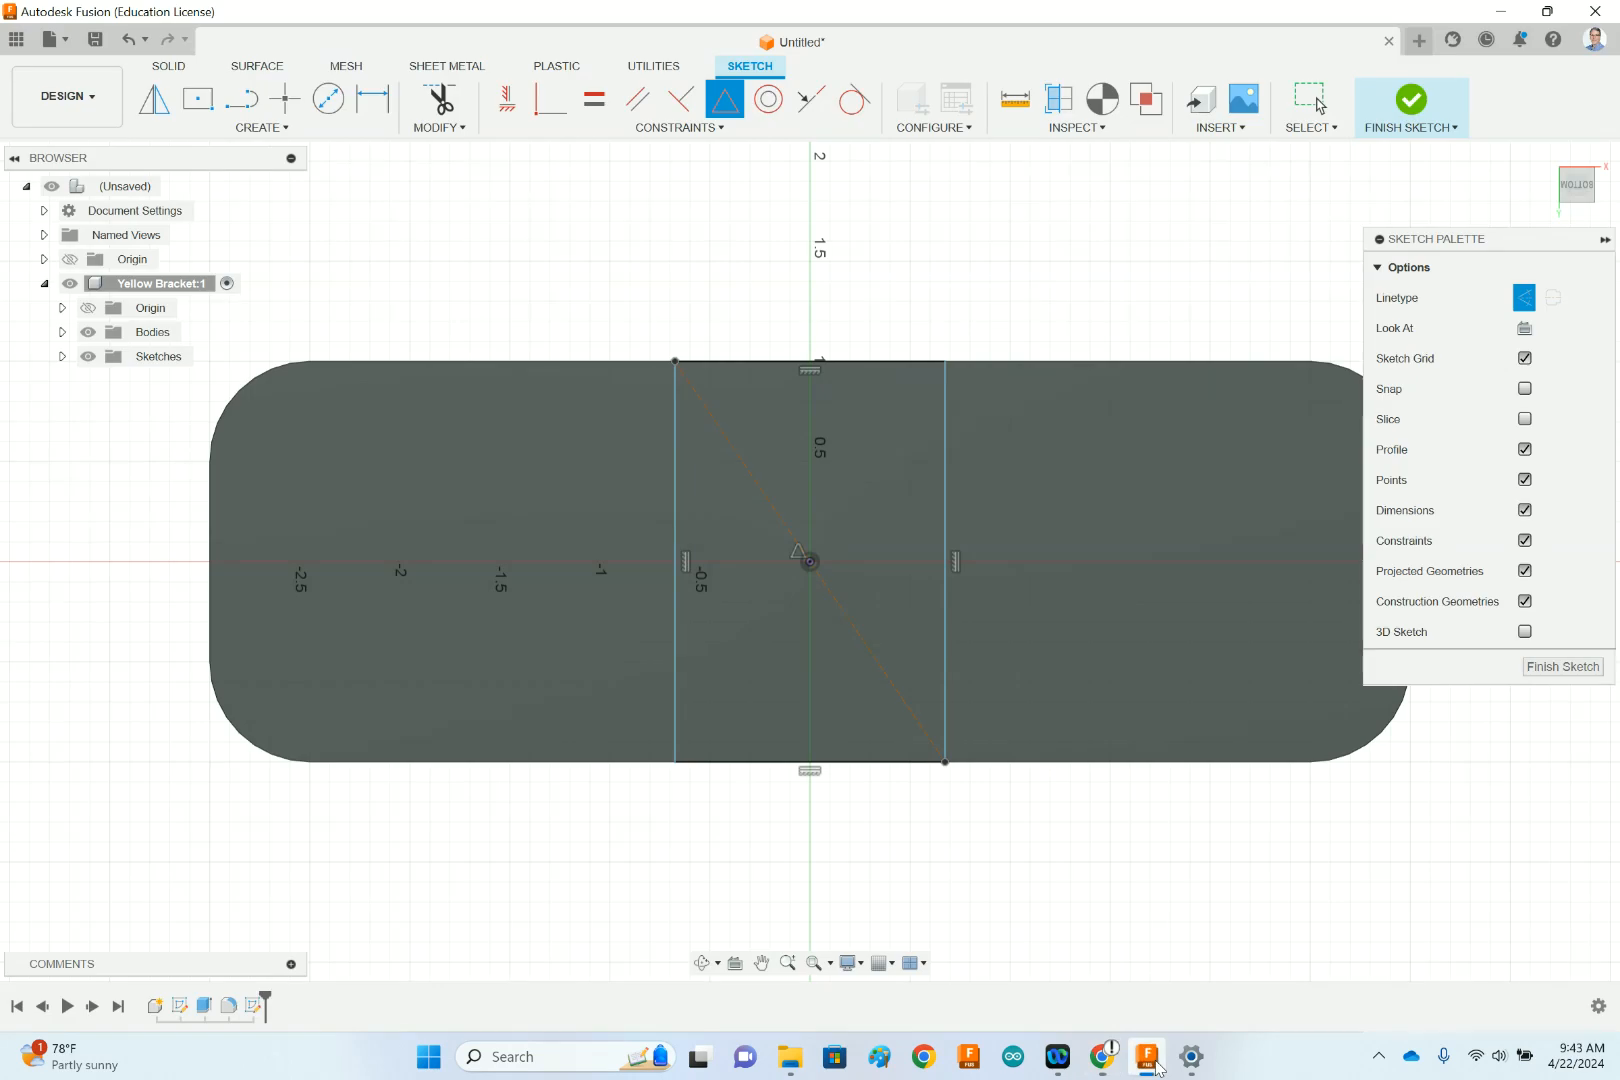
click(377, 110)
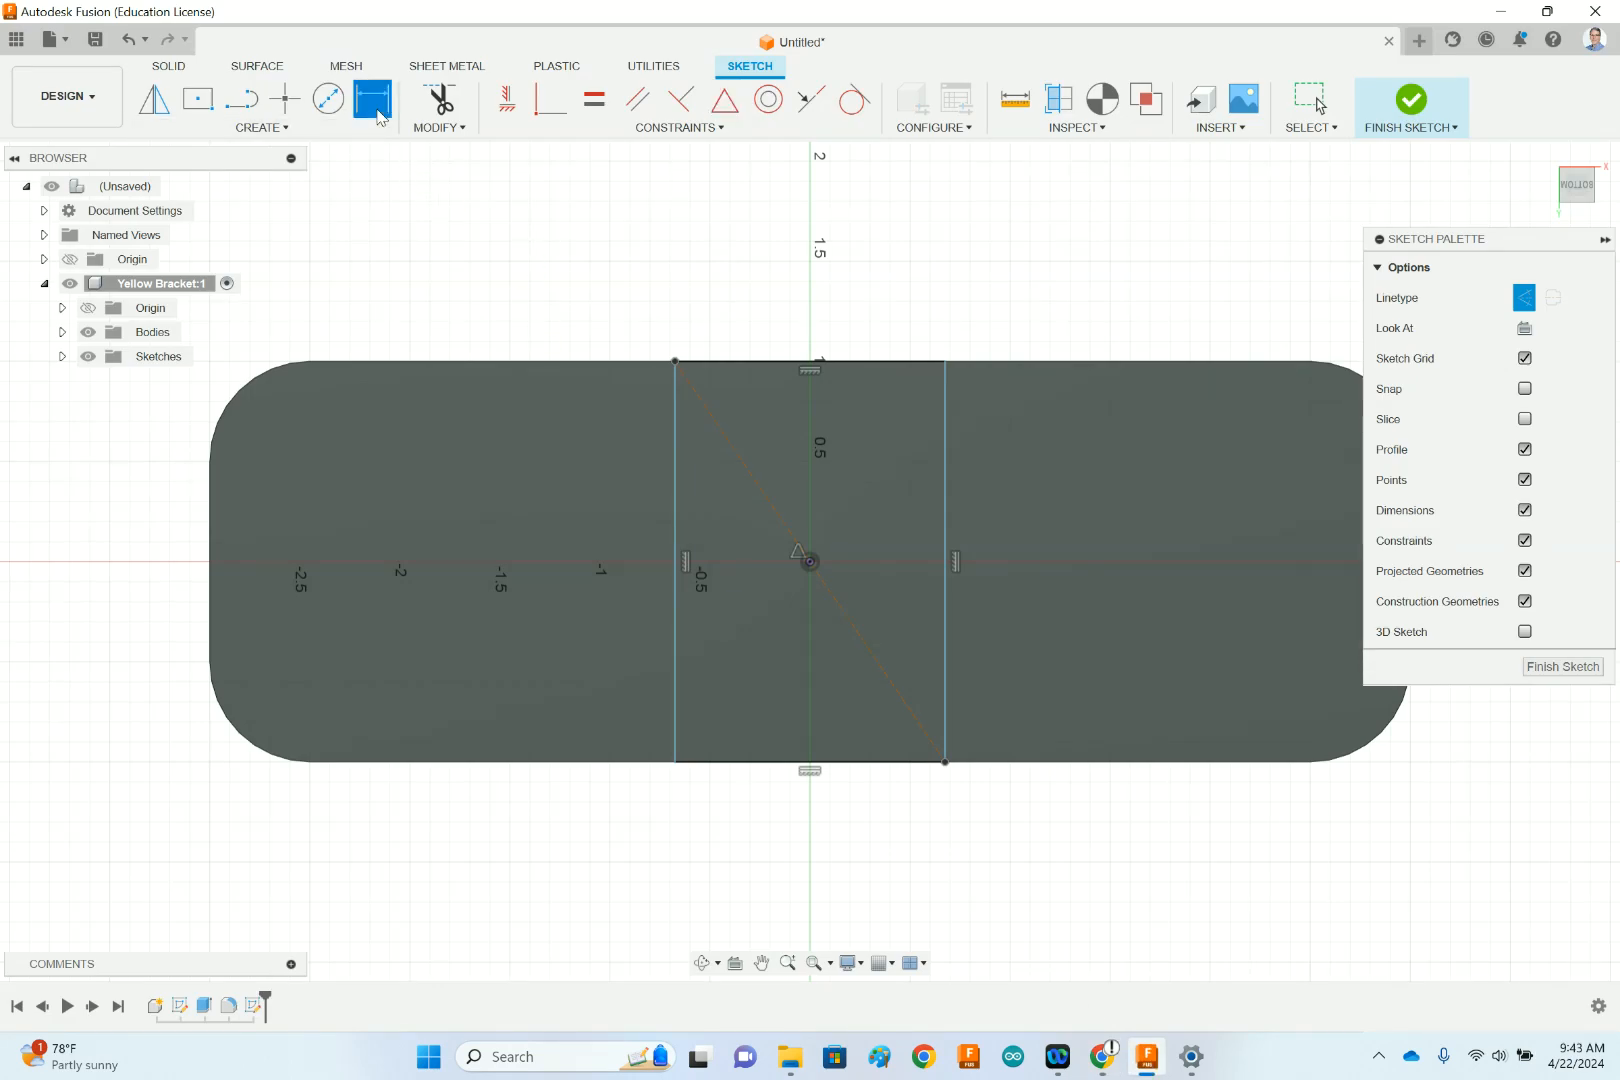
click(675, 413)
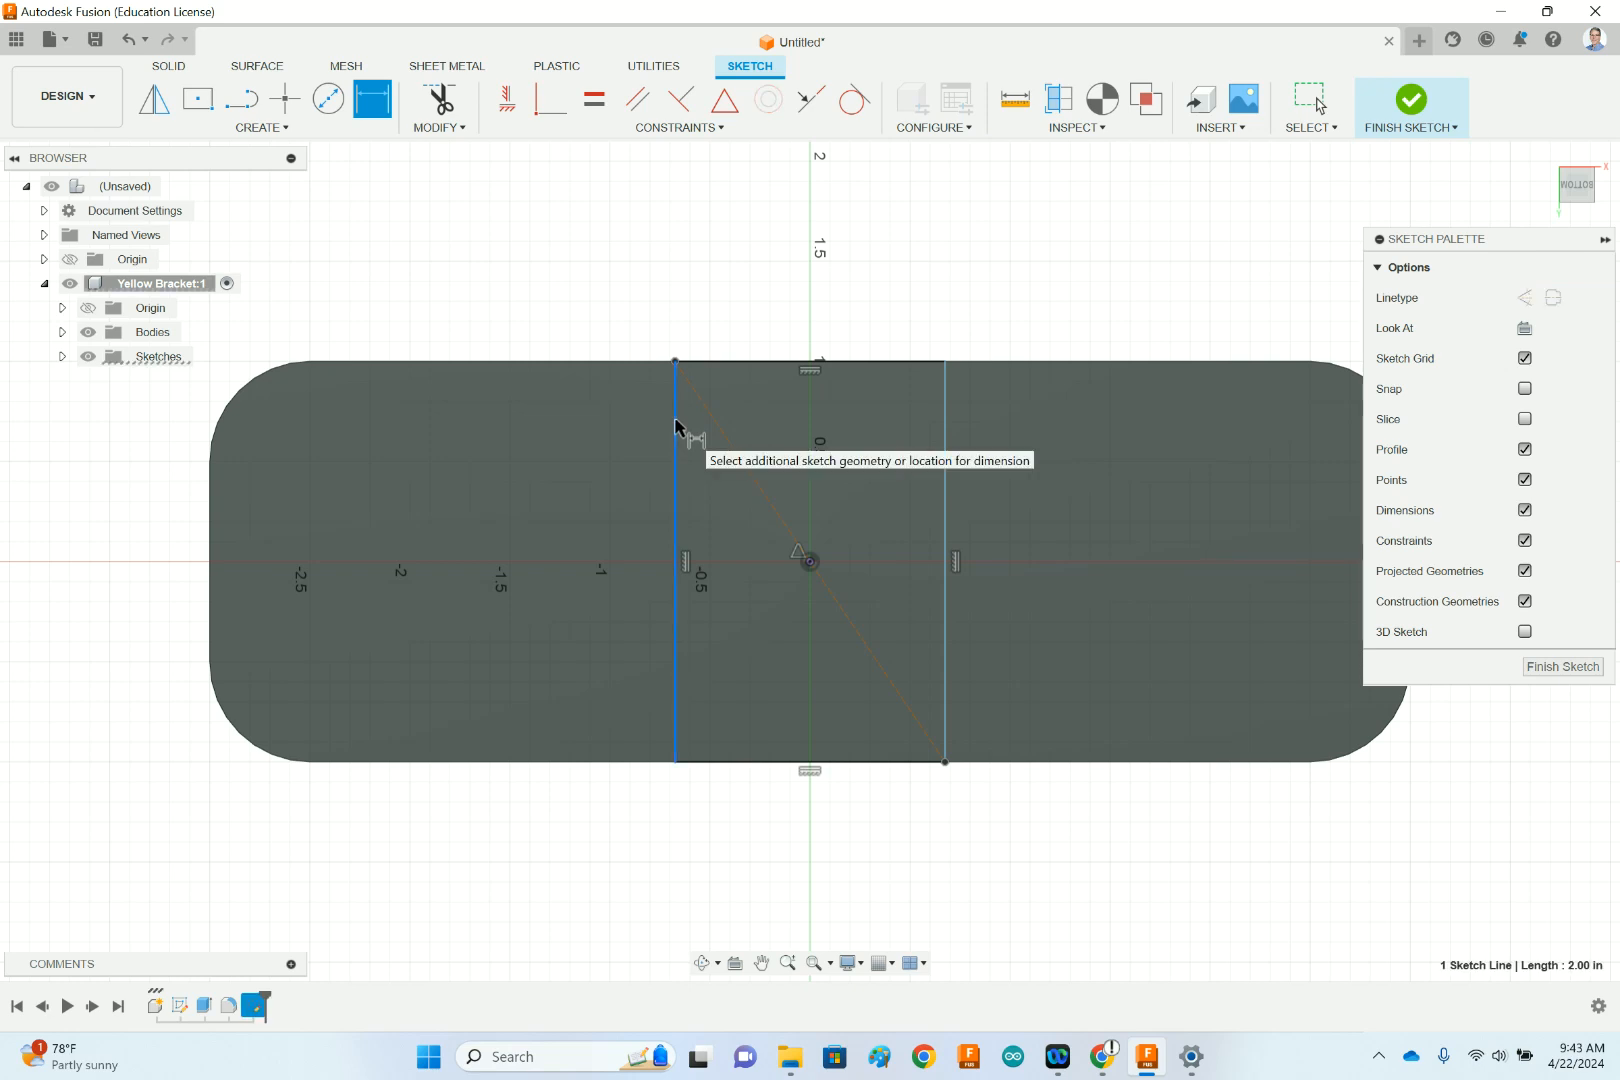
click(945, 443)
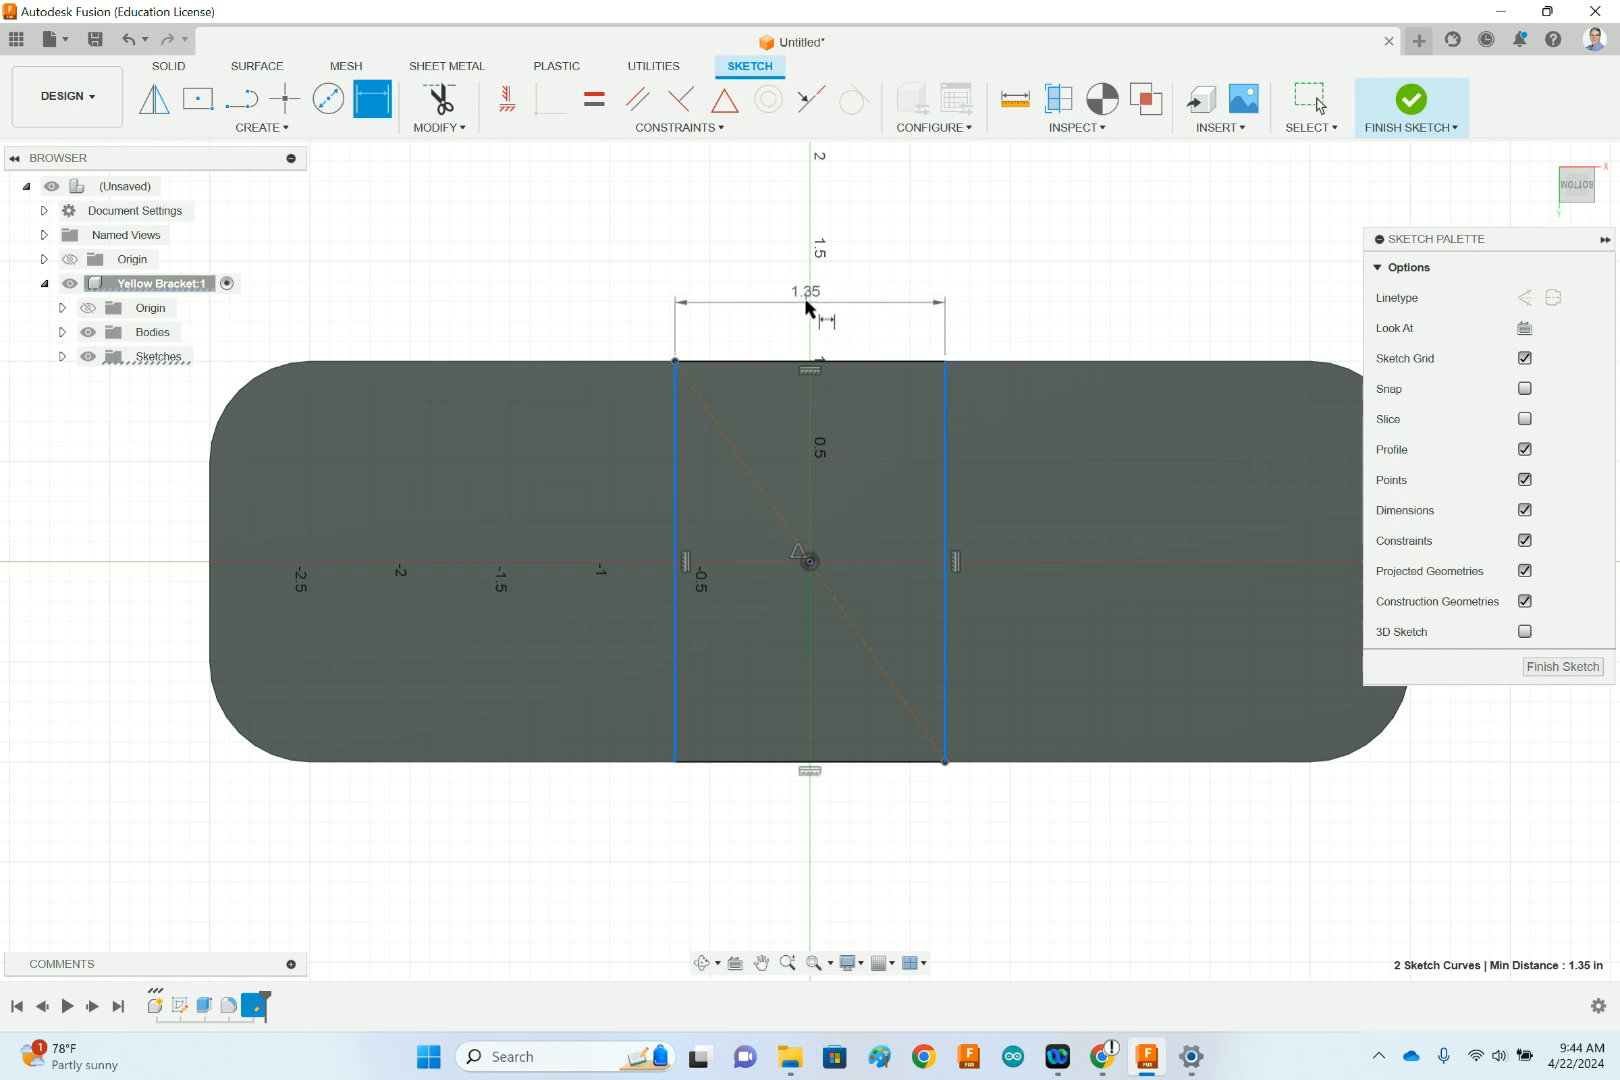
key(Escape)
click(807, 315)
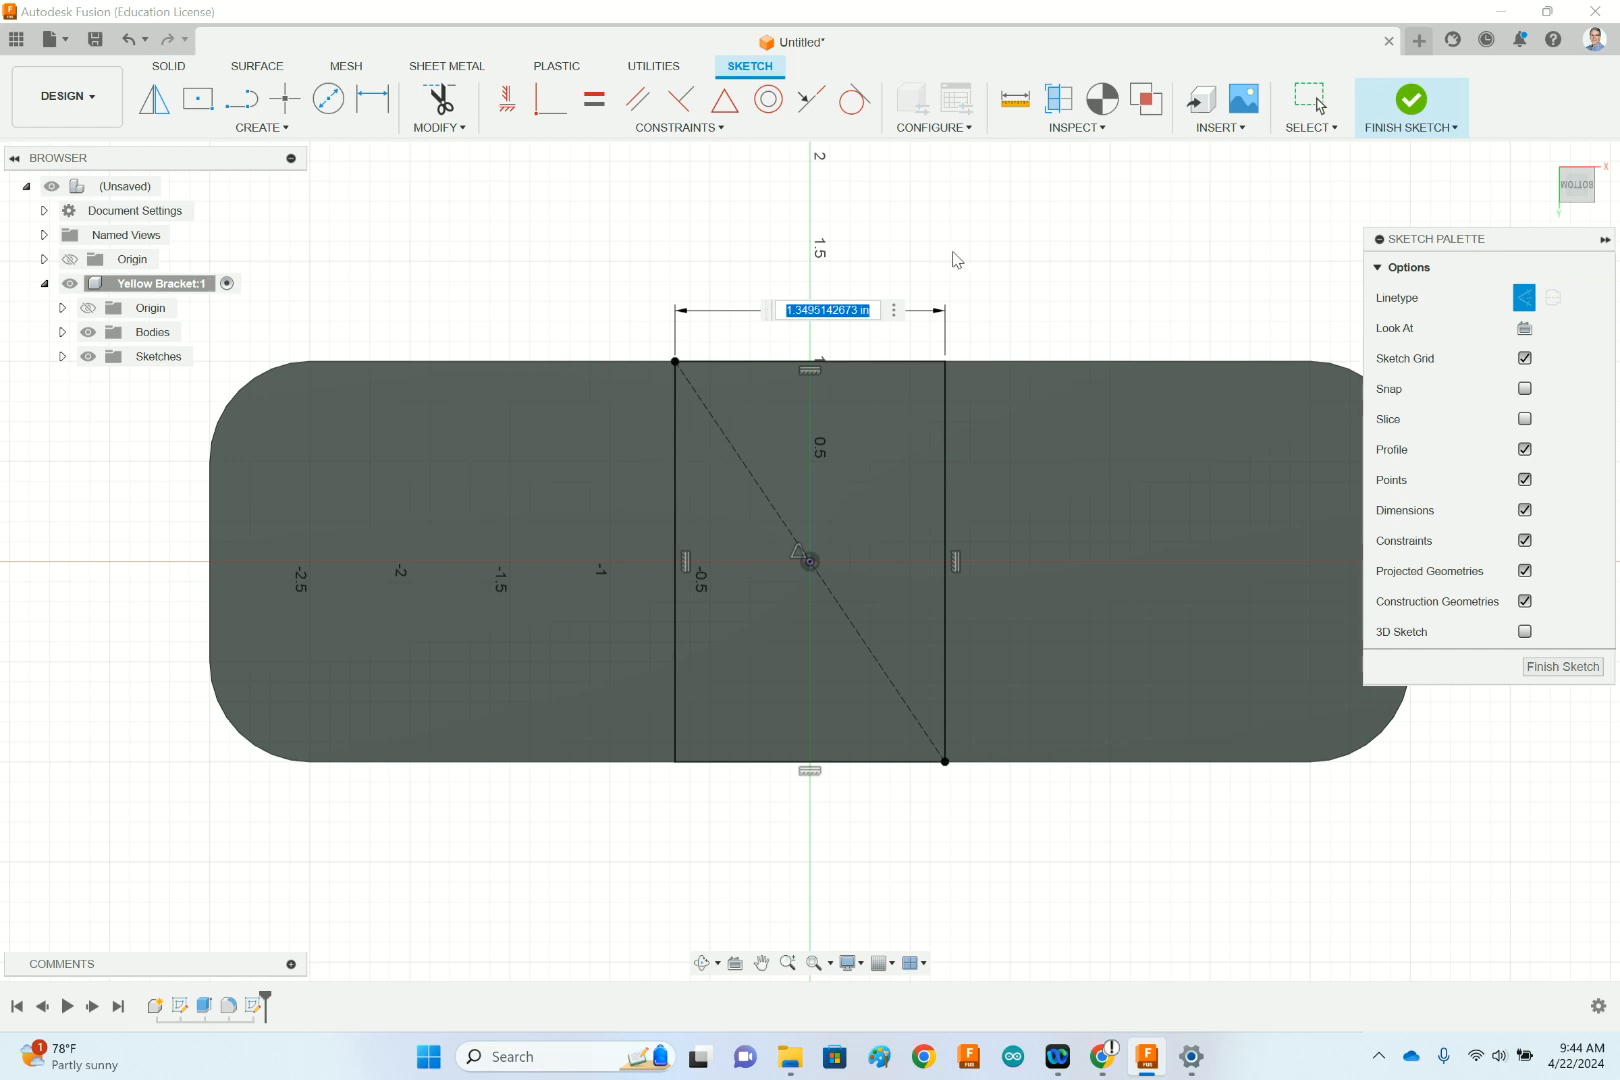
click(1104, 1060)
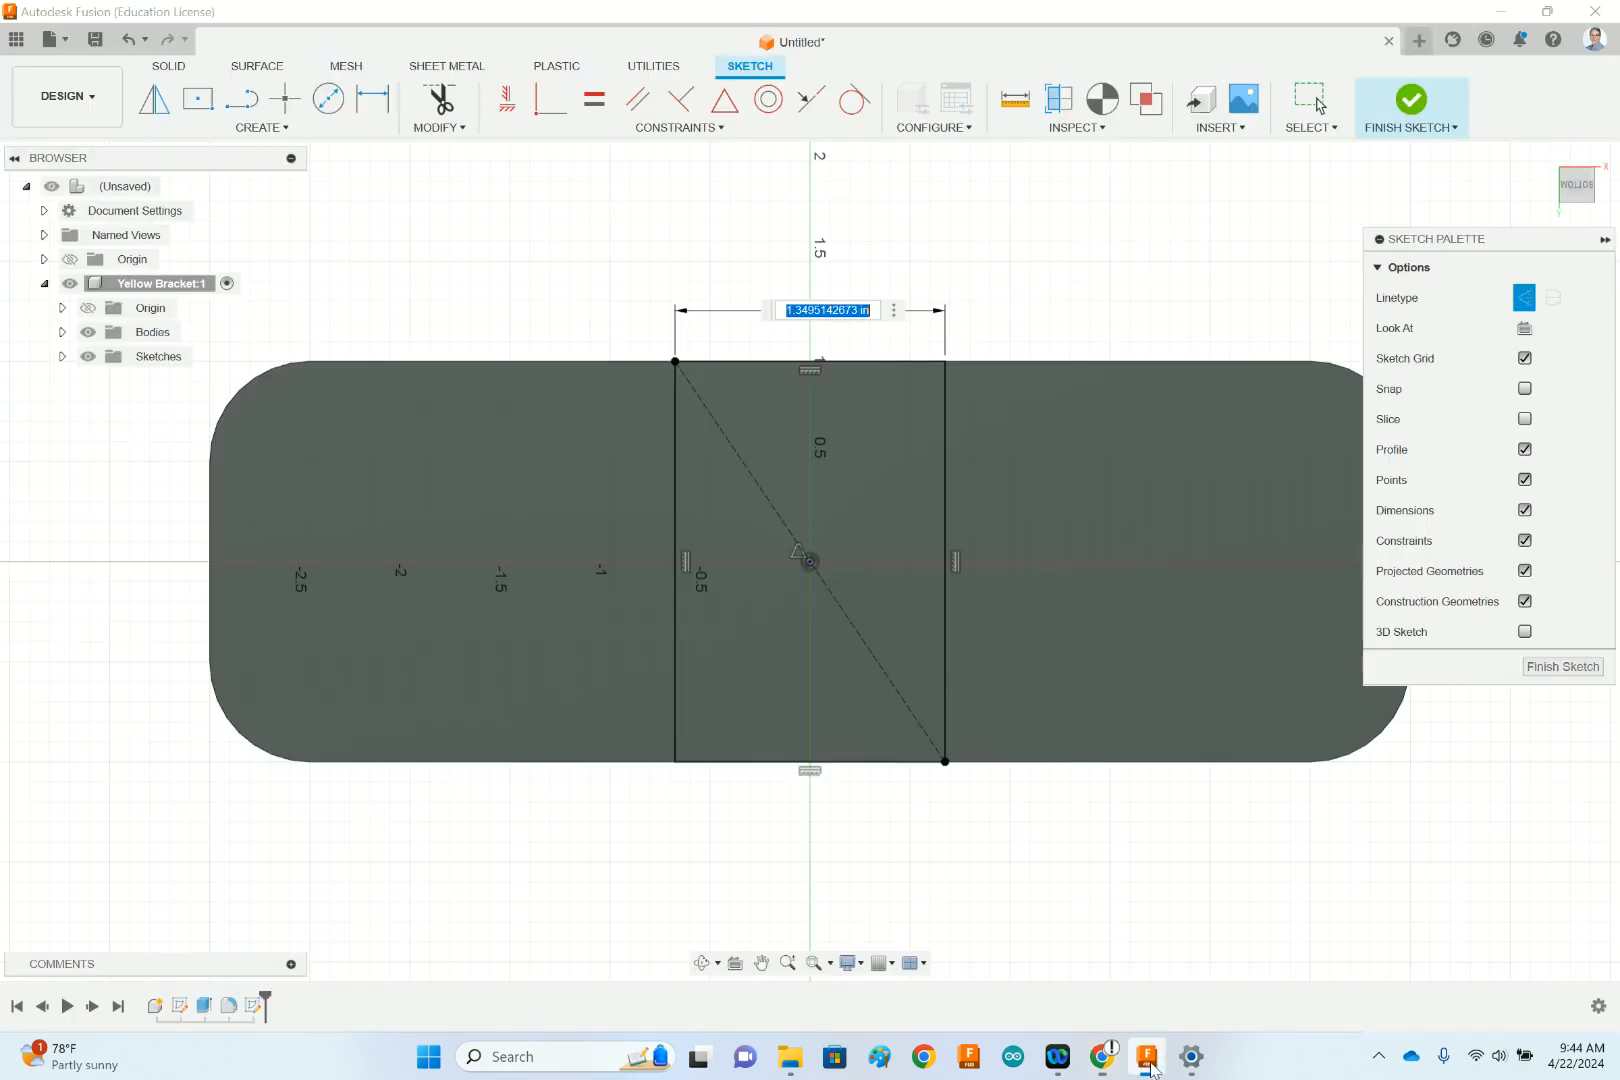
click(1148, 1060)
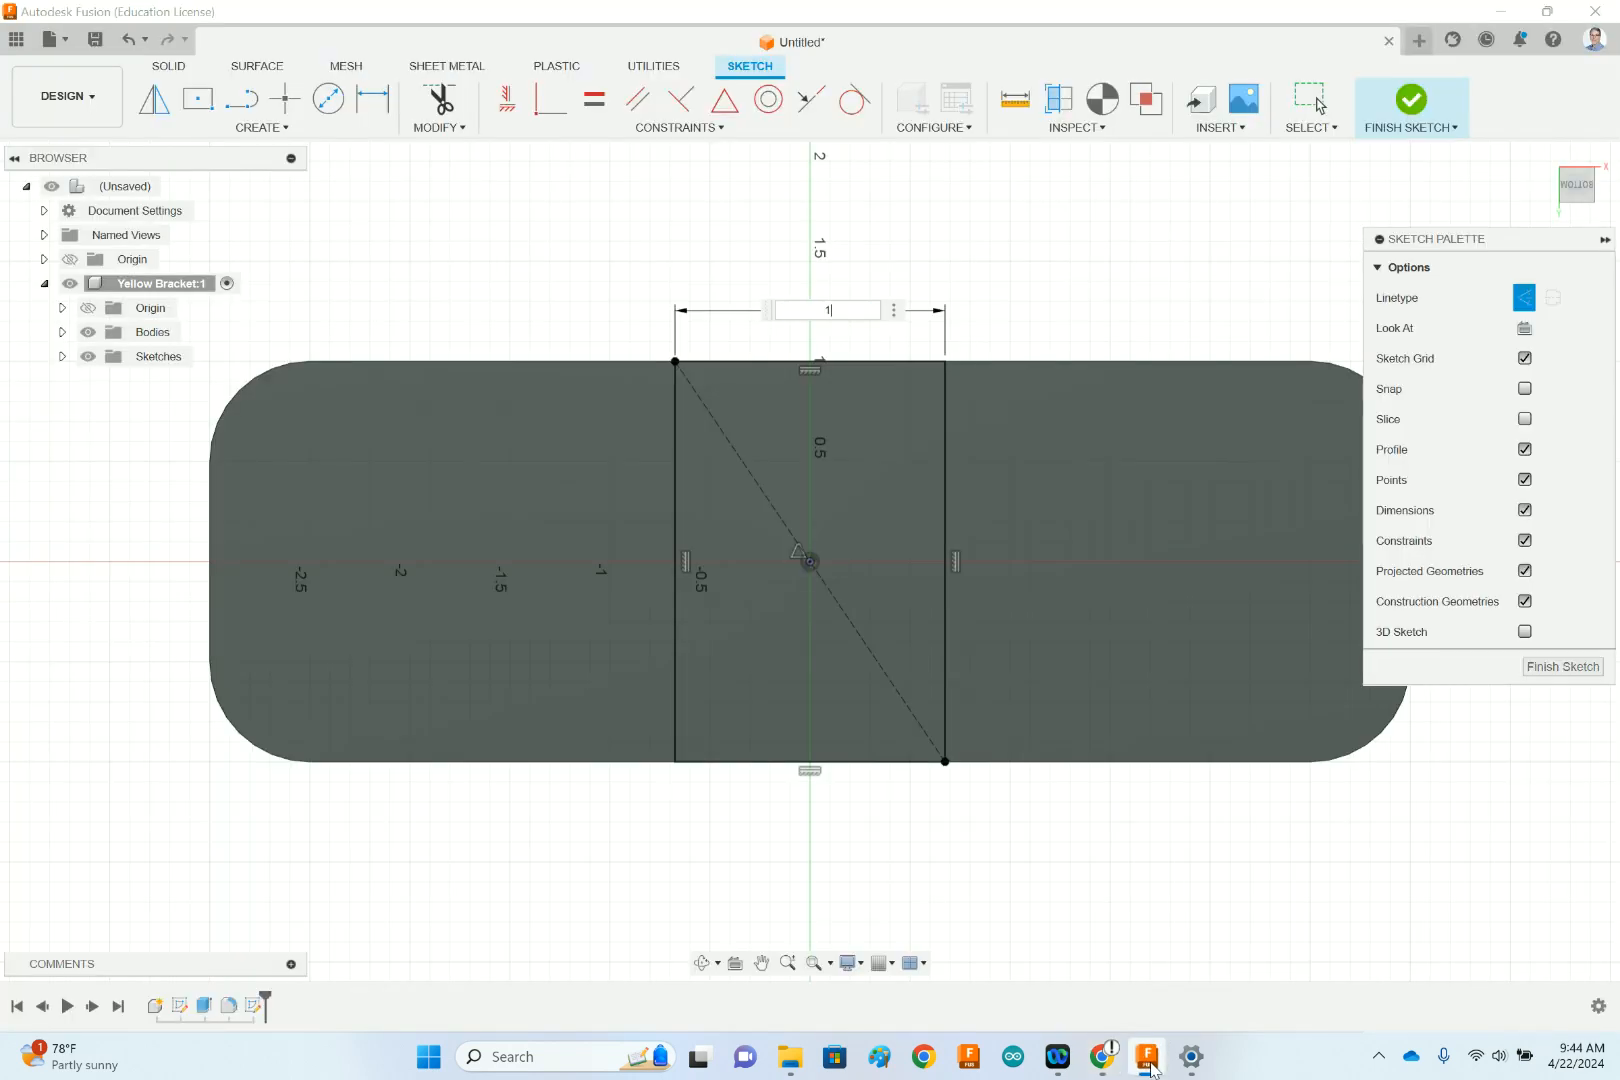
text(.5)
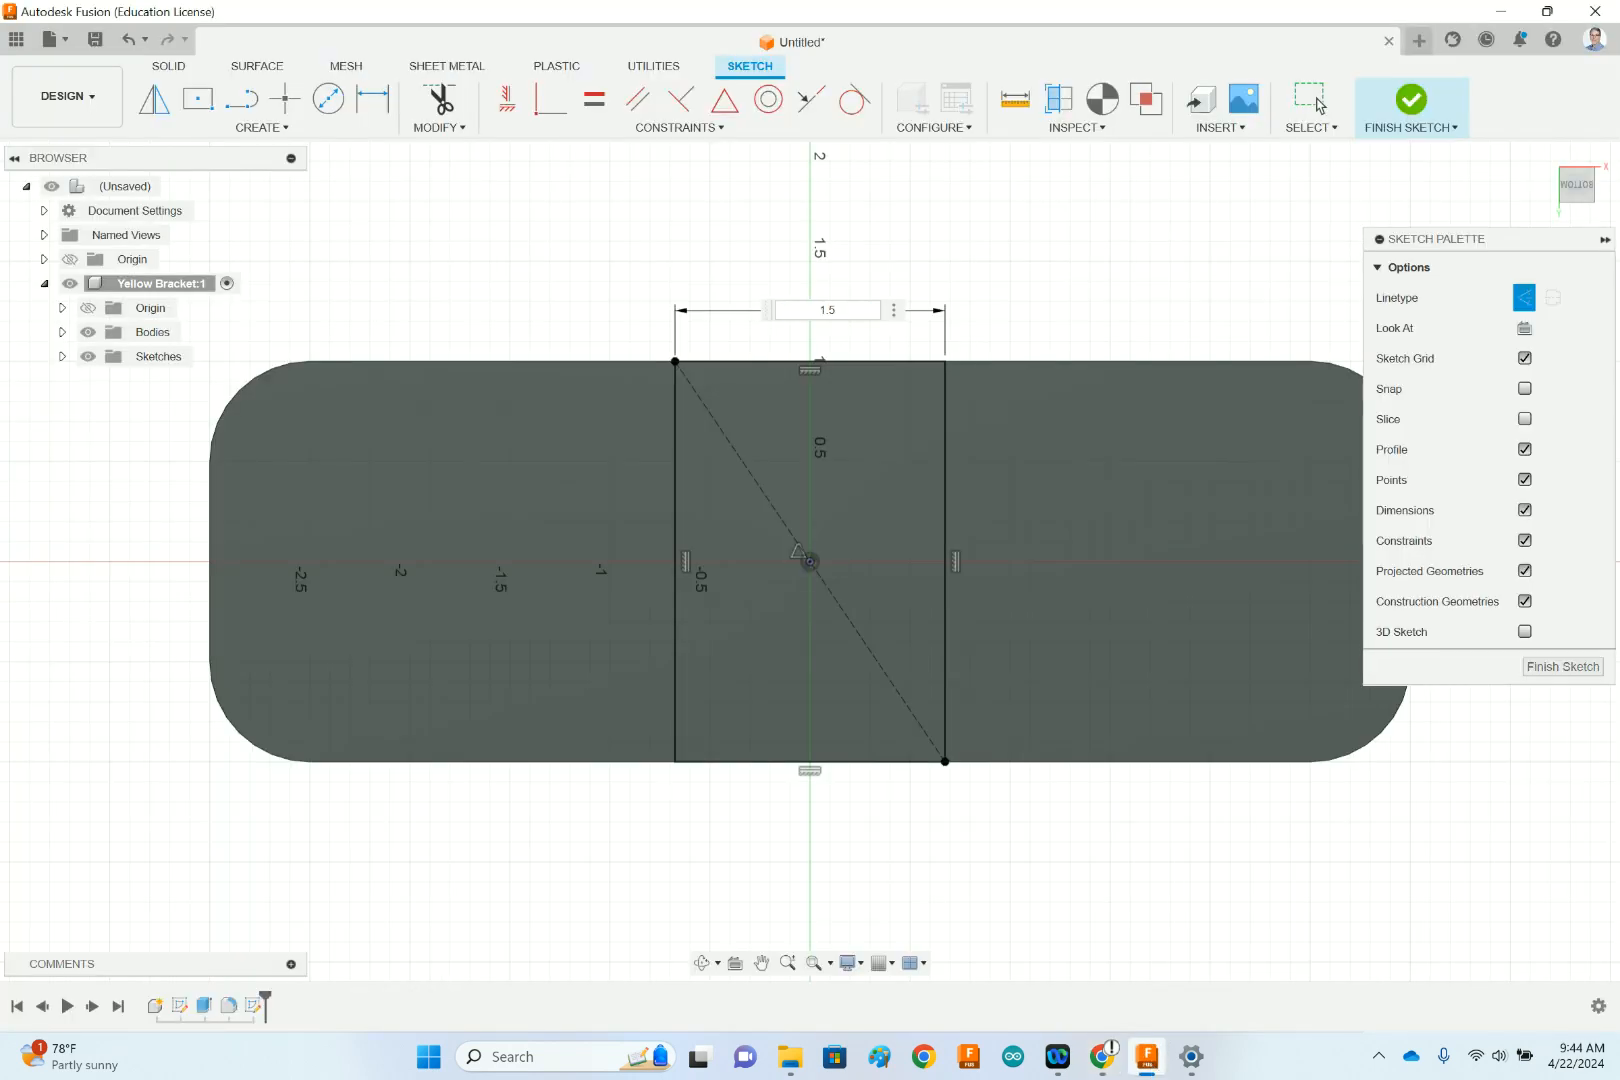
key(Return)
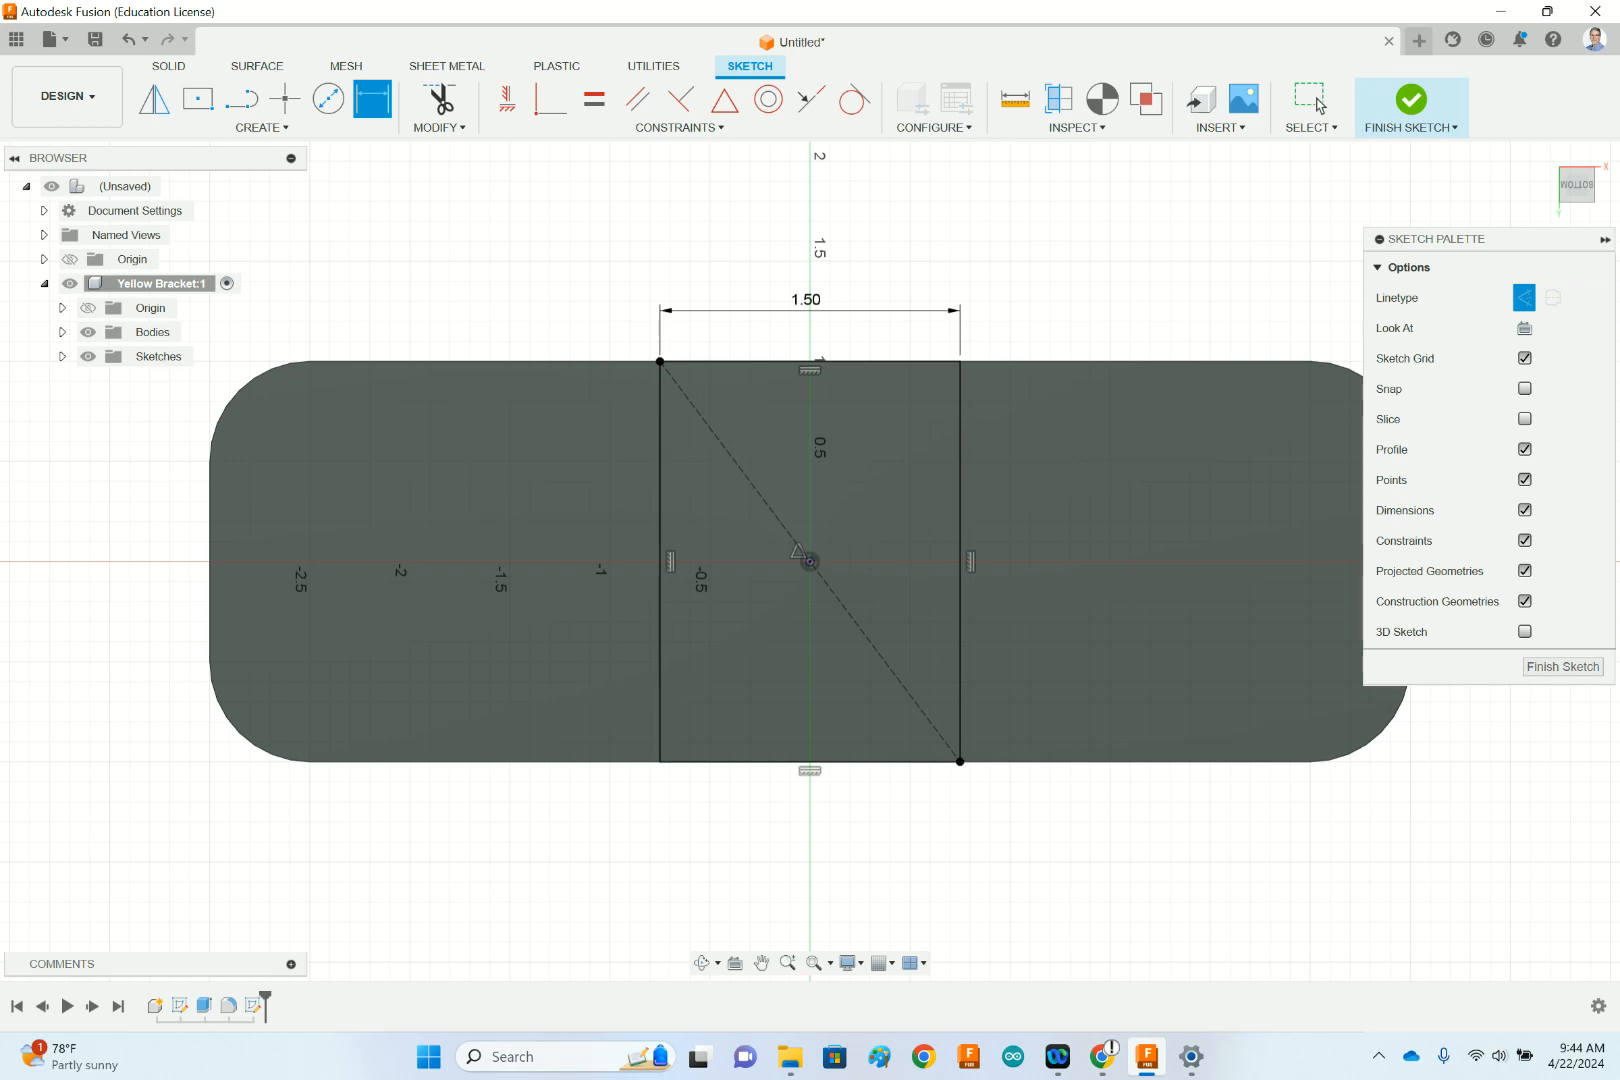
click(1424, 108)
- Extrude the center rectangle on the plate's underside as a Cut with a distance of -0.250 in, taking the depth from the PDF drawing
click(1545, 155)
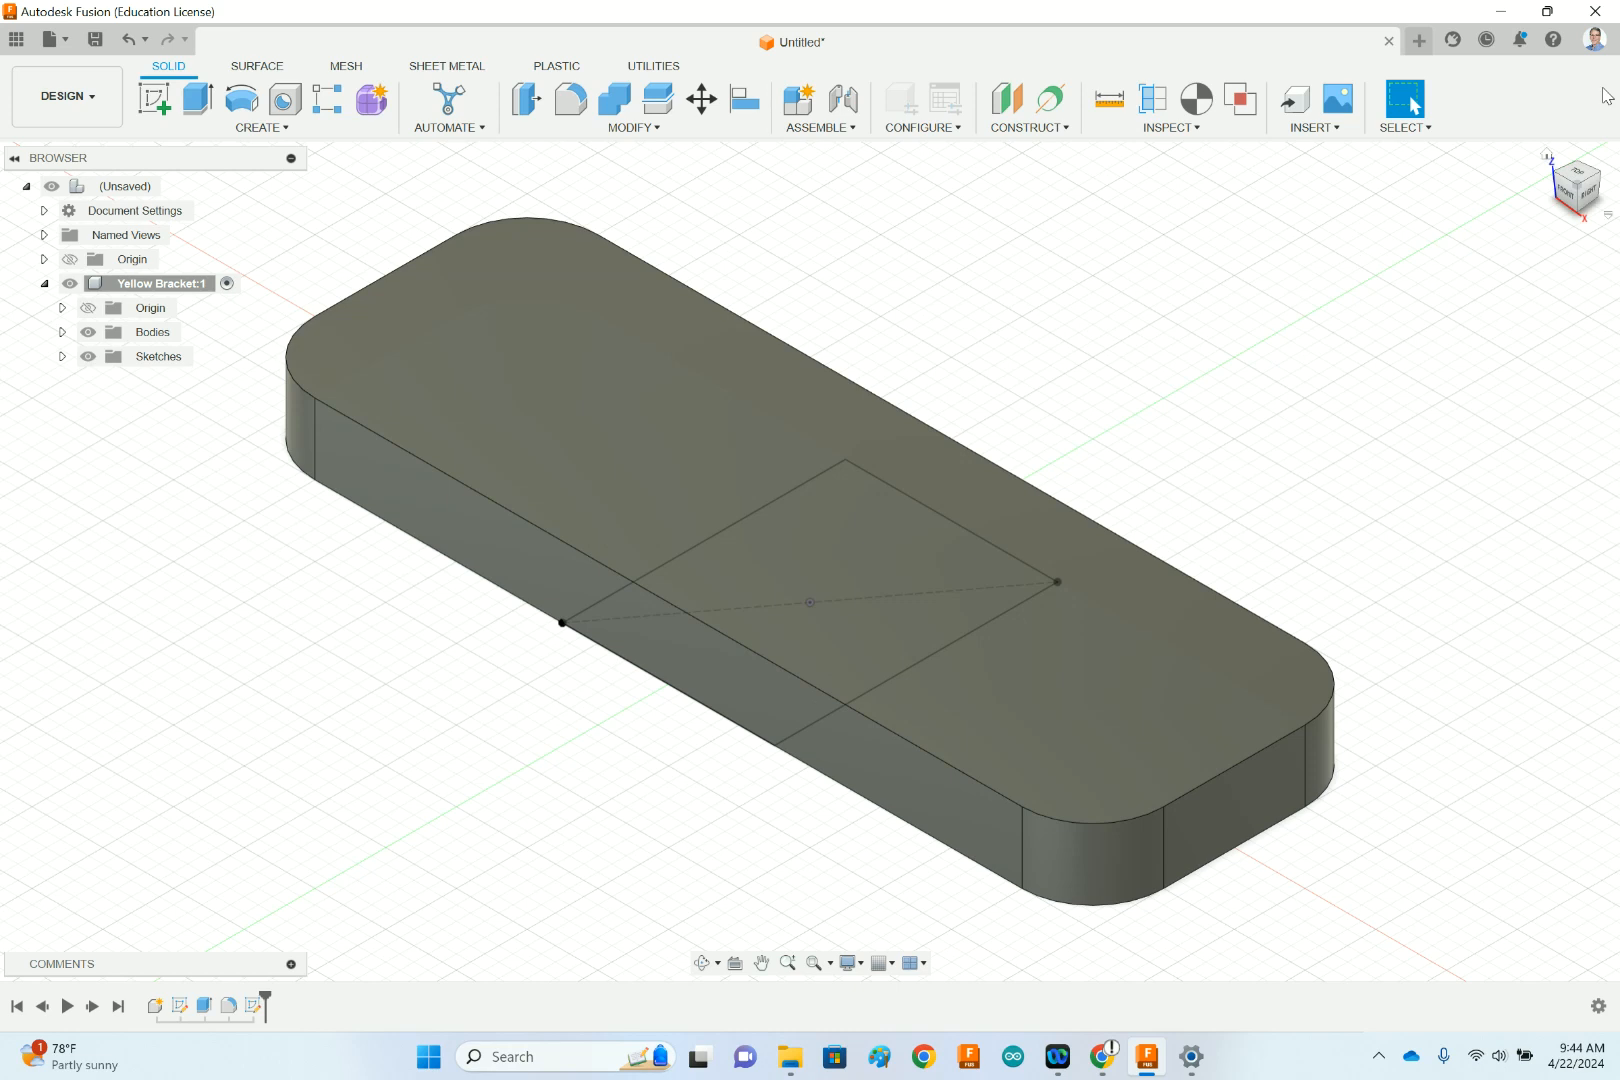
click(1582, 218)
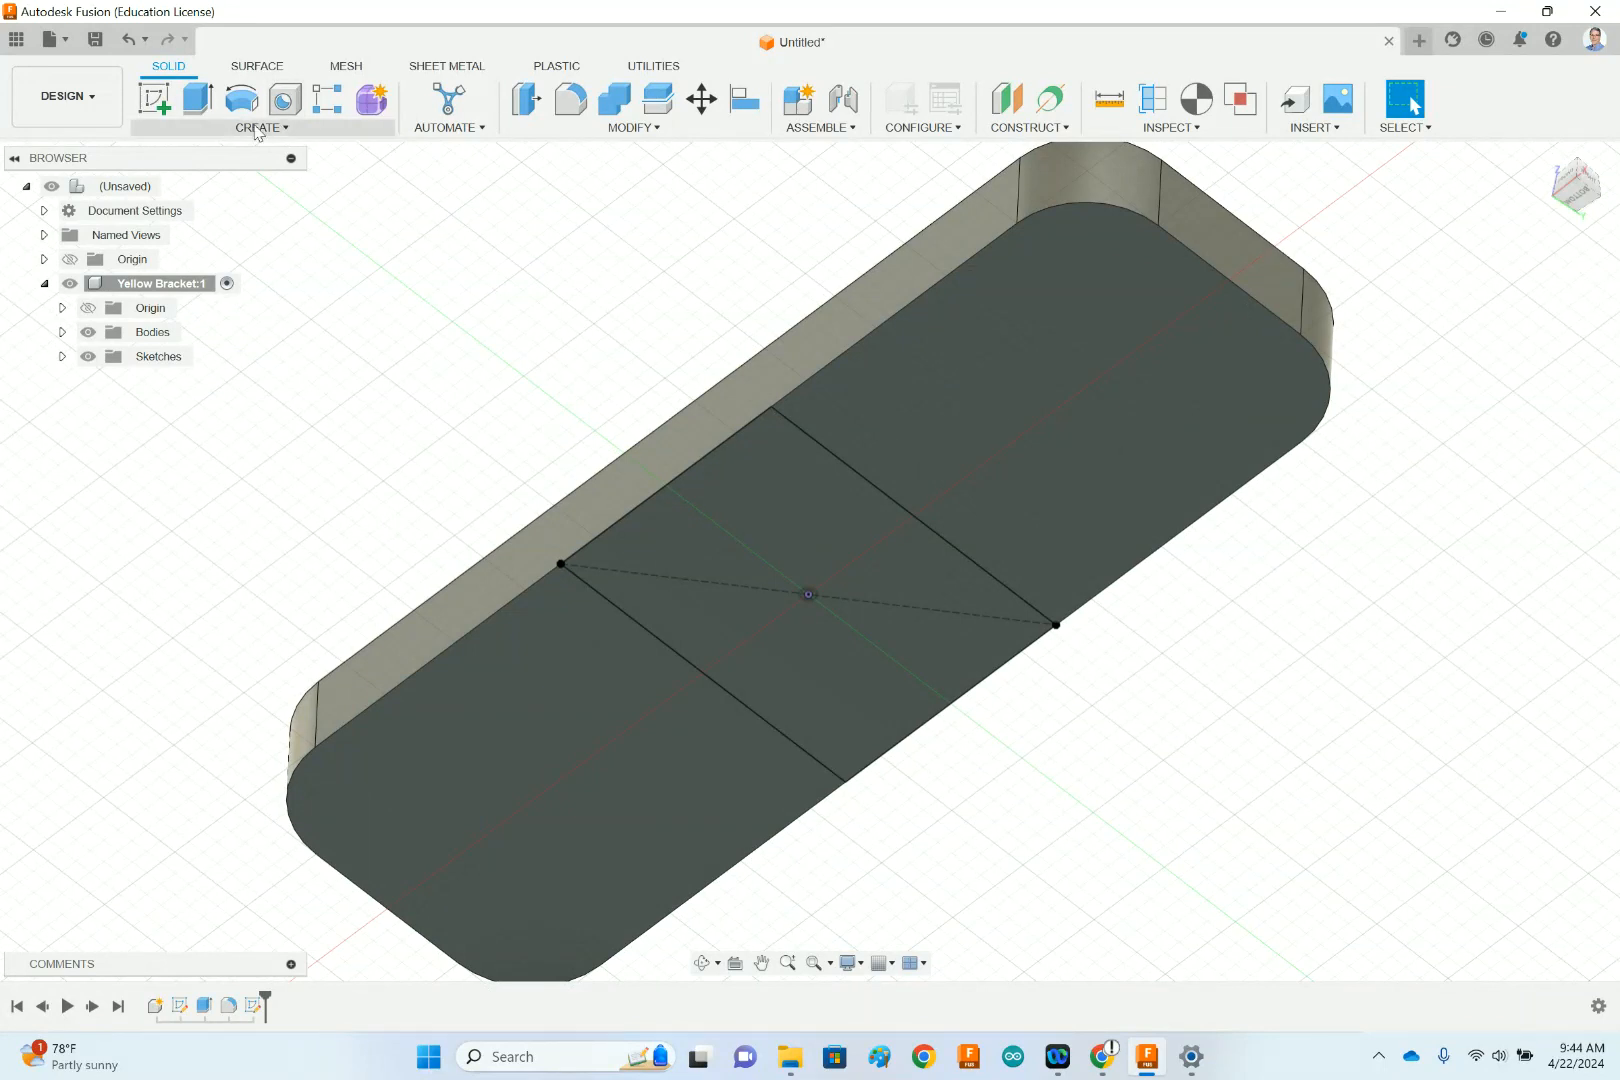
click(197, 107)
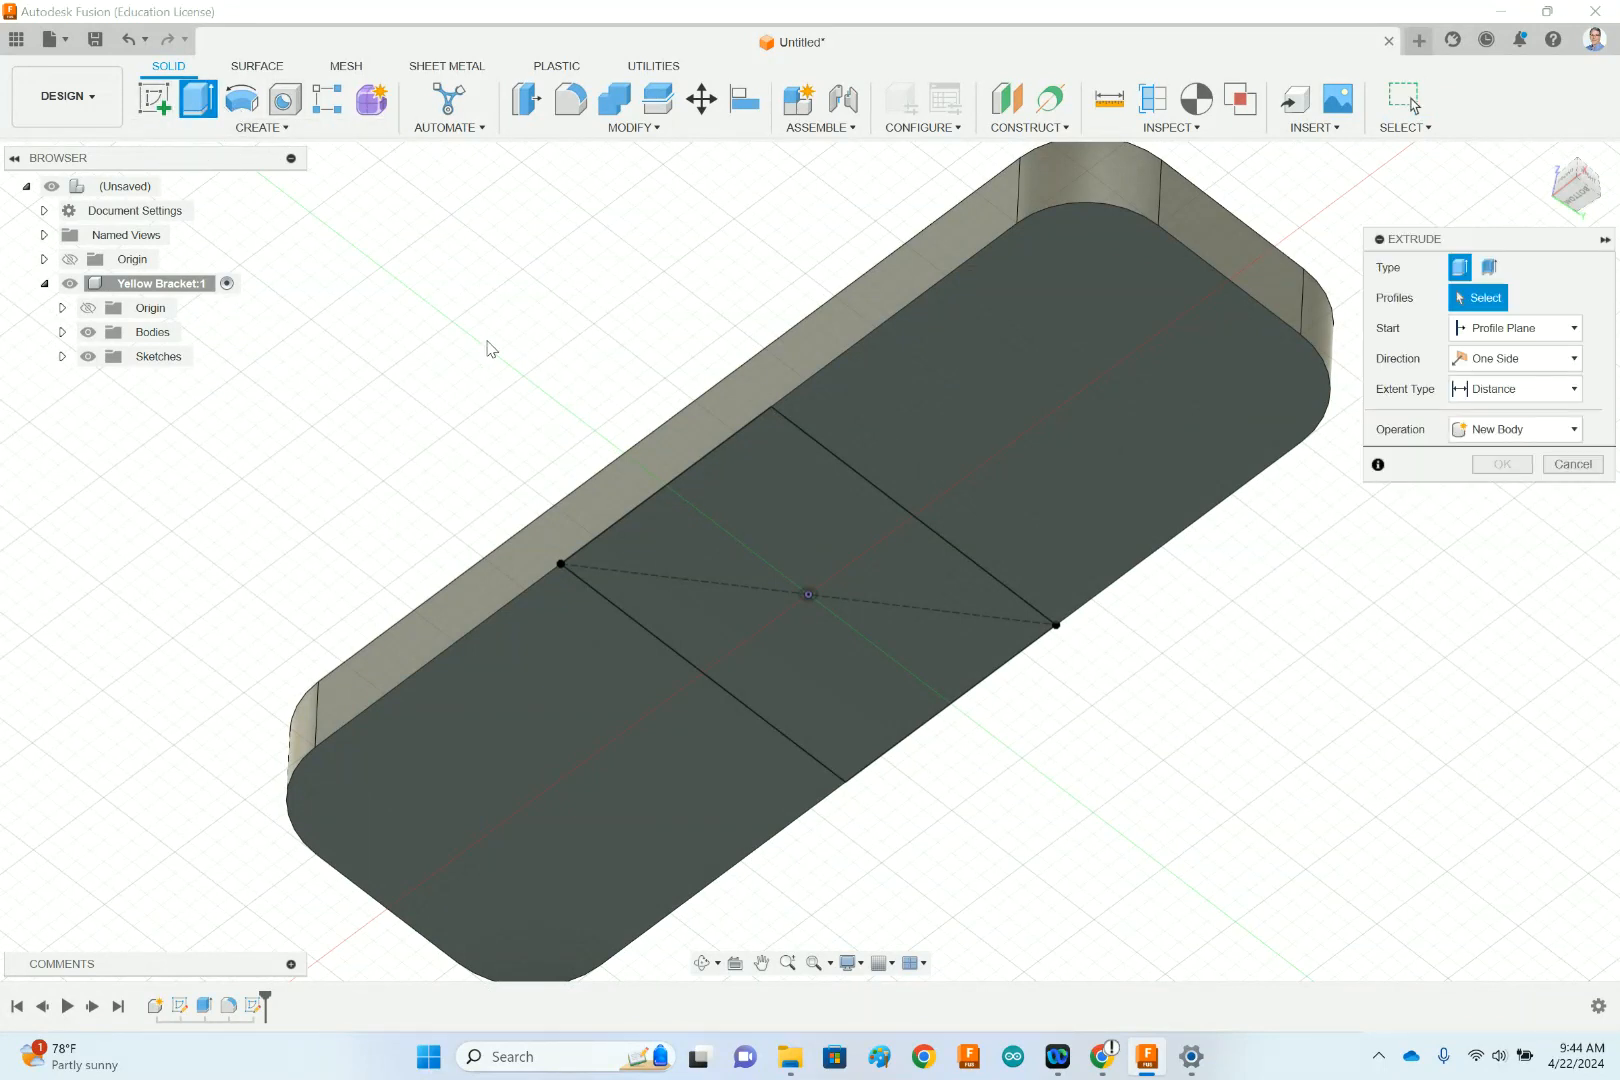
click(799, 498)
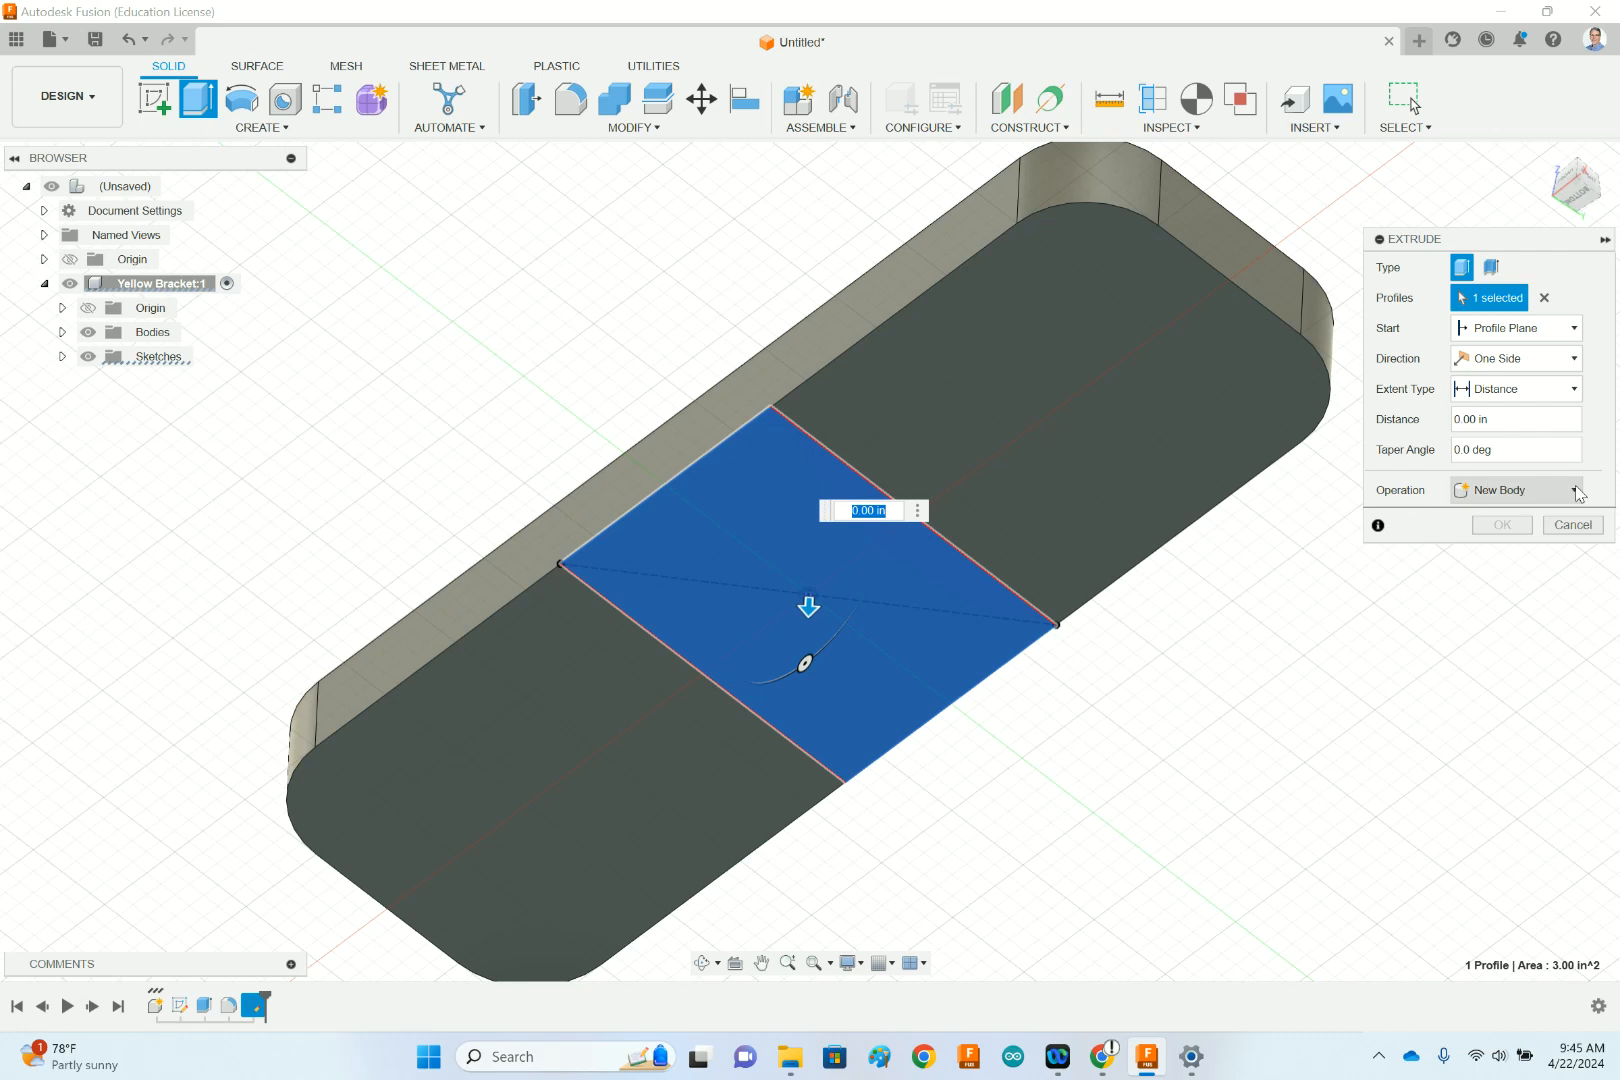
click(1503, 493)
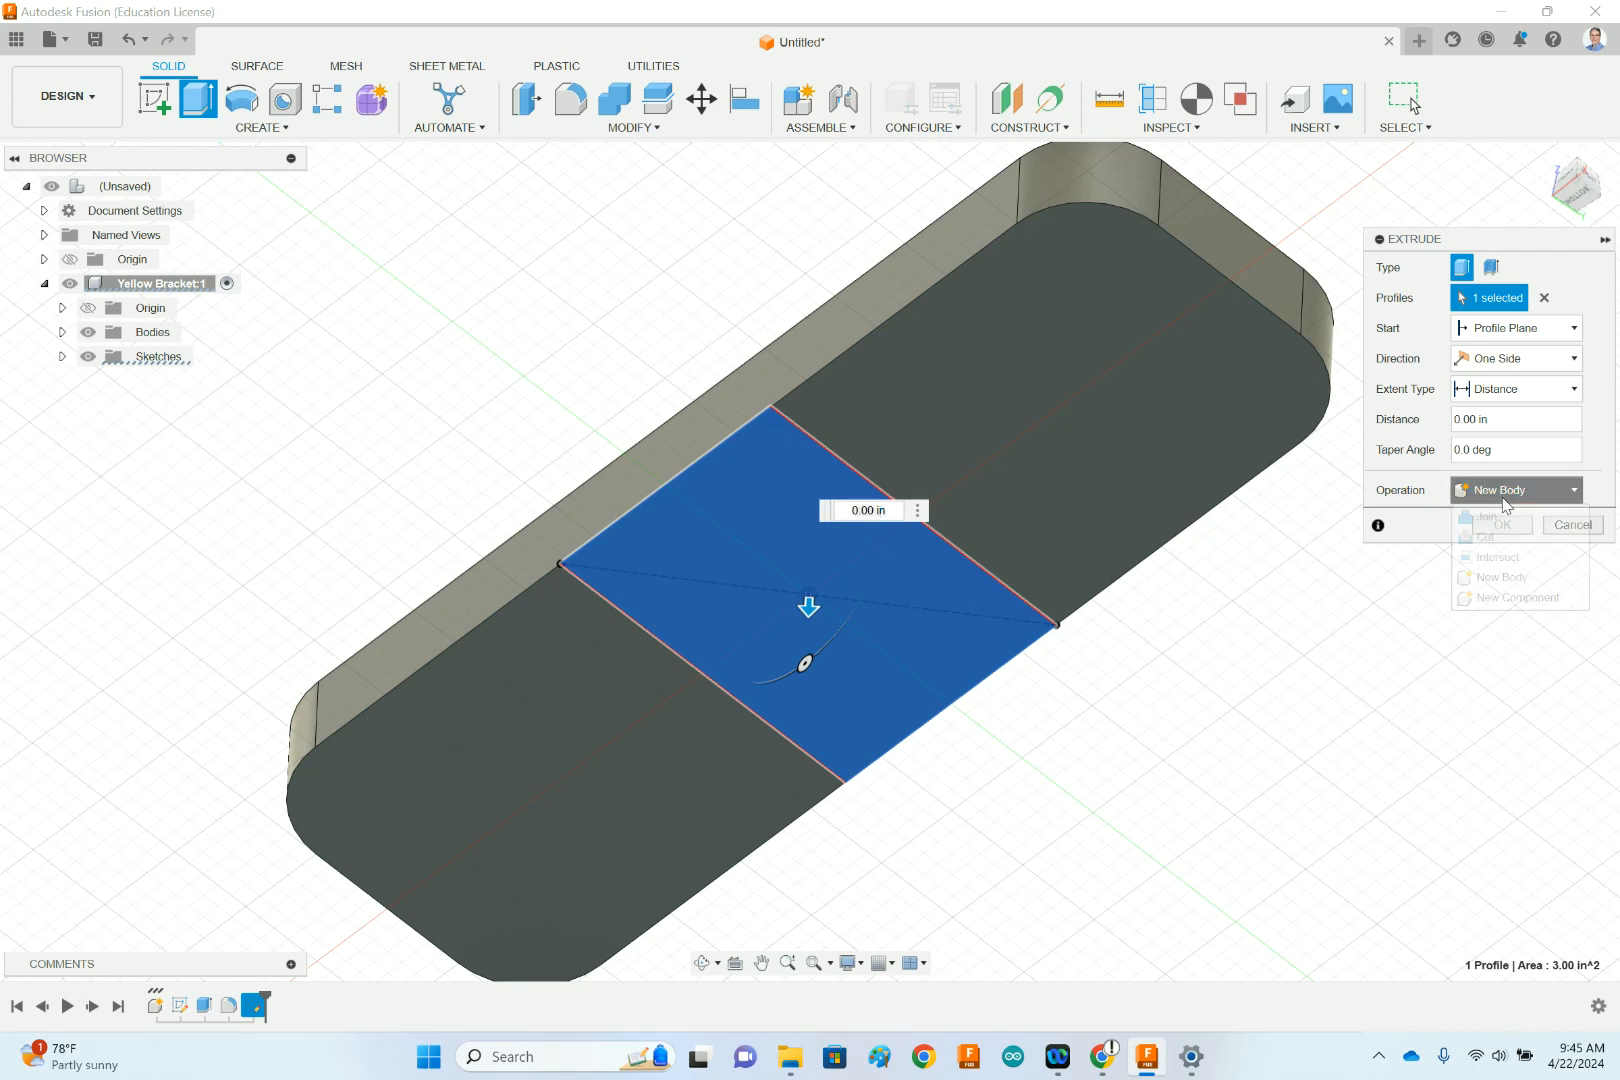
click(1496, 541)
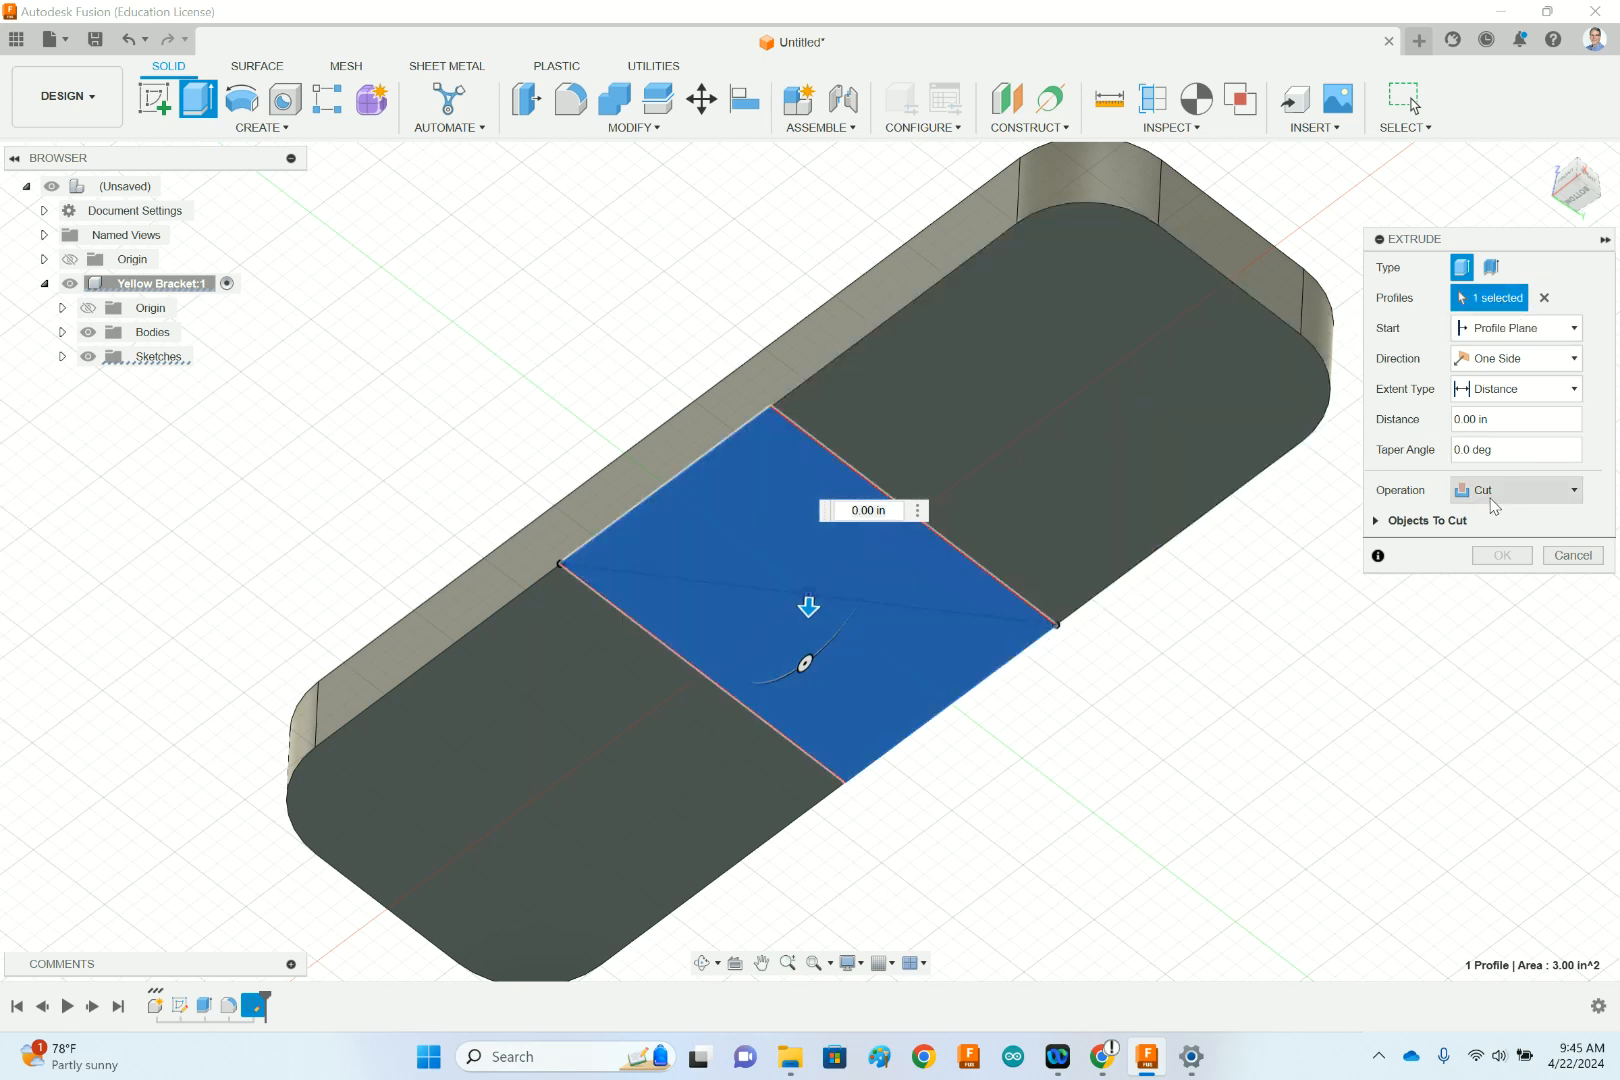
mouse_move(1121, 1071)
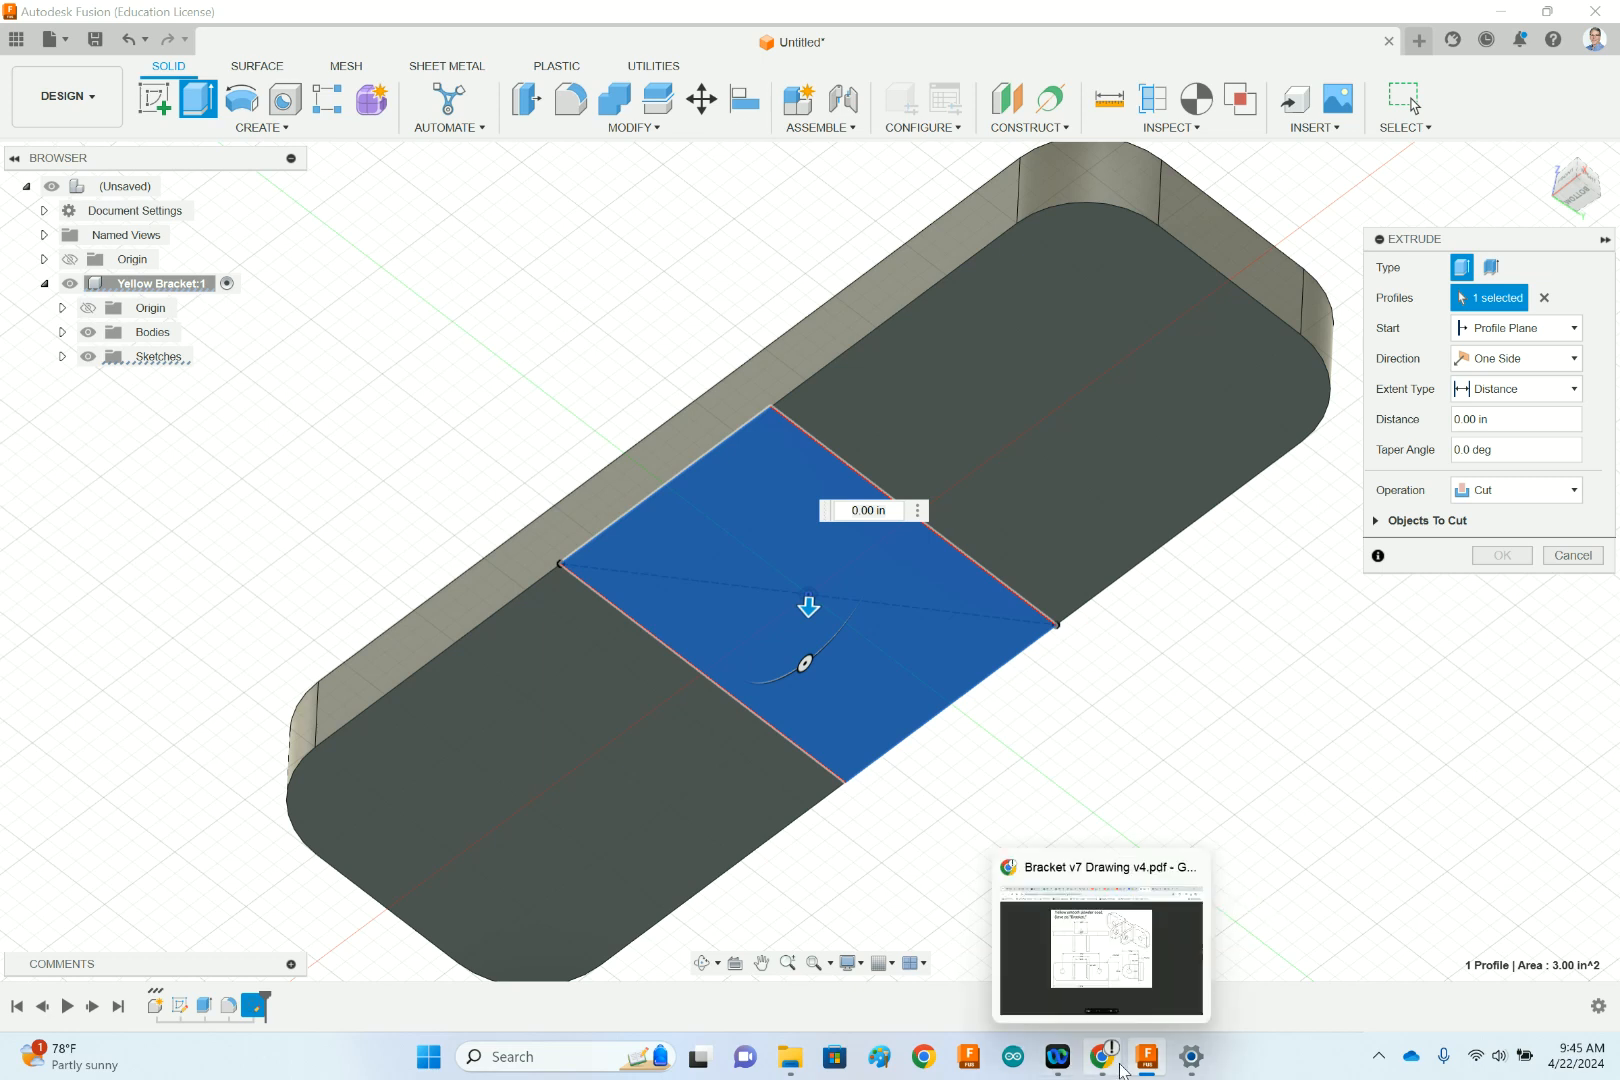
click(1100, 950)
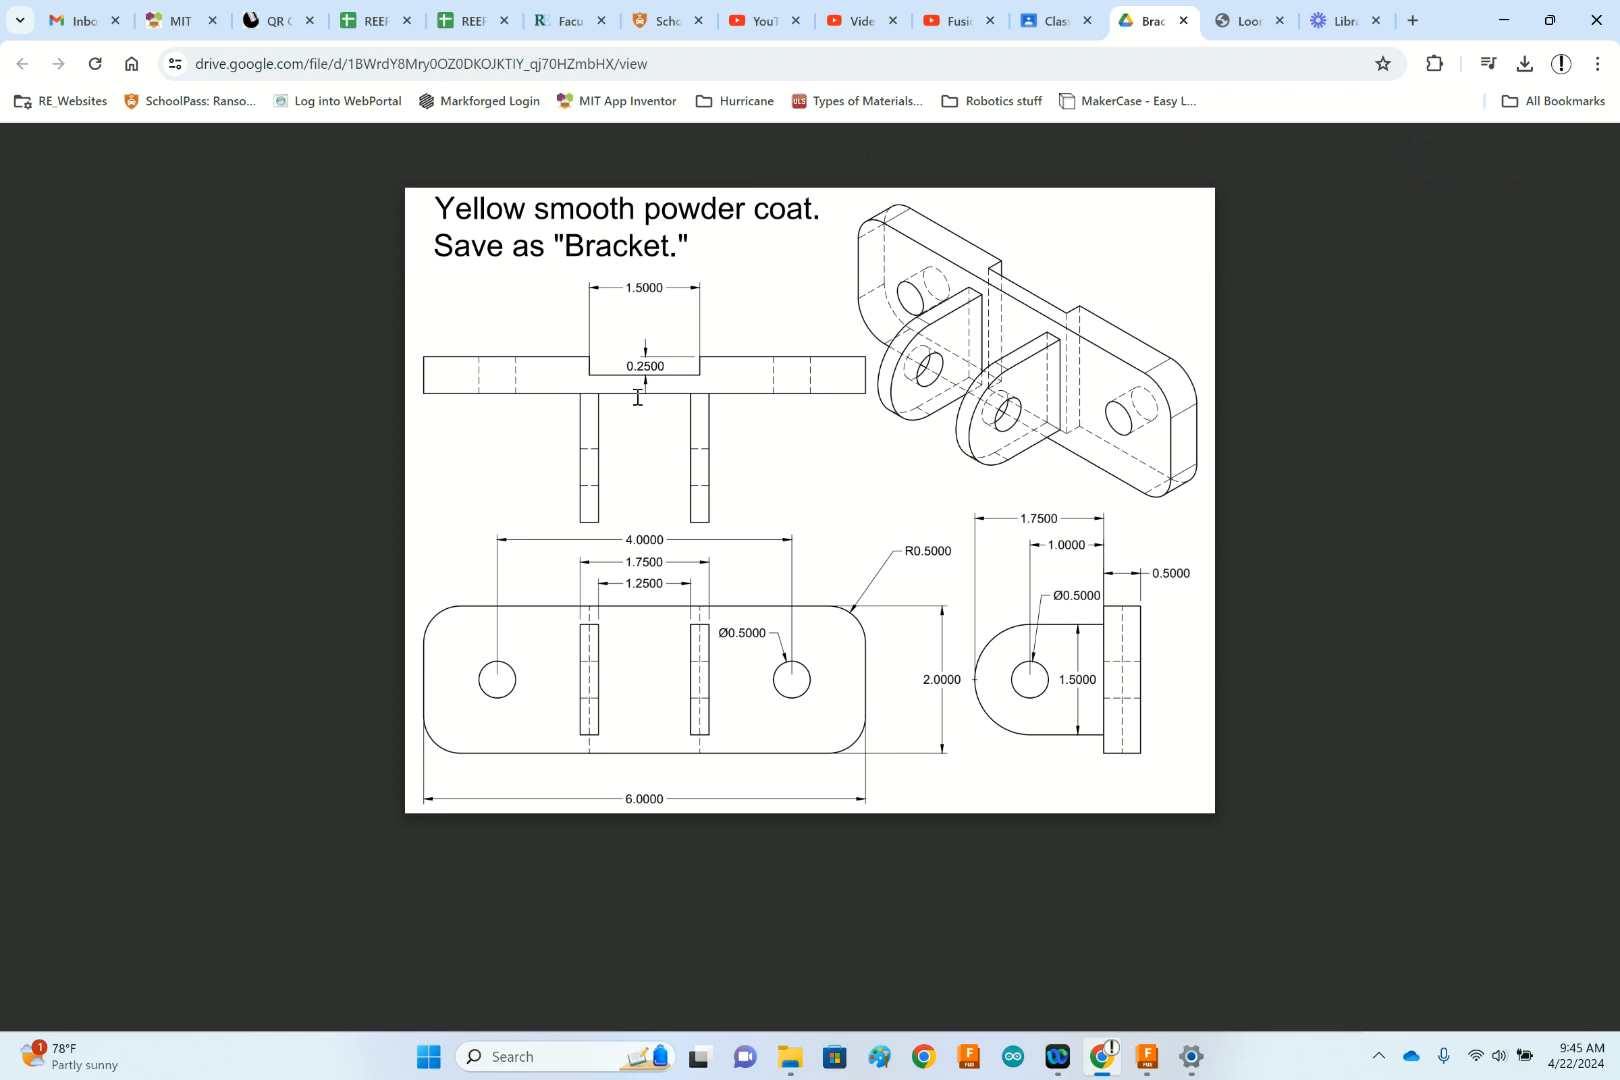
click(1158, 1072)
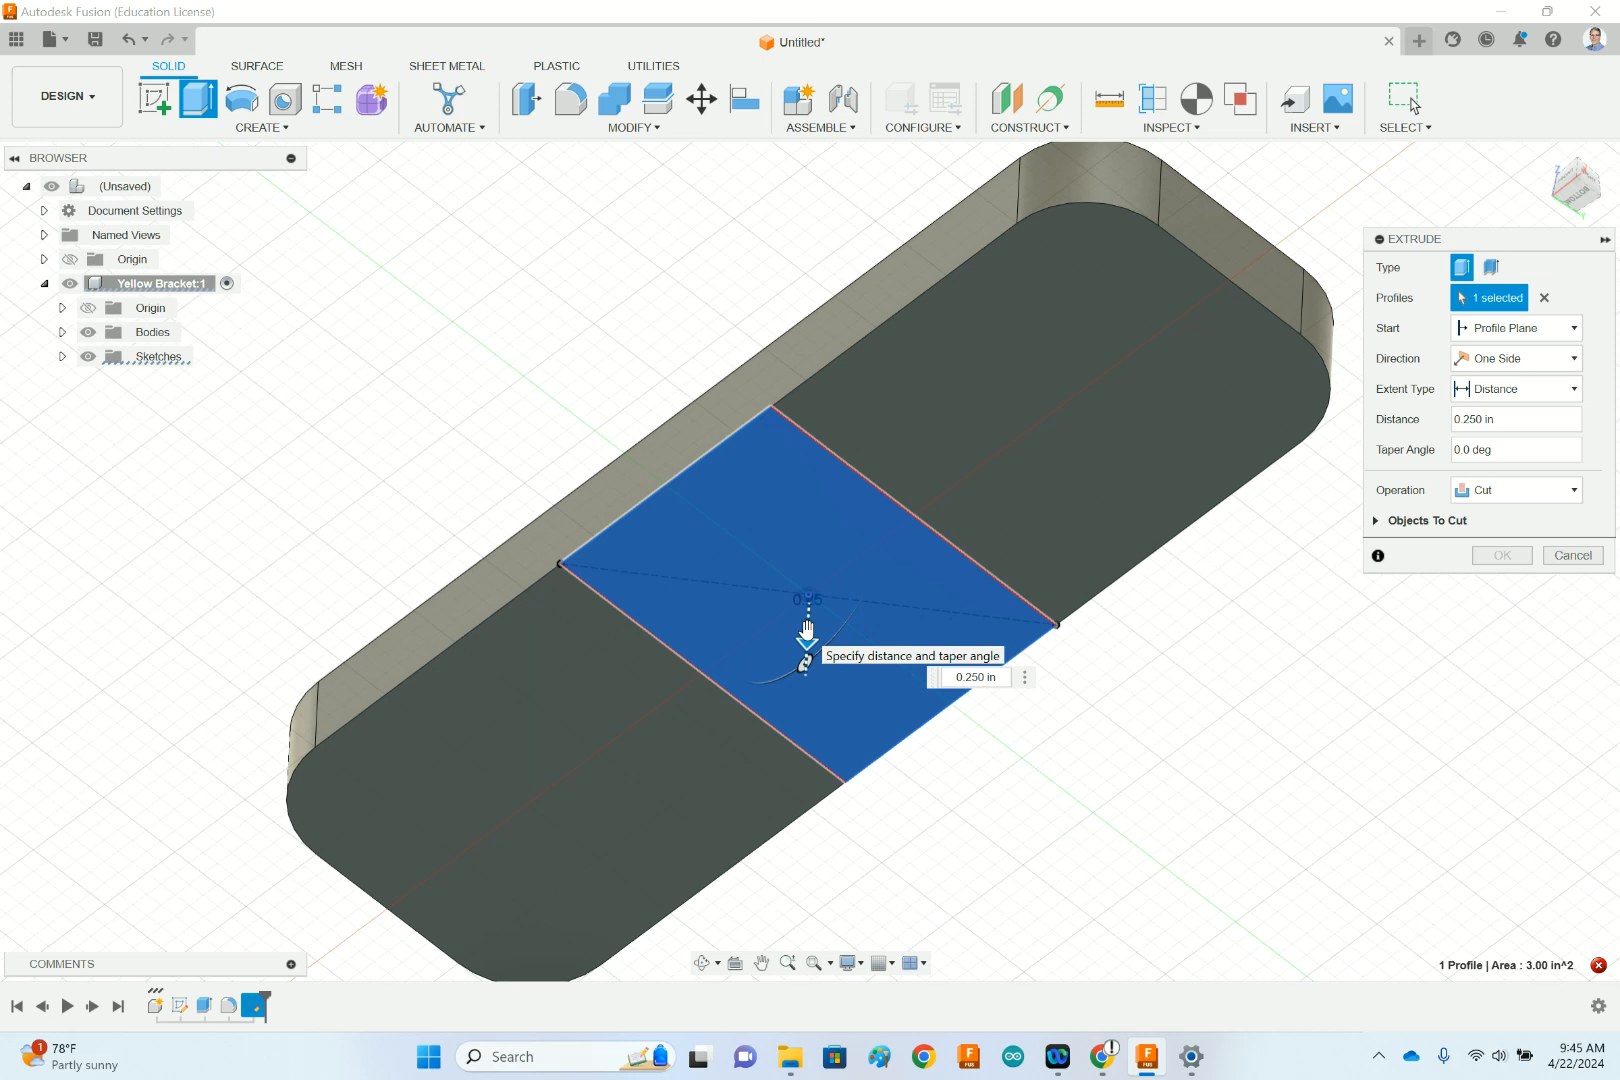
click(1454, 418)
text(-)
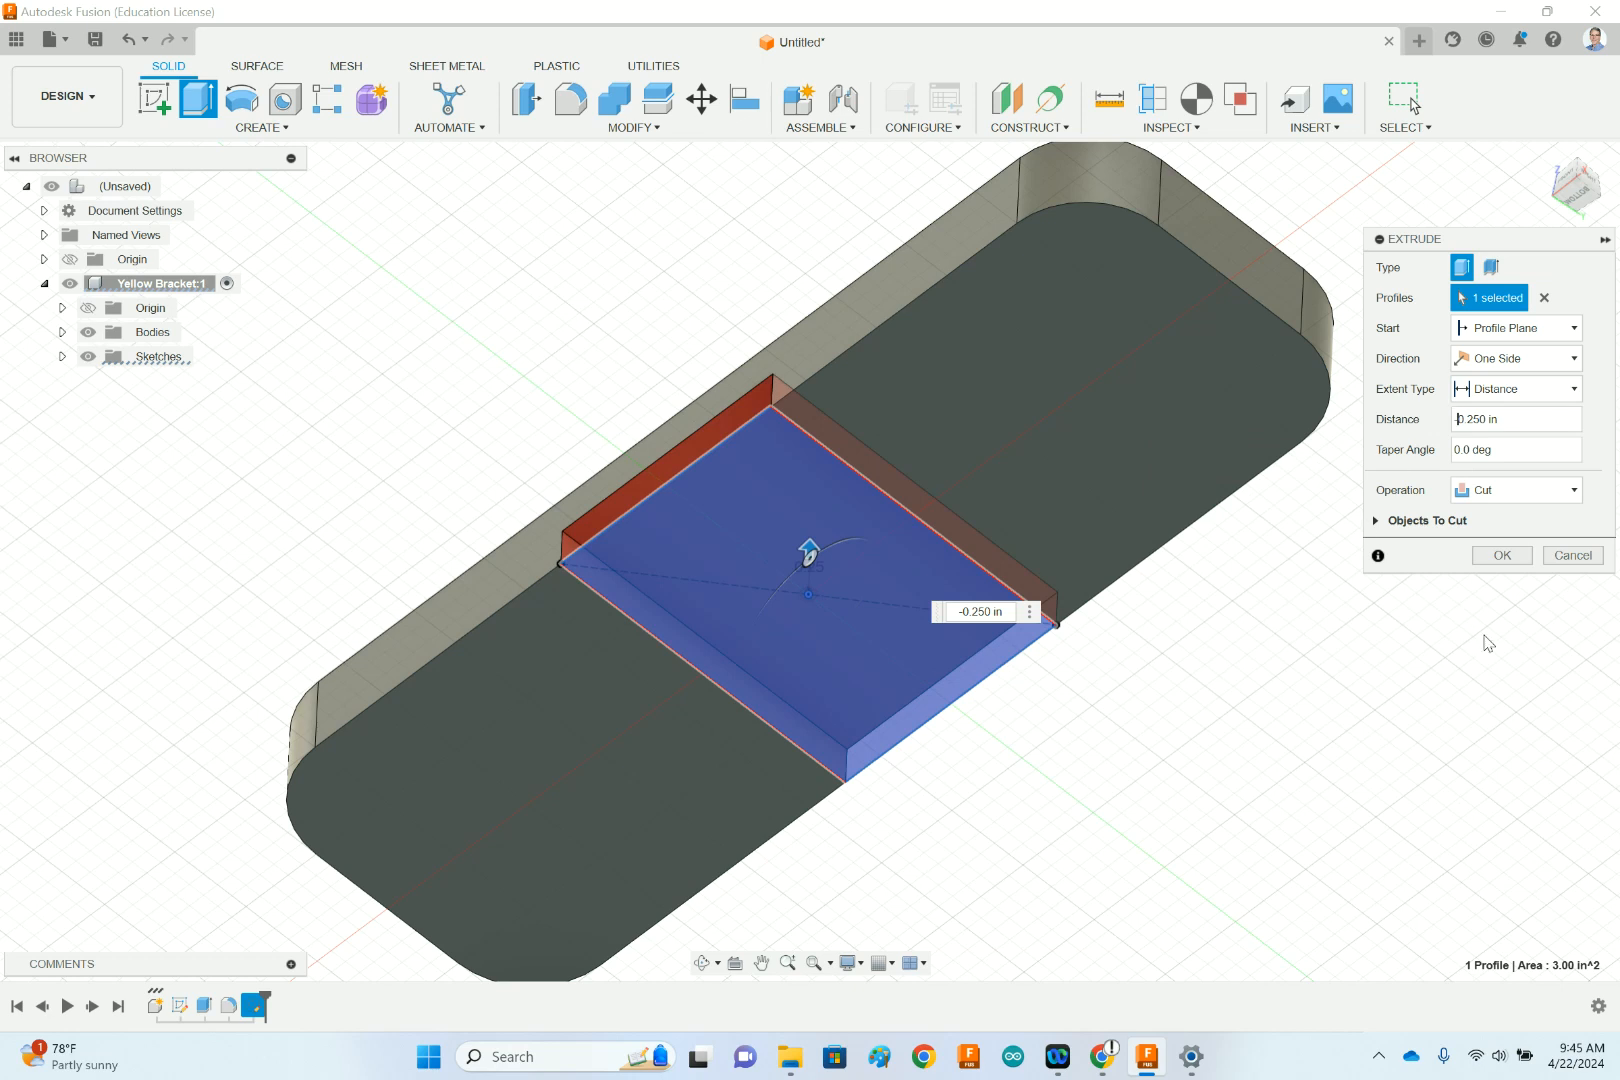
click(1502, 555)
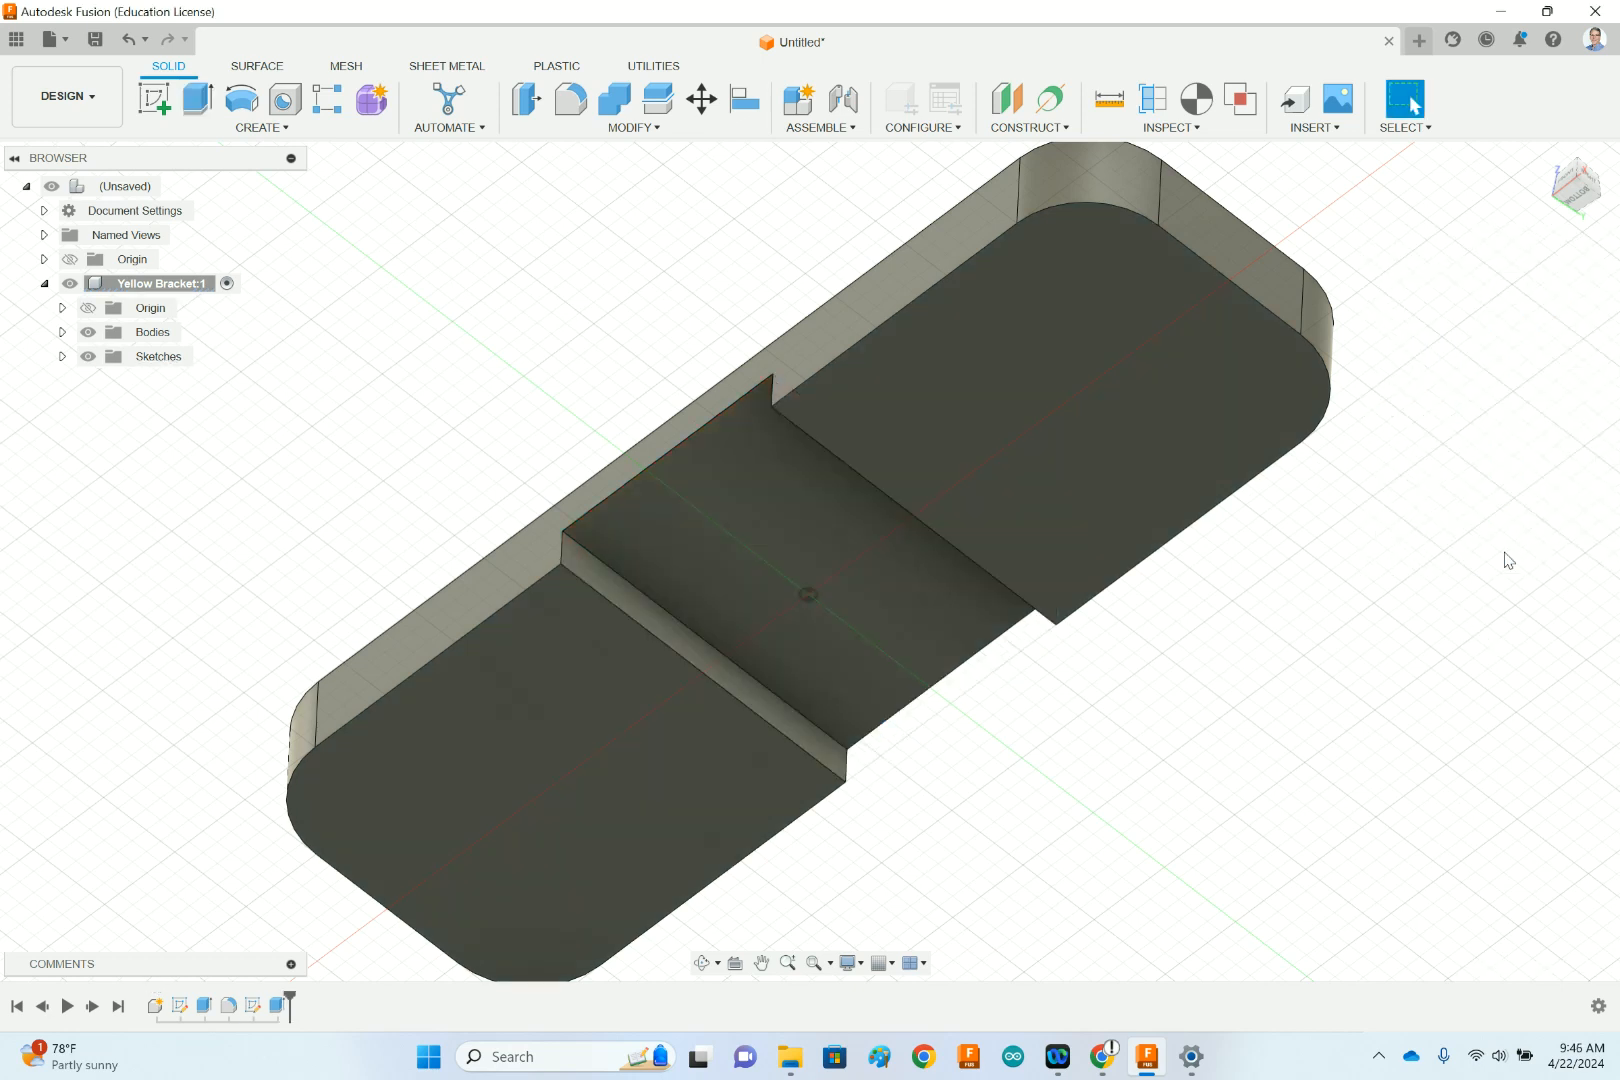
- Check the mounting holes in the PDF drawing and start a new sketch on the plate's top face
click(1547, 155)
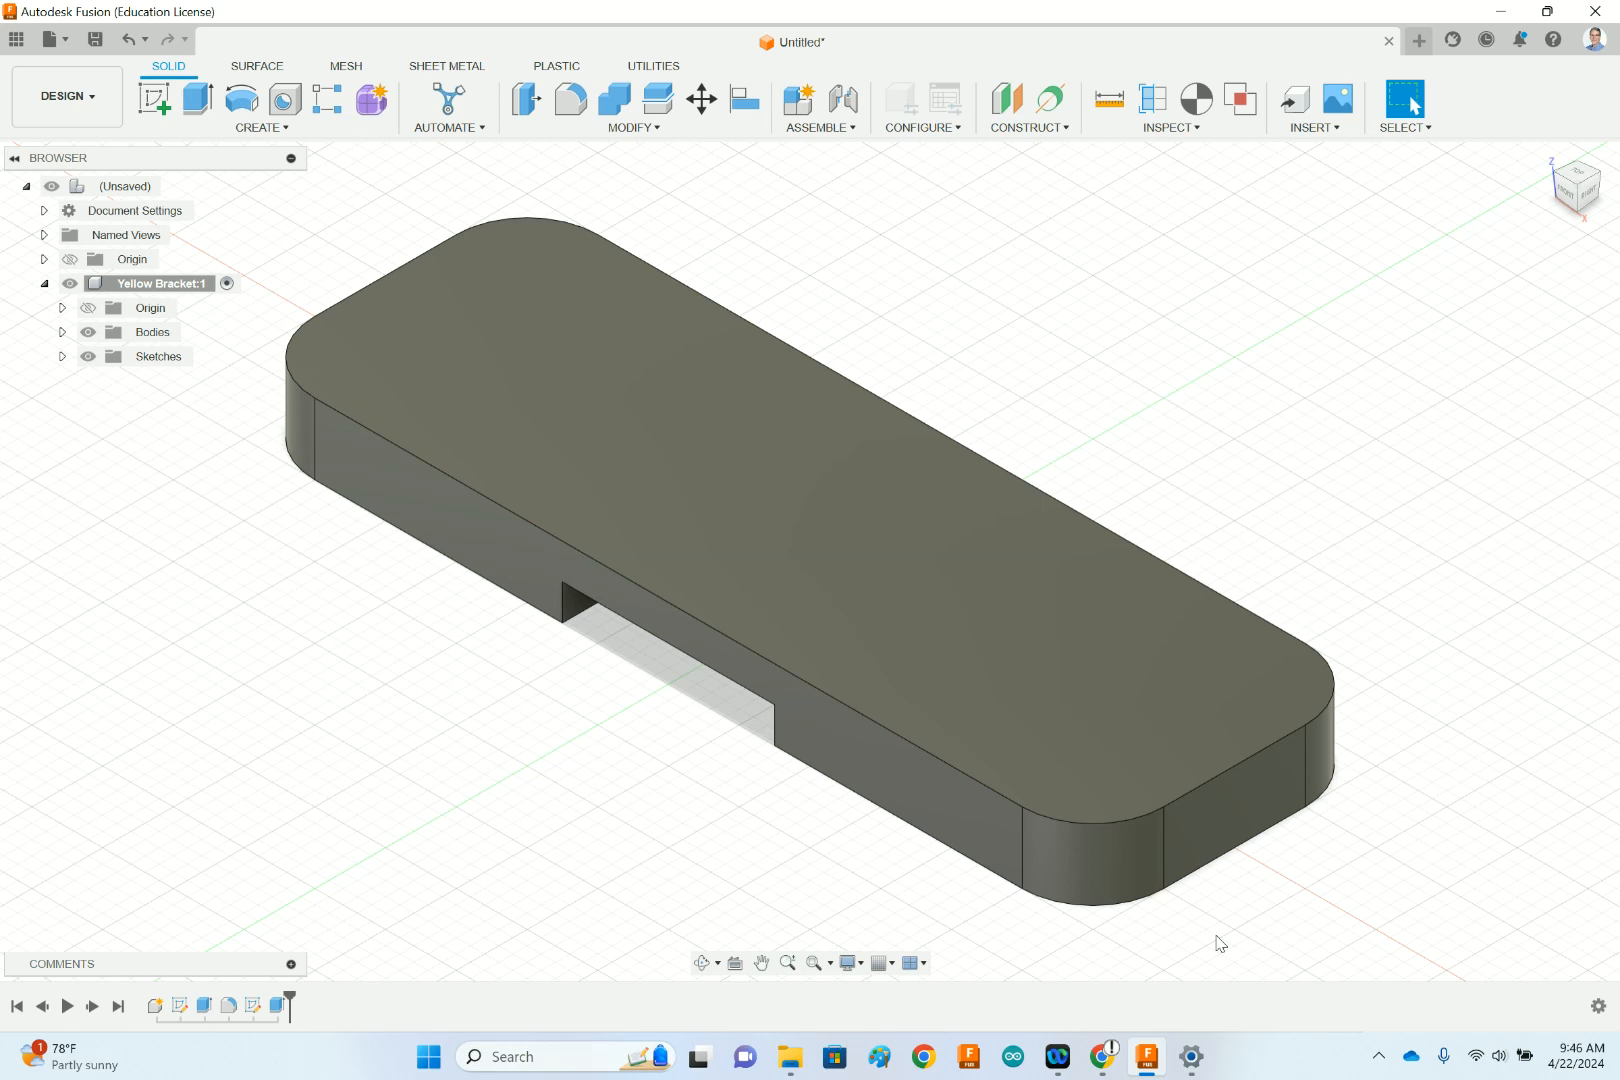
click(1116, 1066)
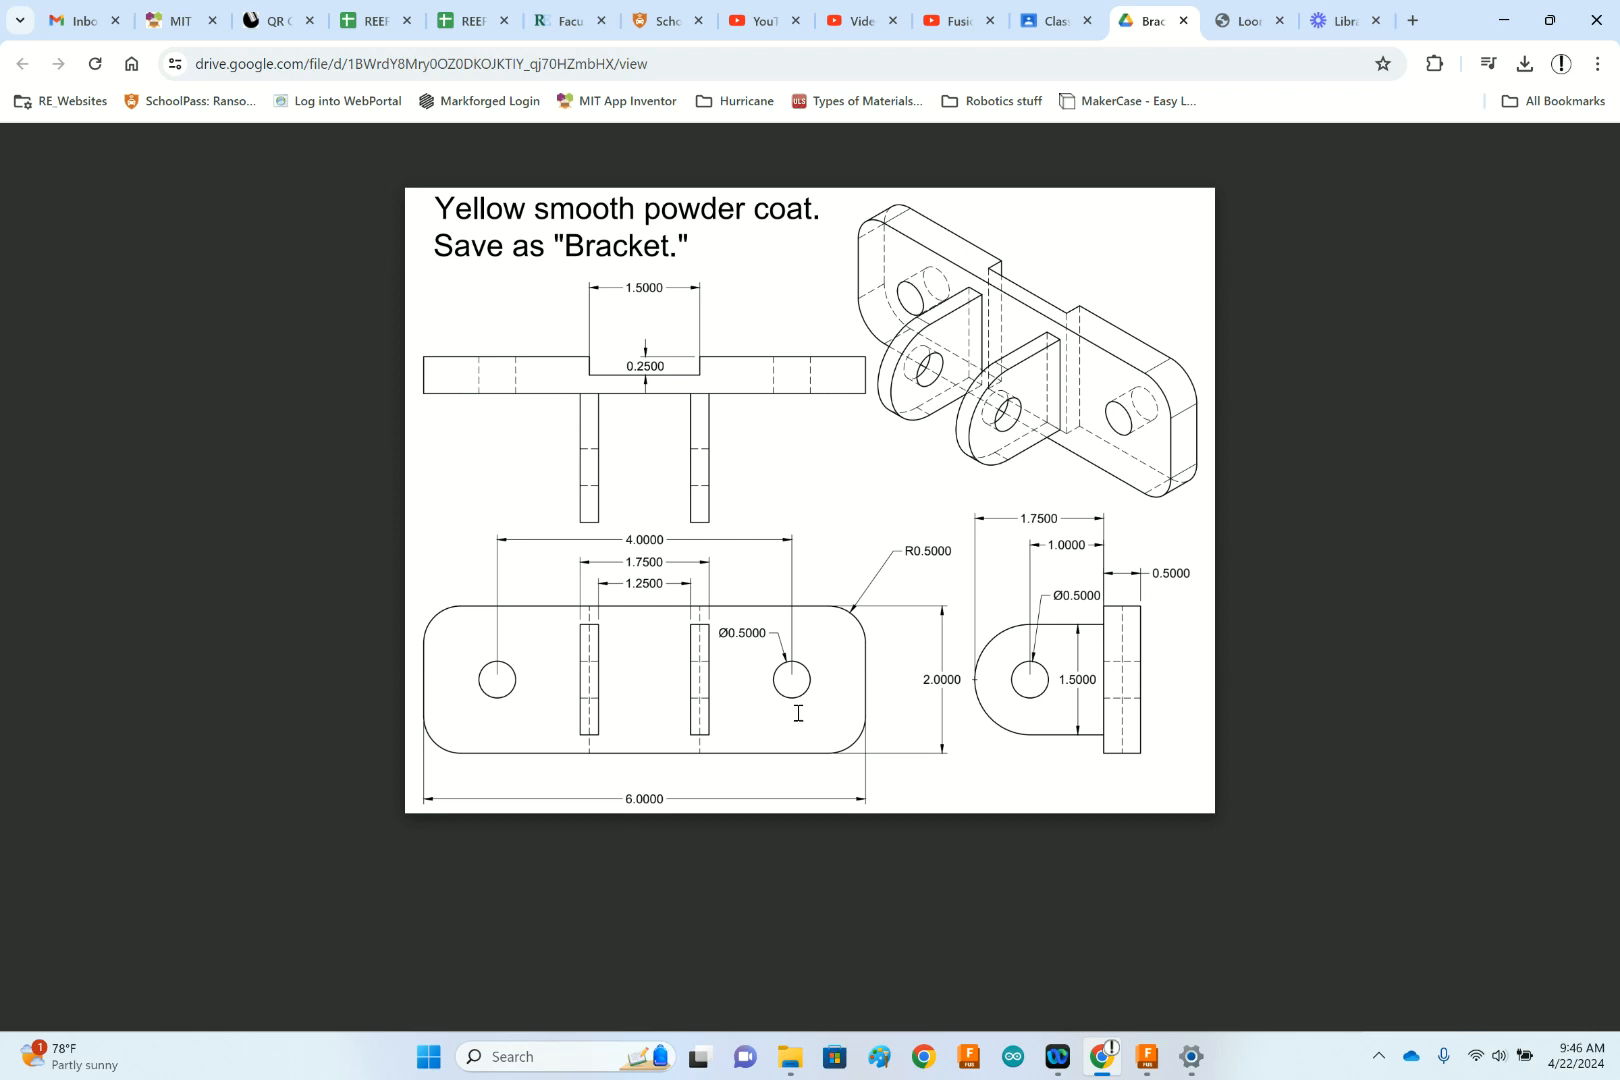
click(1150, 1062)
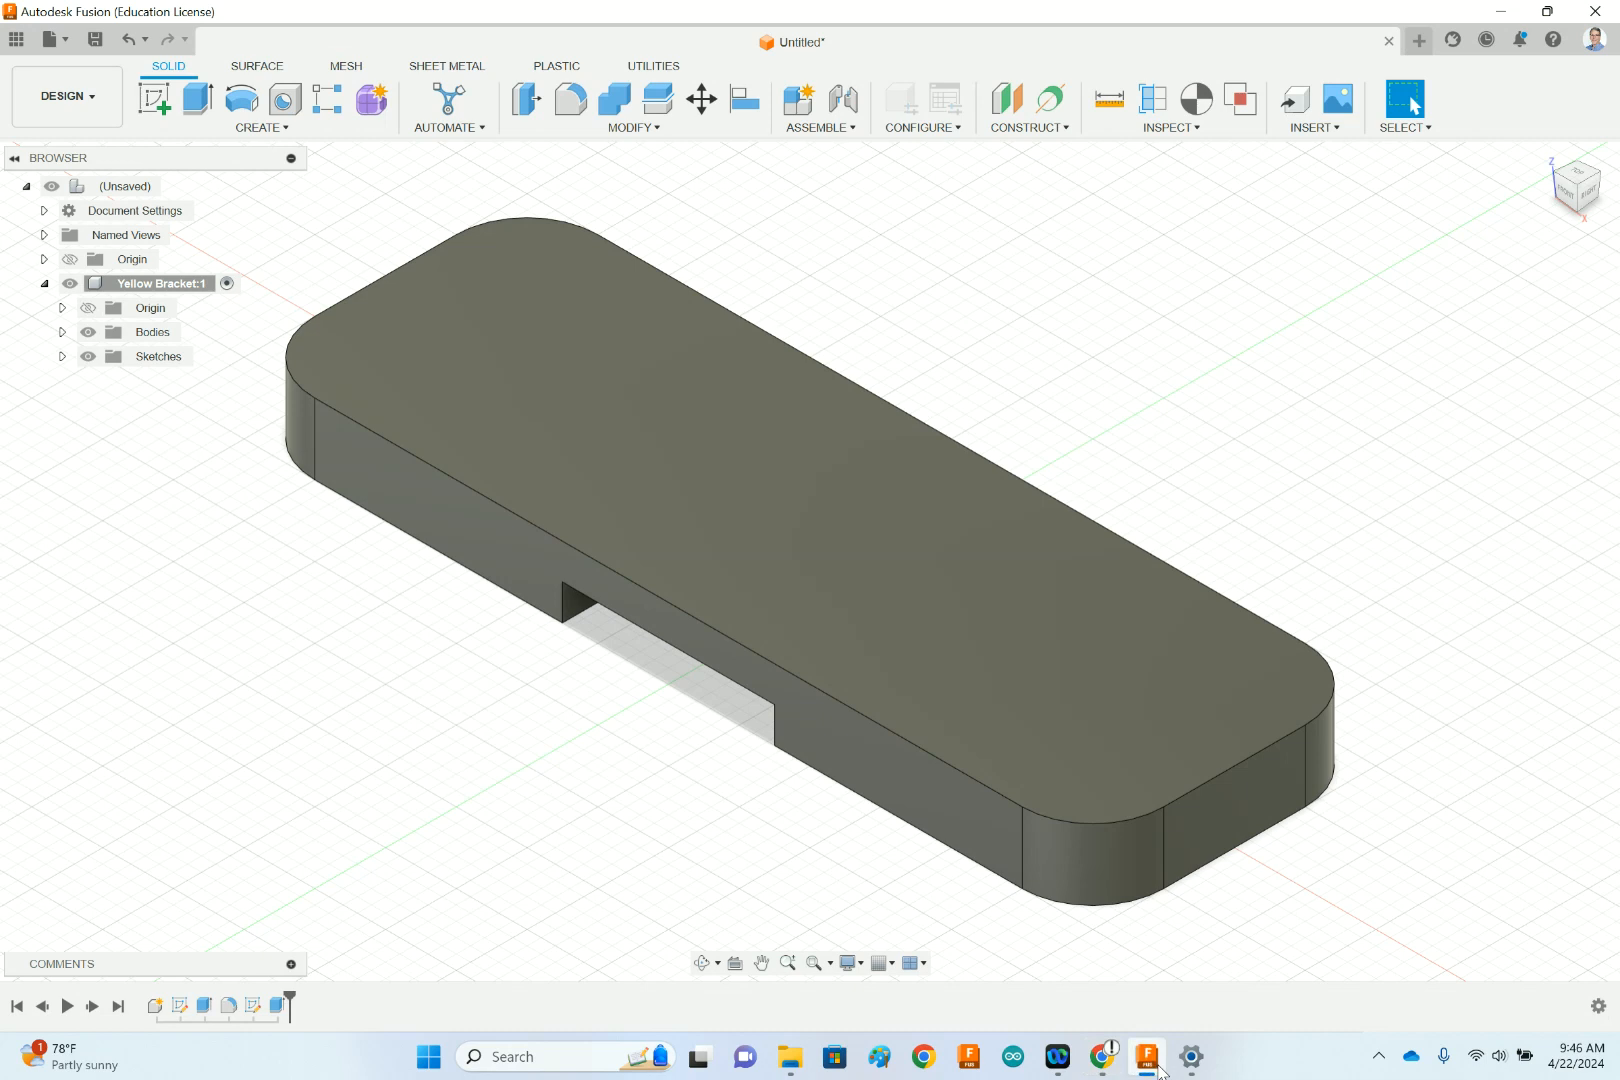
click(154, 99)
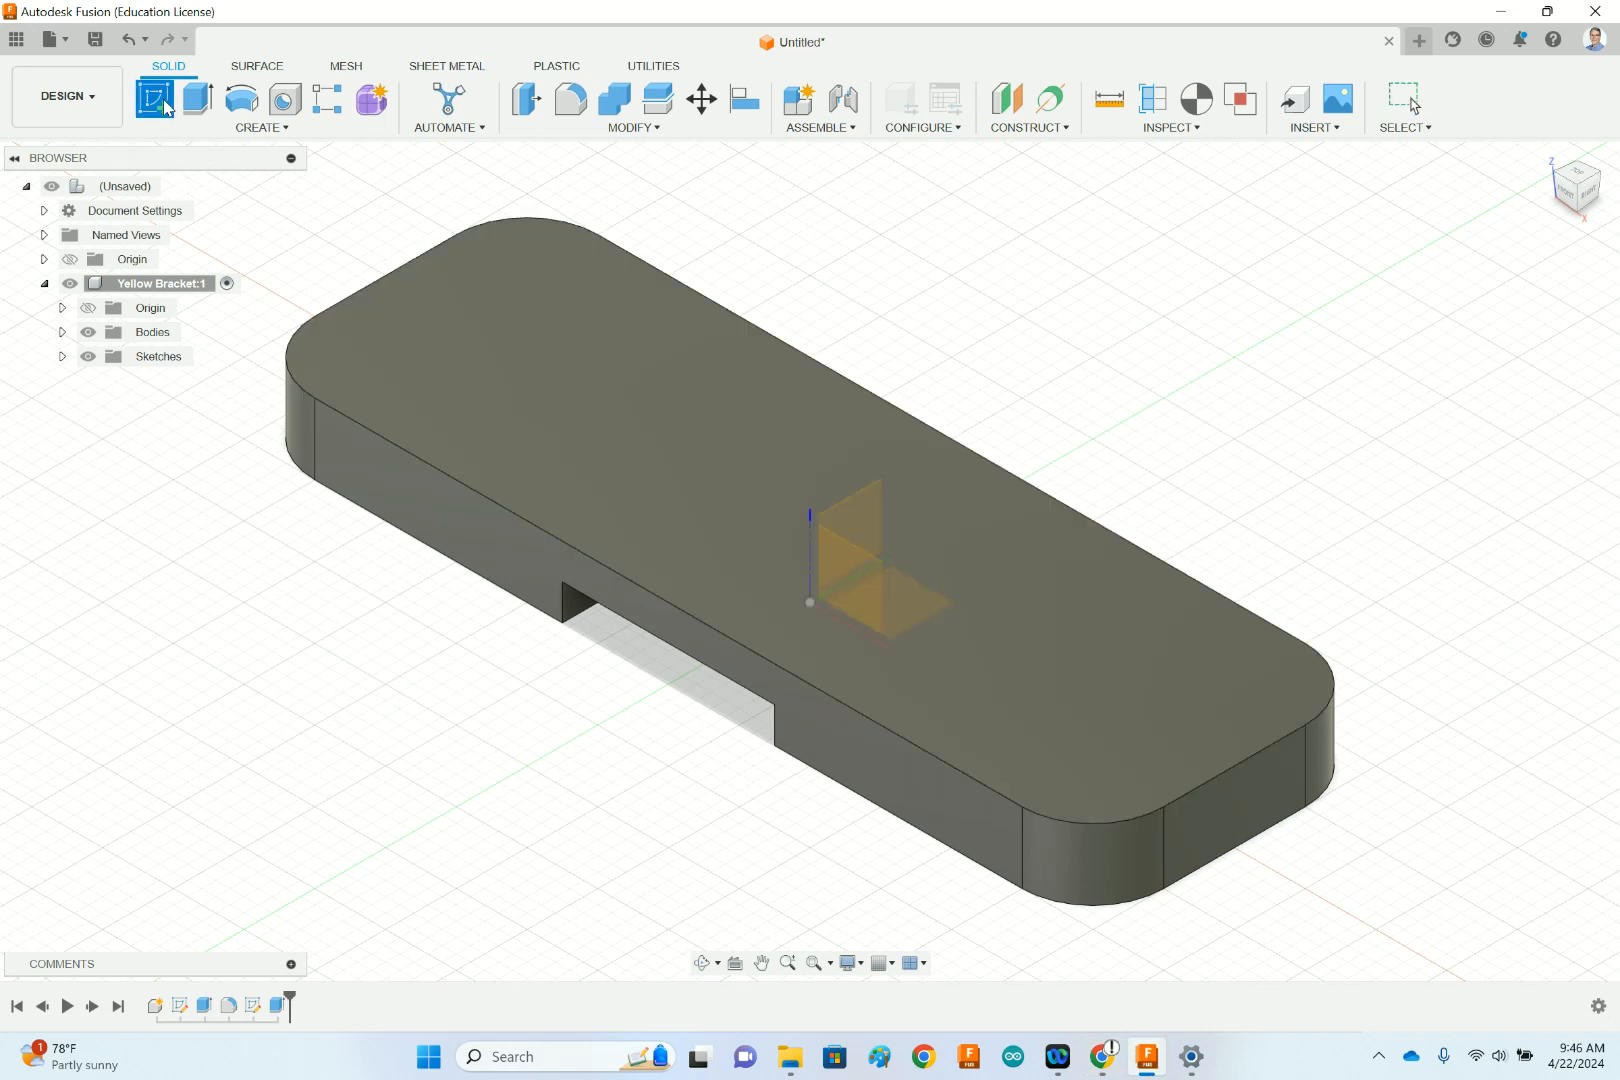
click(520, 329)
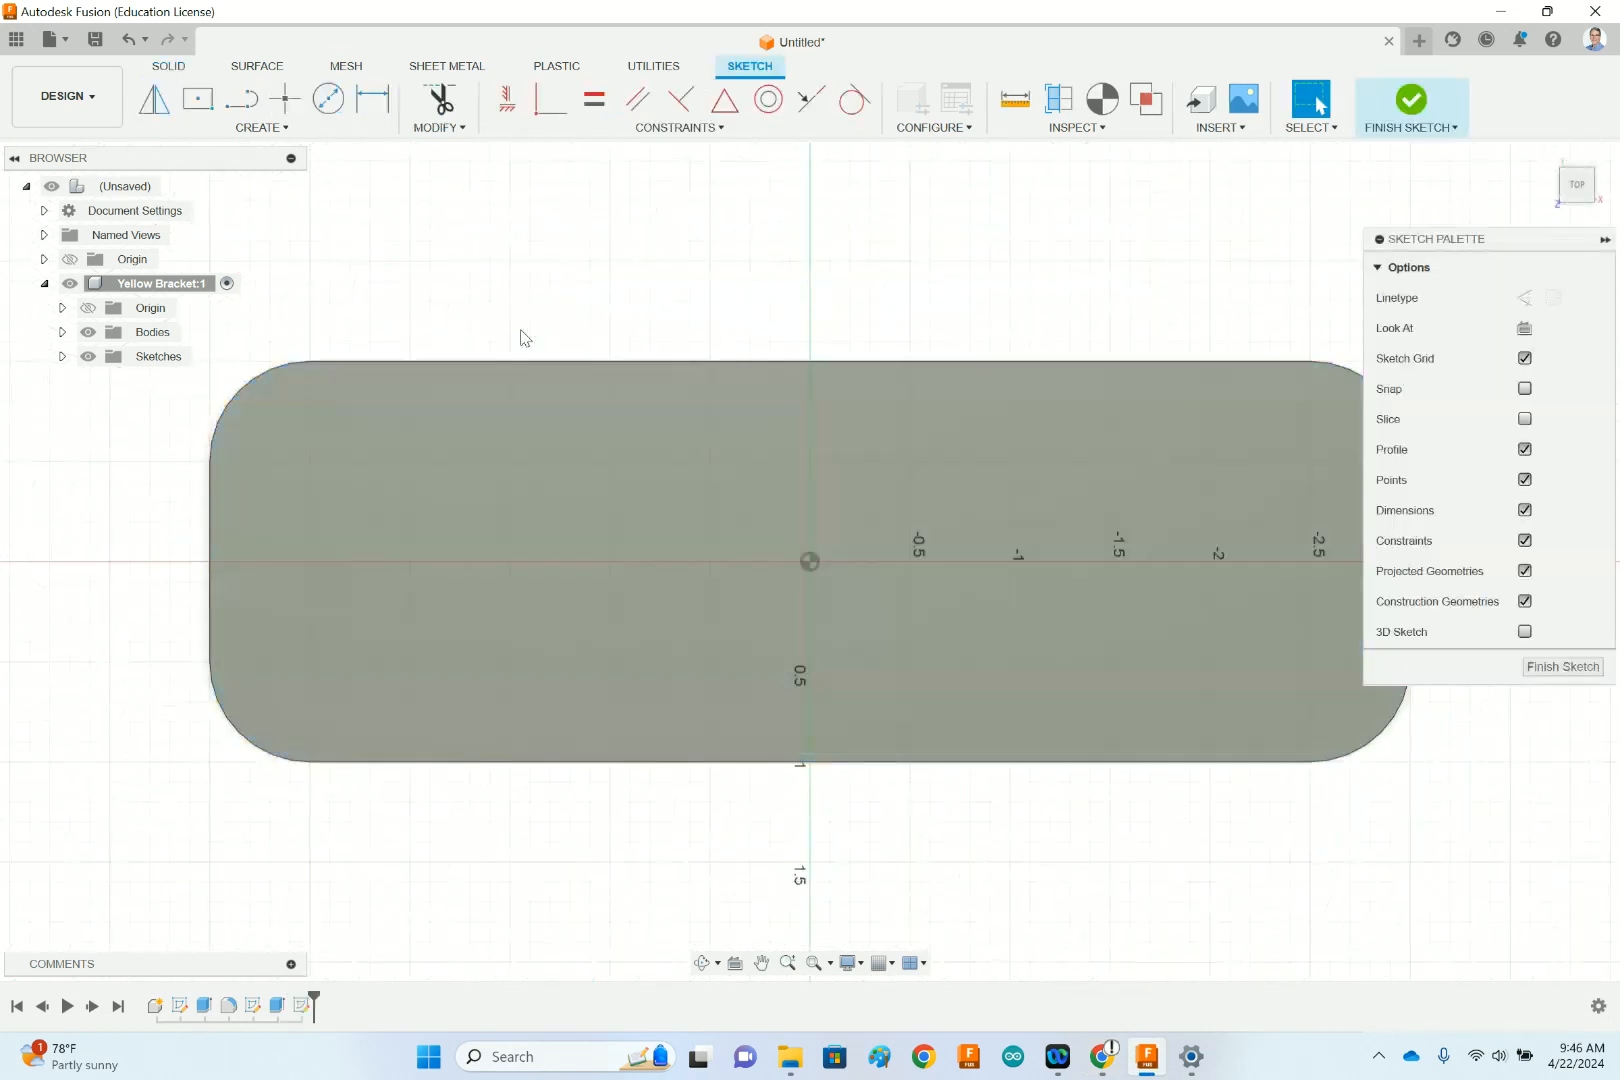
- Draw a vertical construction line about 1.9 in long from the origin up past the plate's upper edge
click(243, 105)
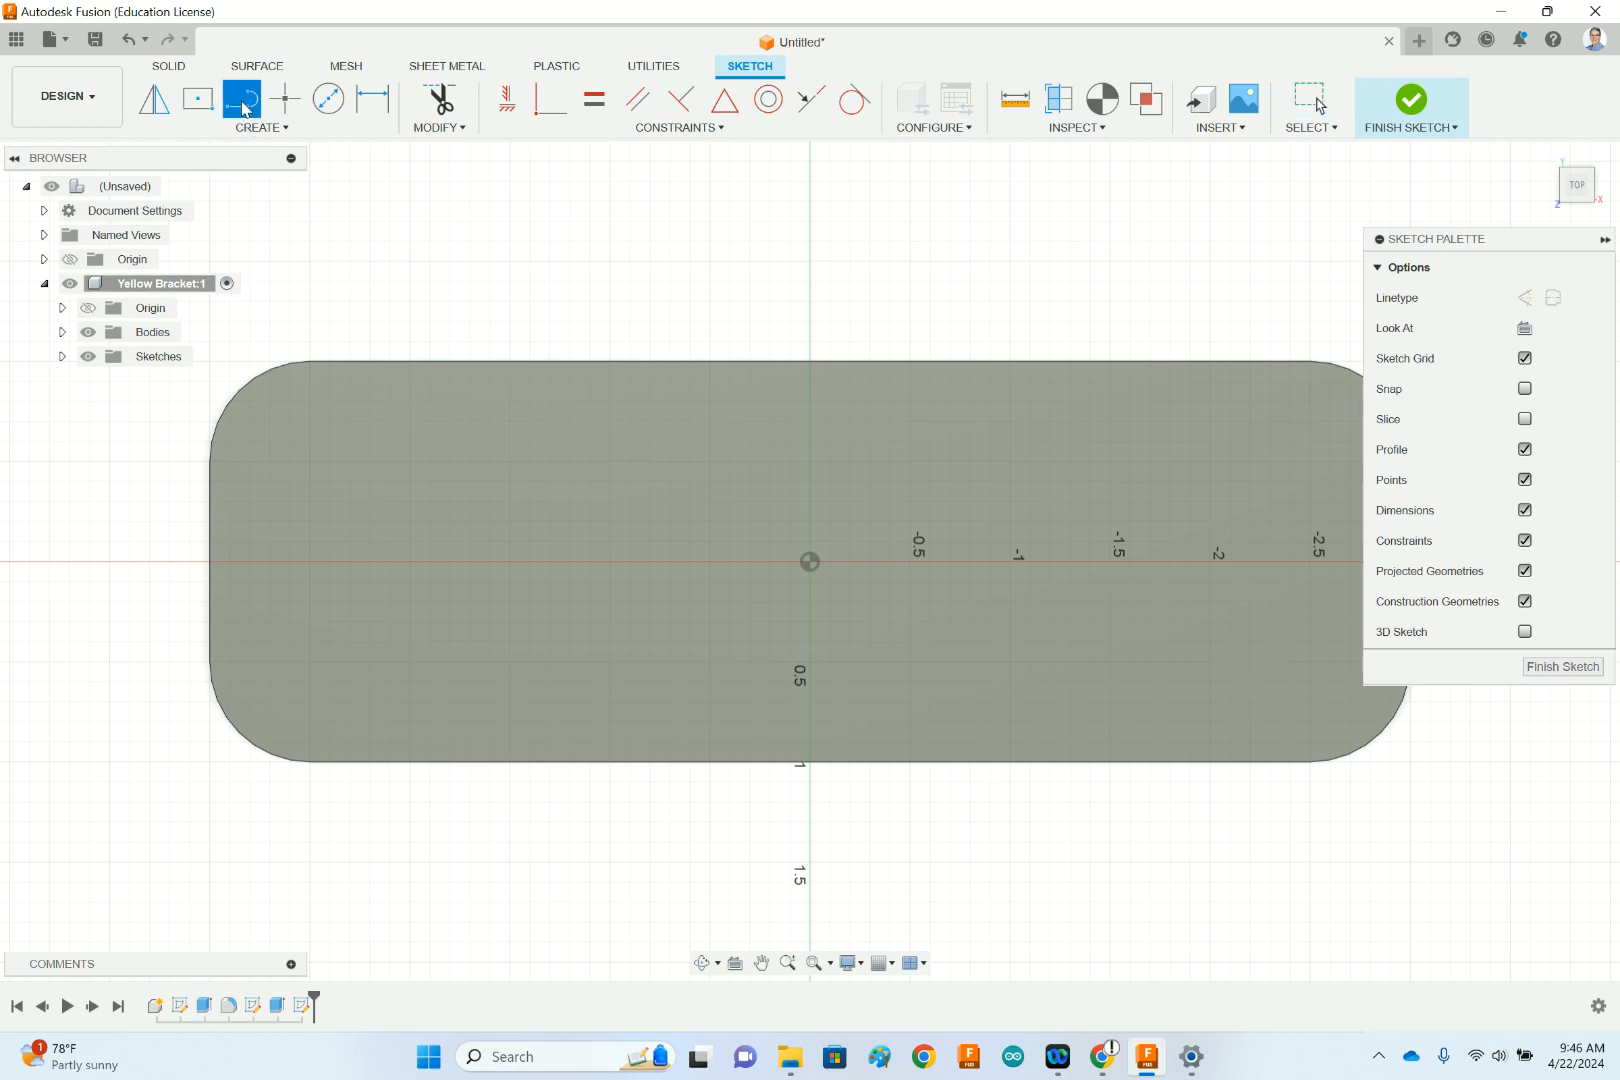
click(1556, 299)
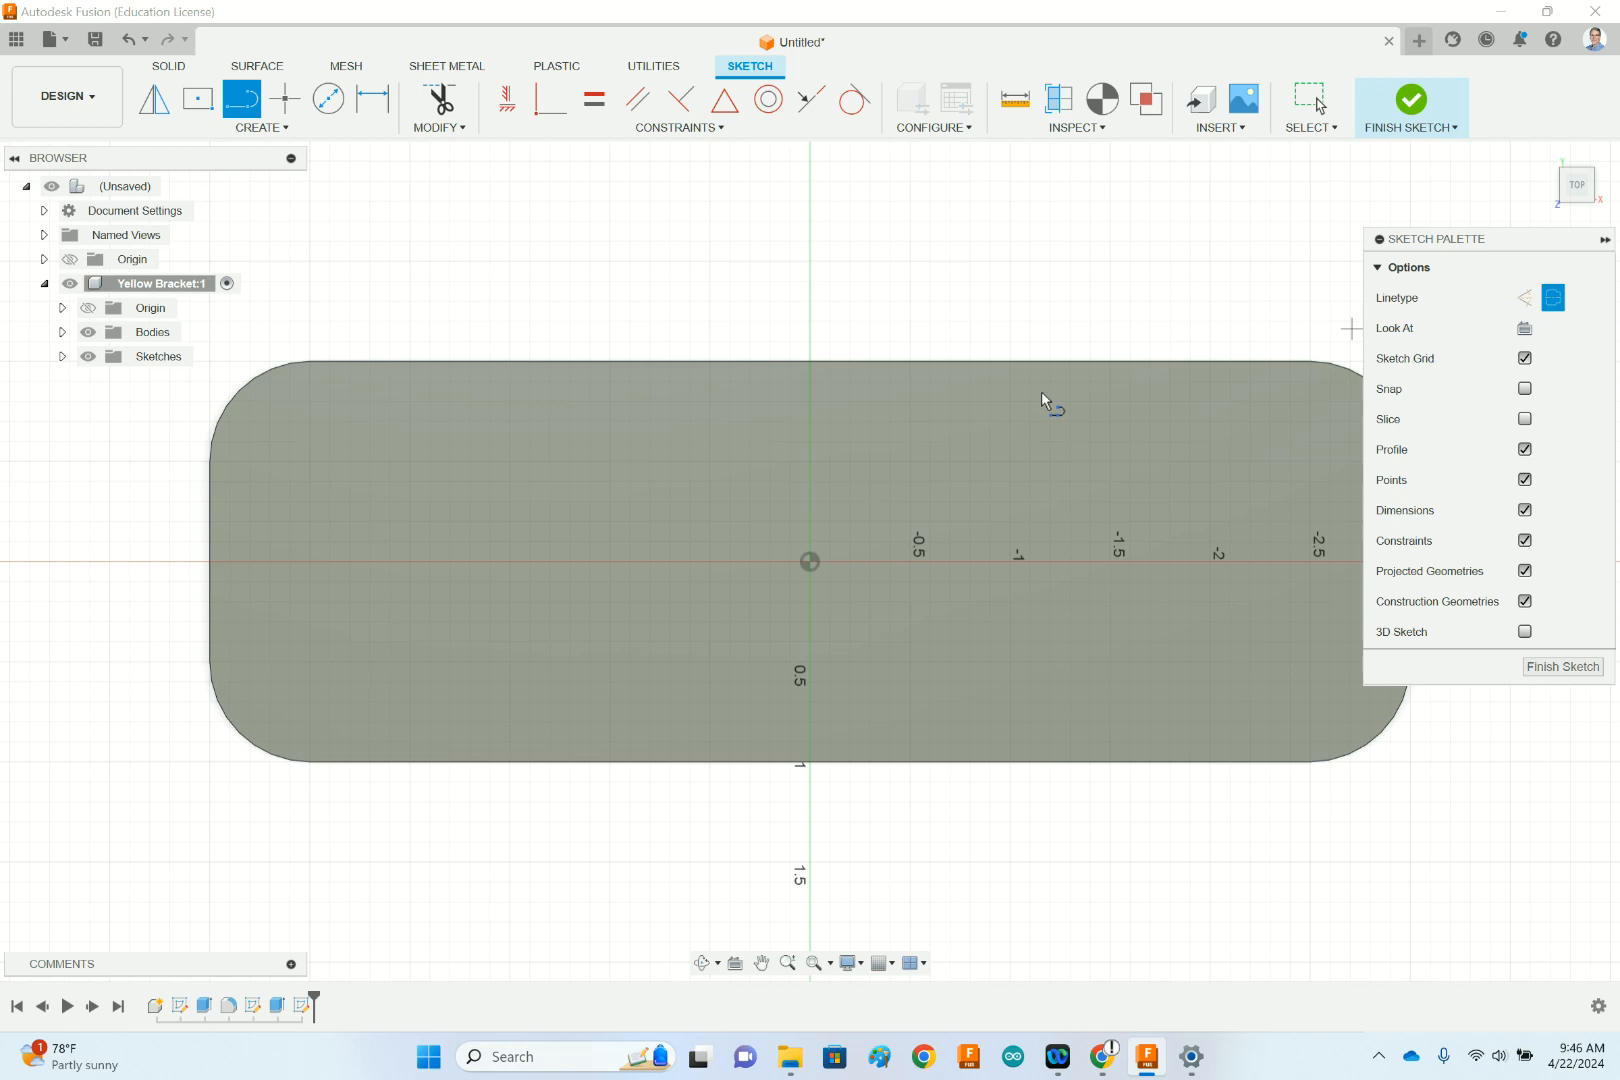
click(810, 562)
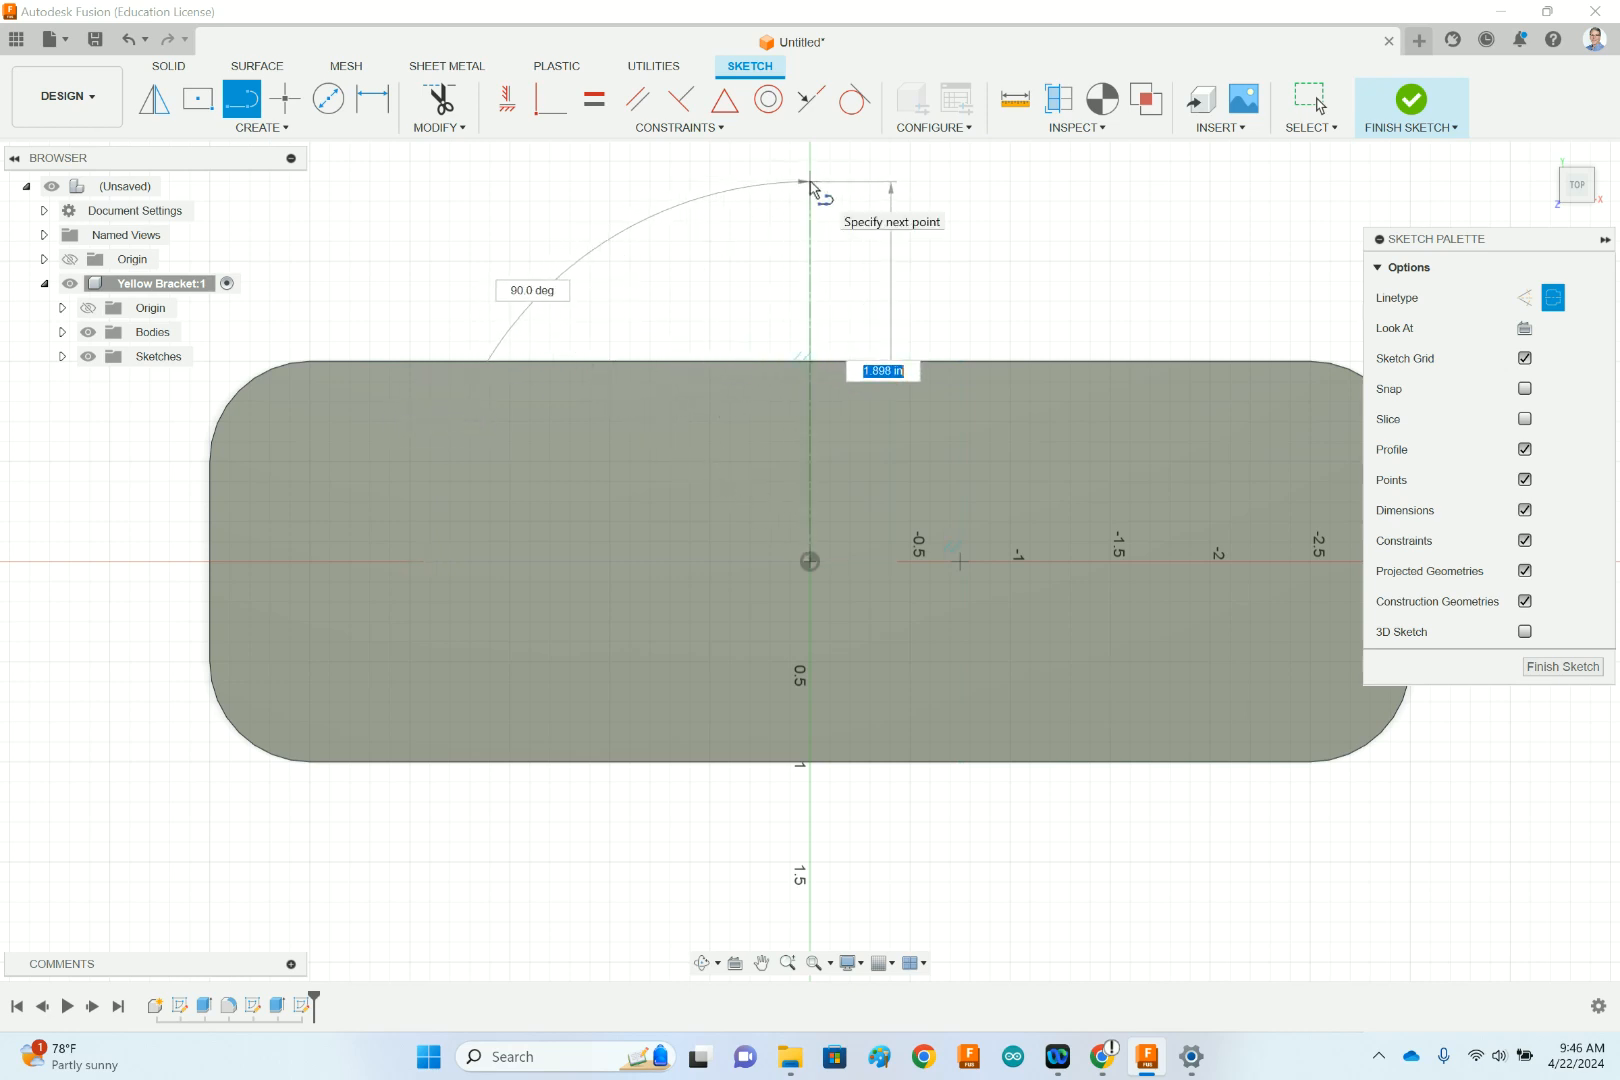
click(810, 181)
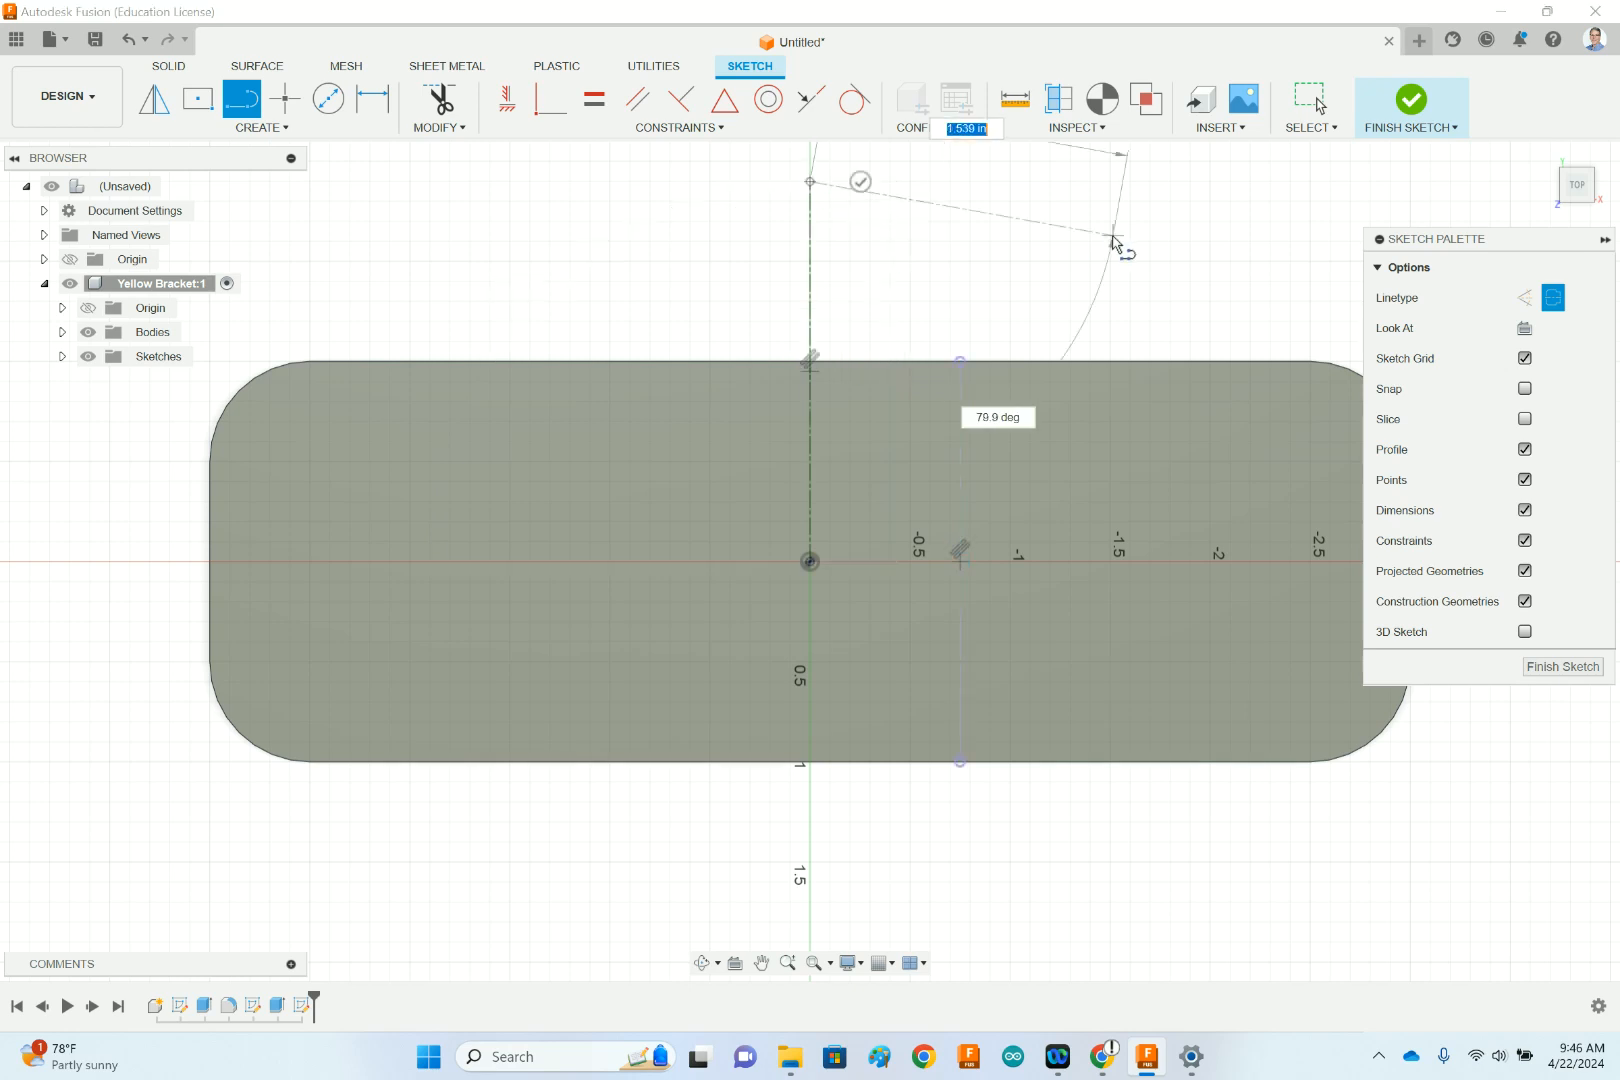
key(Escape)
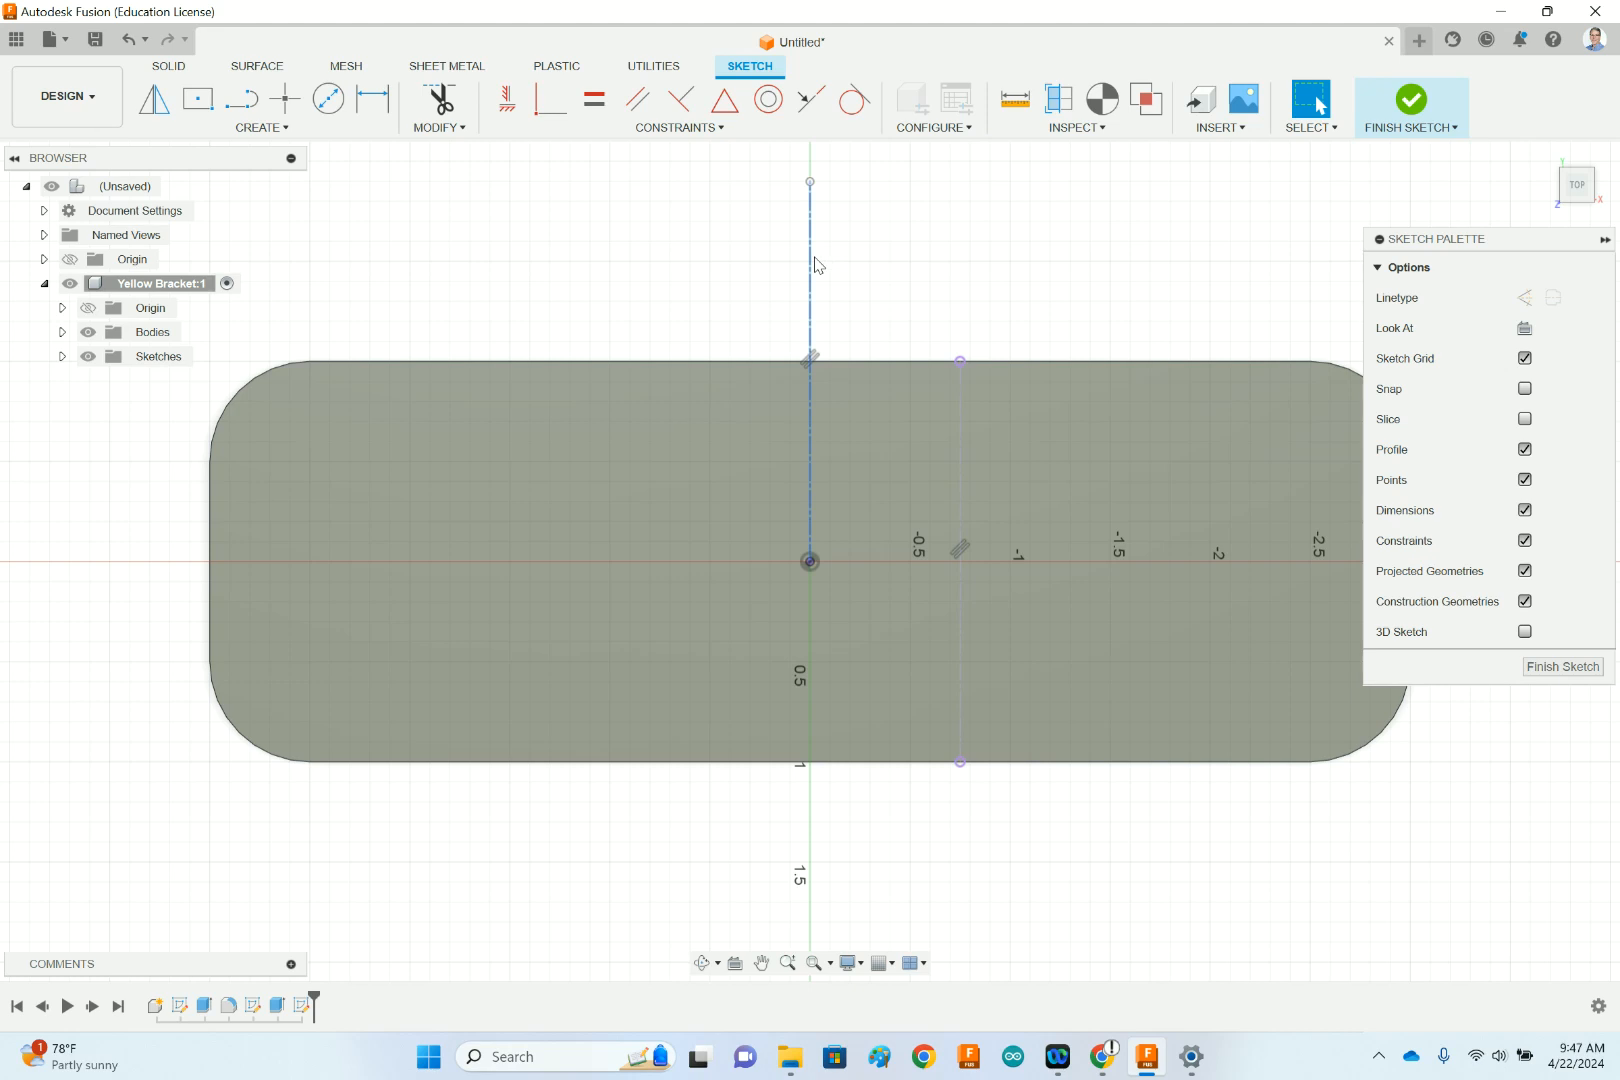
- Draw a 0.50 in diameter circle near the plate's upper-left corner, checking the hole size in the PDF drawing, and place its dimension label above the plate
click(328, 98)
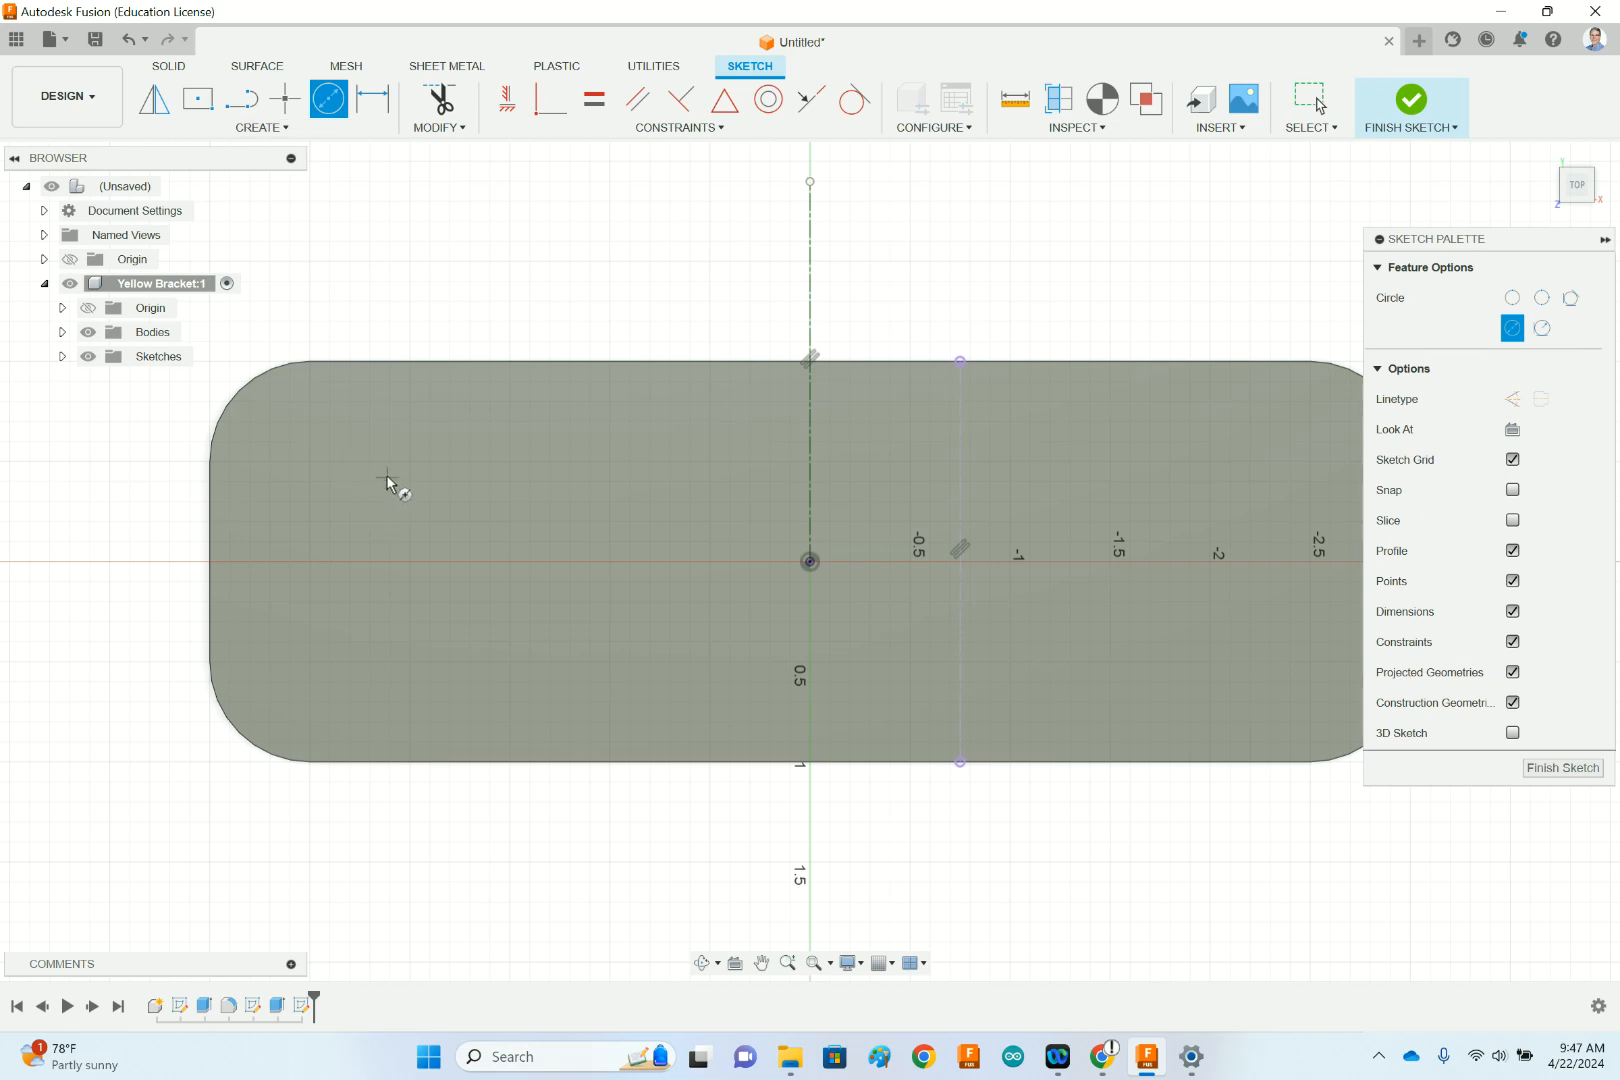
click(387, 477)
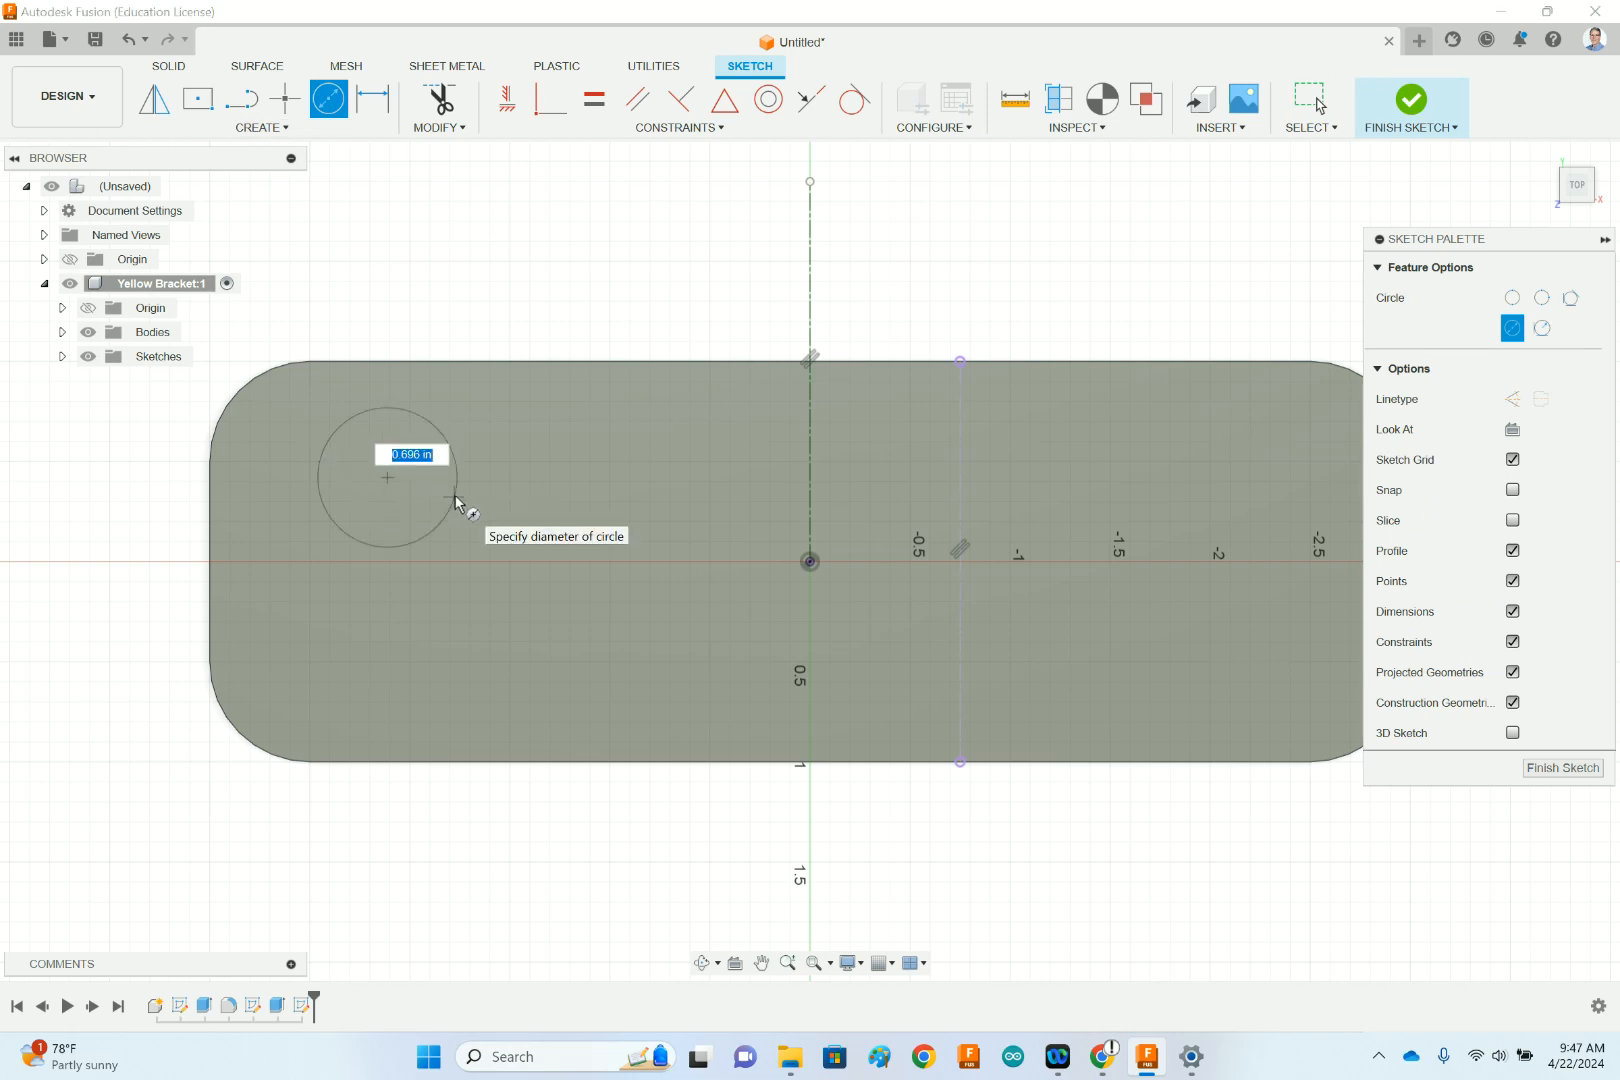
click(1112, 1070)
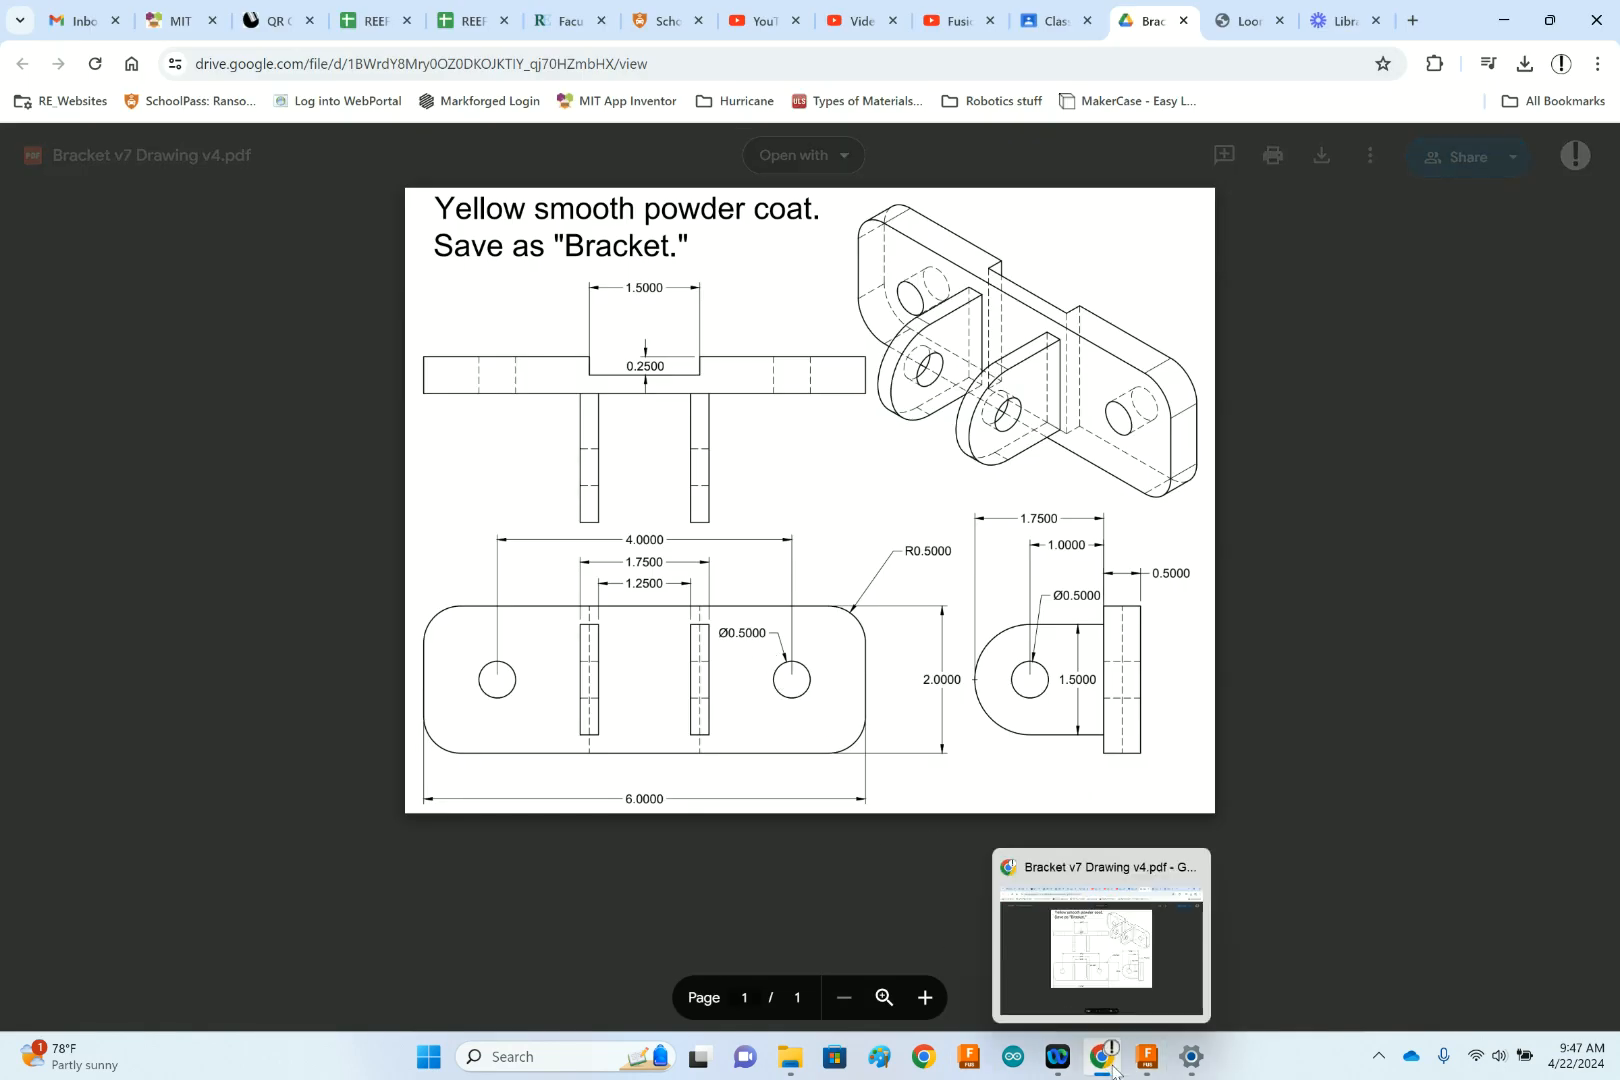
click(1147, 1056)
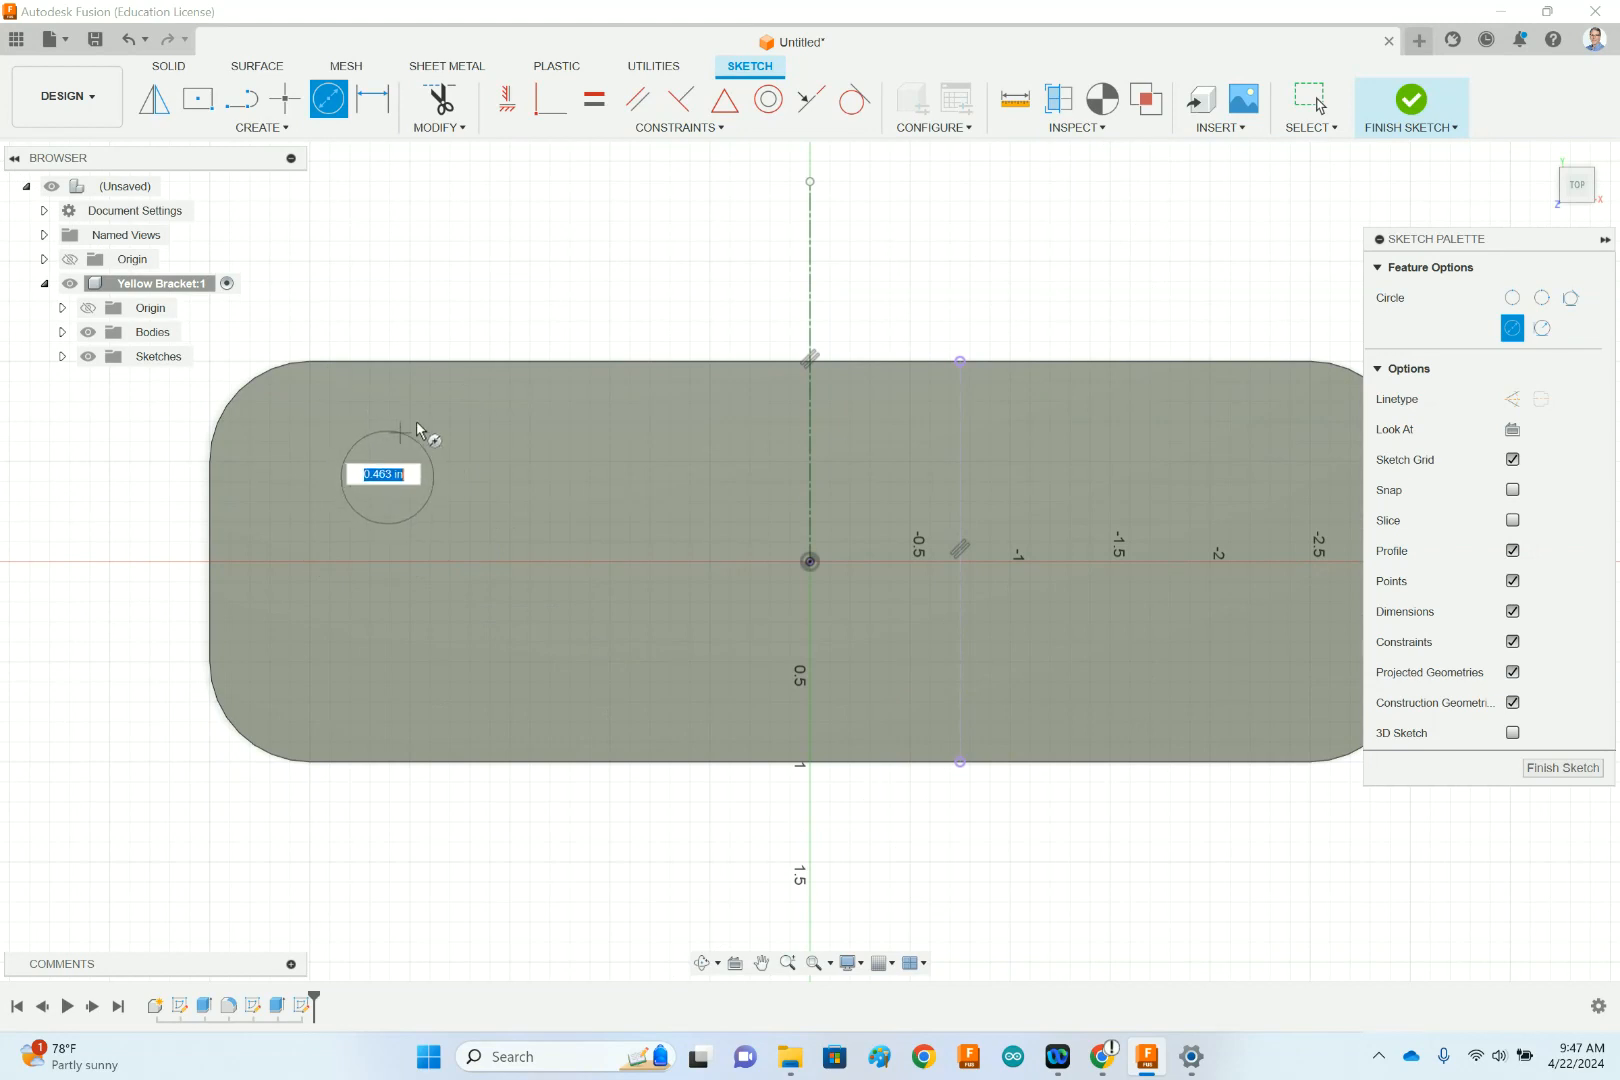
key(BackSpace)
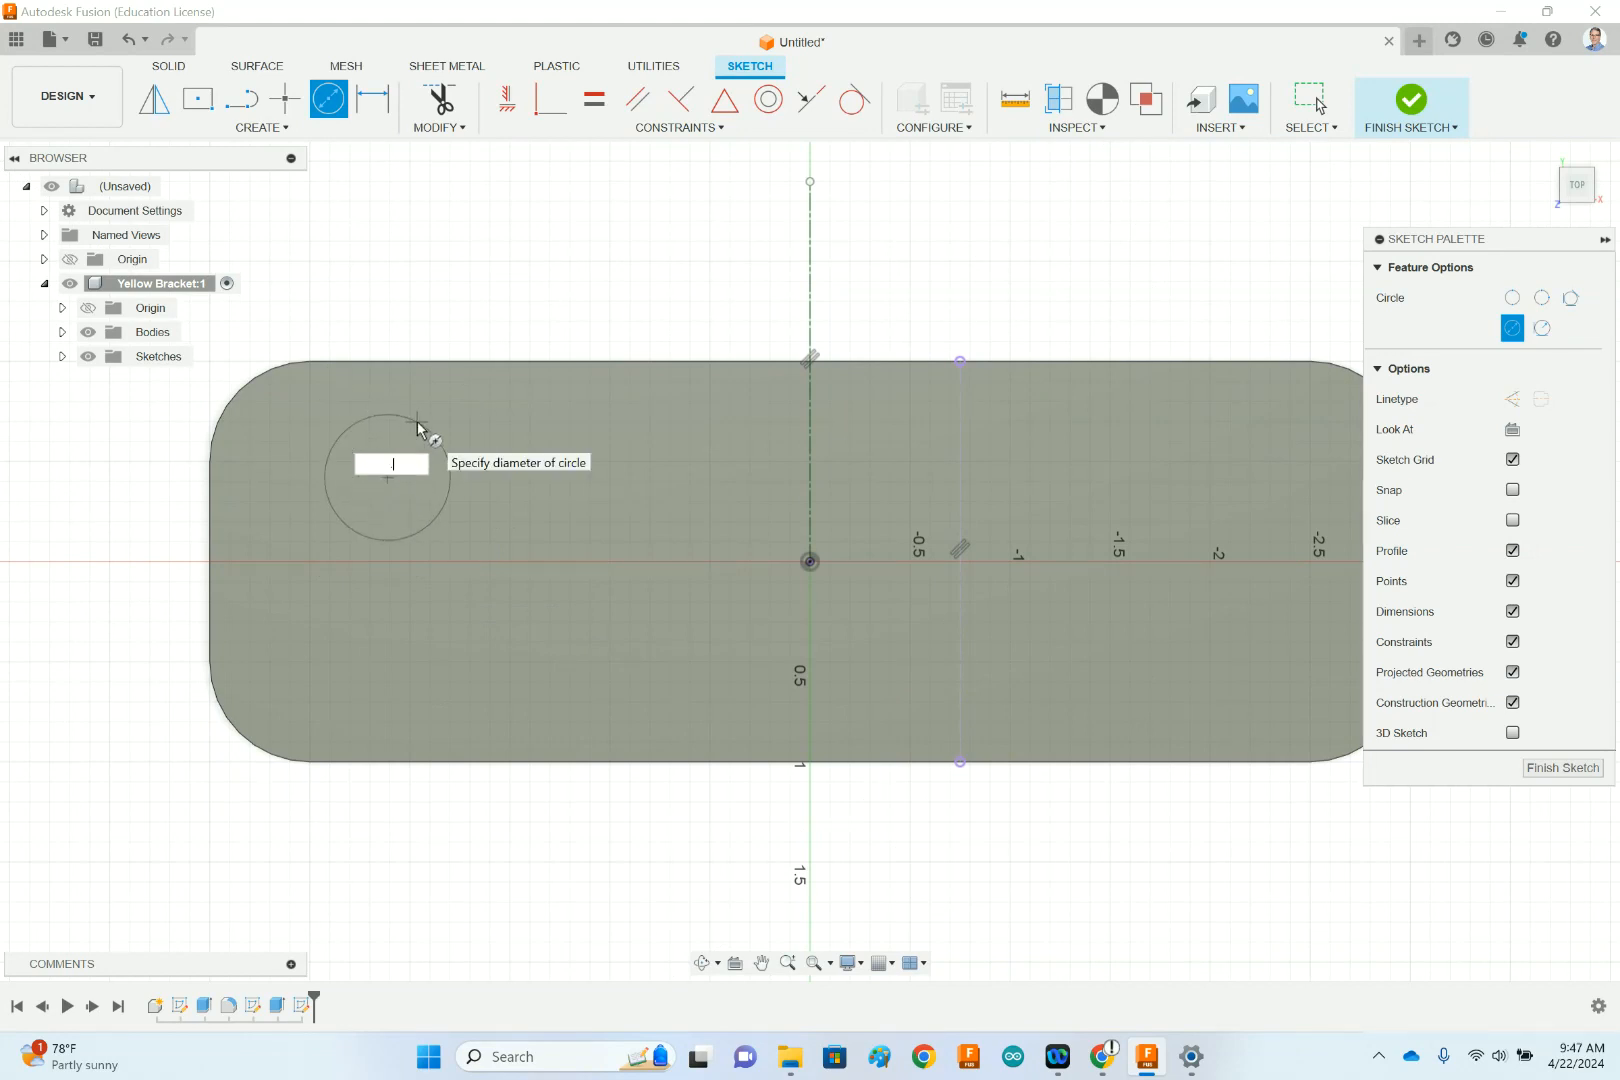
key(Tab)
key(Return)
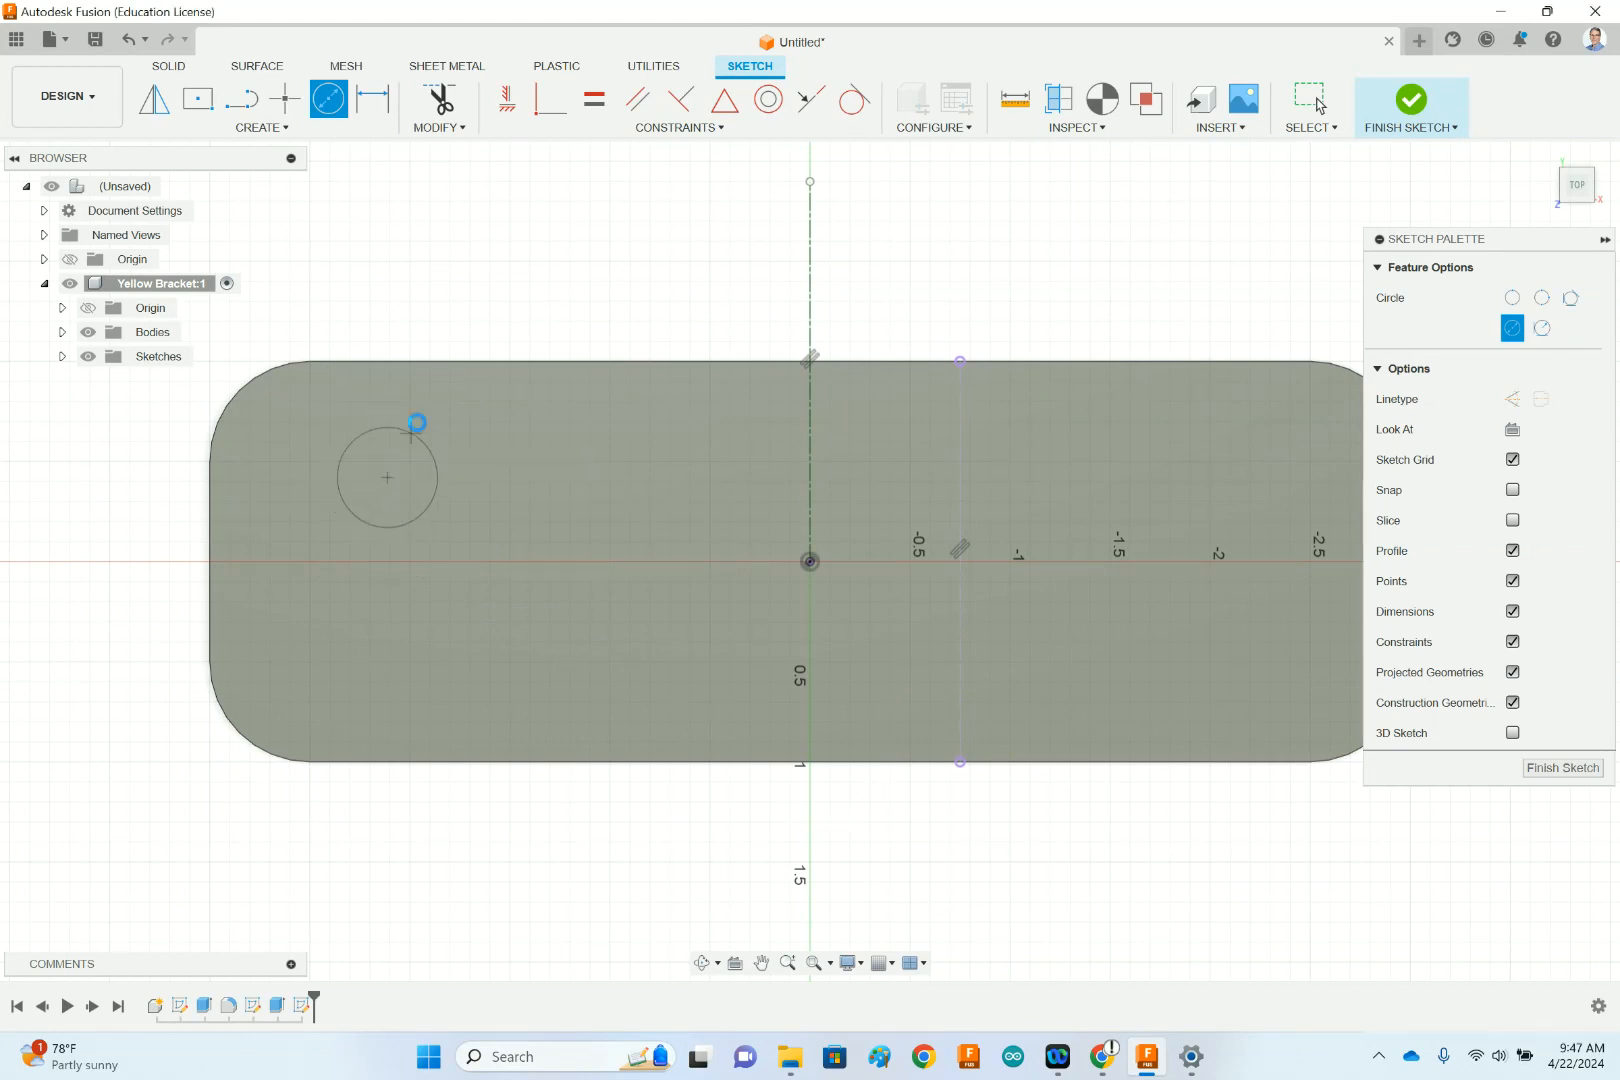
key(Escape)
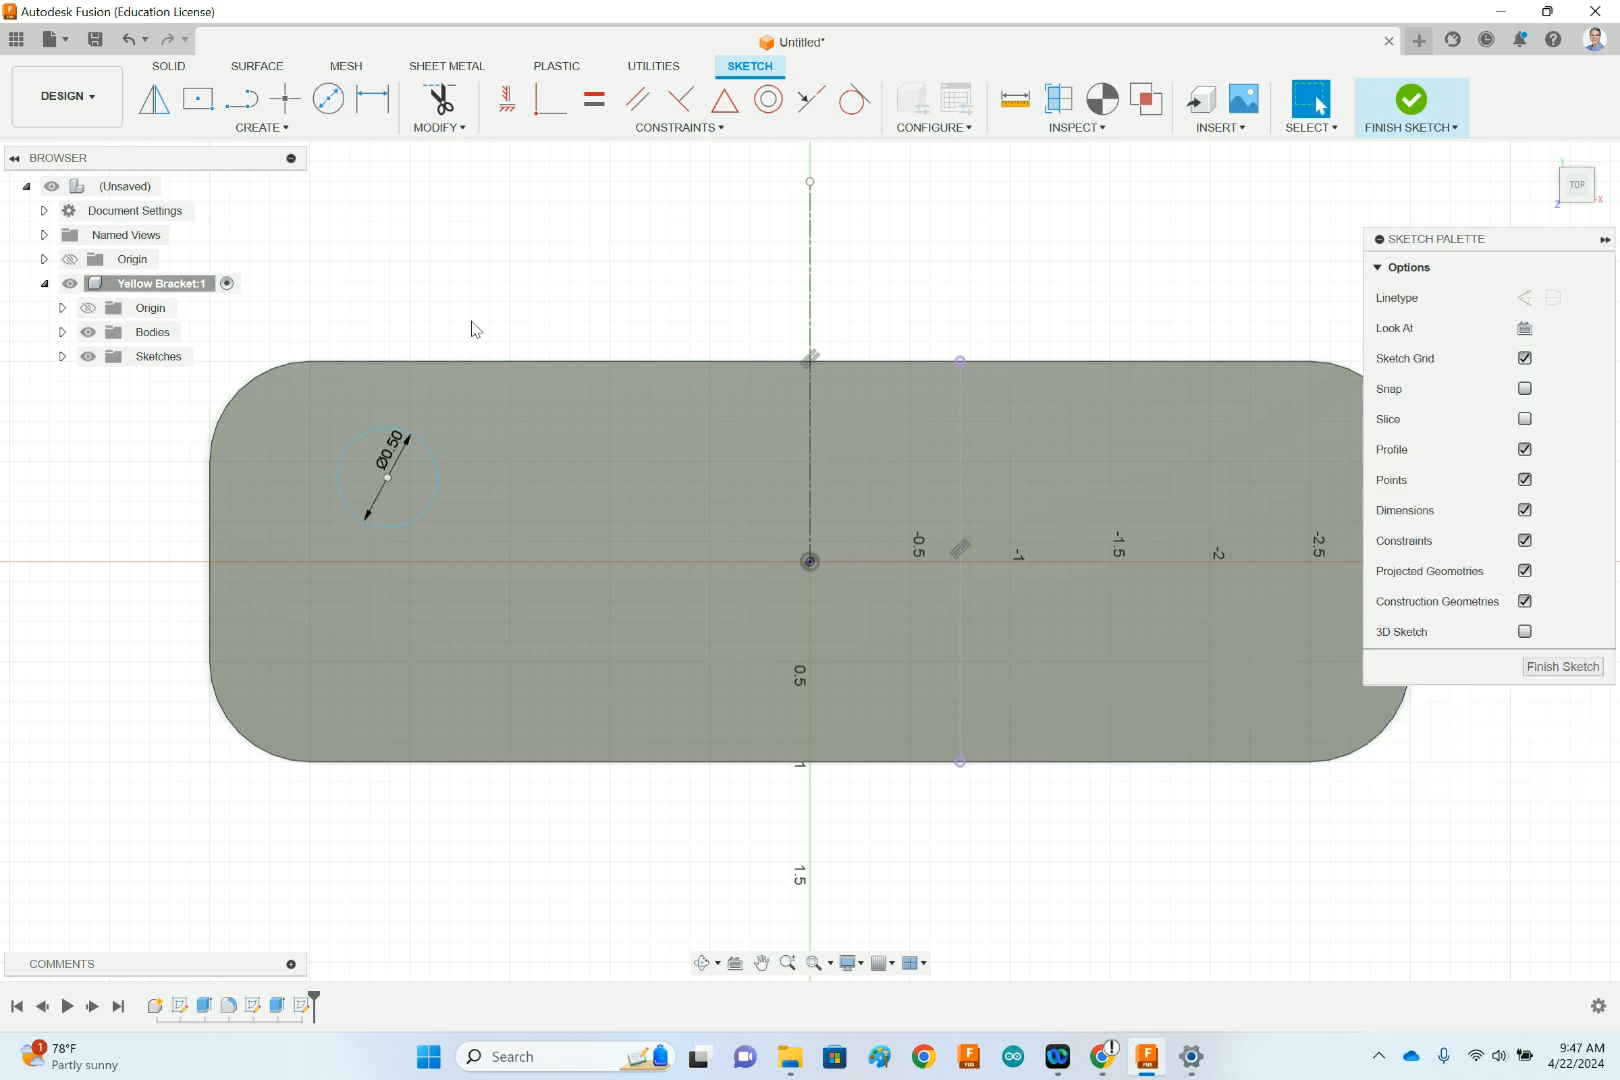
drag(405, 455, 303, 331)
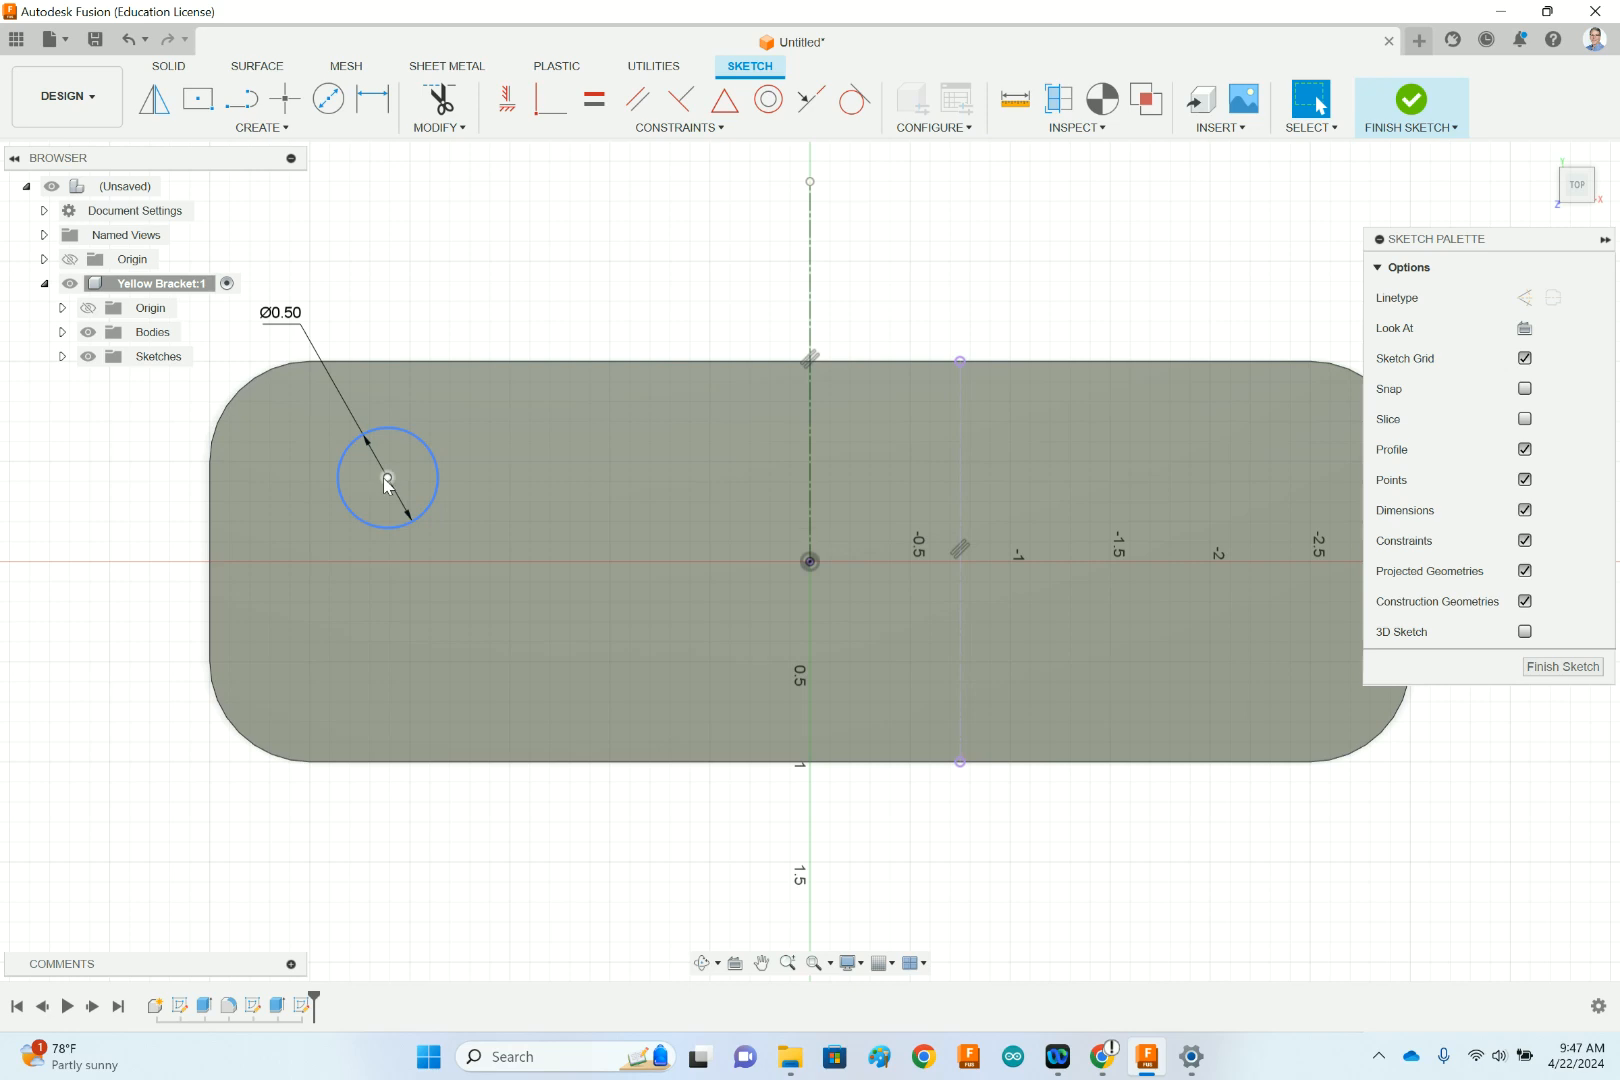
- Move the circle down beside the horizontal axis and apply a Horizontal/Vertical constraint between its center and the origin
mouse_move(388, 482)
mouse_down()
mouse_move(371, 570)
mouse_move(391, 563)
mouse_up()
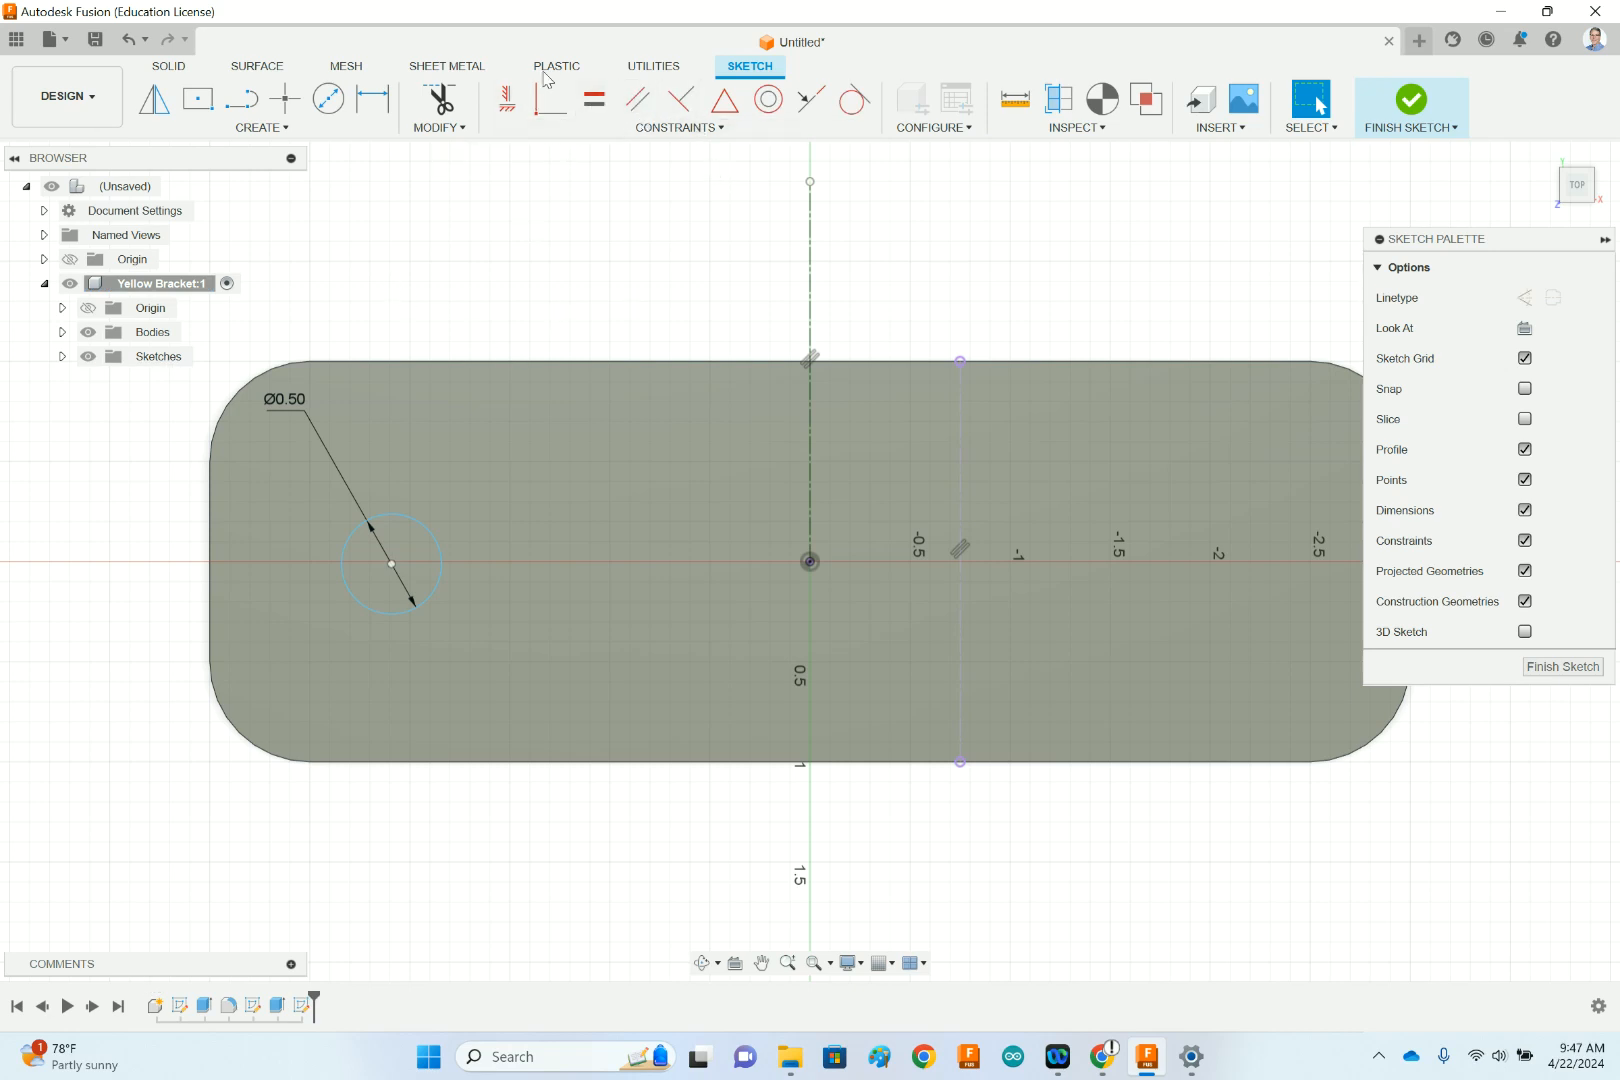
click(507, 110)
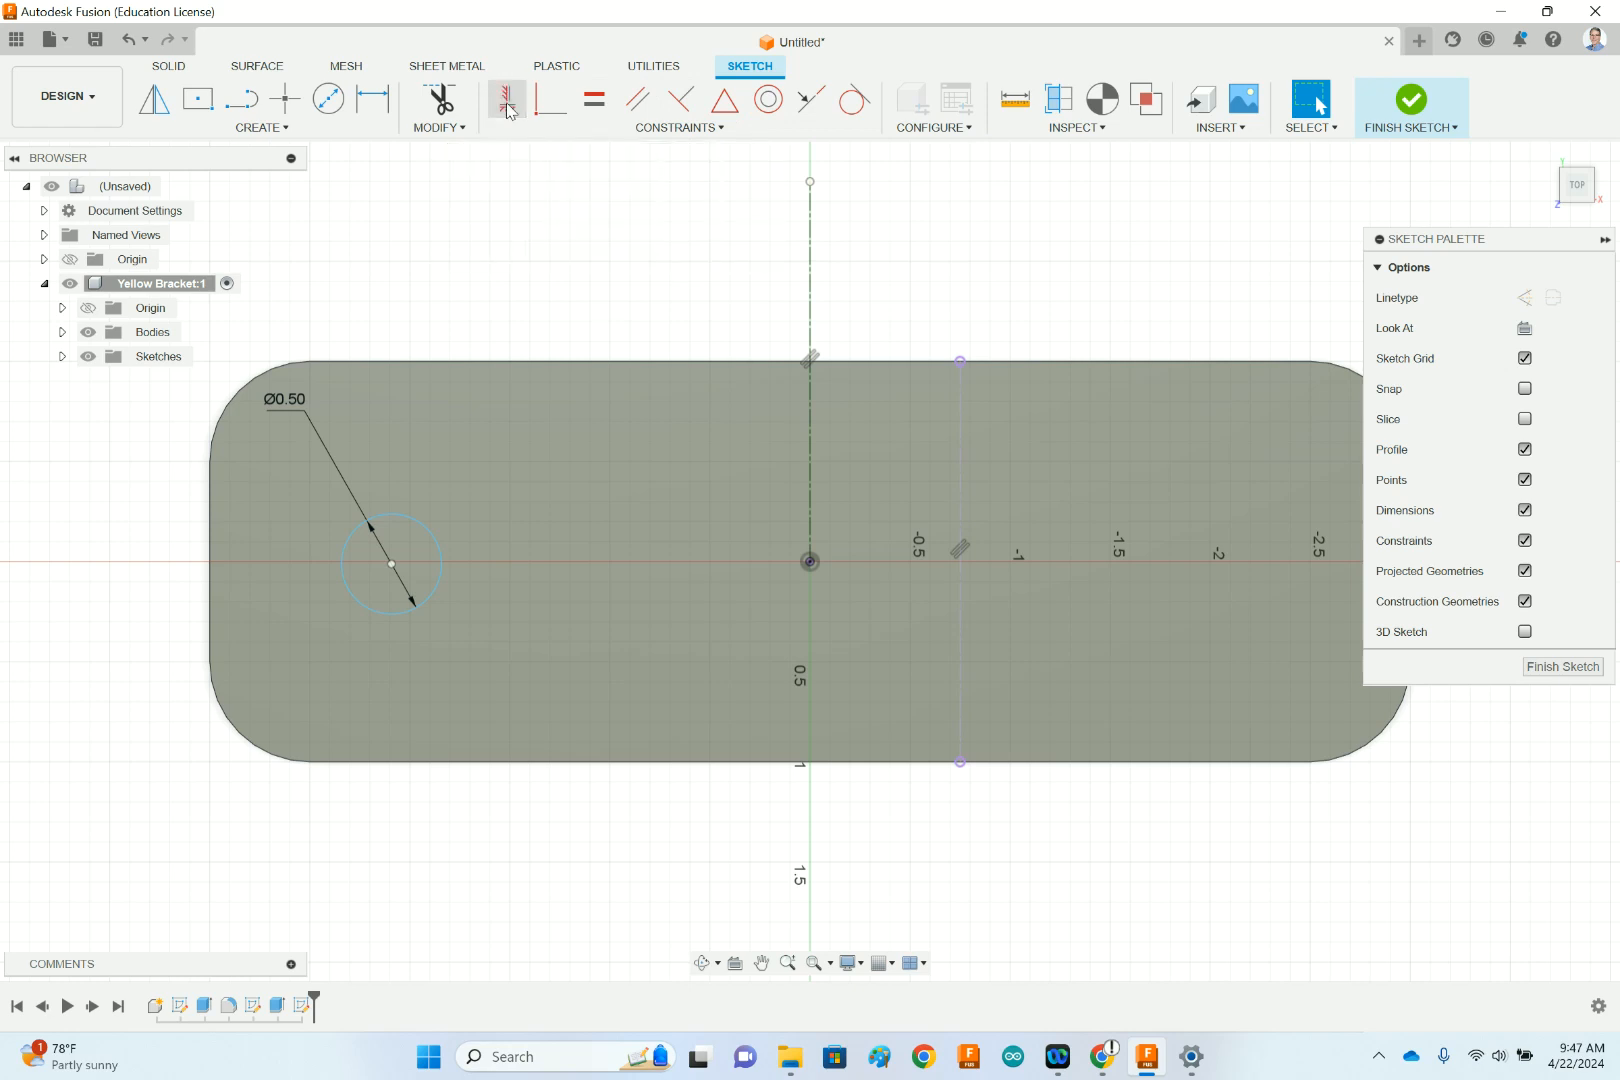
click(392, 565)
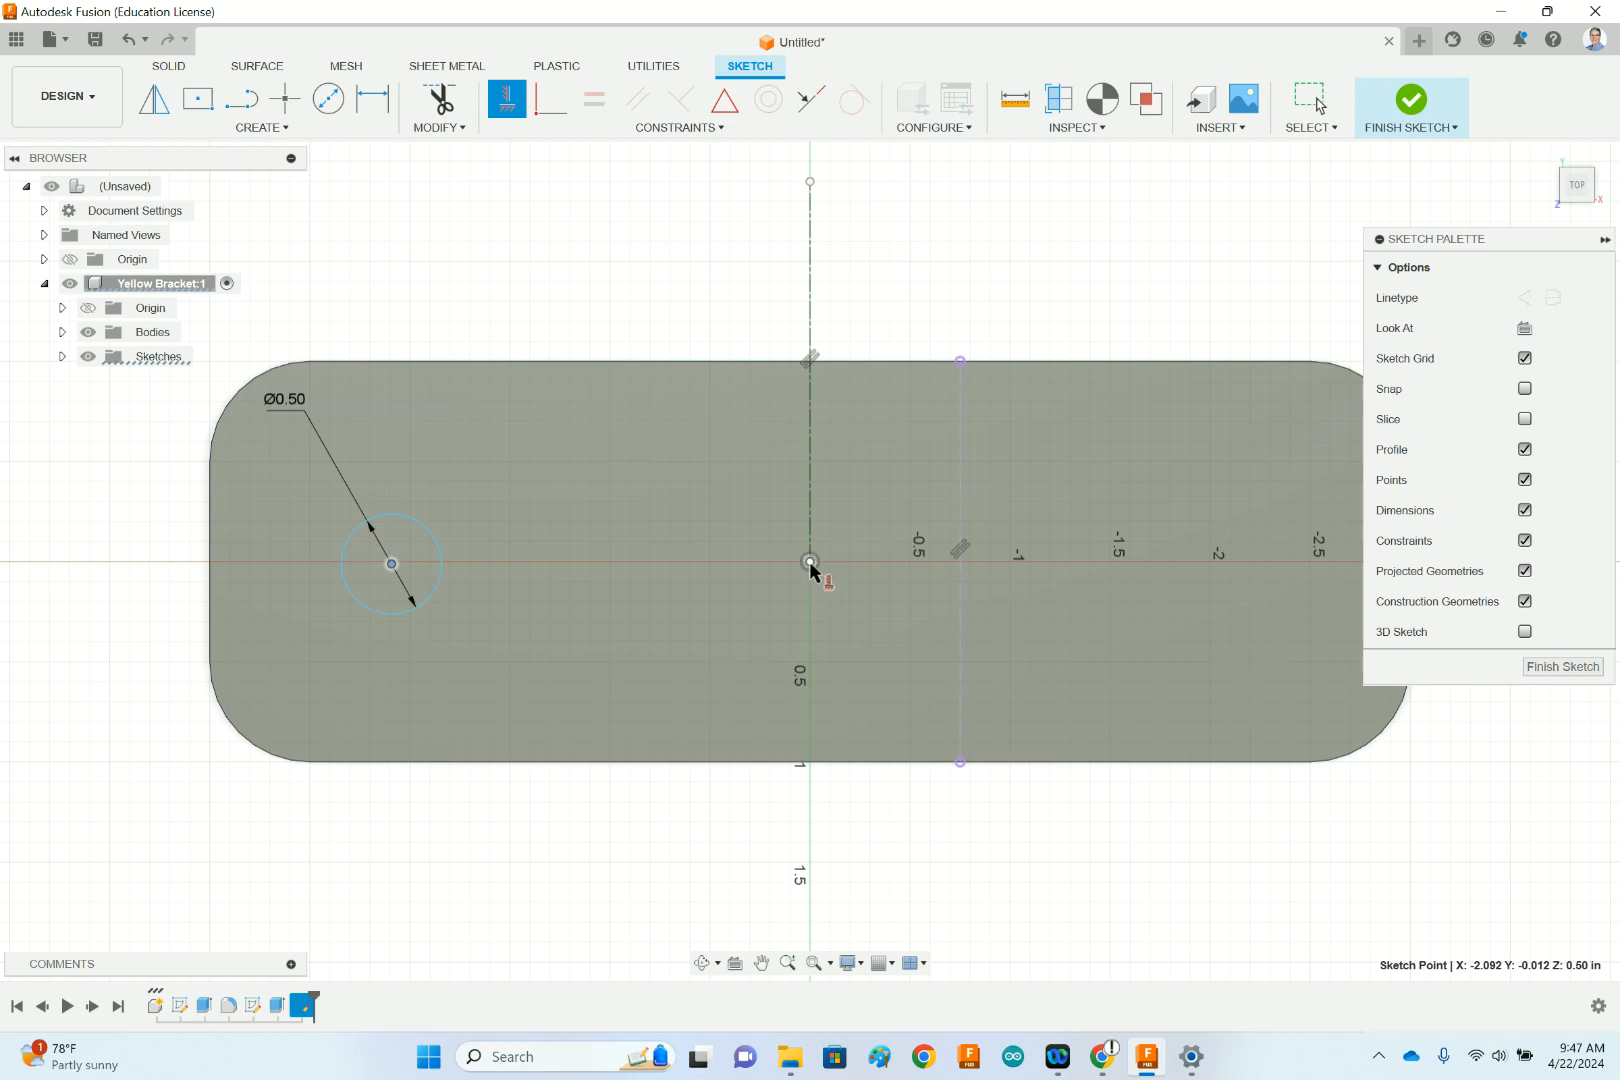
click(810, 563)
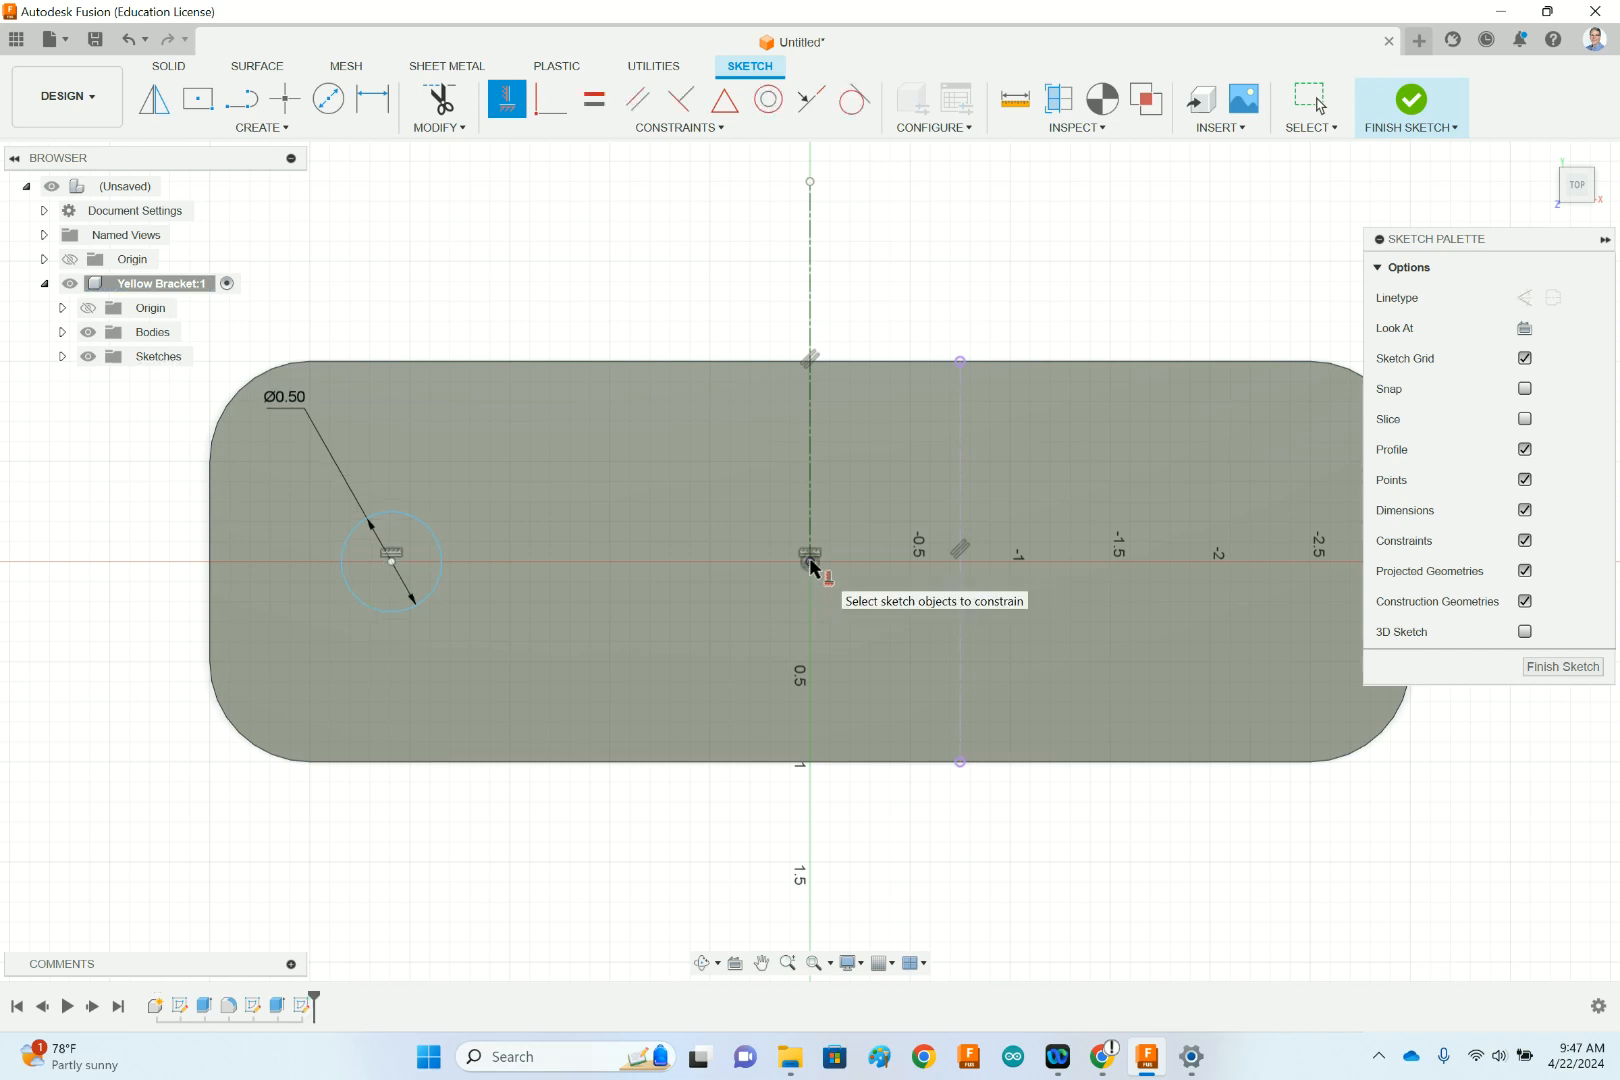
key(Escape)
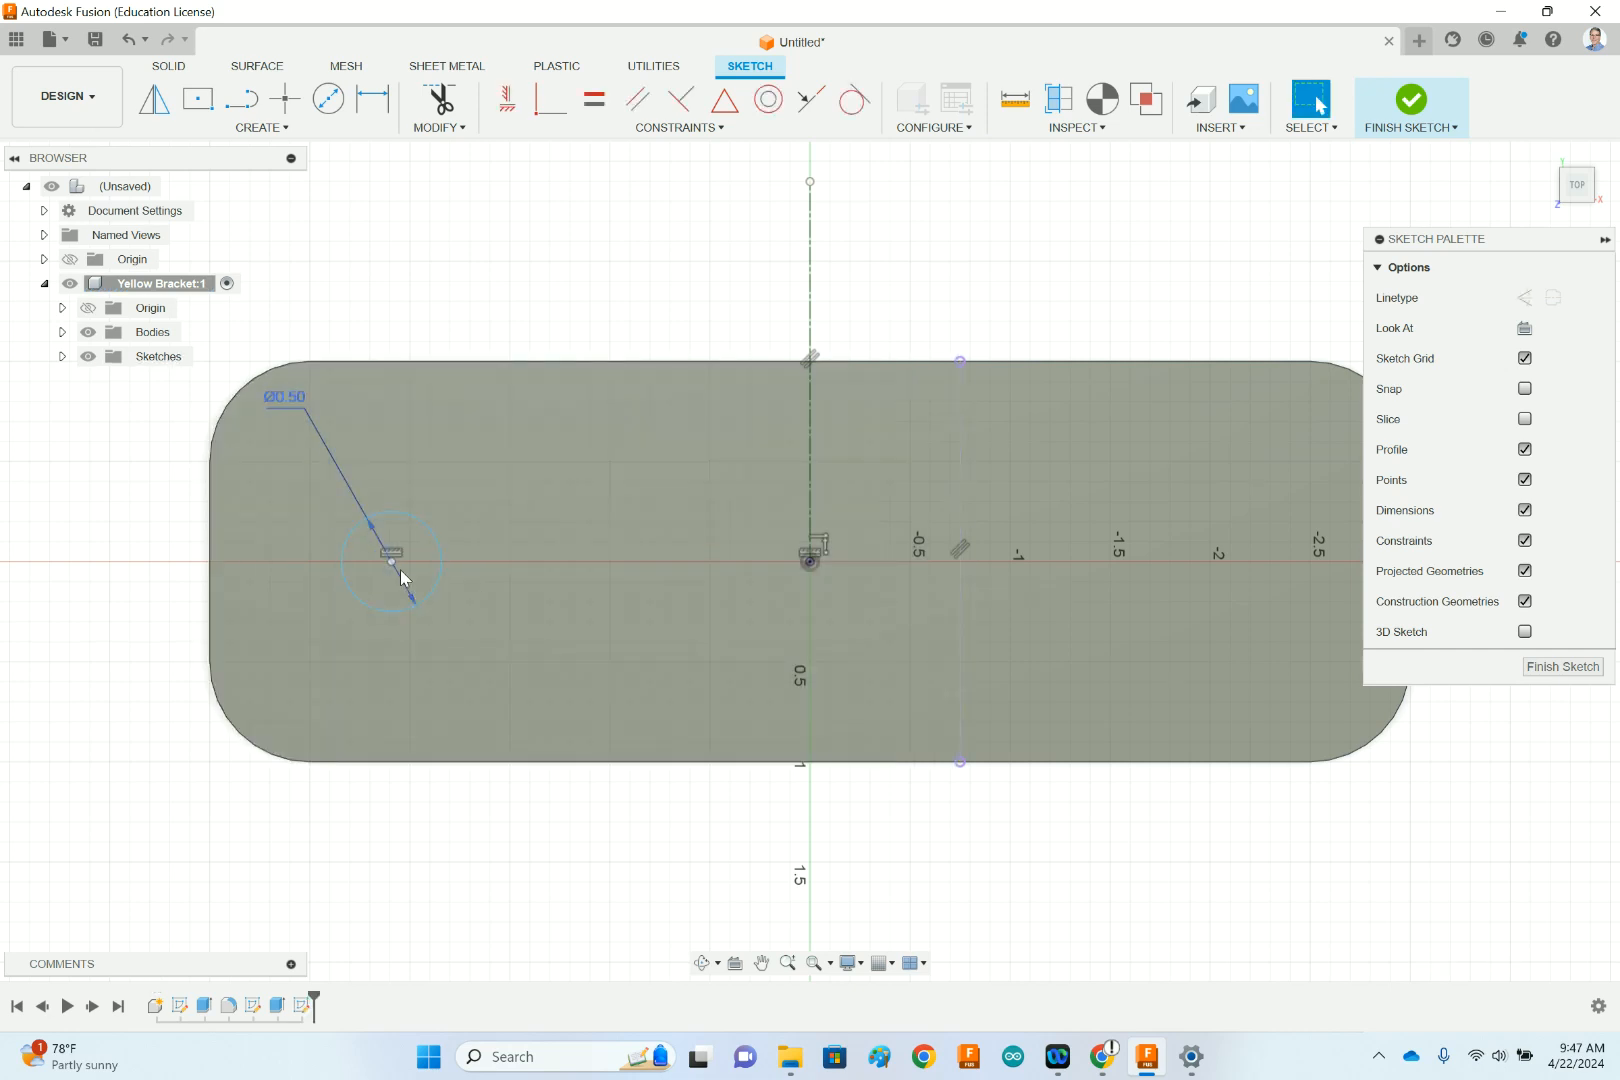
- Slide the circle to about 1.6 in from the origin with its diameter label above the plate, and check the hole spacing in the PDF drawing
drag(392, 565, 294, 521)
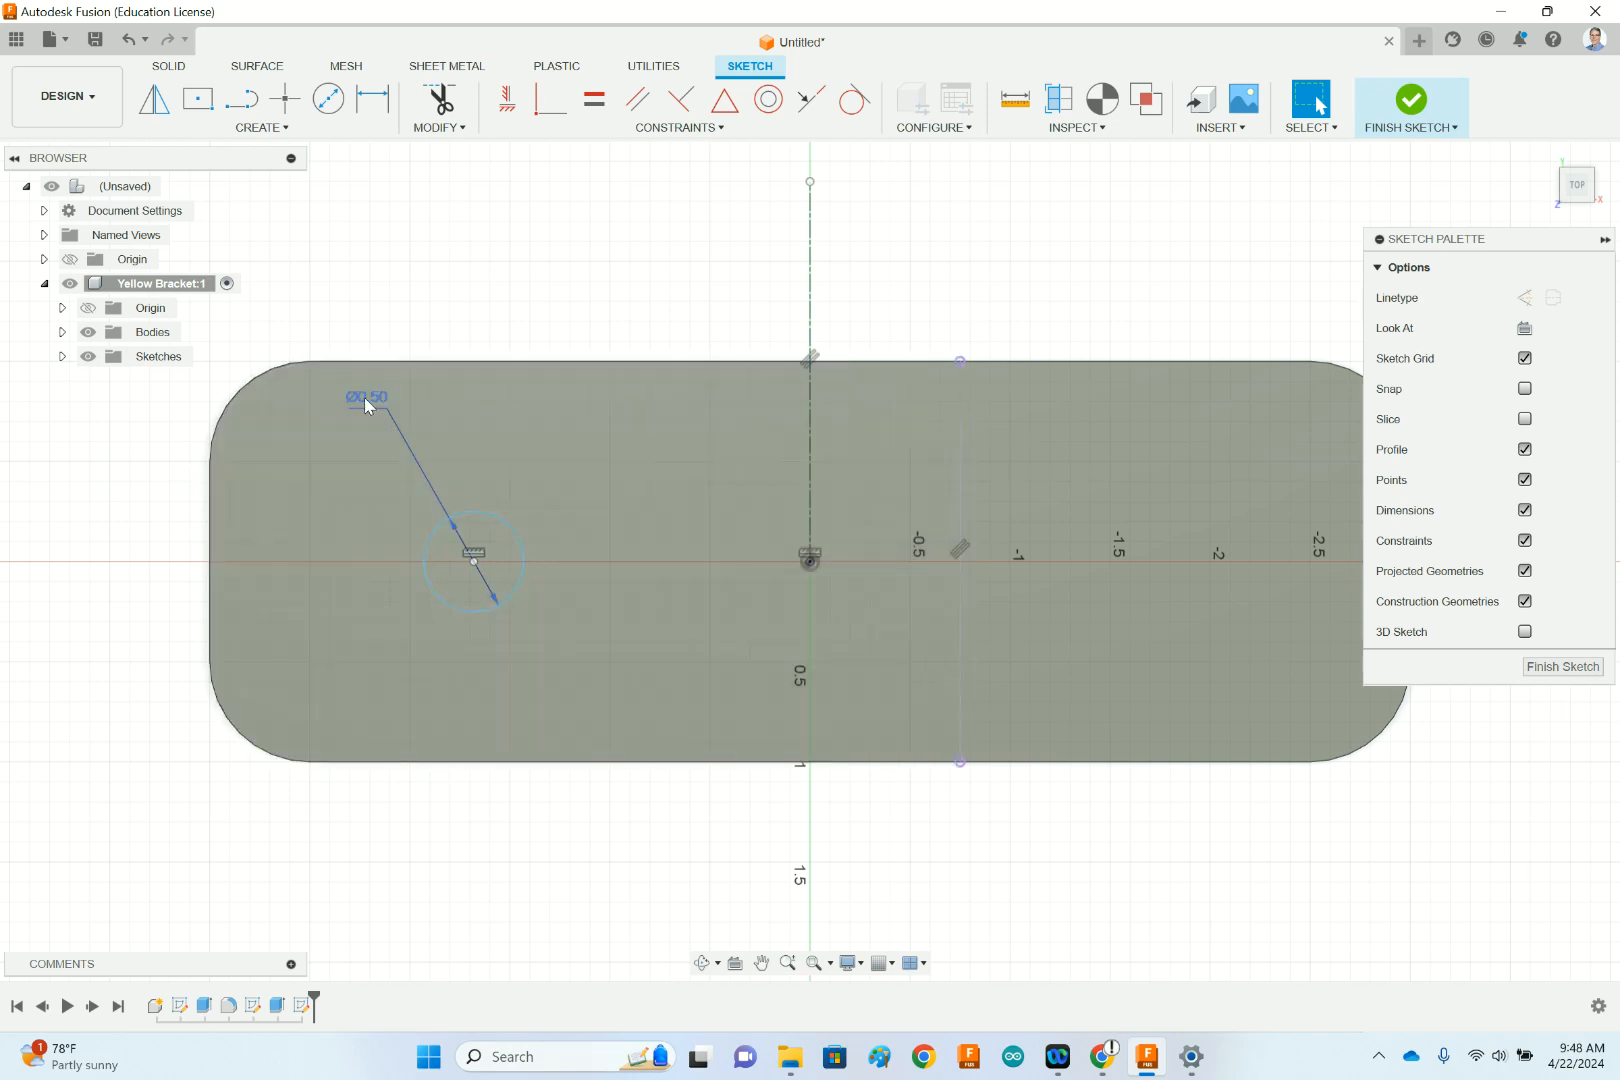
drag(364, 397, 339, 322)
mouse_move(487, 570)
mouse_down()
mouse_move(548, 570)
mouse_move(391, 577)
mouse_move(483, 528)
mouse_move(463, 537)
mouse_up()
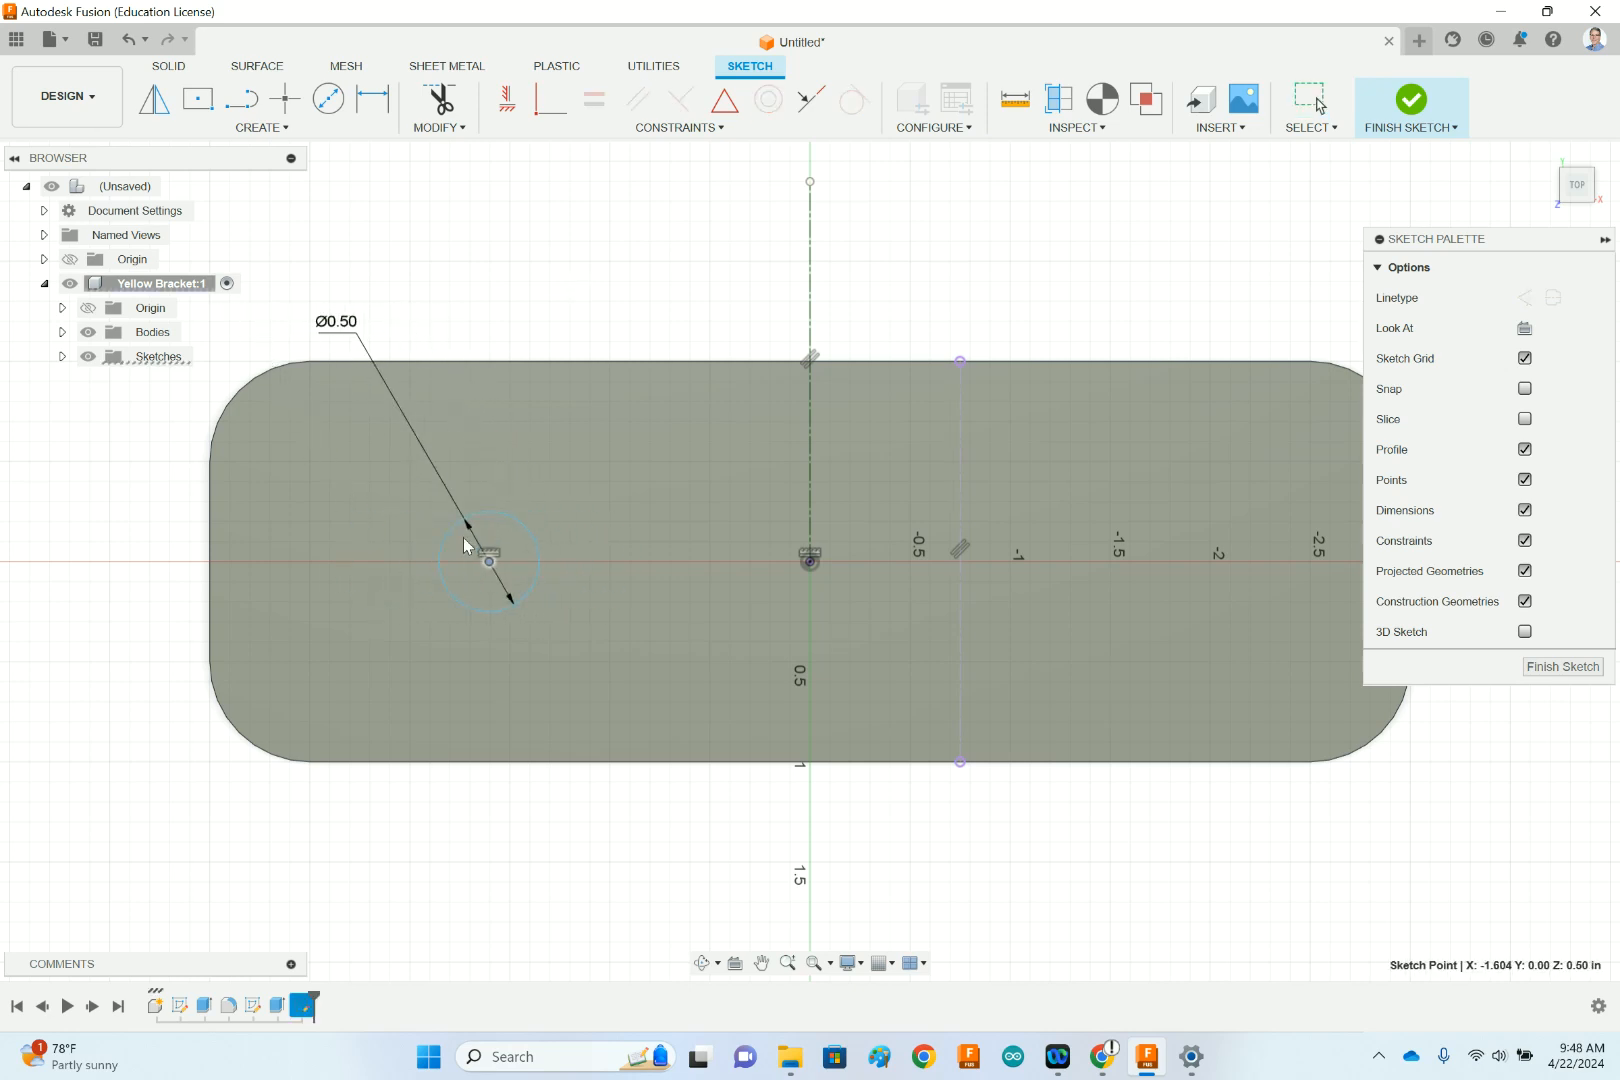
click(1104, 1062)
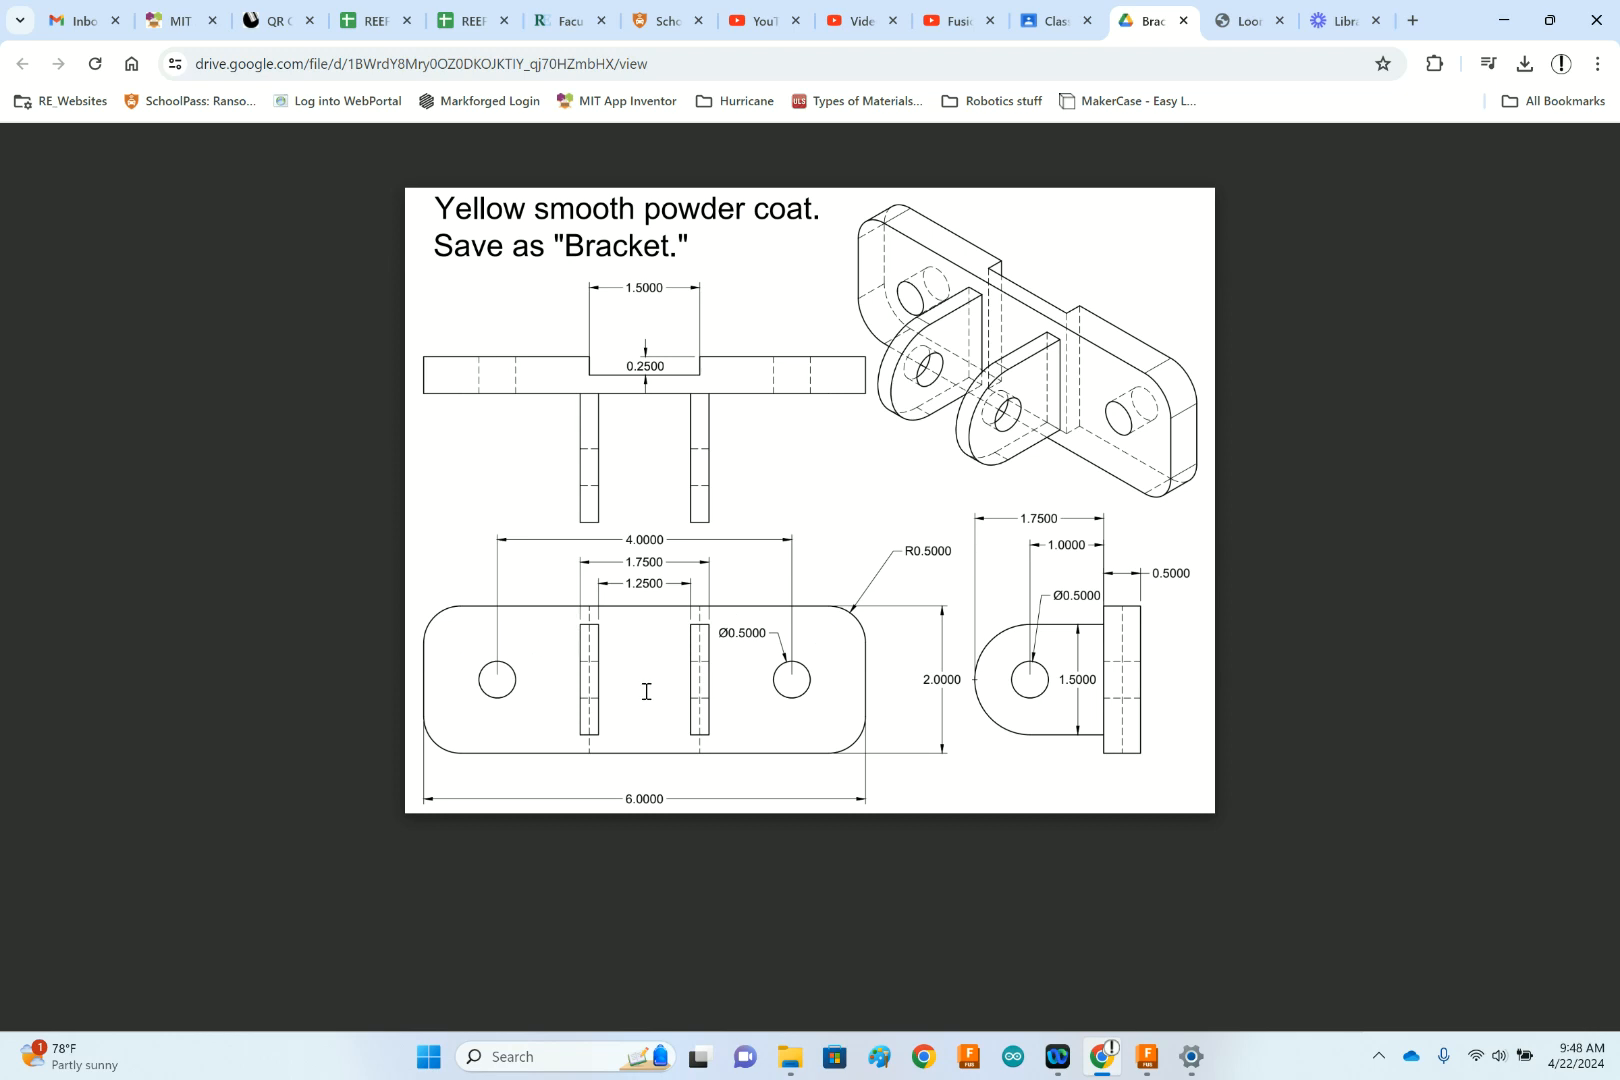
click(1146, 1056)
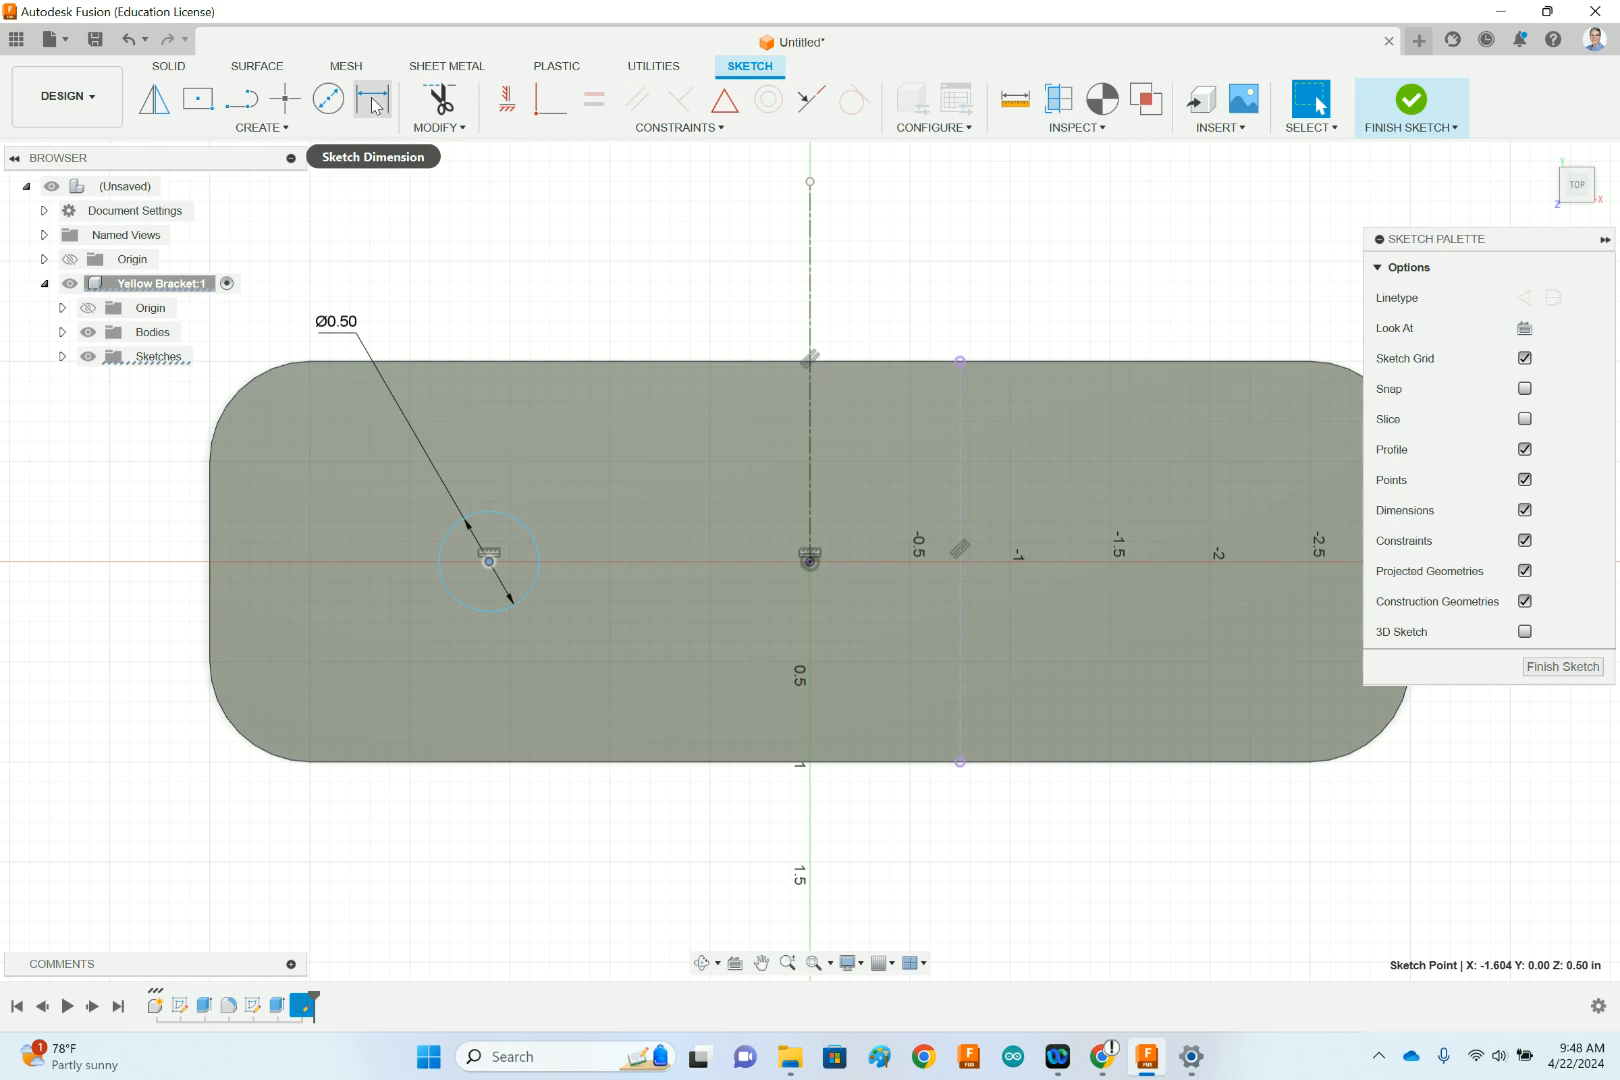
click(374, 102)
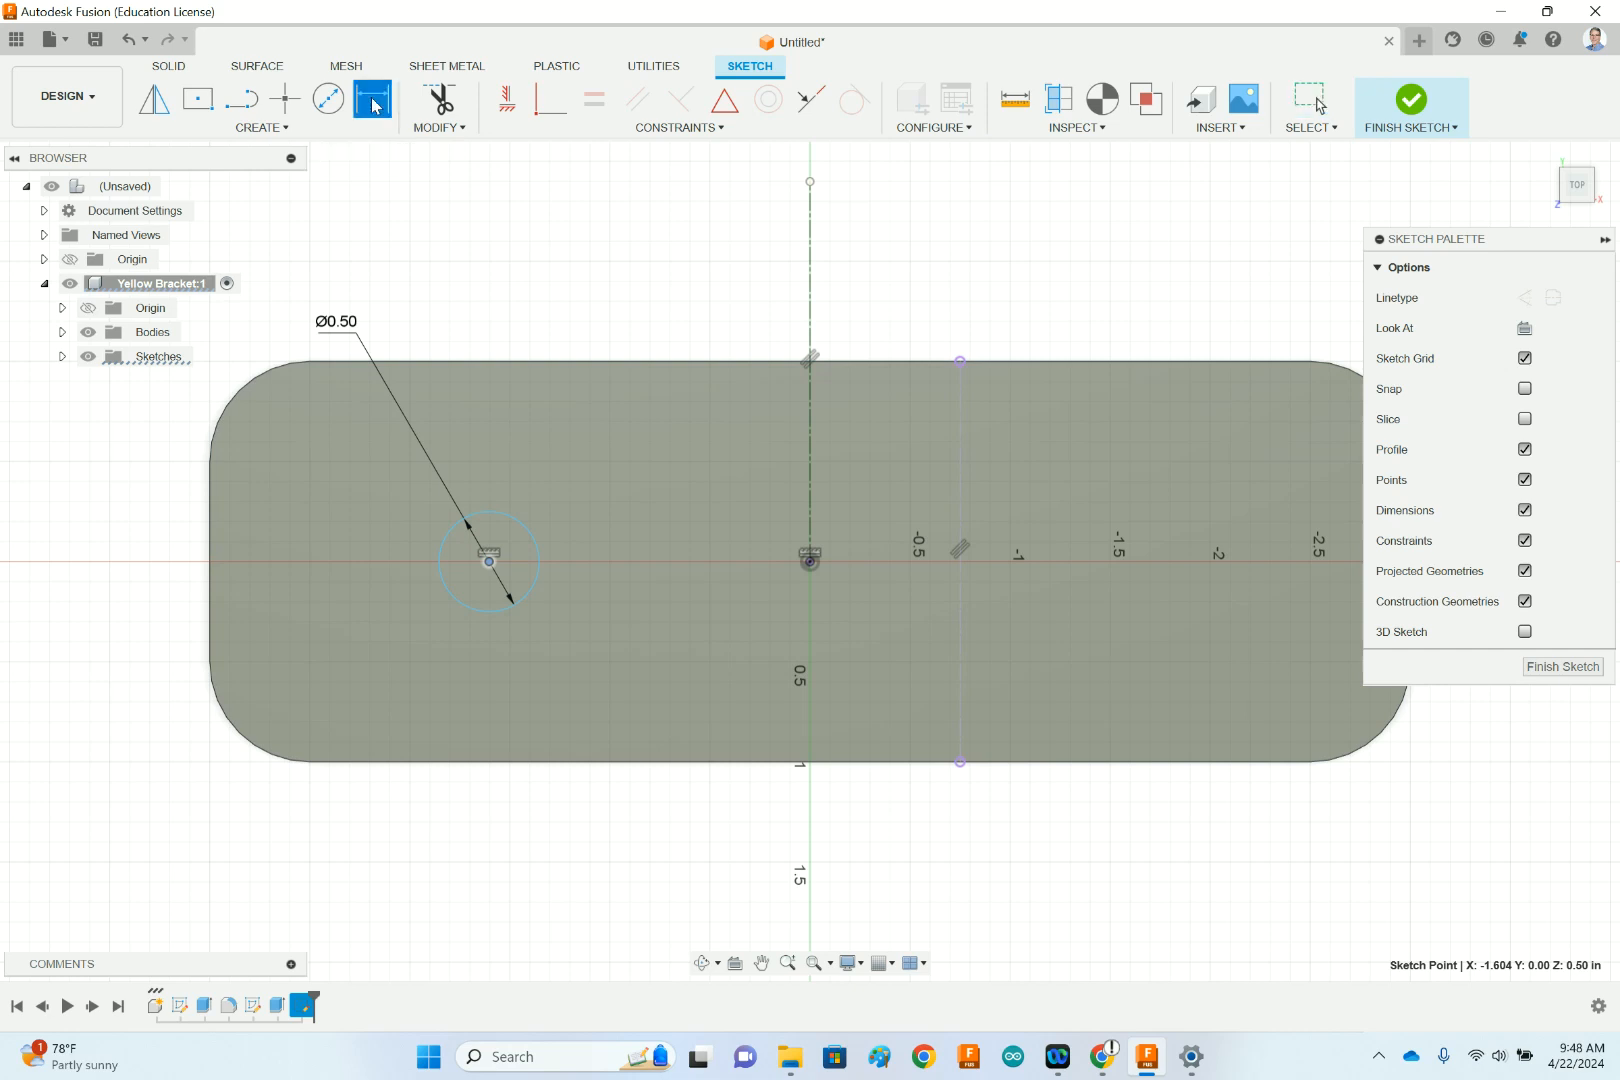
click(813, 284)
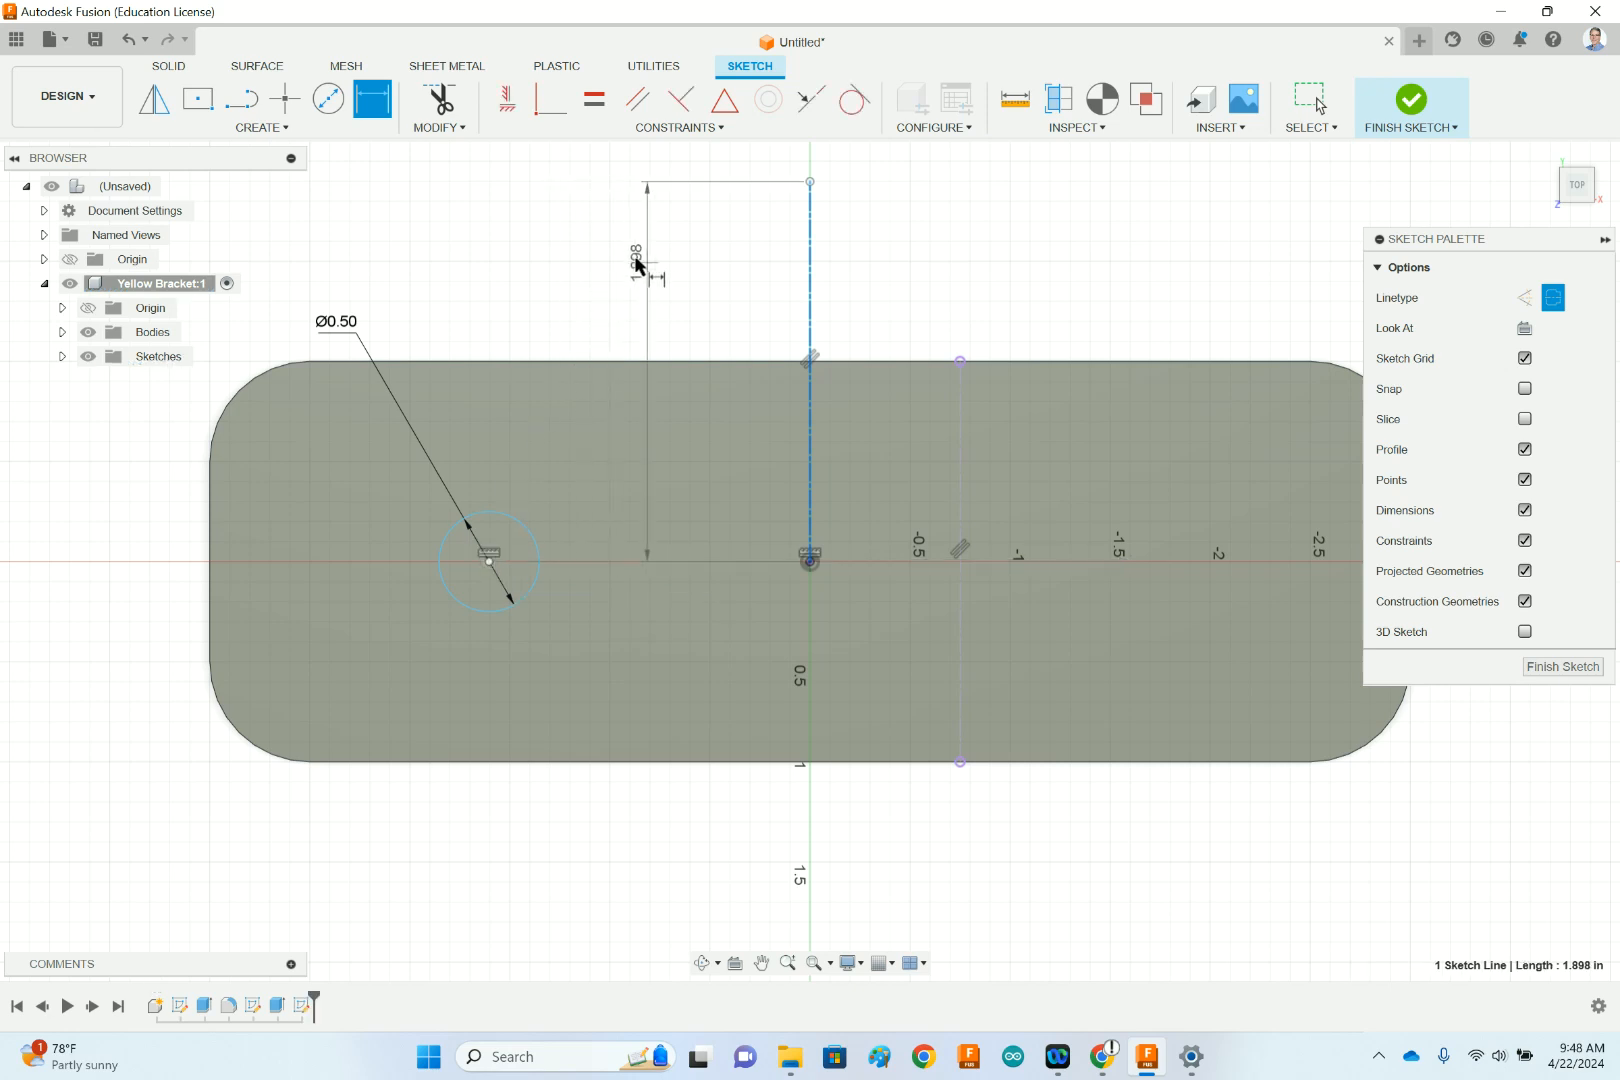
key(Escape)
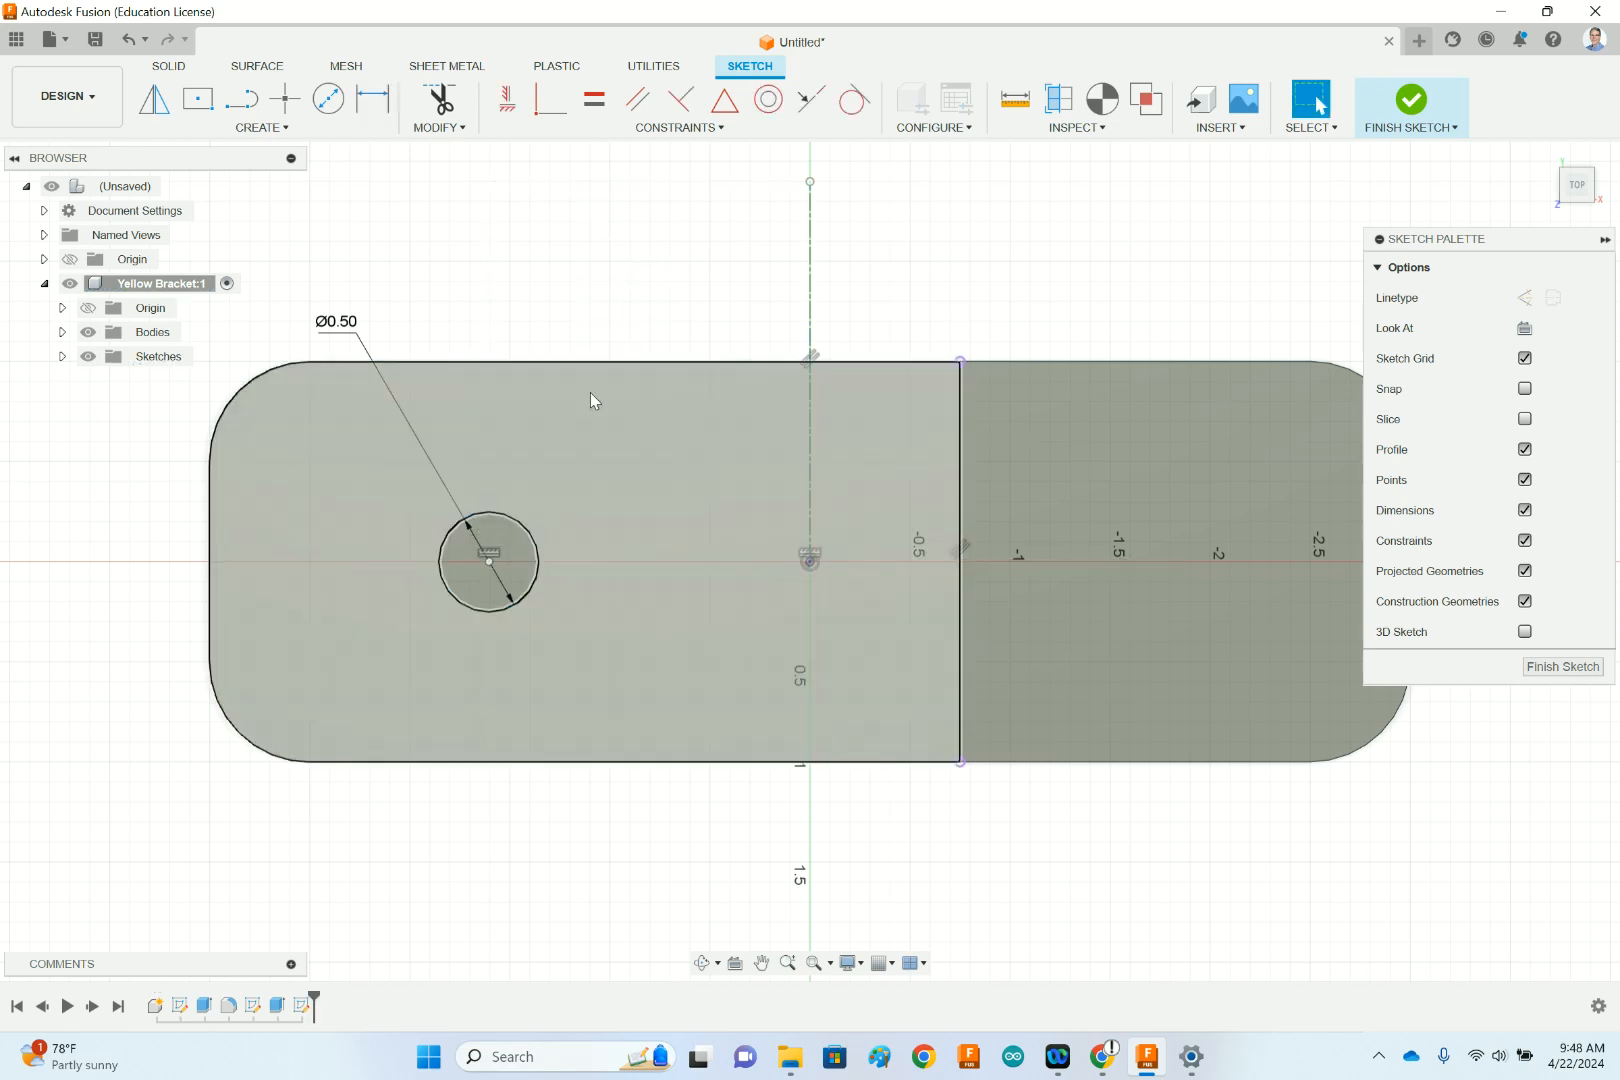
- Dimension the circle's center across the vertical construction line as a 4 in diameter, rechecking the hole spacing in the PDF drawing
click(384, 100)
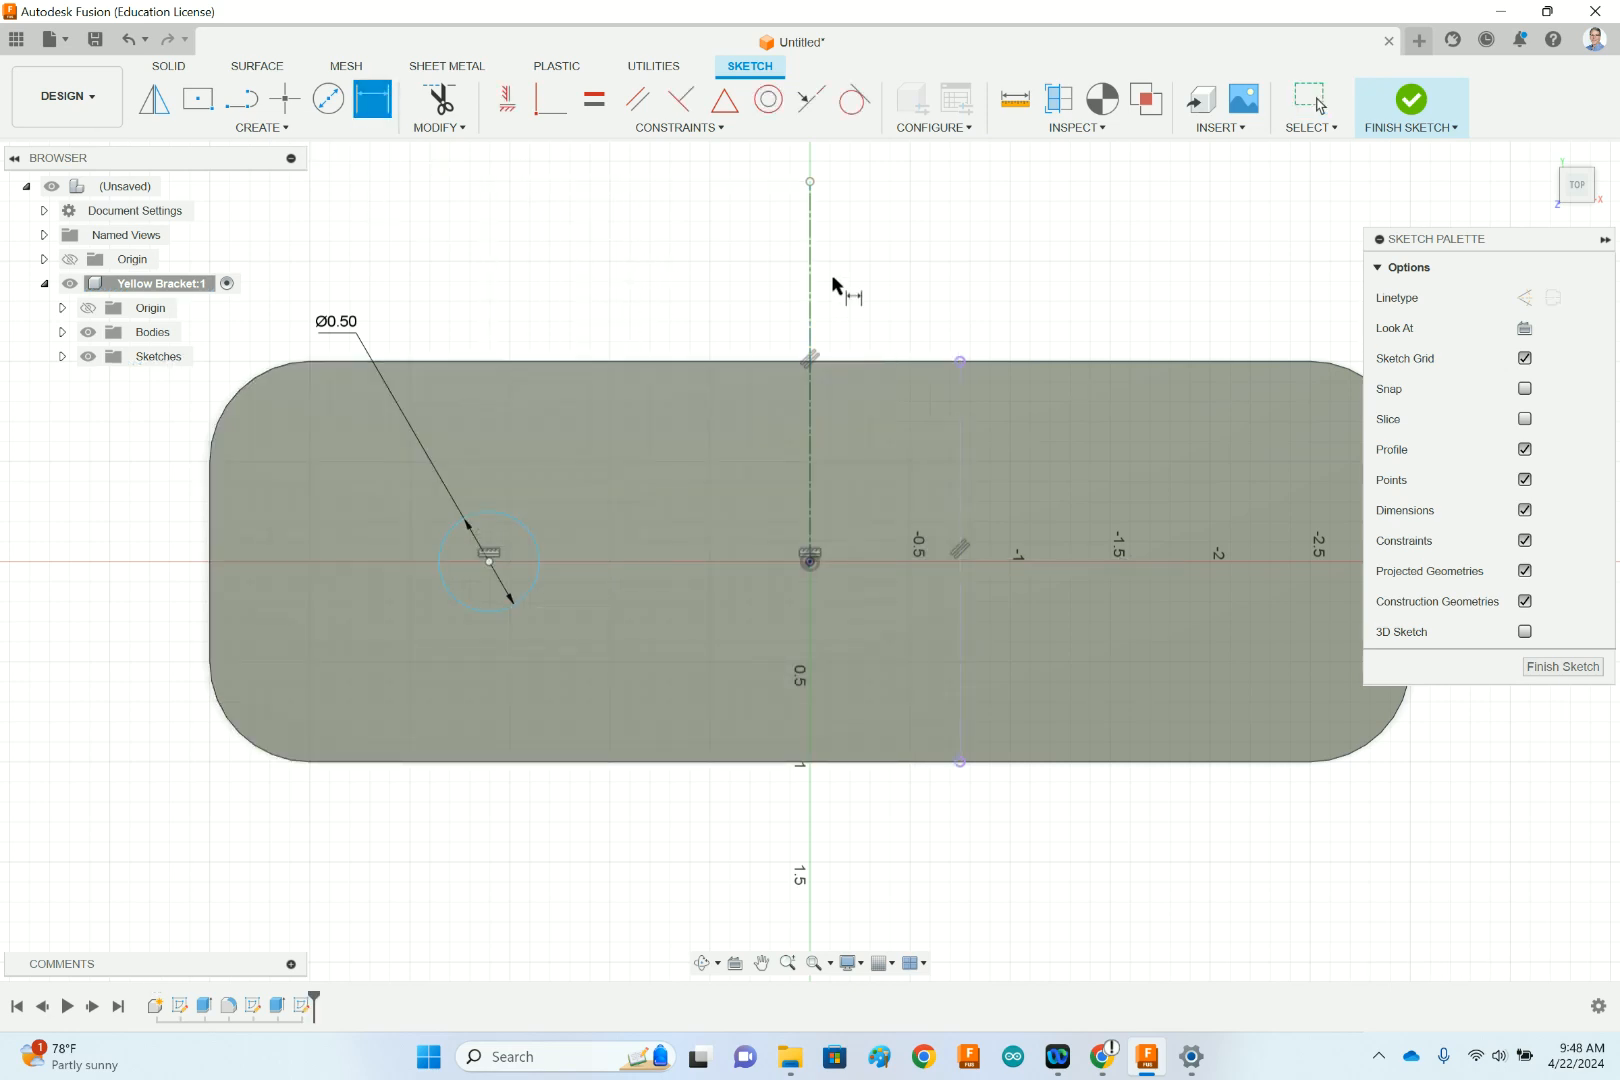
click(810, 290)
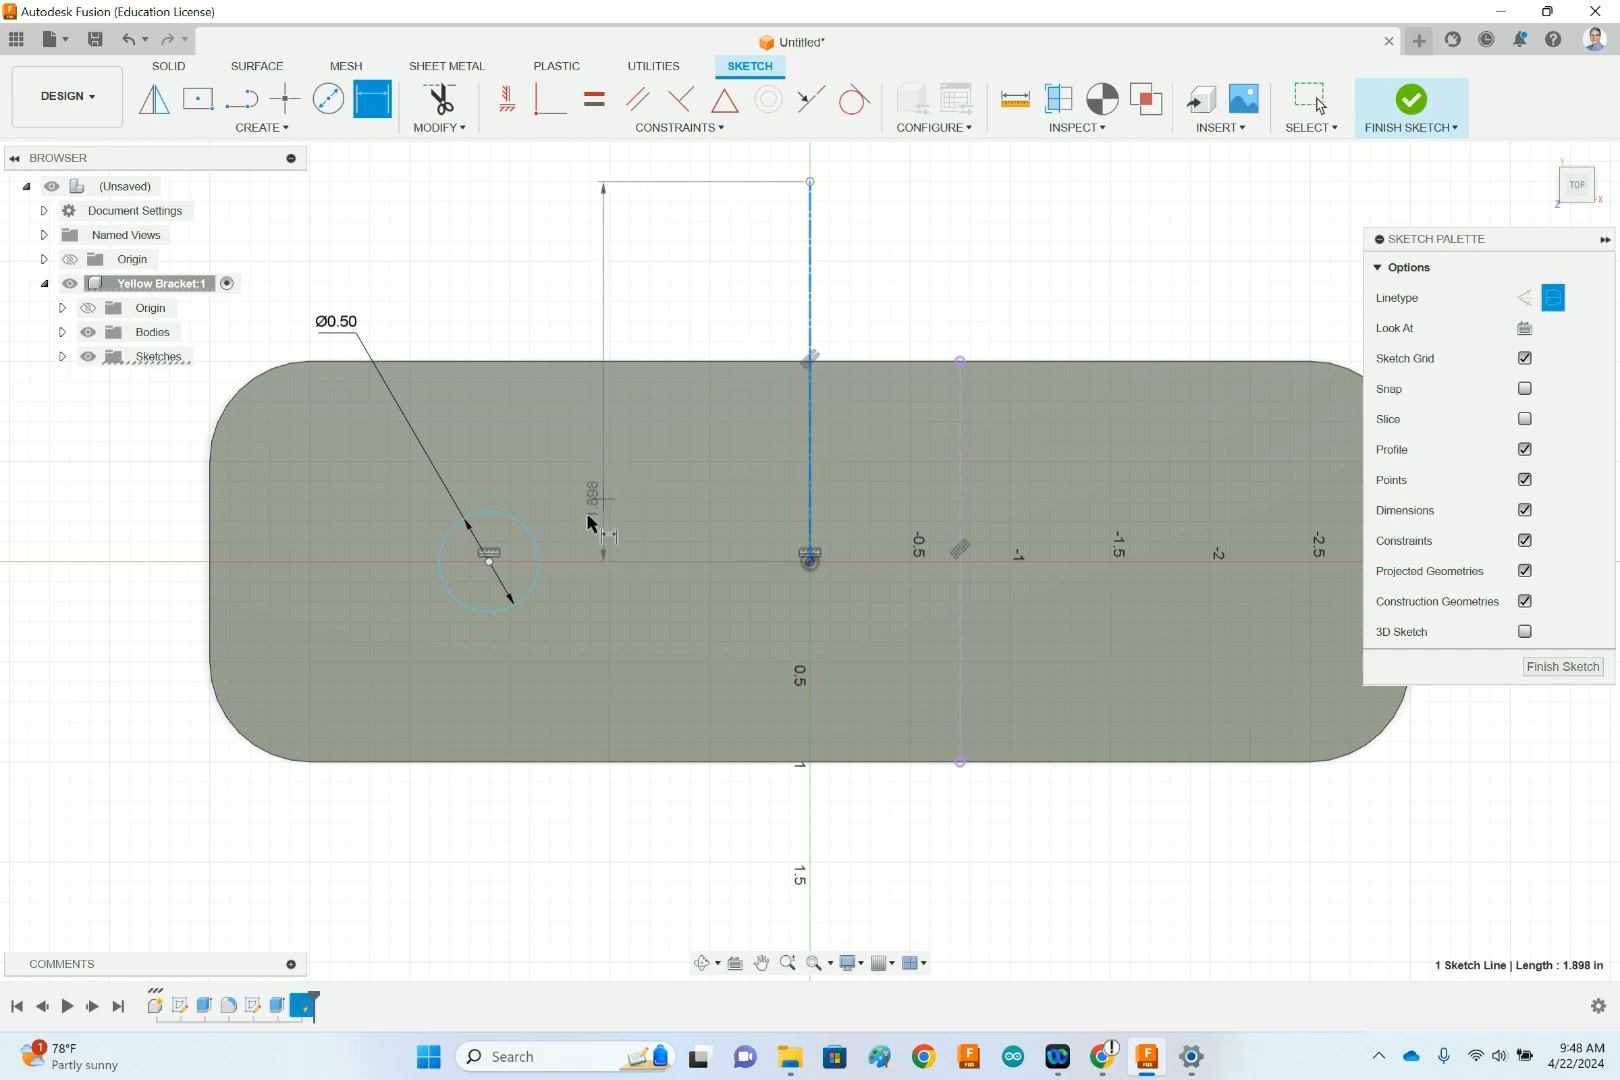
click(488, 562)
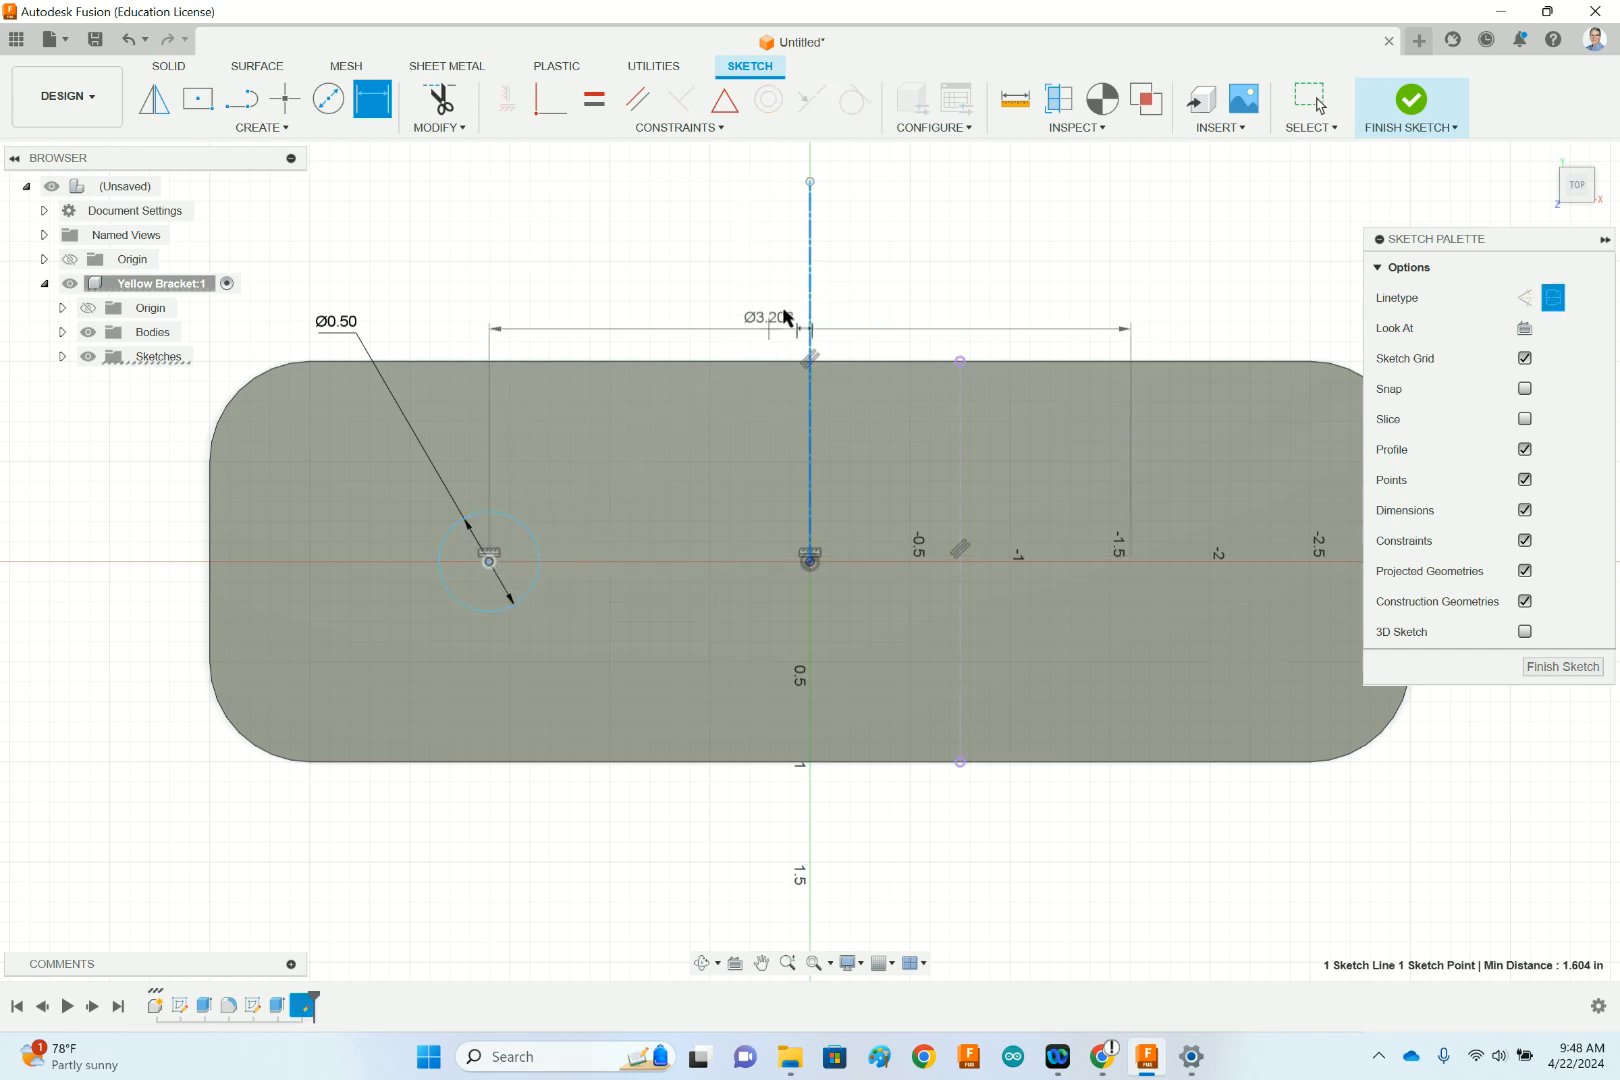
click(867, 249)
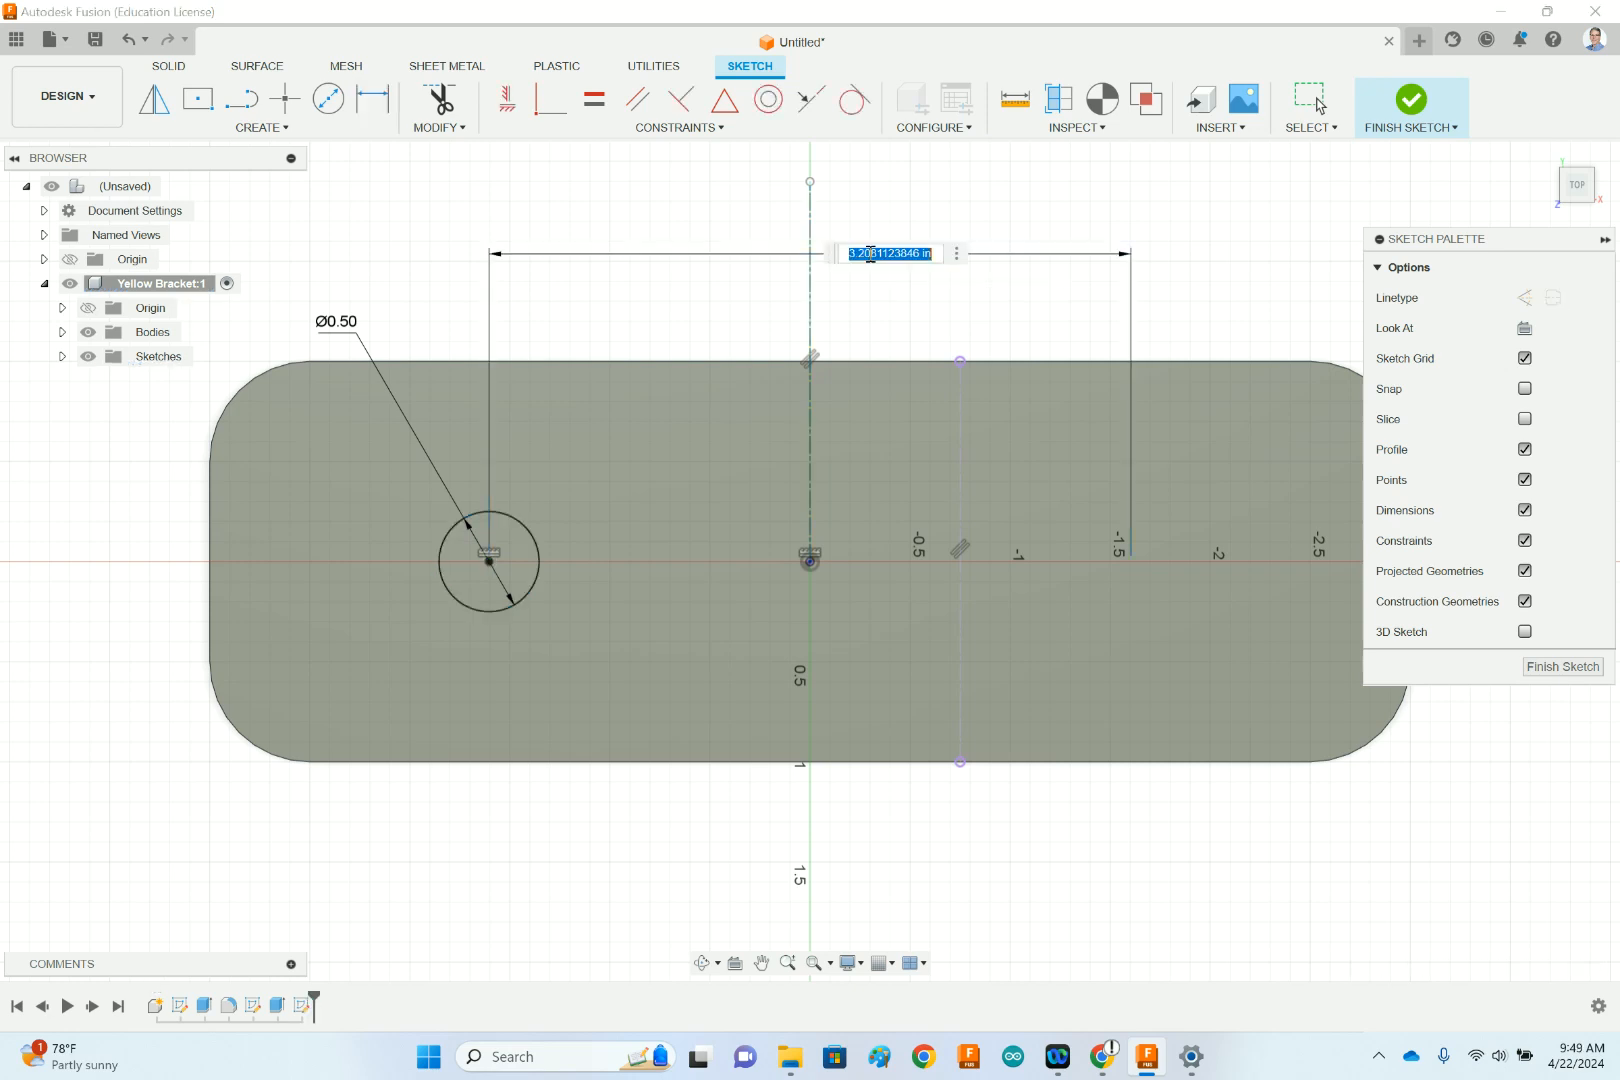
text(4)
click(1100, 1066)
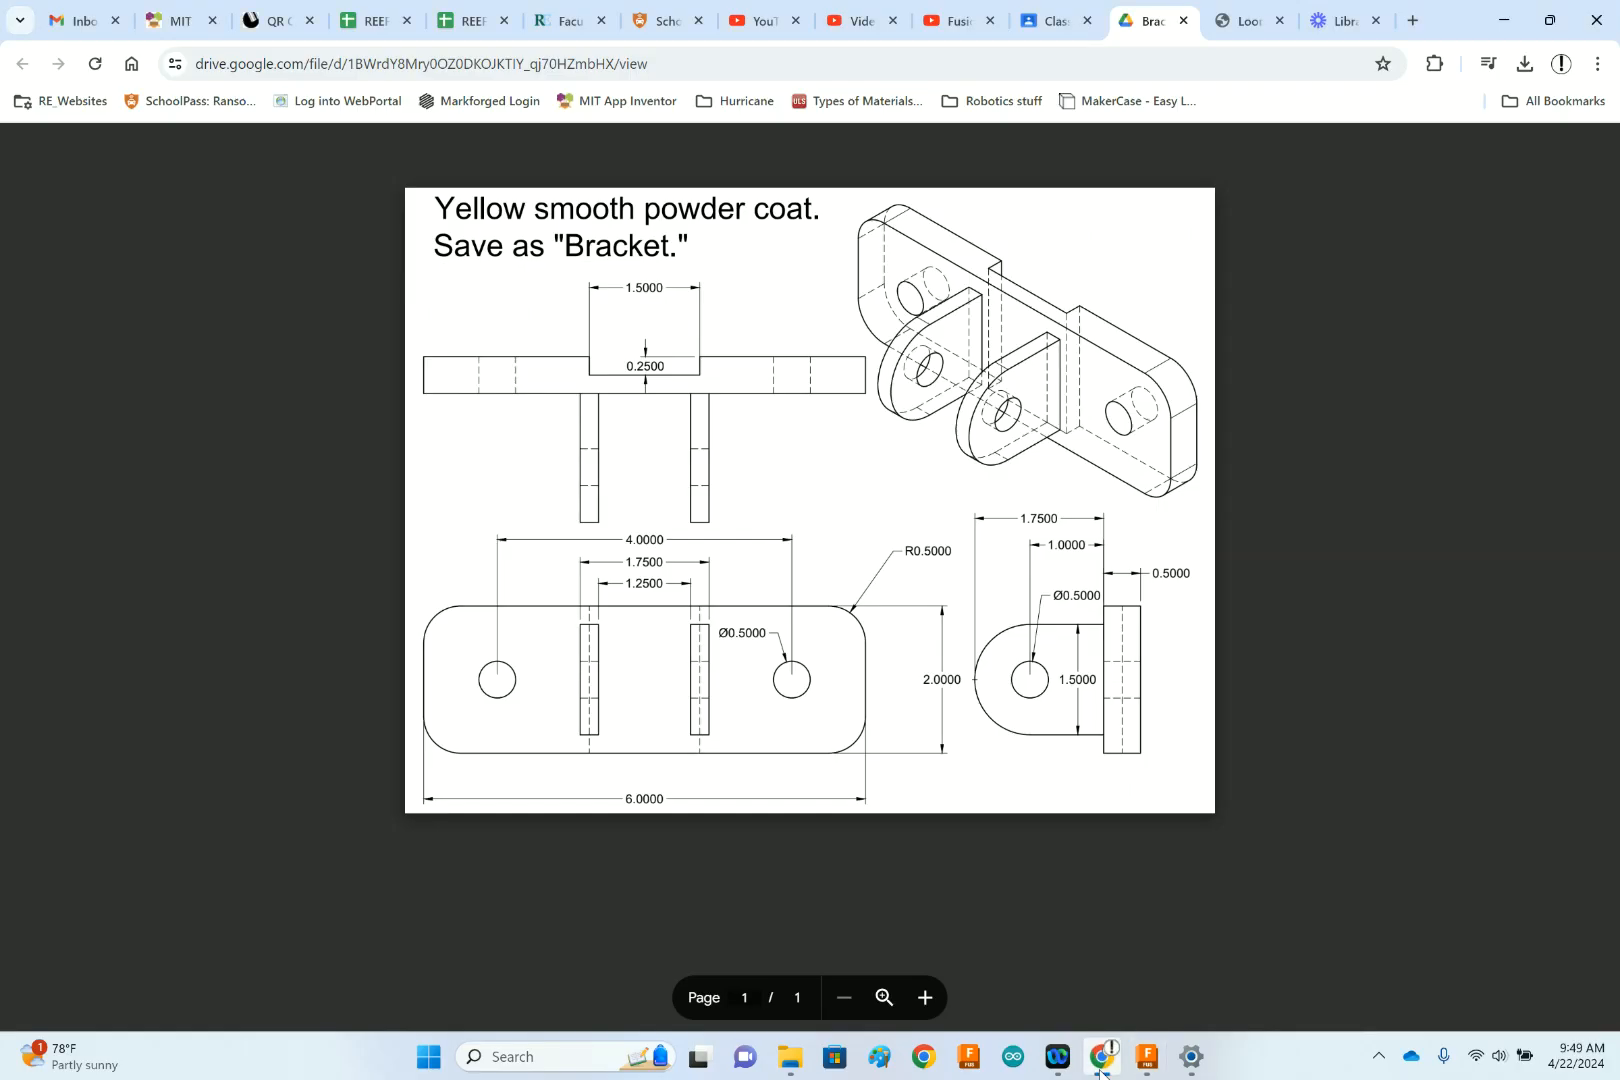
click(1144, 1055)
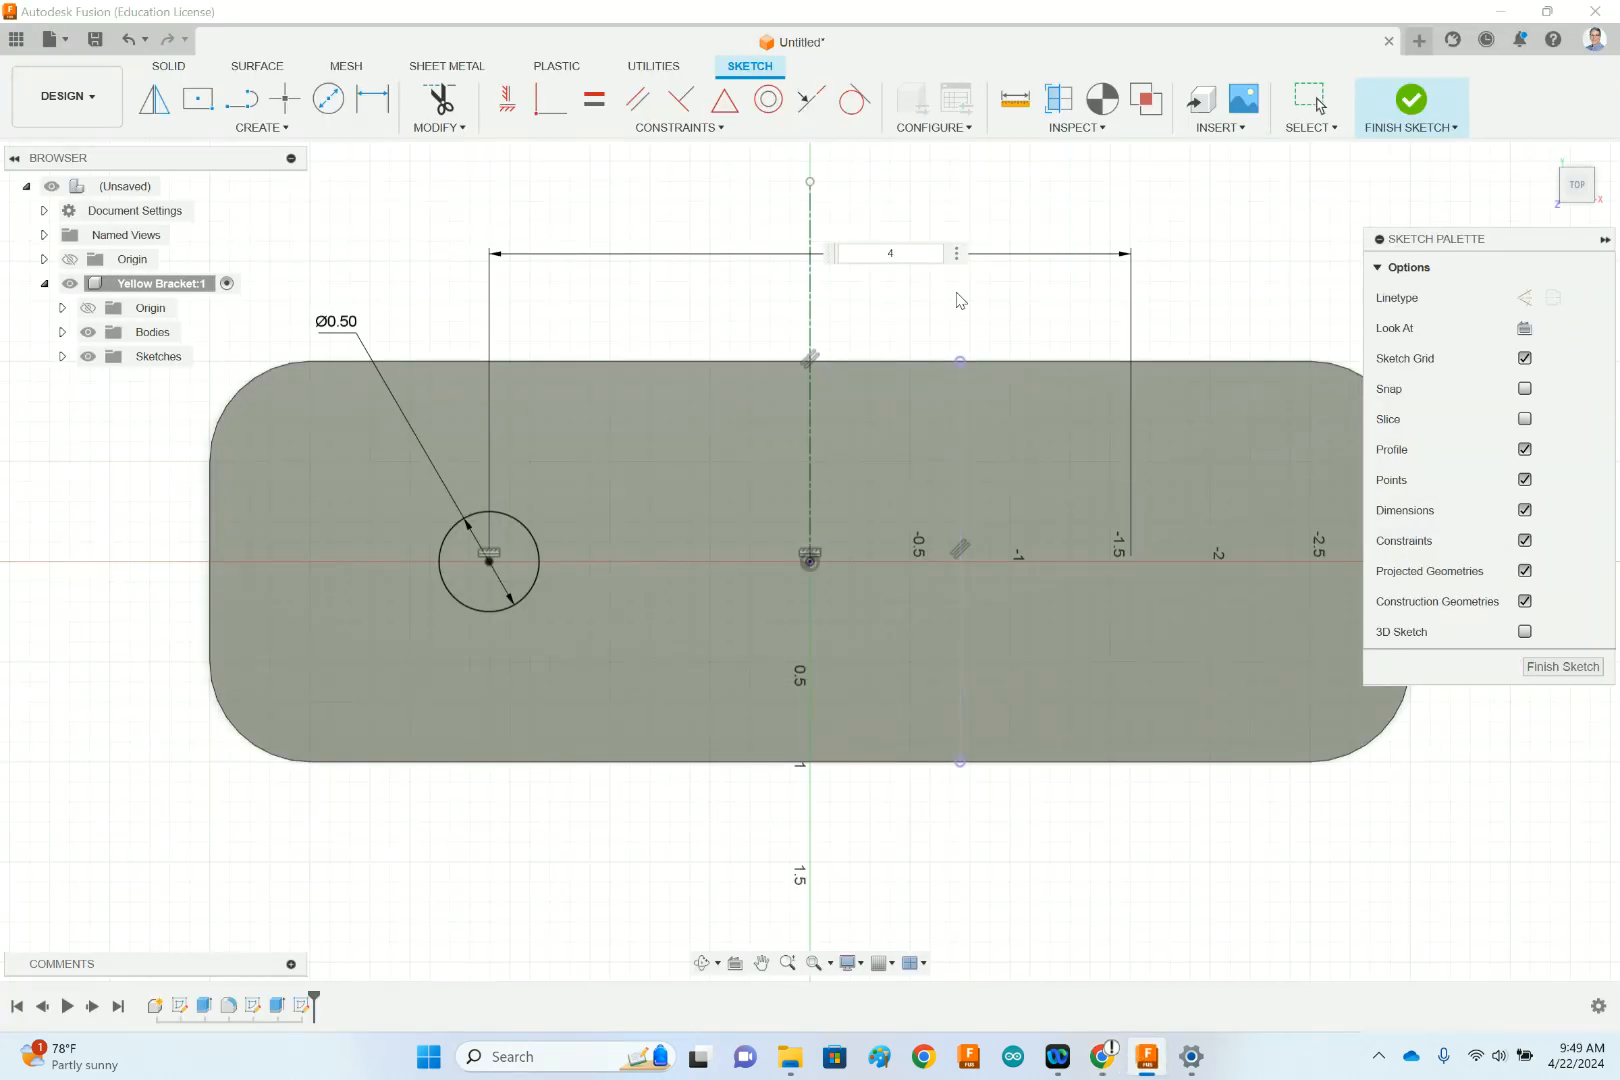
key(Return)
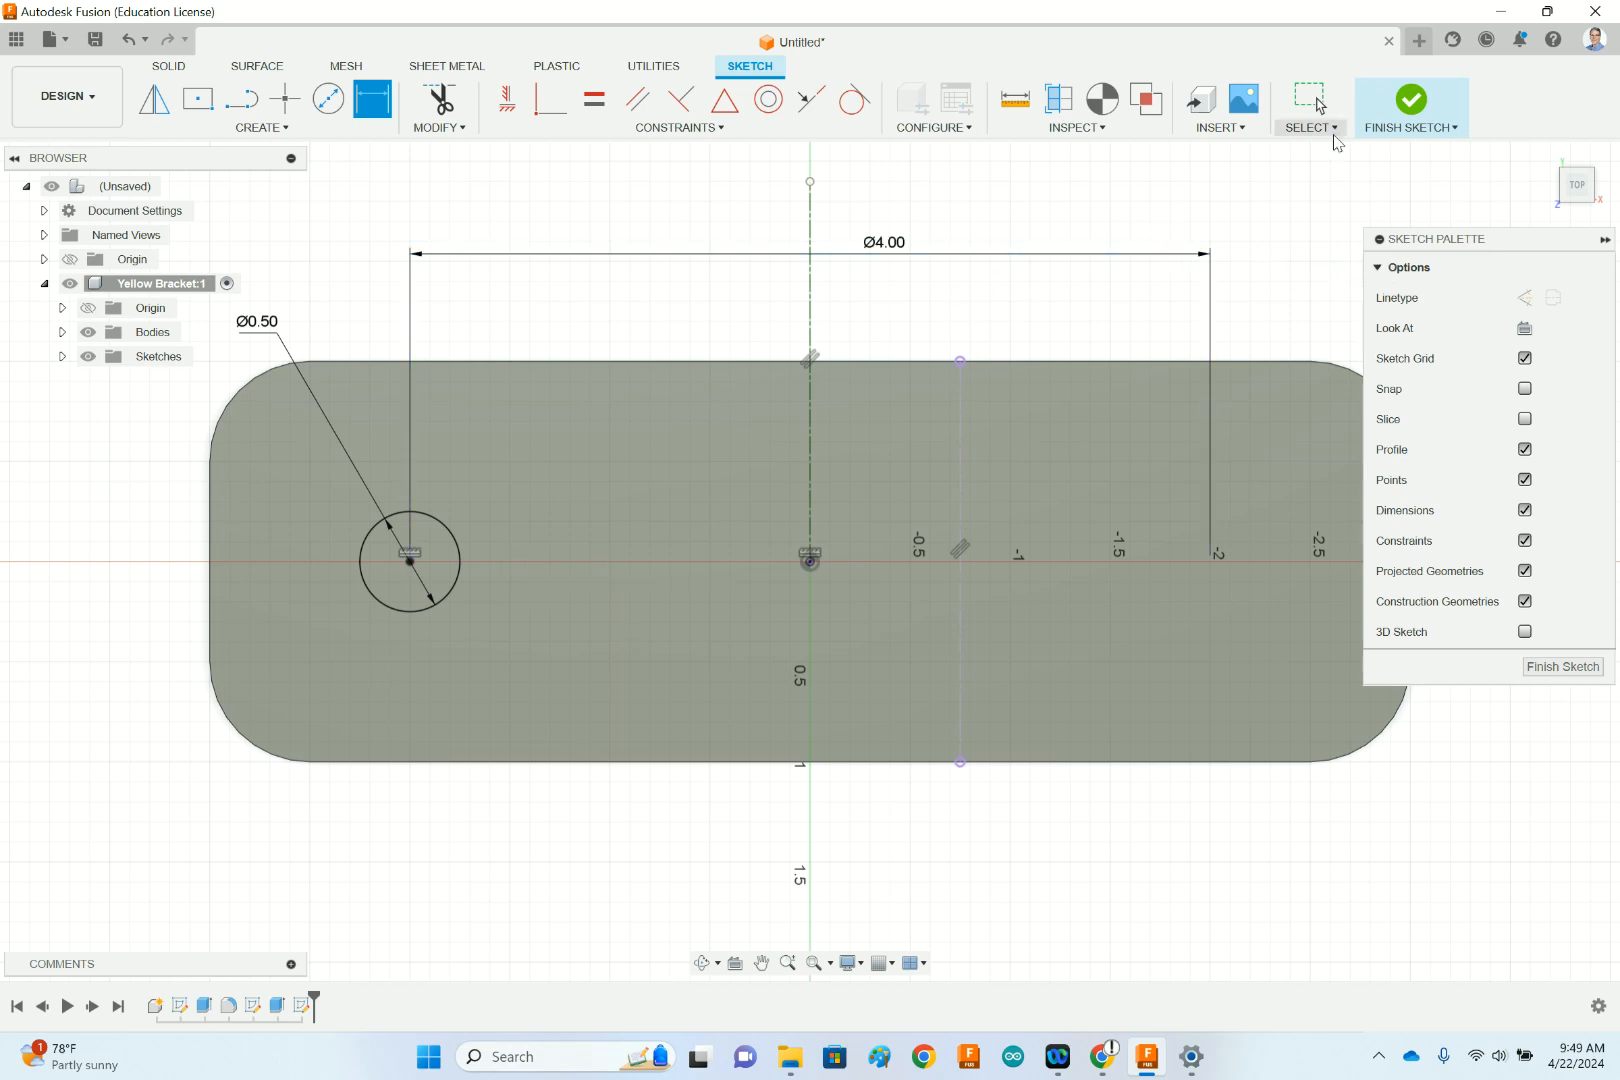
- Finish the mounting hole sketch
click(1410, 100)
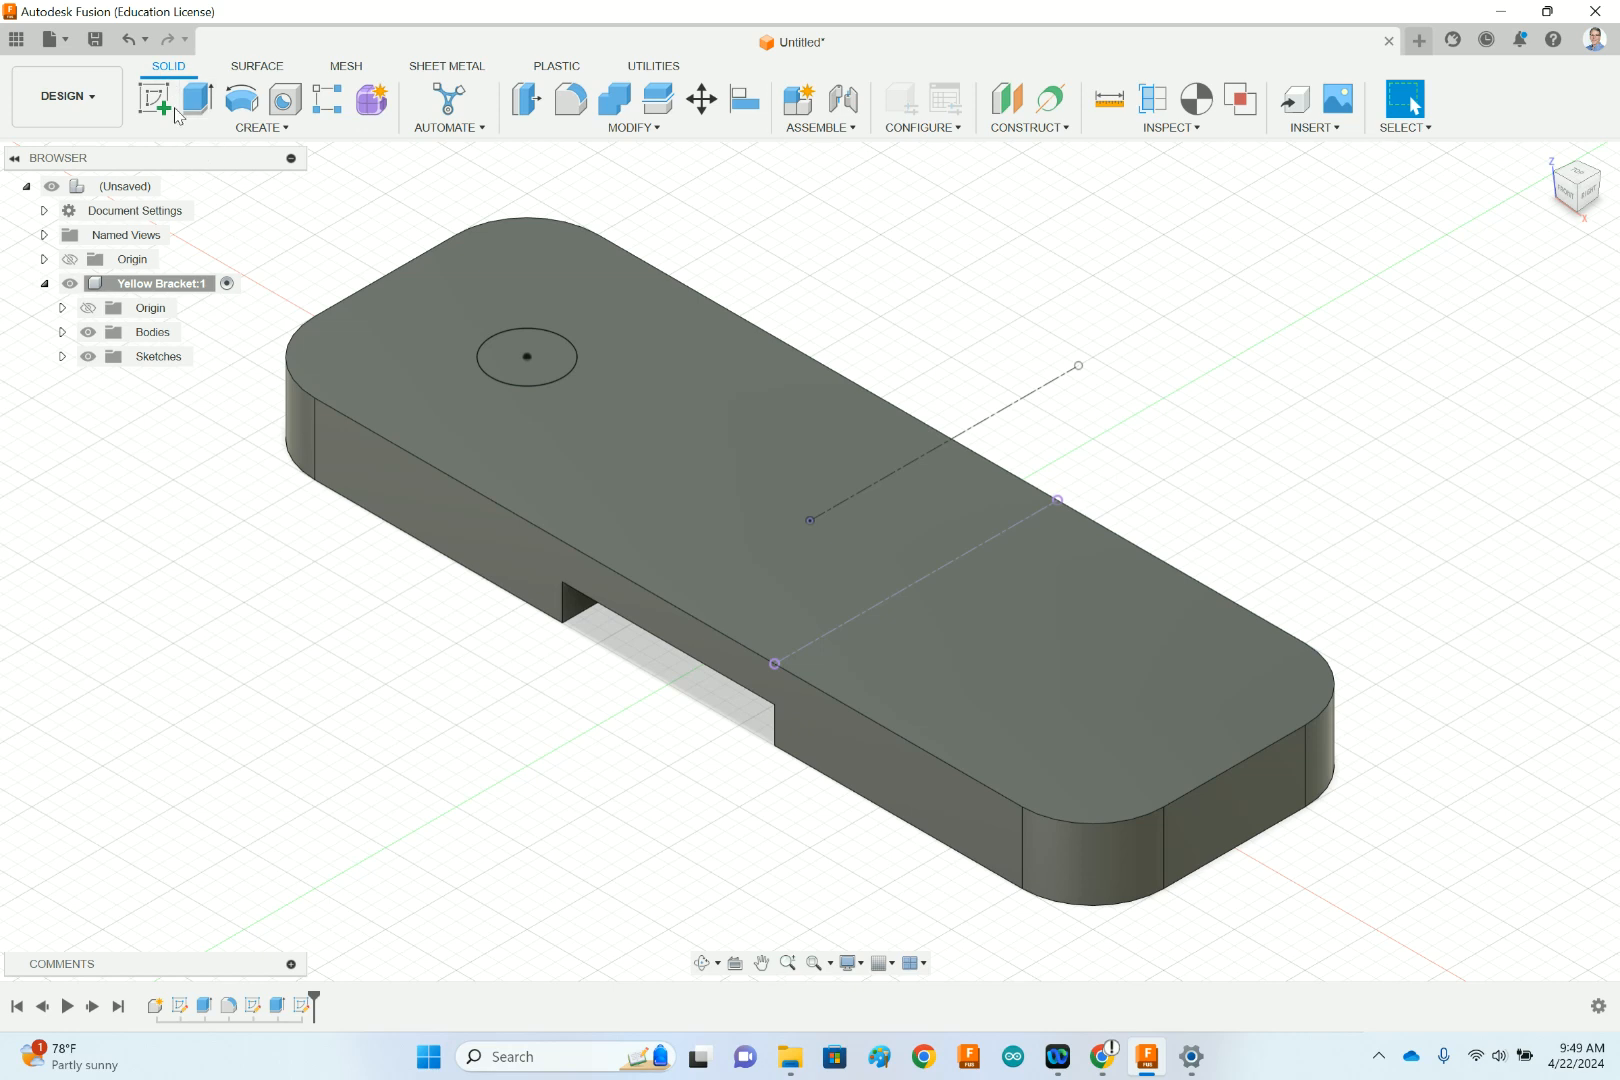
click(200, 100)
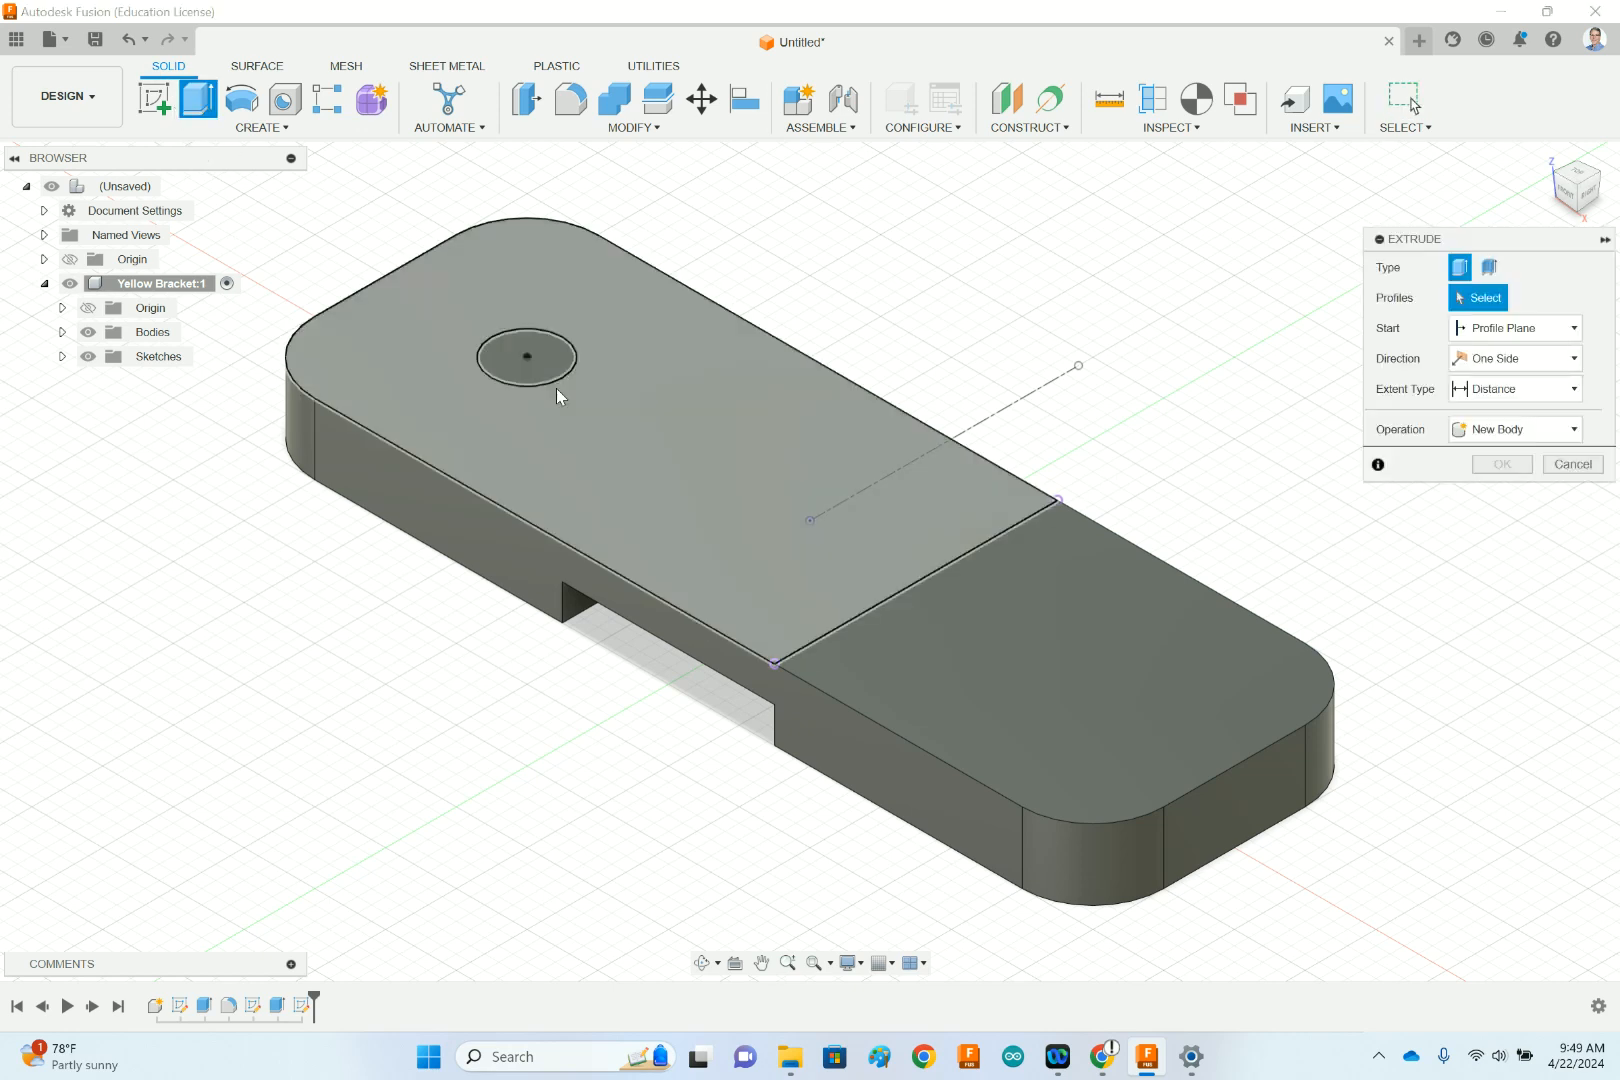
click(552, 371)
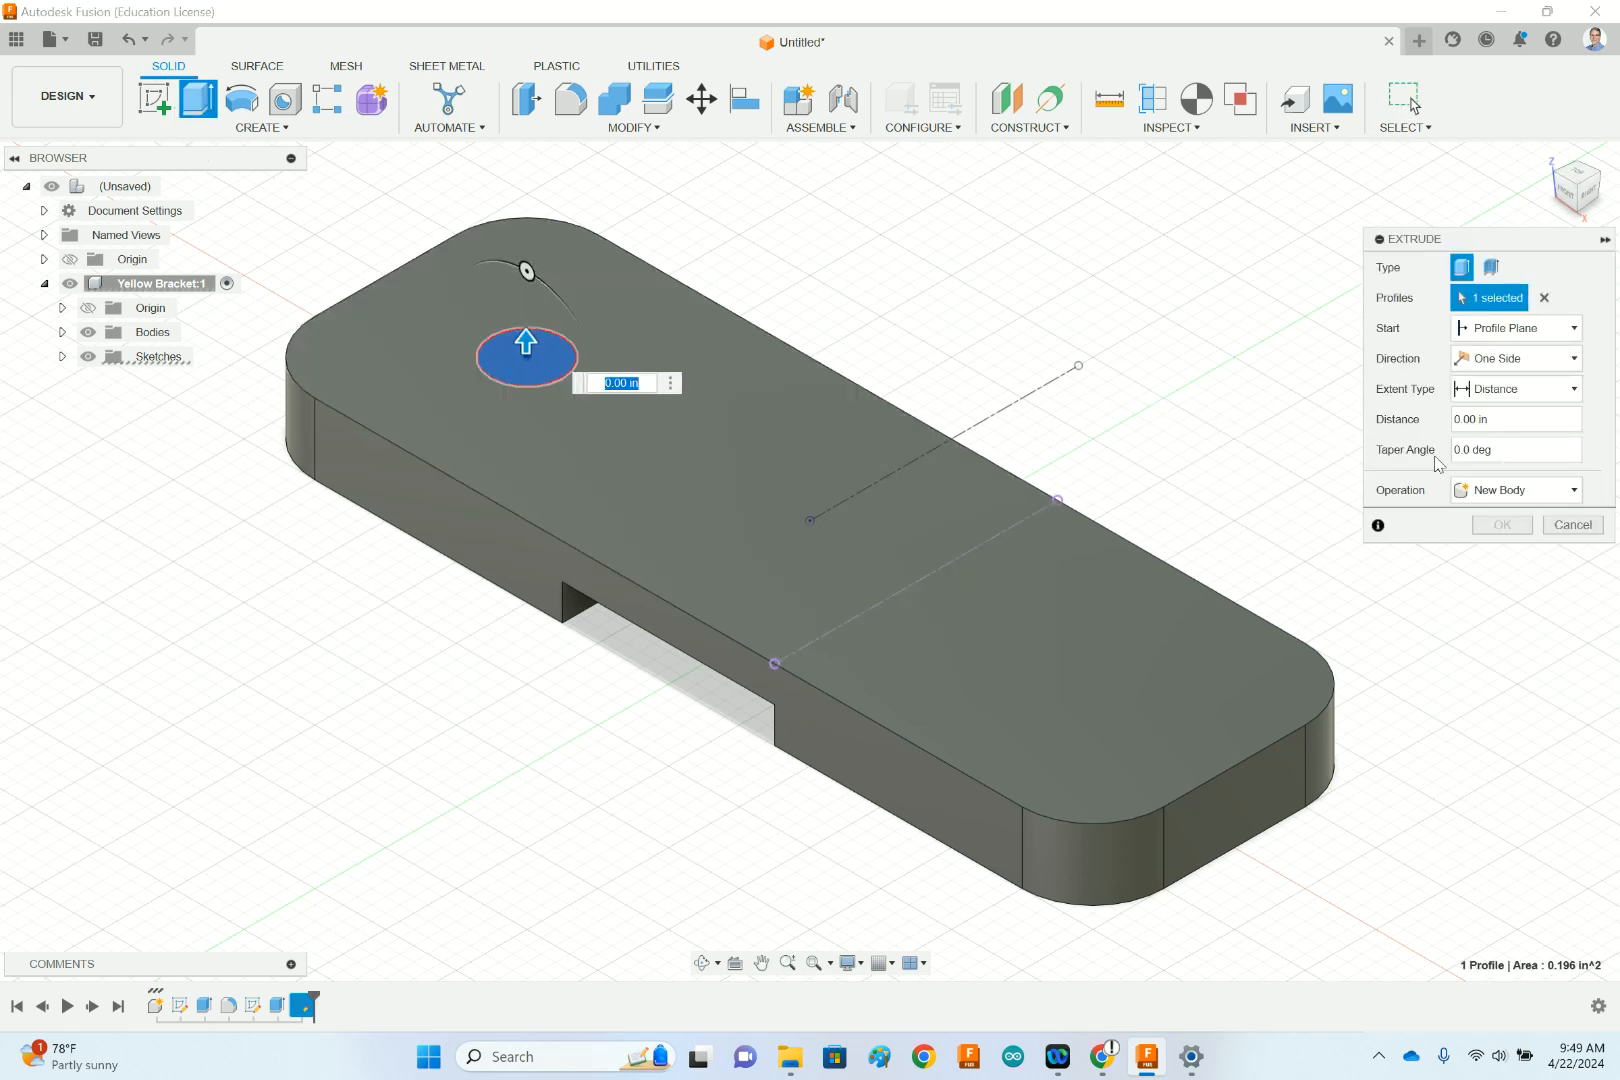
click(1531, 491)
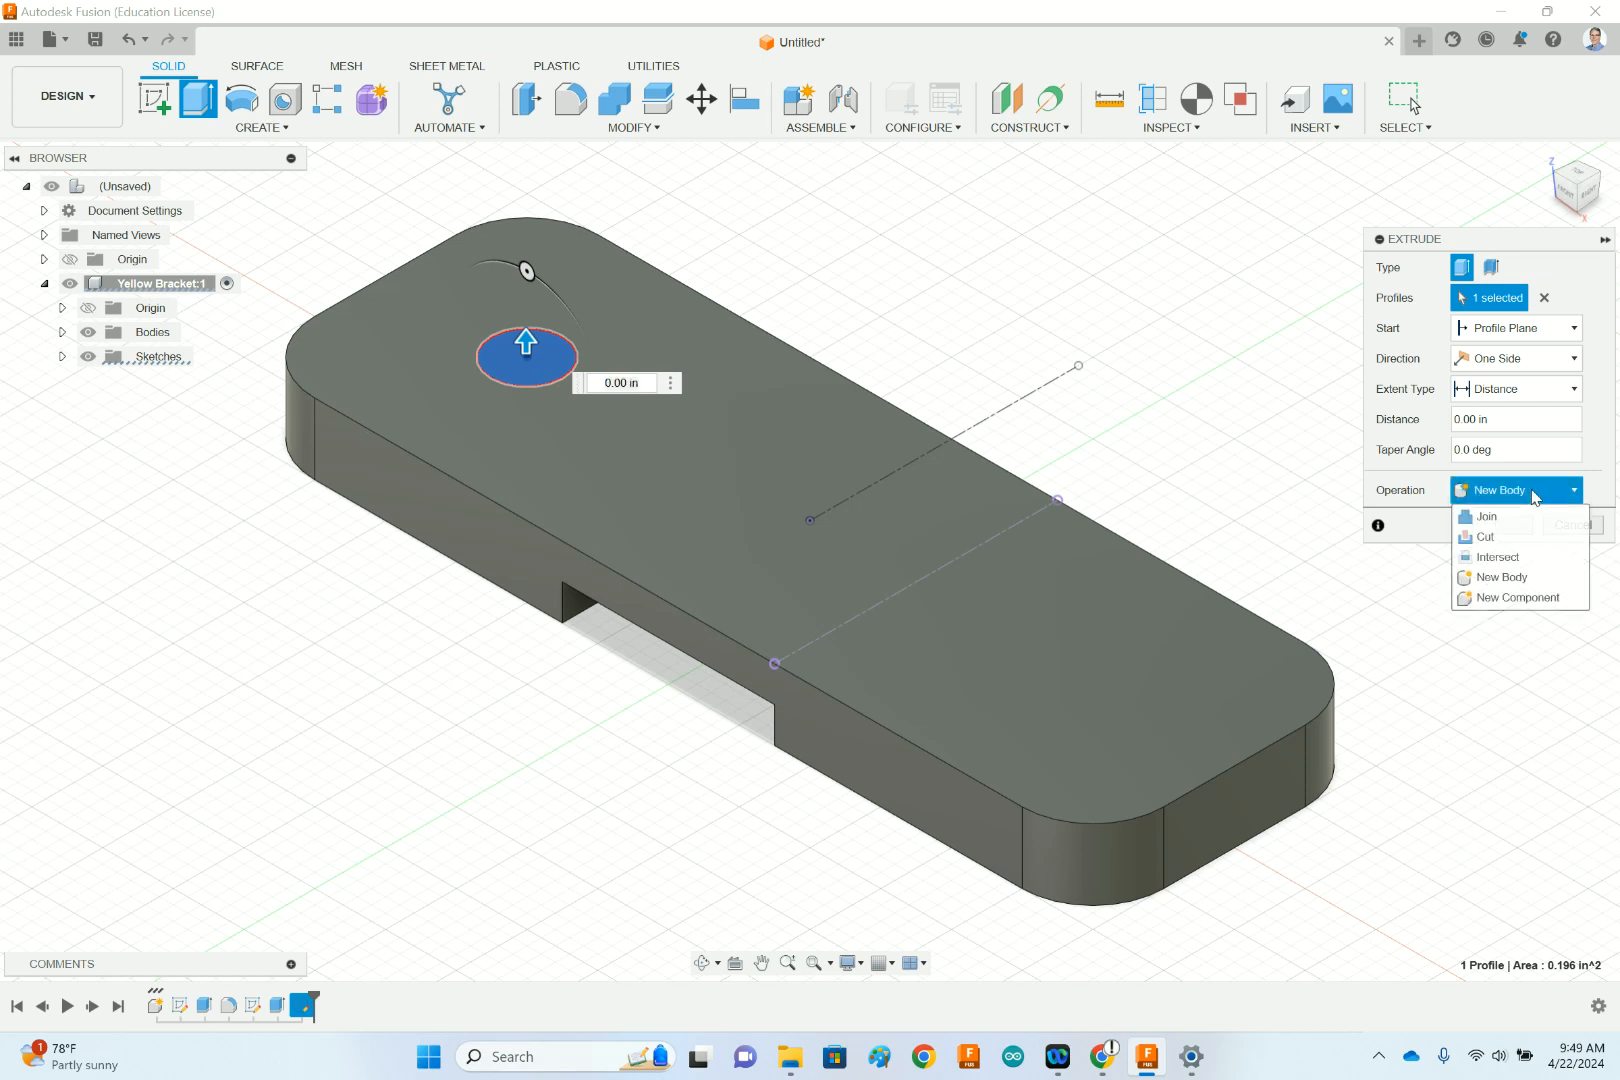
click(1495, 540)
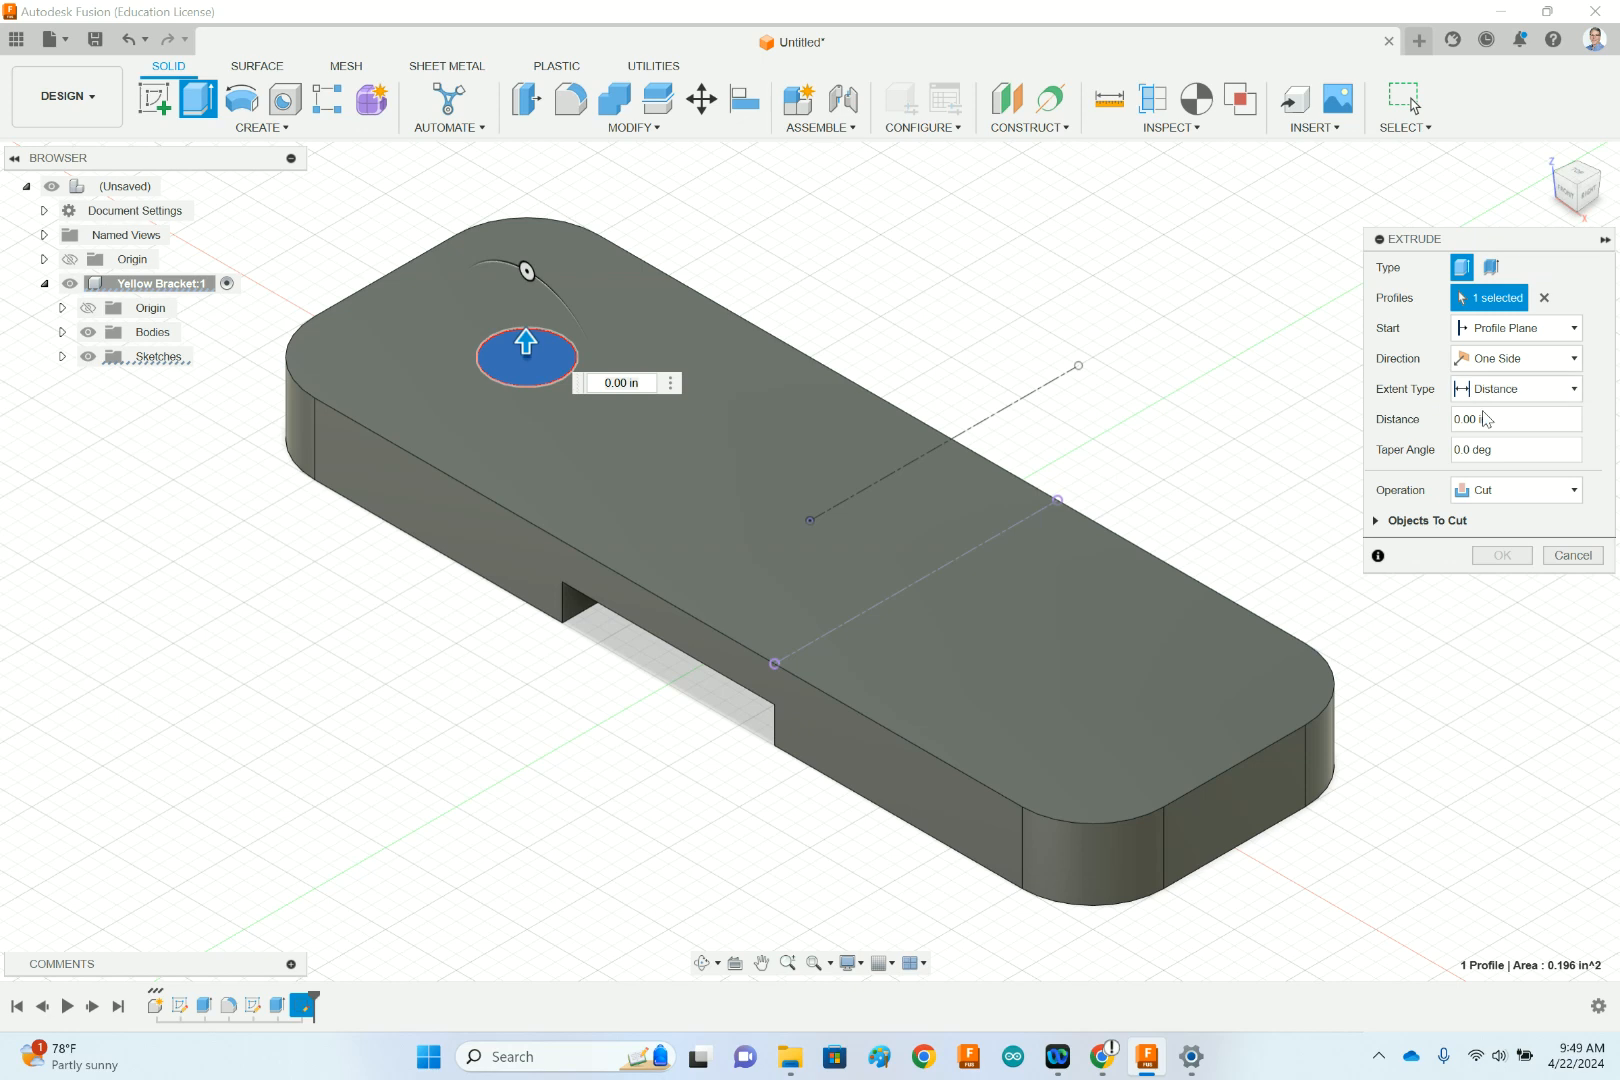
click(1512, 395)
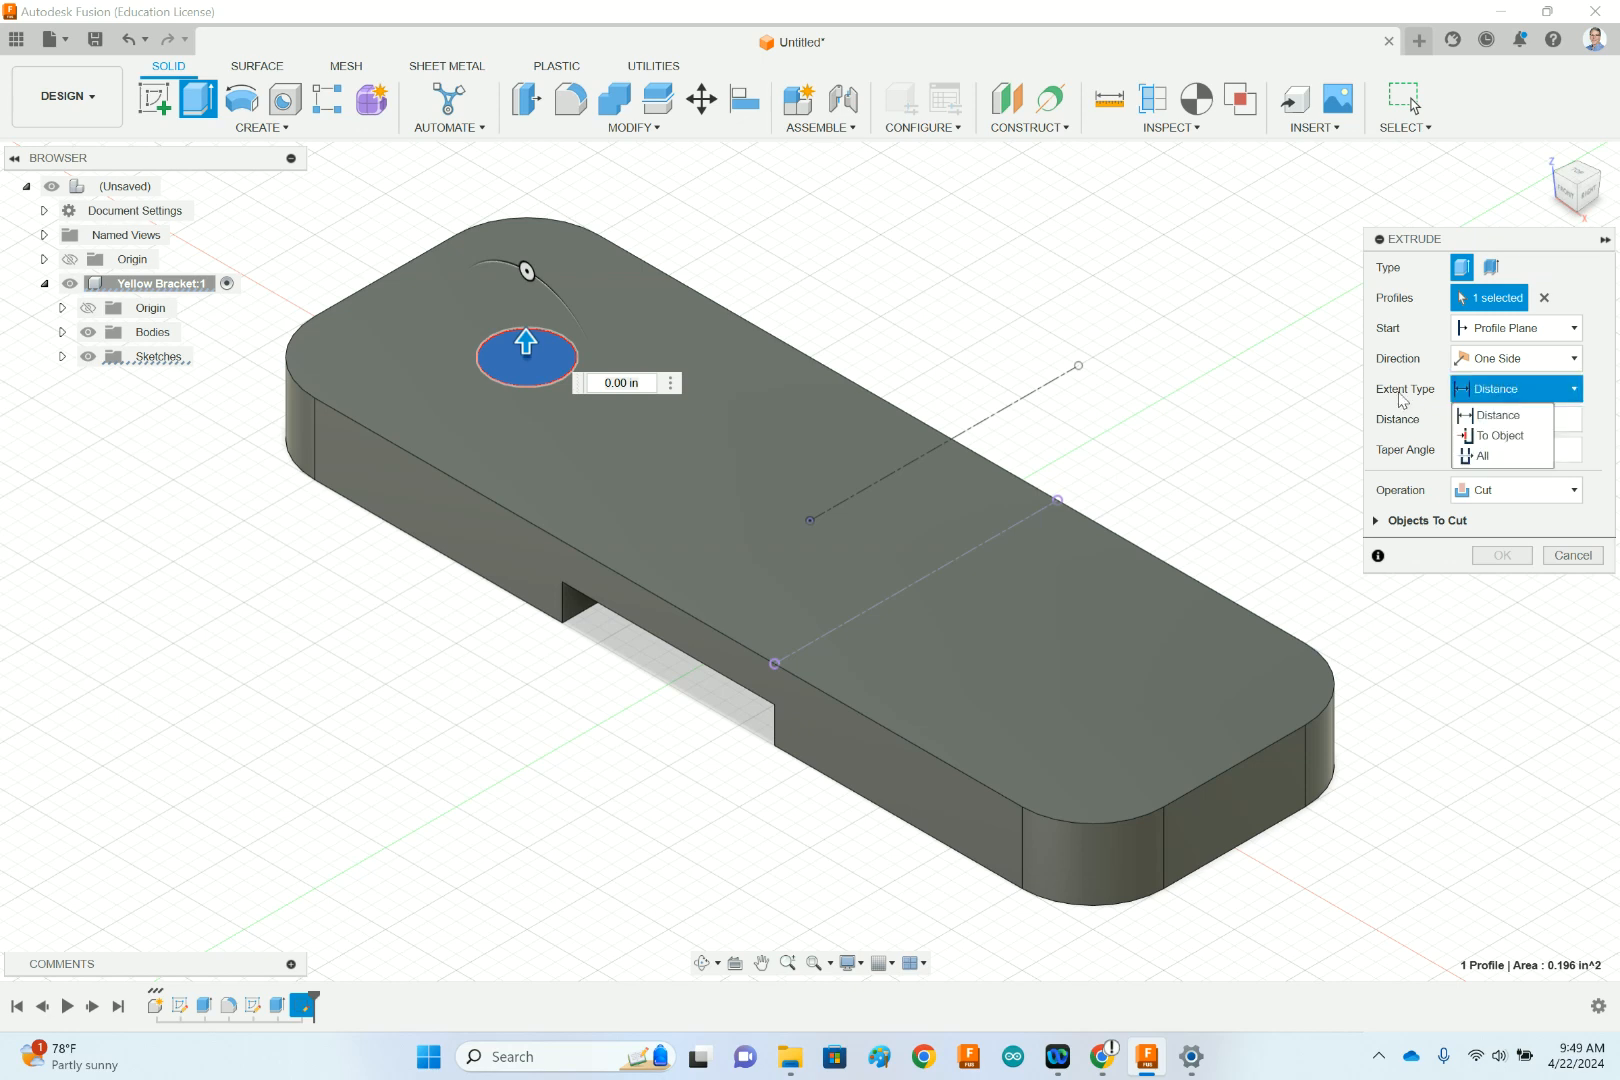
click(1482, 456)
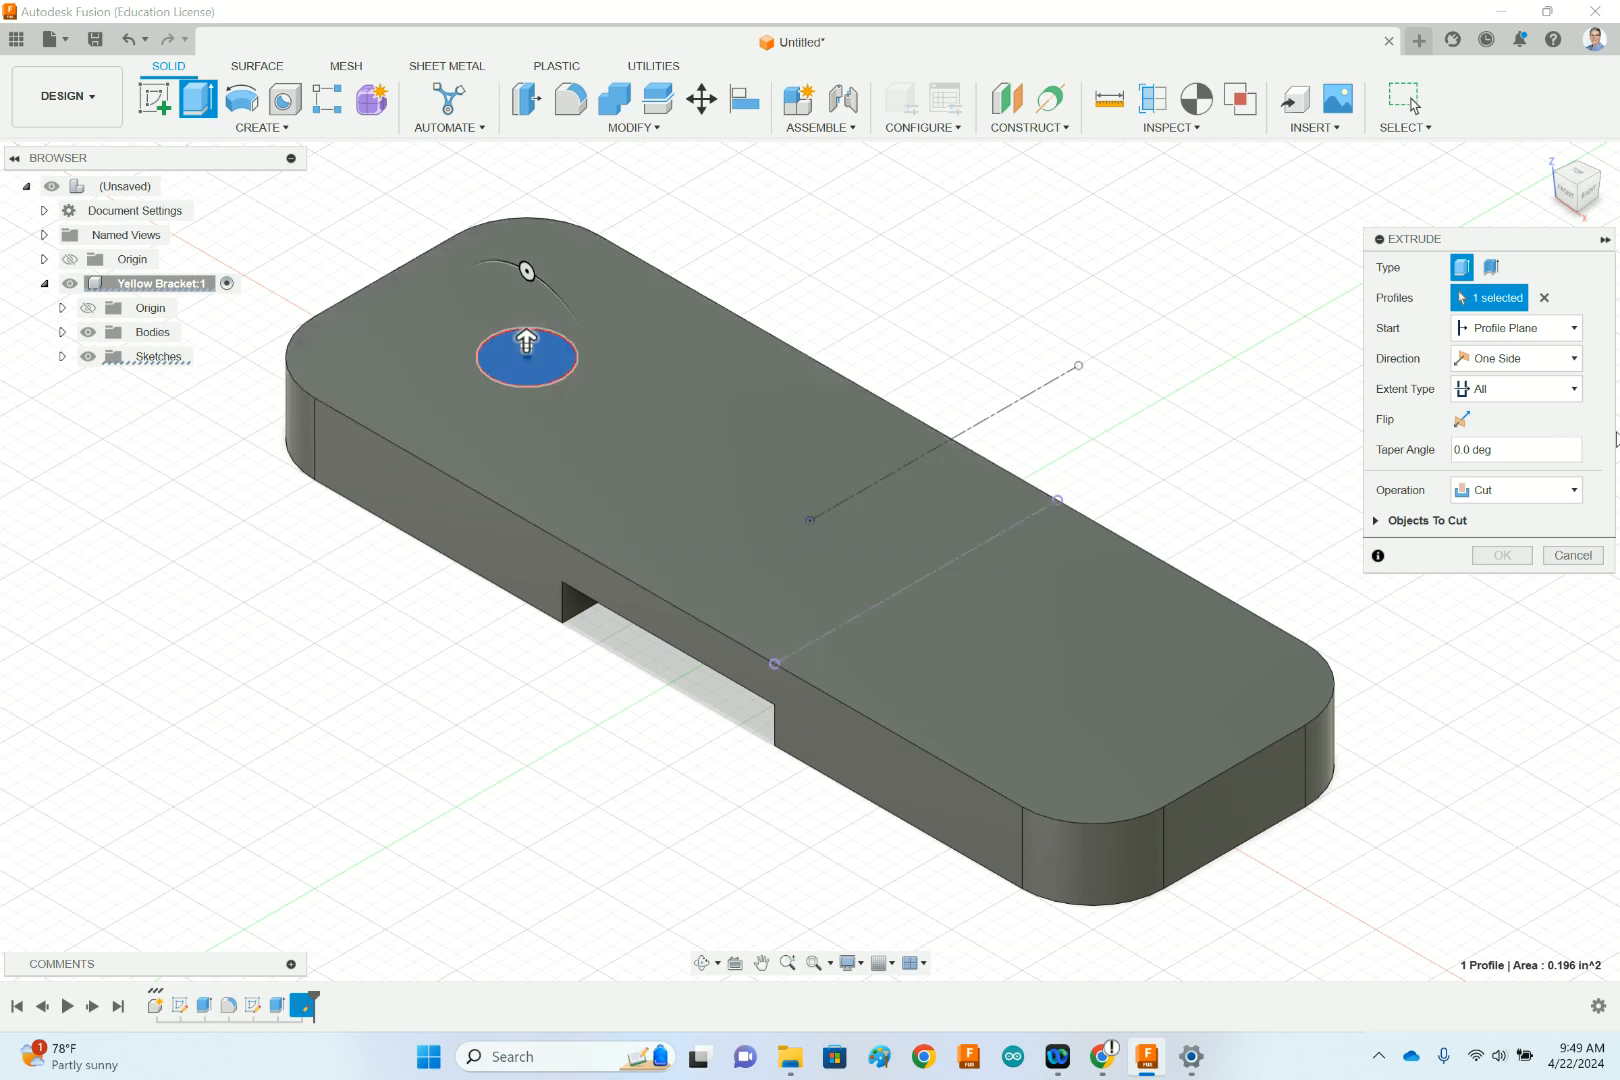
click(1461, 421)
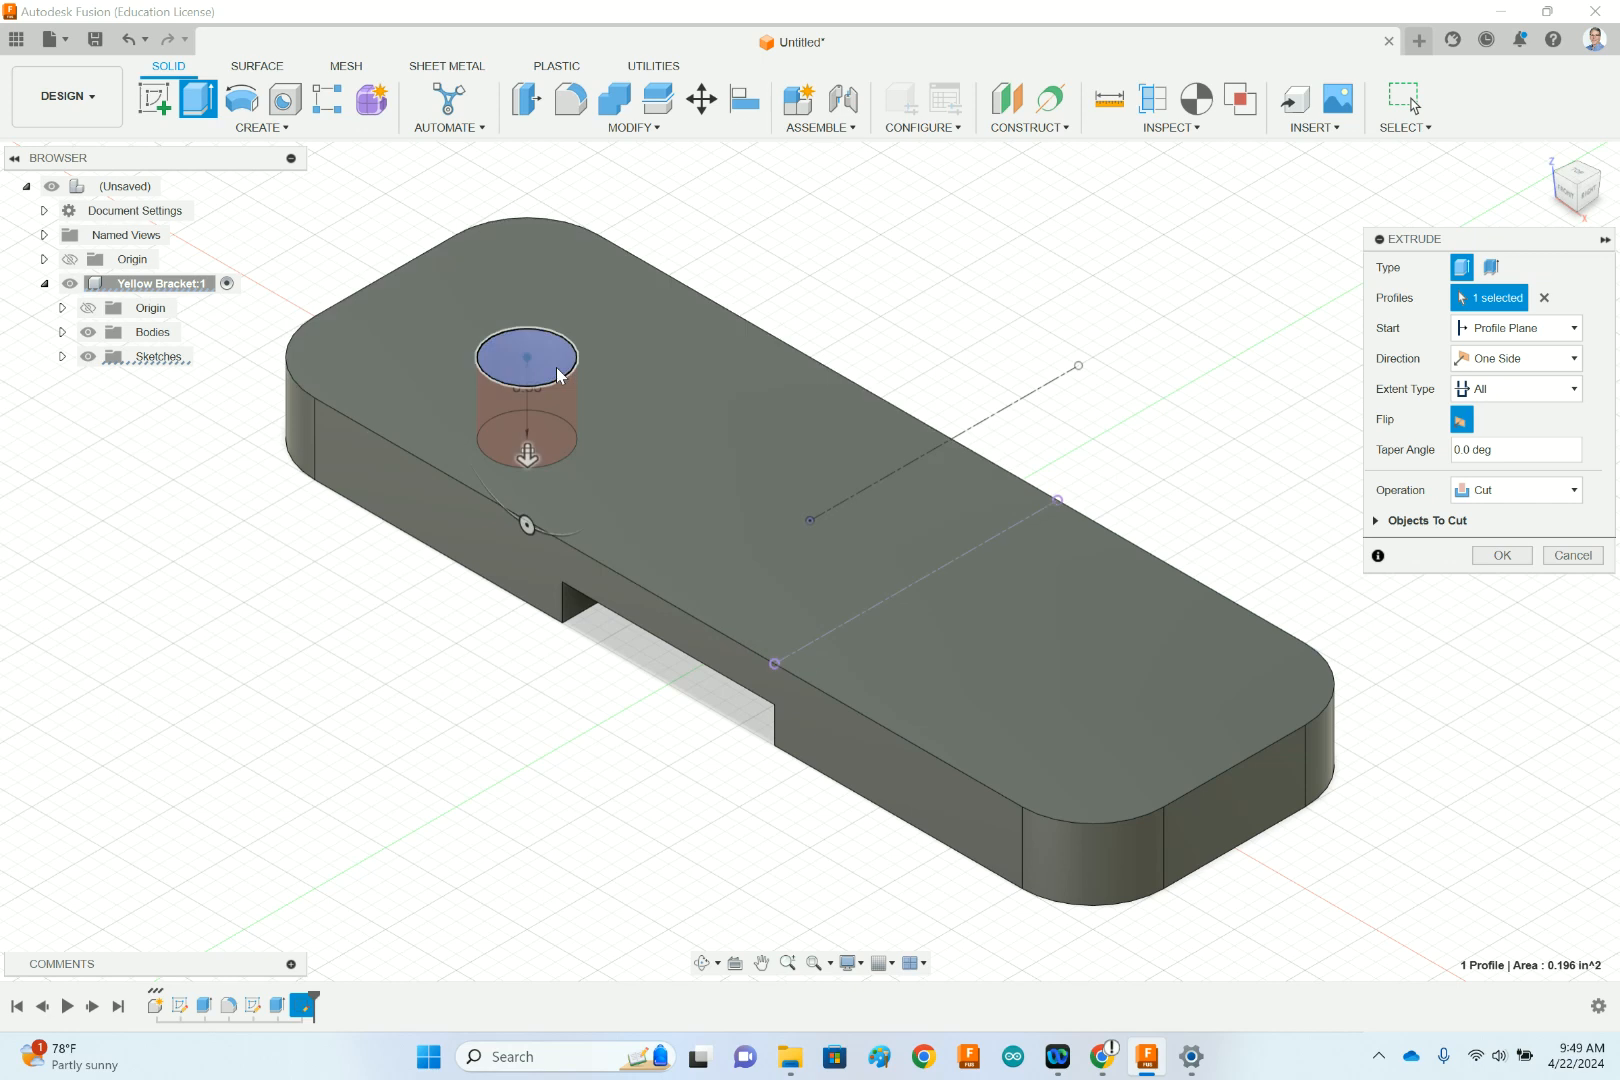
click(1579, 558)
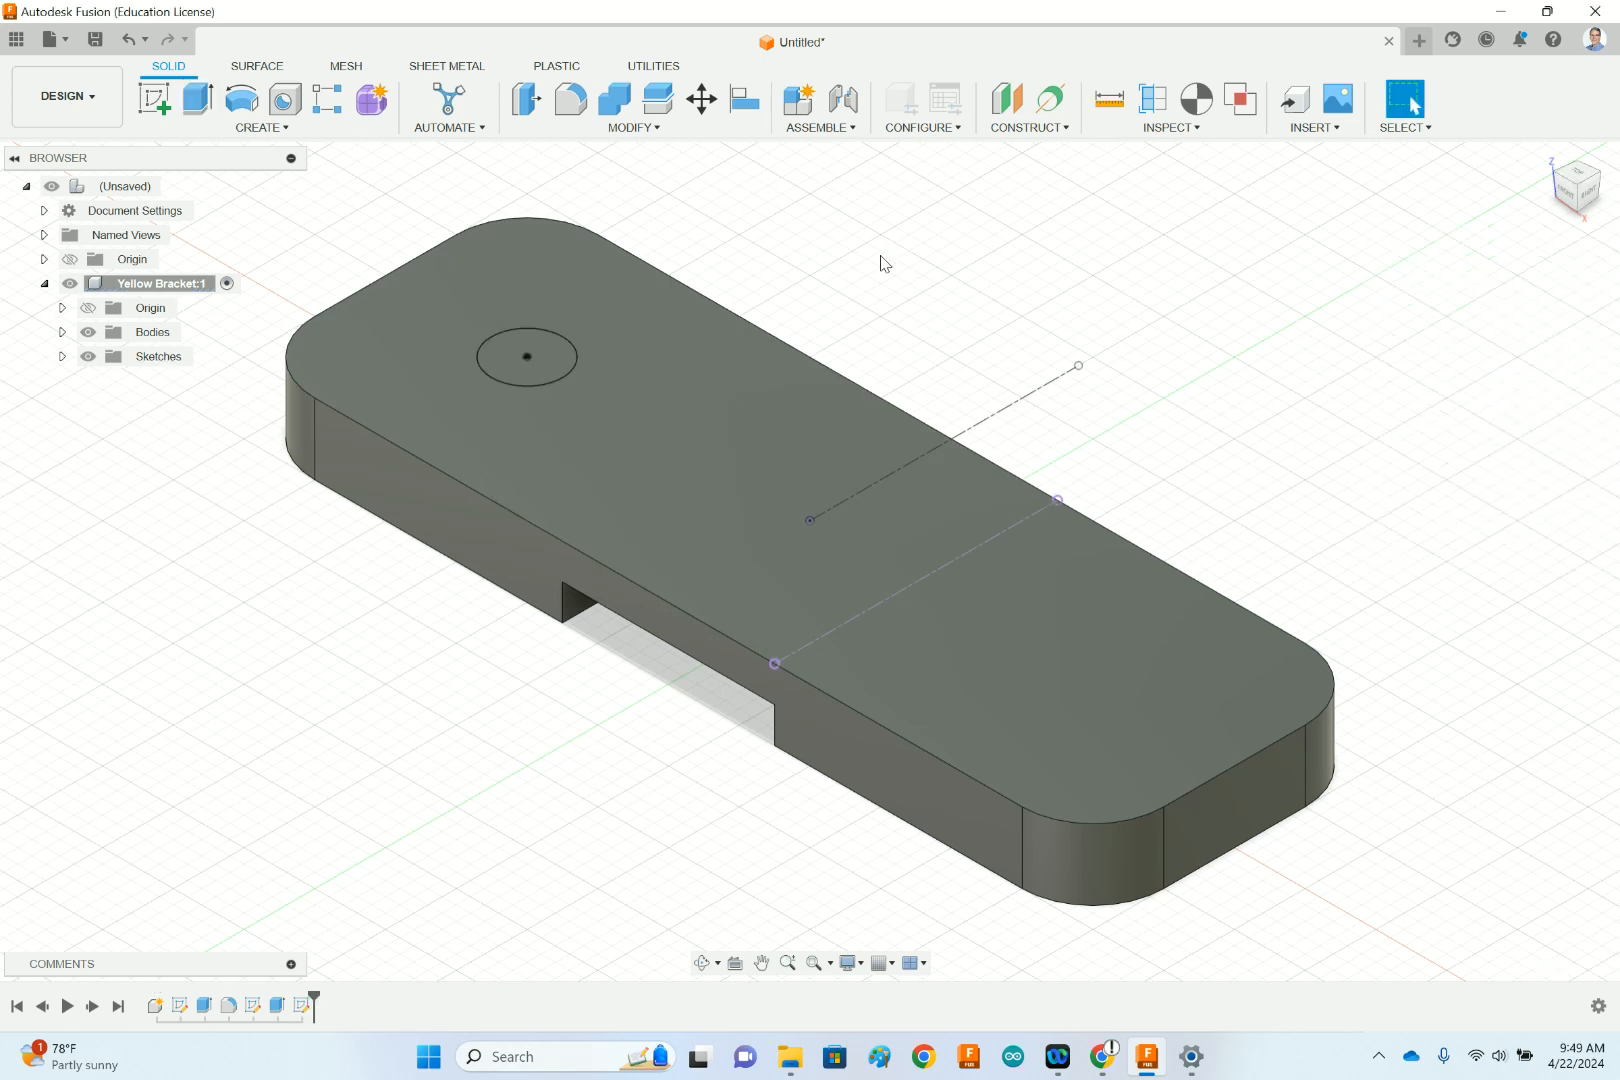
- Extrude the 0.50 in circle as a Cut with extent All, flipped downward through the plate
click(197, 98)
click(545, 360)
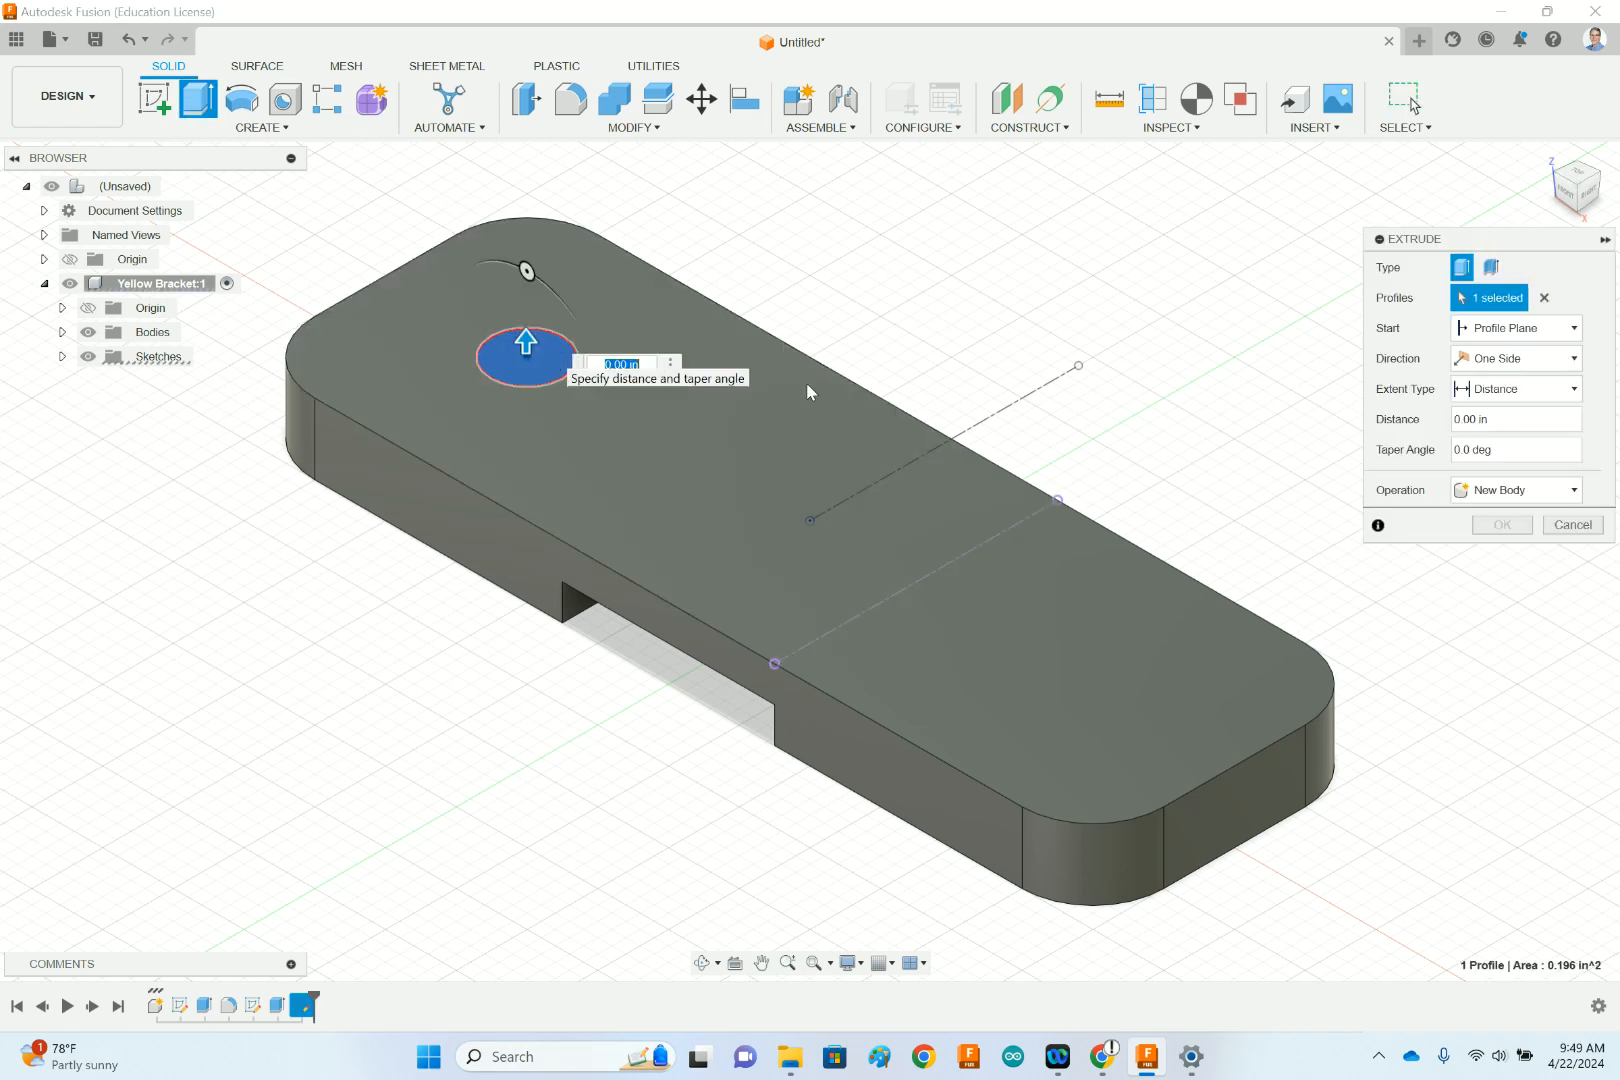
click(1560, 490)
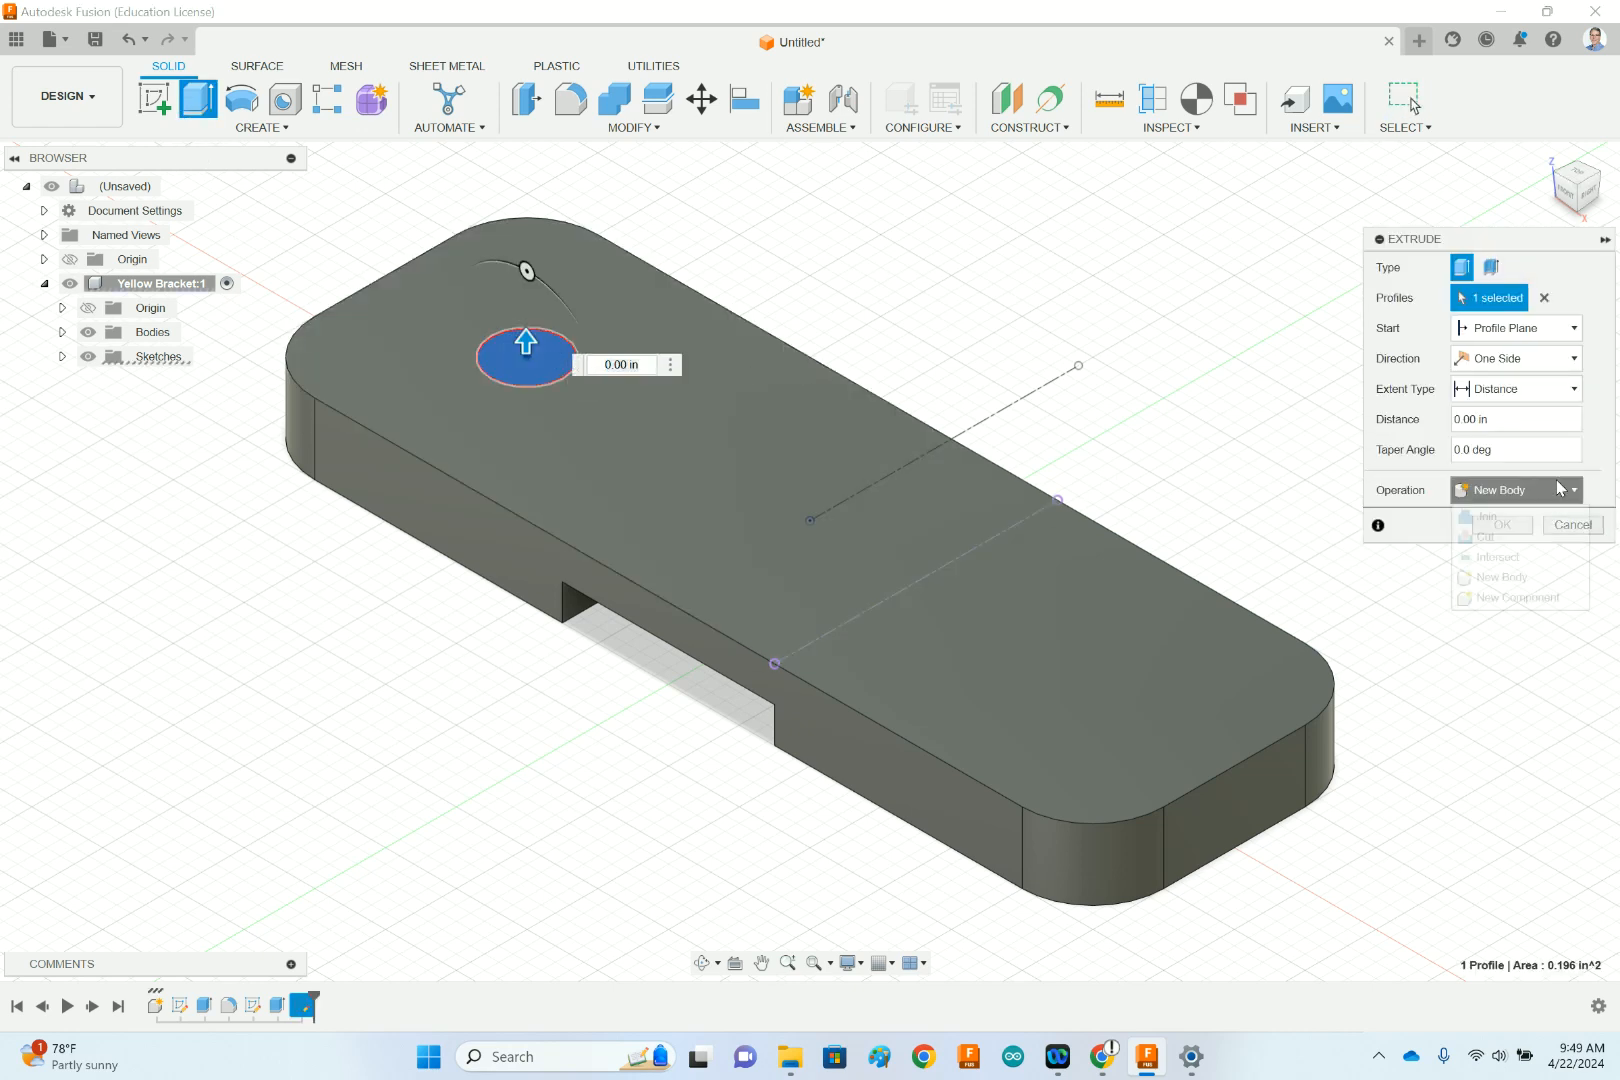
click(1487, 541)
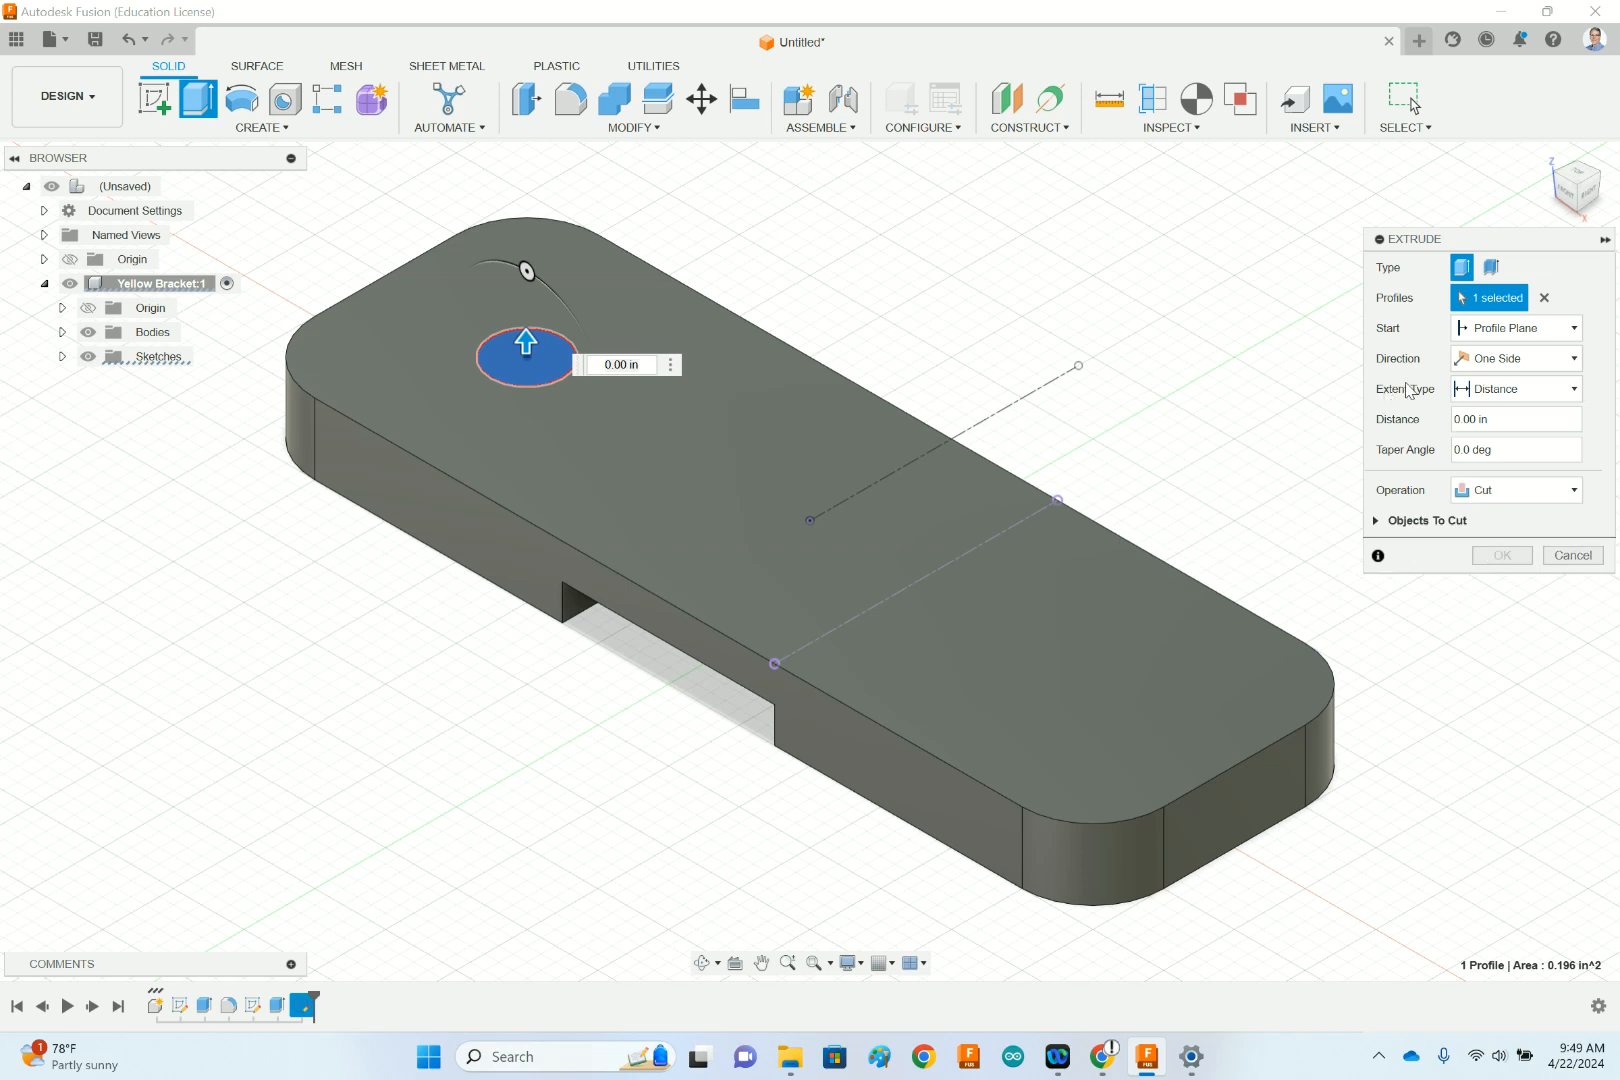
click(1486, 394)
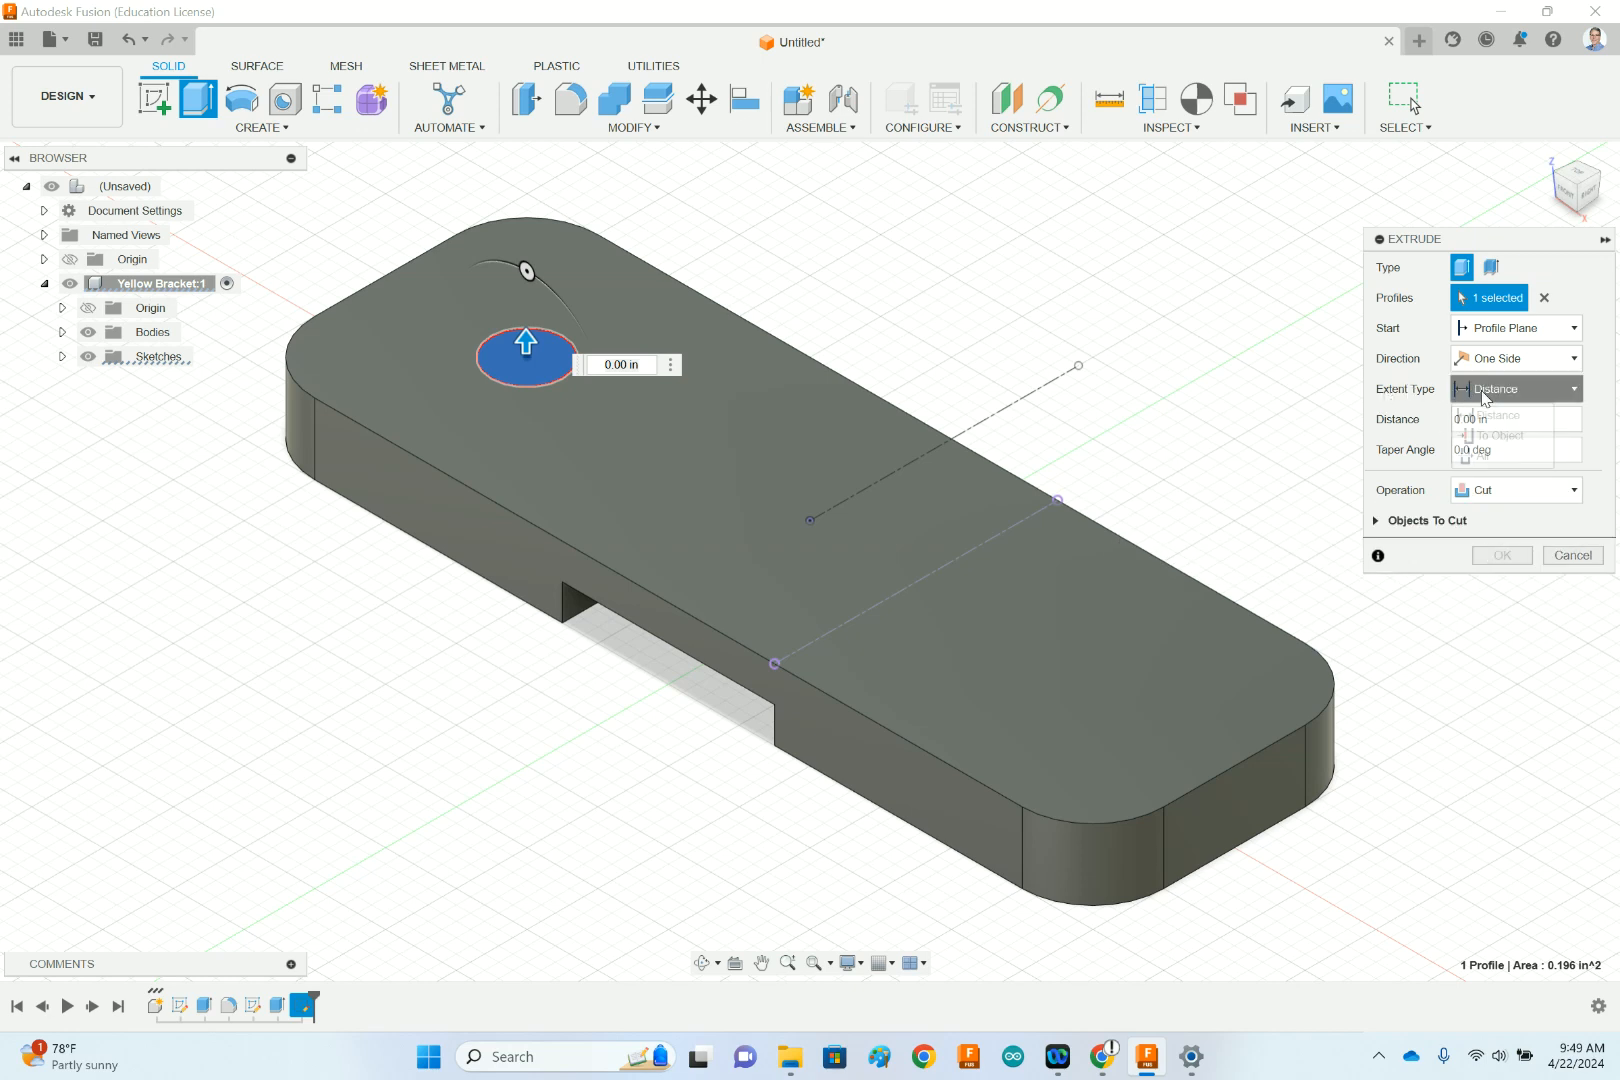
click(1487, 458)
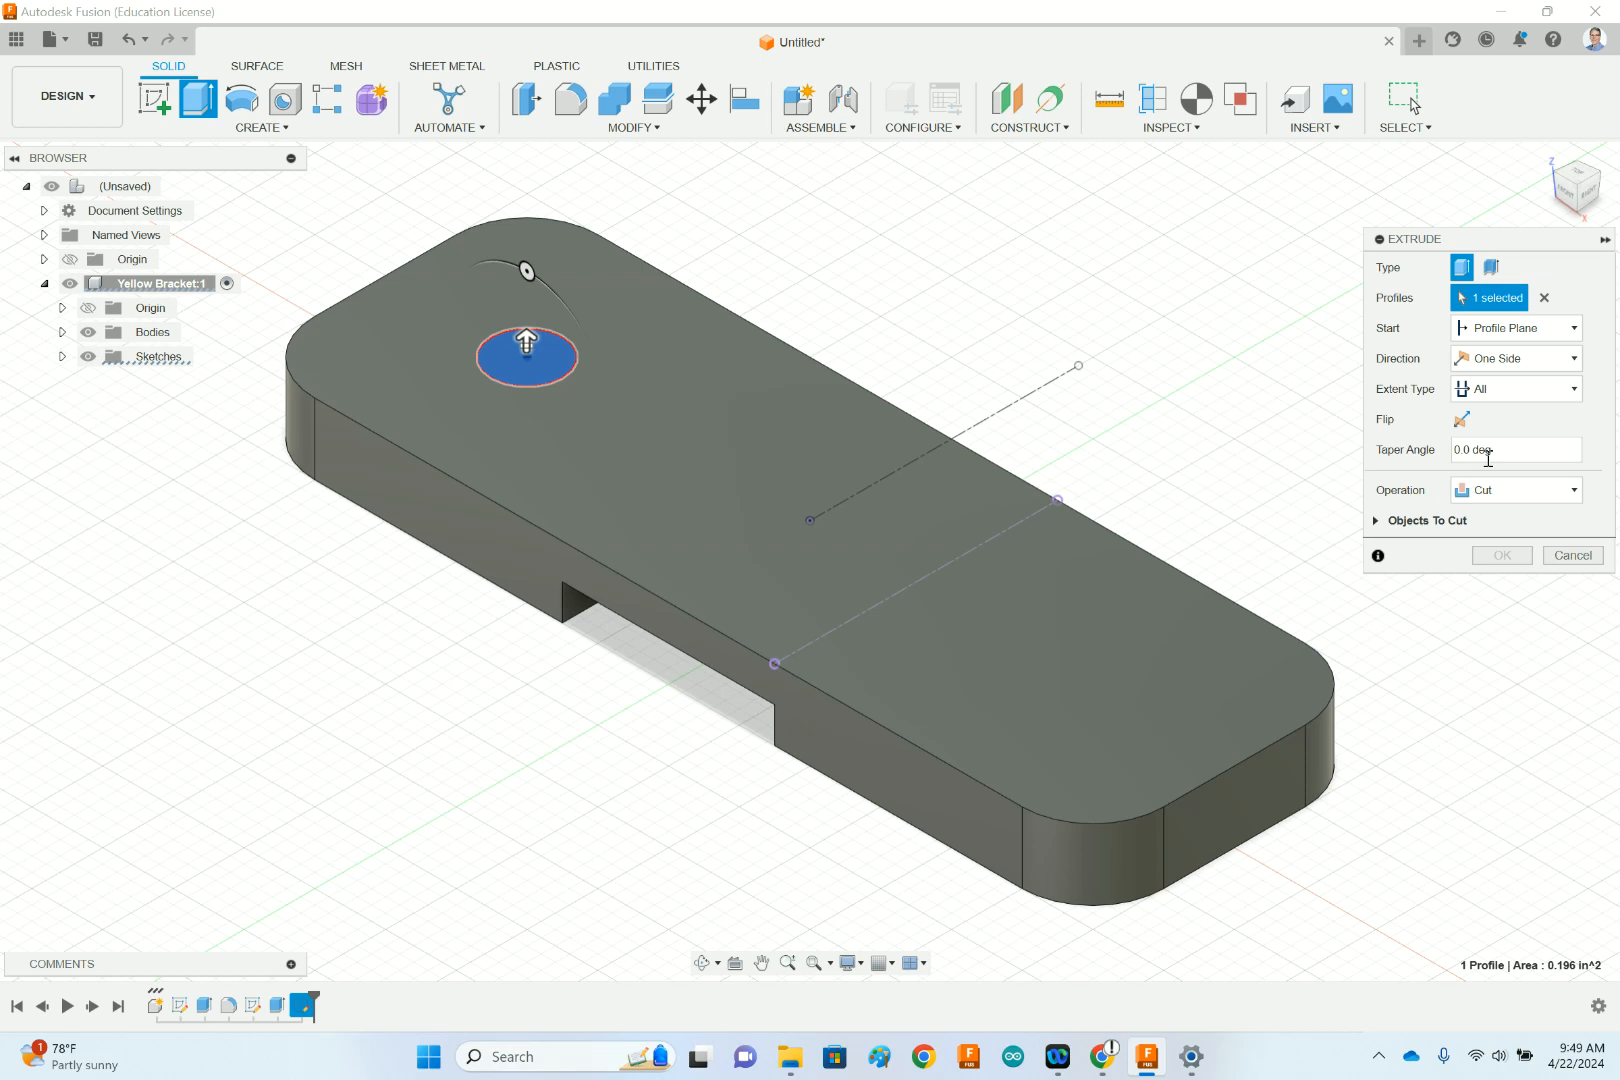
click(1461, 420)
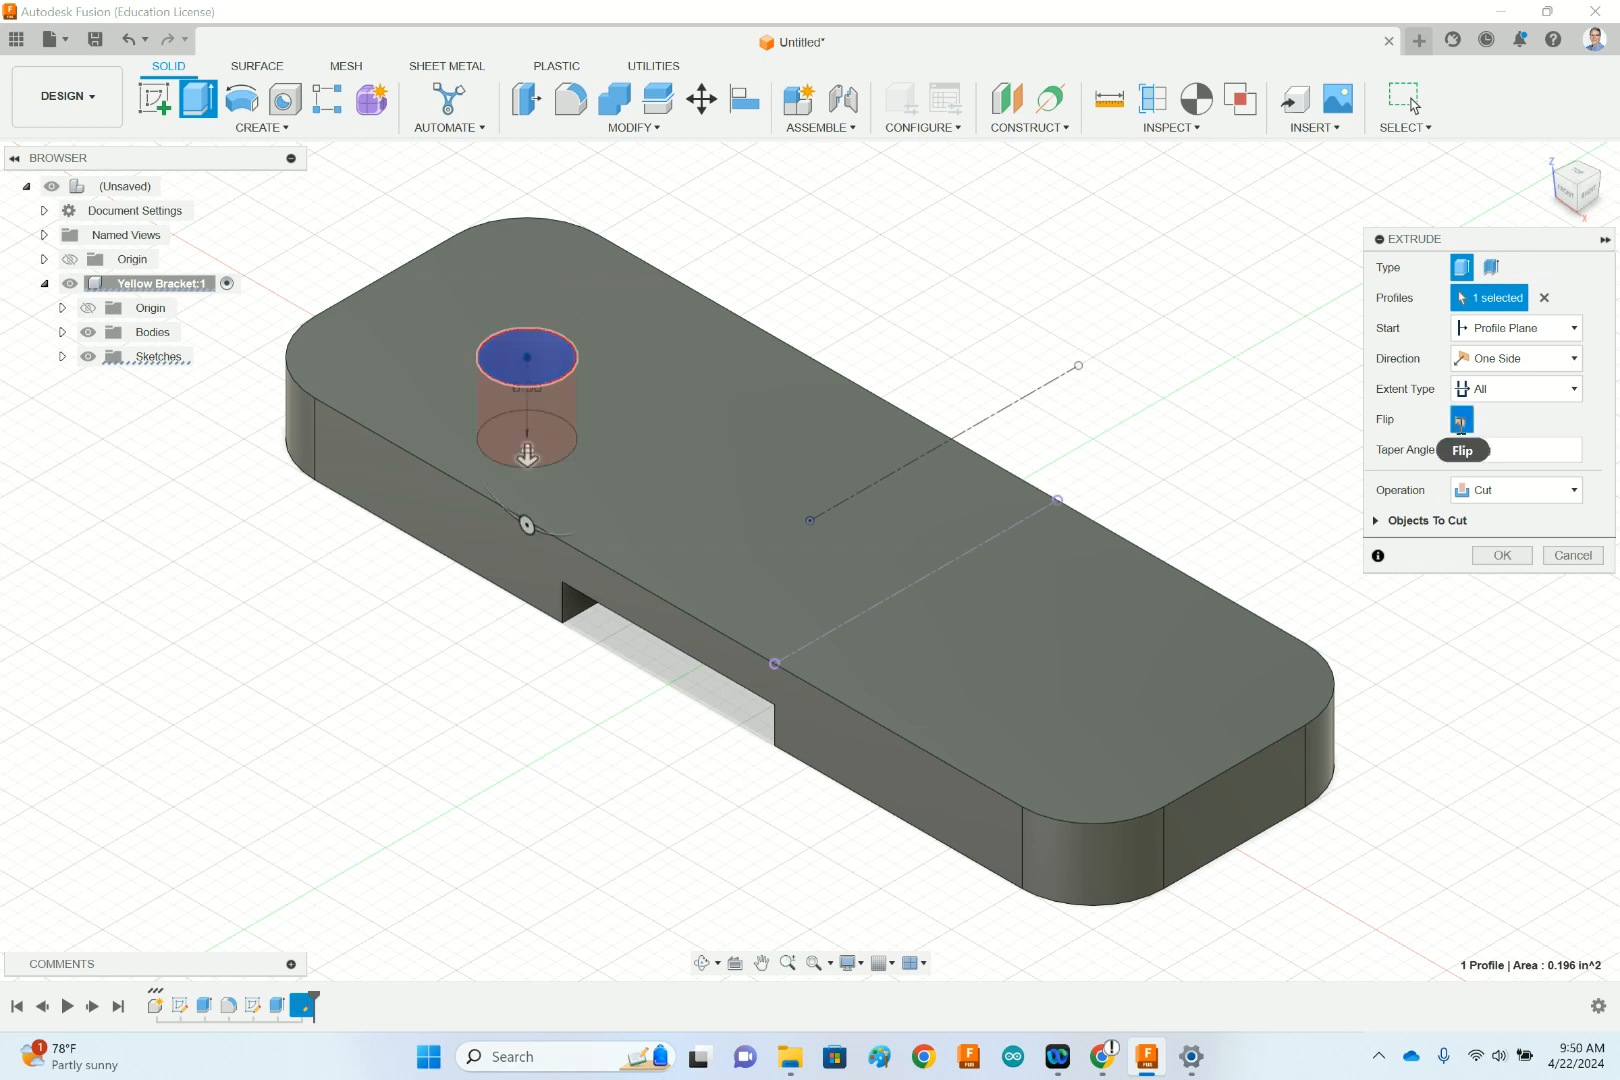
click(1502, 555)
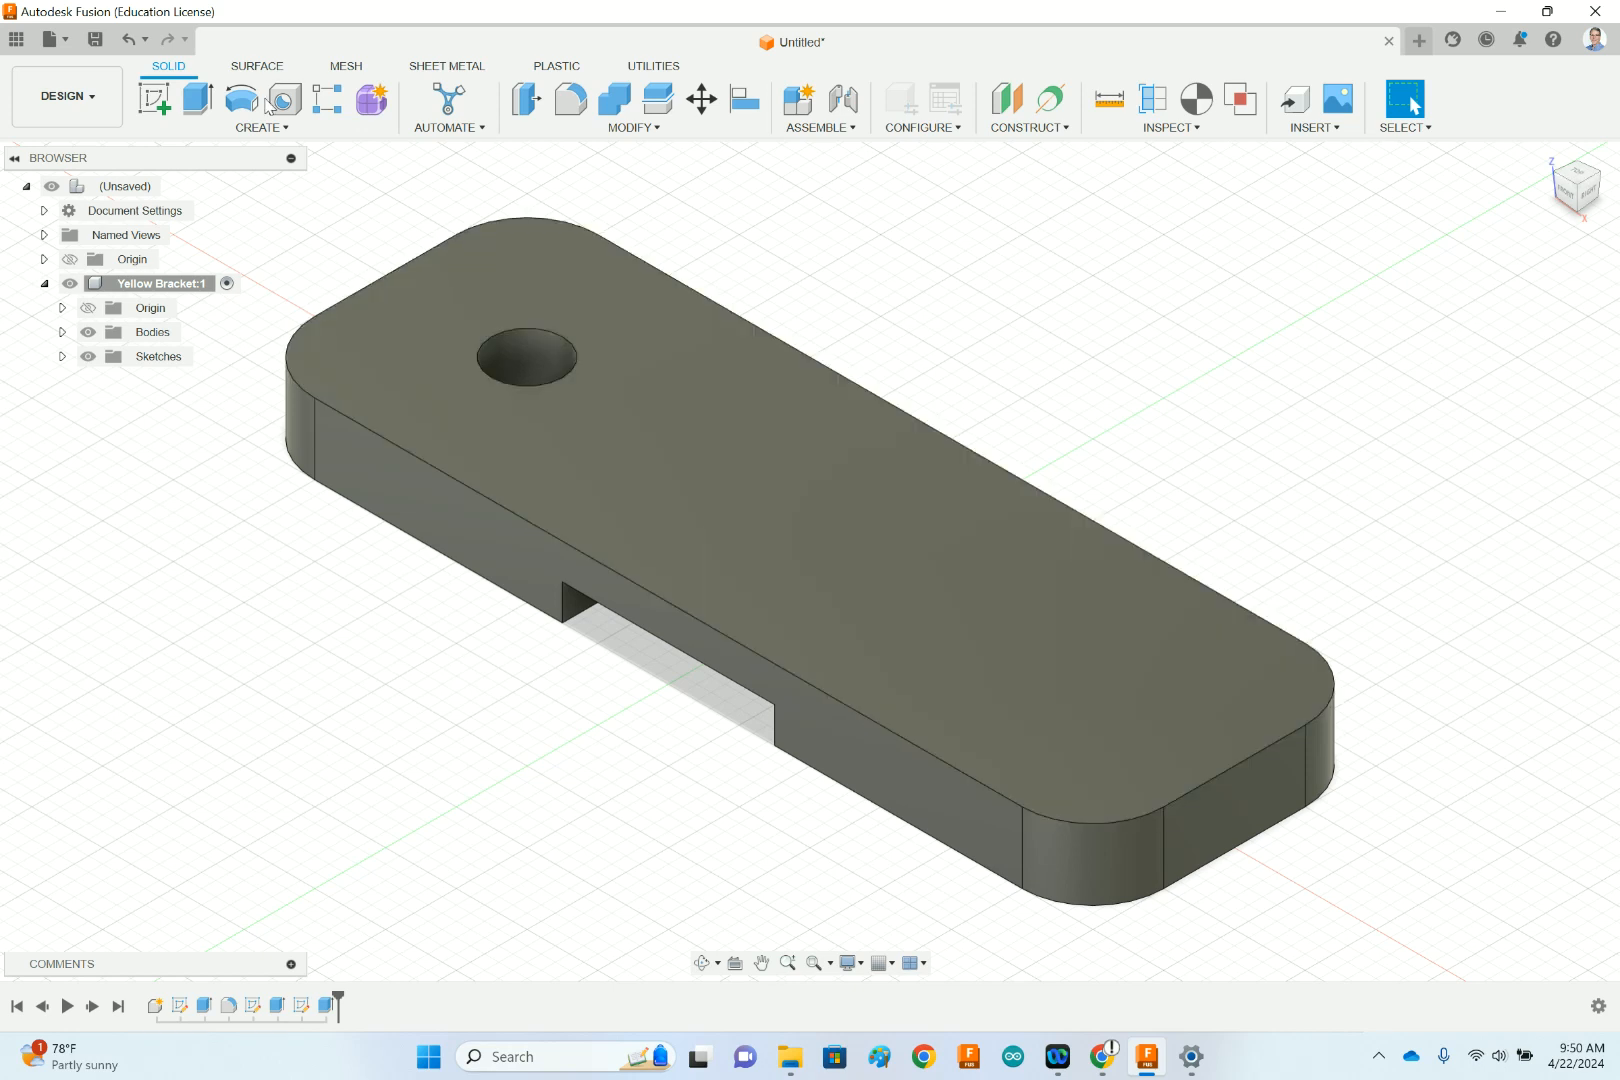
- Set up a Mirror with object type Features and choose the mounting hole's extruded cut as the object
click(285, 128)
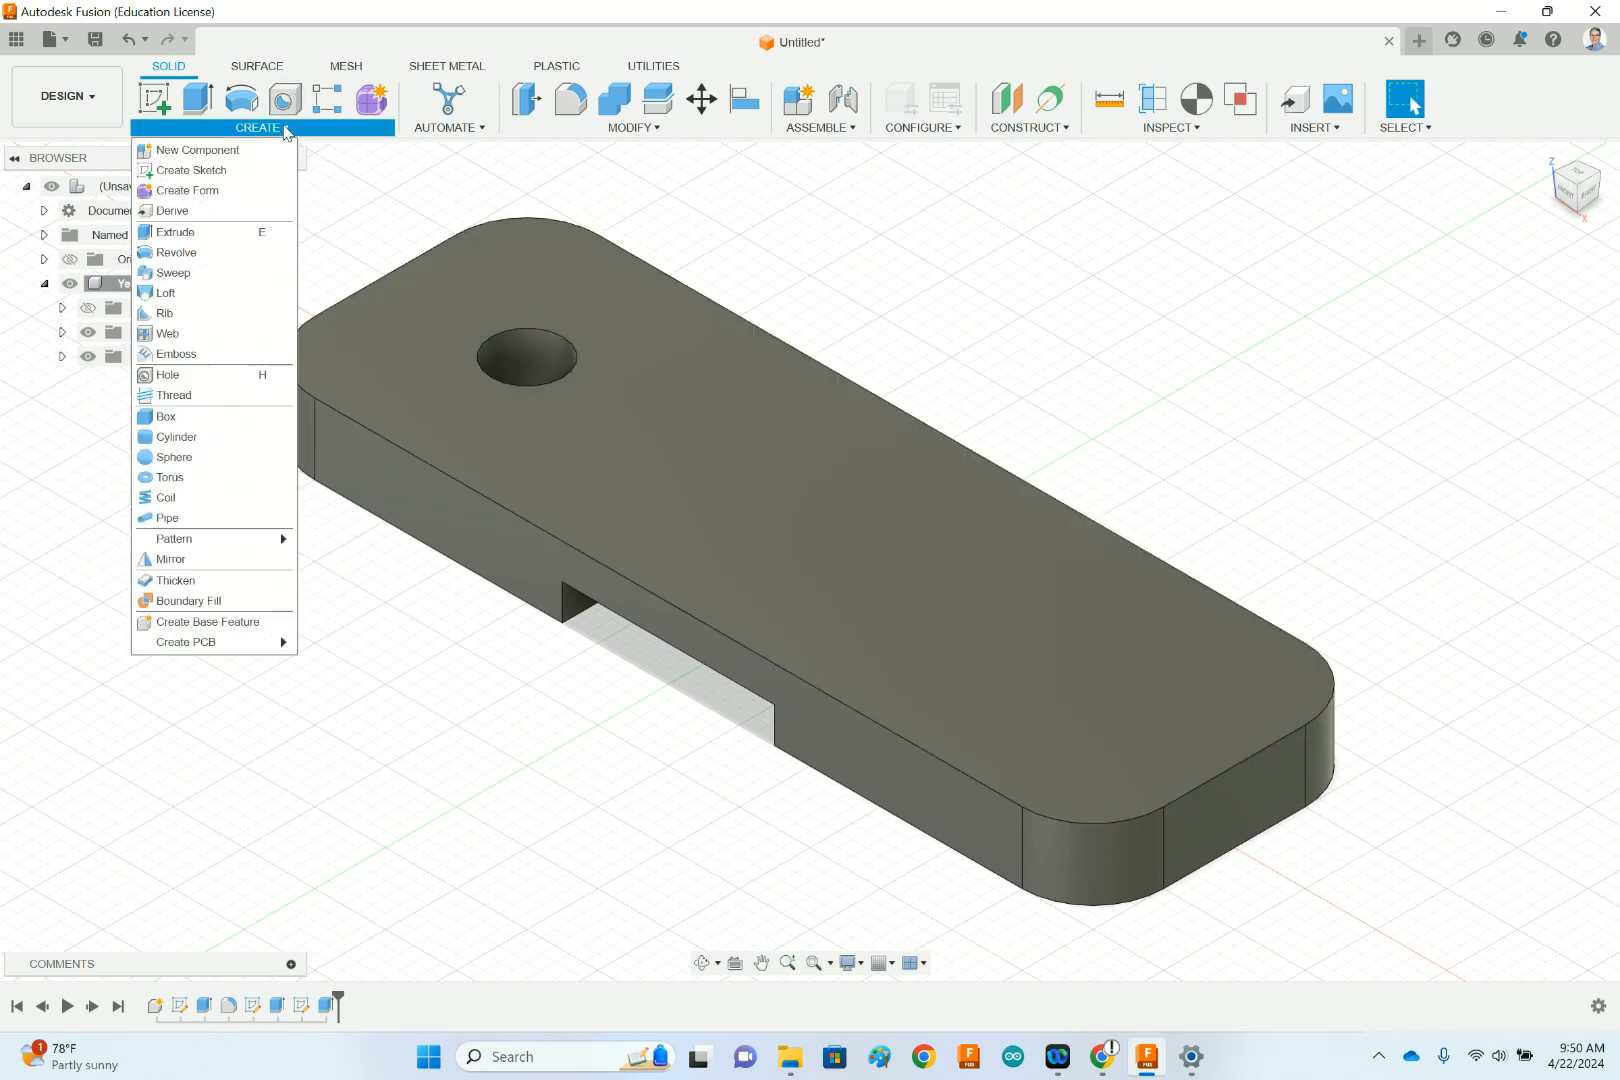
click(180, 561)
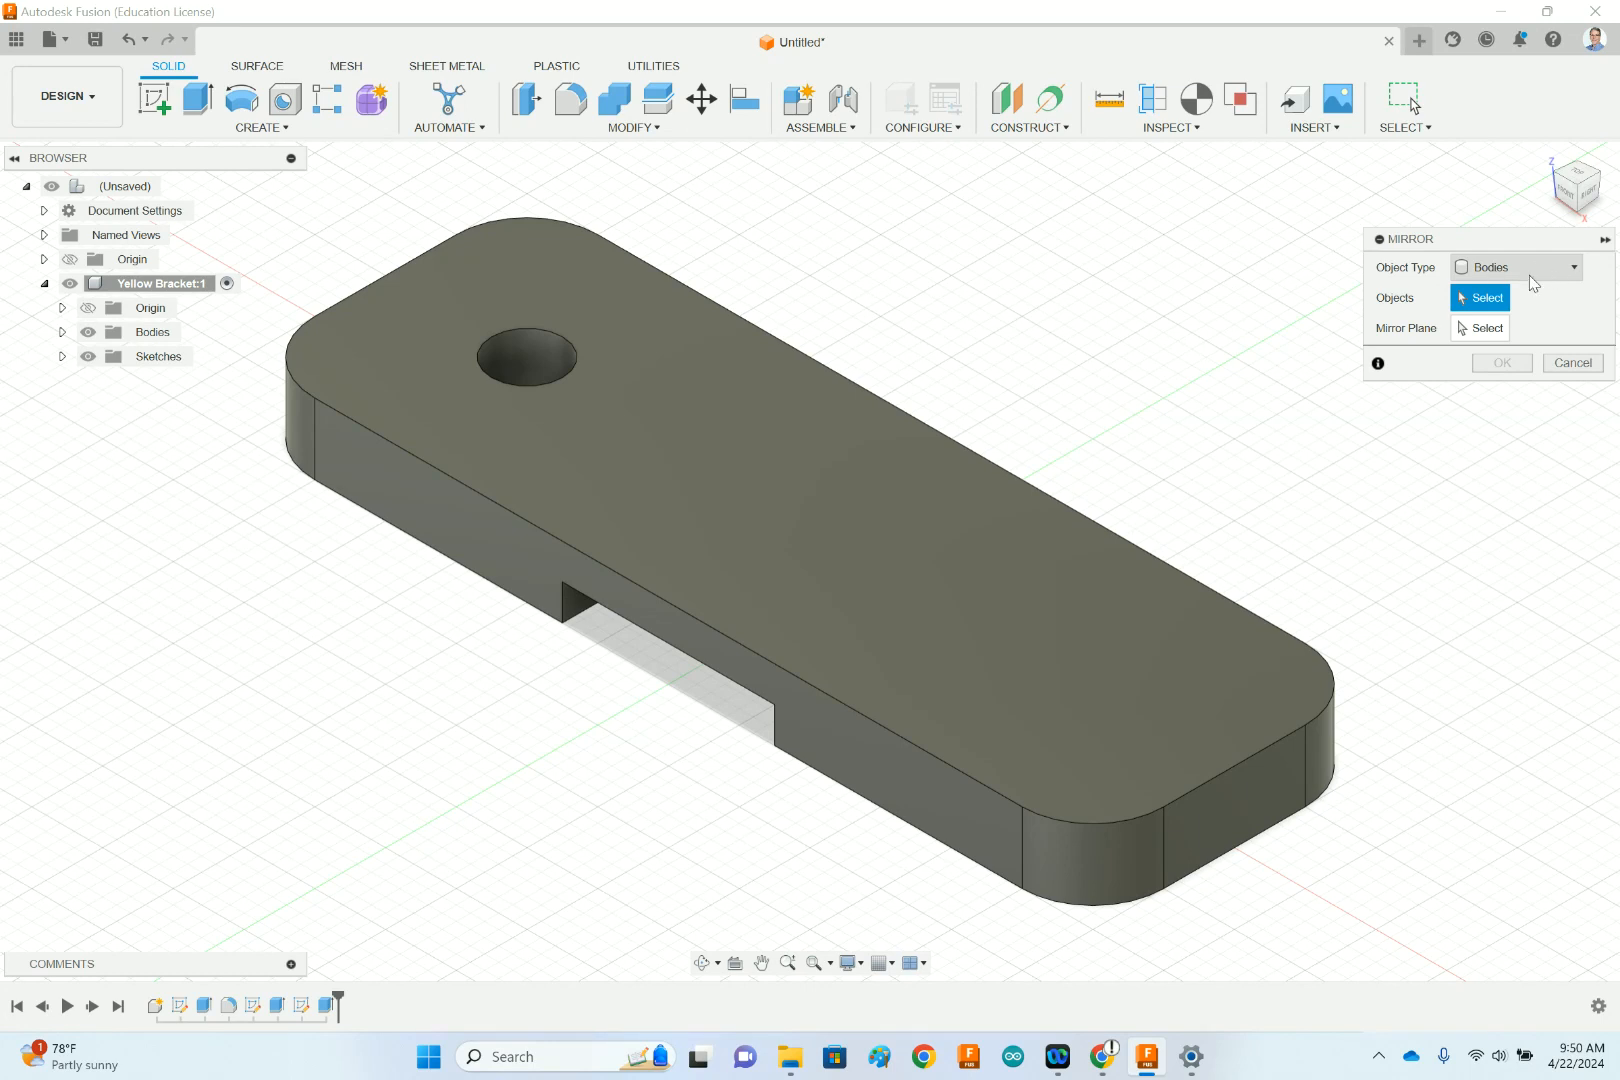
click(1531, 278)
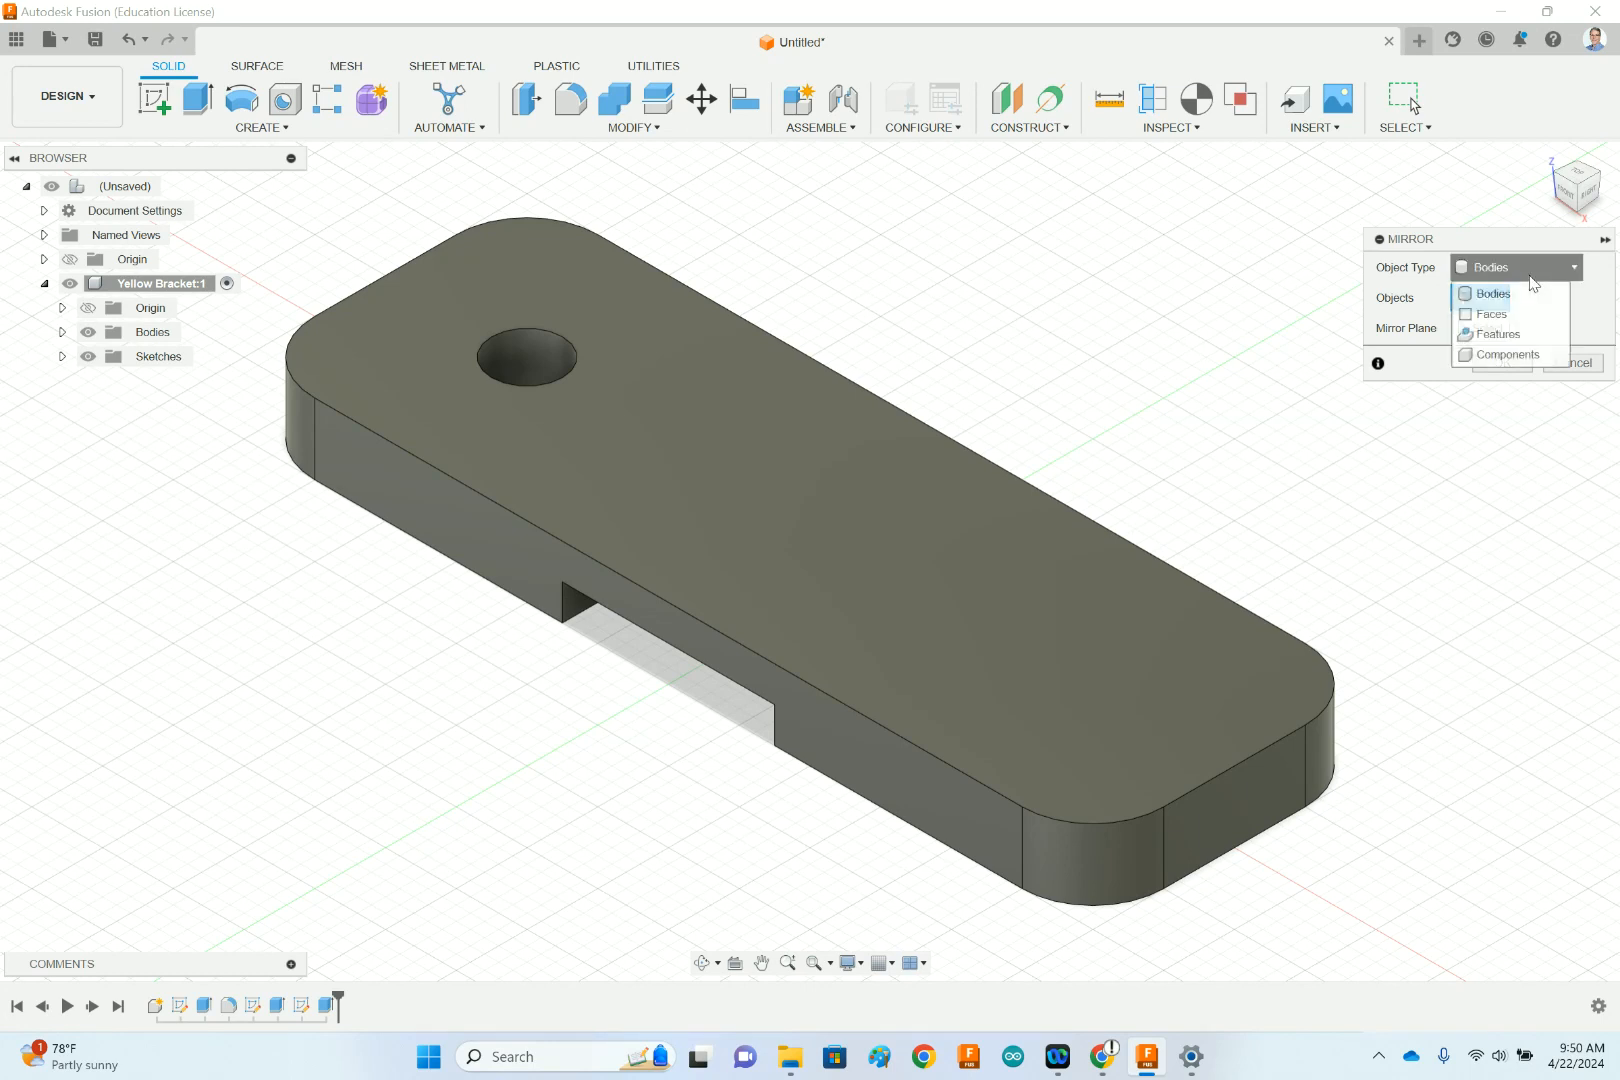
click(1510, 338)
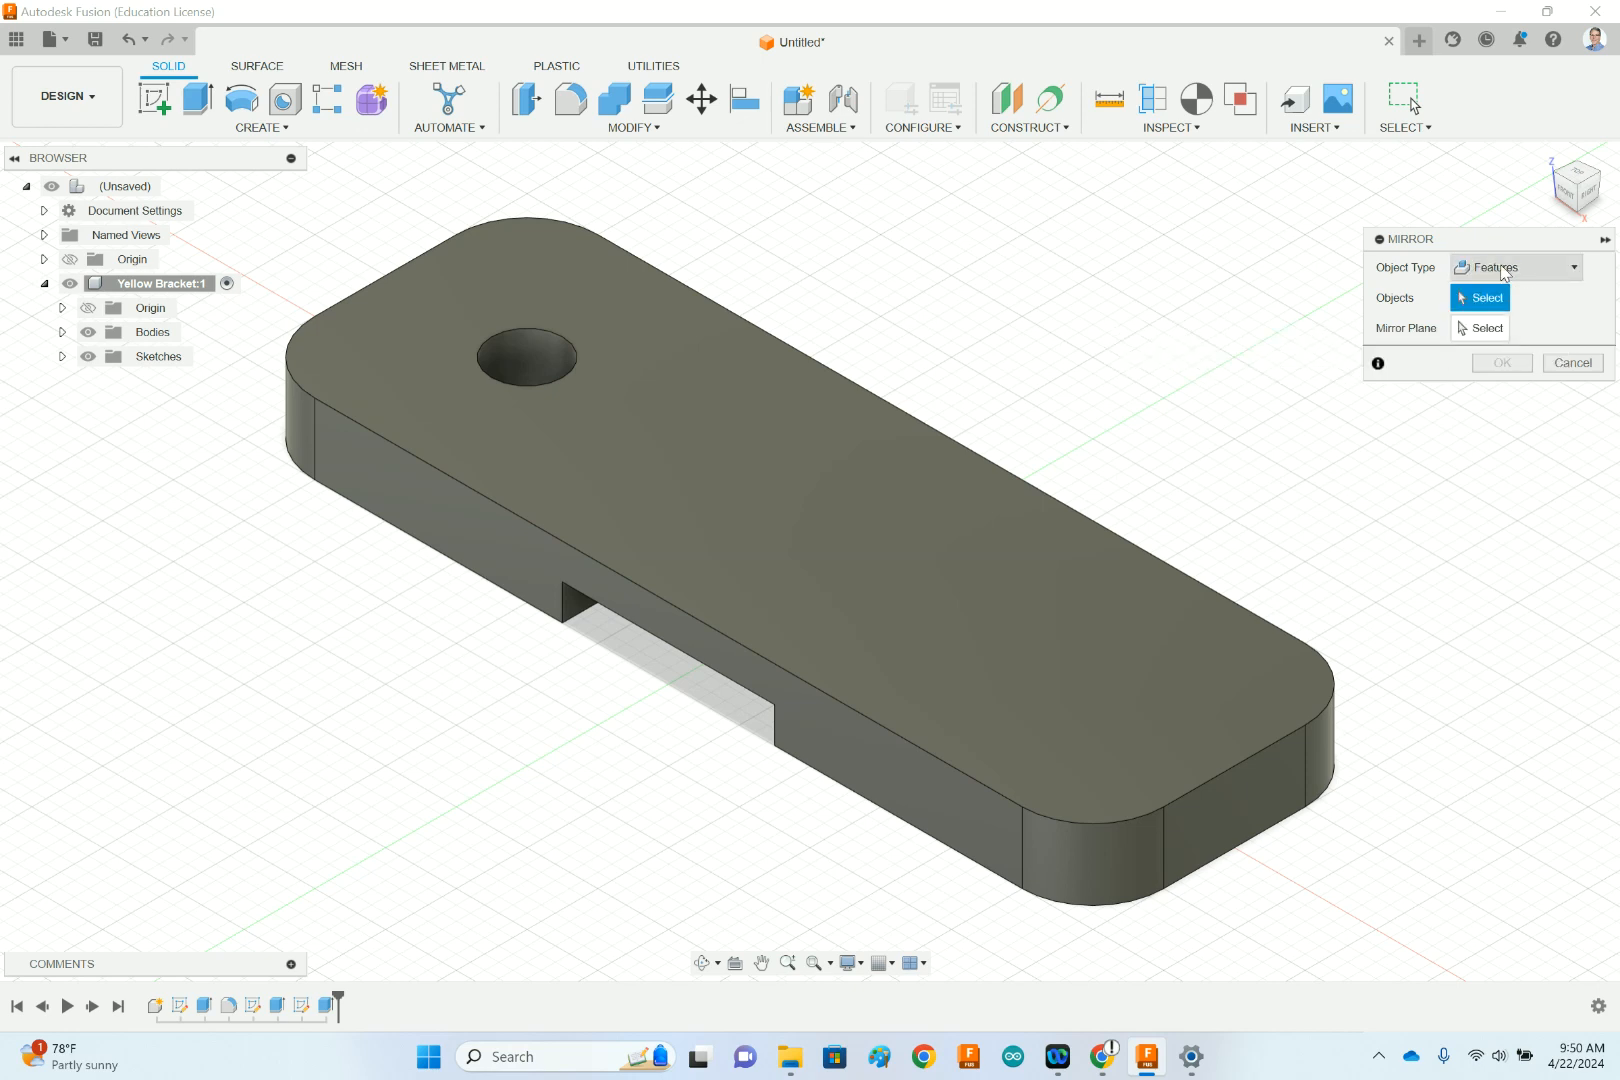
click(260, 128)
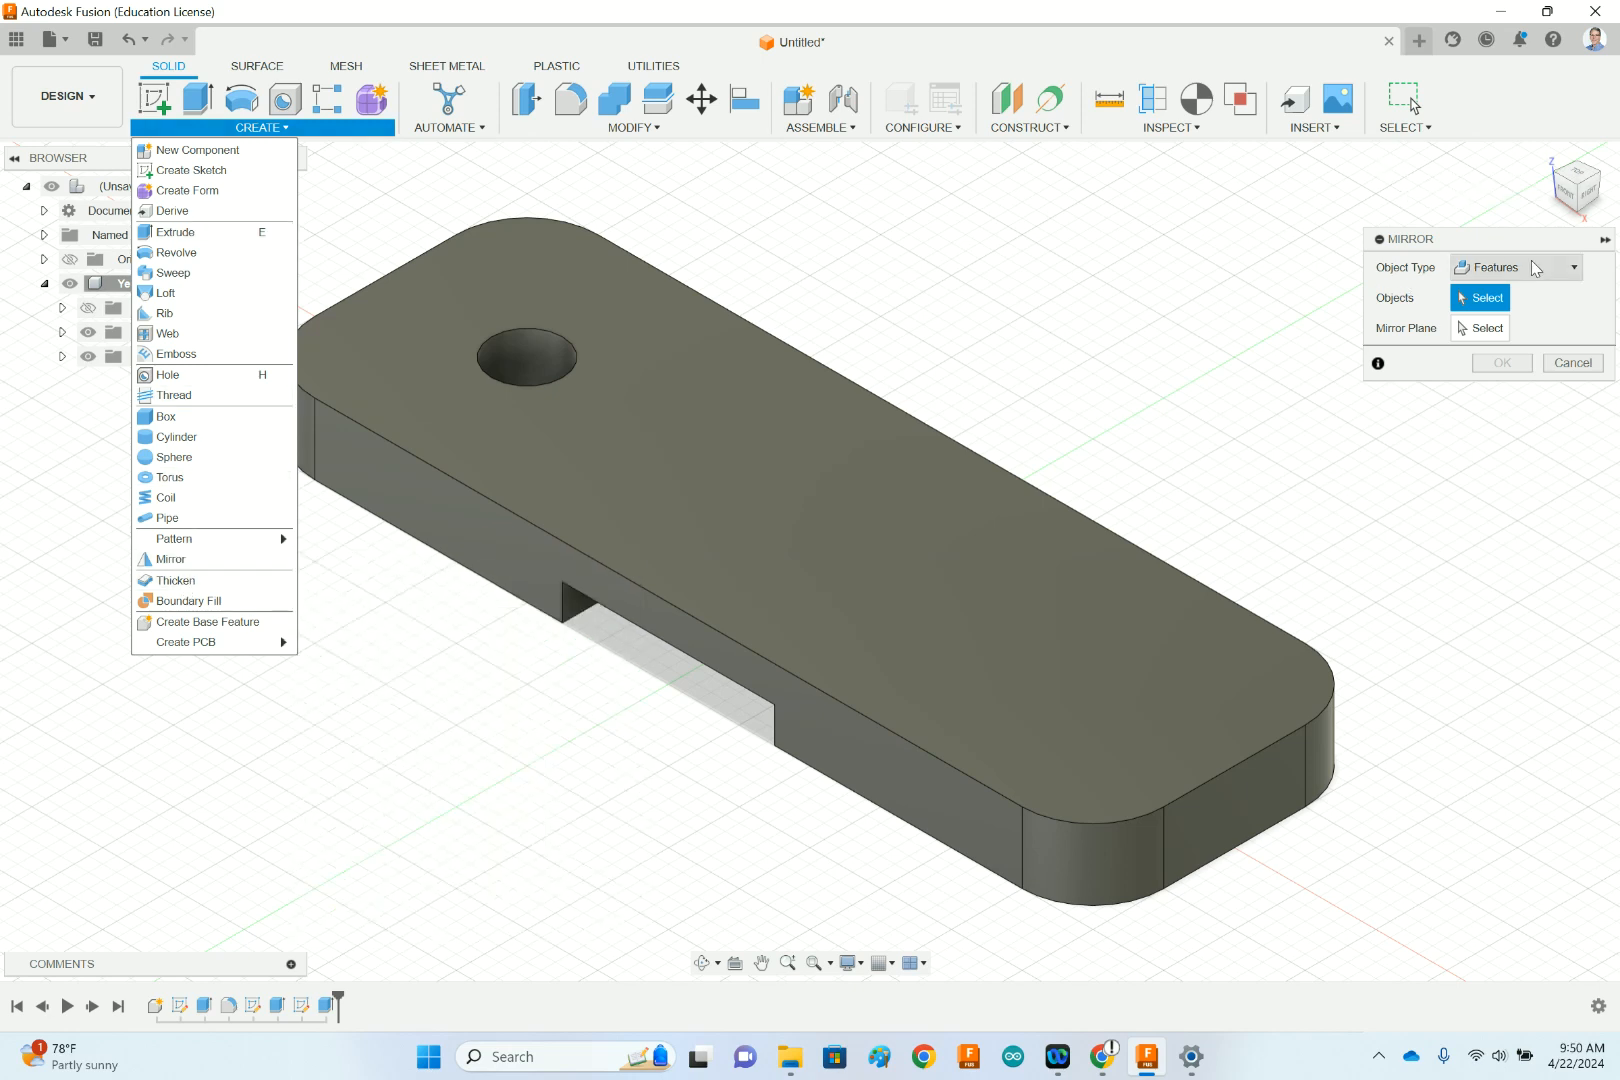
click(1560, 272)
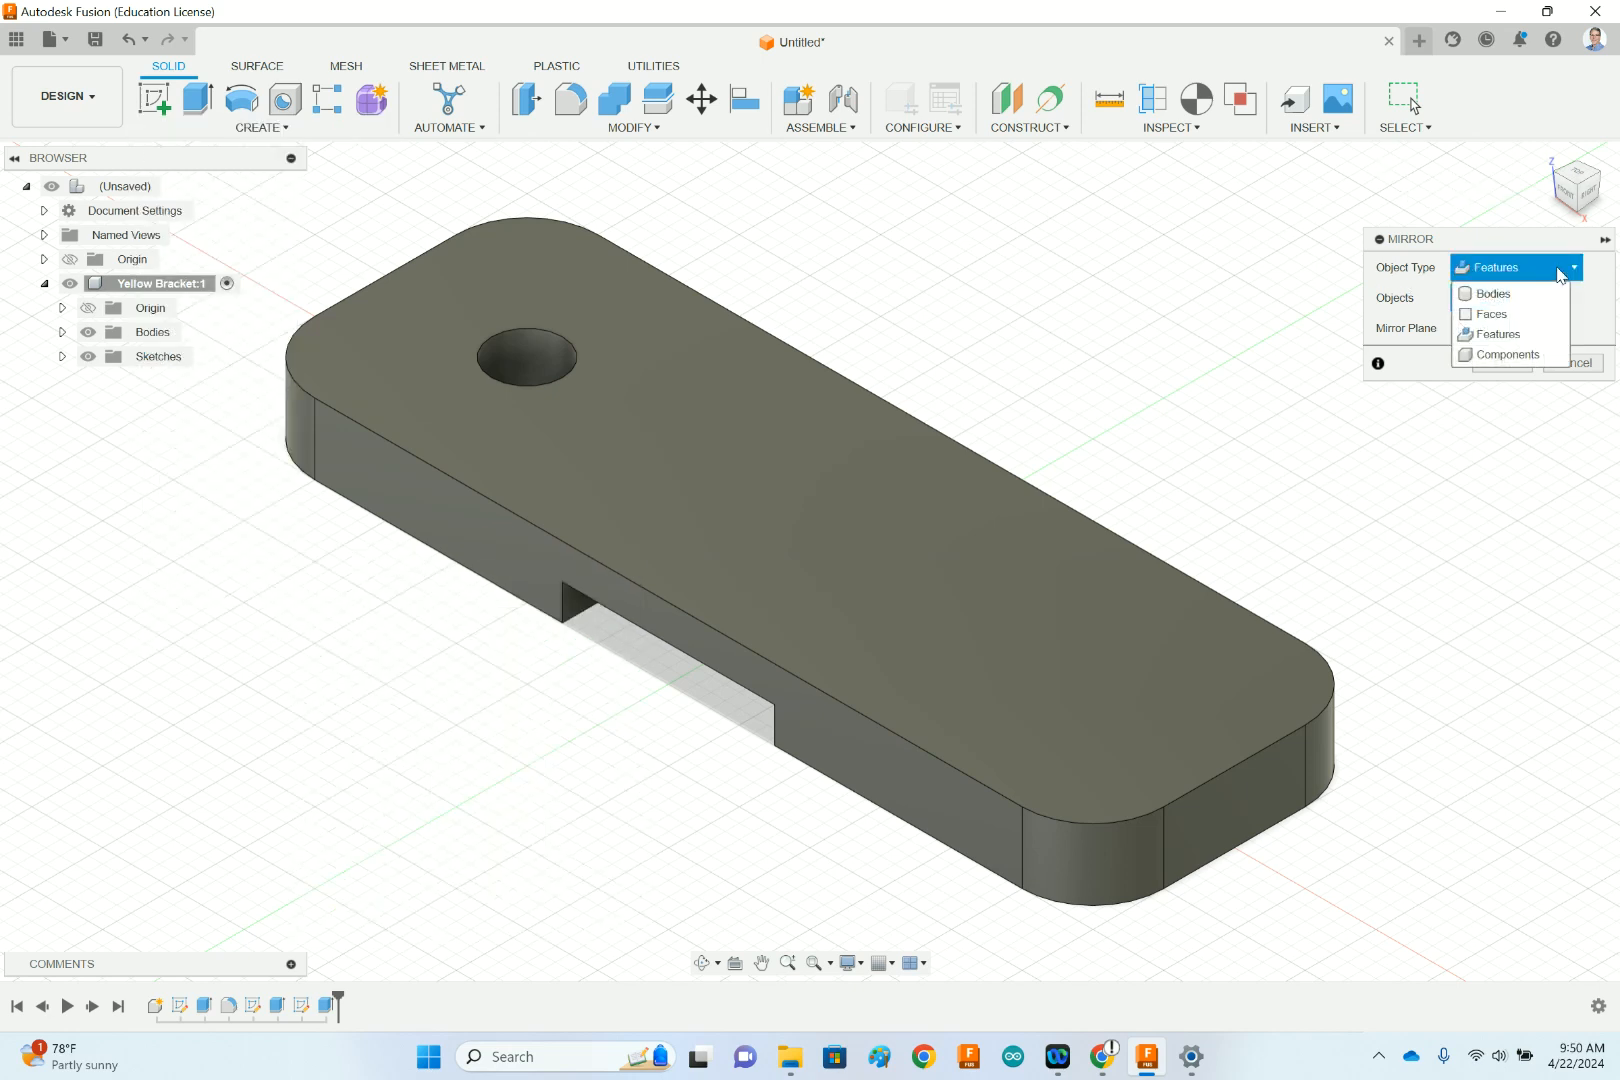
click(1495, 334)
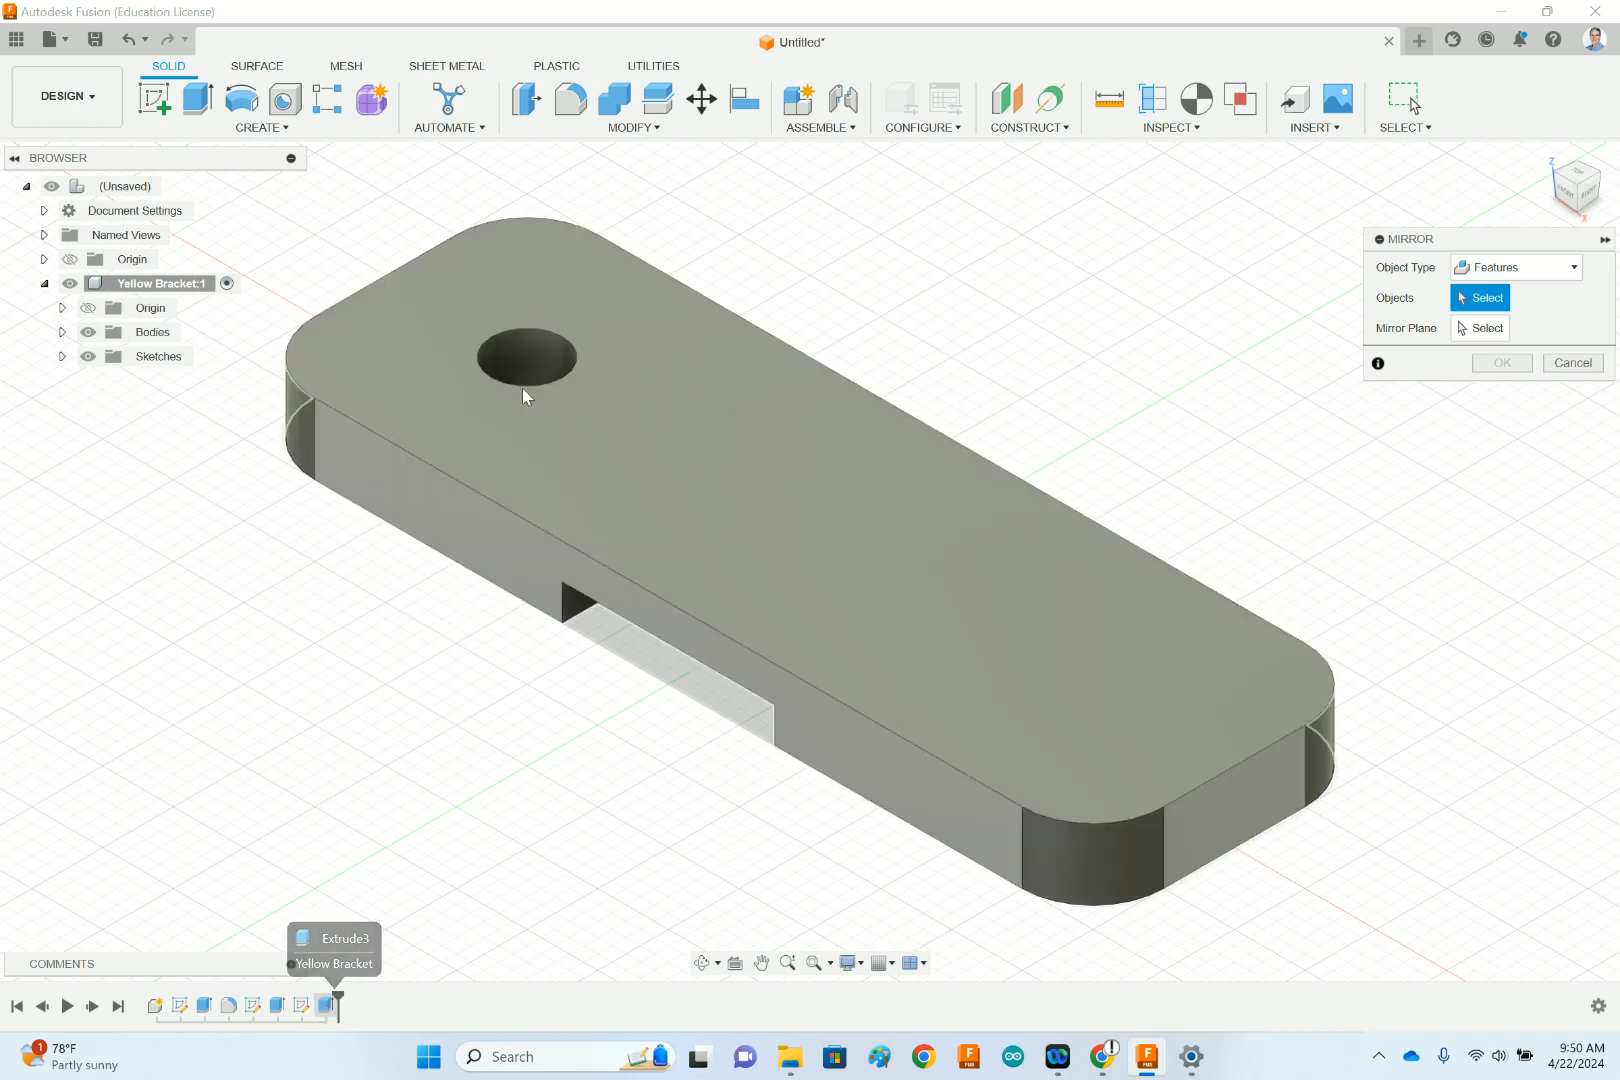
click(323, 1010)
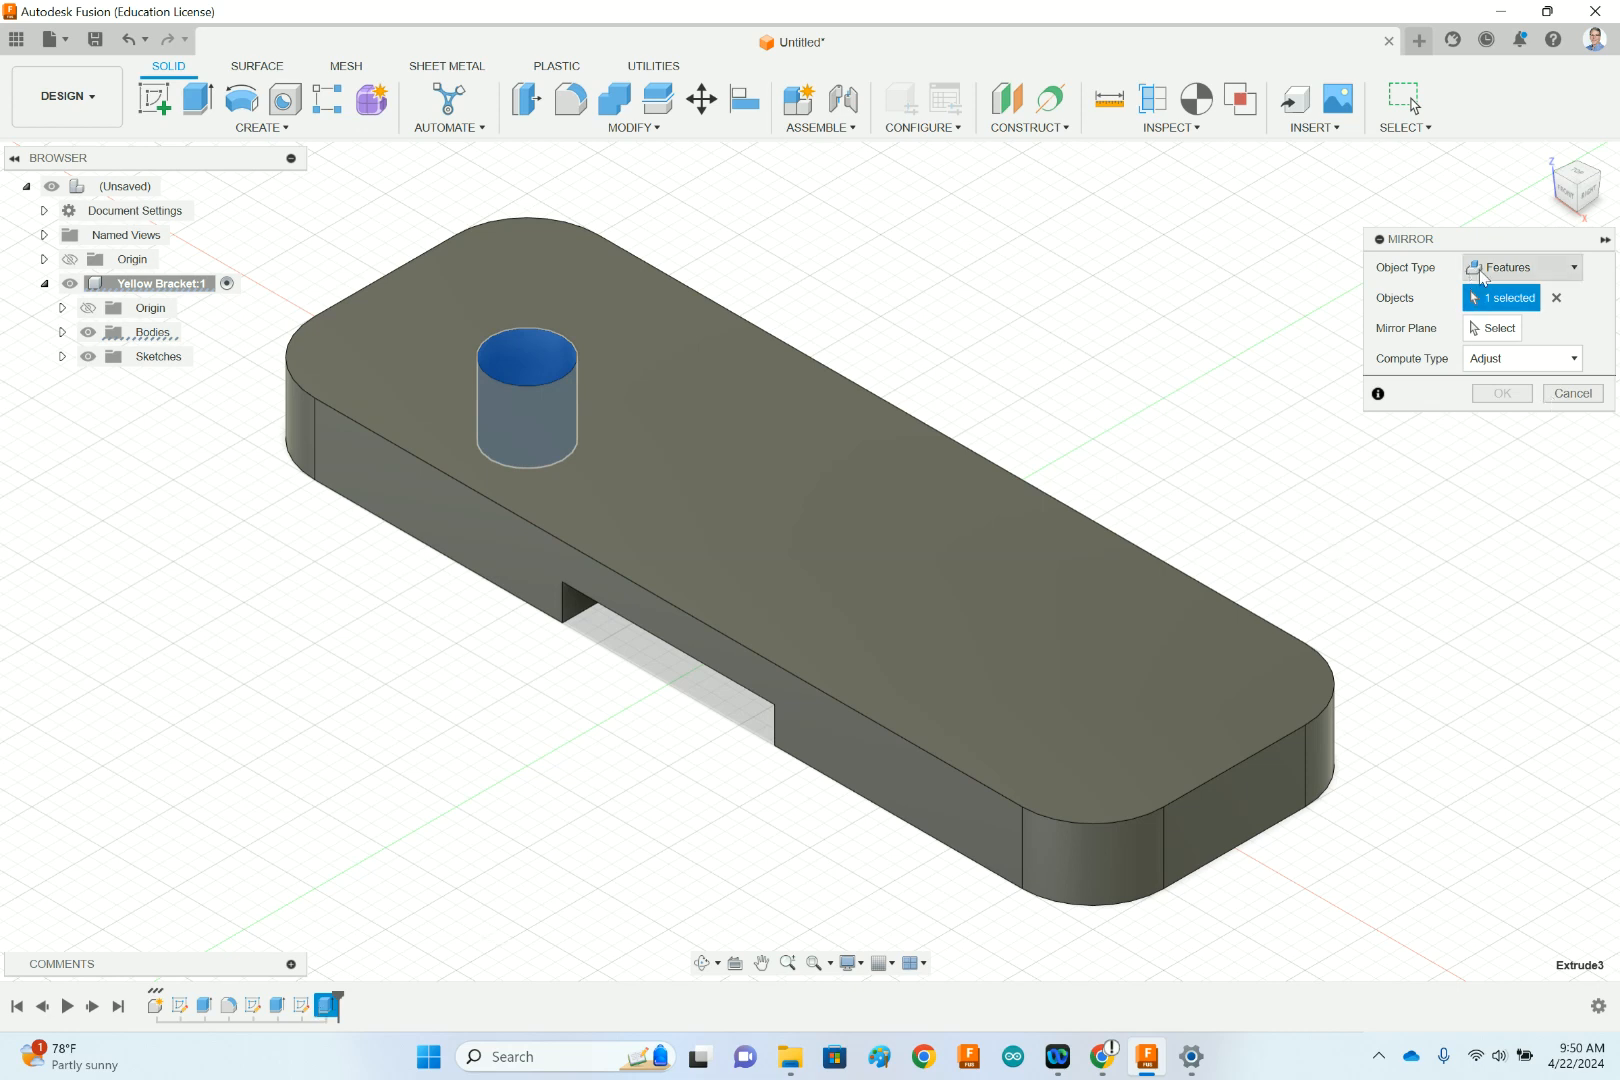
- Mirror the hole cut across the vertical origin plane midway along the plate's length, hiding the bodies while picking the plane and showing them again
click(1480, 333)
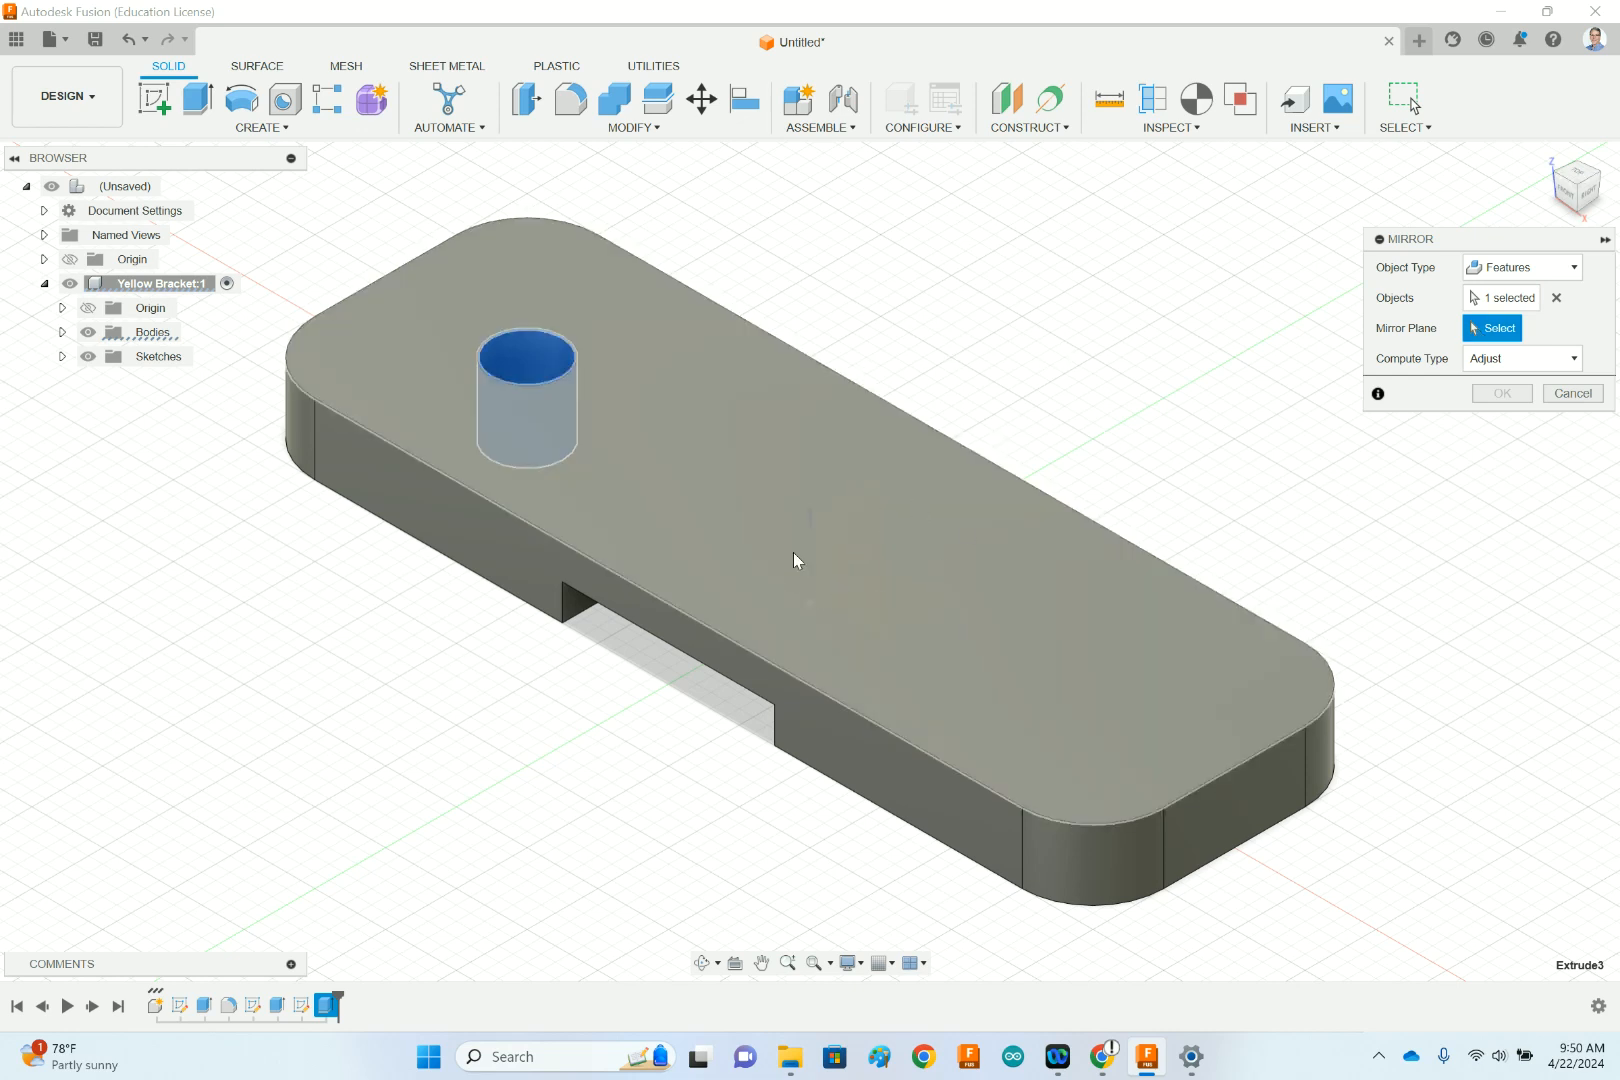
click(88, 333)
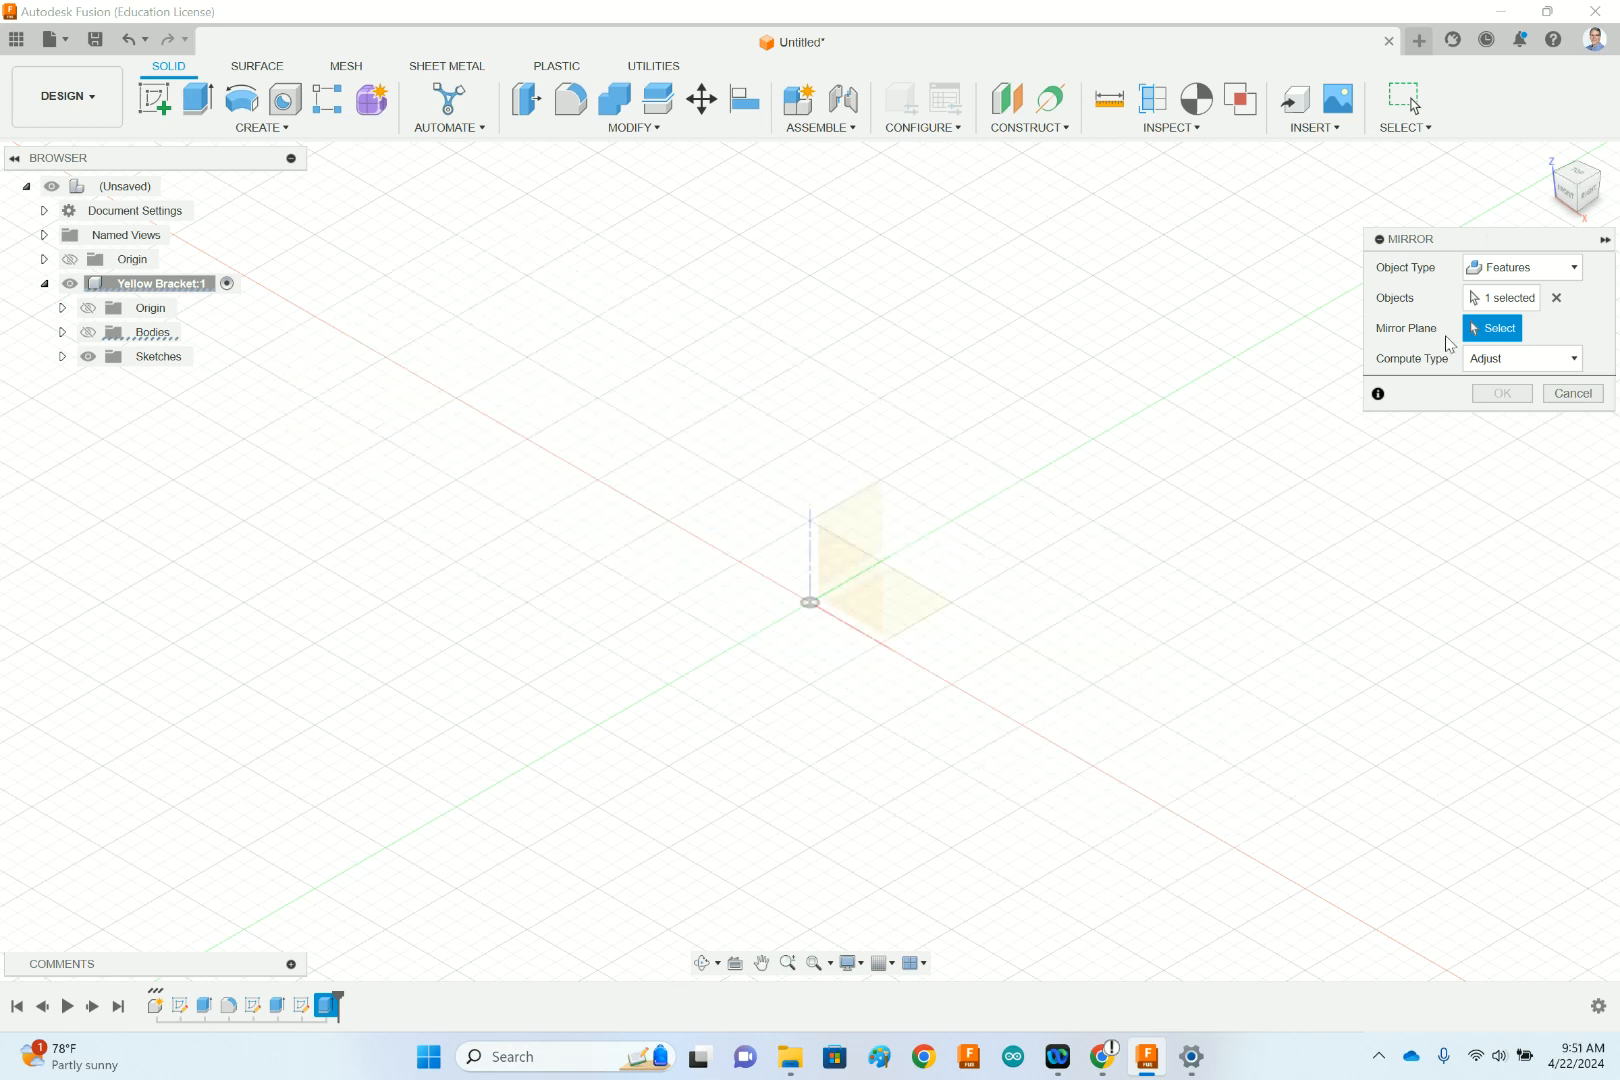
click(862, 523)
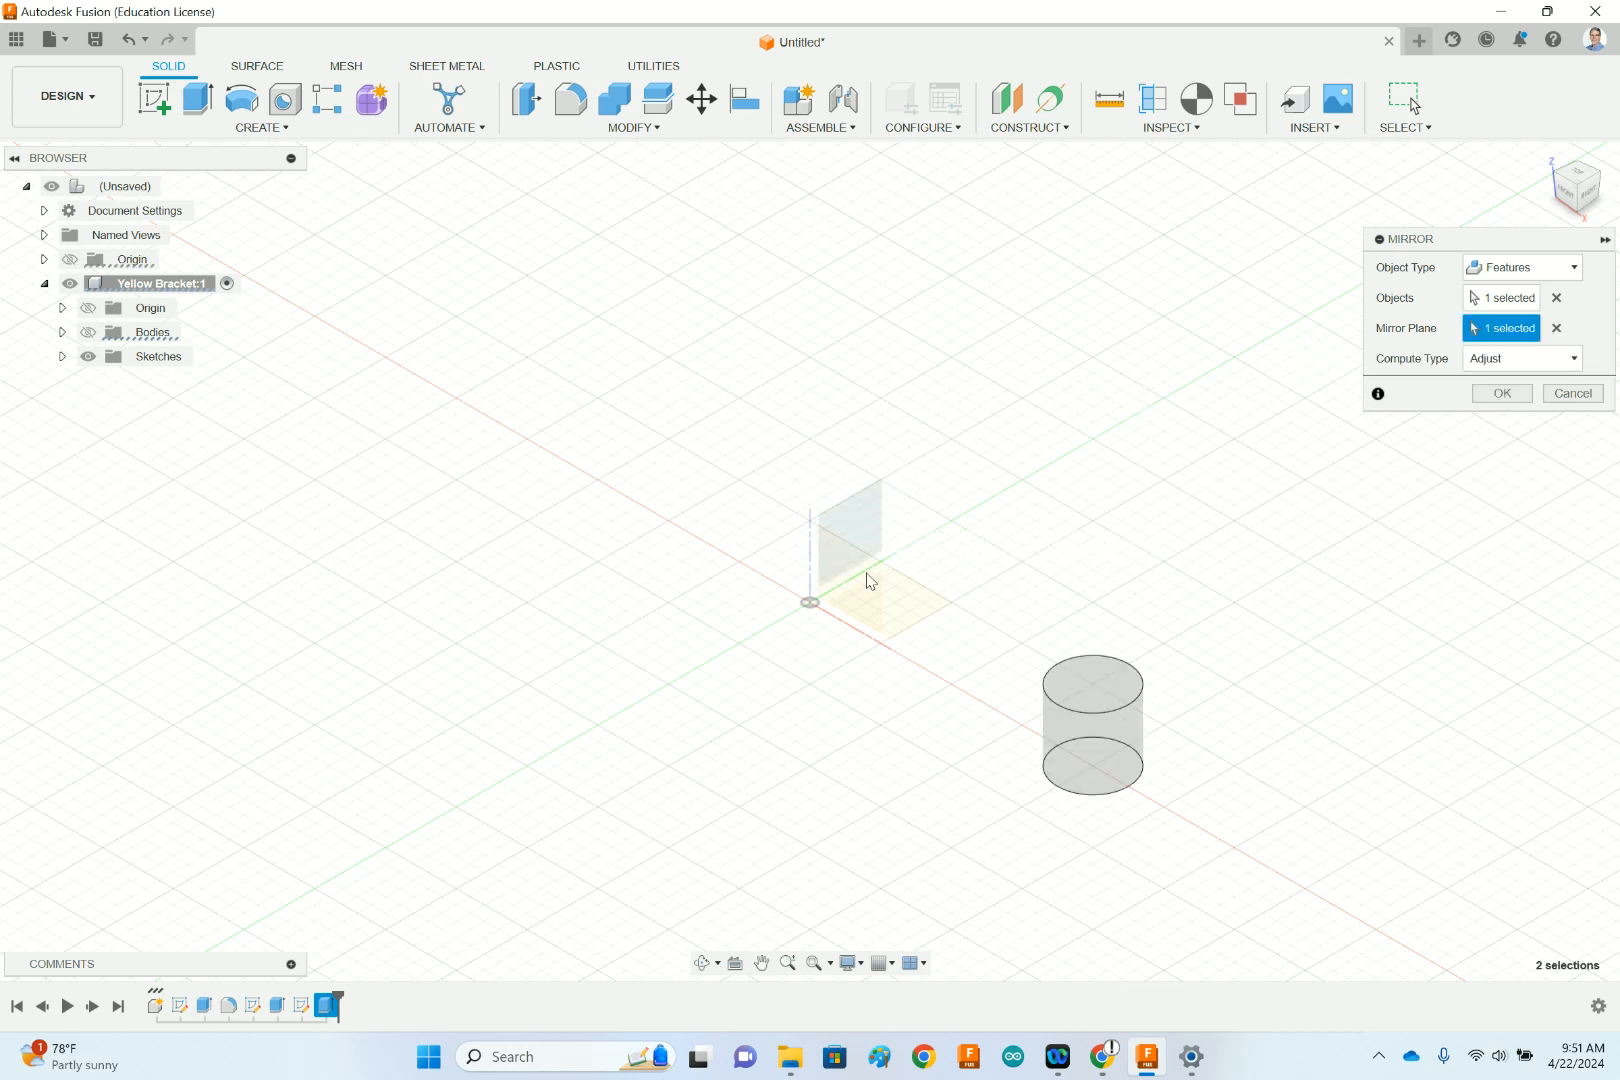
click(88, 332)
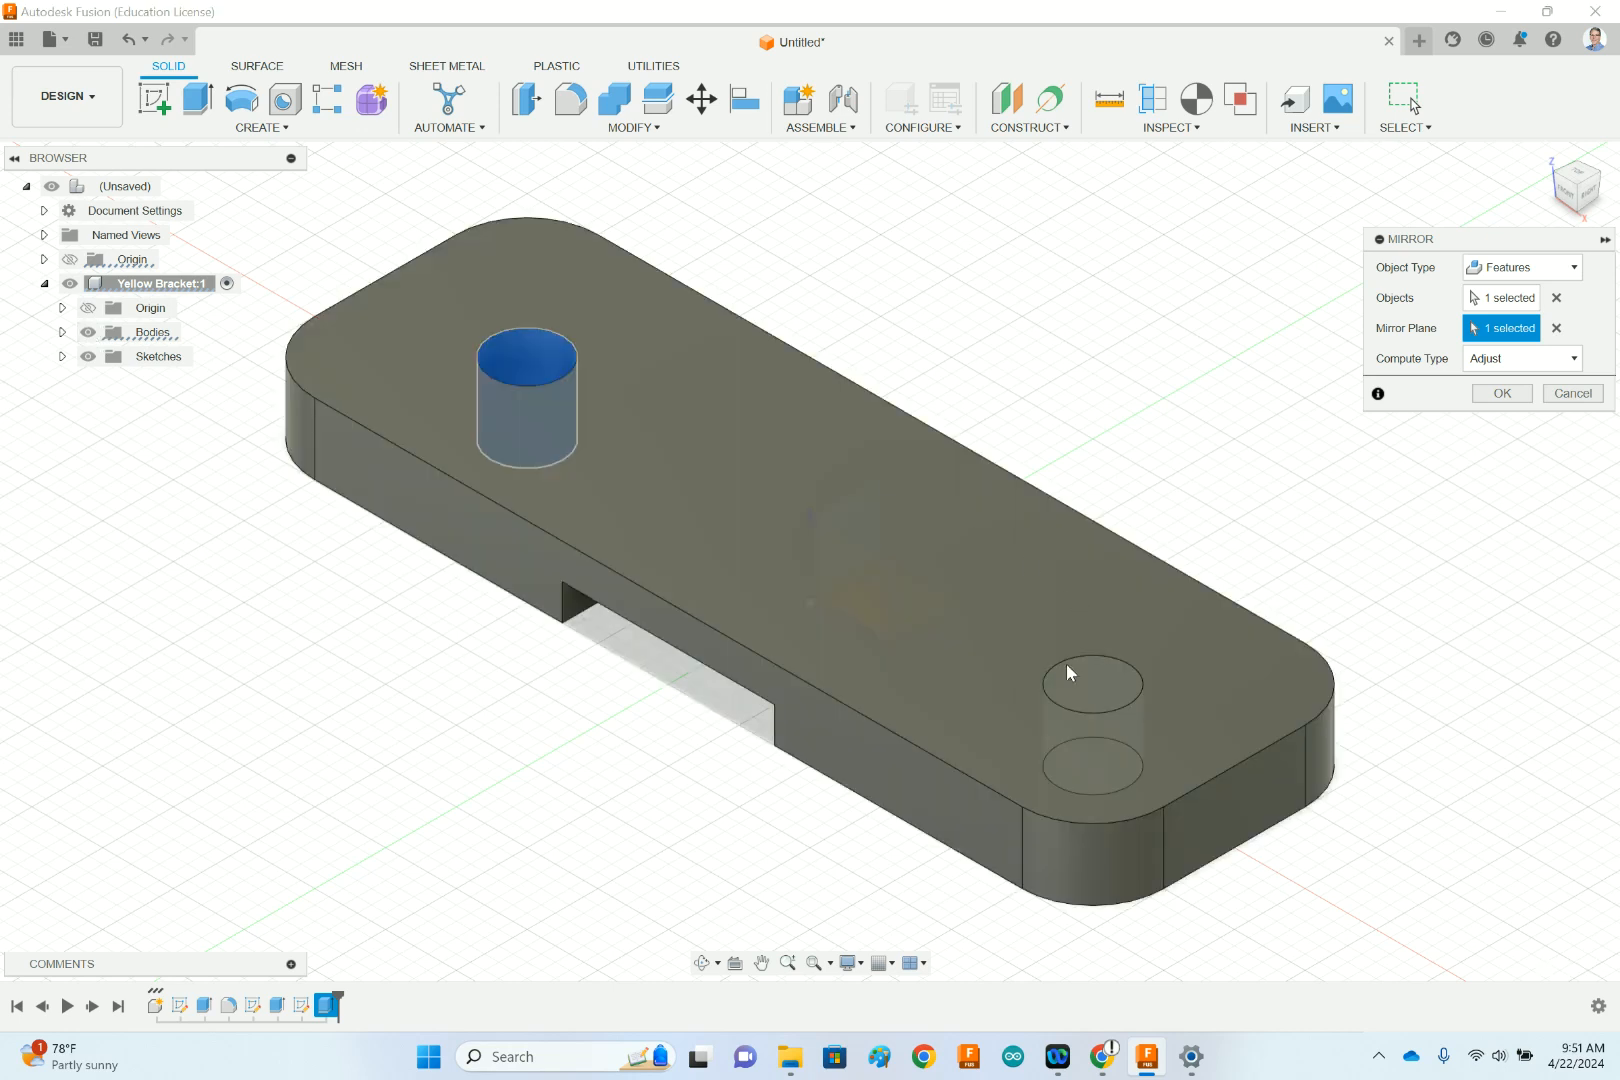
click(1502, 394)
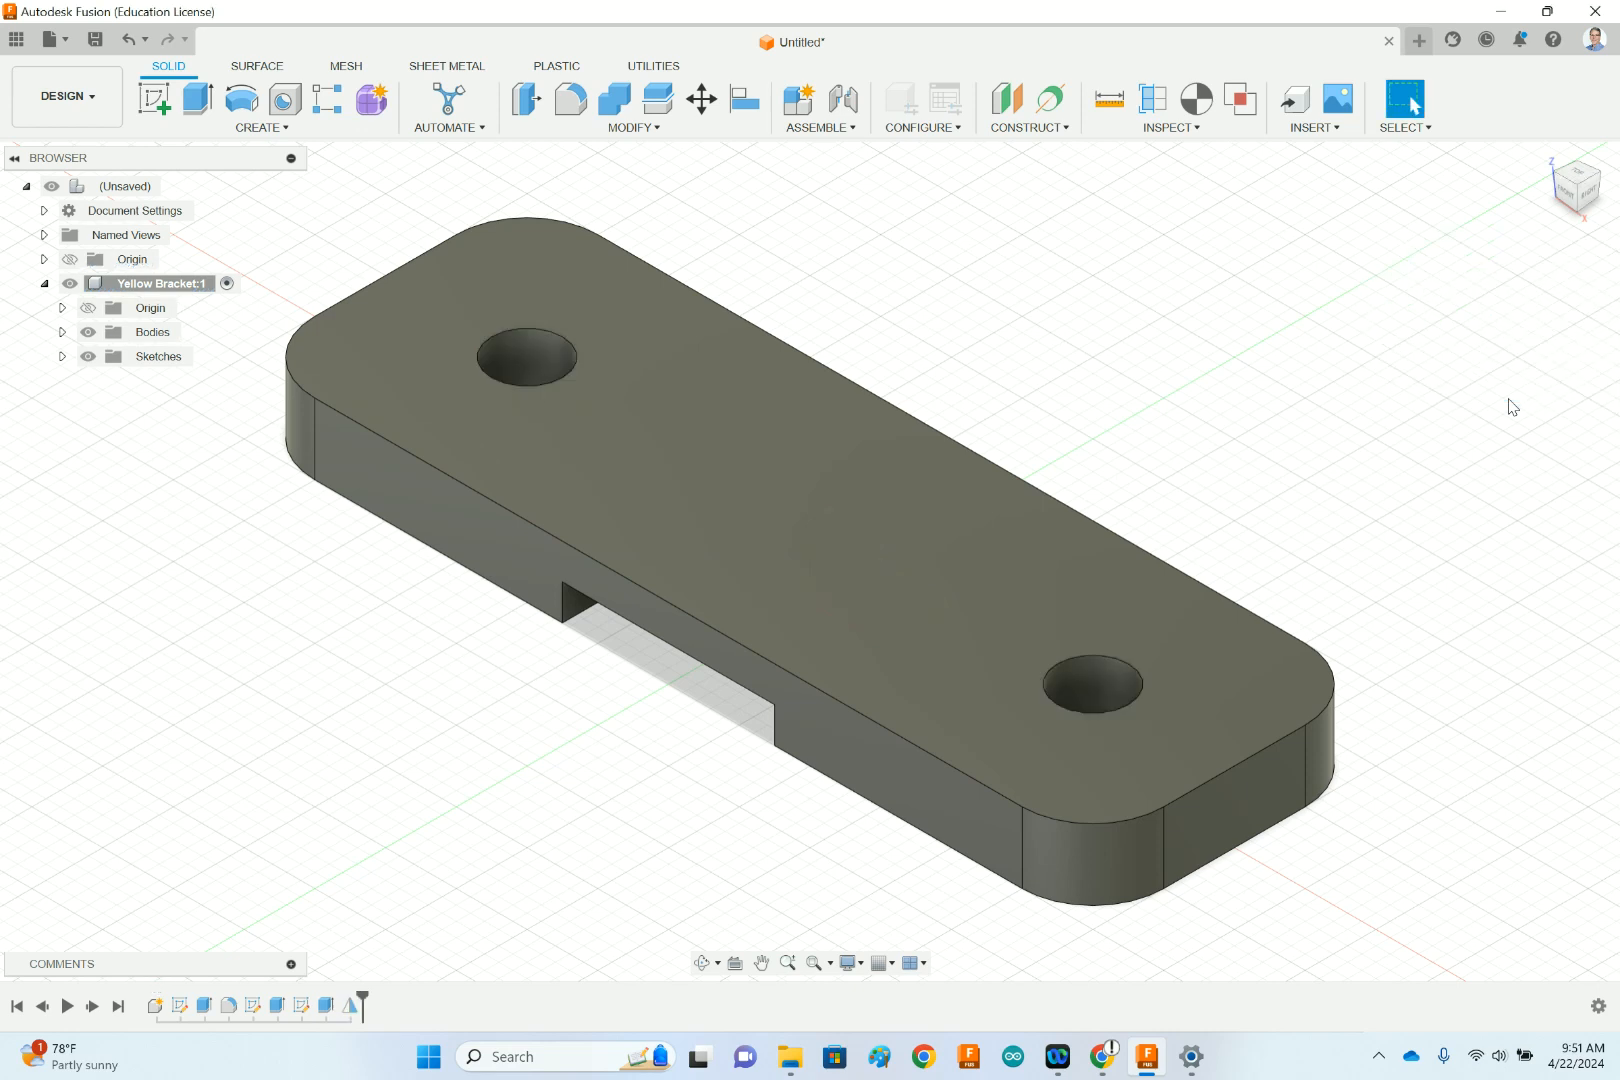
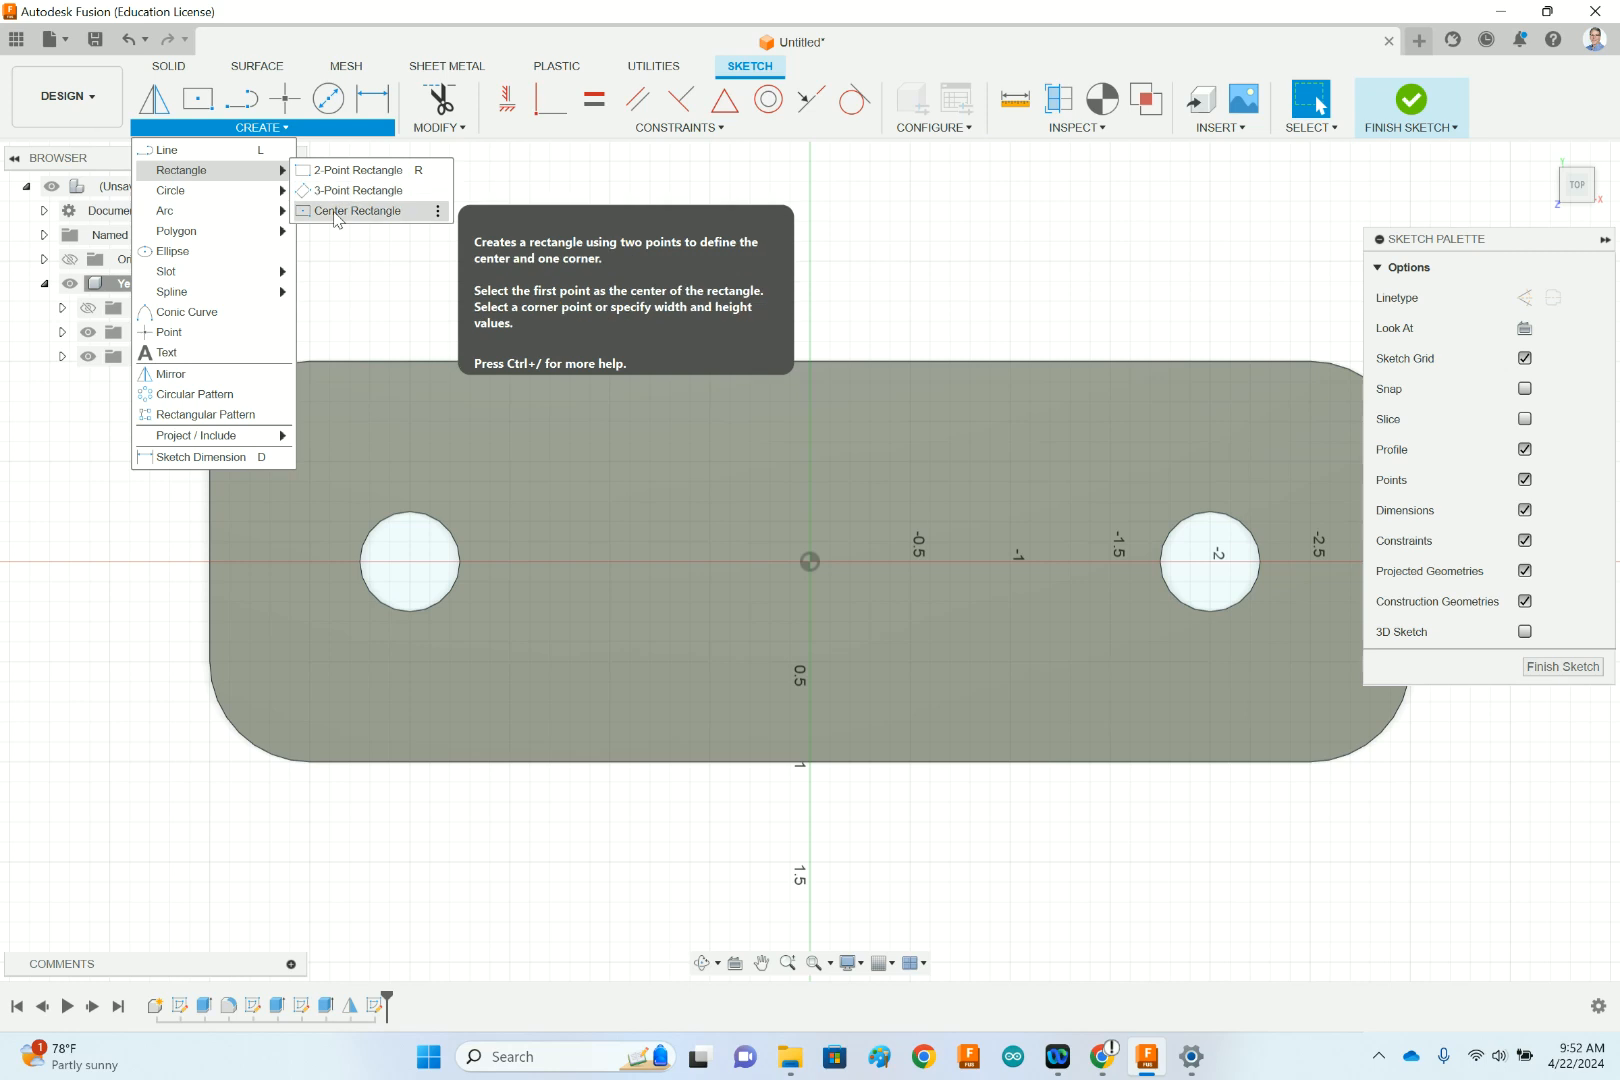
- Draw a center rectangle 1.75 in wide and 1.5 in high from the origin on the plate's top face
click(810, 561)
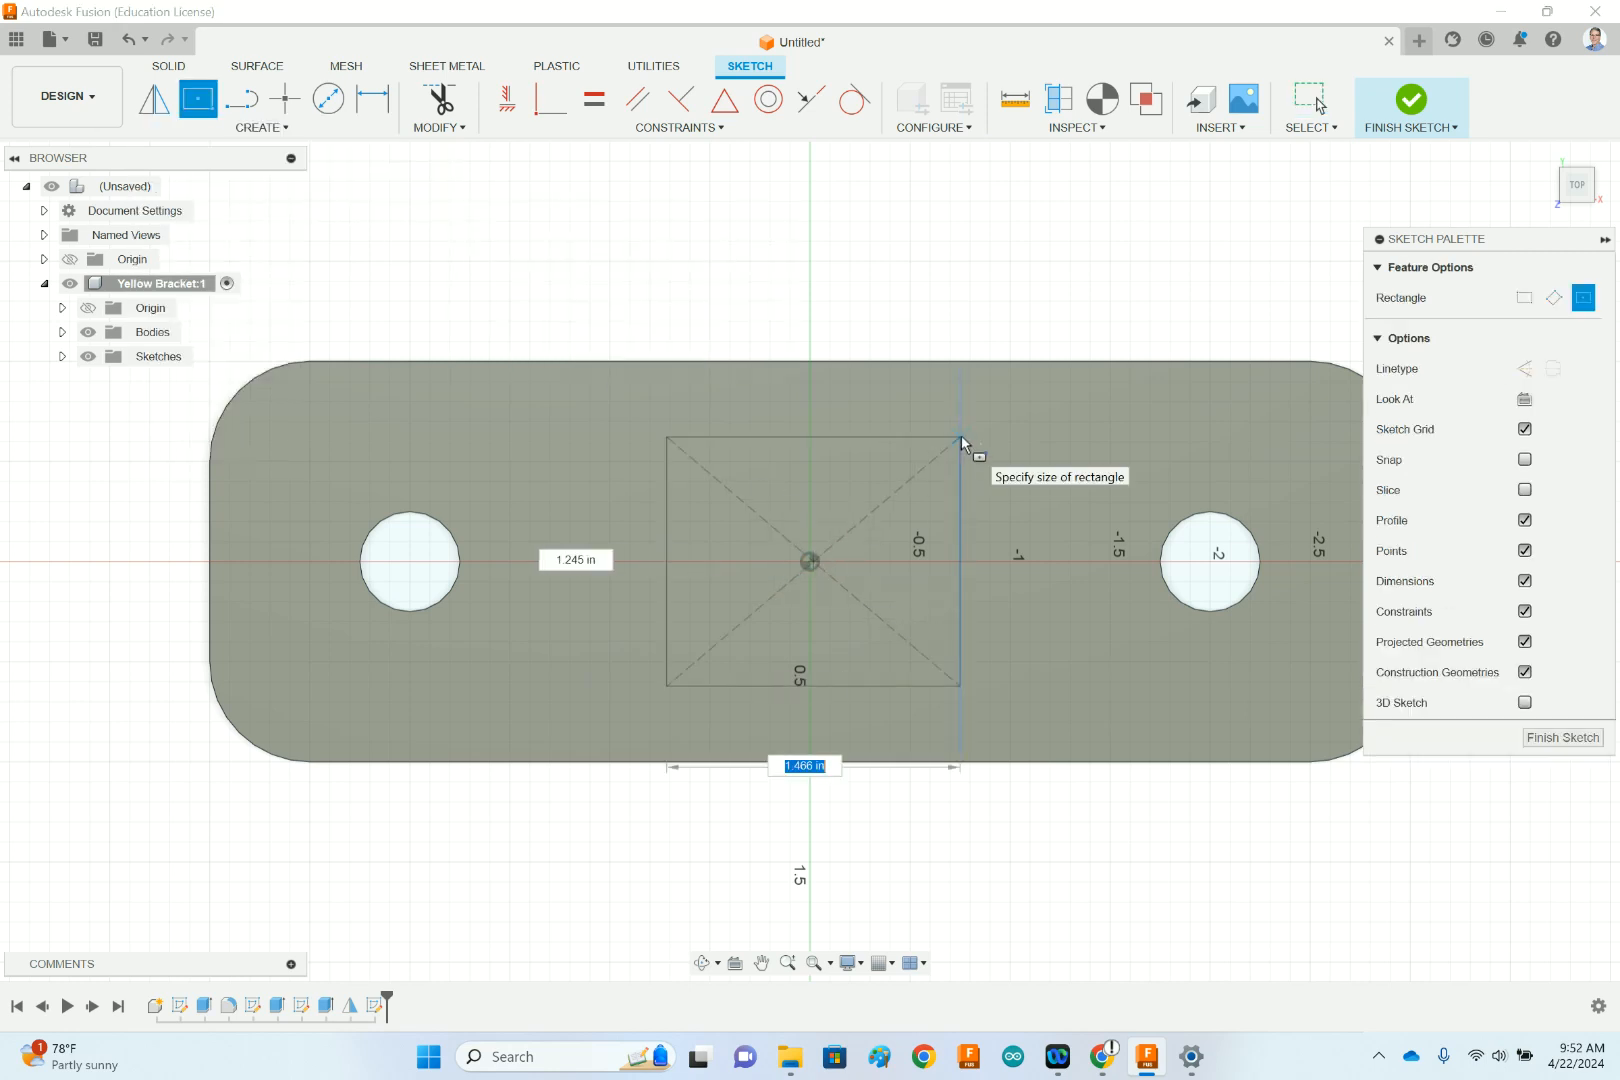
text(1.75)
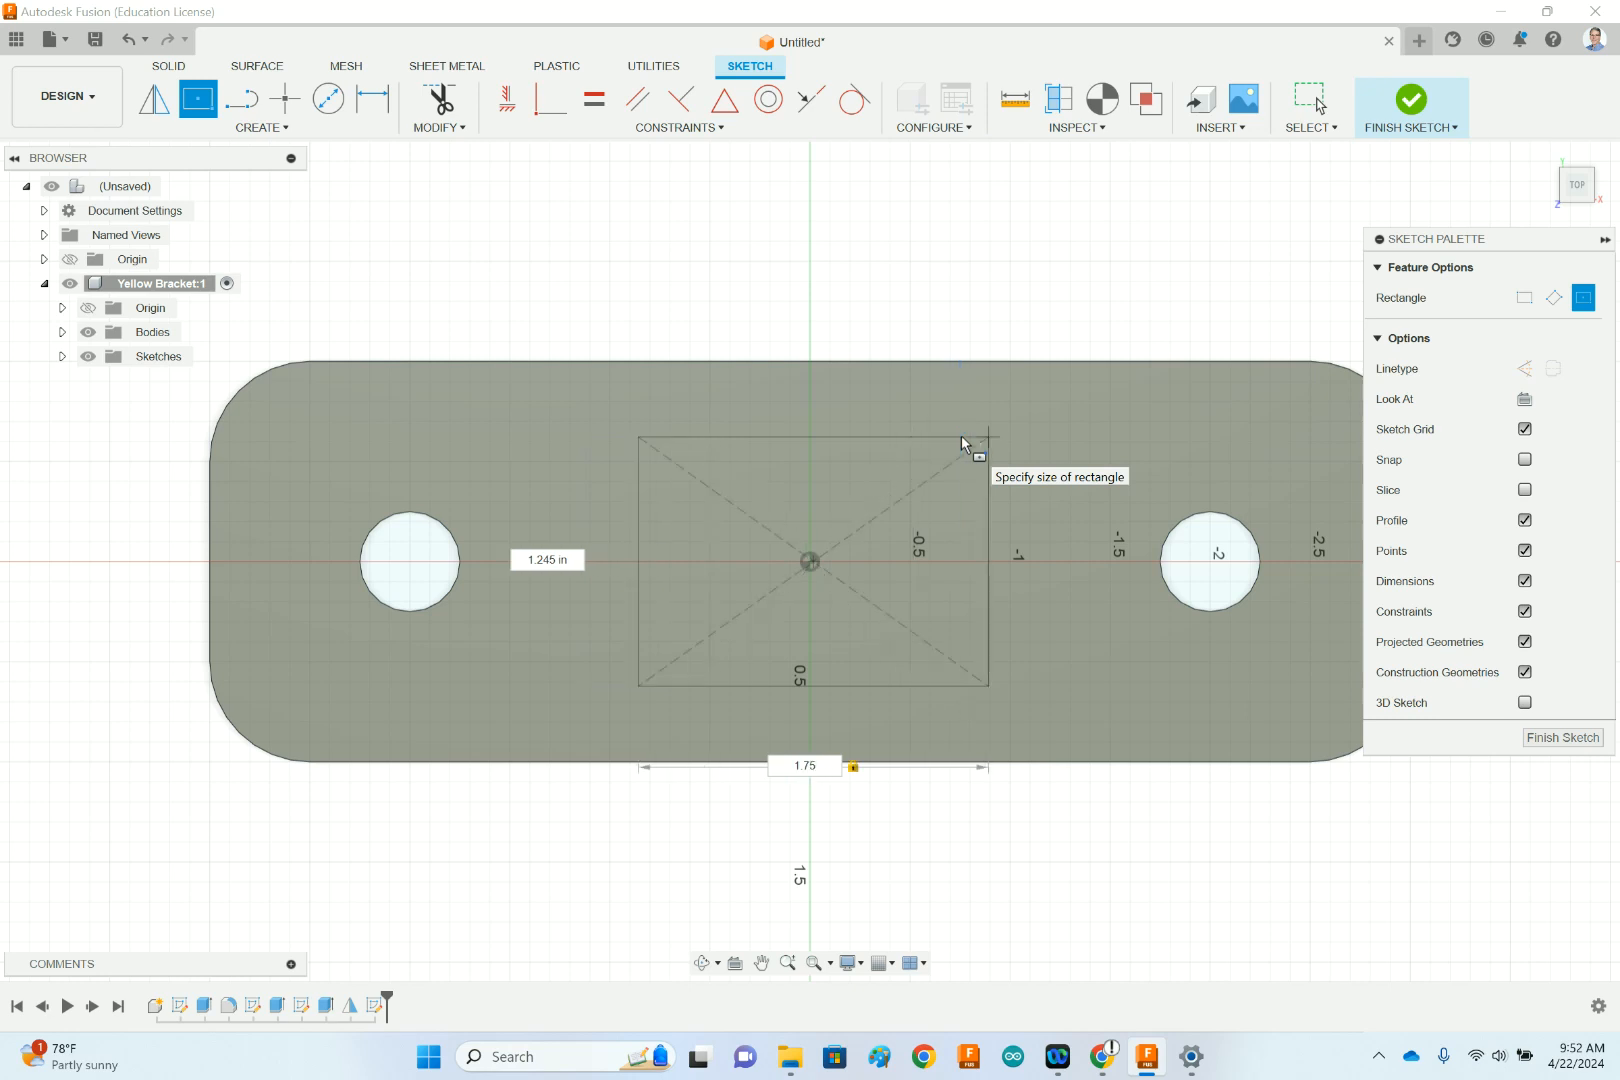
key(Tab)
text(1)
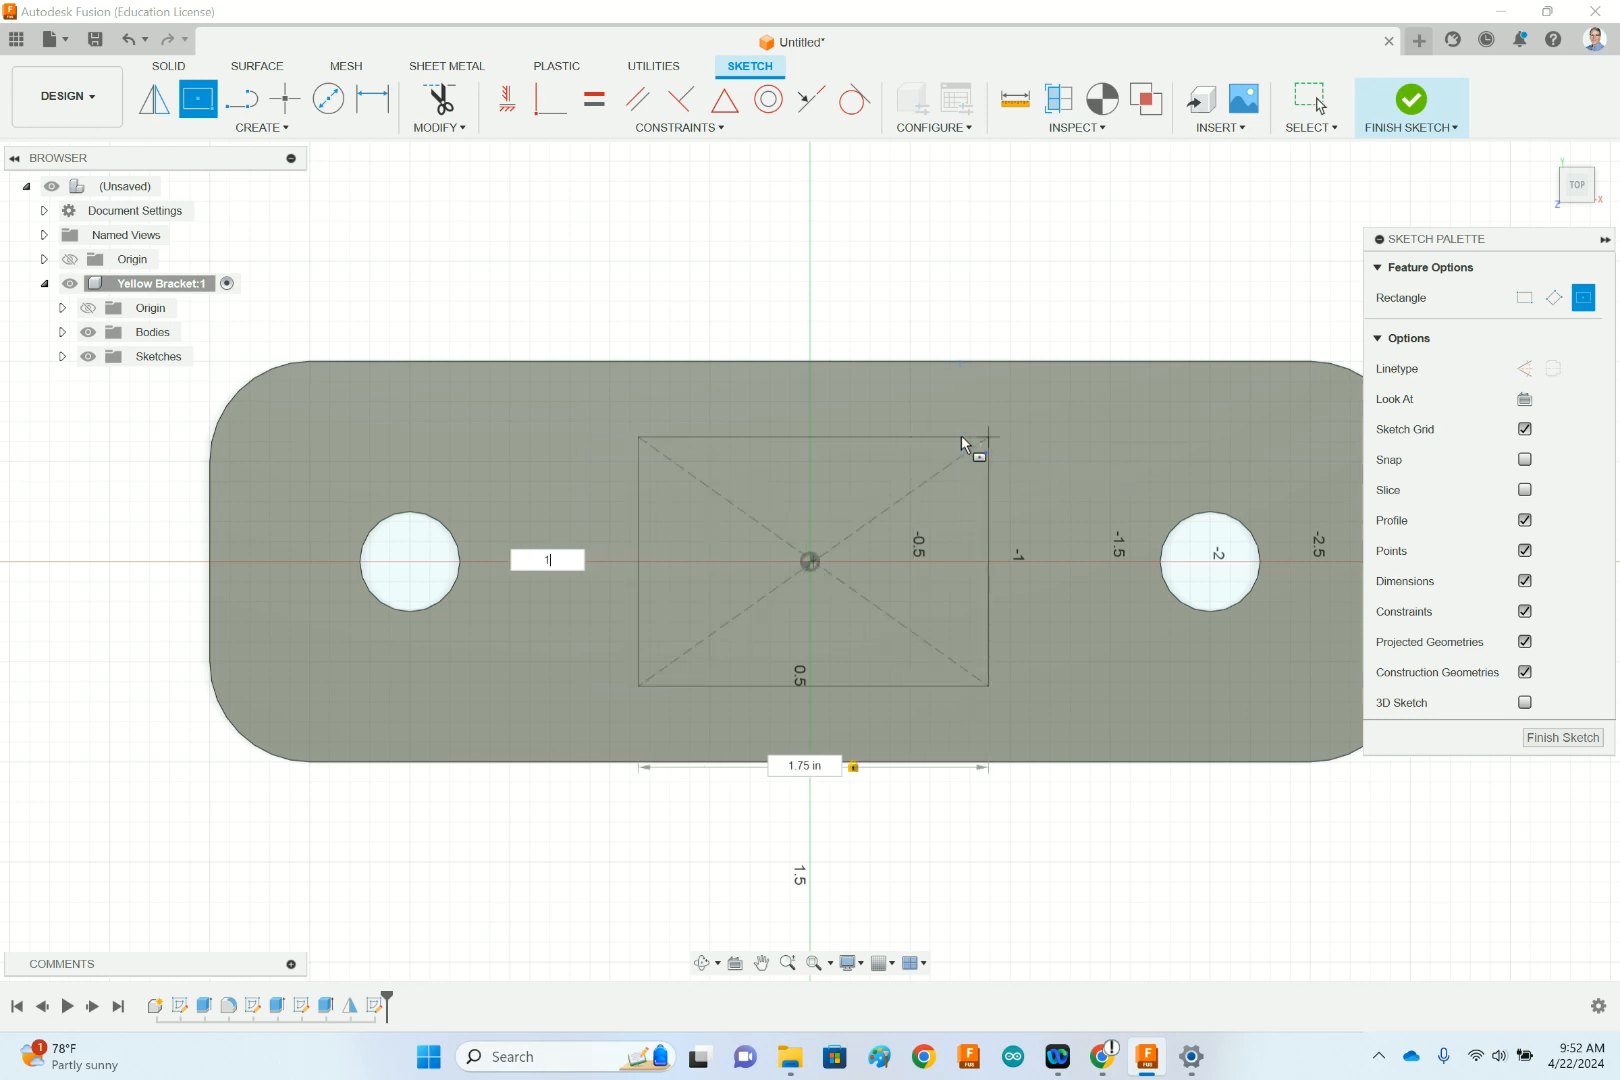
text(.5)
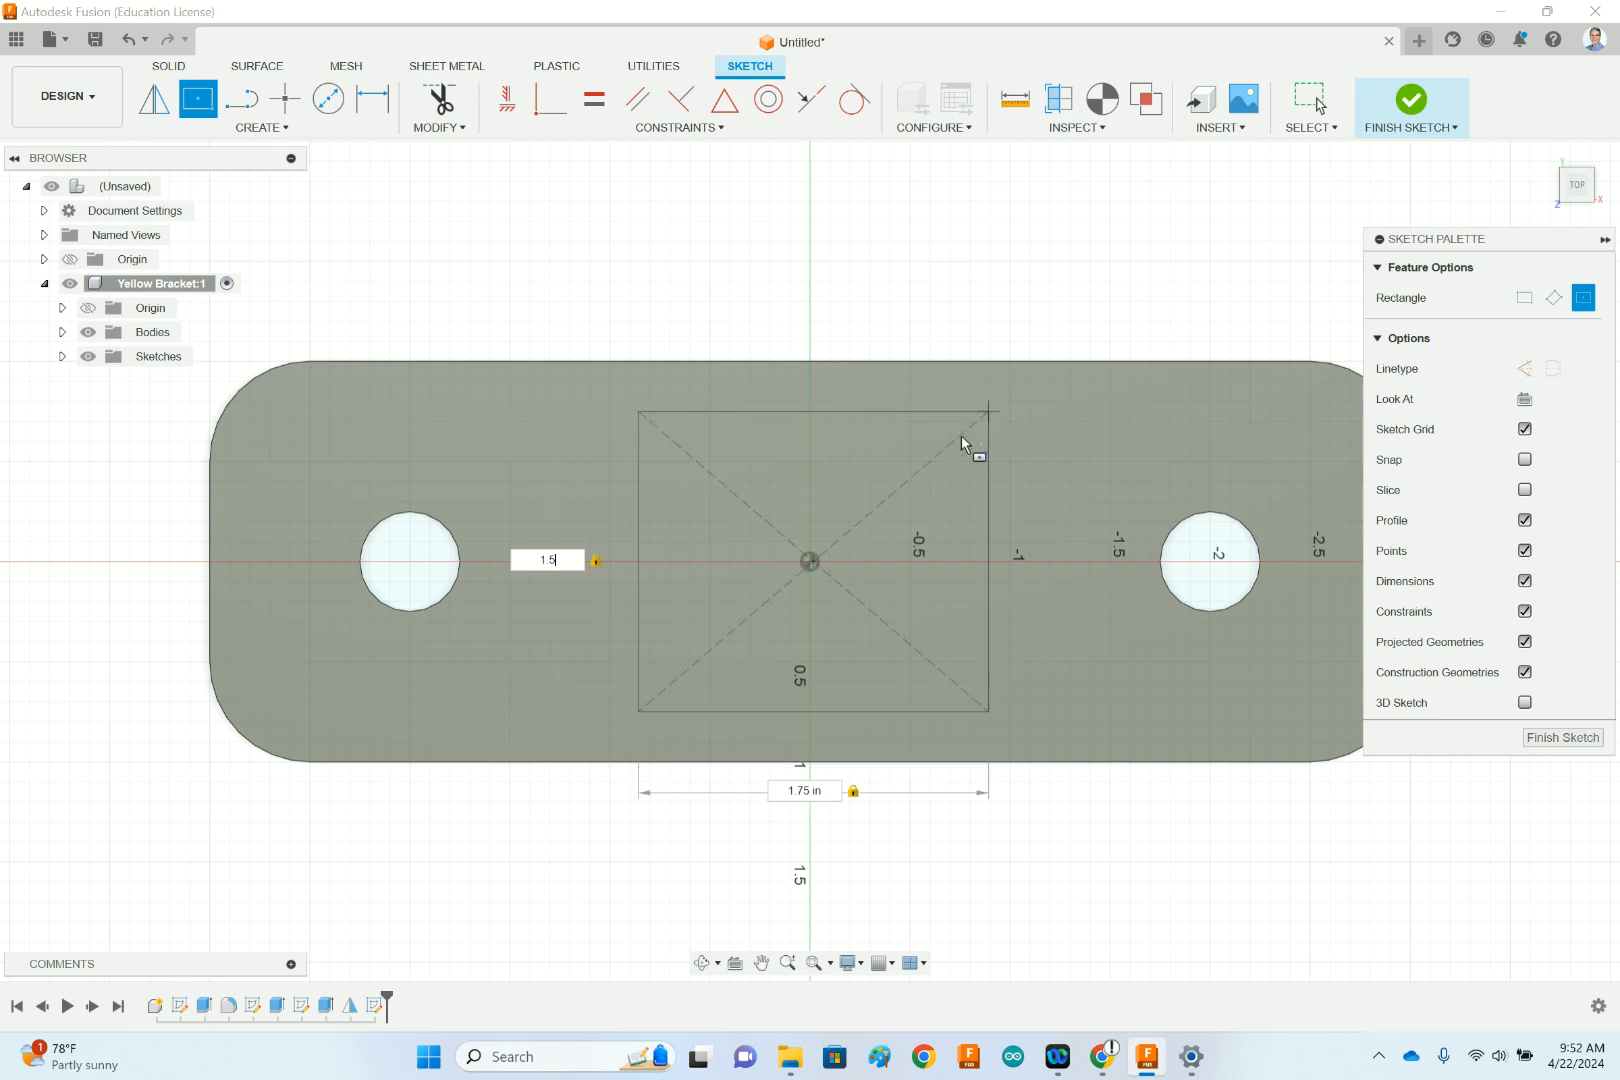
key(Return)
key(Escape)
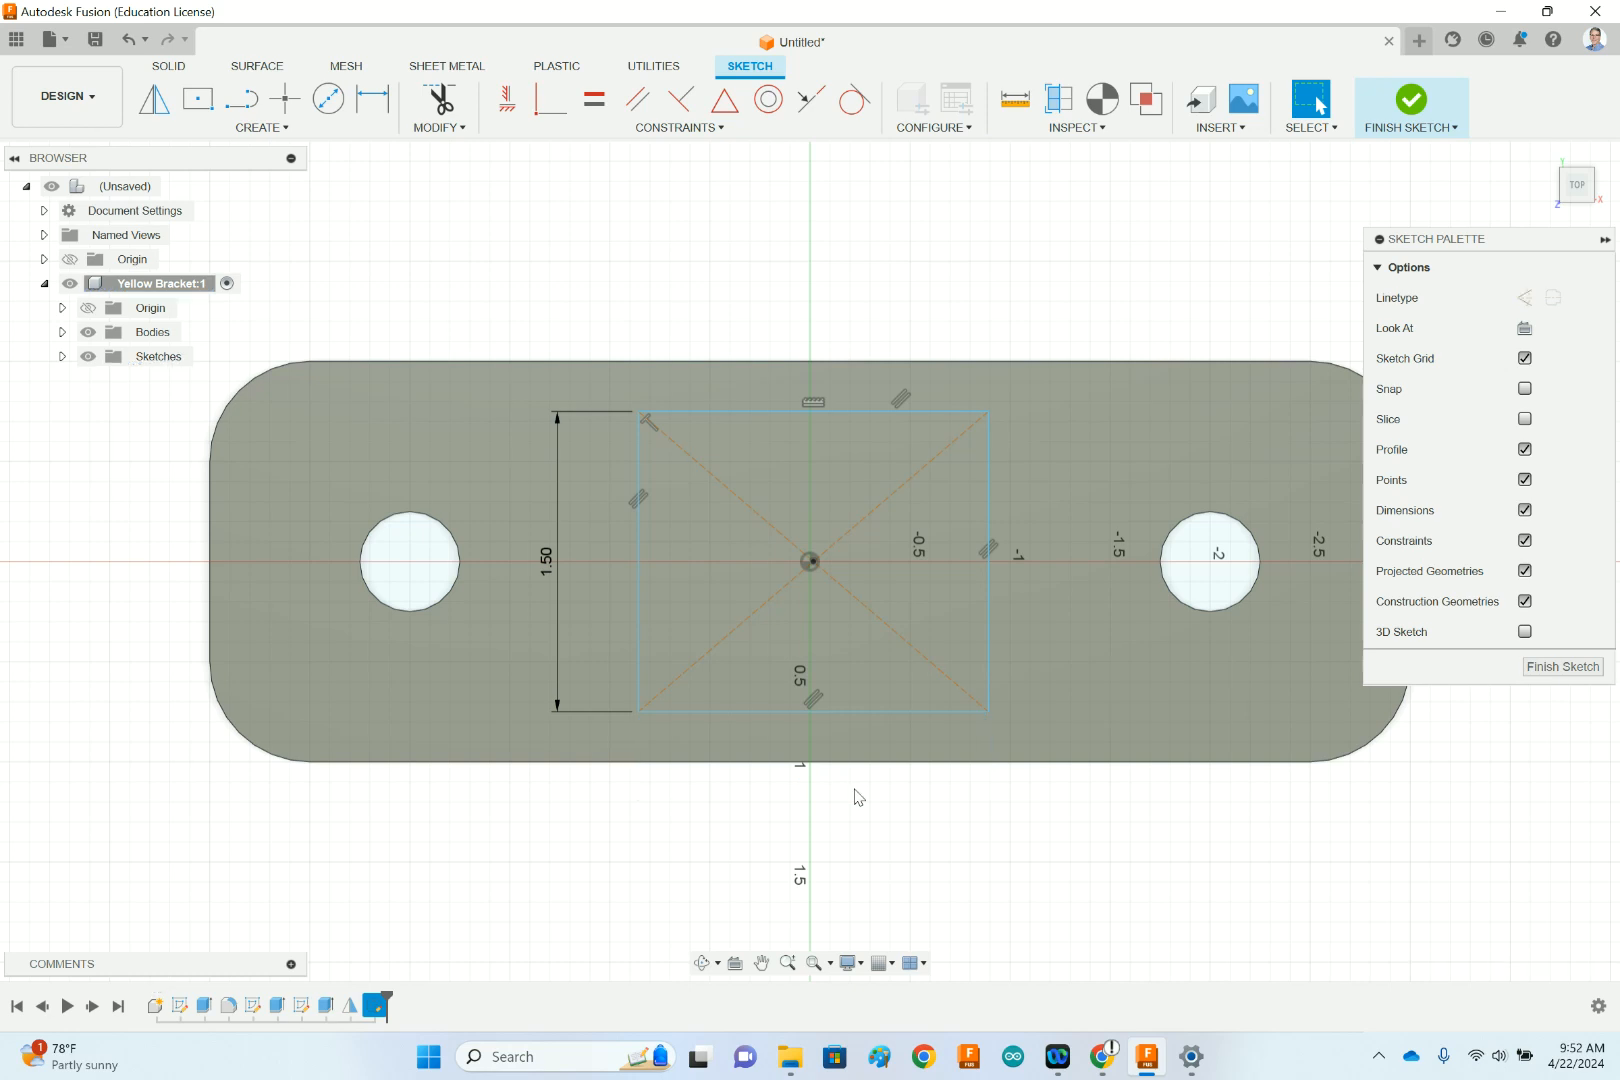
- Delete the rectangle's height dimension and dimension the distance between its two vertical sides as 1.75 in
click(552, 564)
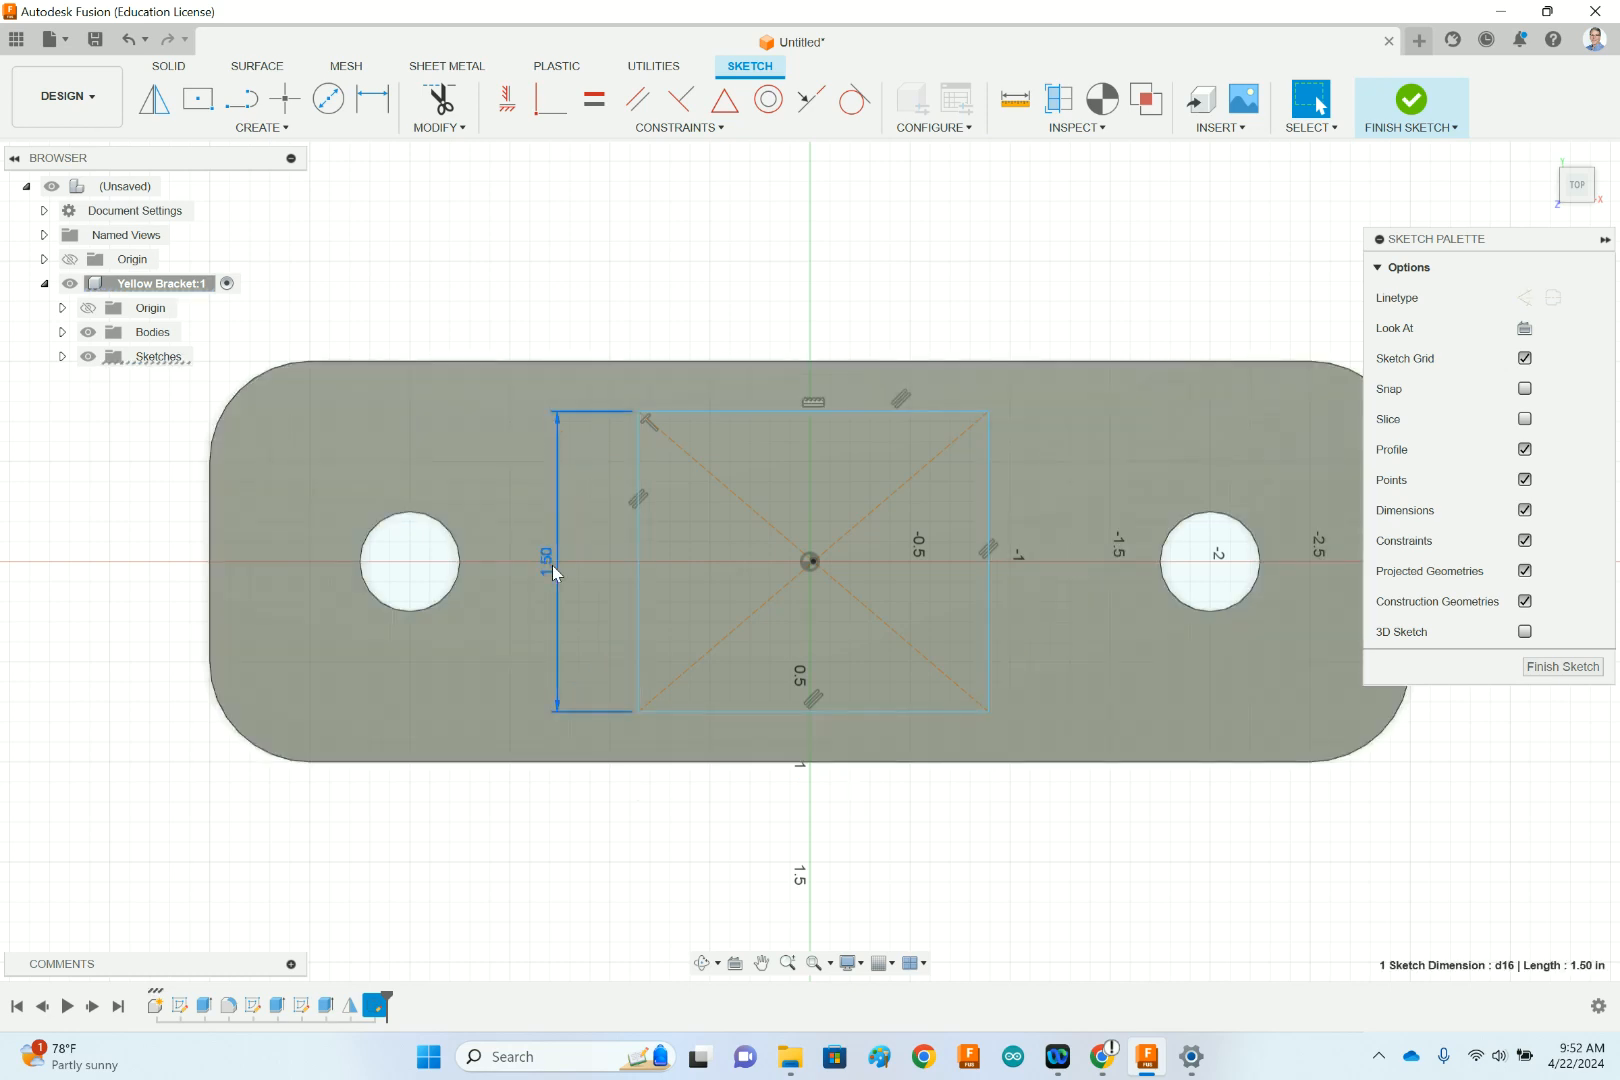
key(Delete)
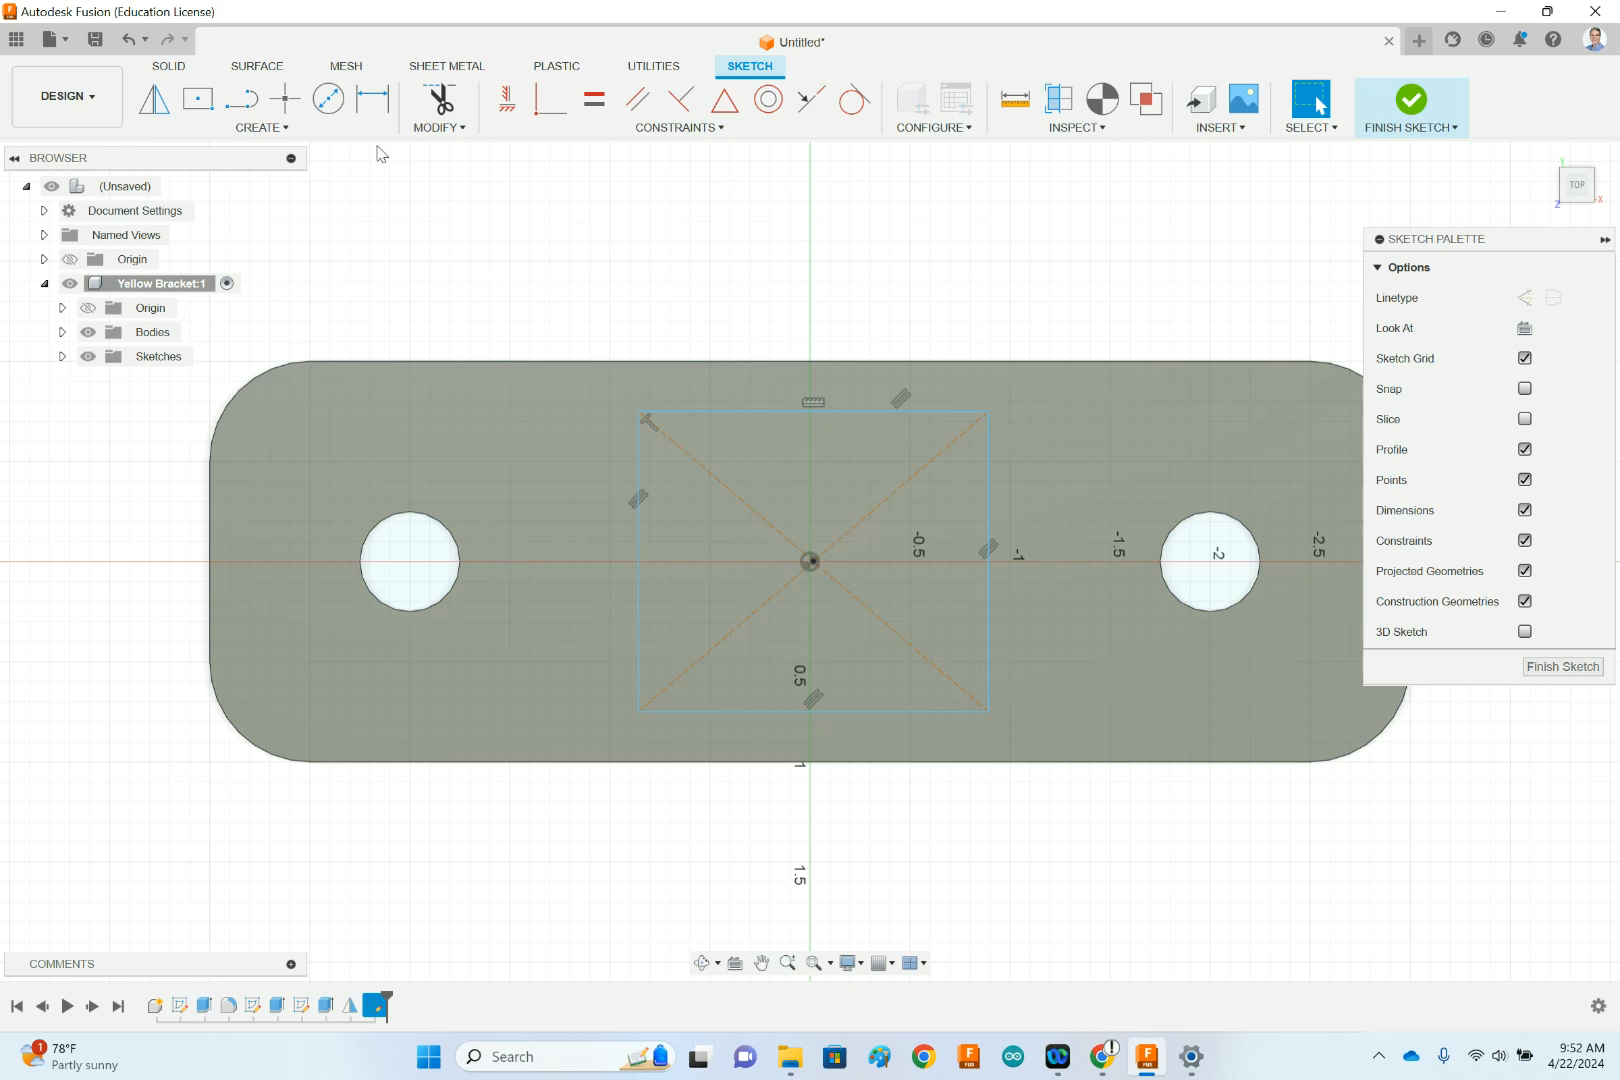
click(370, 103)
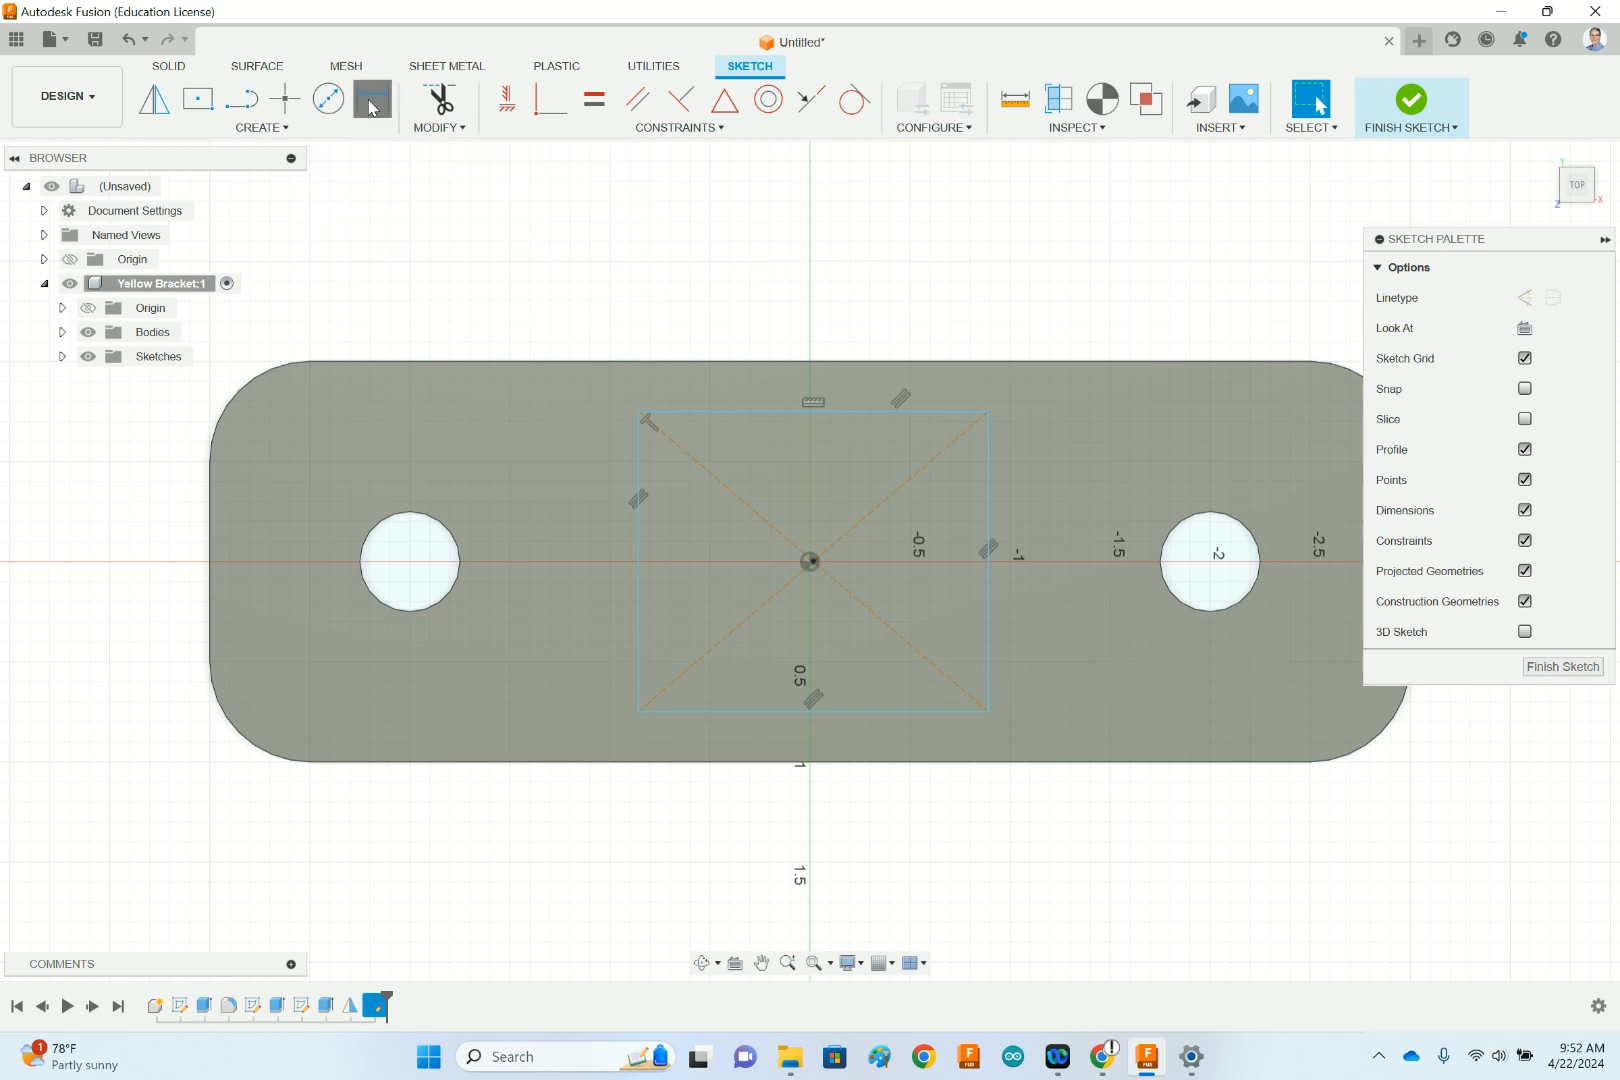
click(641, 655)
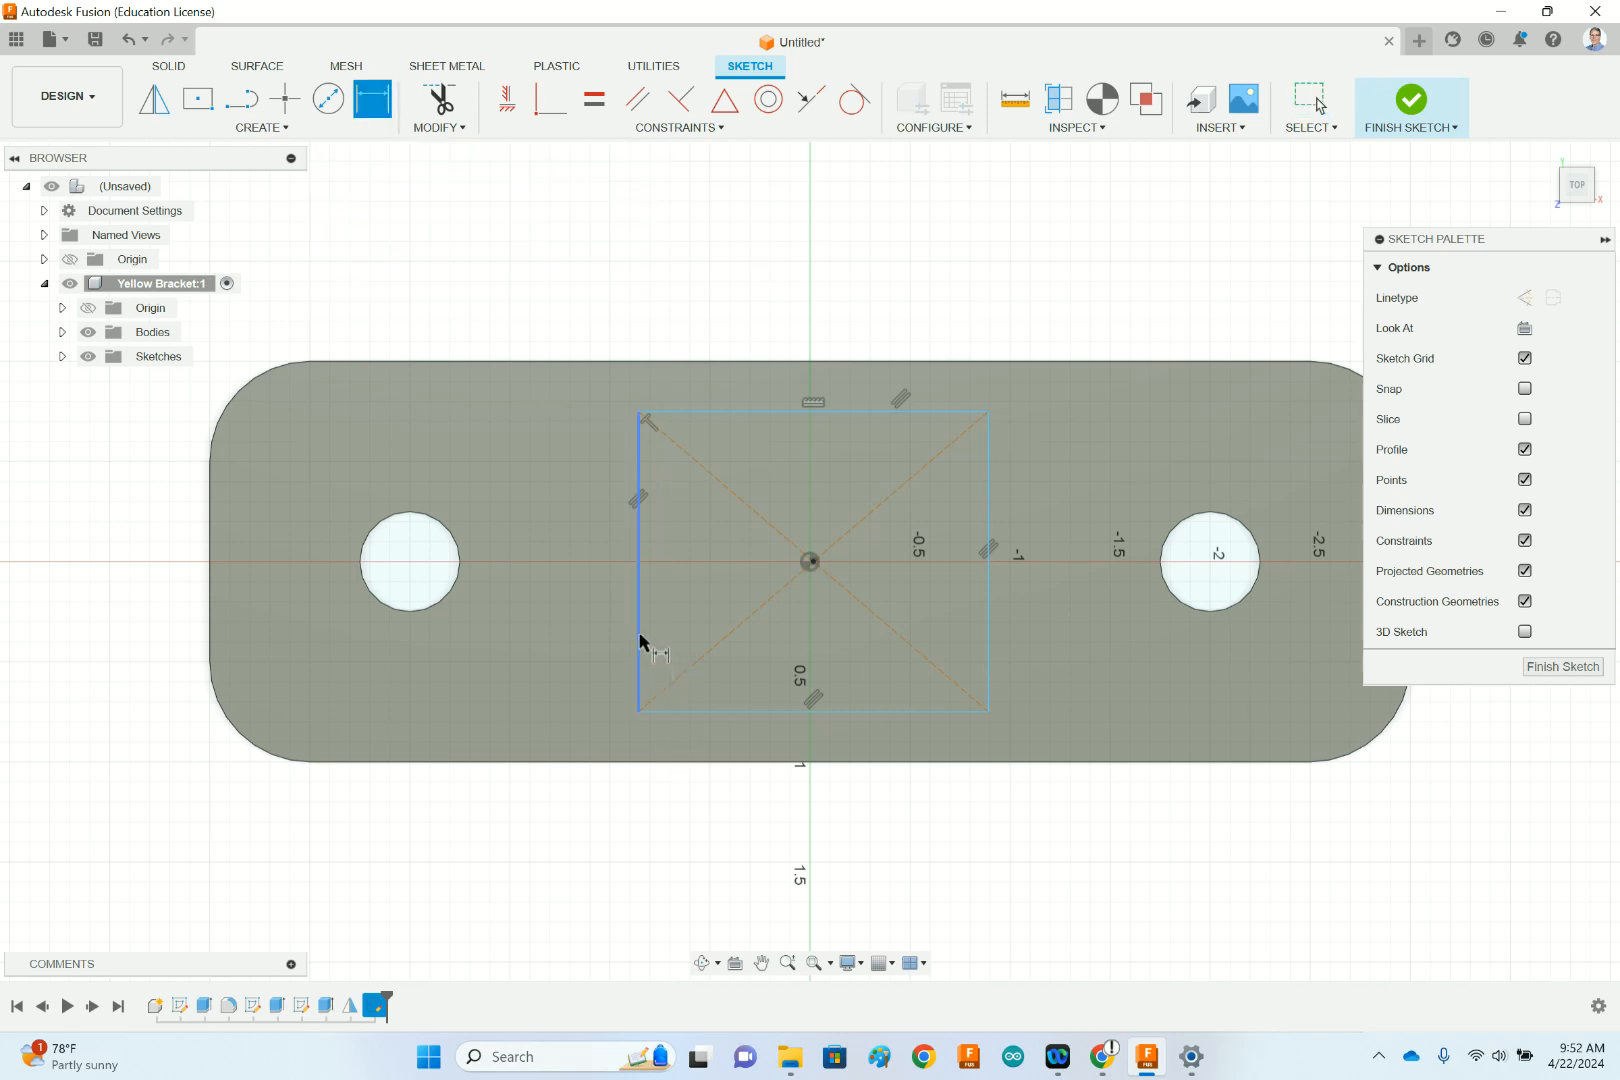
click(992, 647)
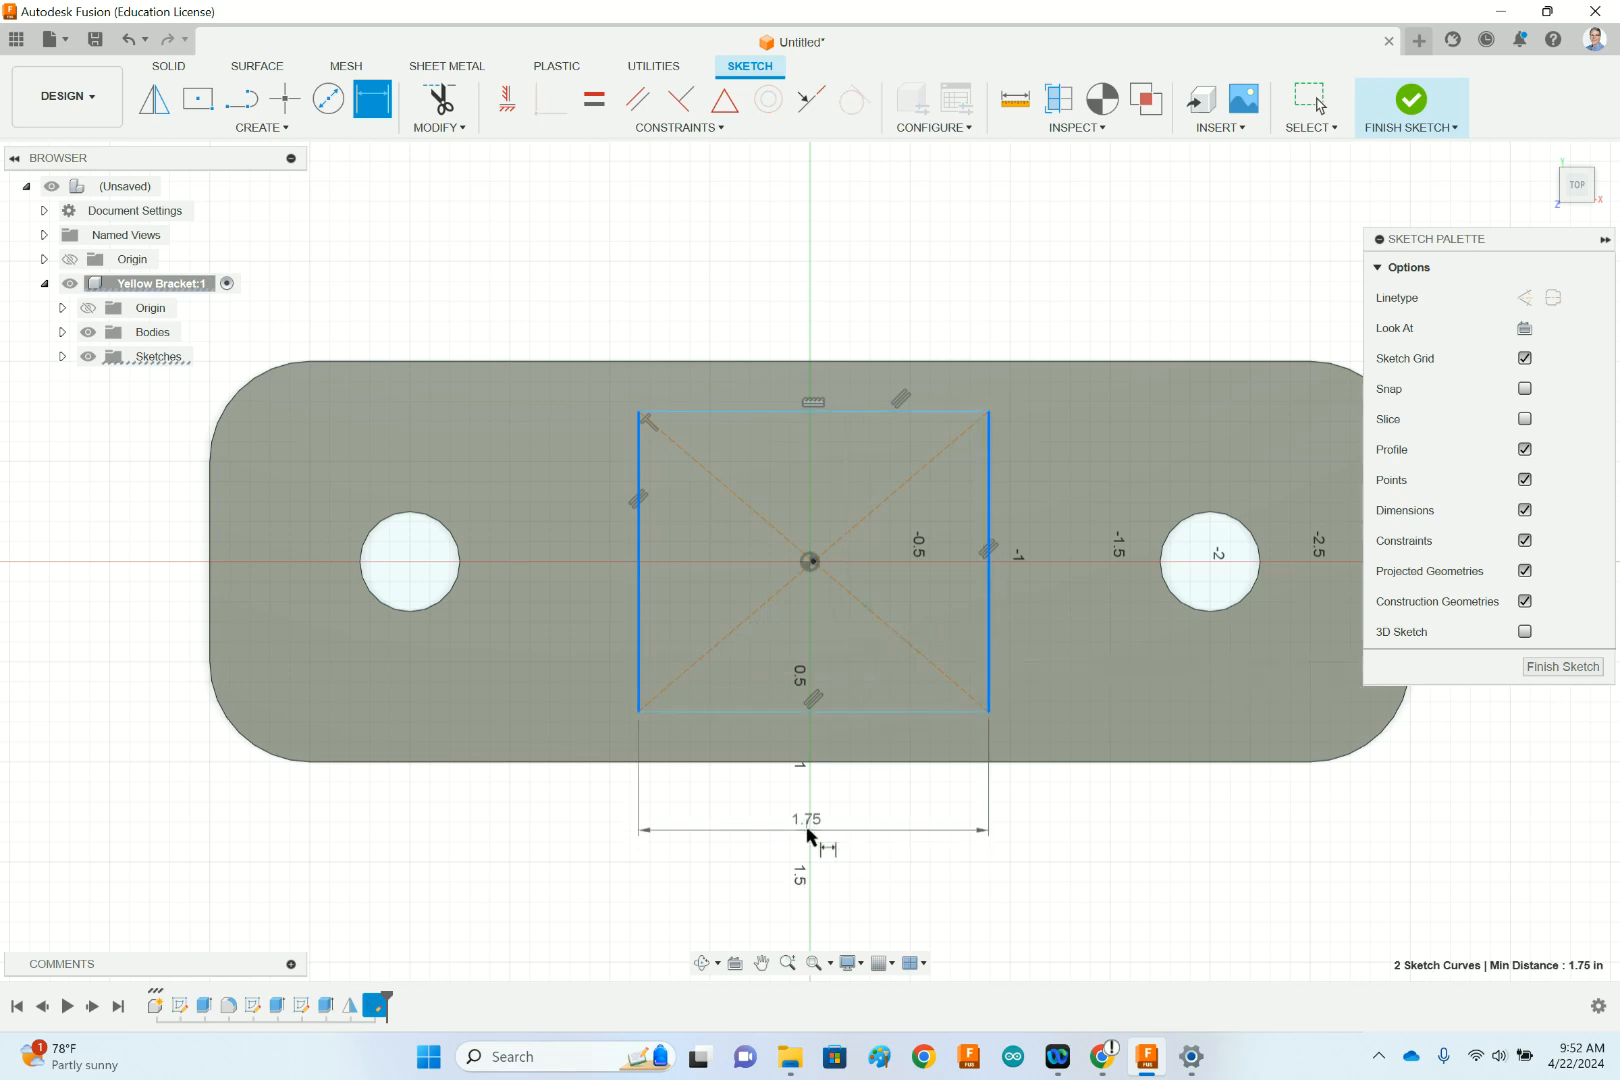
click(810, 829)
key(BackSpace)
text(1.75)
key(Return)
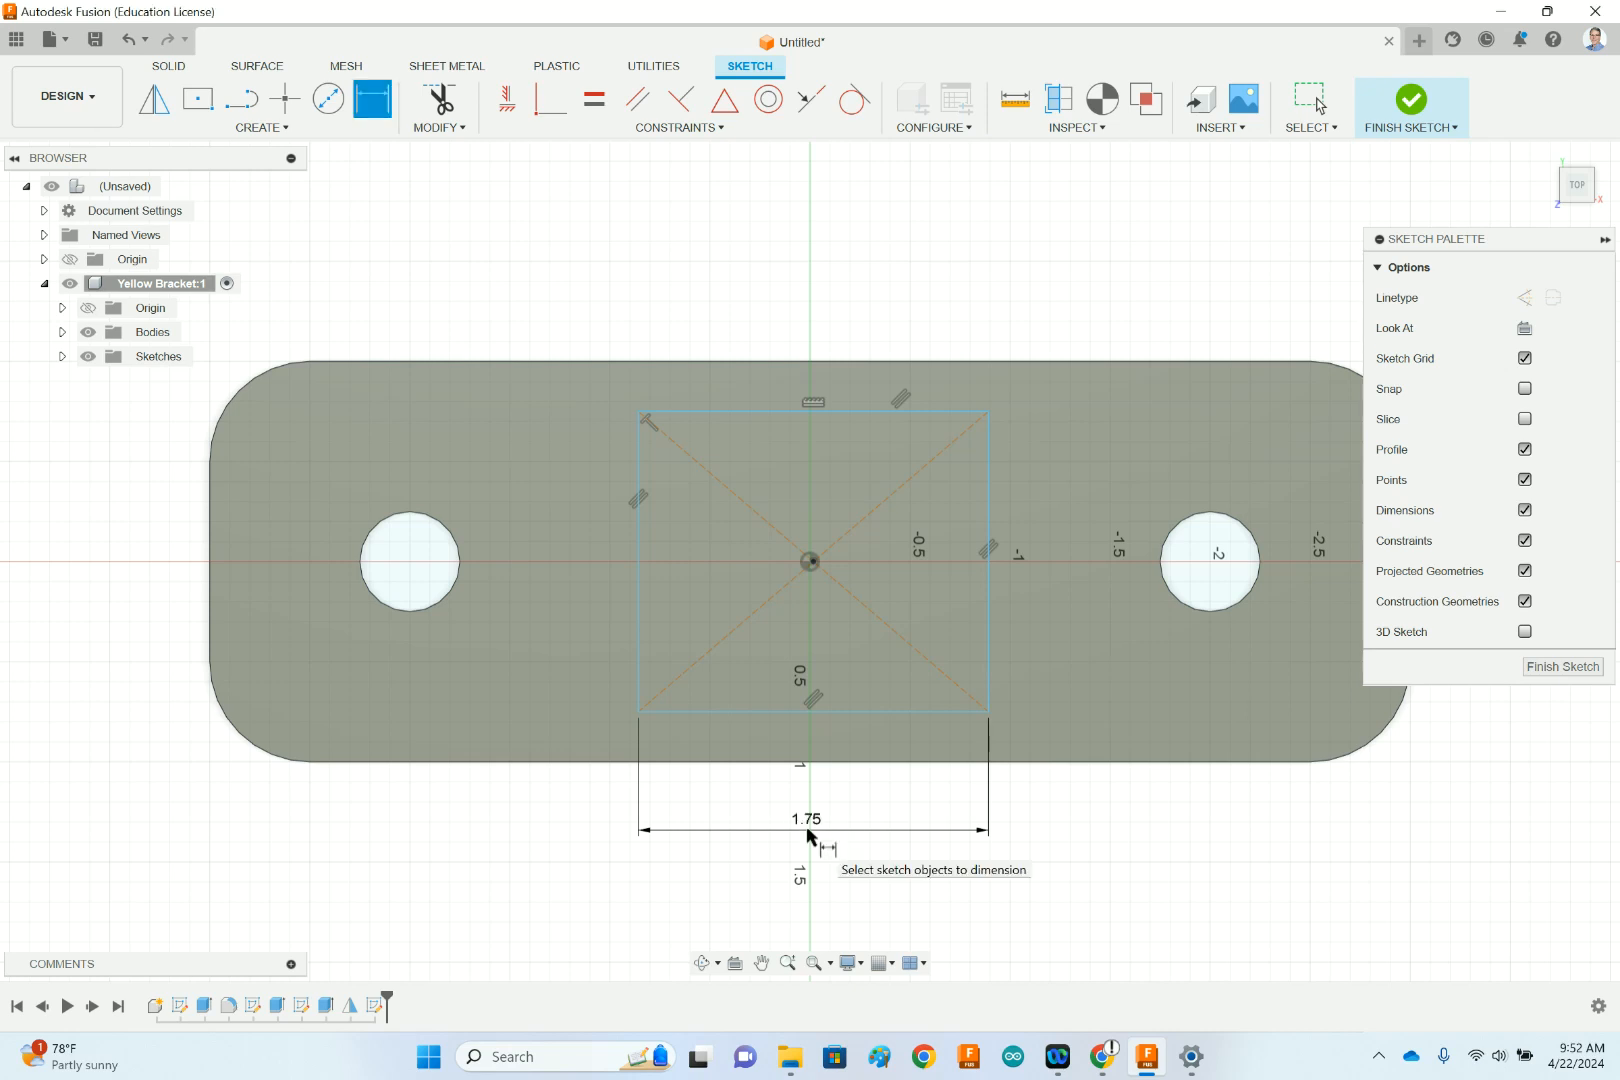
- Dimension the distance between the rectangle's two horizontal sides as 1.5 in and leave the dimension command
click(699, 409)
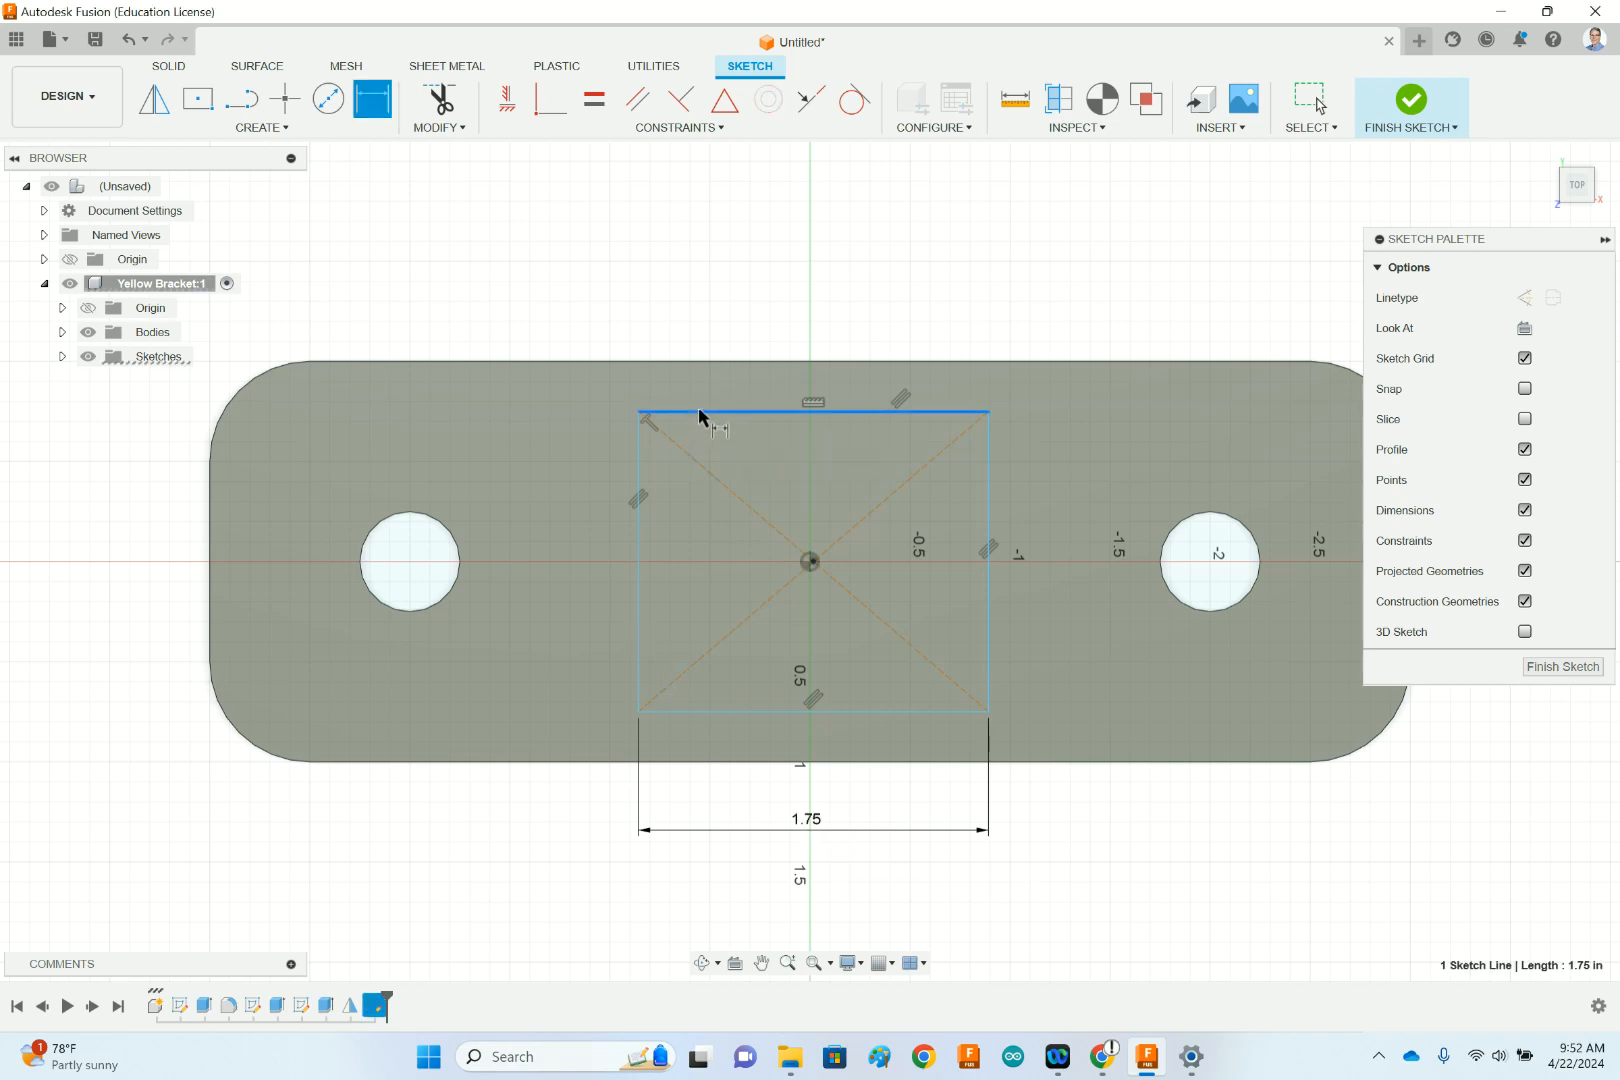
click(705, 711)
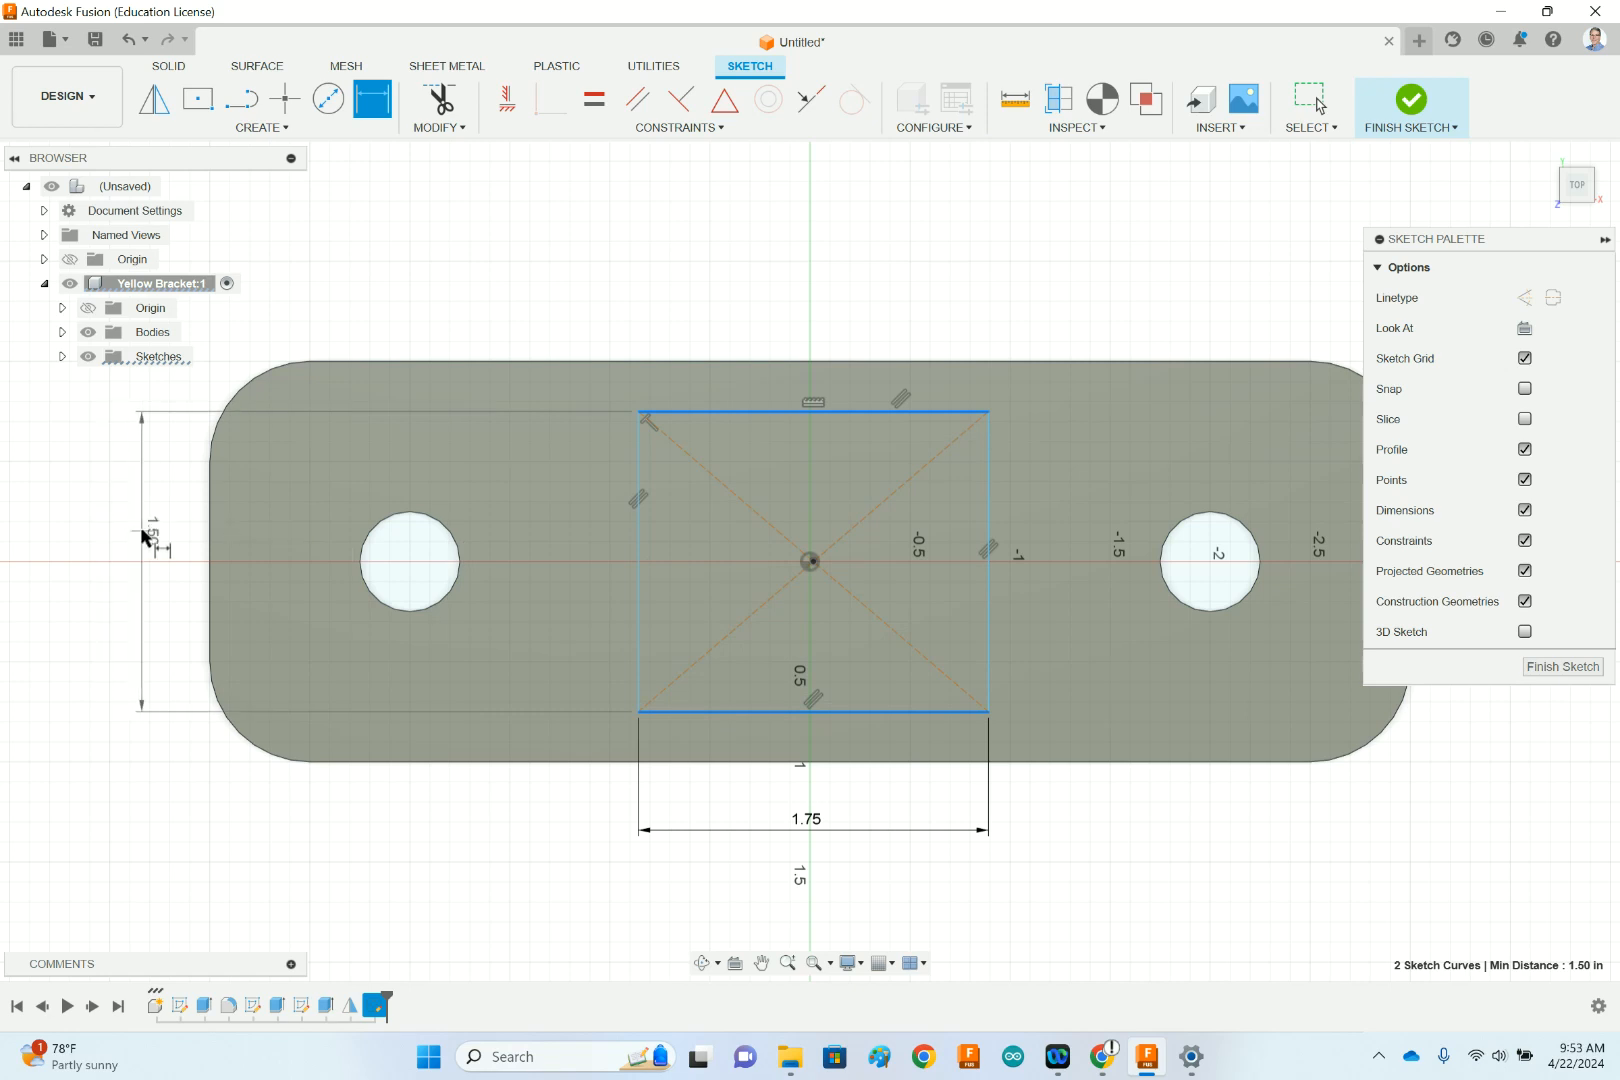
click(143, 537)
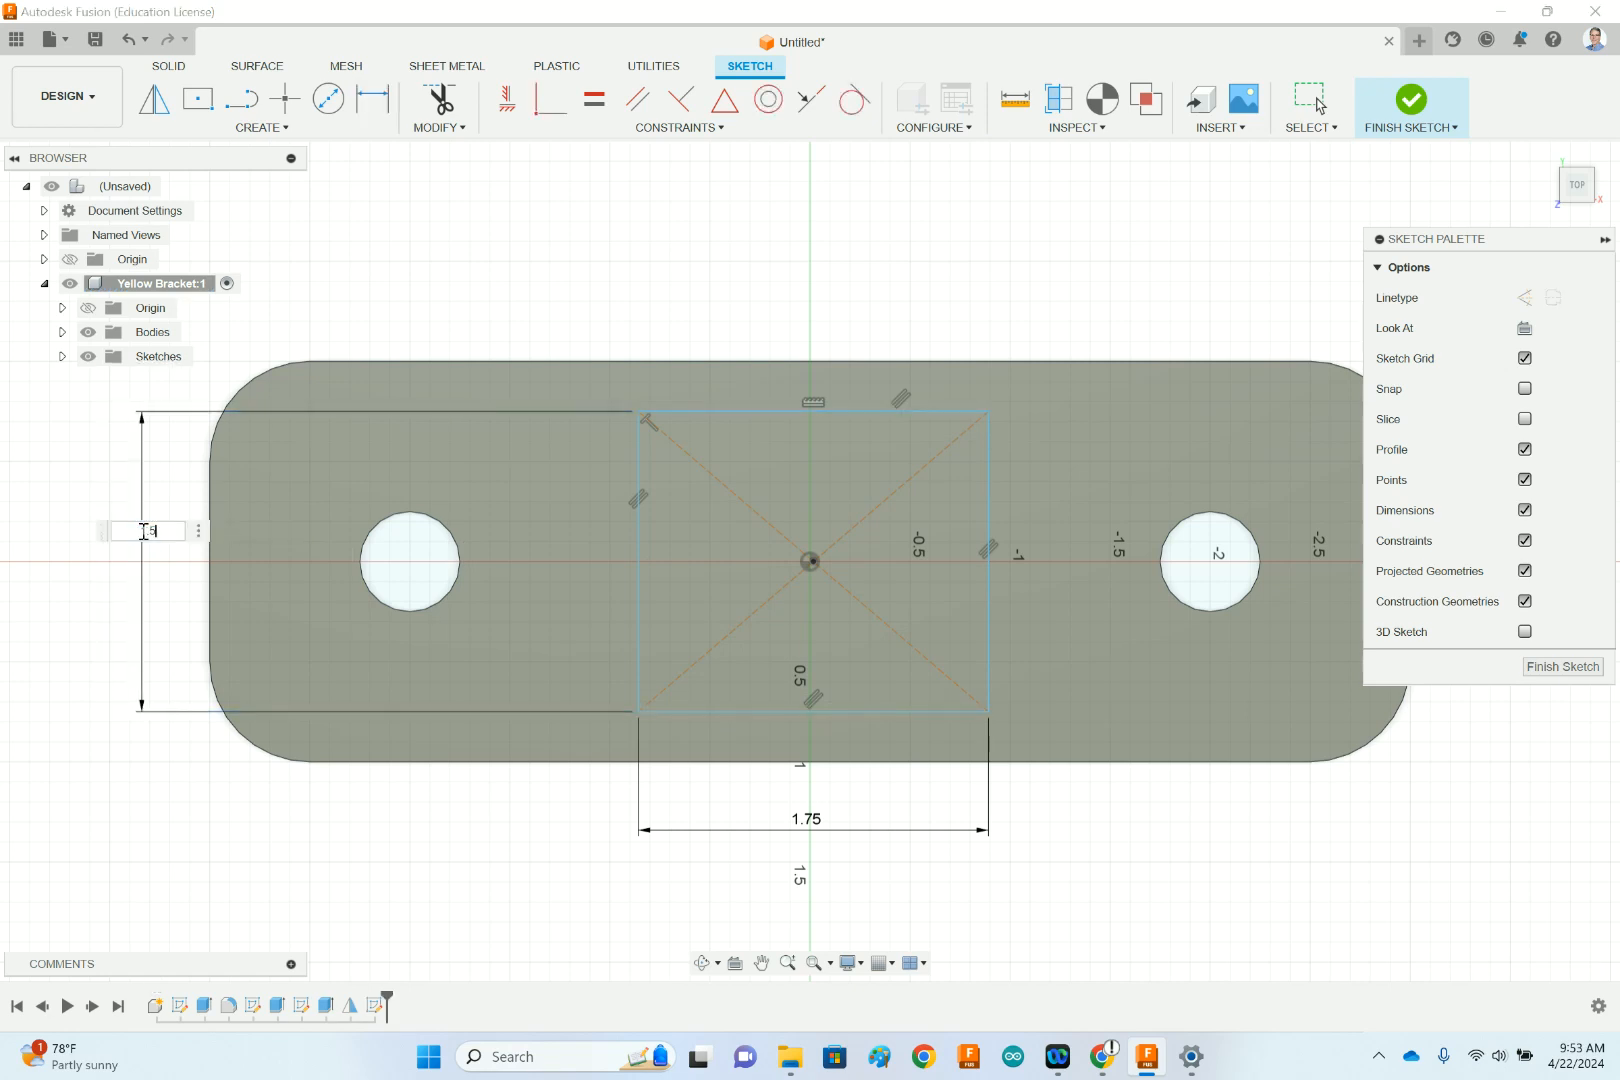
key(Return)
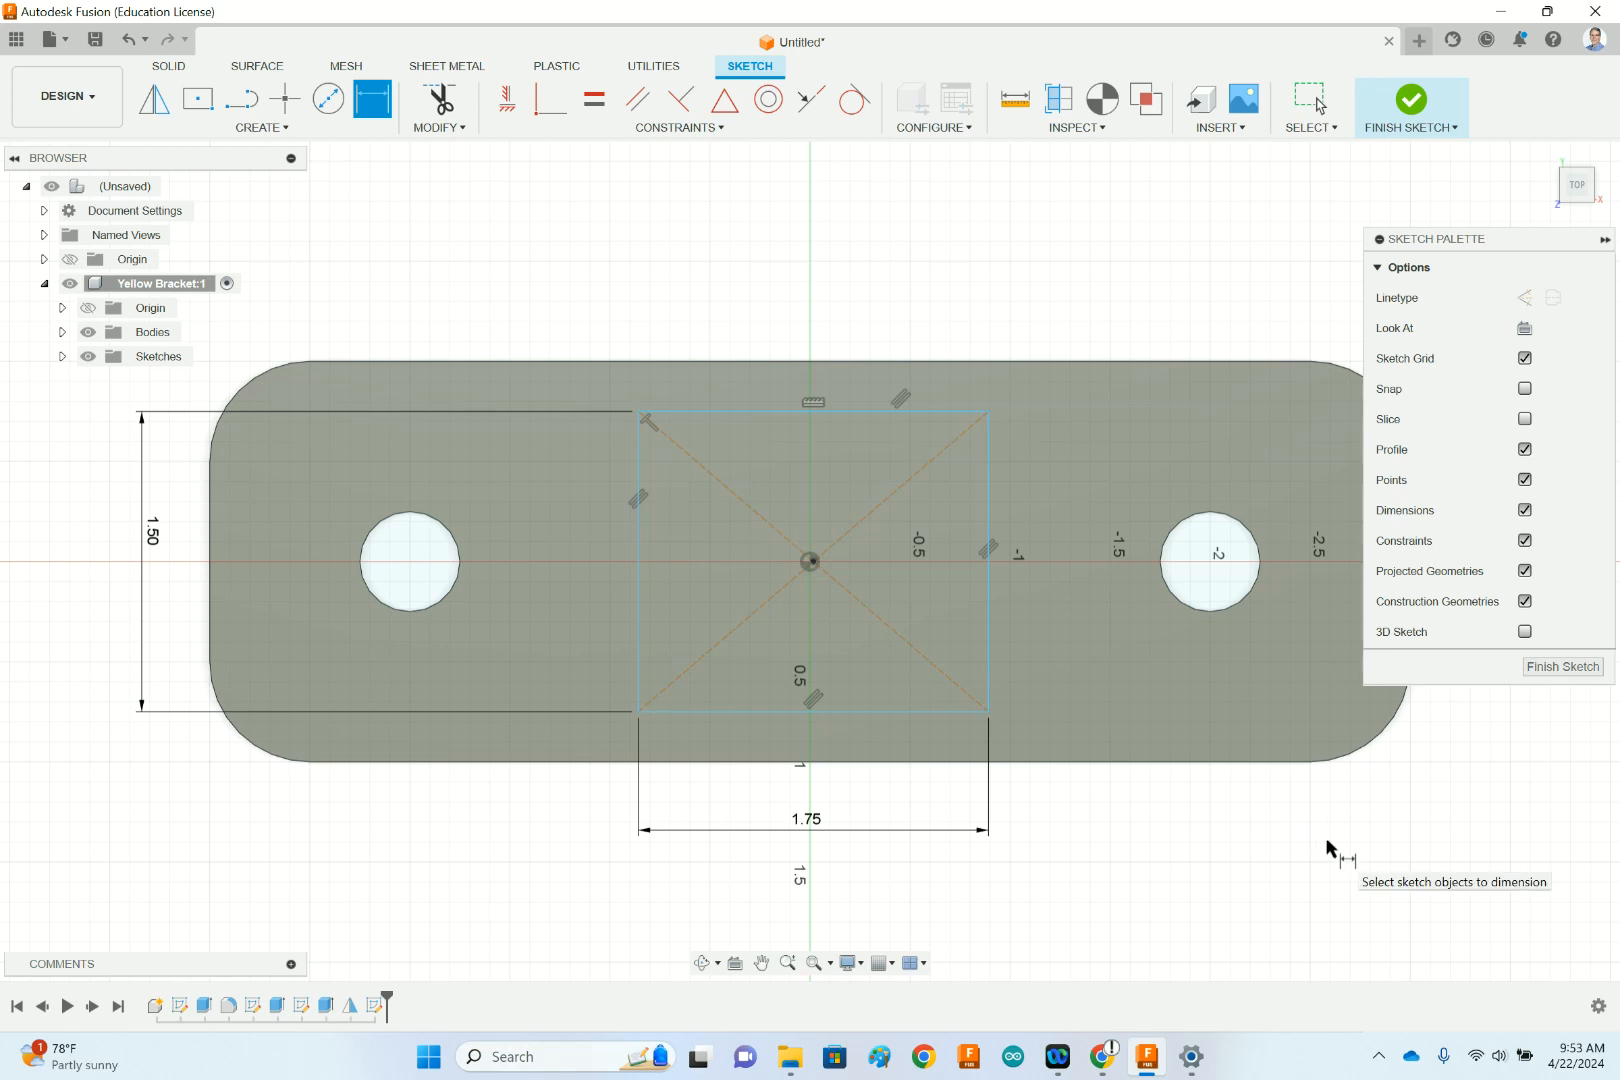
key(e)
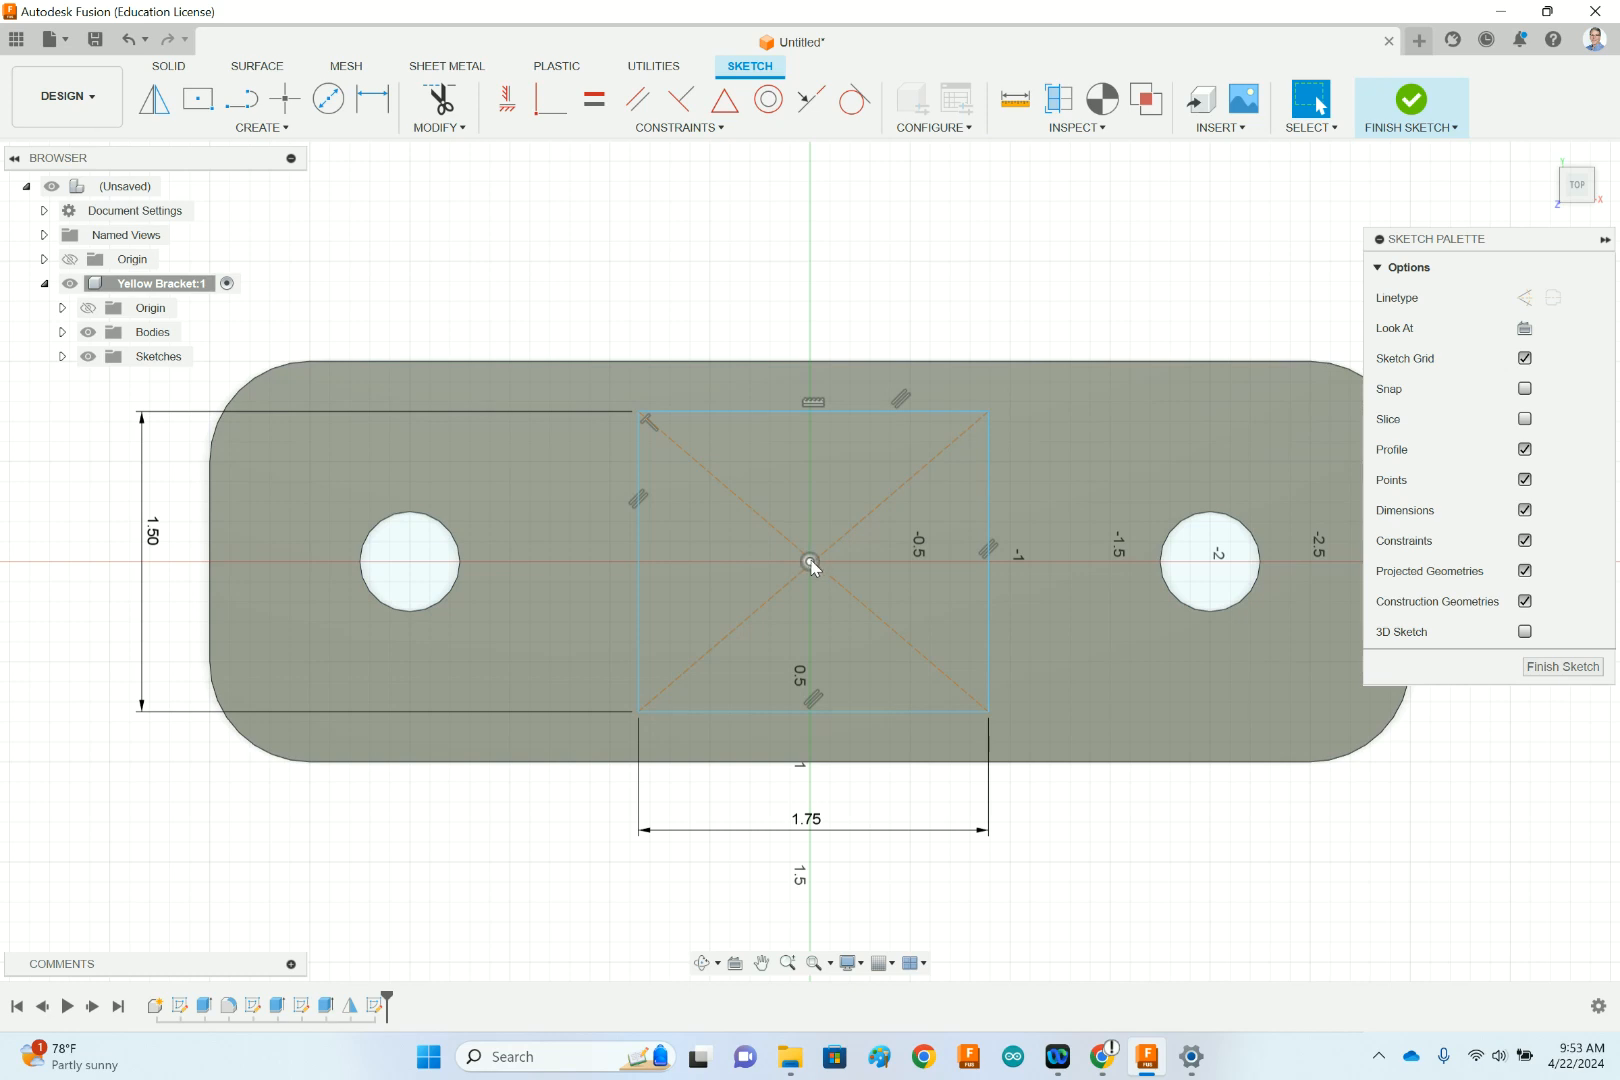
- Move the rectangle's center point onto the origin, undo and repeat the move, and finish the sketch
mouse_move(820, 565)
mouse_down()
mouse_move(832, 488)
mouse_move(741, 325)
mouse_move(814, 437)
mouse_move(832, 537)
mouse_move(811, 561)
mouse_up()
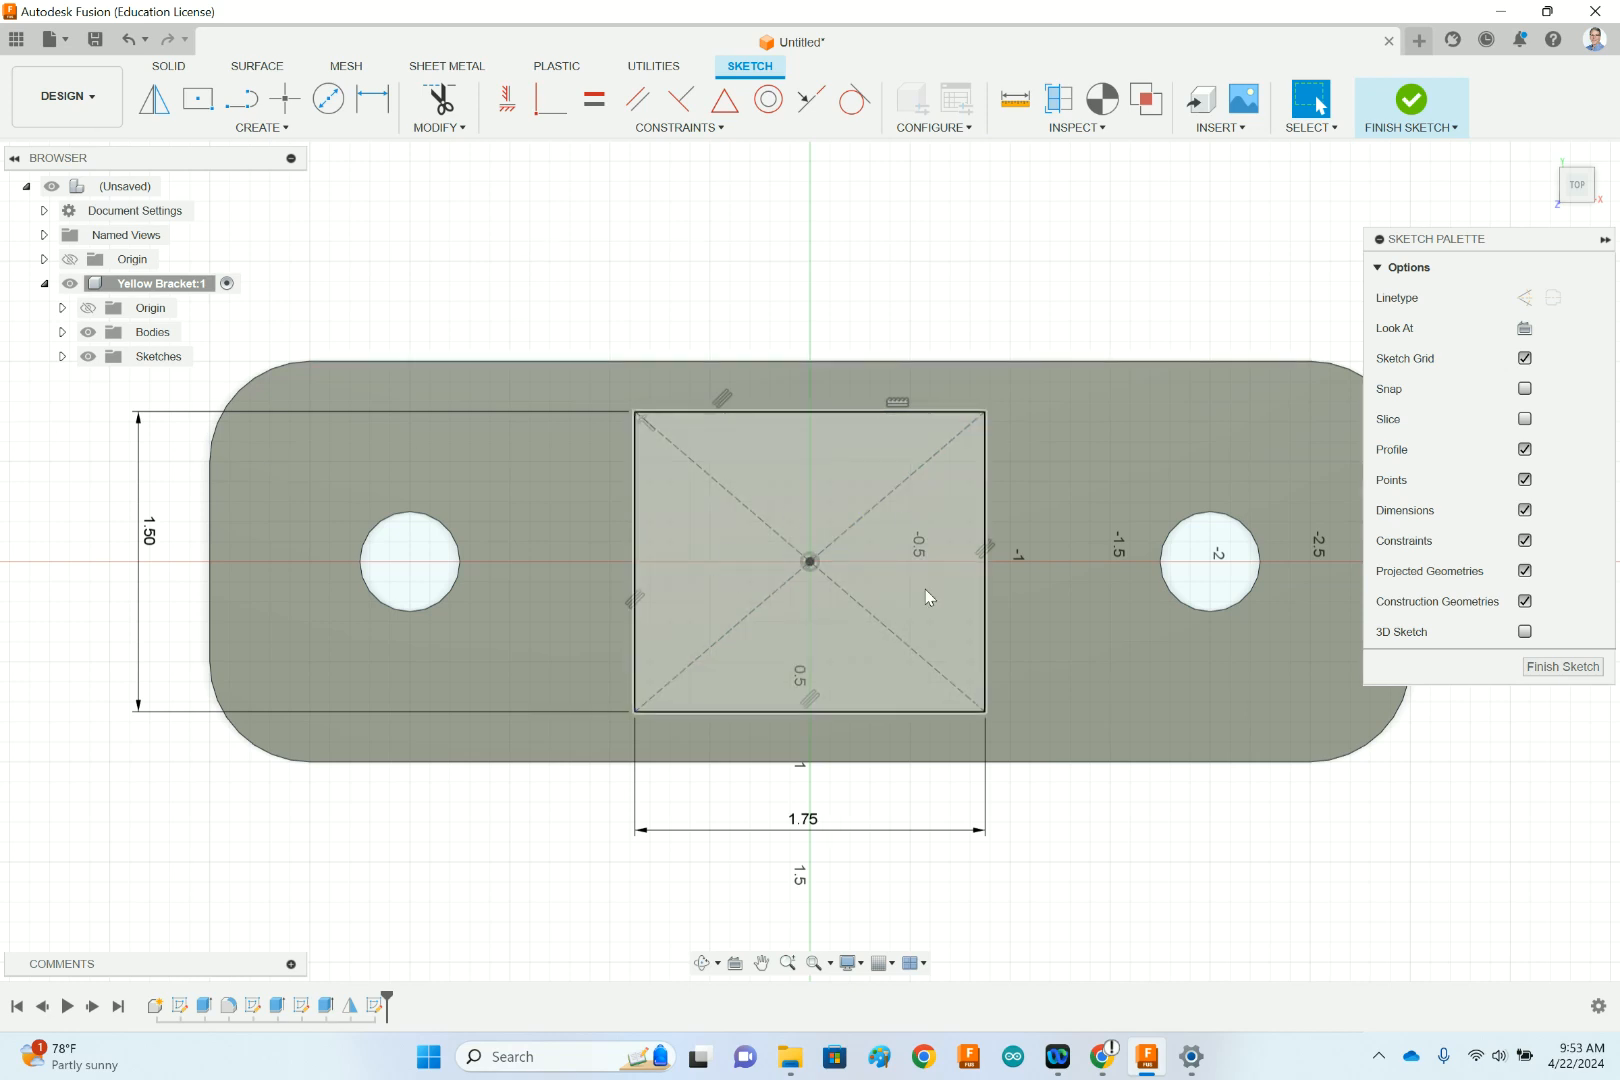
key(ctrl+z)
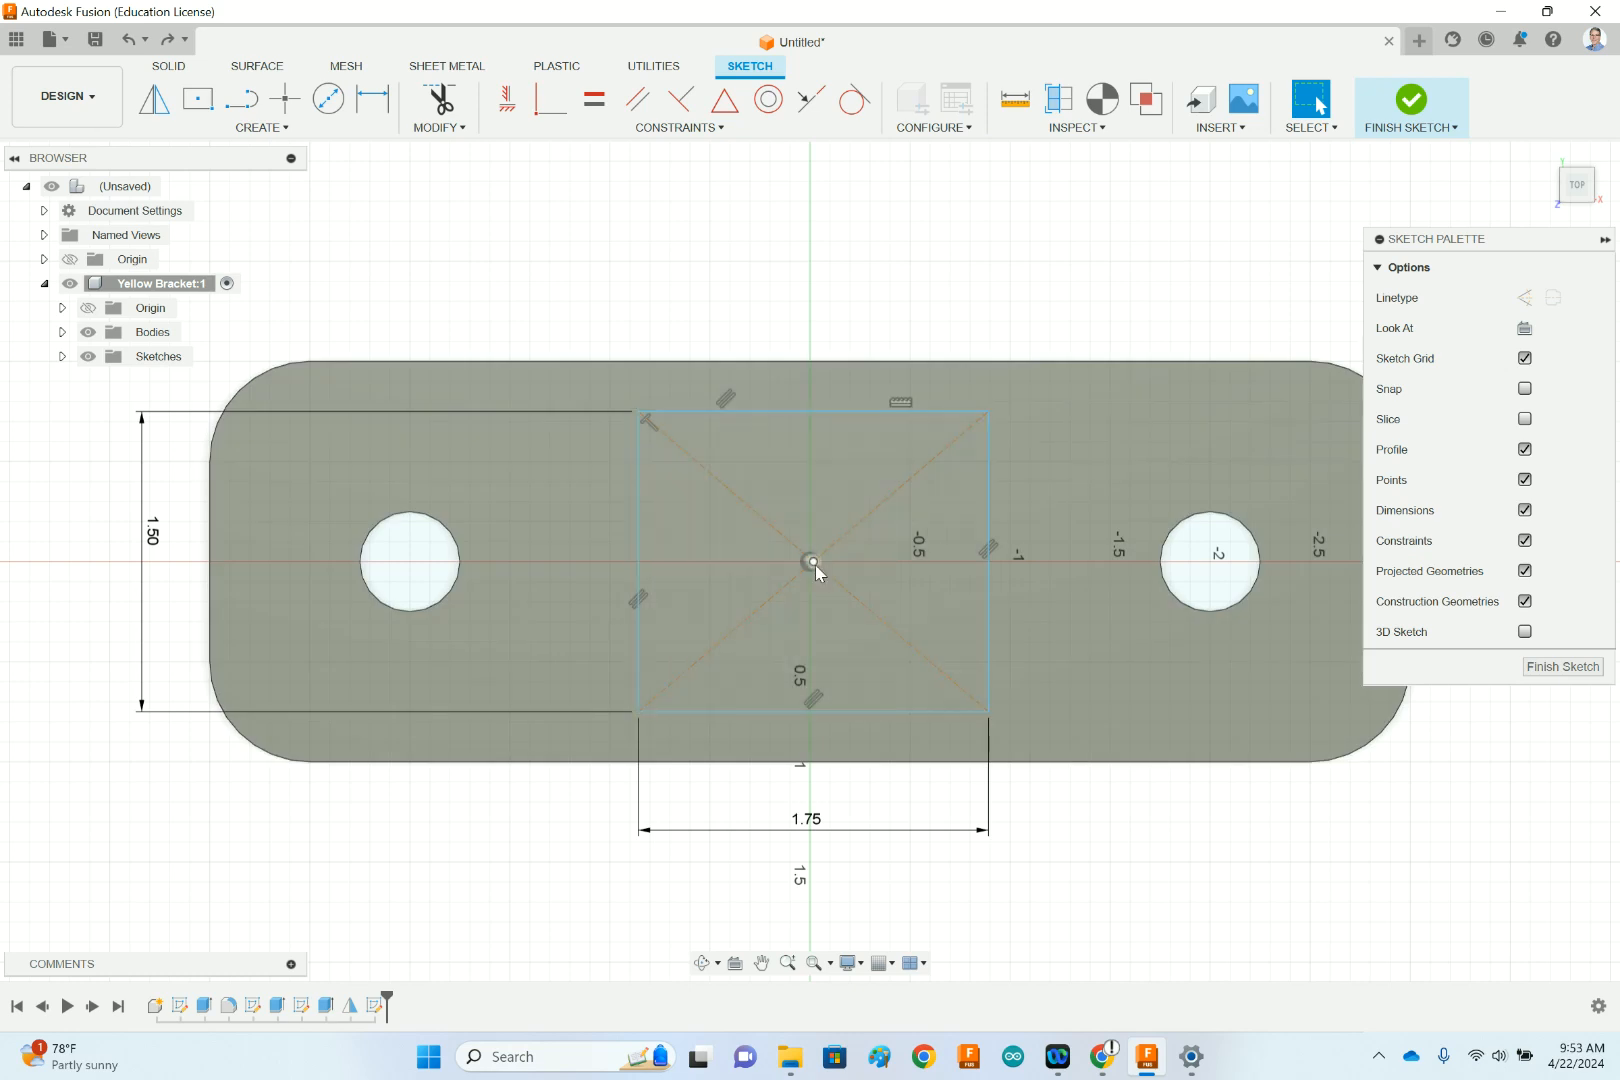
mouse_move(815, 564)
mouse_down()
mouse_move(844, 458)
mouse_move(753, 501)
mouse_move(861, 590)
mouse_move(861, 537)
mouse_move(811, 562)
mouse_up()
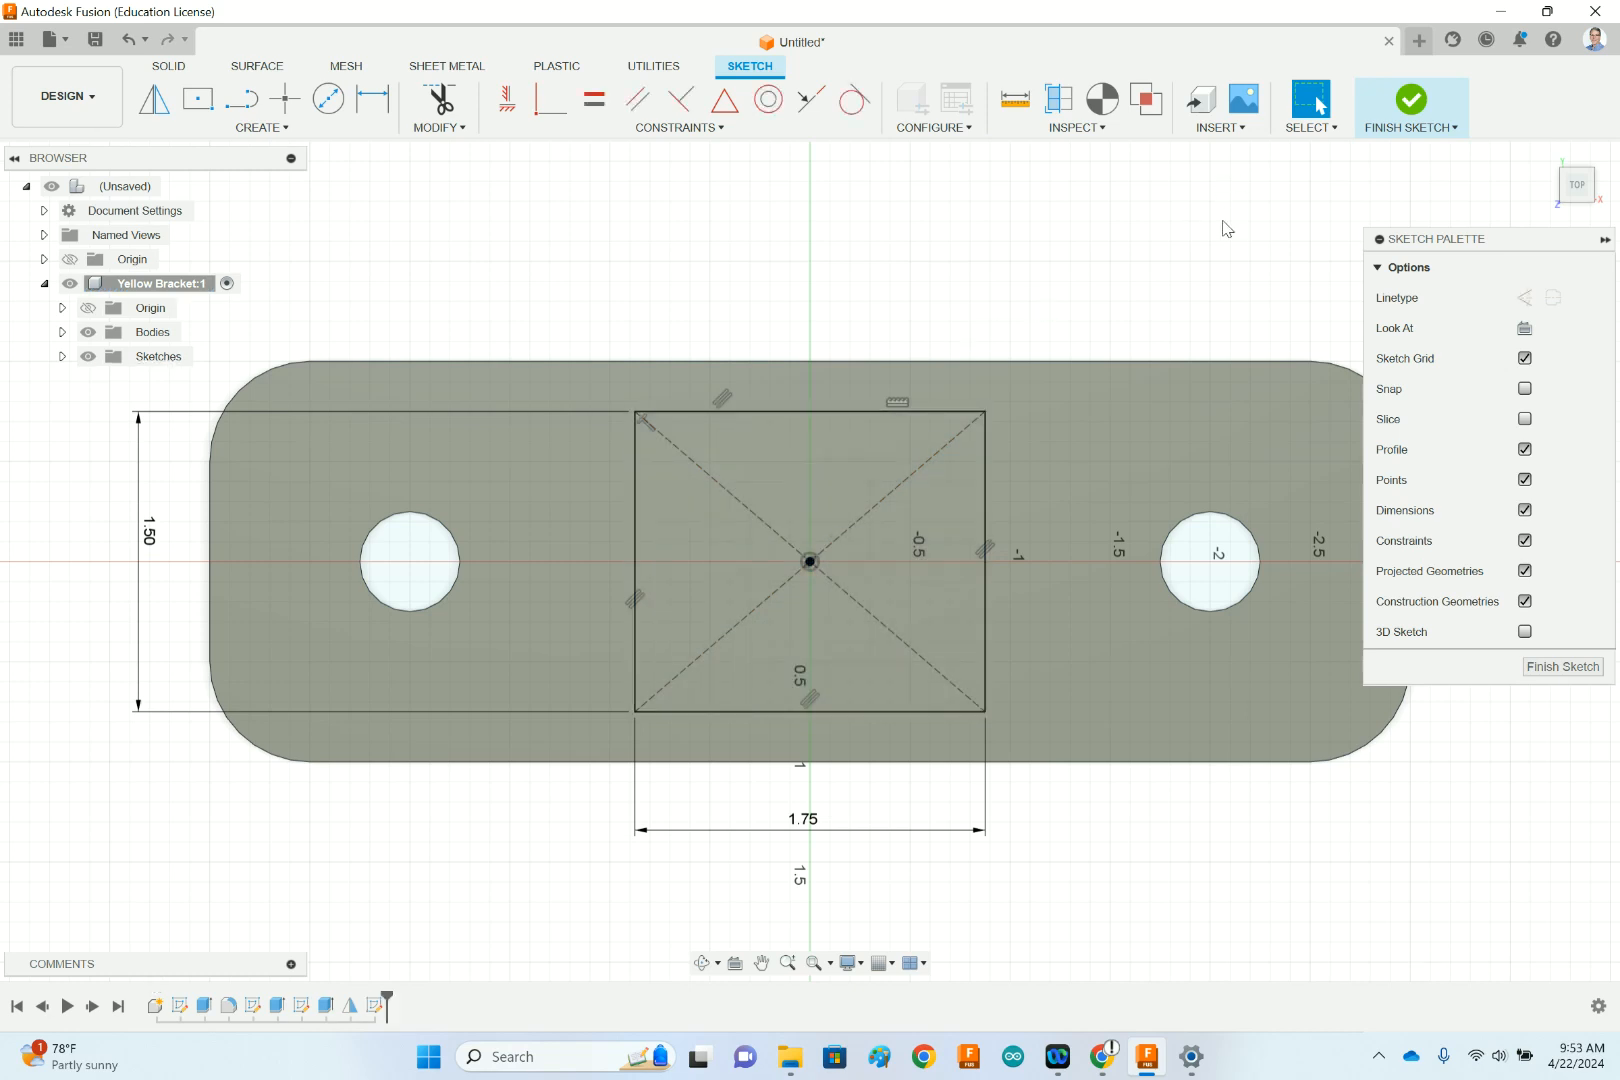
click(1408, 102)
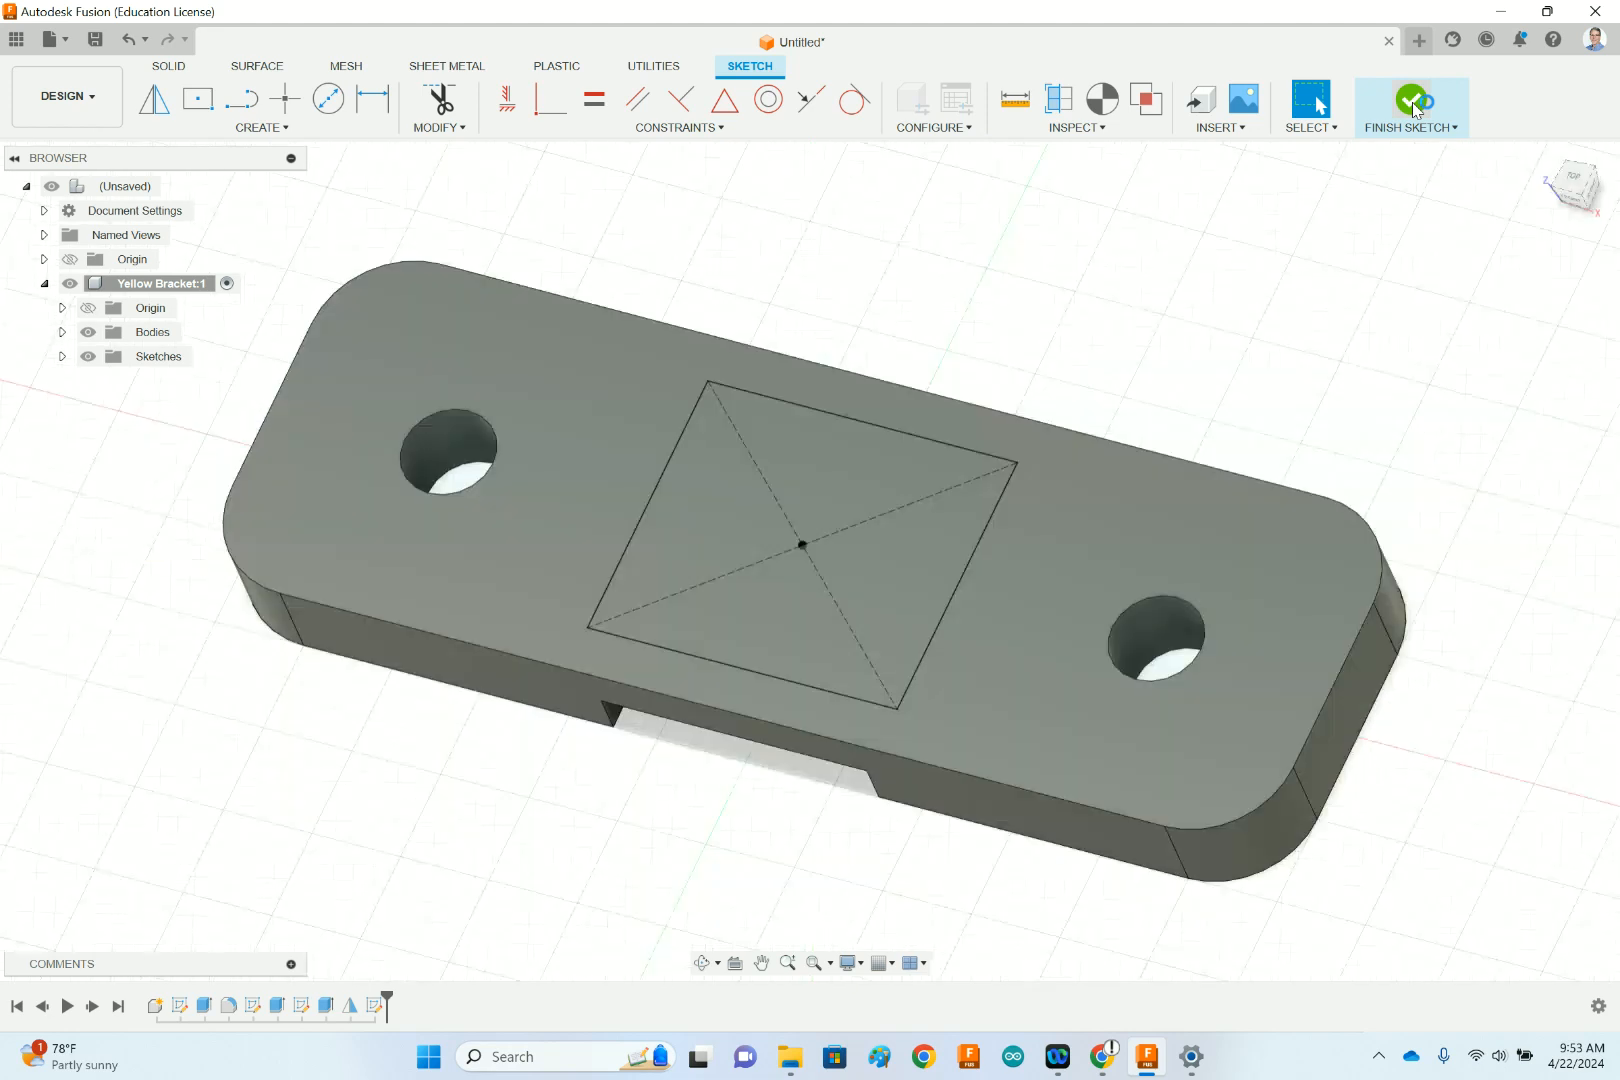
- Extrude the rectangle 1.75 in upward from the plate's top face as a Join, checking the PDF drawing for the height
click(199, 101)
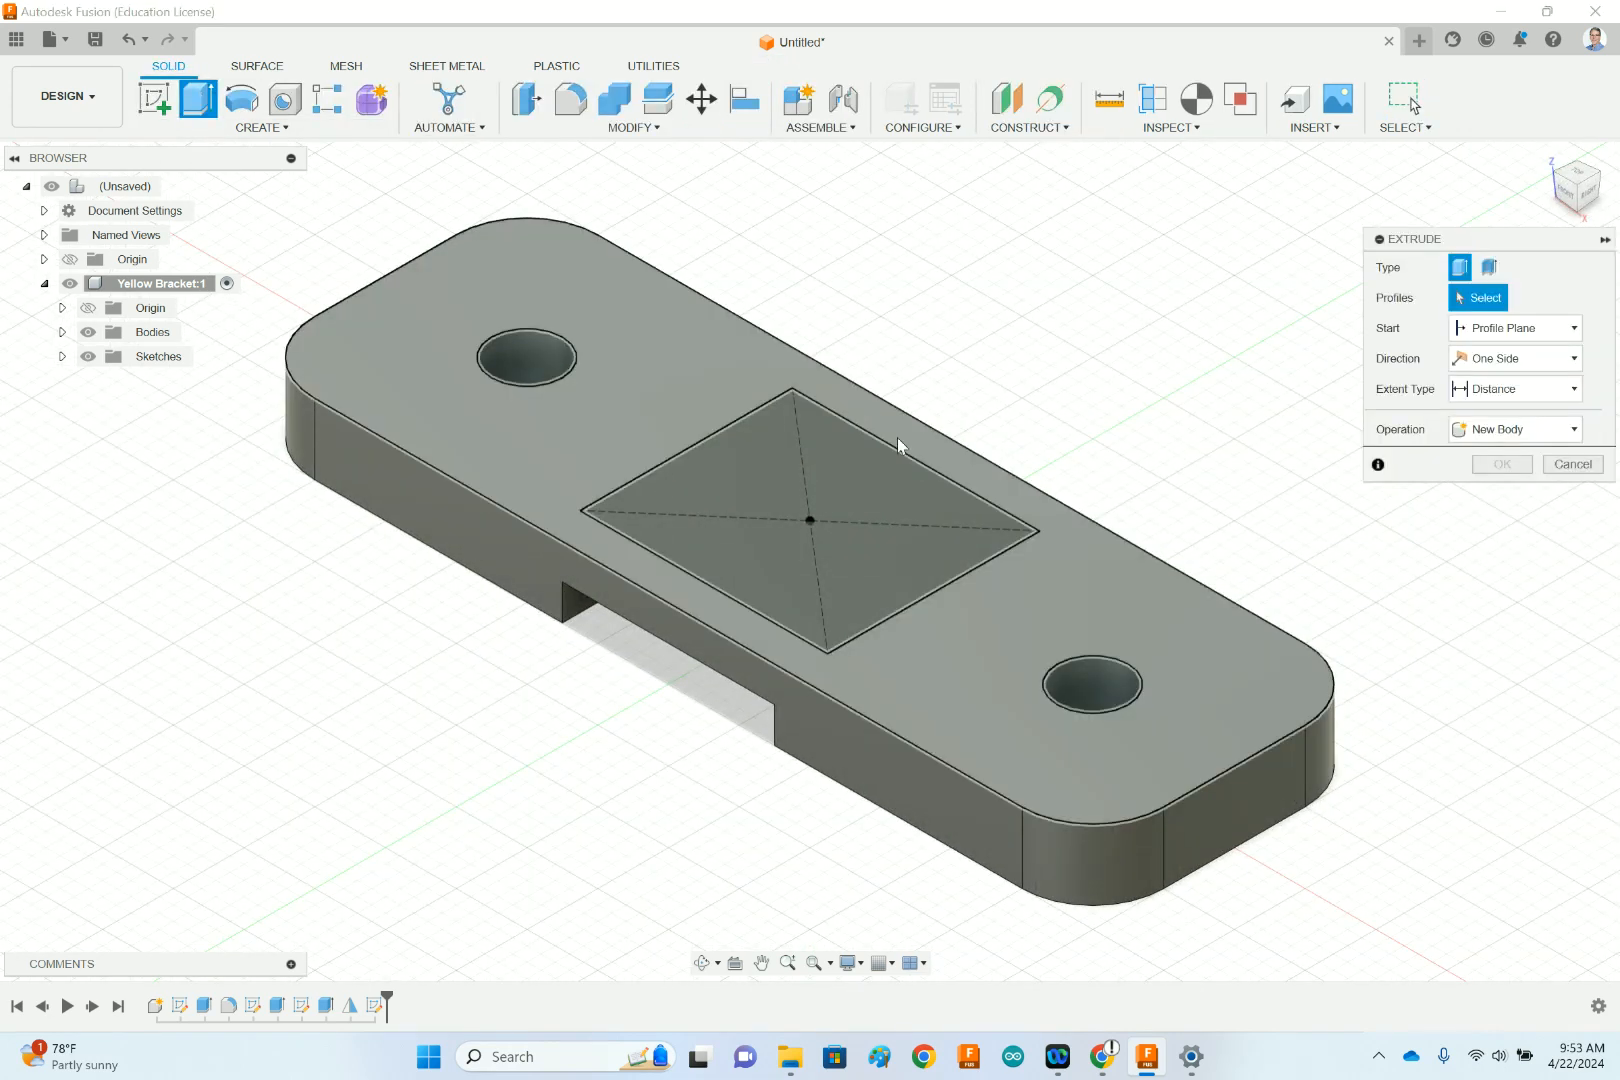
click(920, 505)
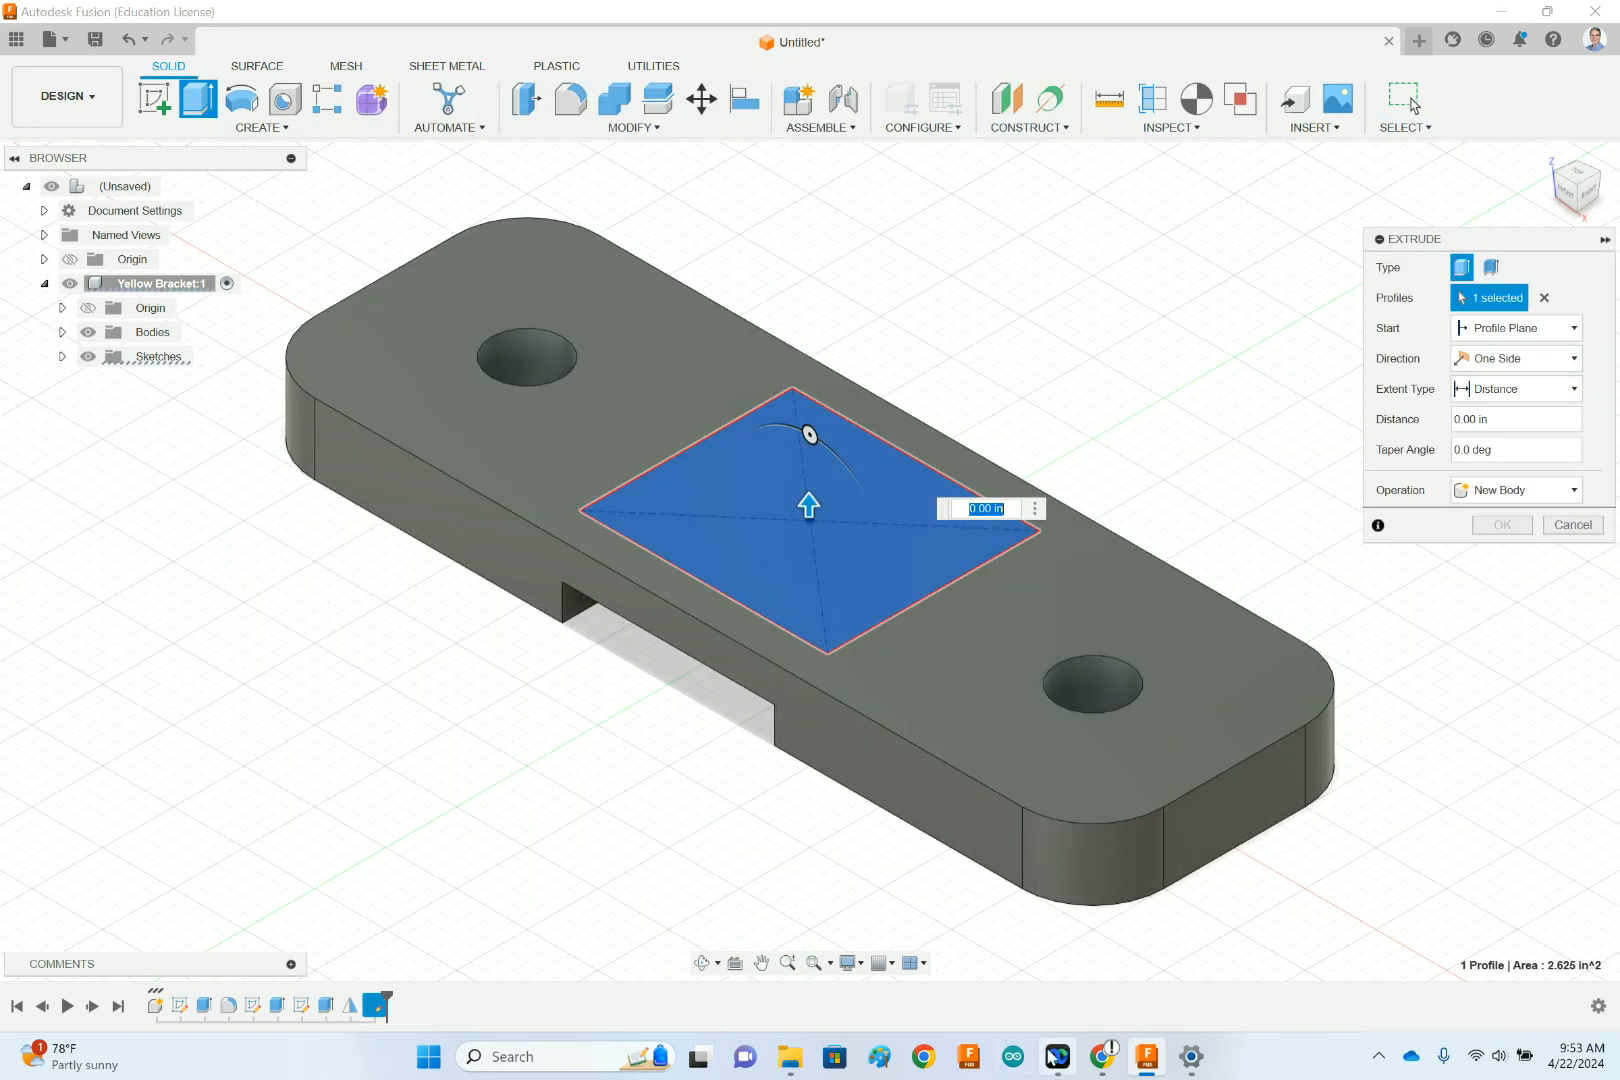
click(1164, 1073)
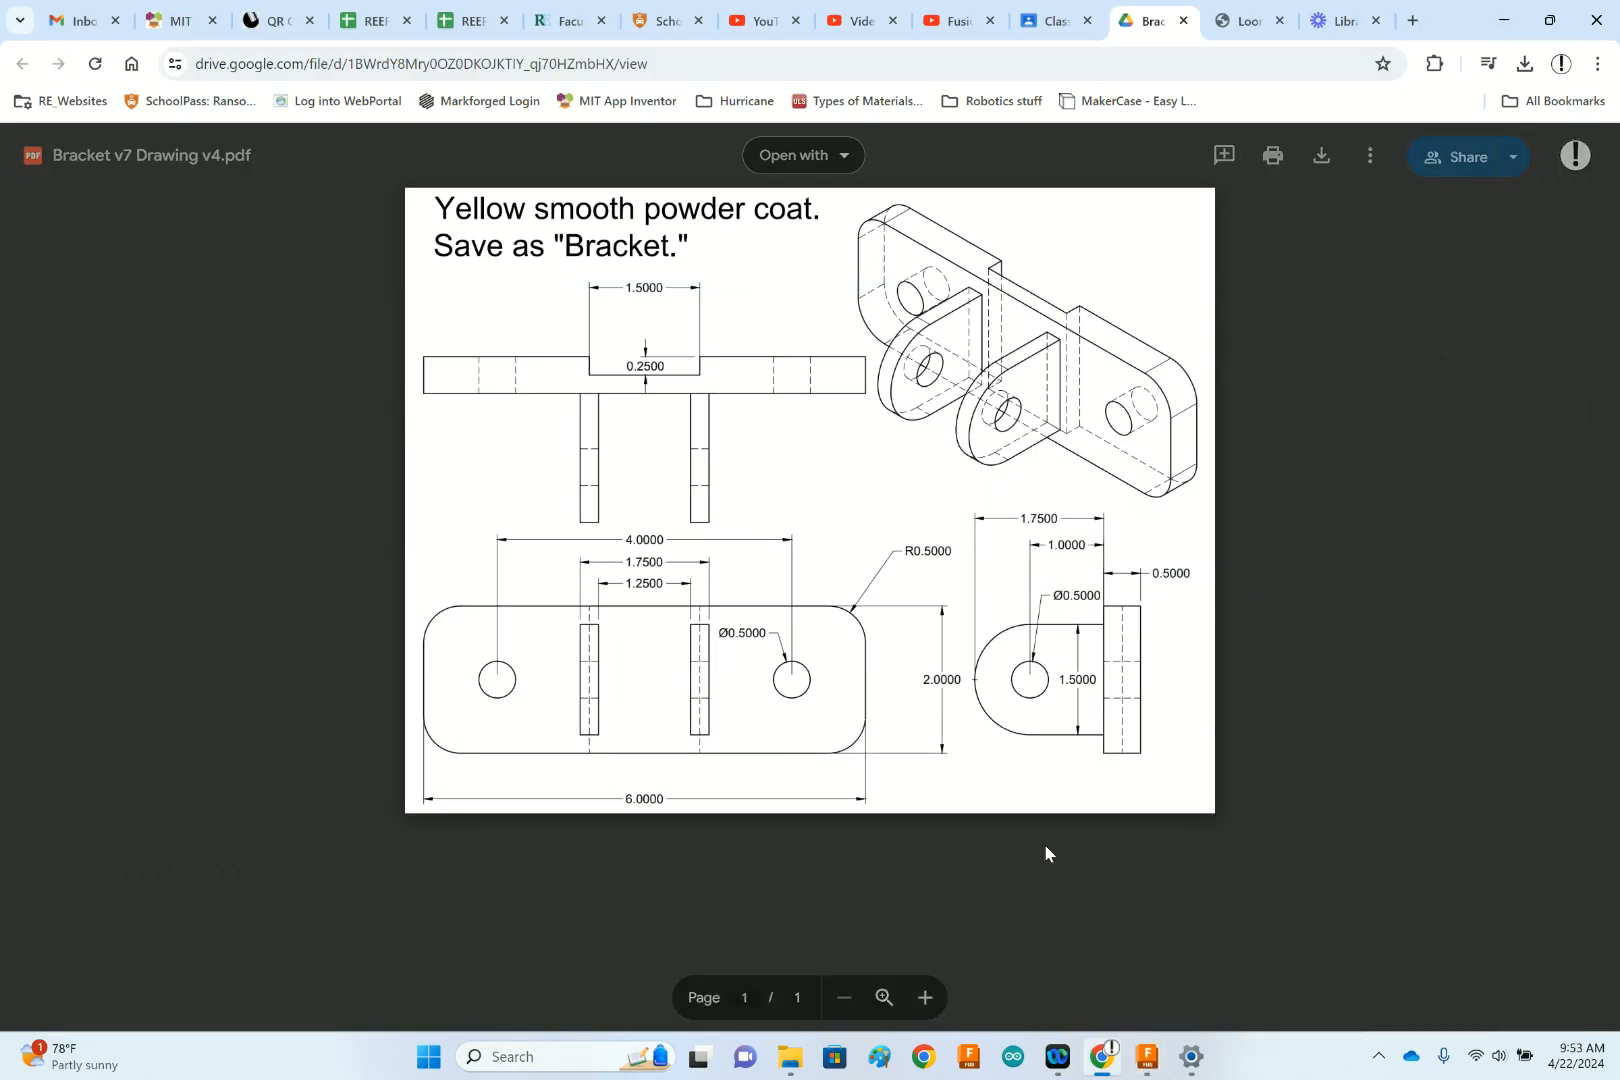
click(1150, 1072)
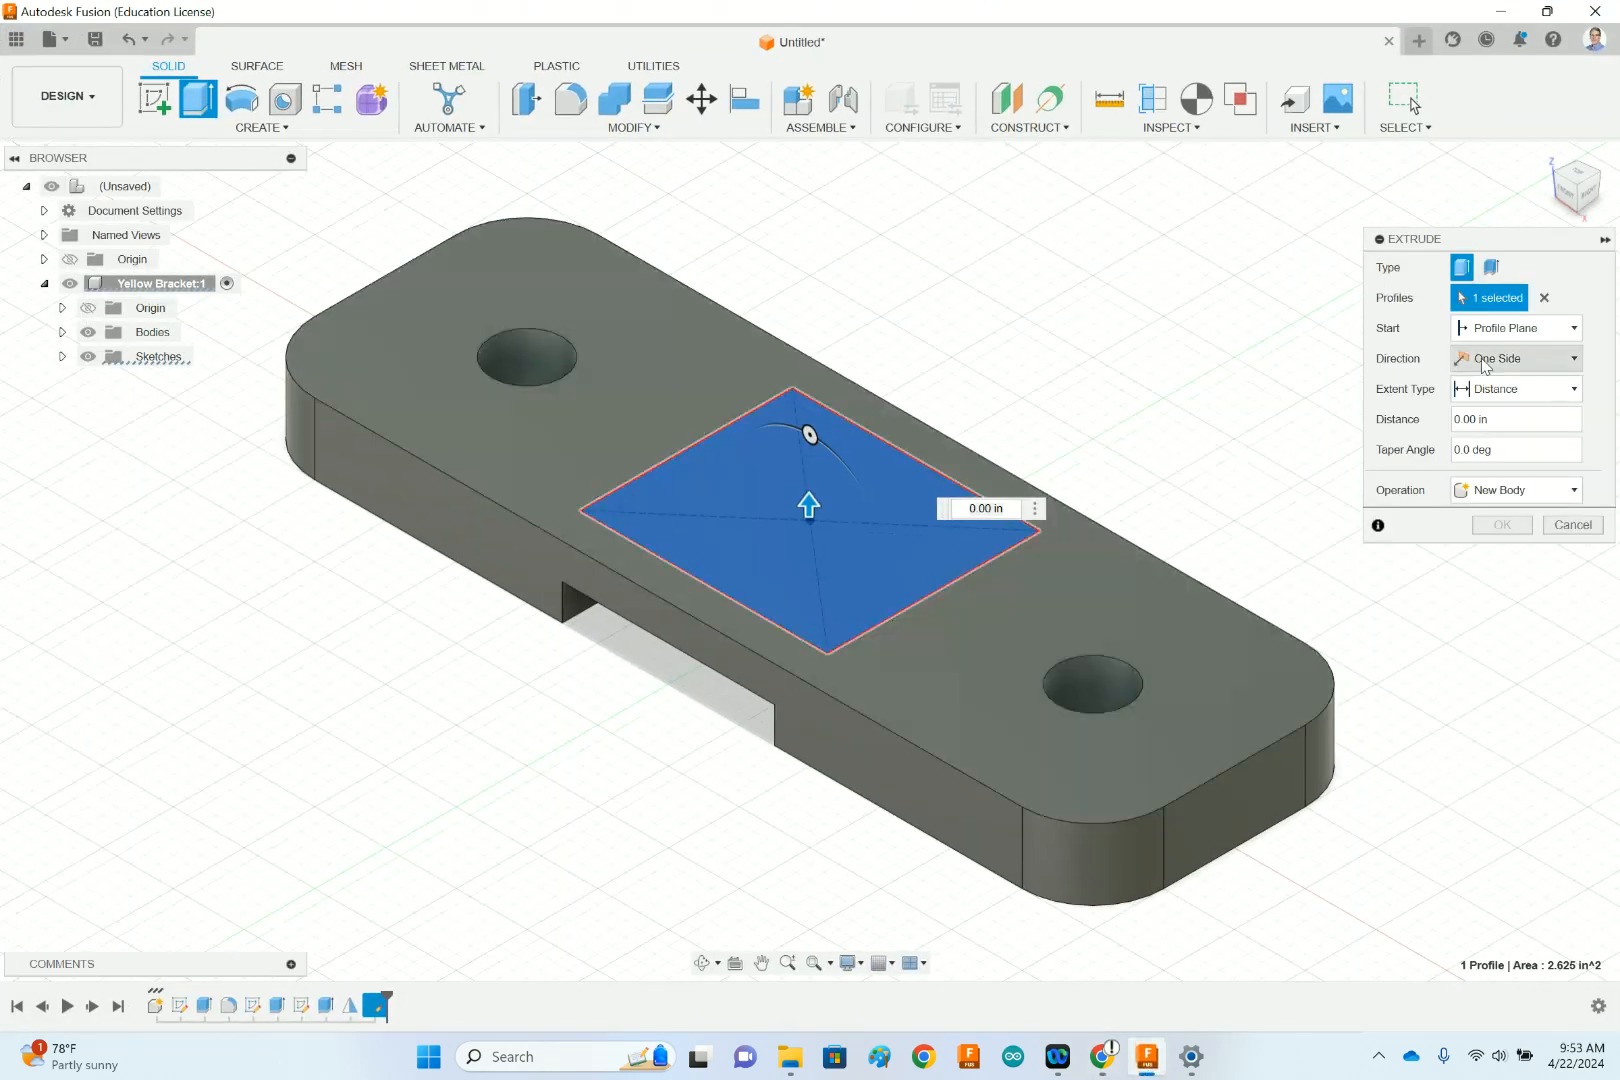
click(965, 508)
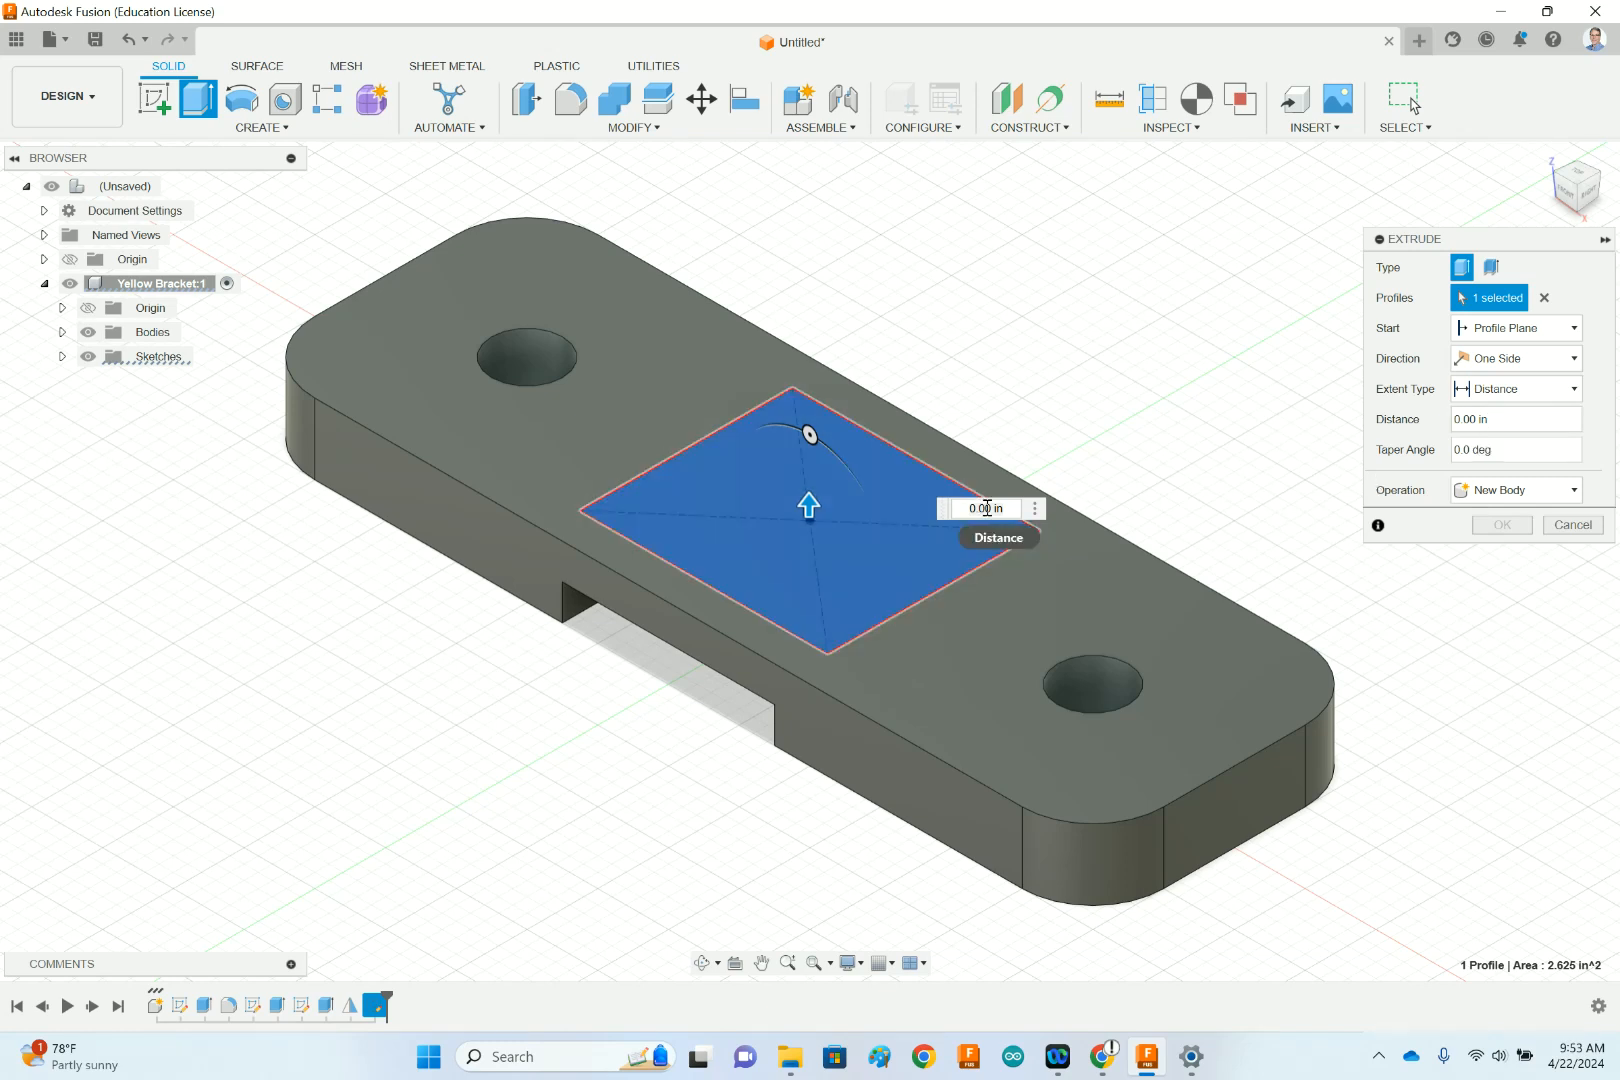
text(1.7)
key(Return)
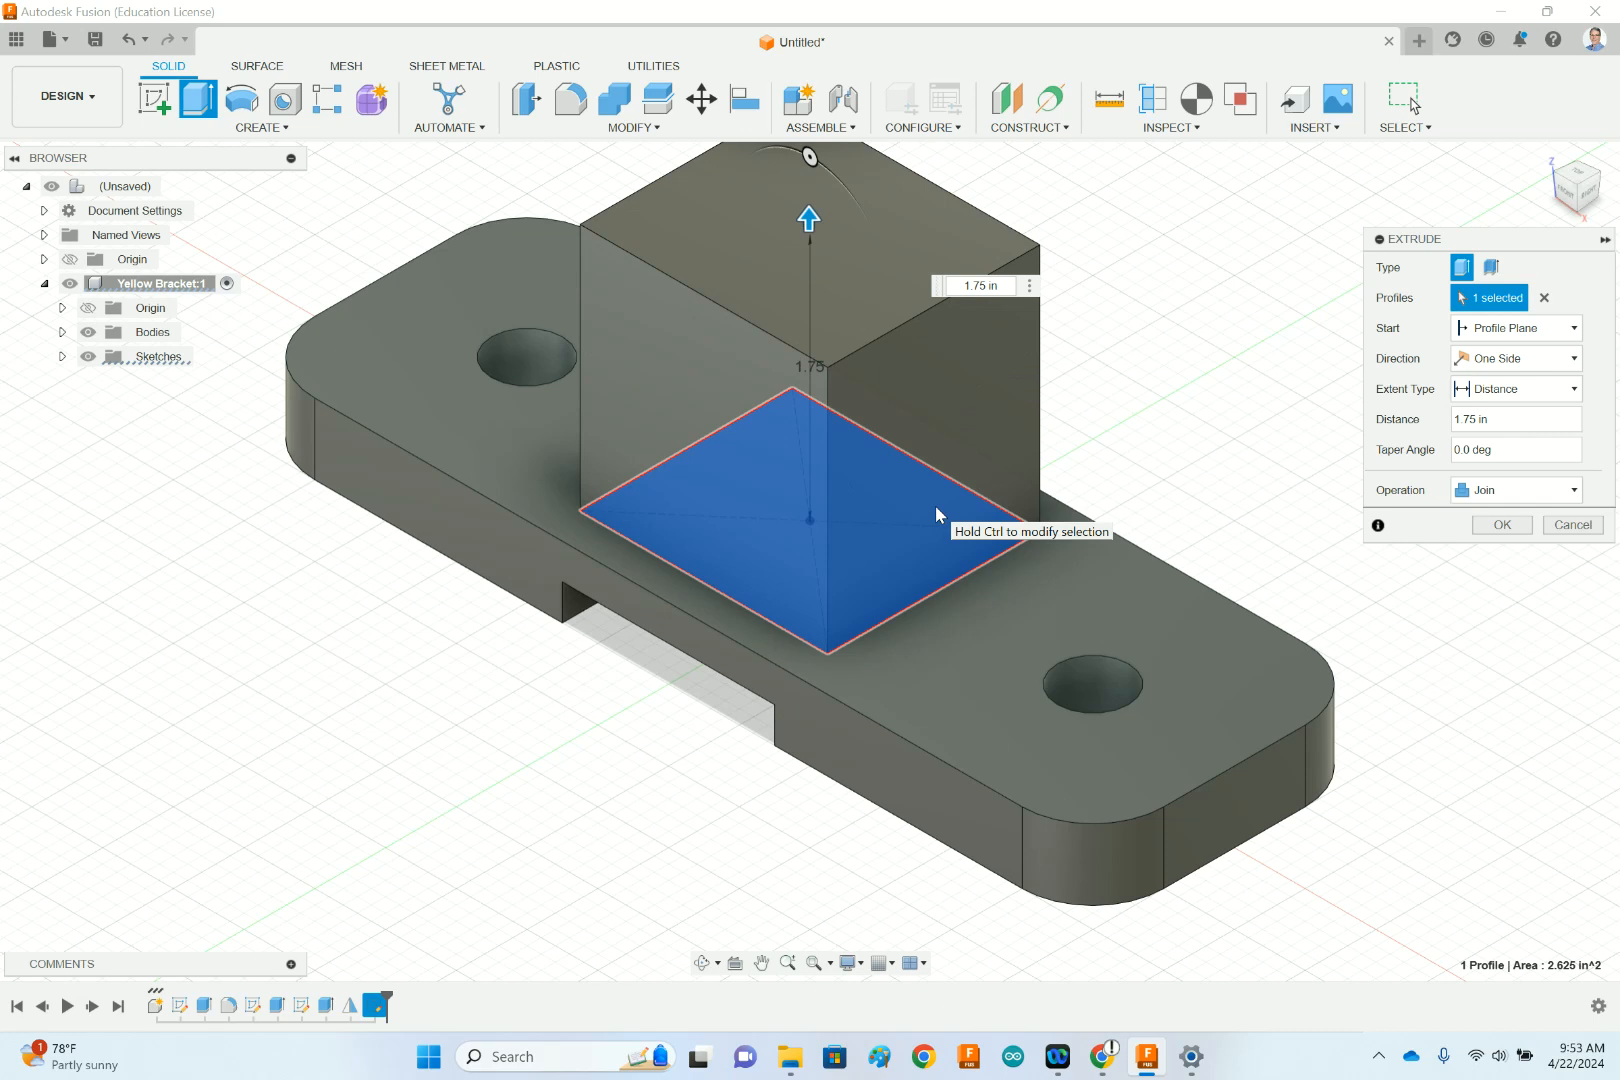
key(Return)
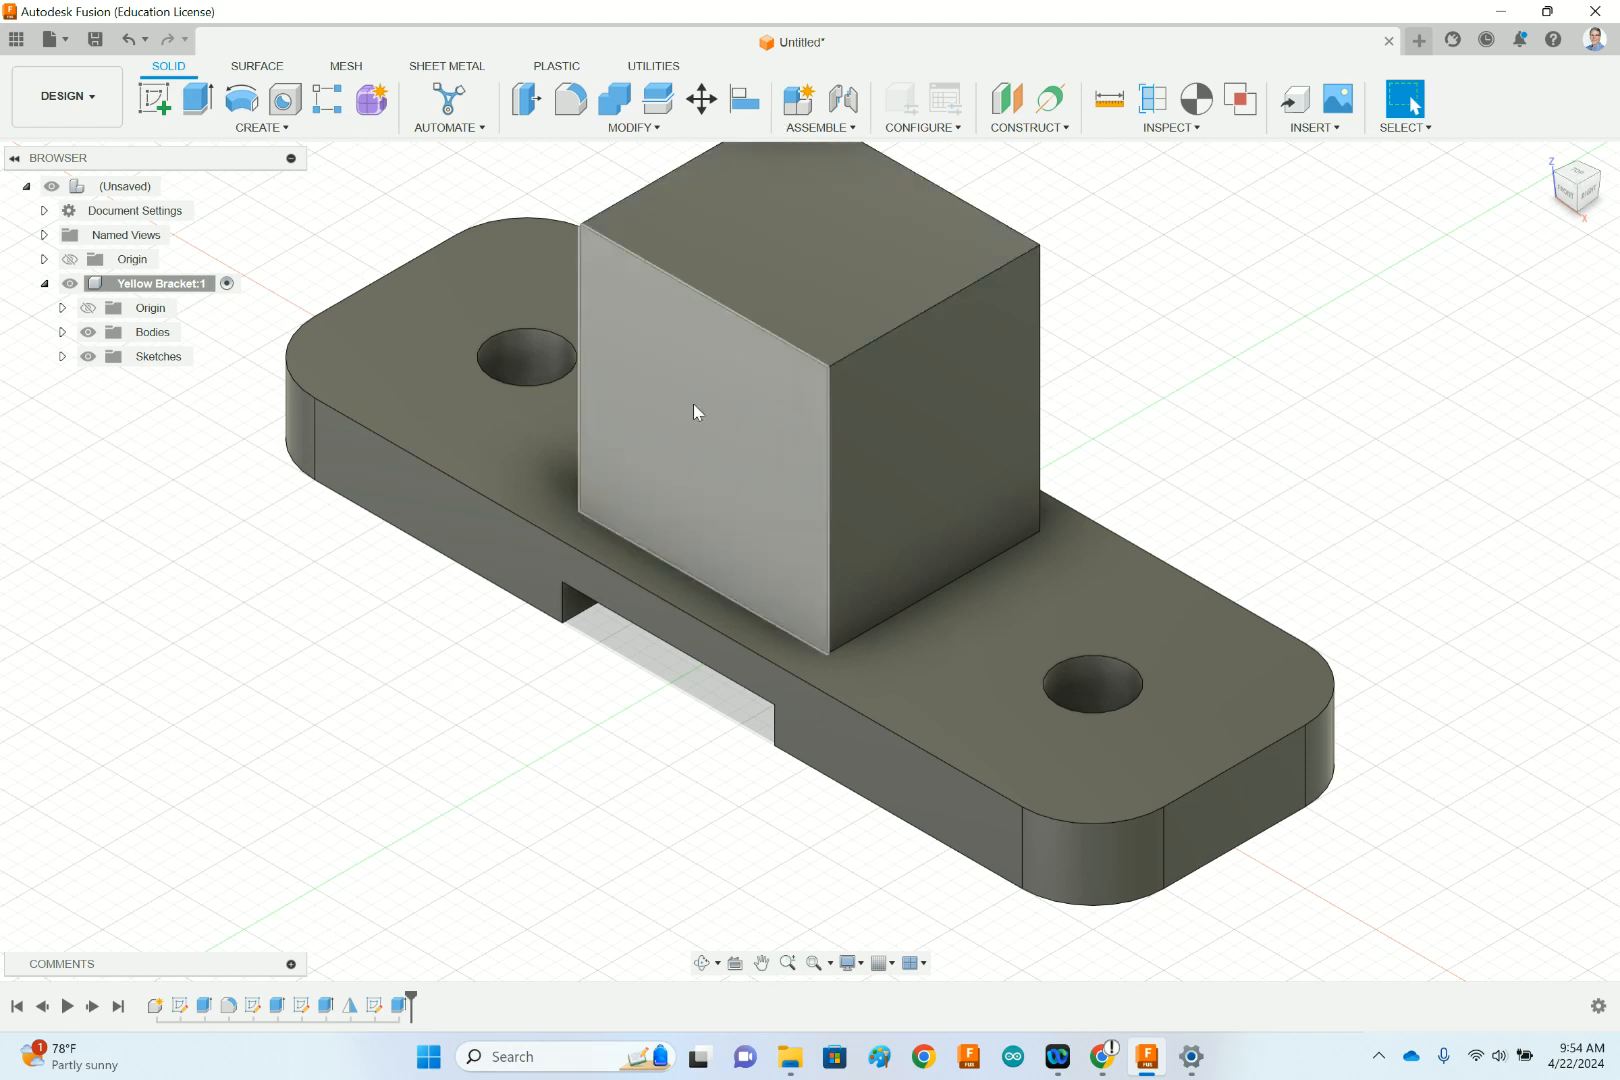
click(566, 100)
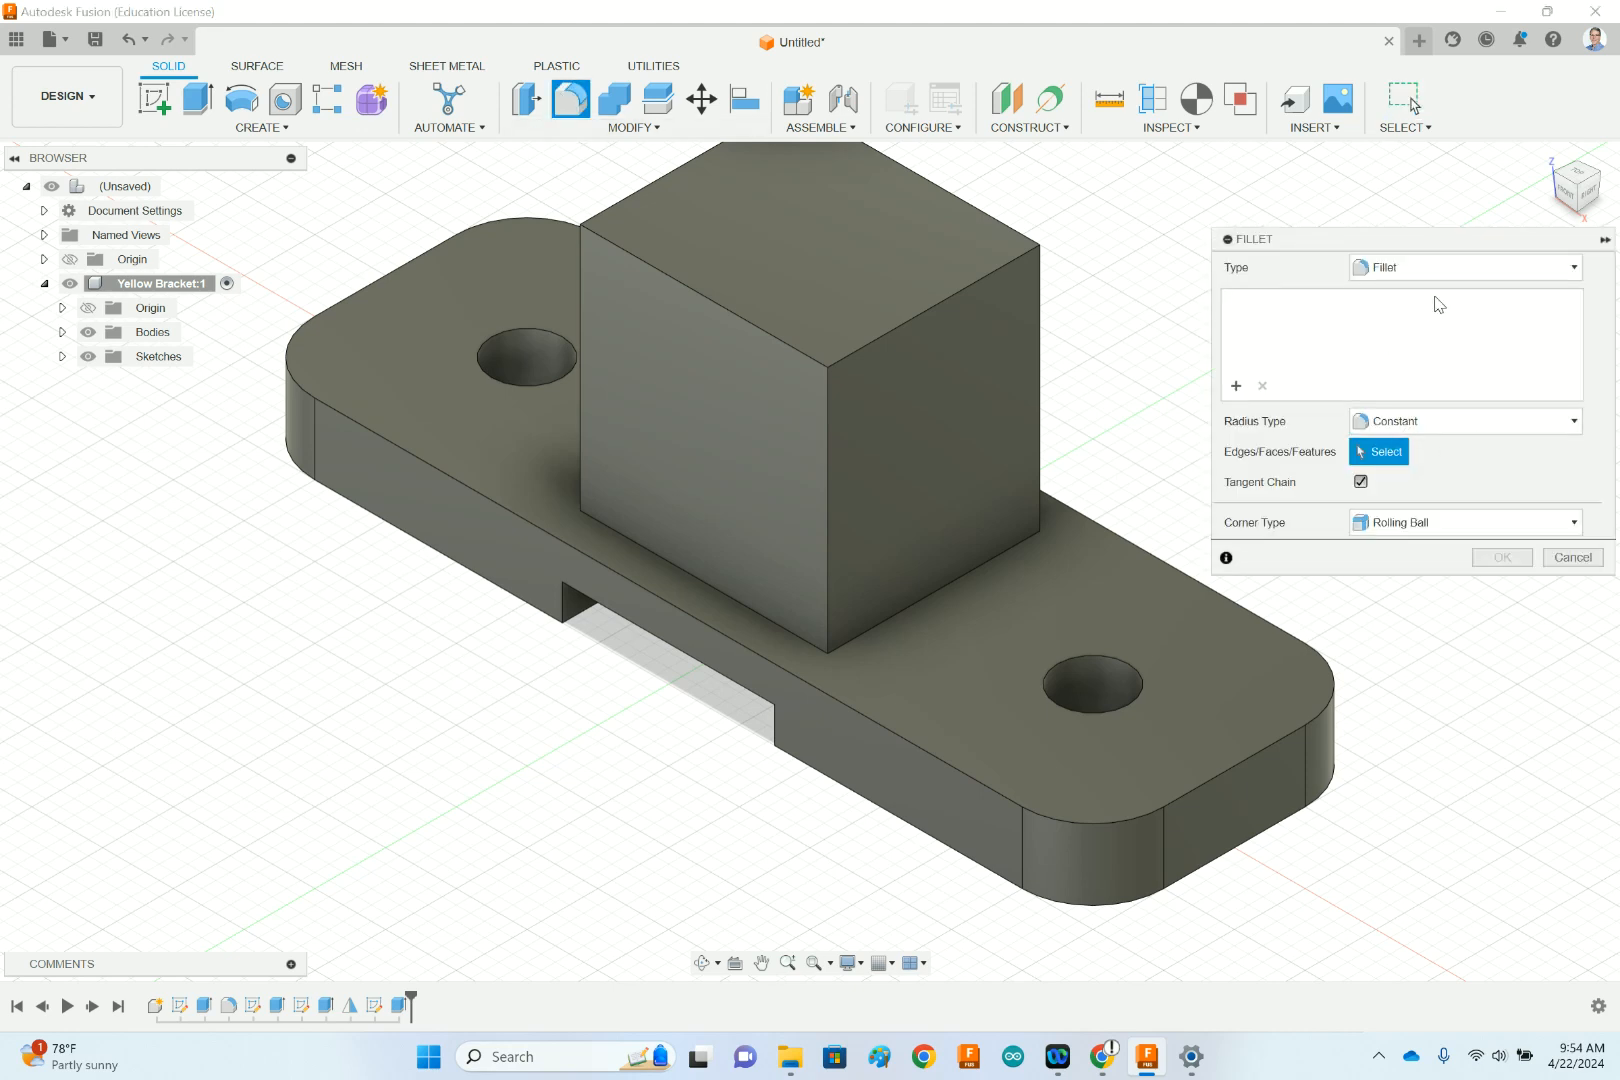
click(1458, 276)
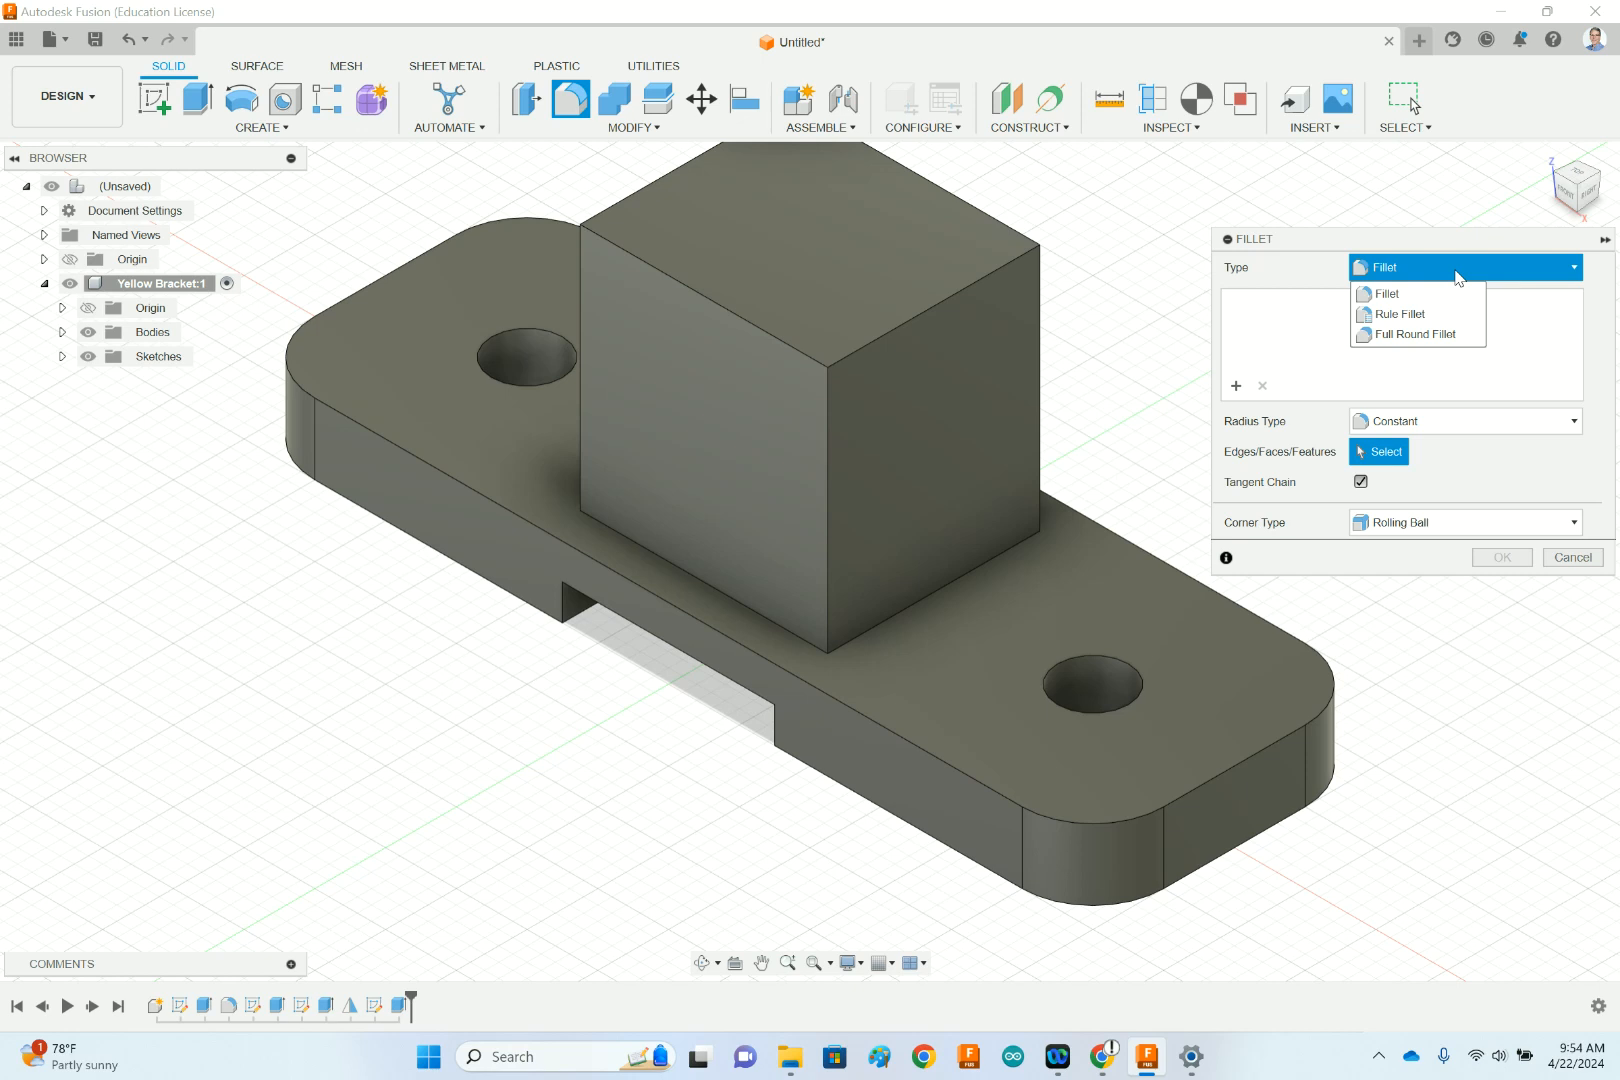
click(1417, 340)
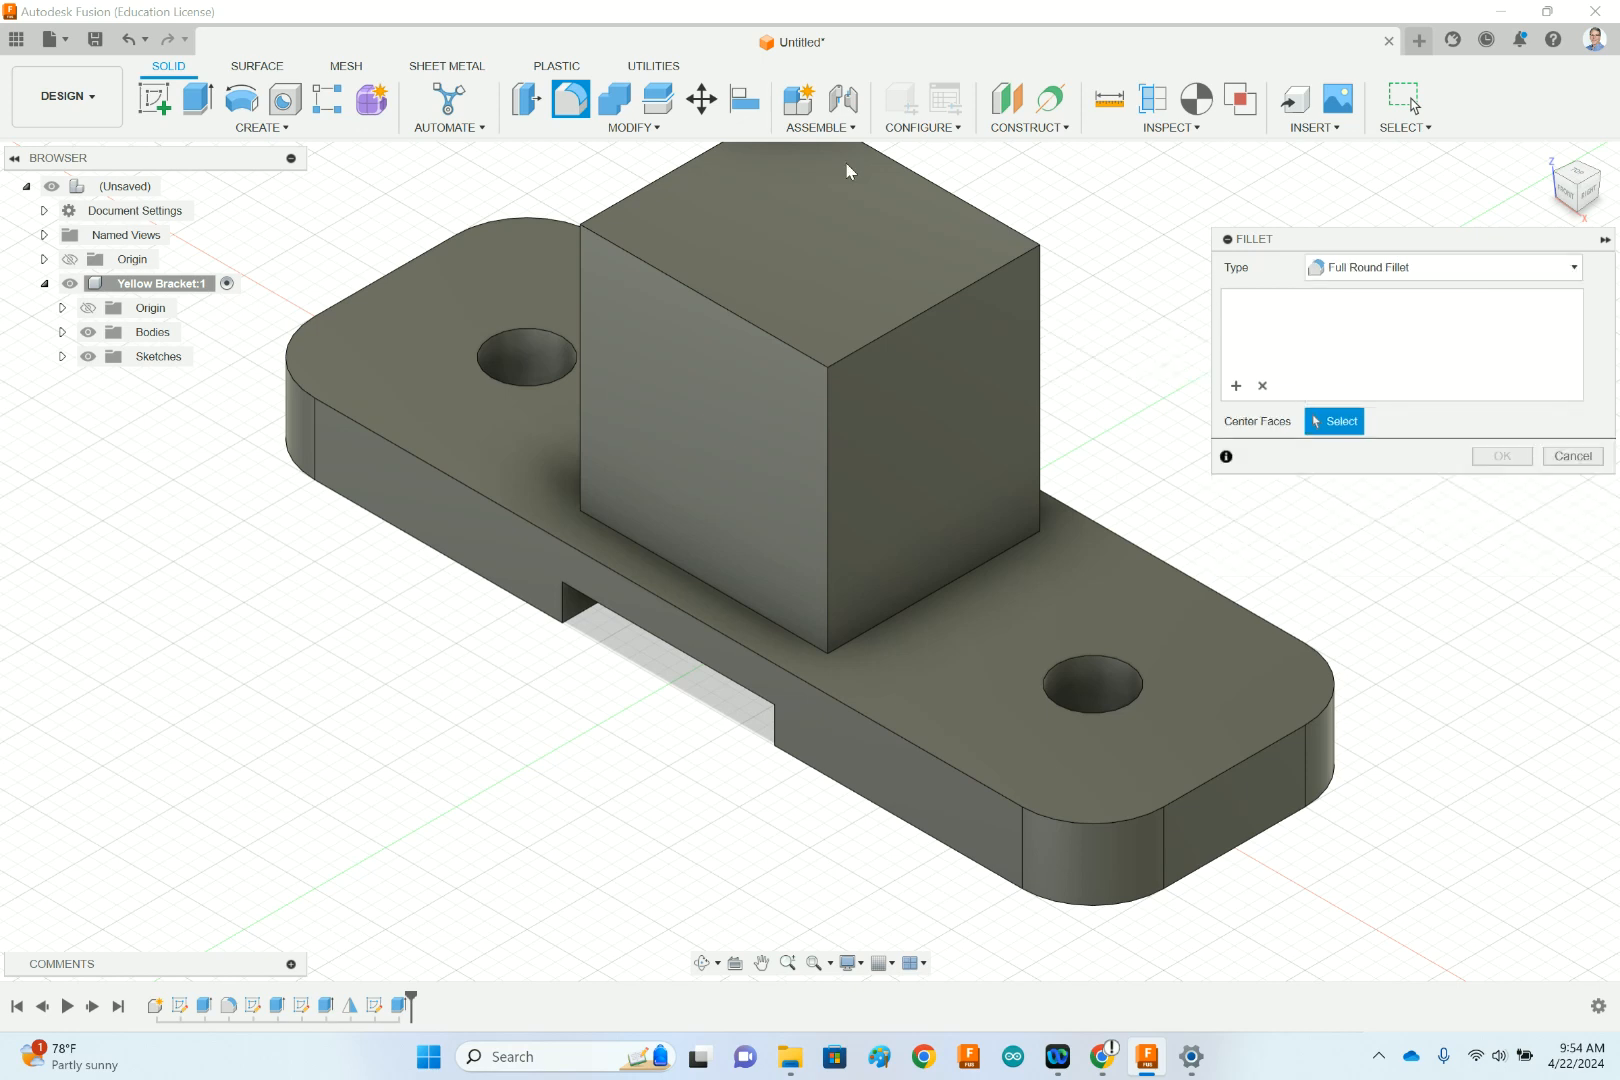
click(1576, 456)
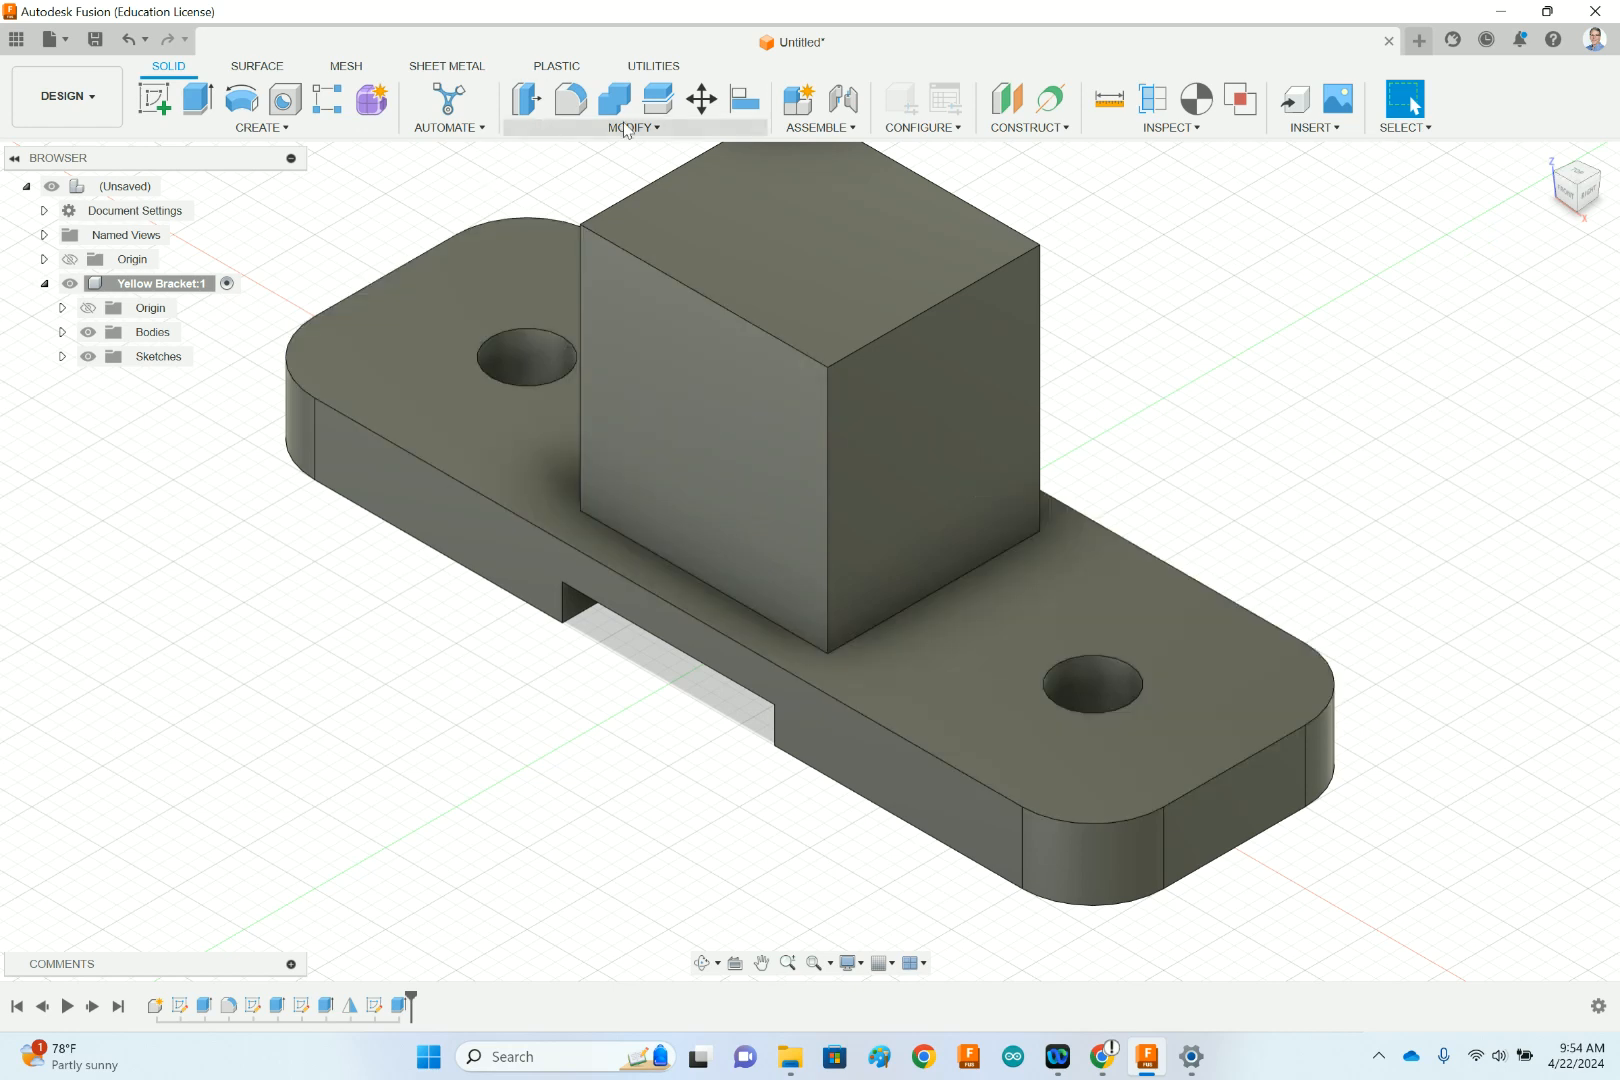
- Start a fillet with its type set to Full Round Fillet
click(571, 100)
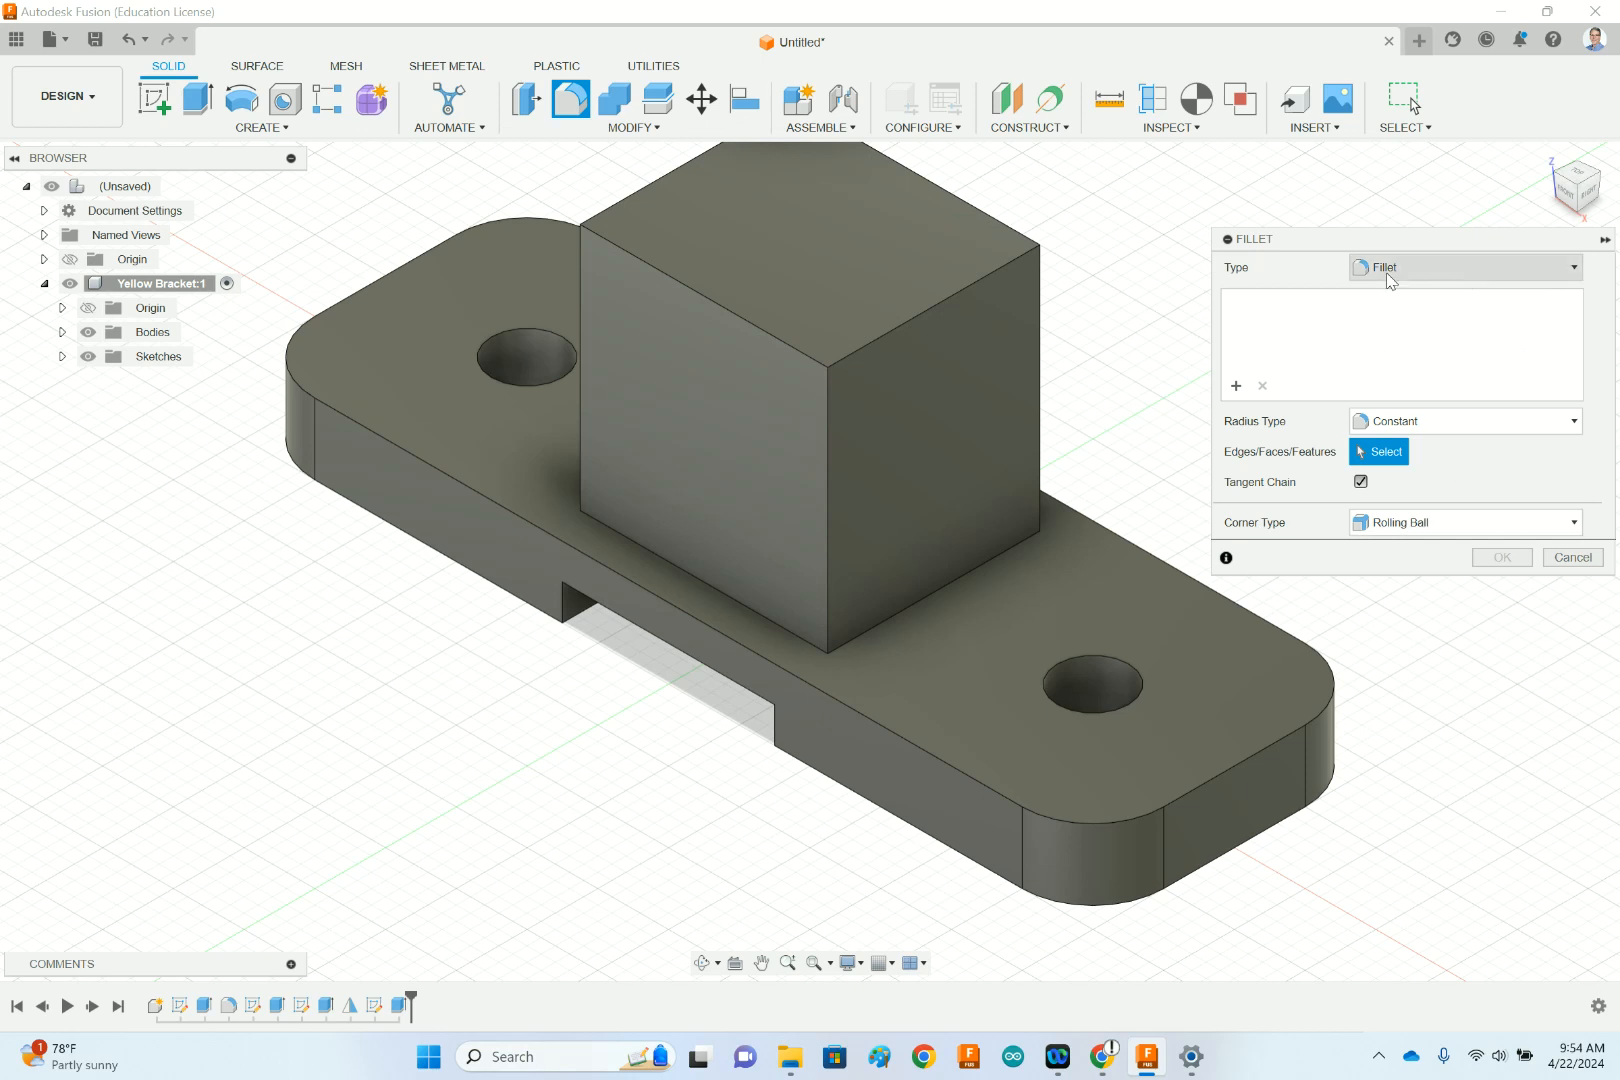
click(1529, 267)
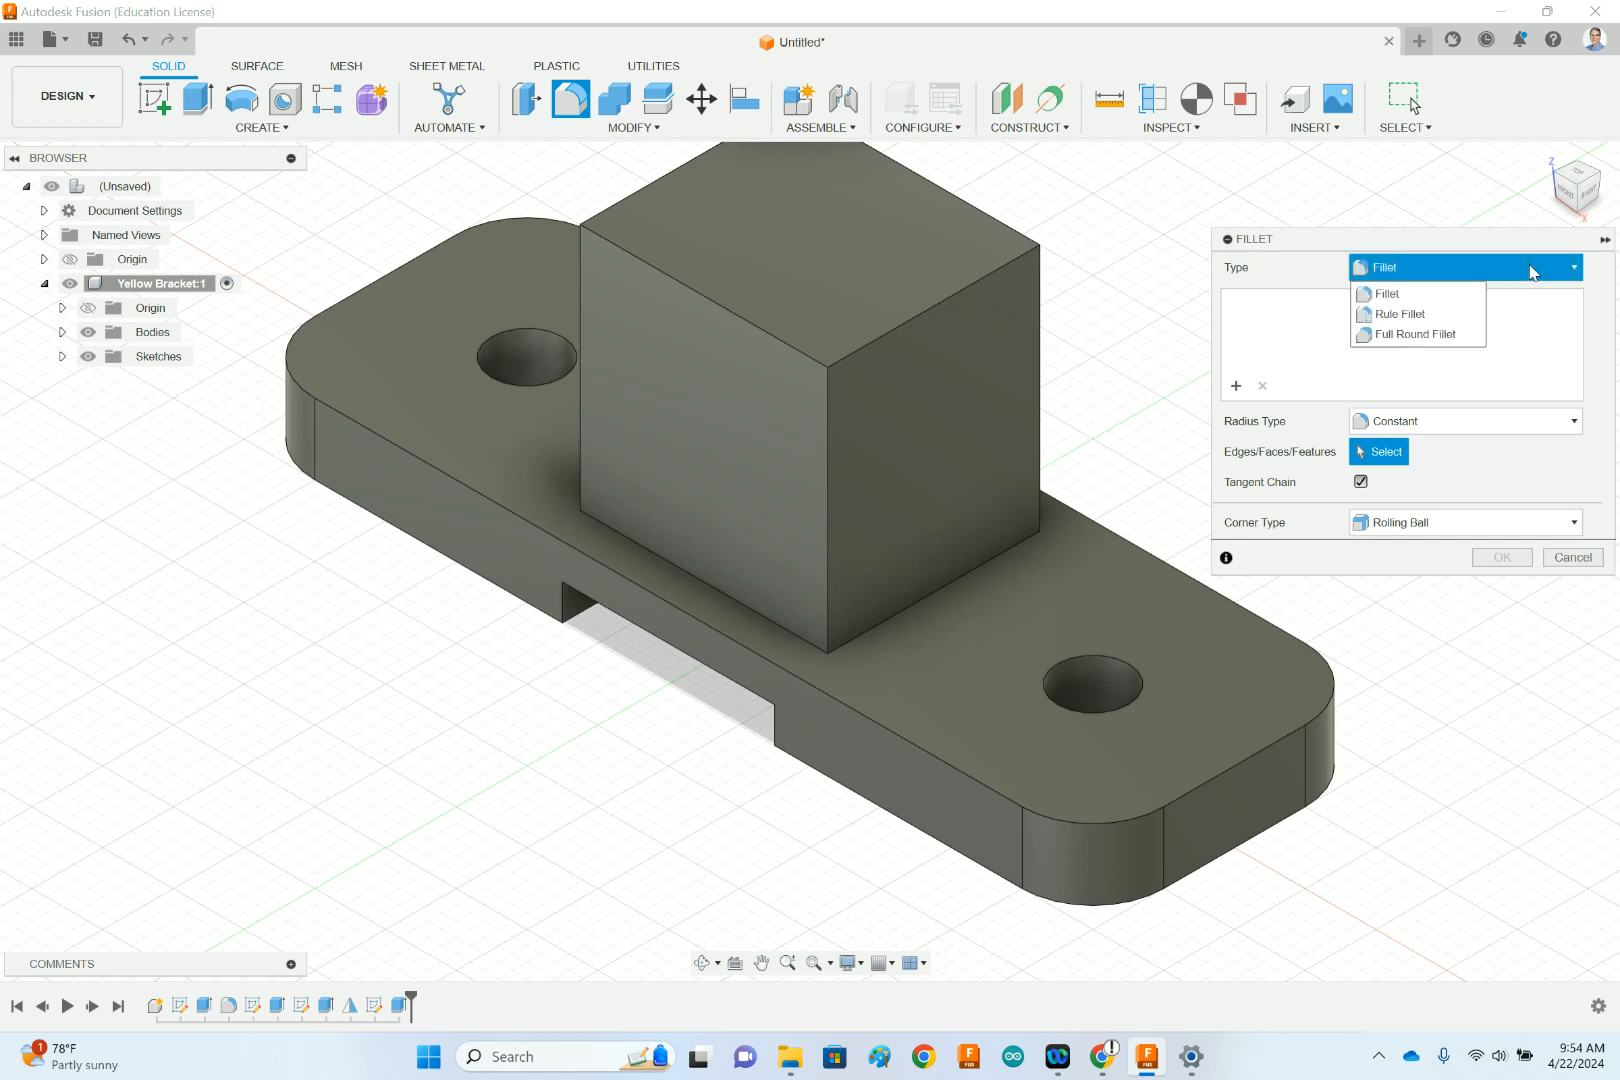
click(1448, 335)
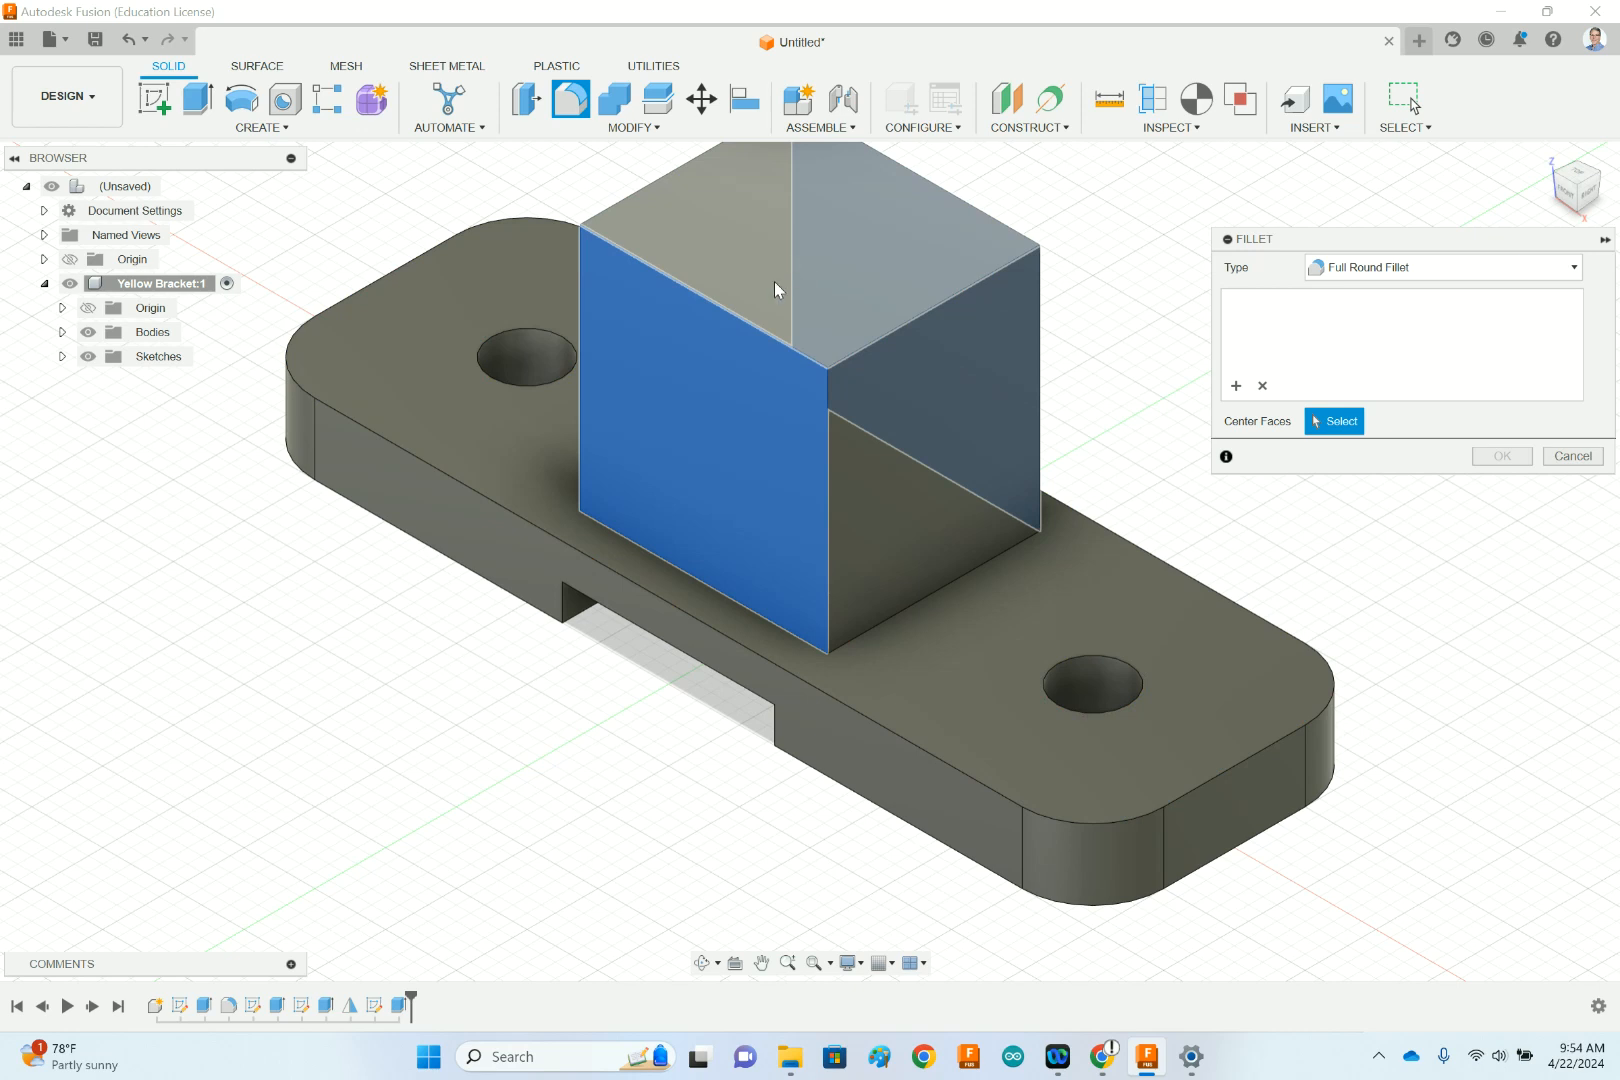
click(828, 277)
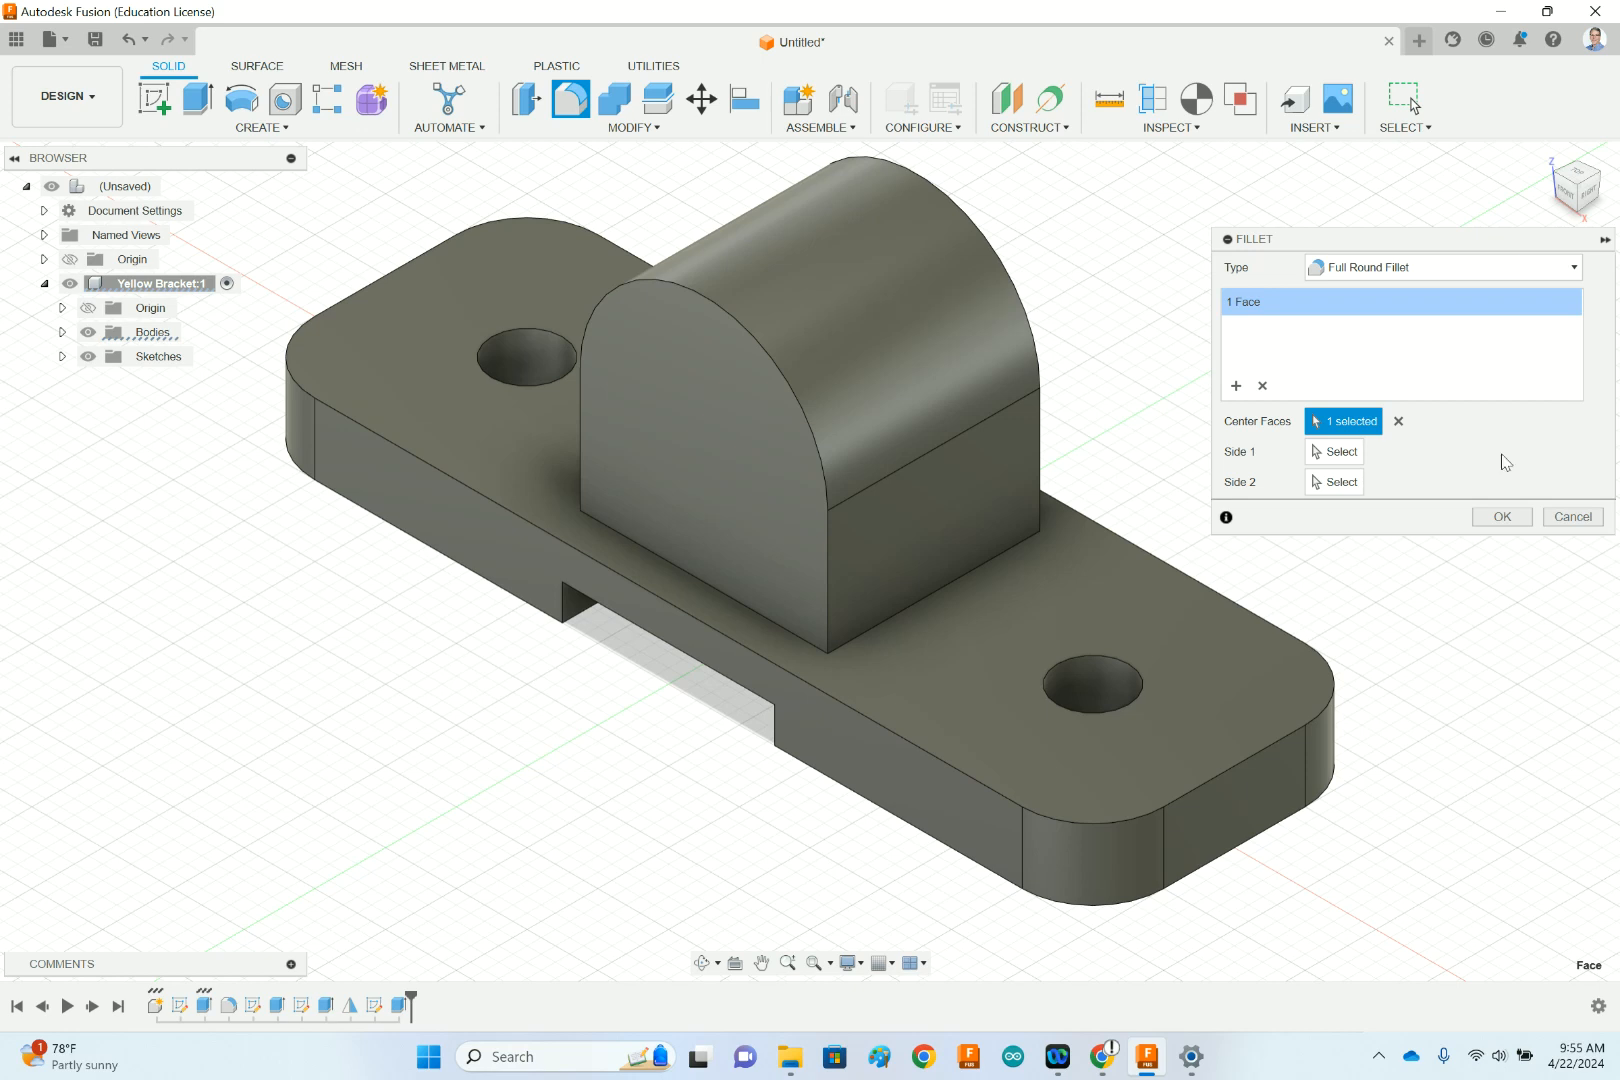
click(1398, 422)
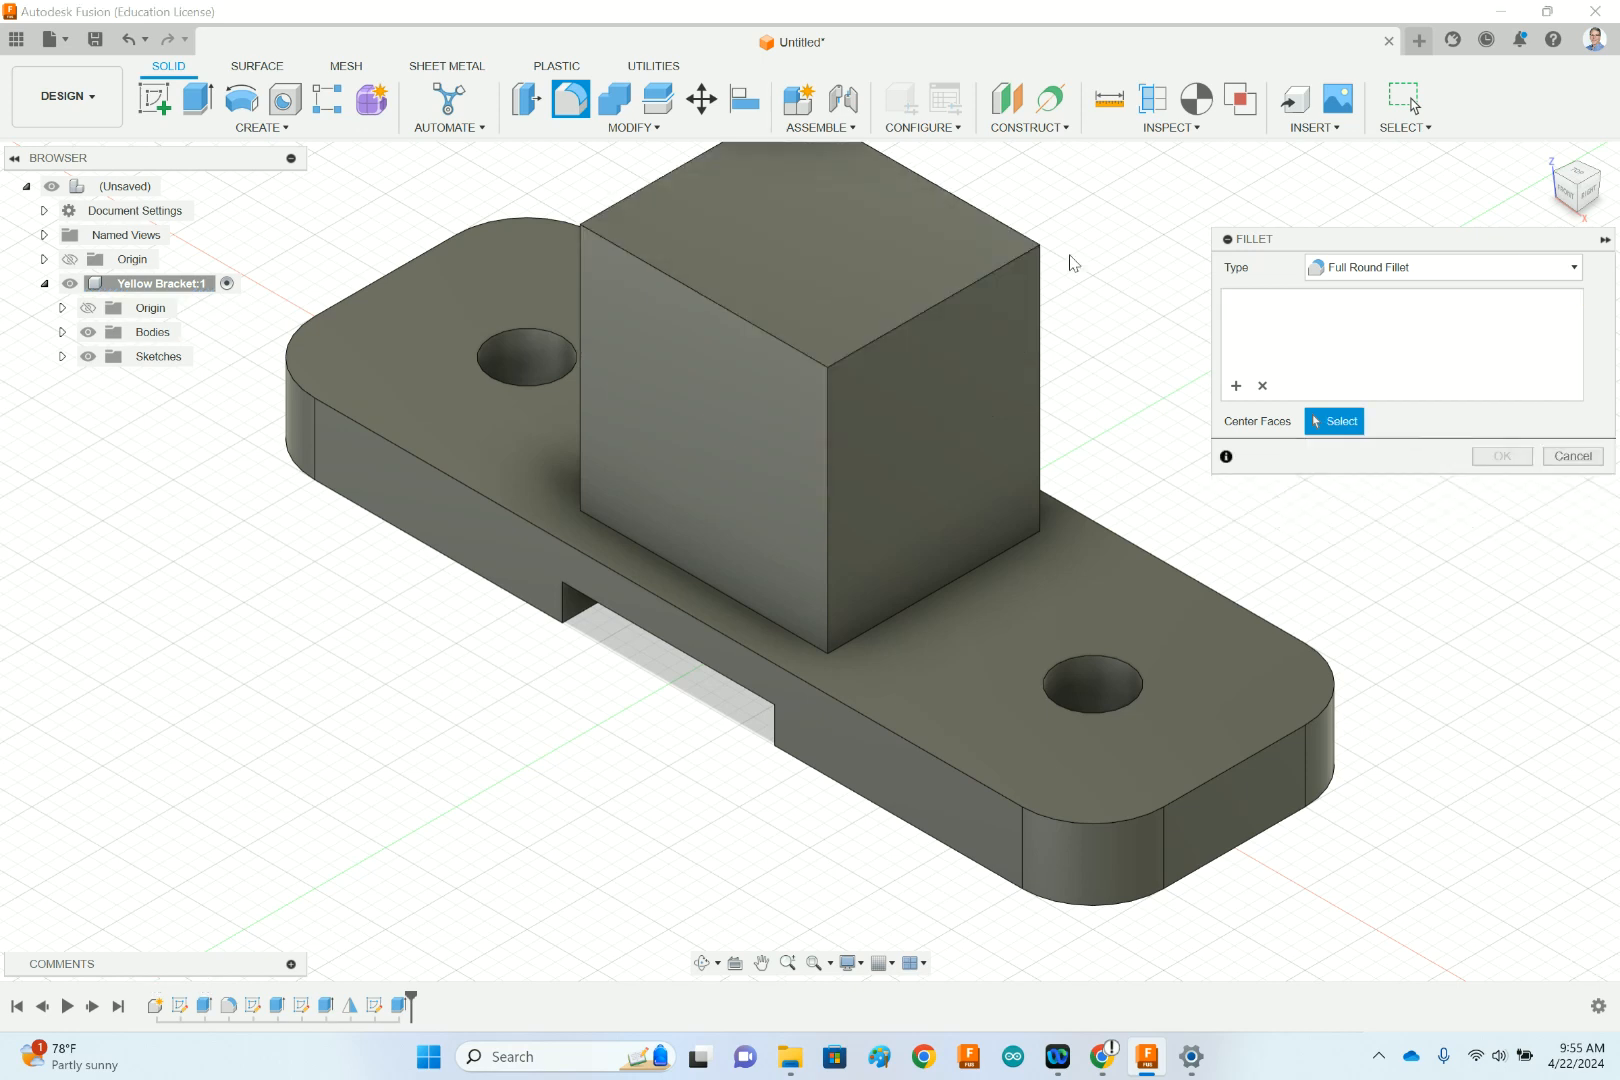
click(780, 314)
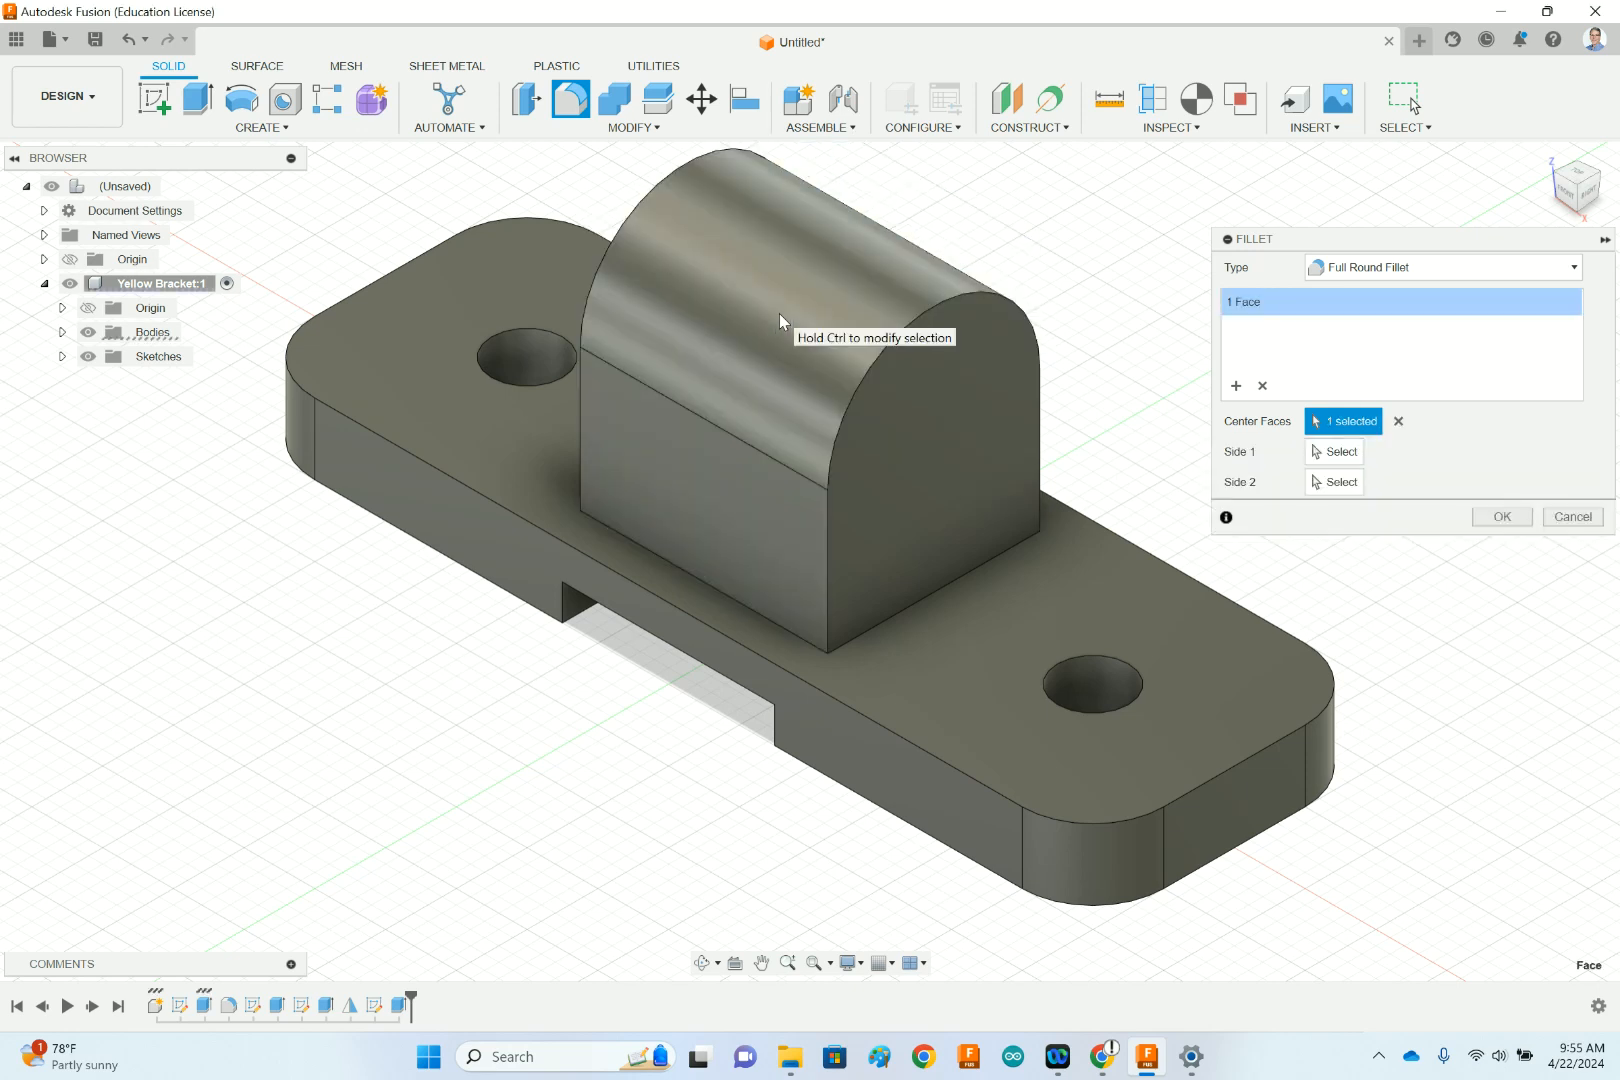
click(1398, 422)
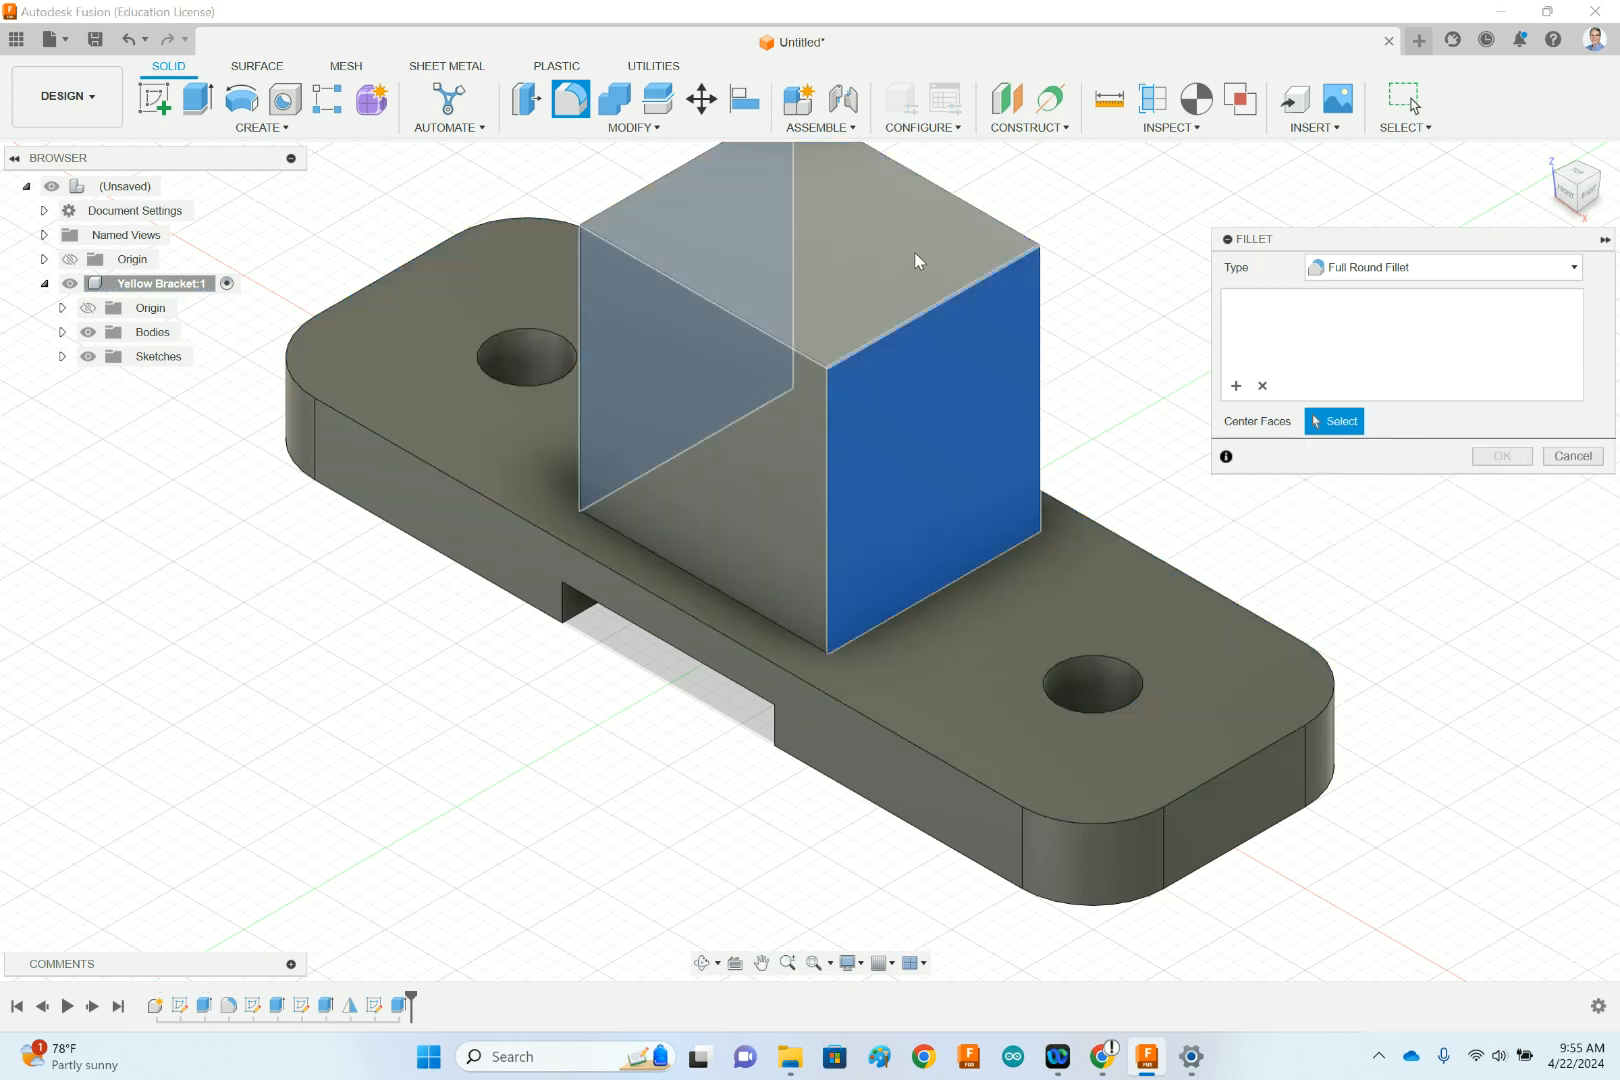
click(914, 252)
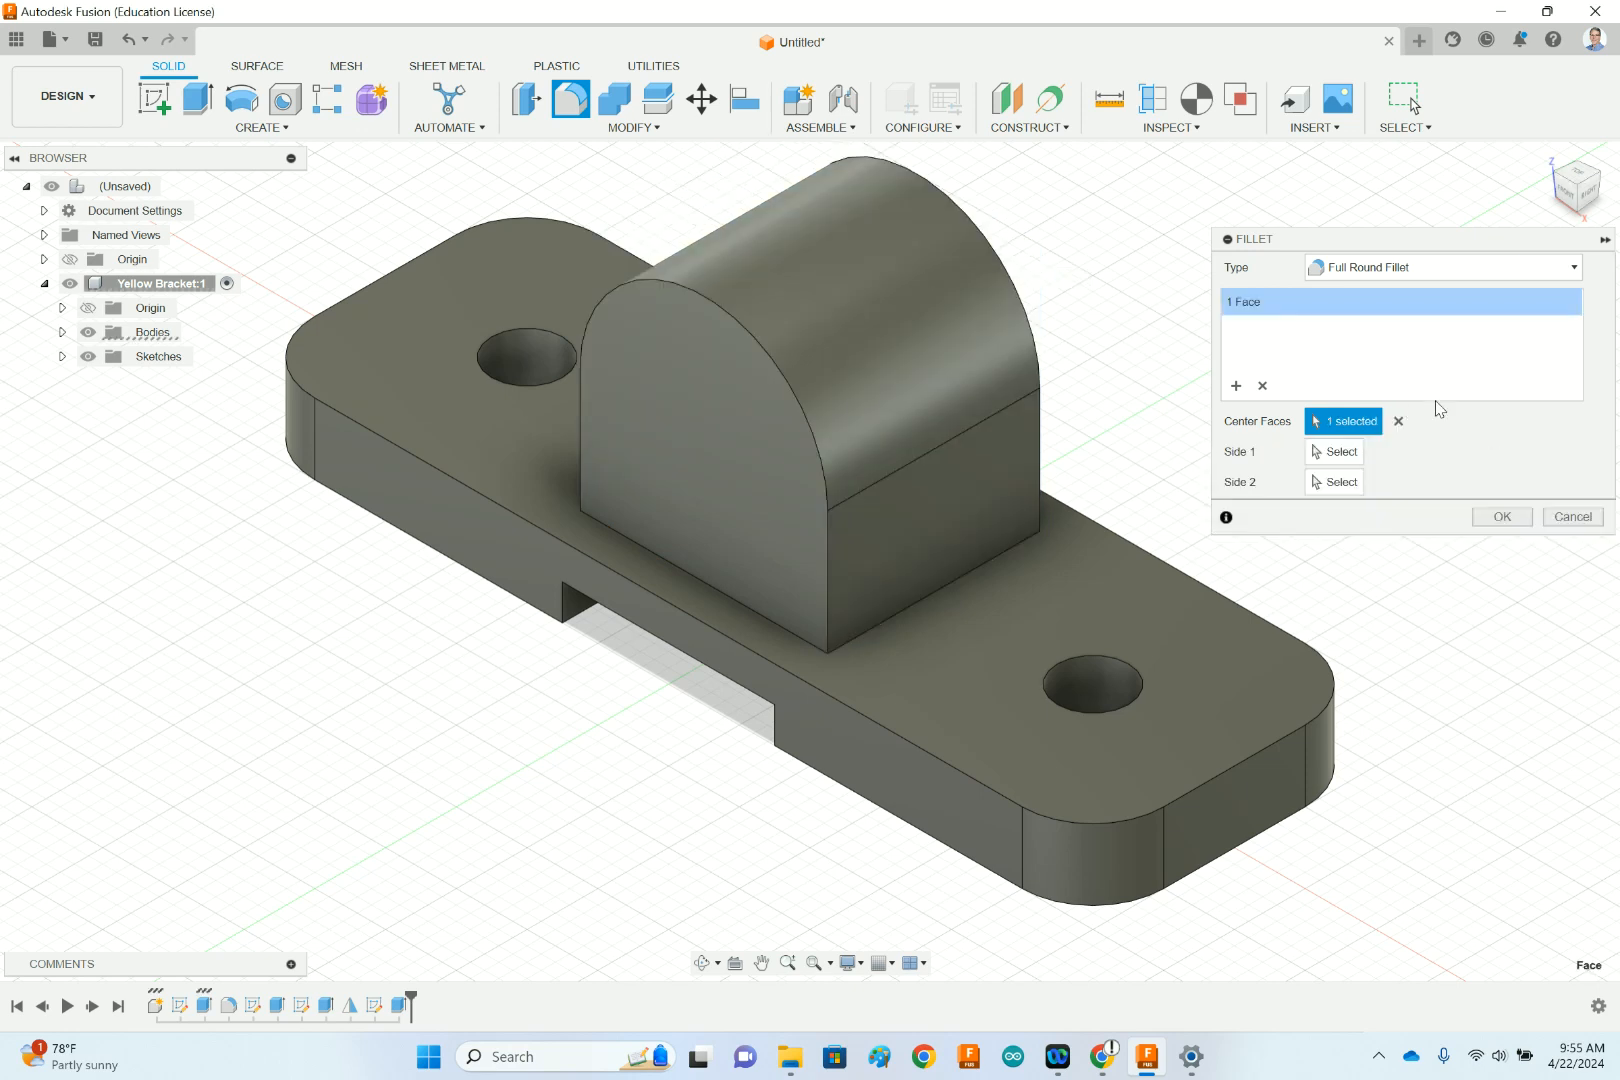
click(1399, 420)
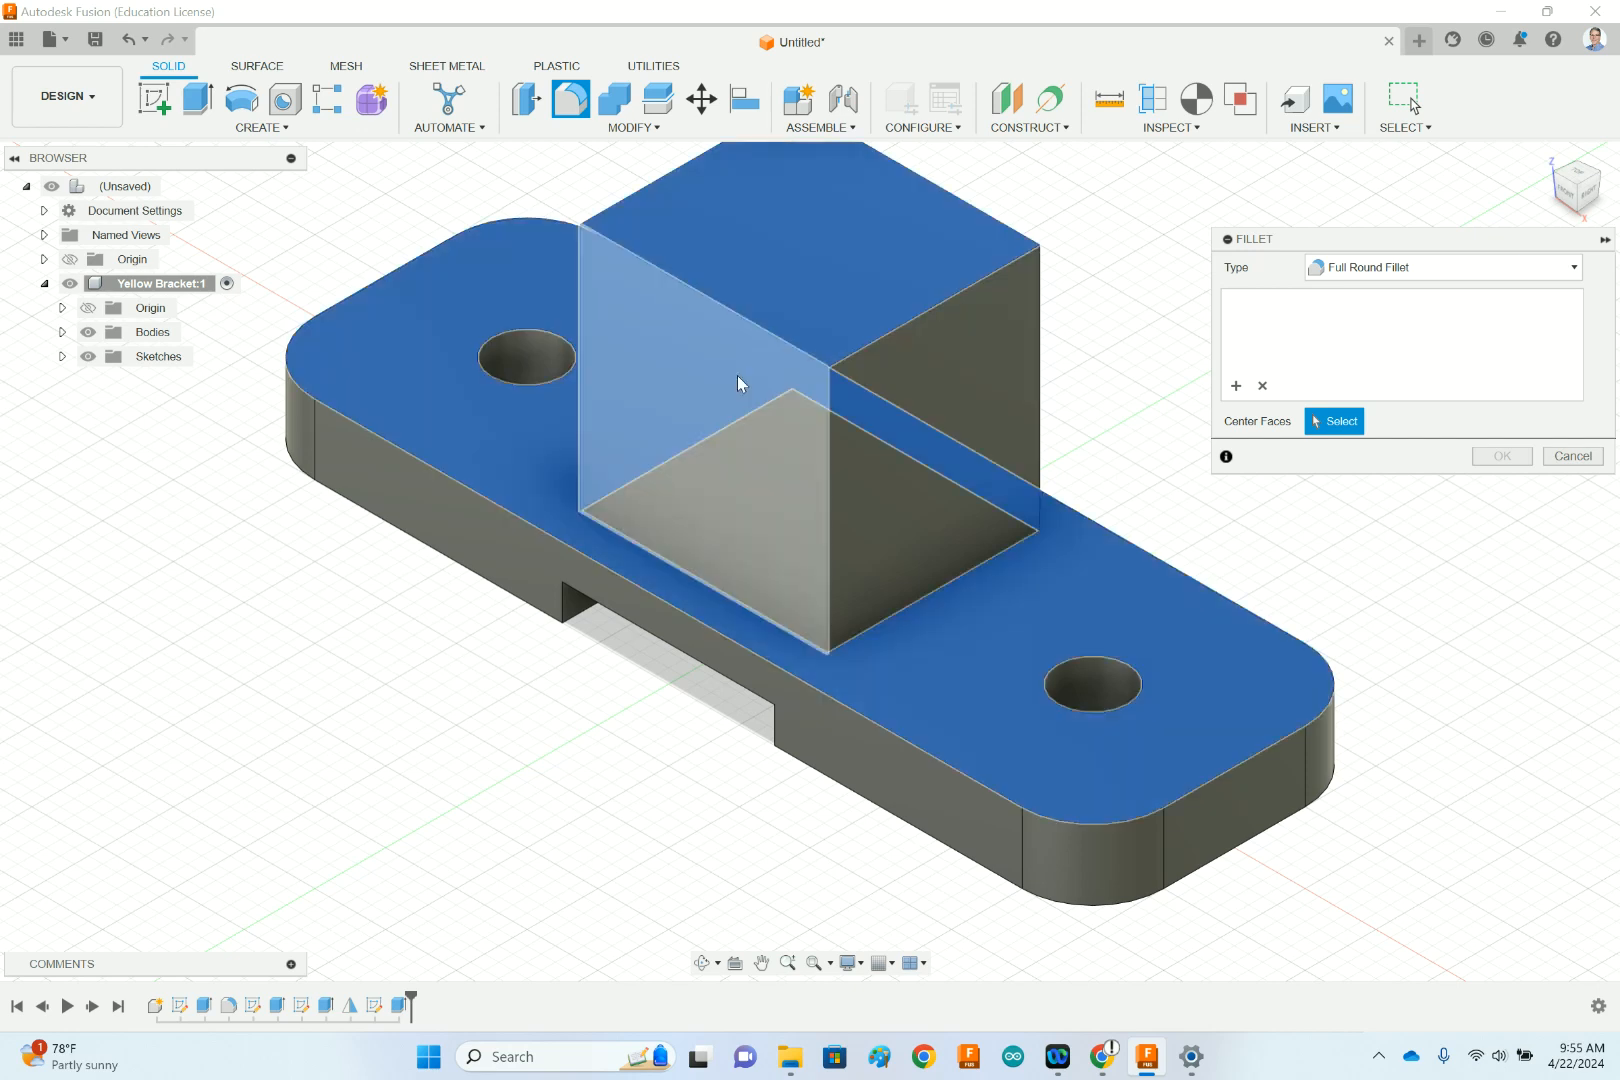
click(800, 313)
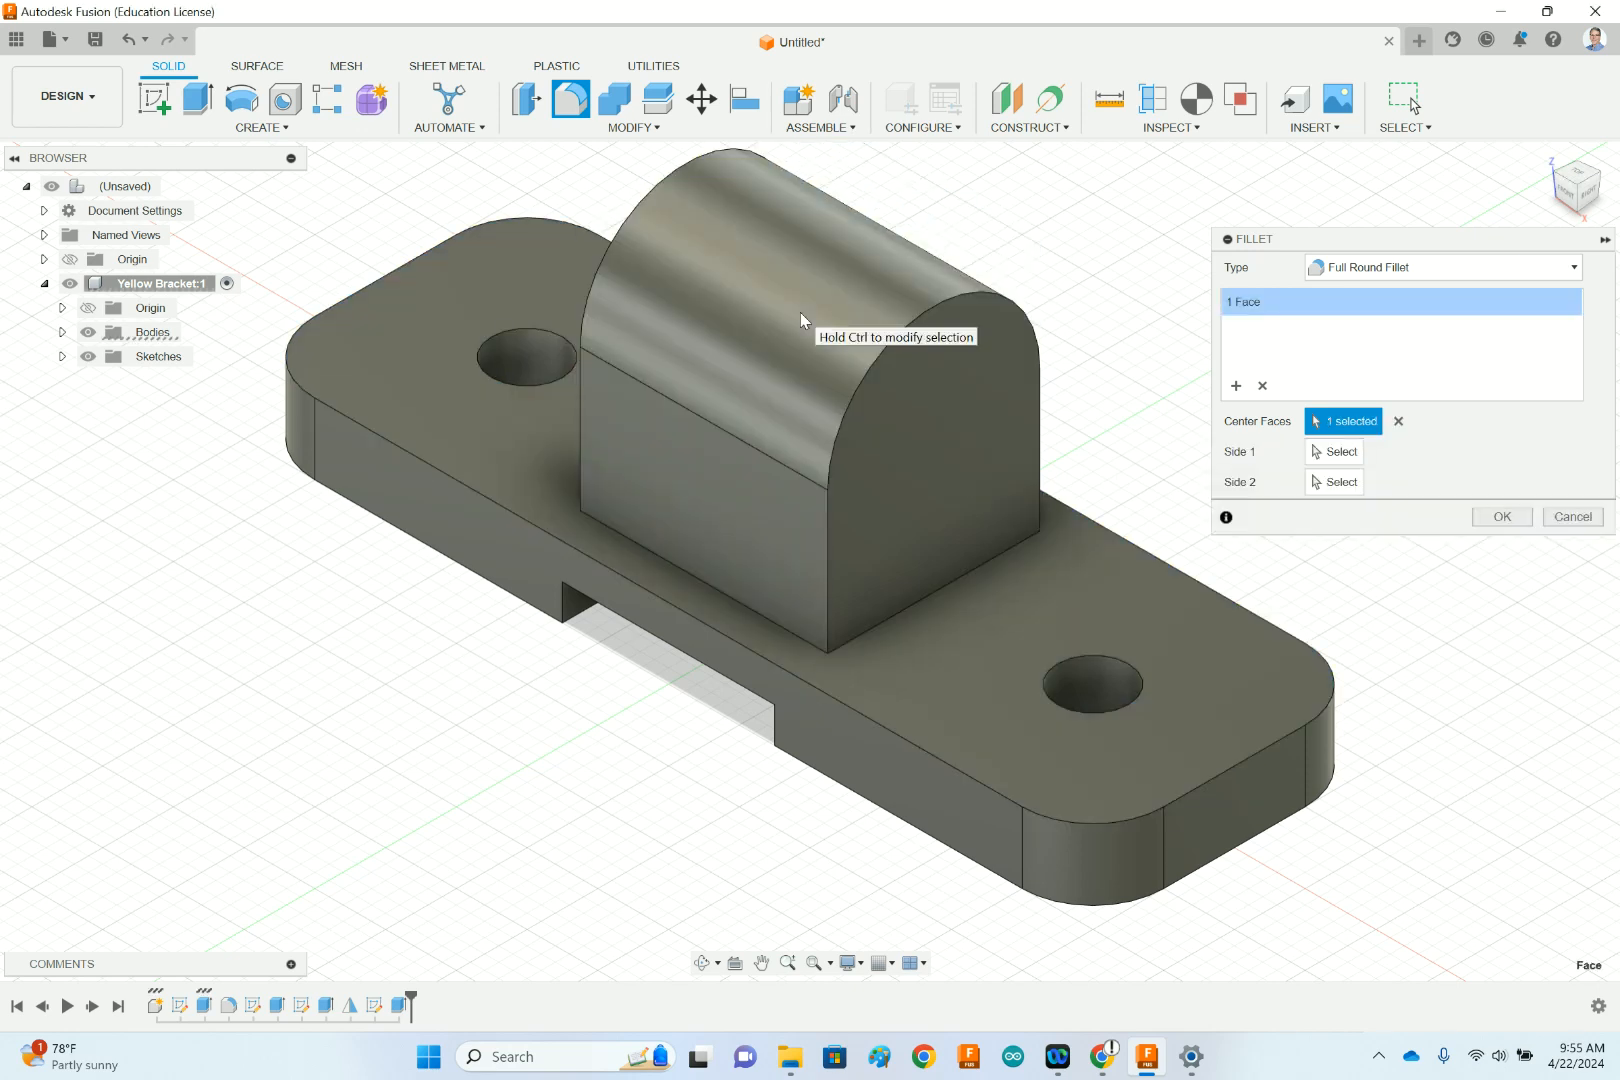
click(1399, 421)
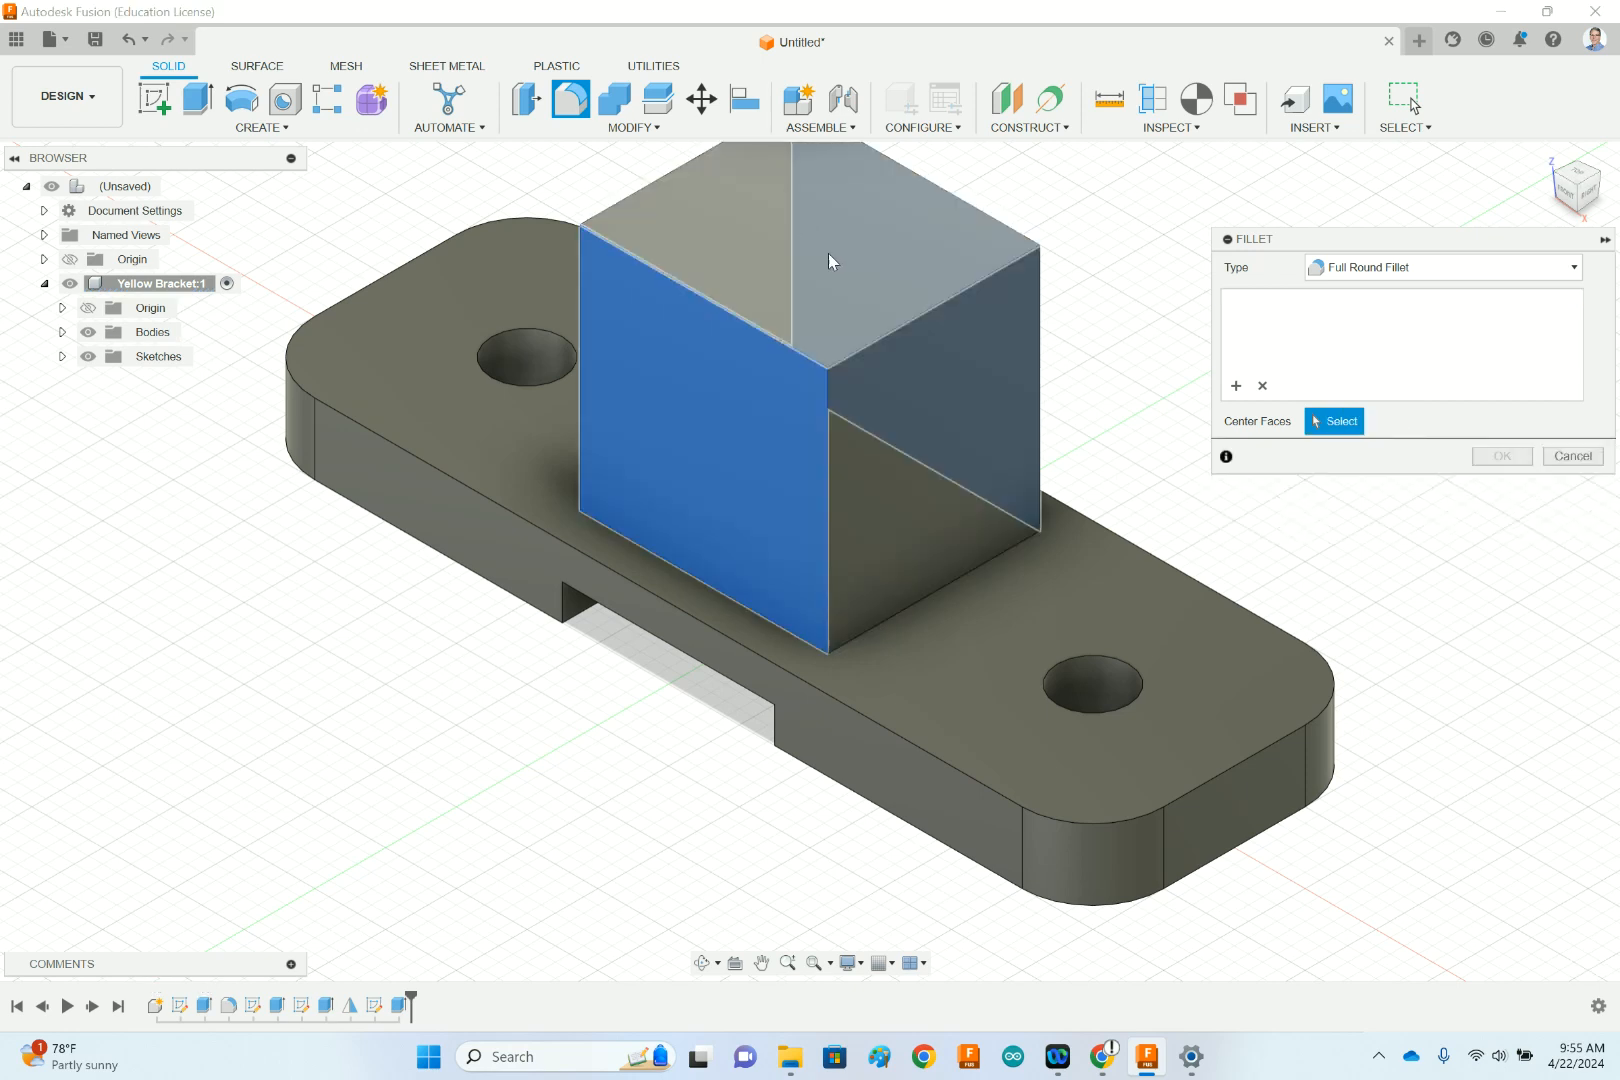
click(936, 457)
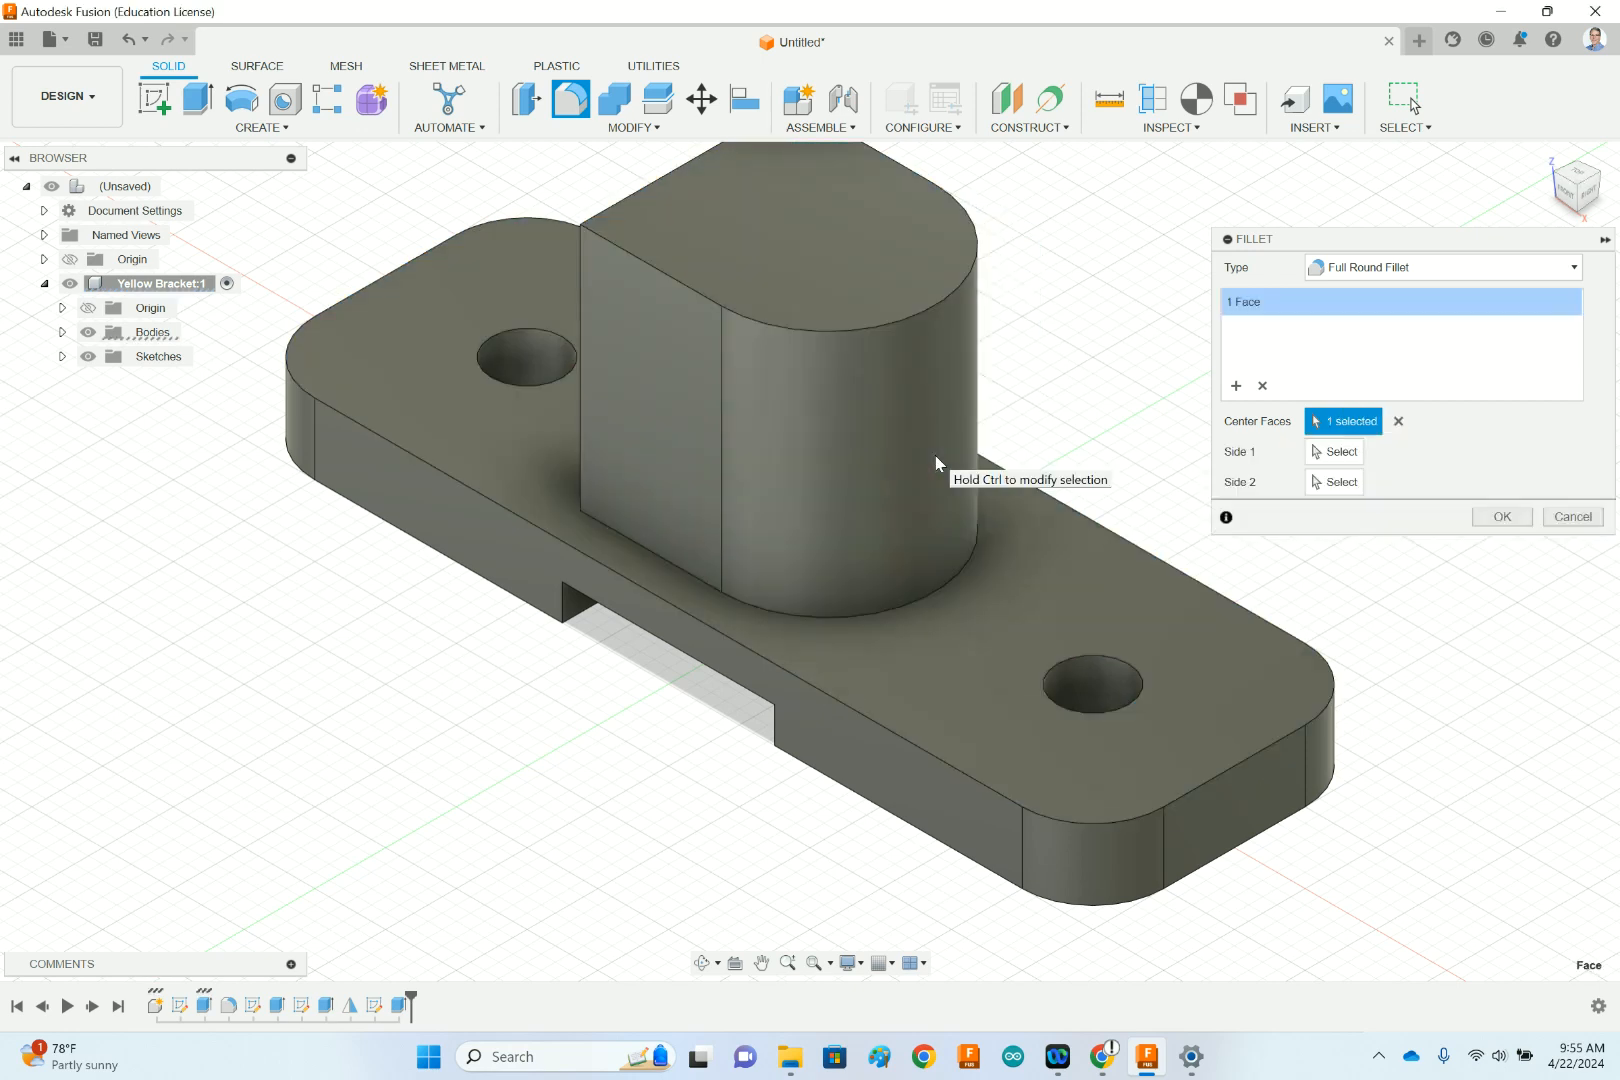
click(1403, 422)
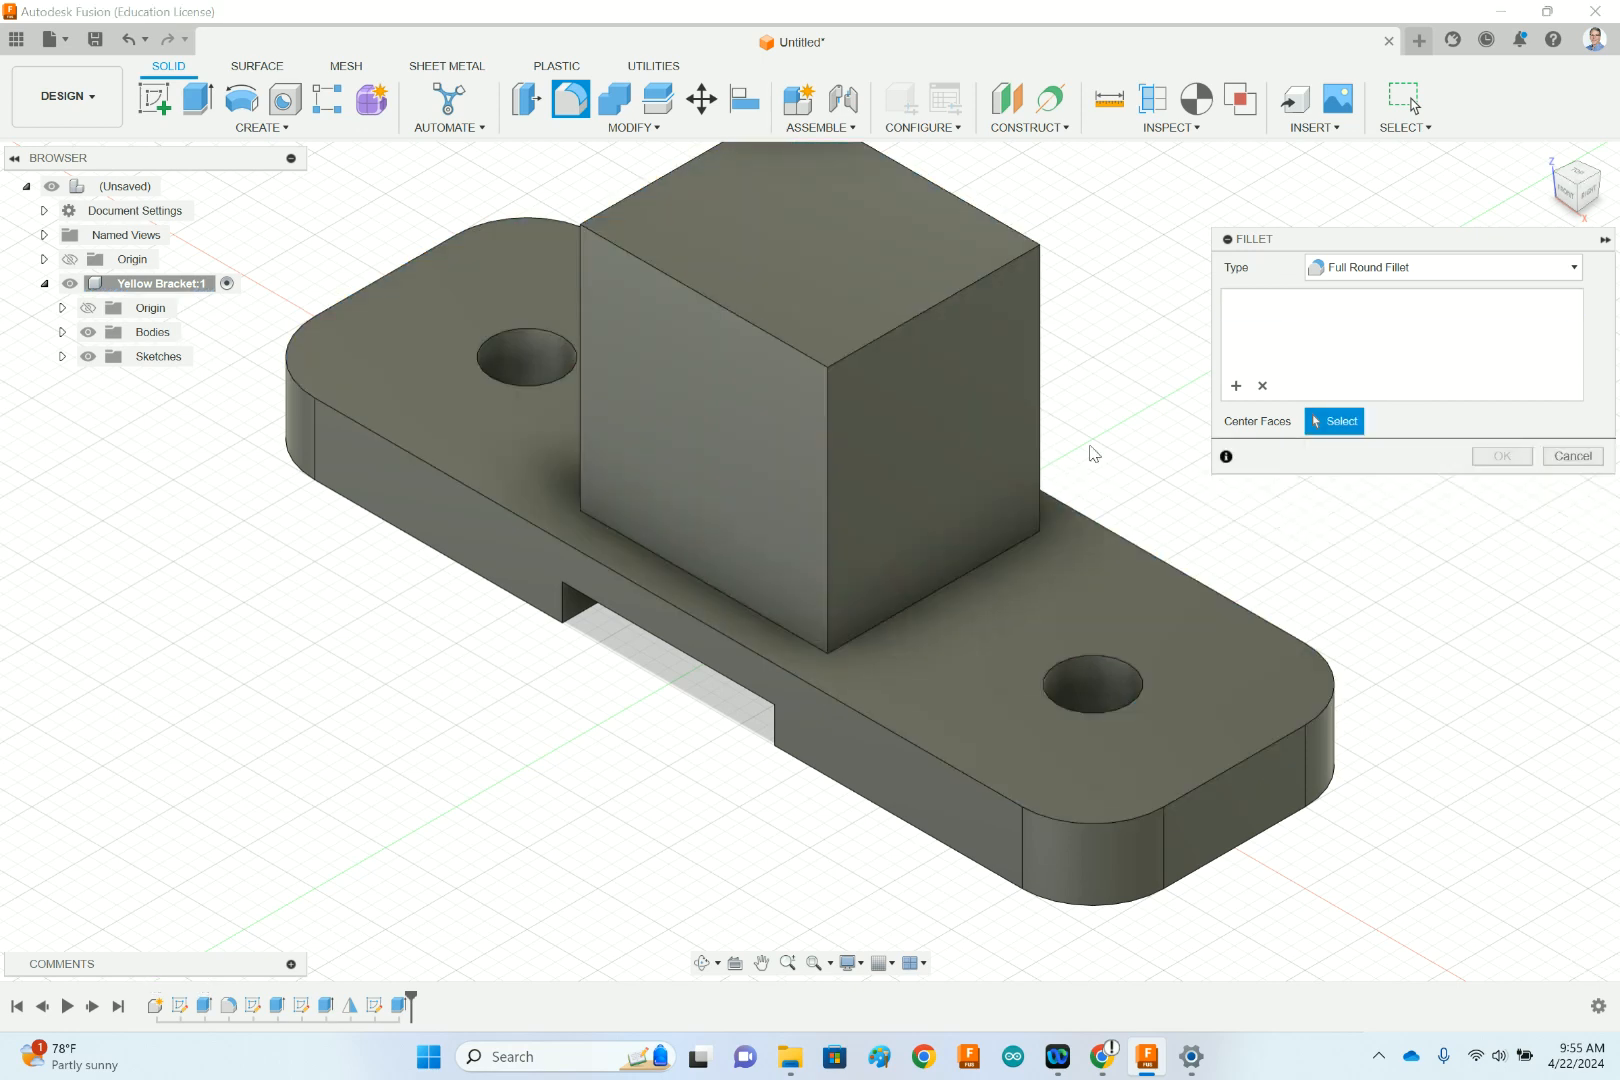
click(770, 451)
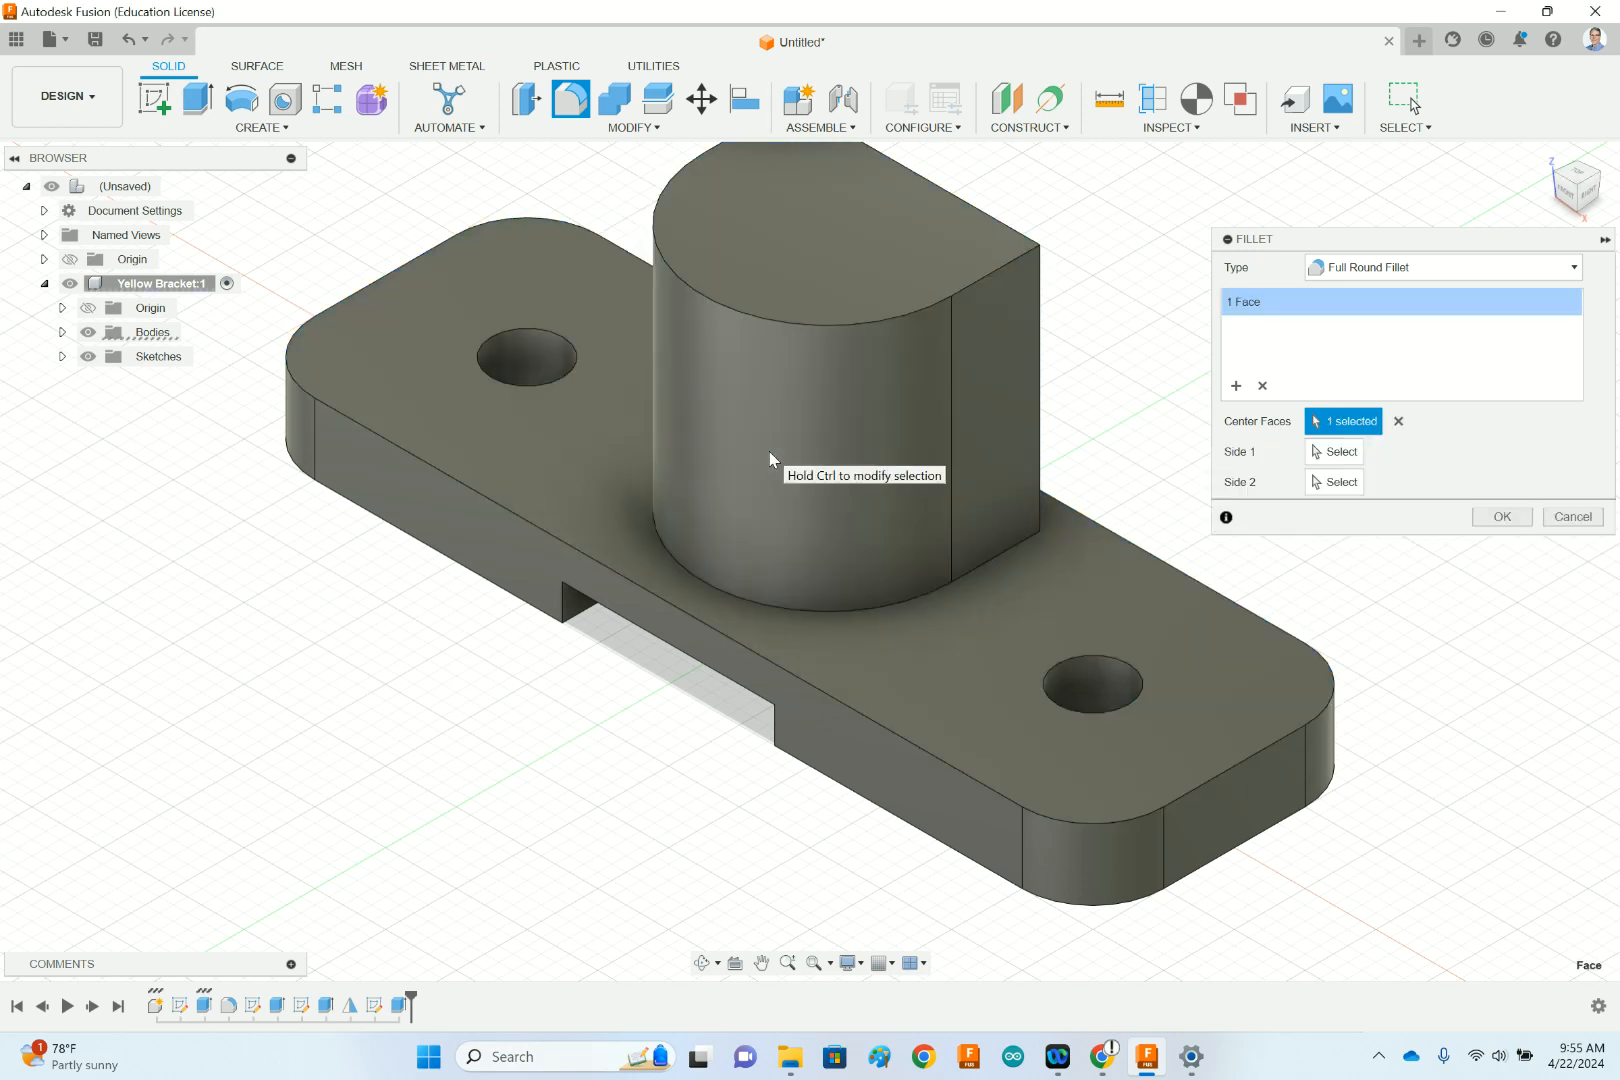
click(1399, 427)
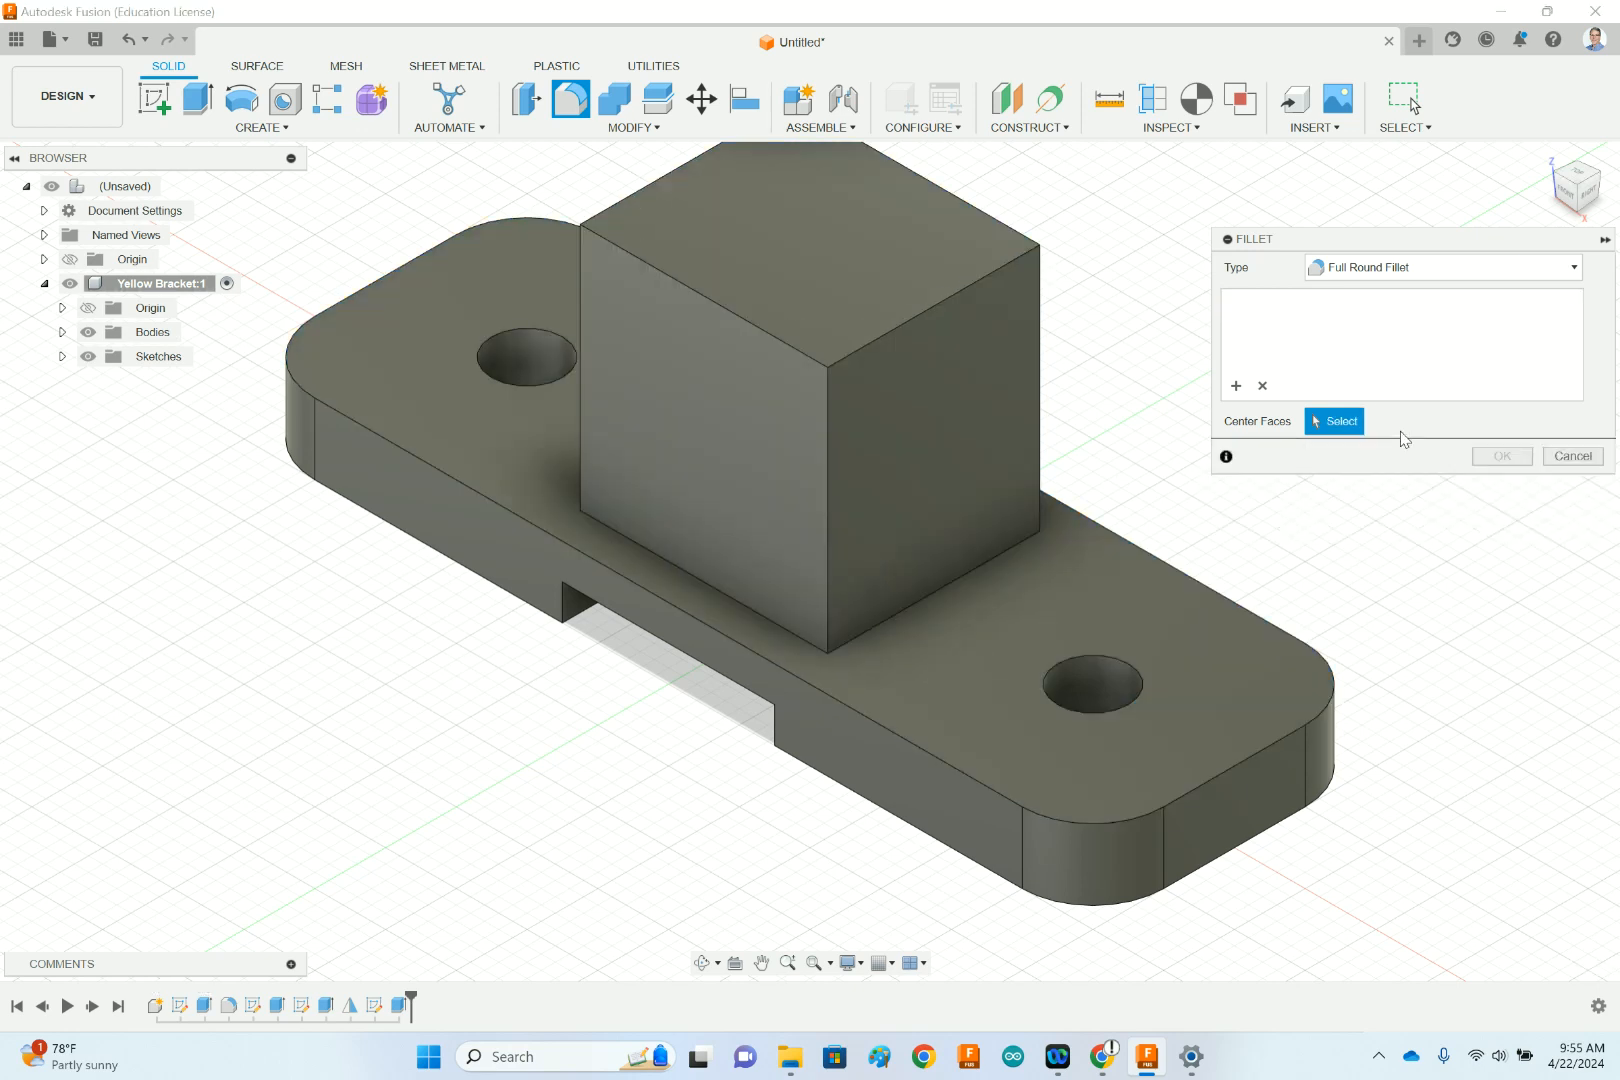
click(705, 528)
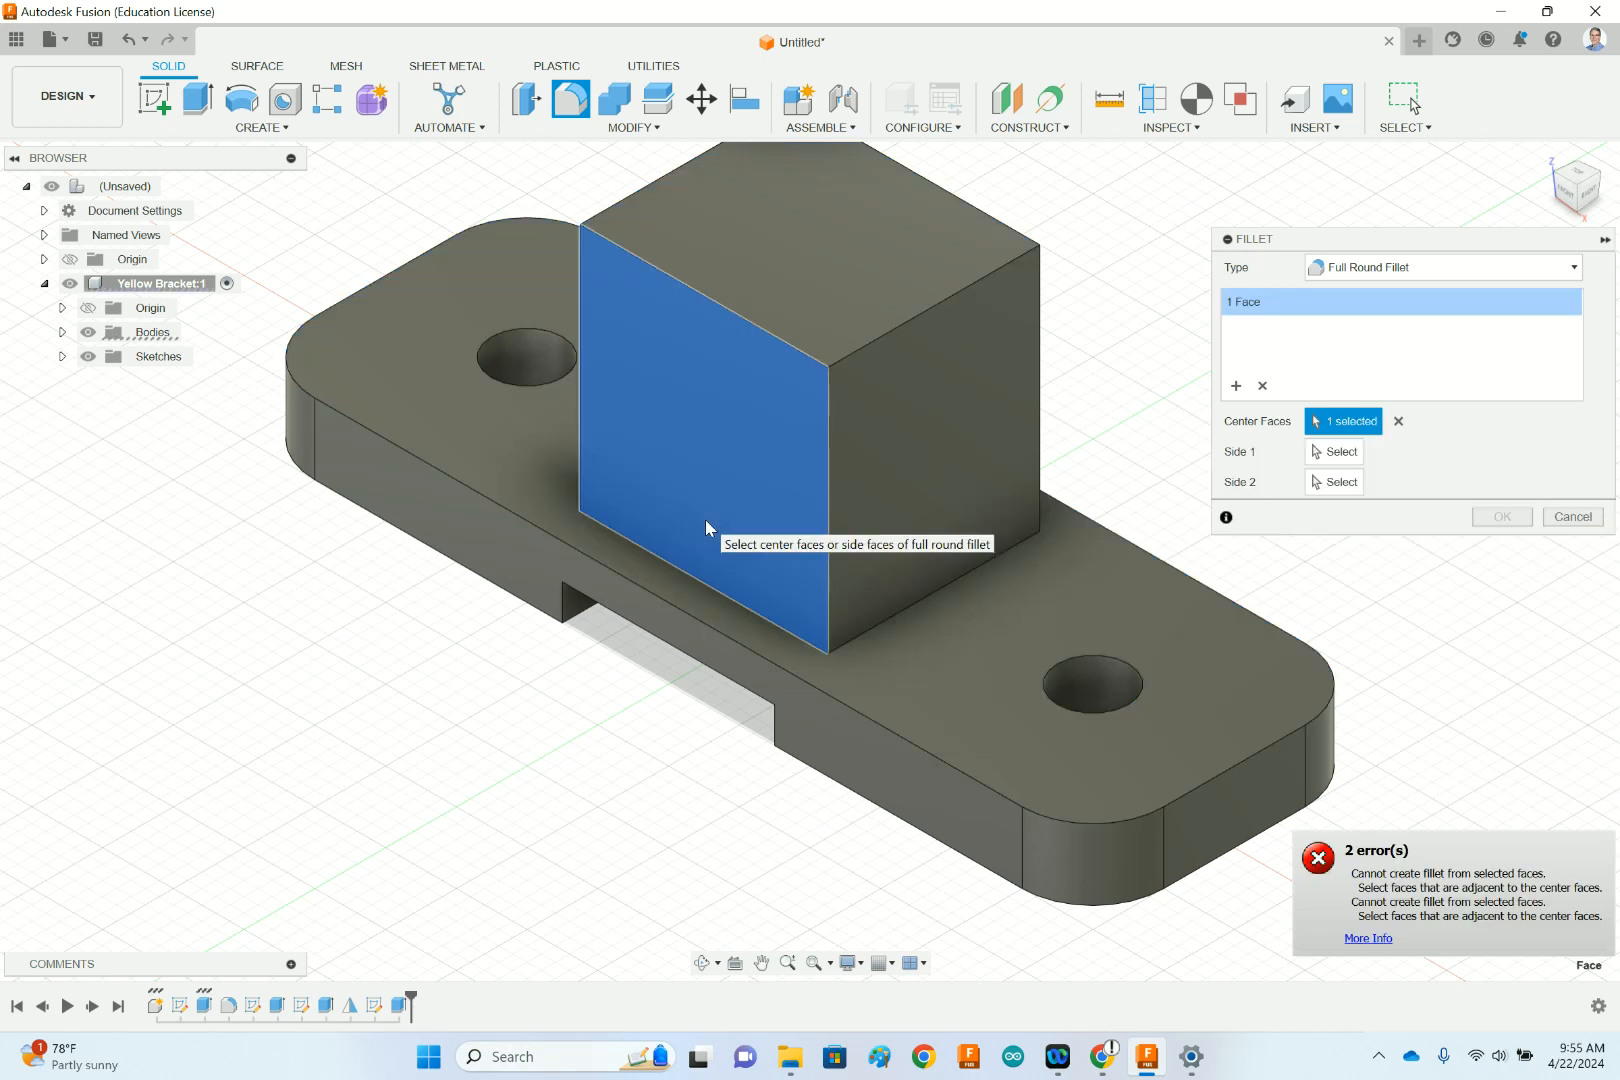
click(1398, 421)
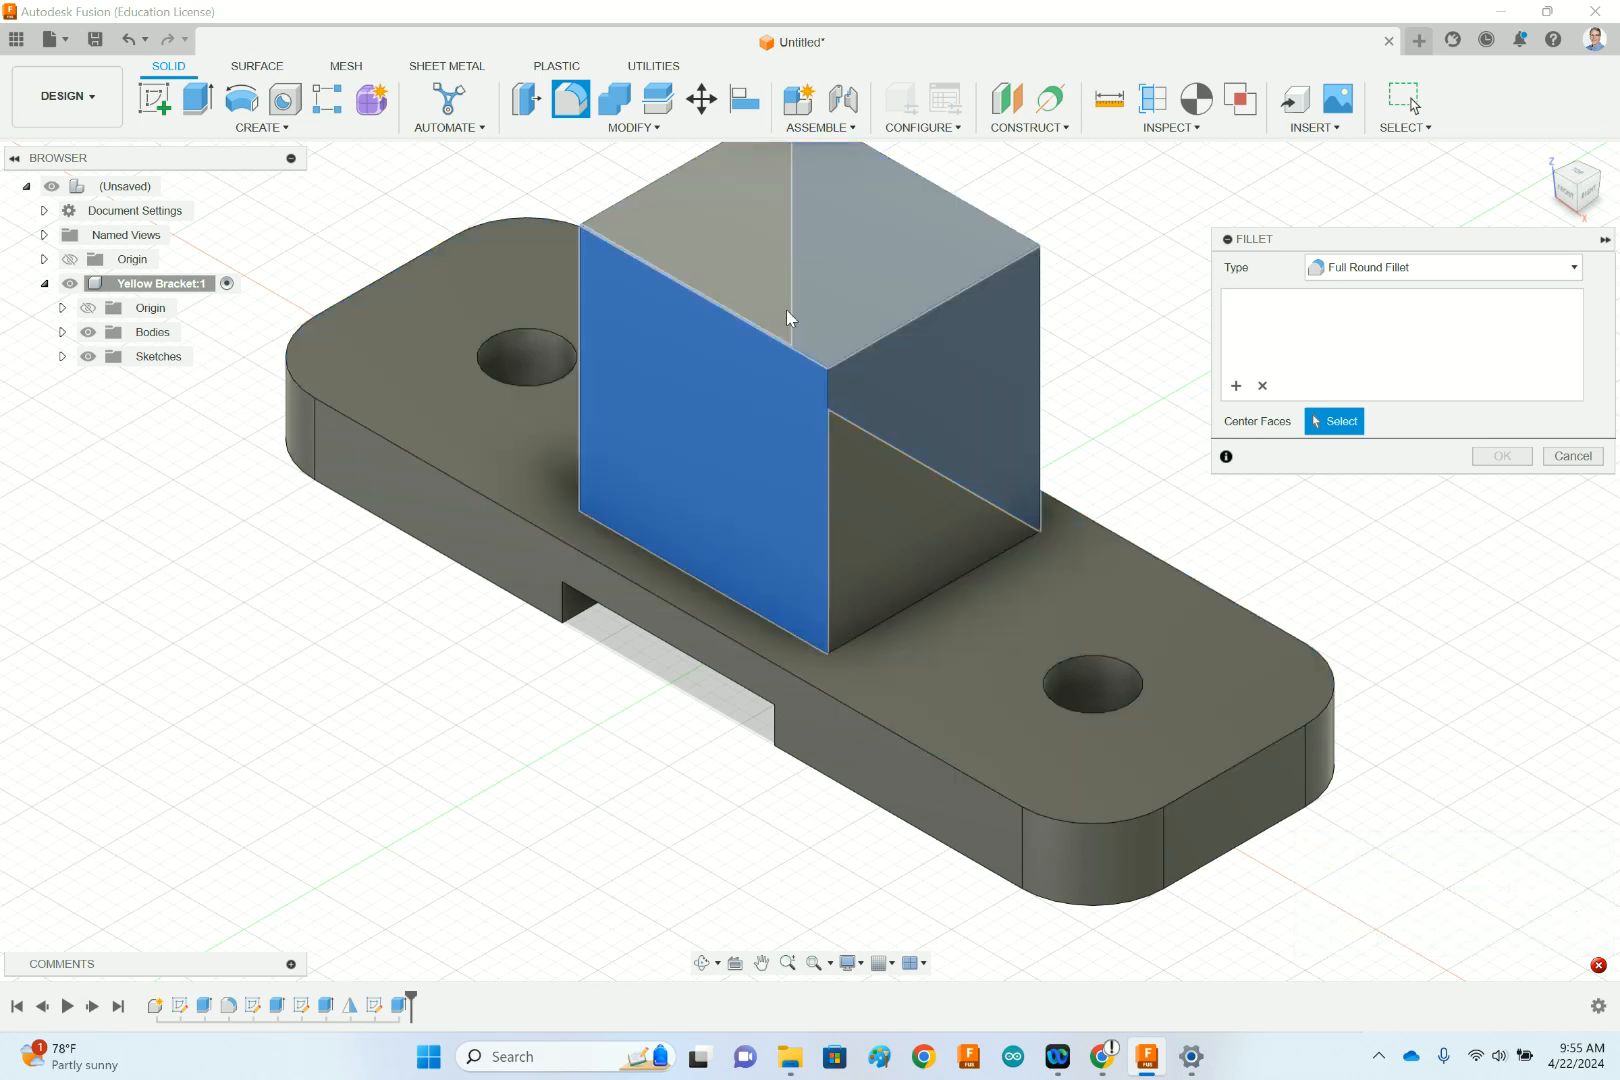
- Apply the full round fillet to the block's top, rounding between the two faces parallel to the plate's long sides
click(787, 312)
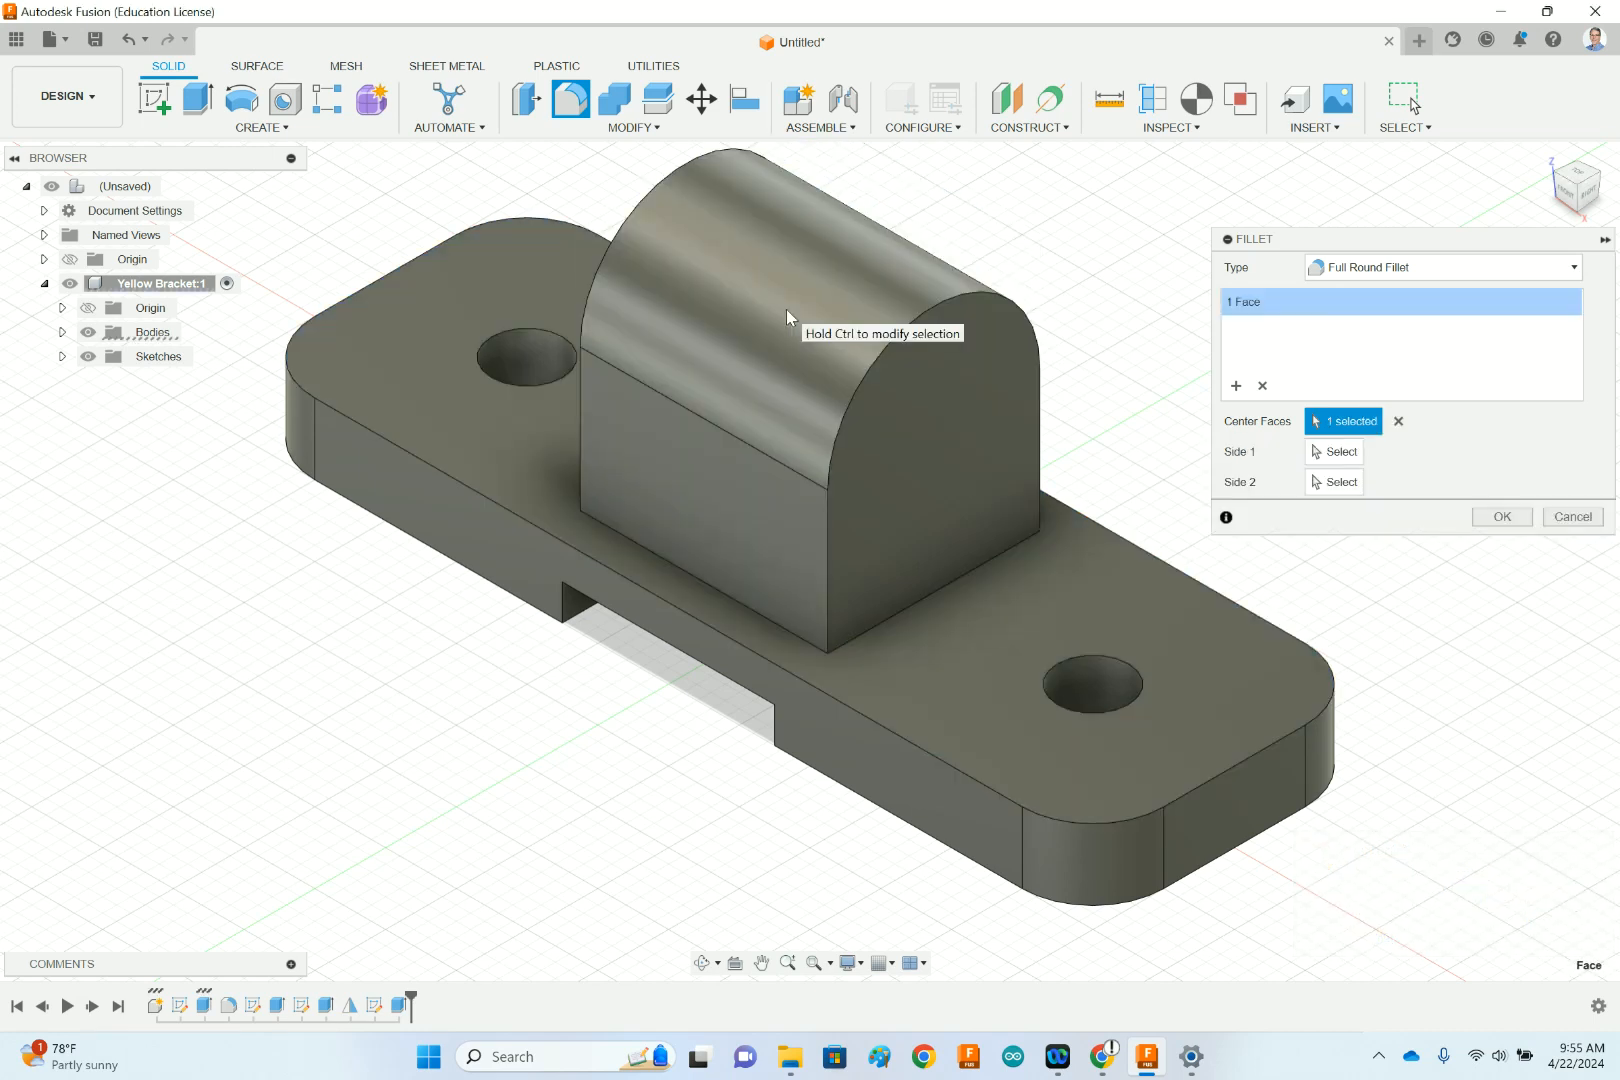
click(1498, 516)
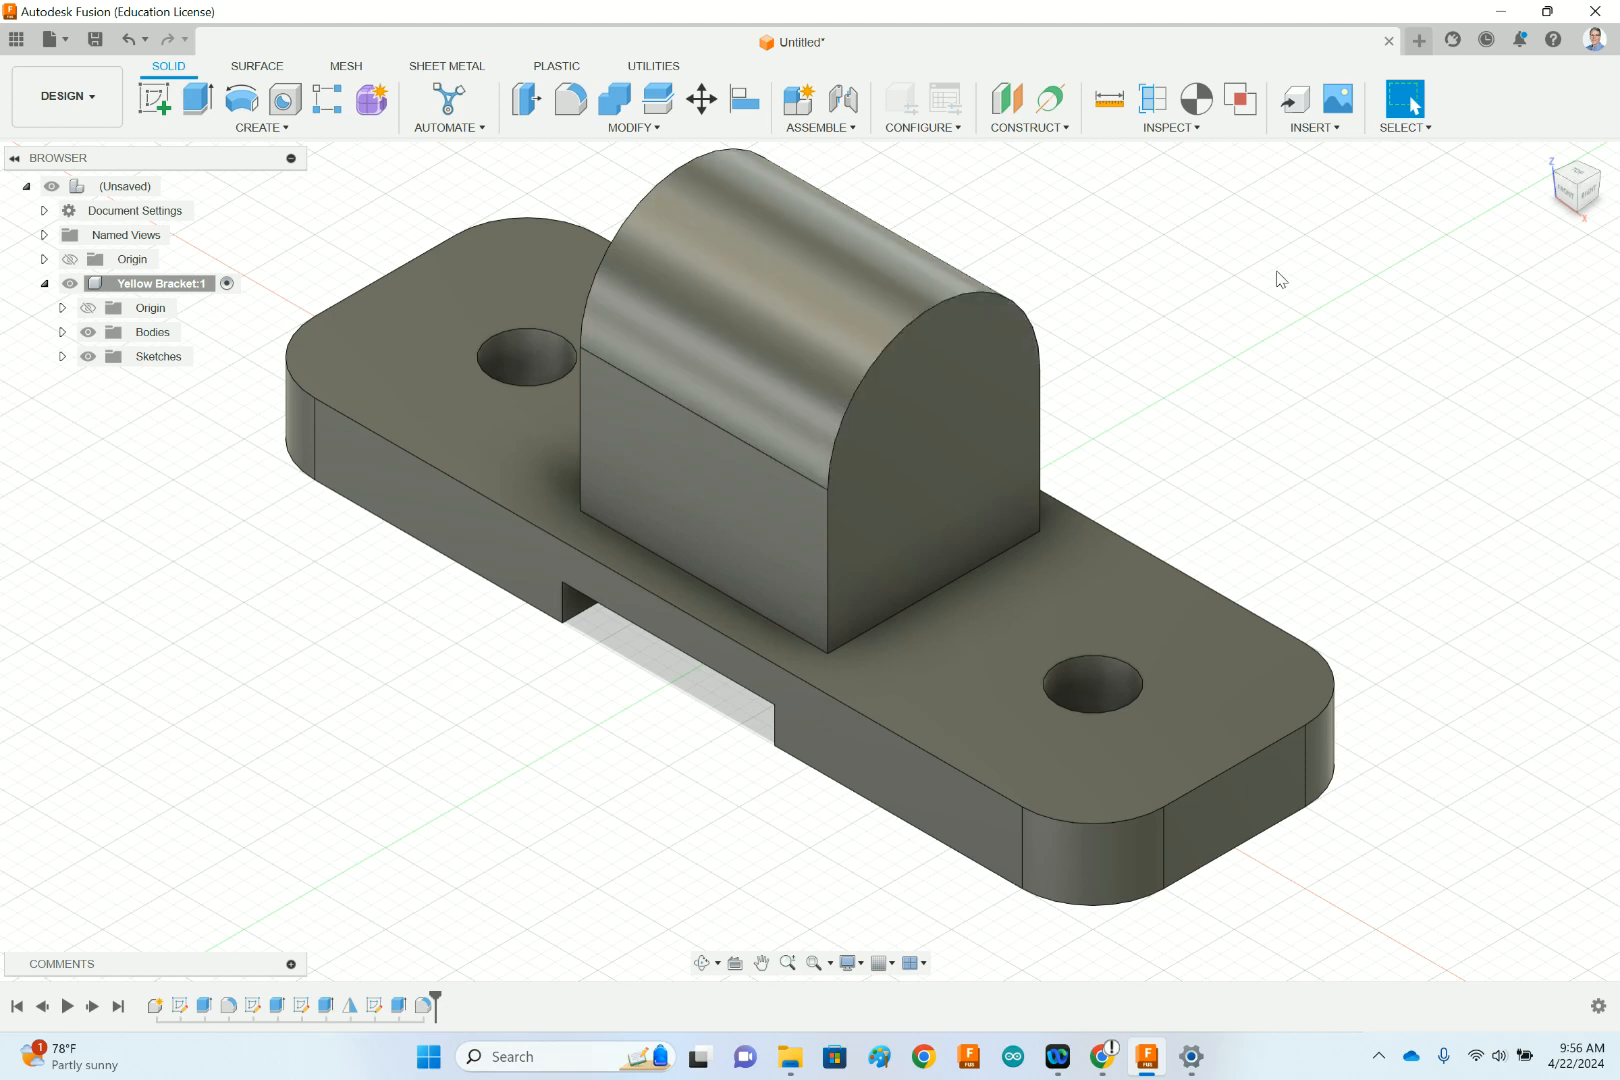
- Check the PDF drawing for the hole through the rounded block and start a sketch on the block's round-topped end face
click(1106, 1058)
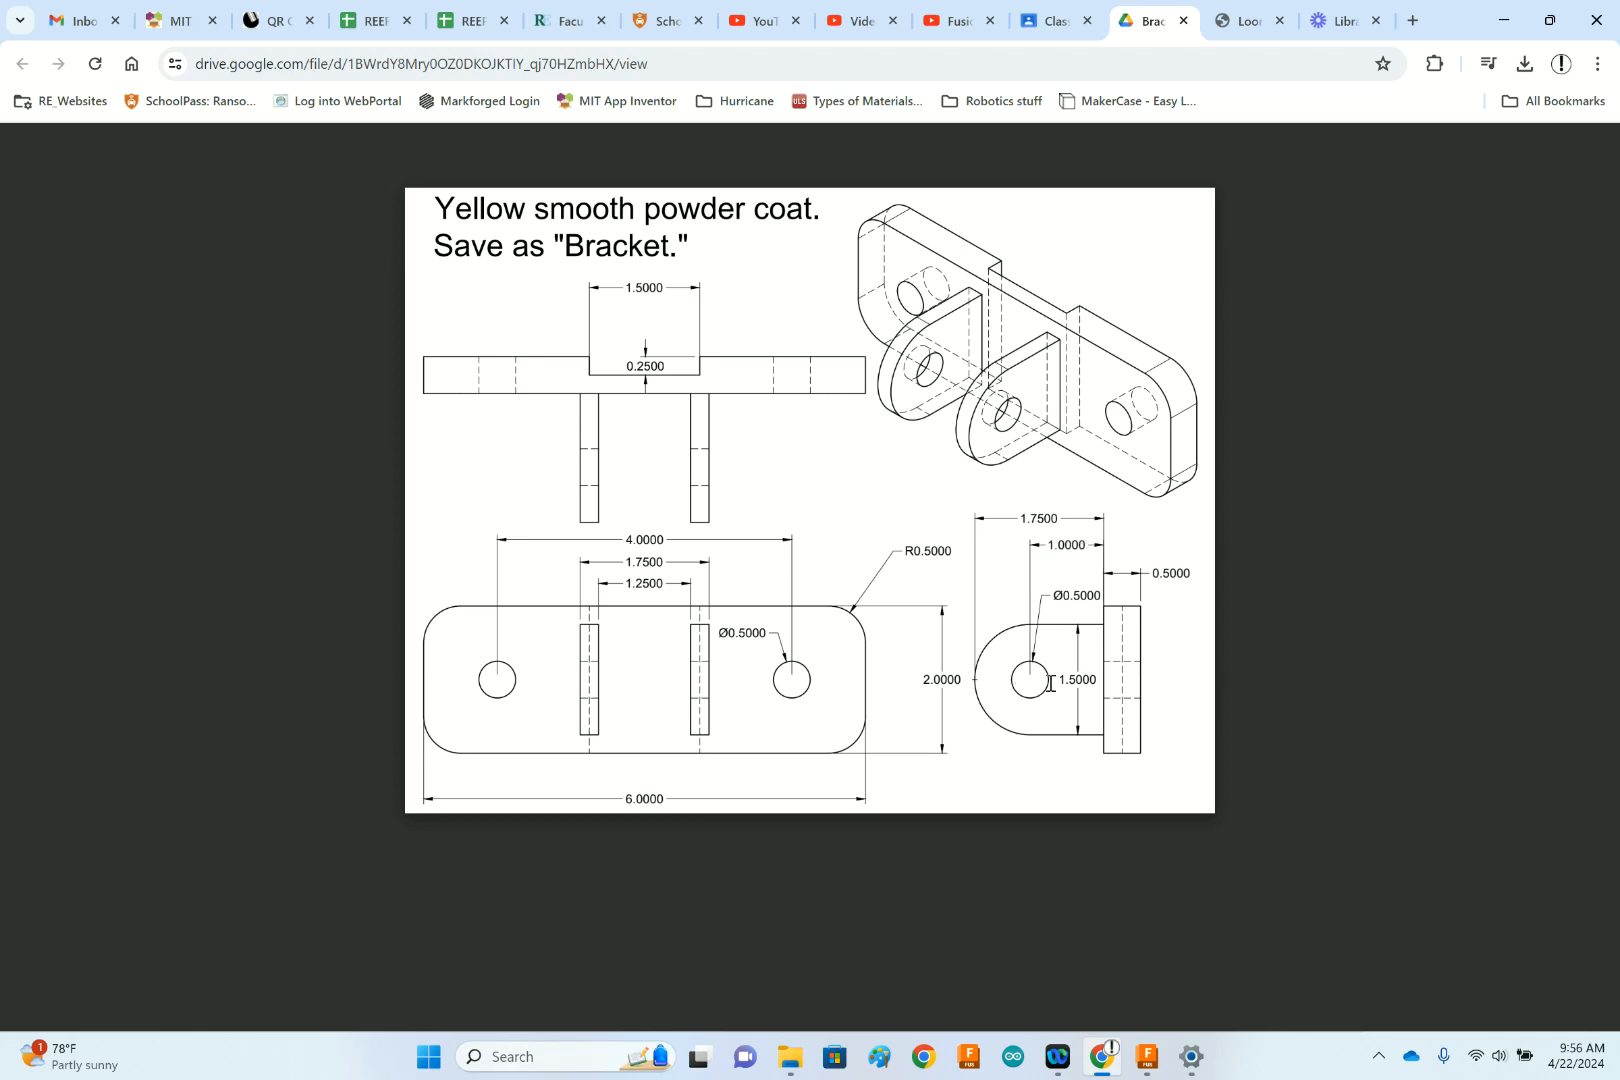
click(1148, 1055)
click(155, 98)
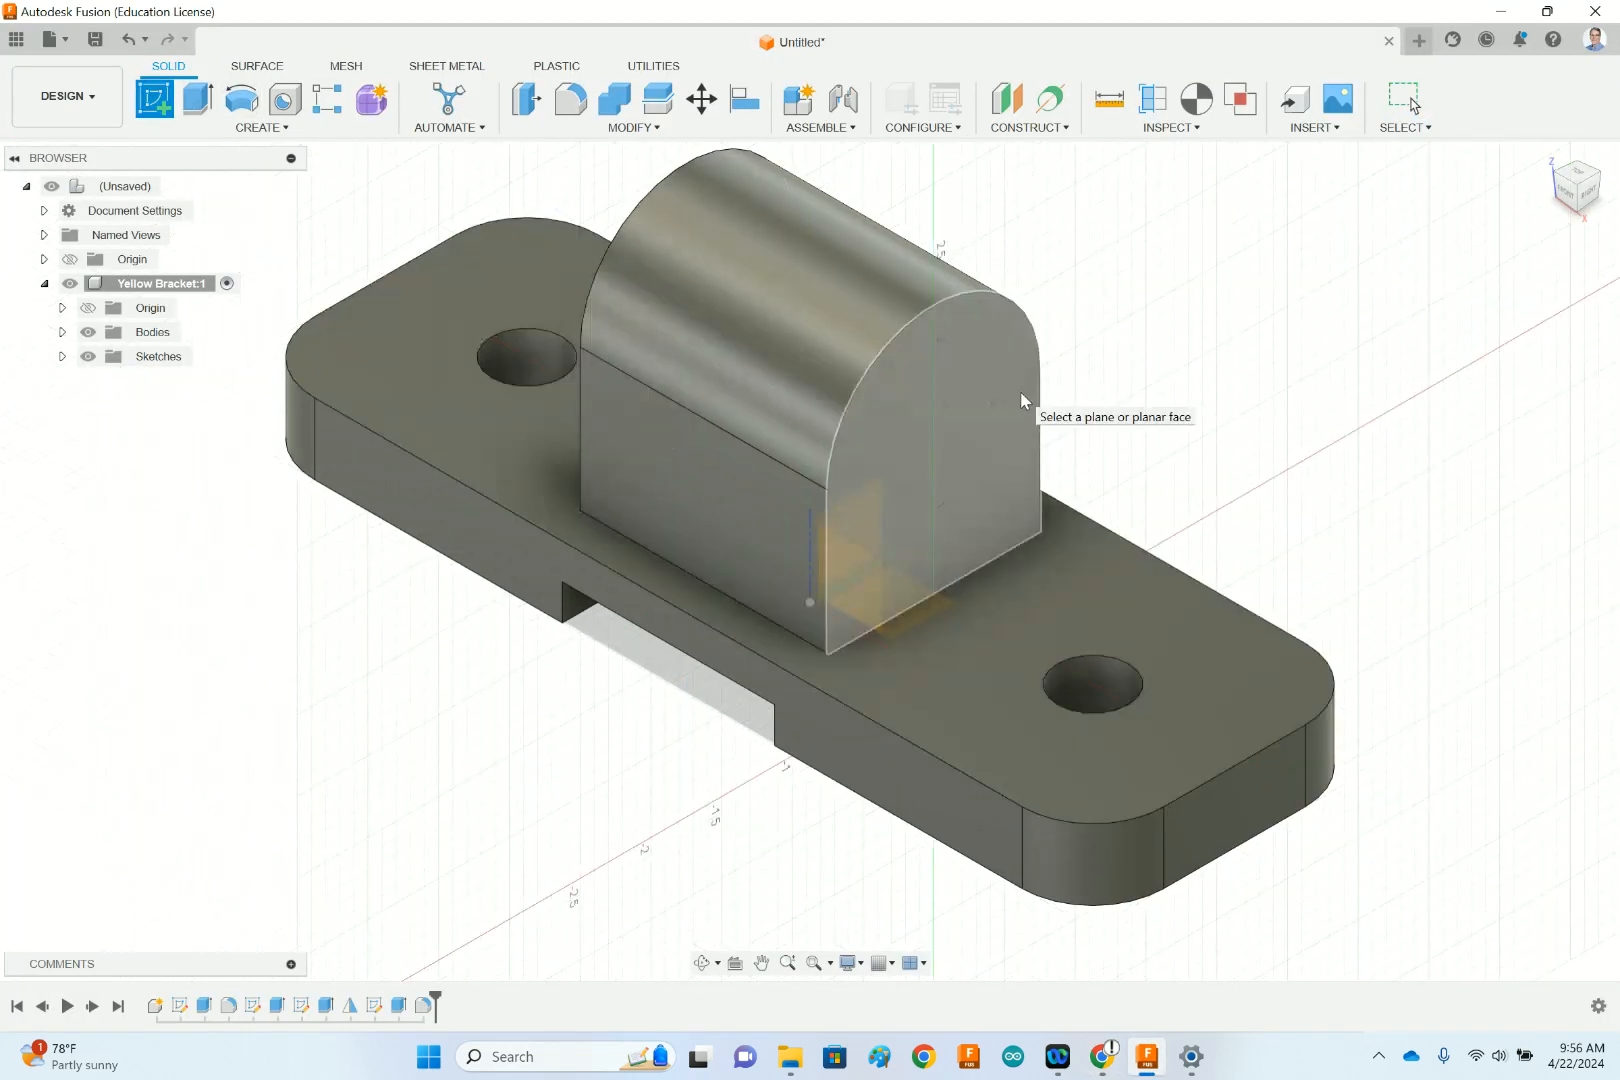
click(1021, 395)
scroll(1173, 378, down, 3)
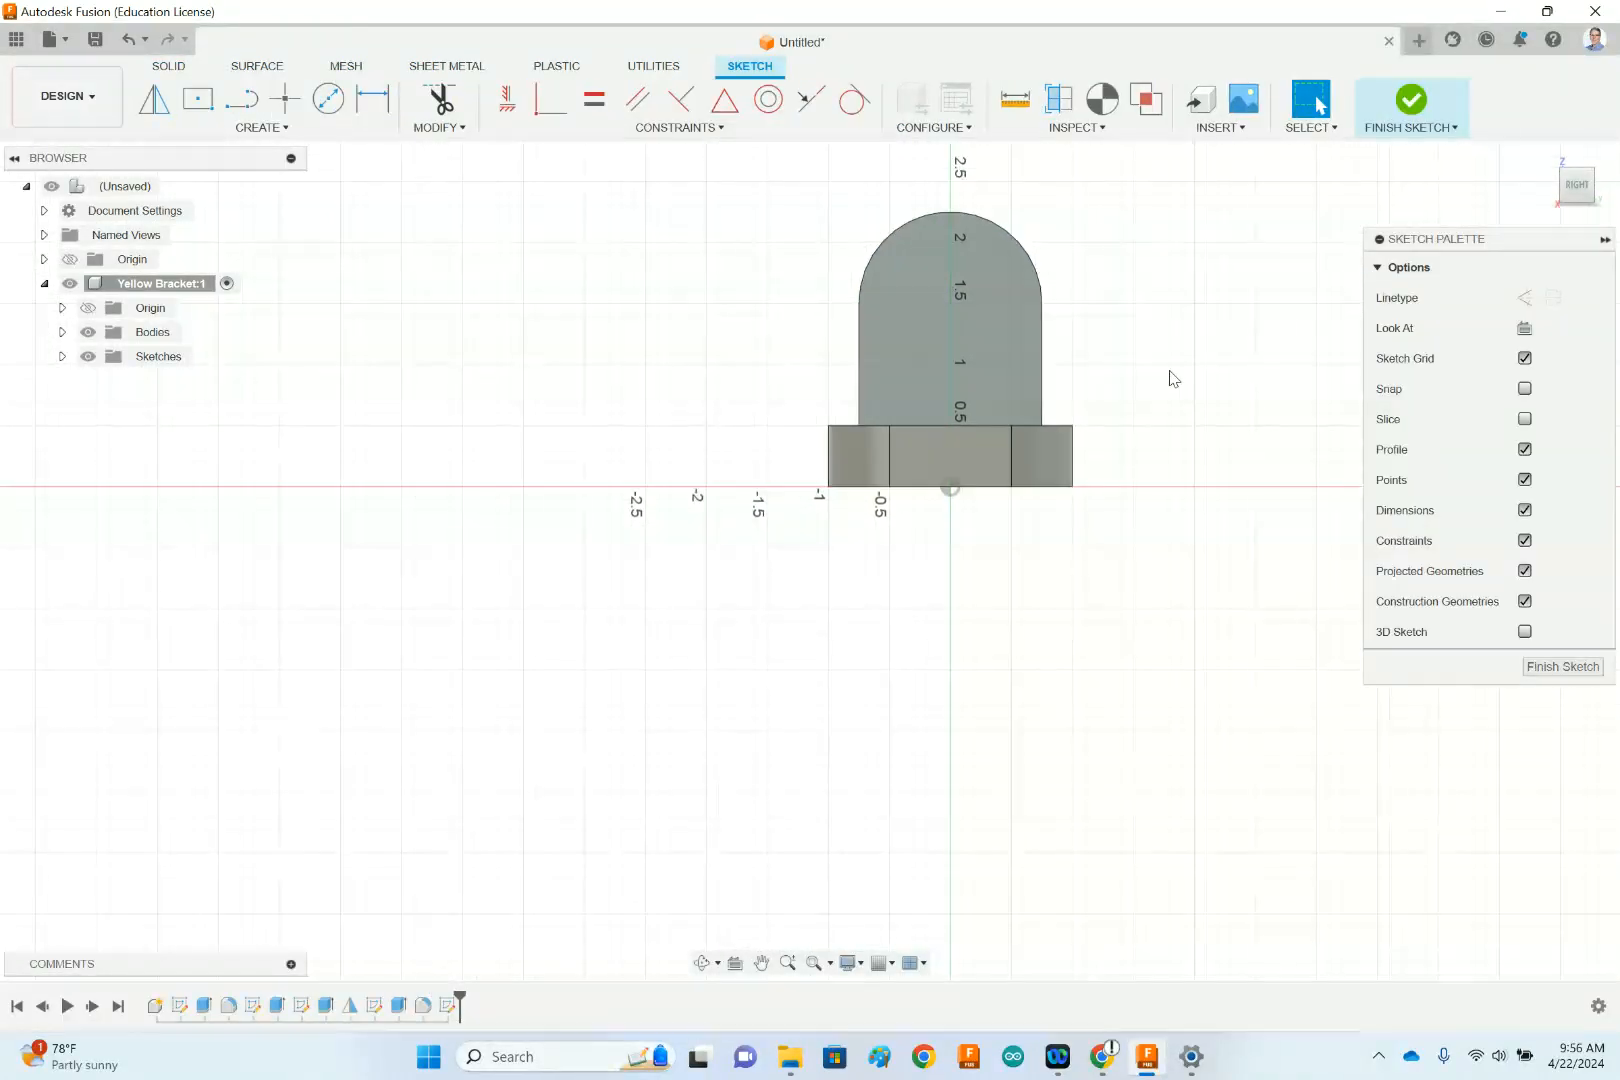
scroll(1088, 190, up, 4)
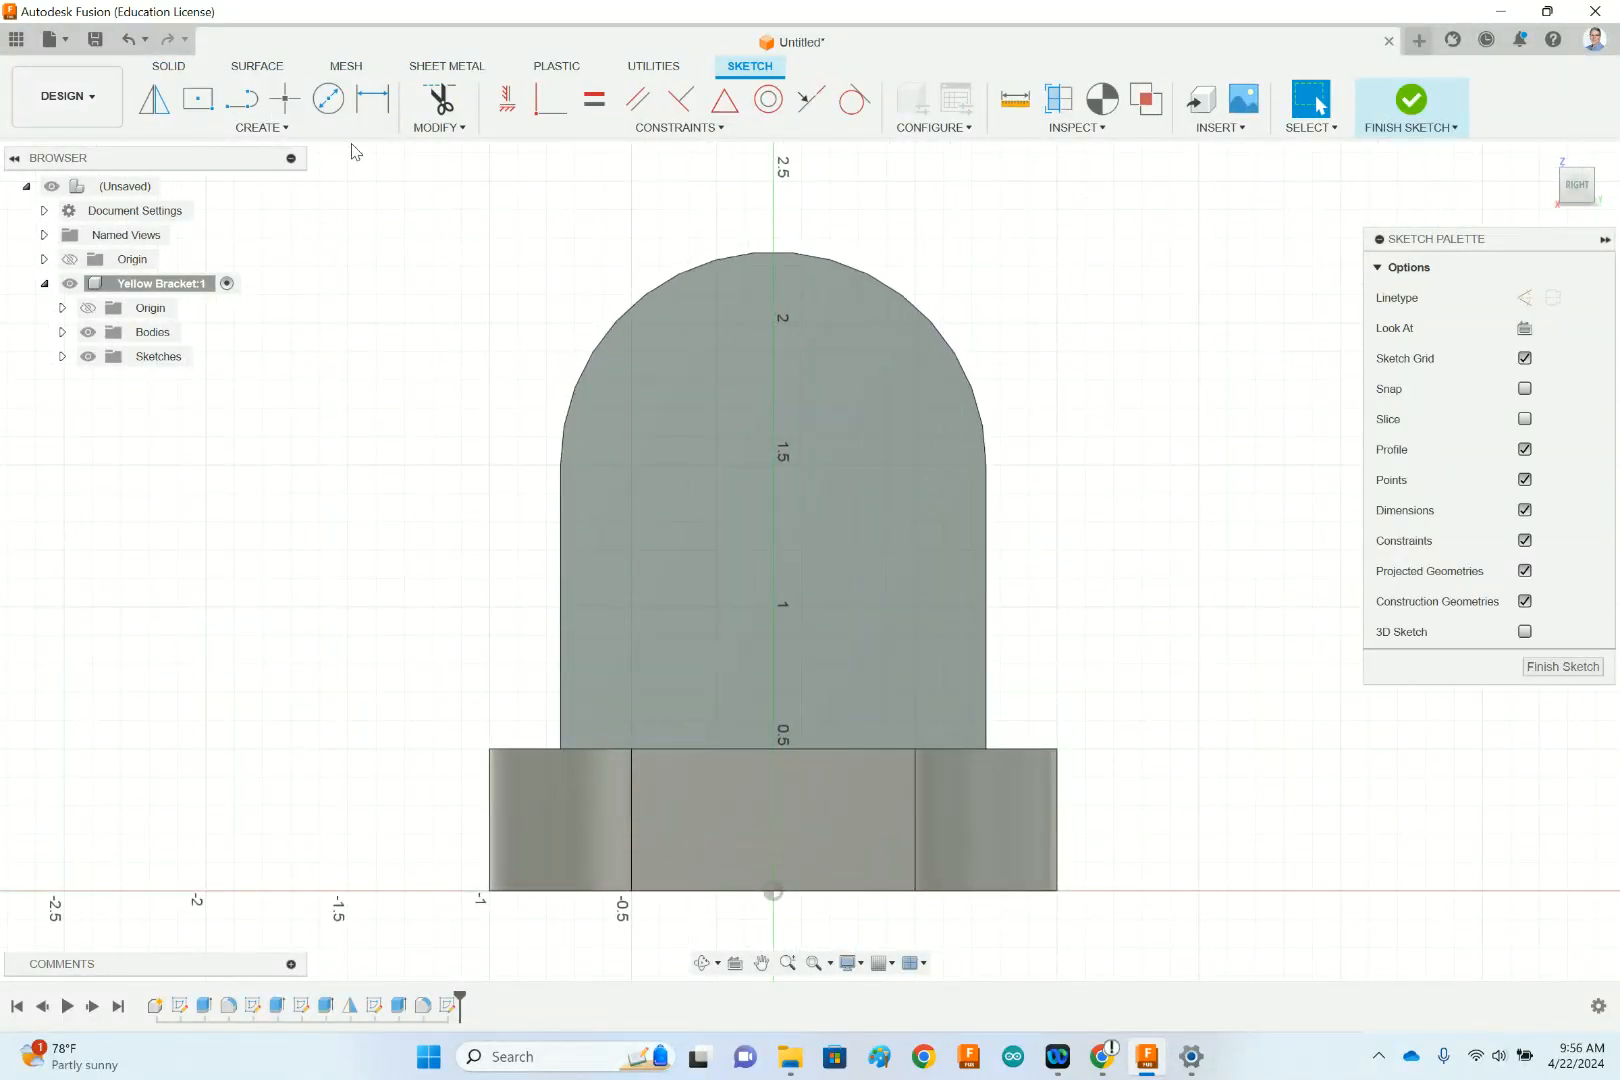
- Sketch a 0.5 in diameter circle on the rounded face, checking the PDF drawing for the hole diameter
click(328, 98)
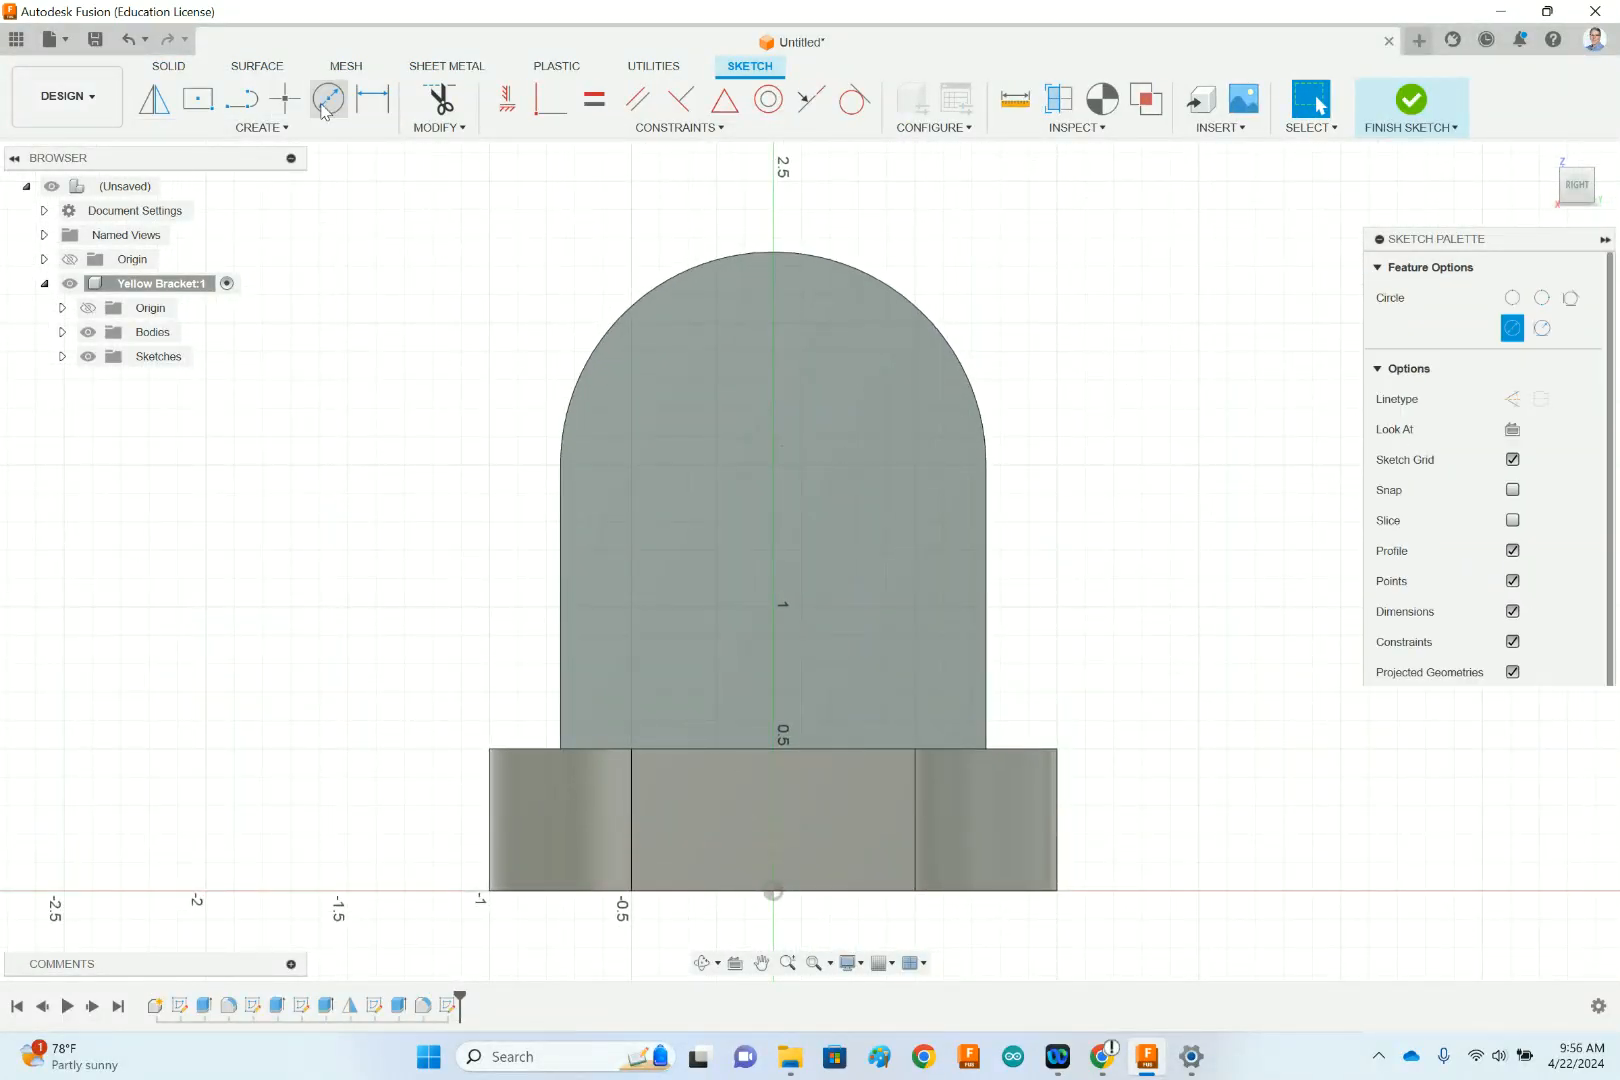
click(664, 436)
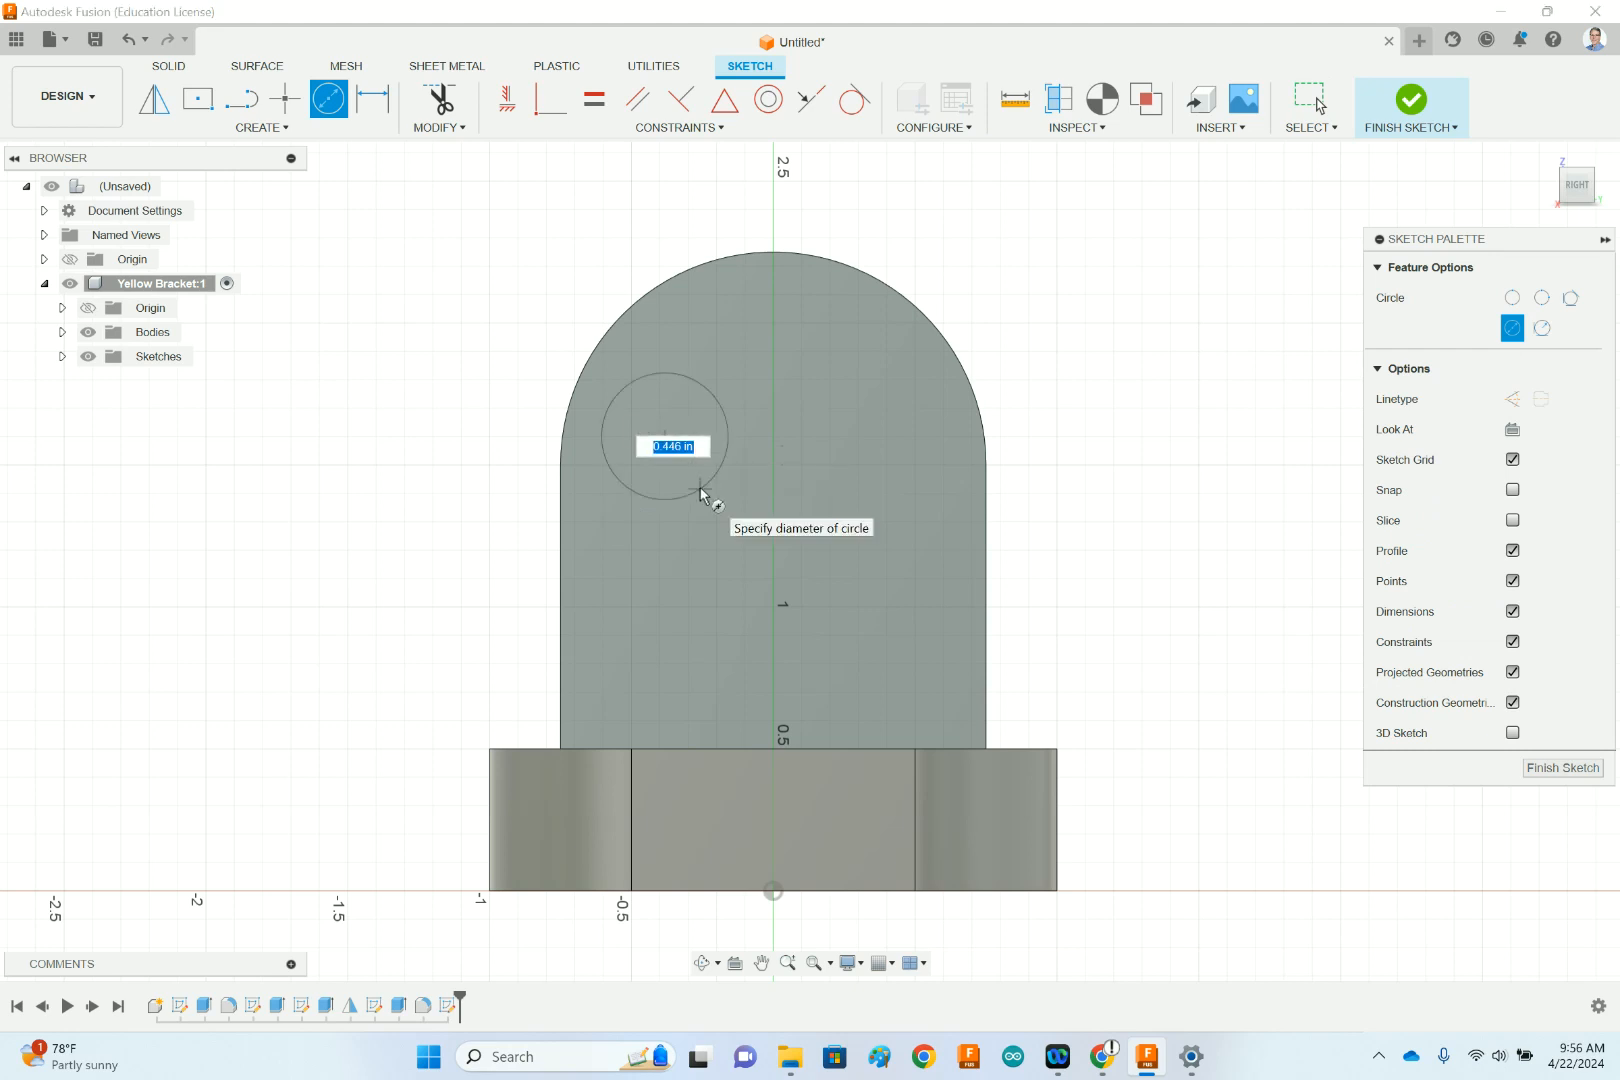
click(1100, 1064)
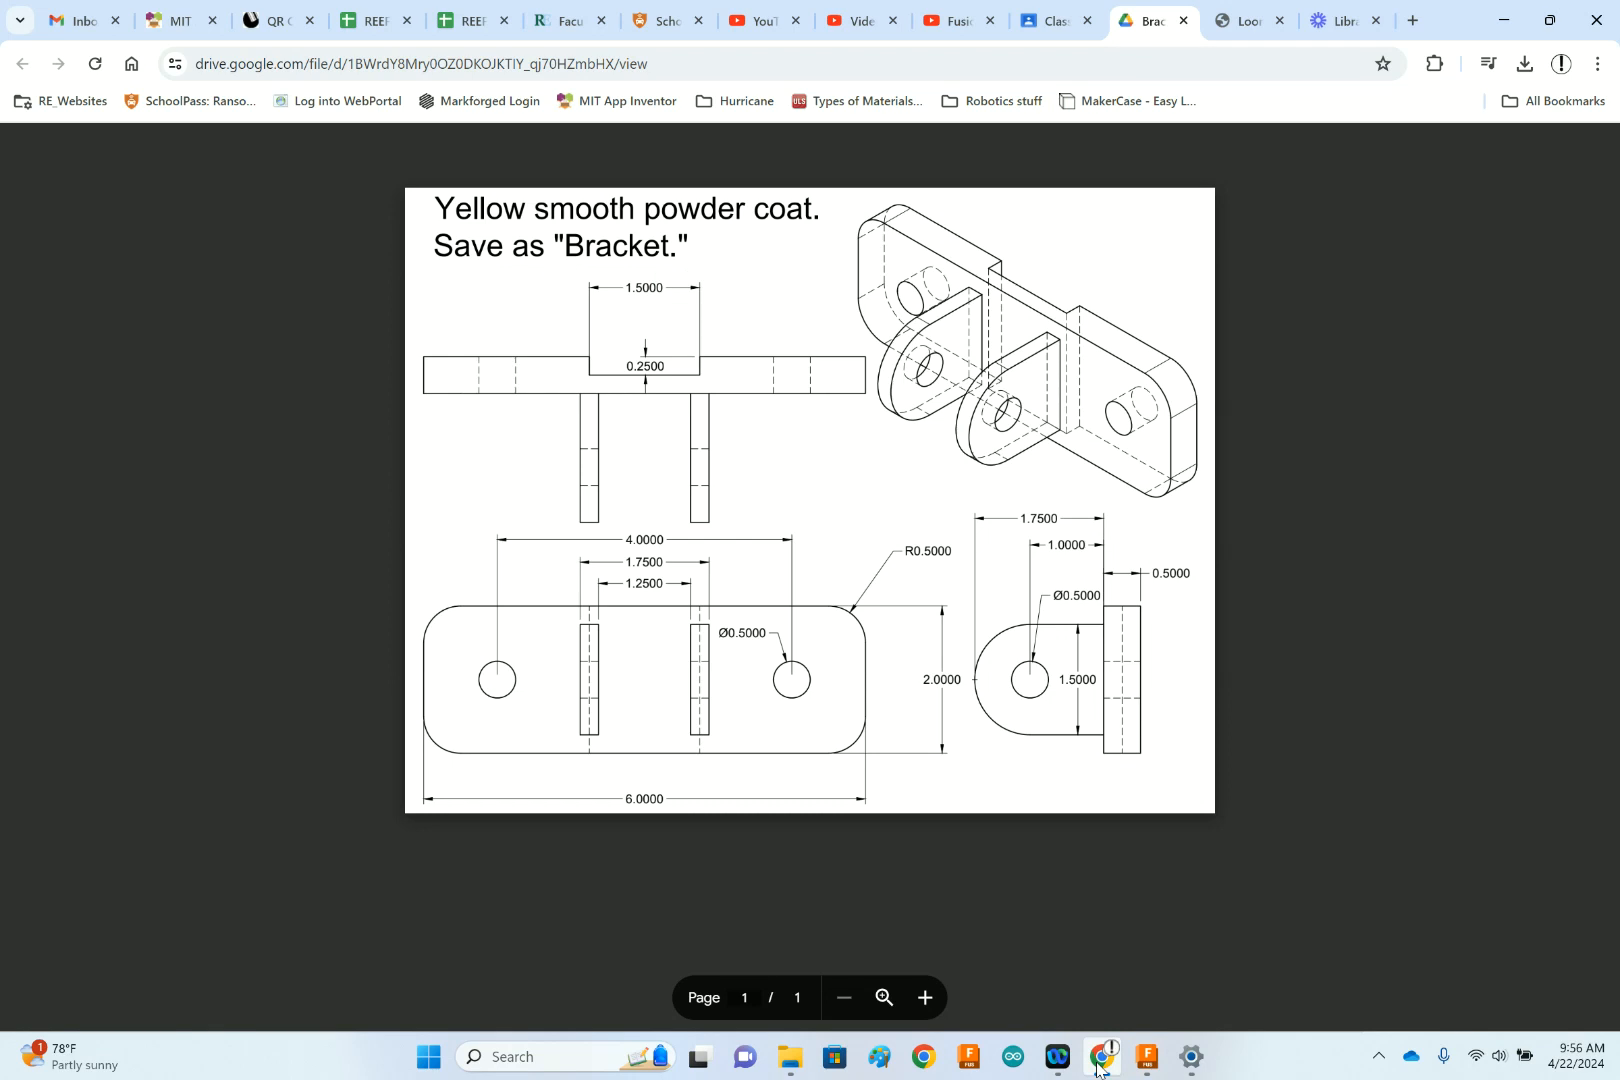
click(1146, 1056)
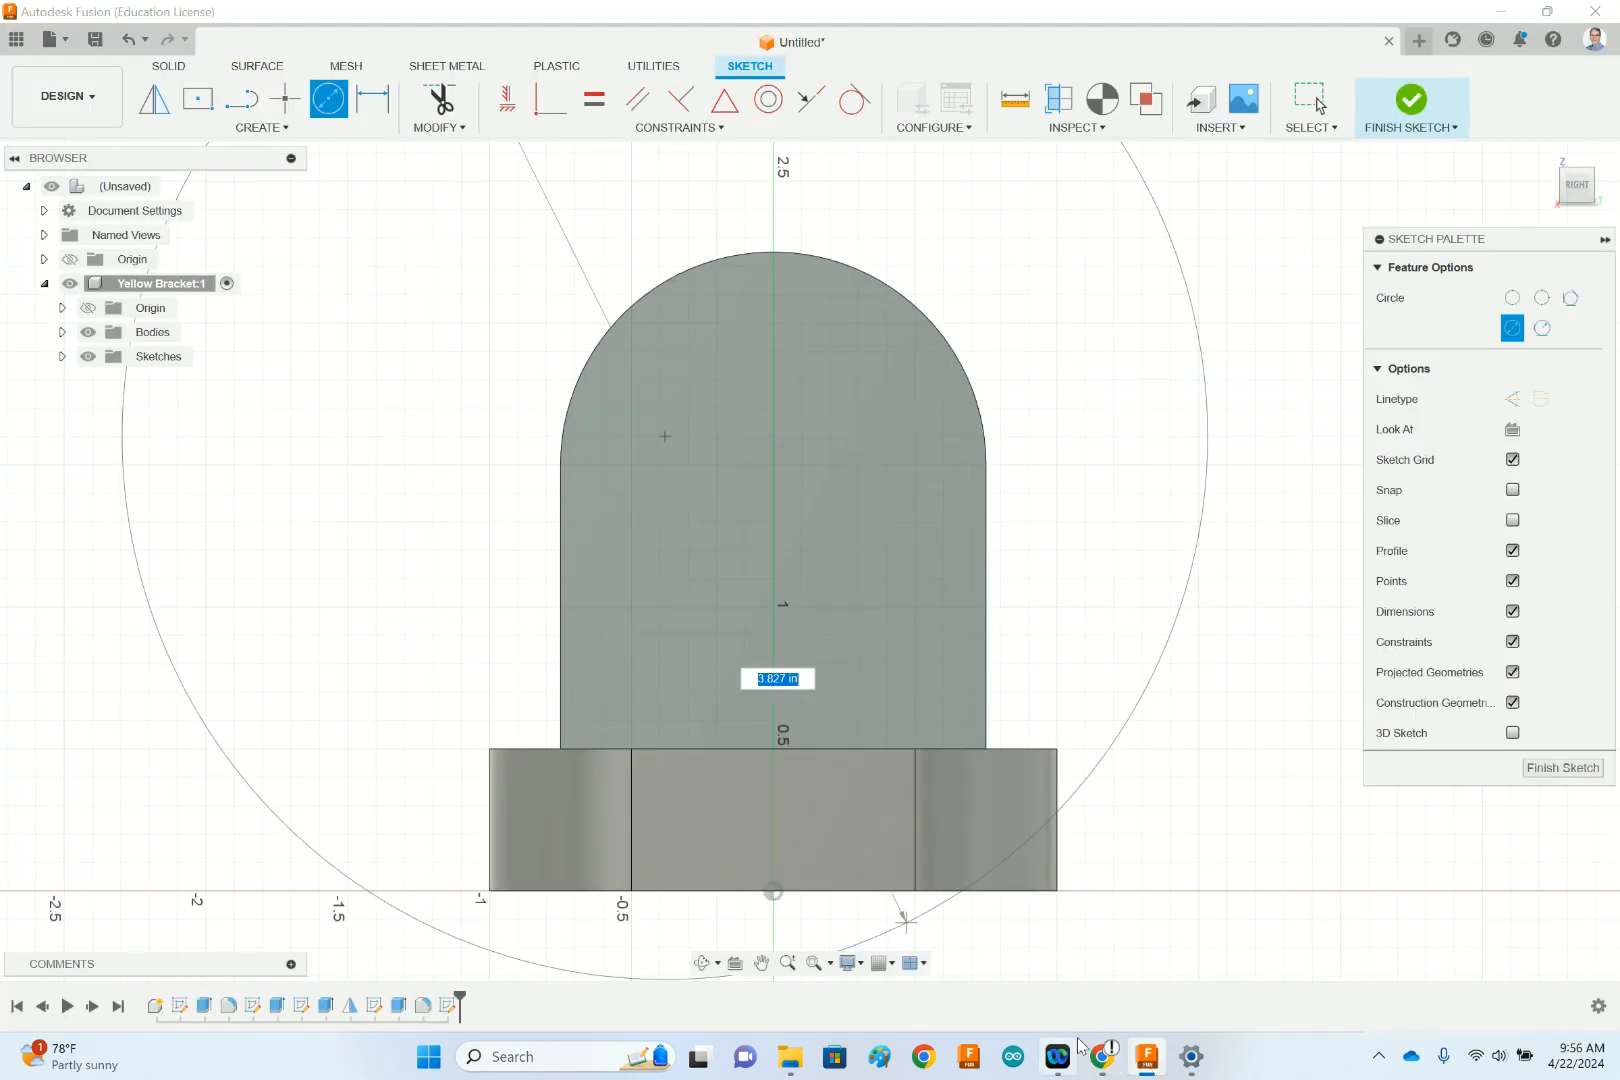
click(1100, 1056)
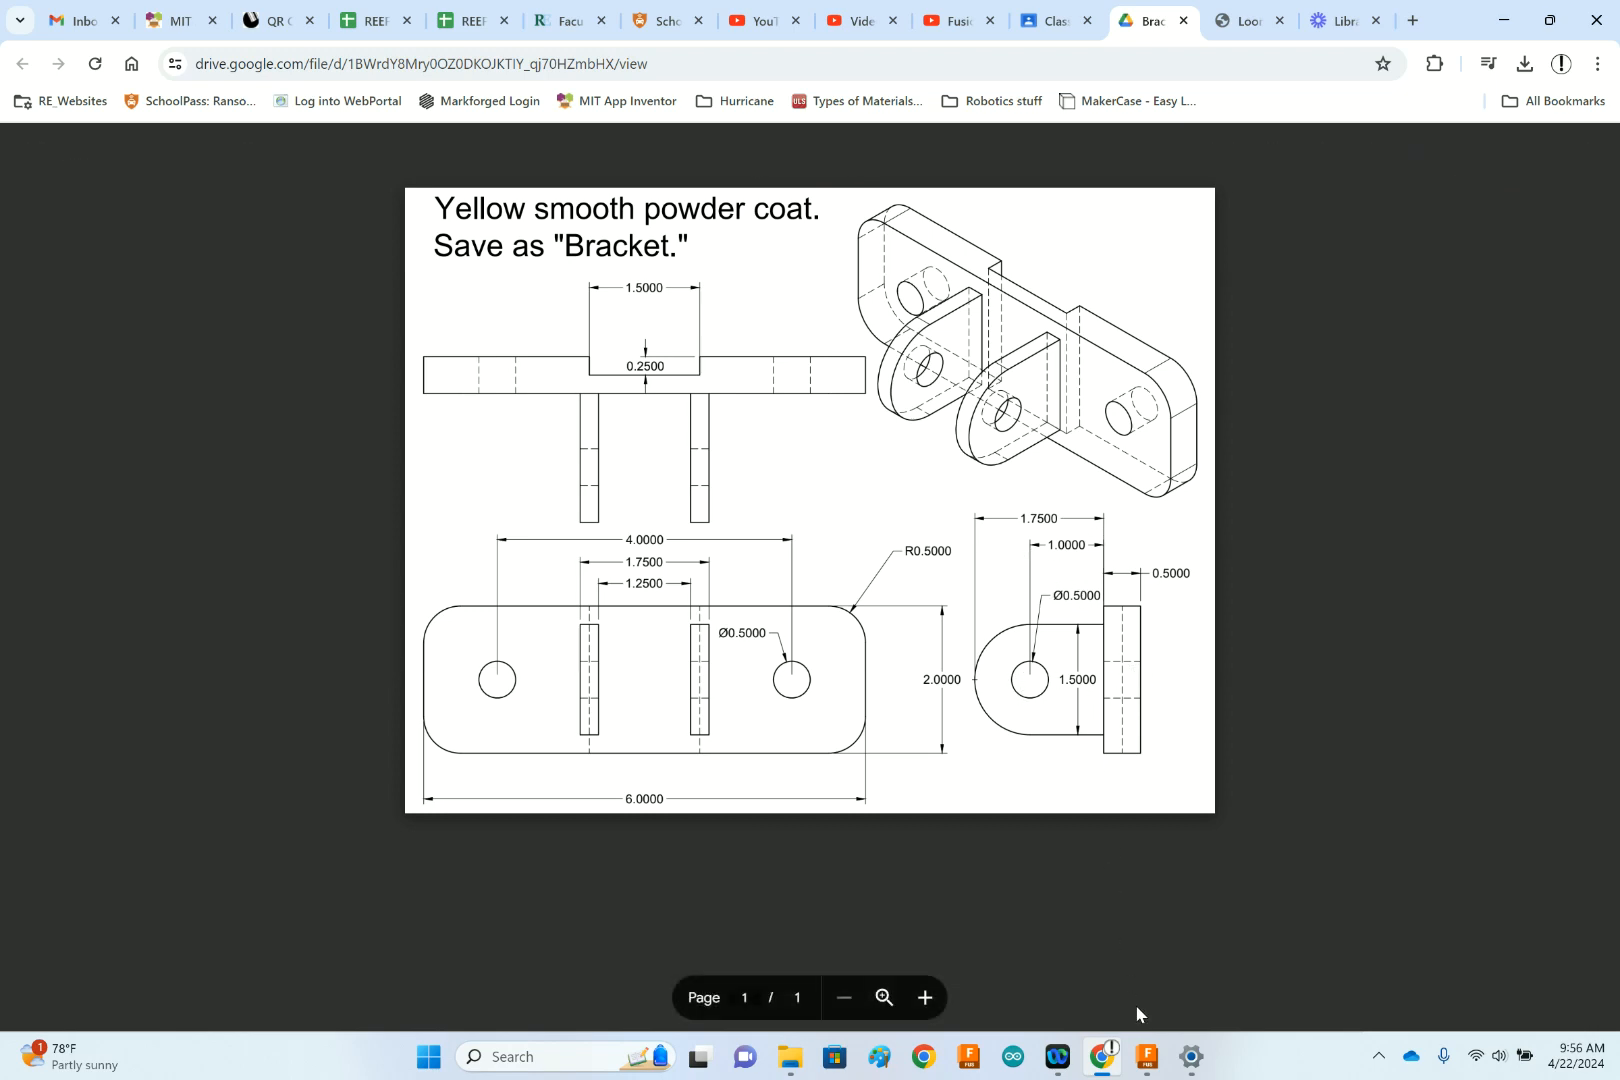
click(1146, 1056)
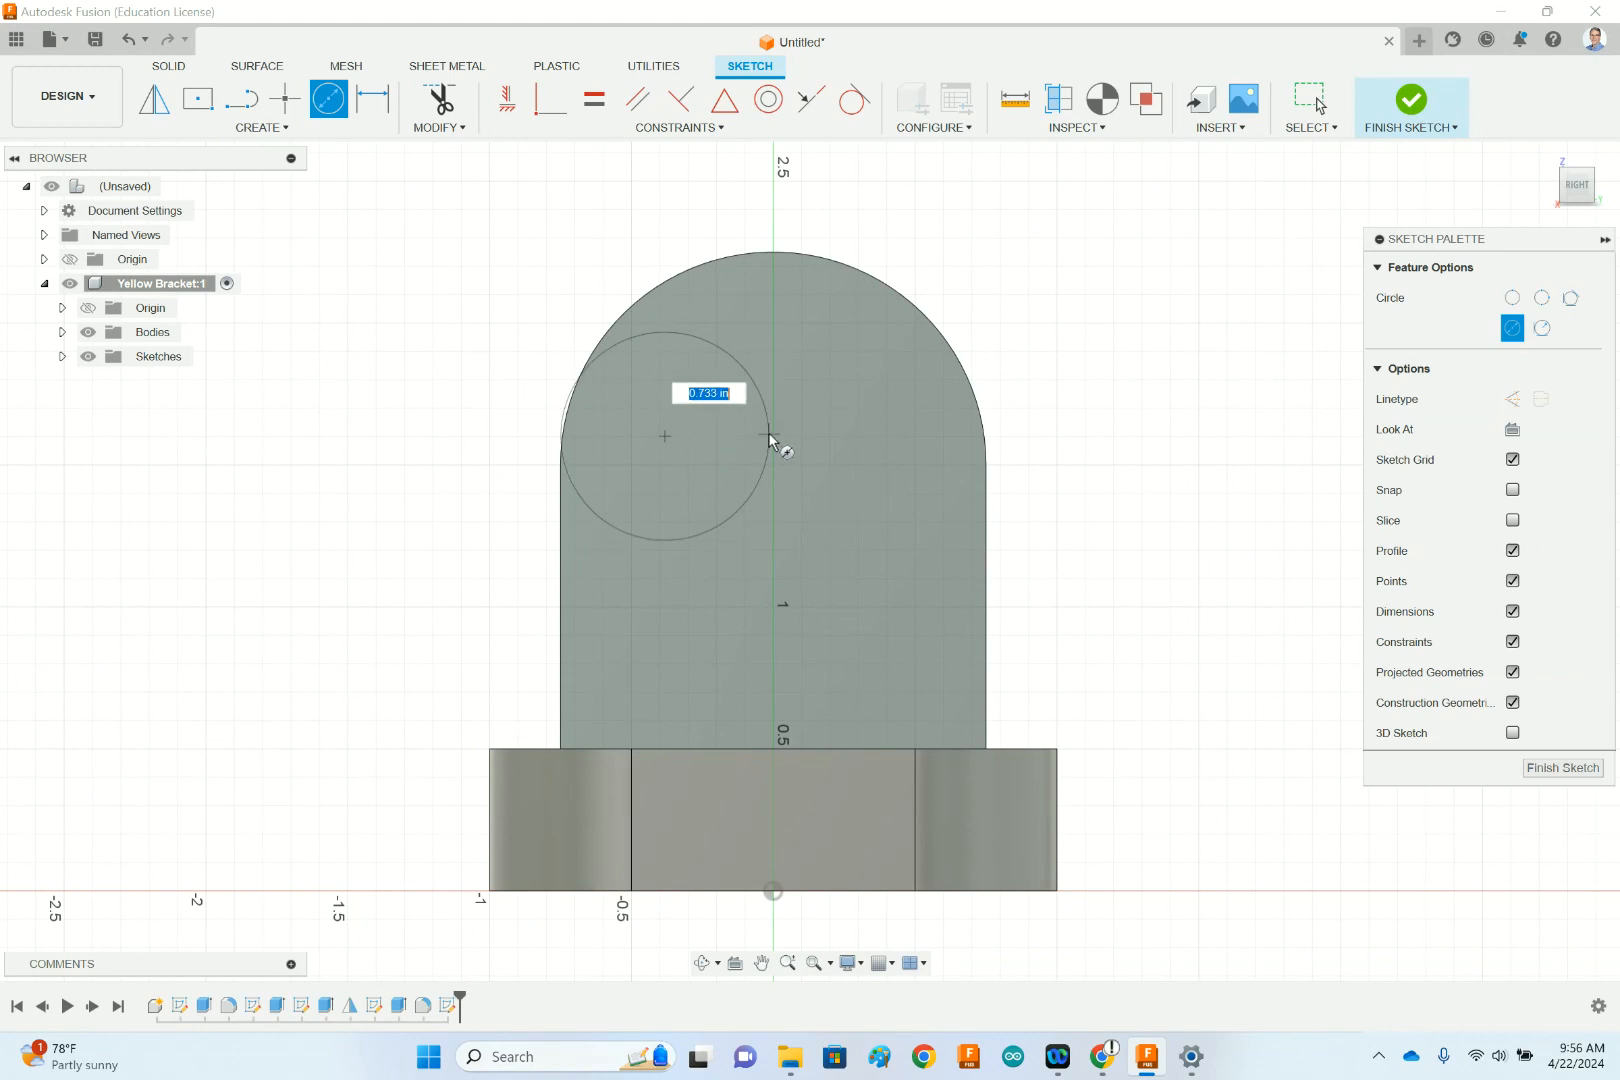
key(BackSpace)
key(Return)
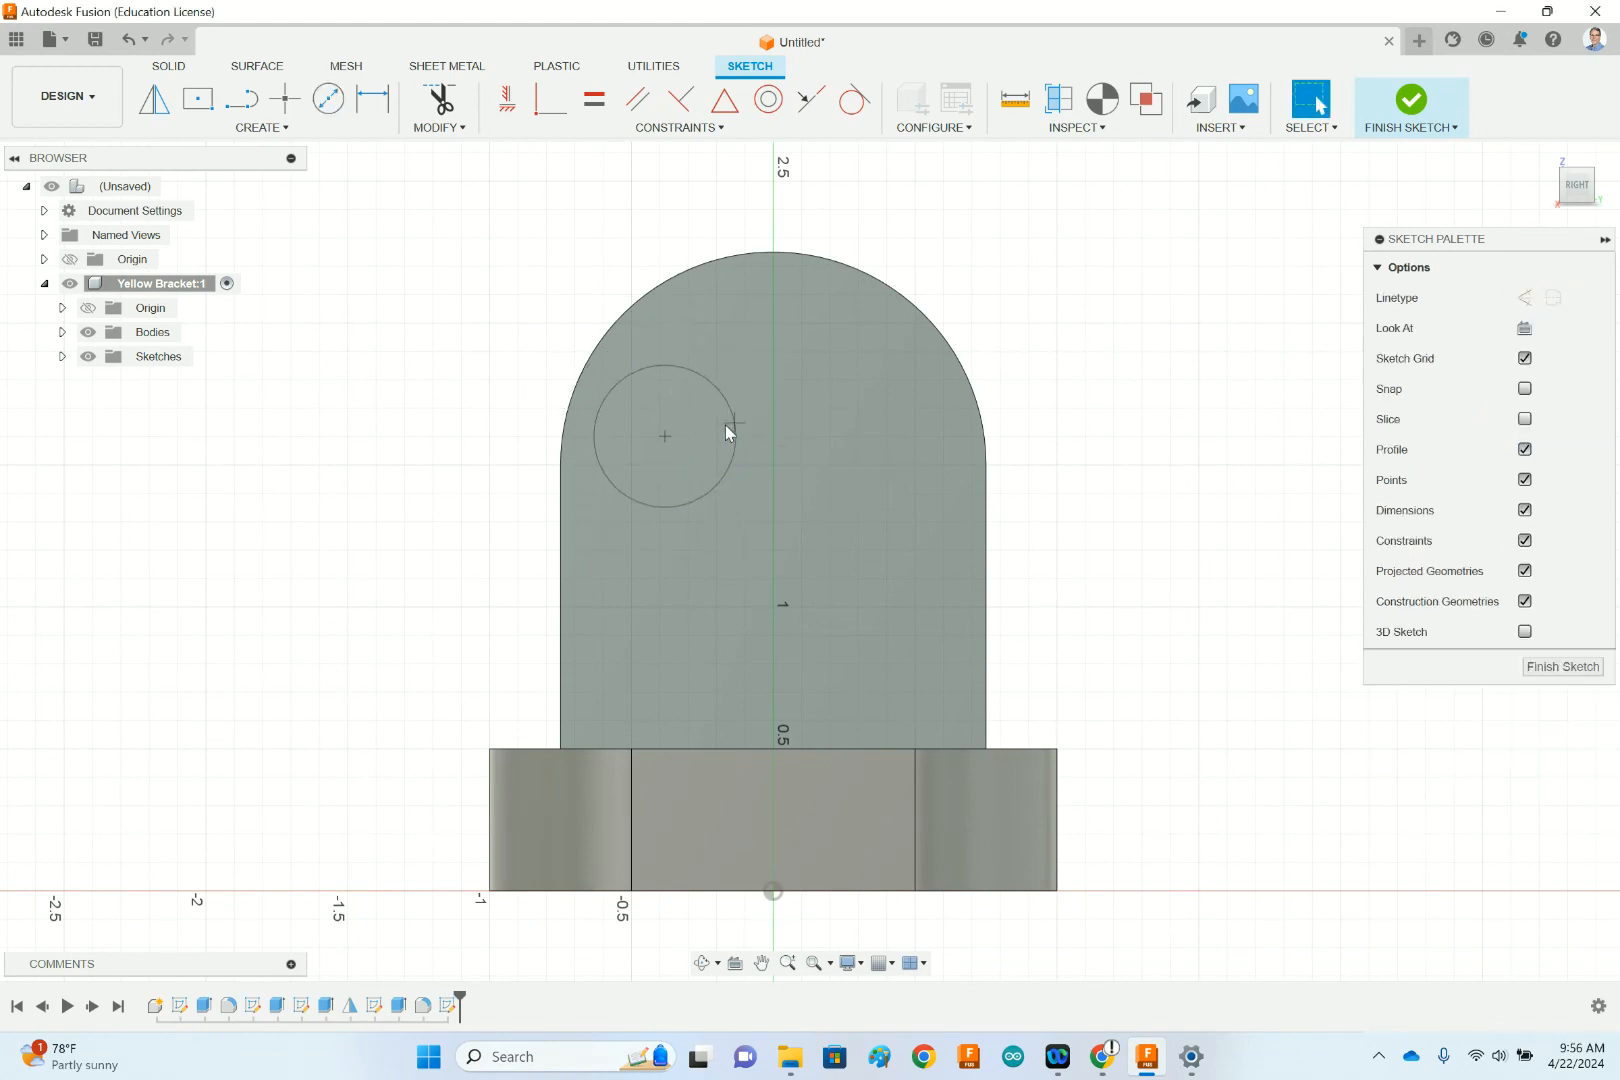
- Move the circle to the middle of the rounded face and constrain its center vertically in line with the origin
drag(667, 436, 707, 528)
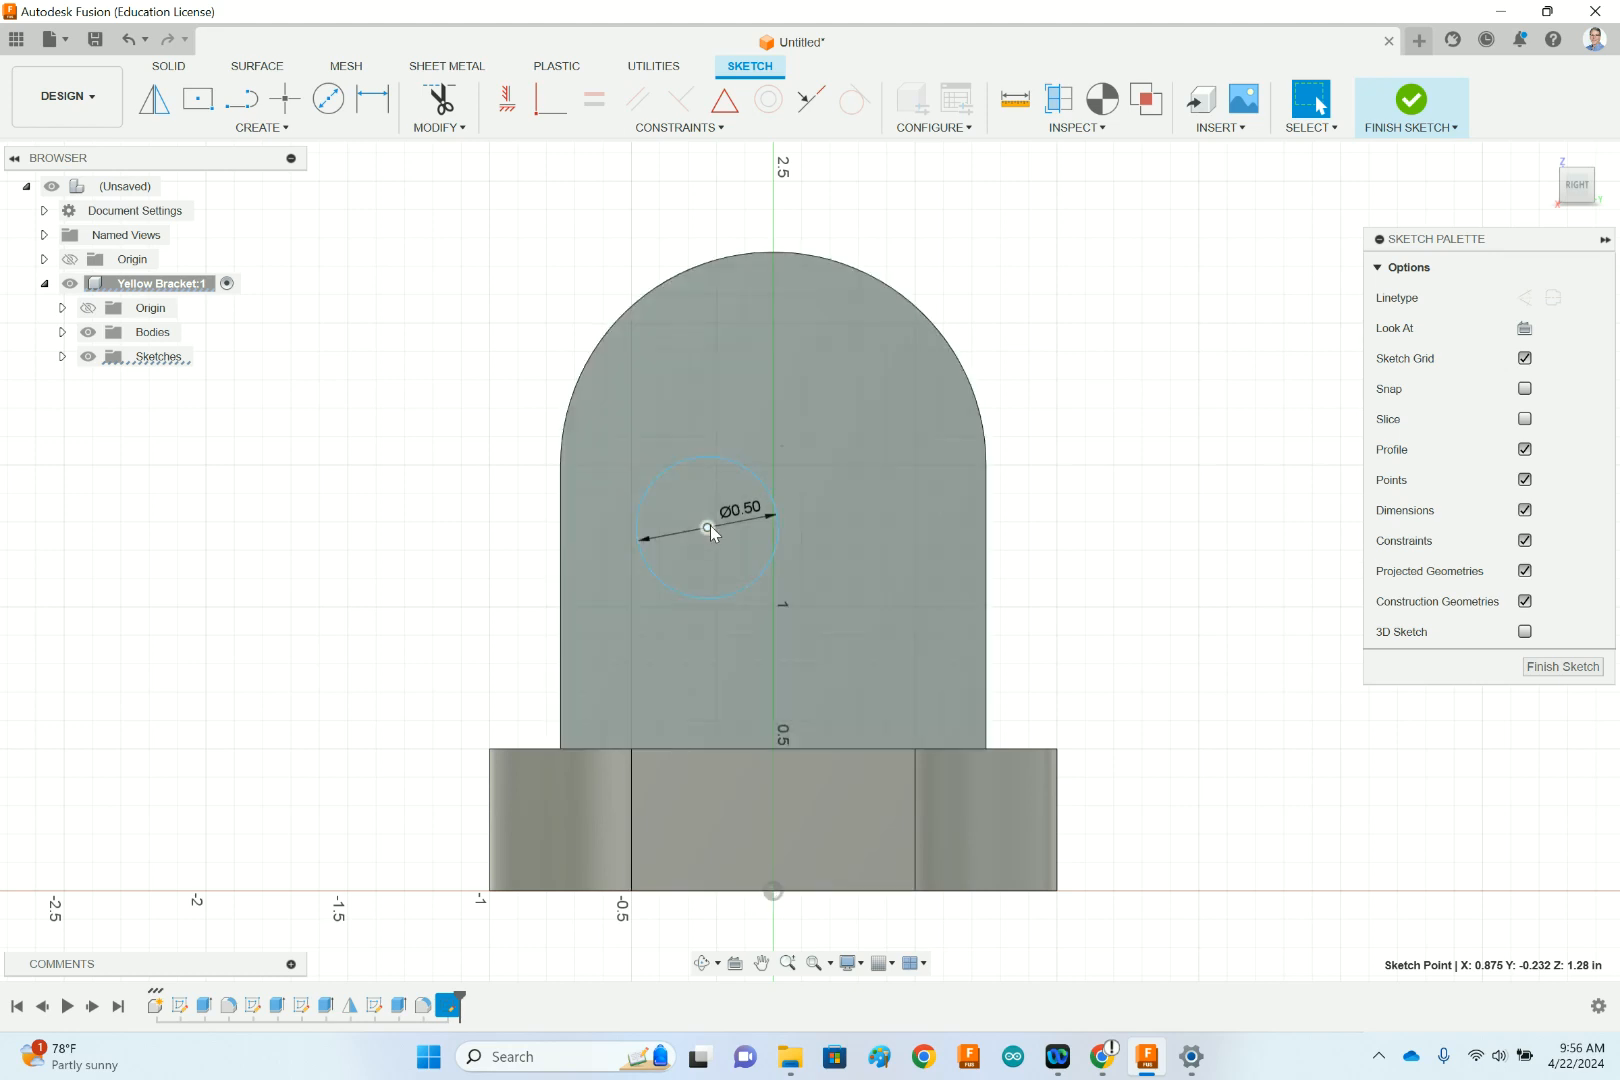
drag(710, 525, 781, 546)
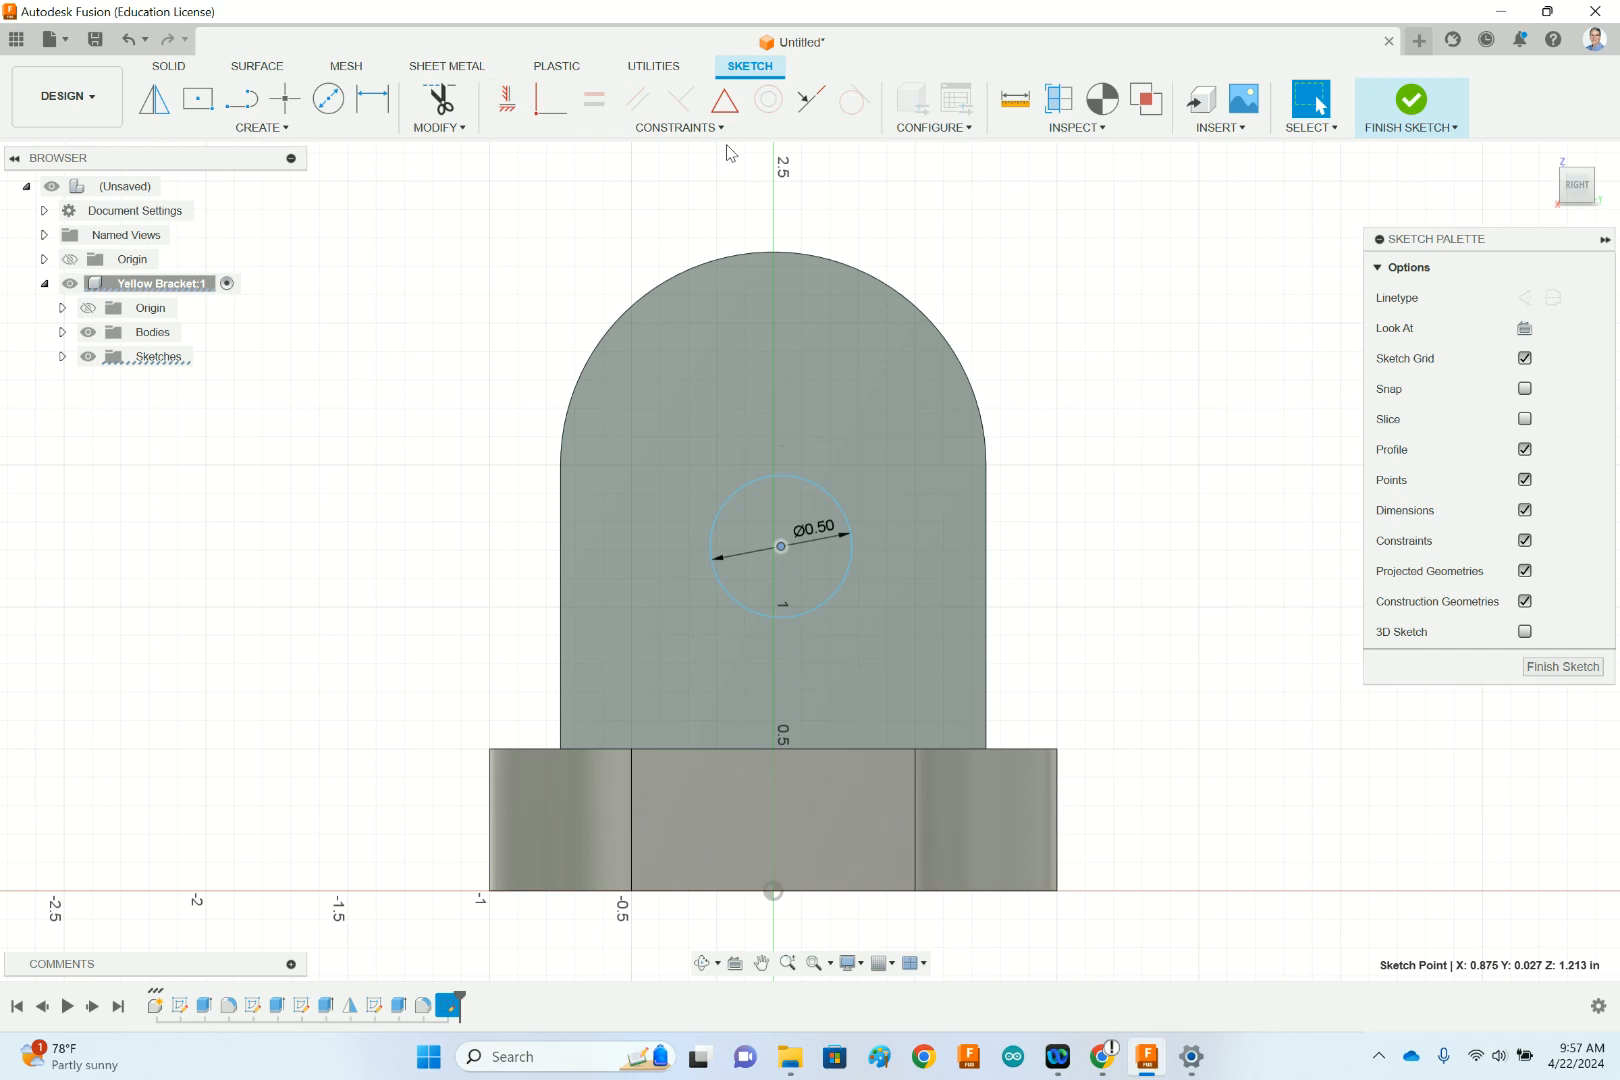
click(507, 100)
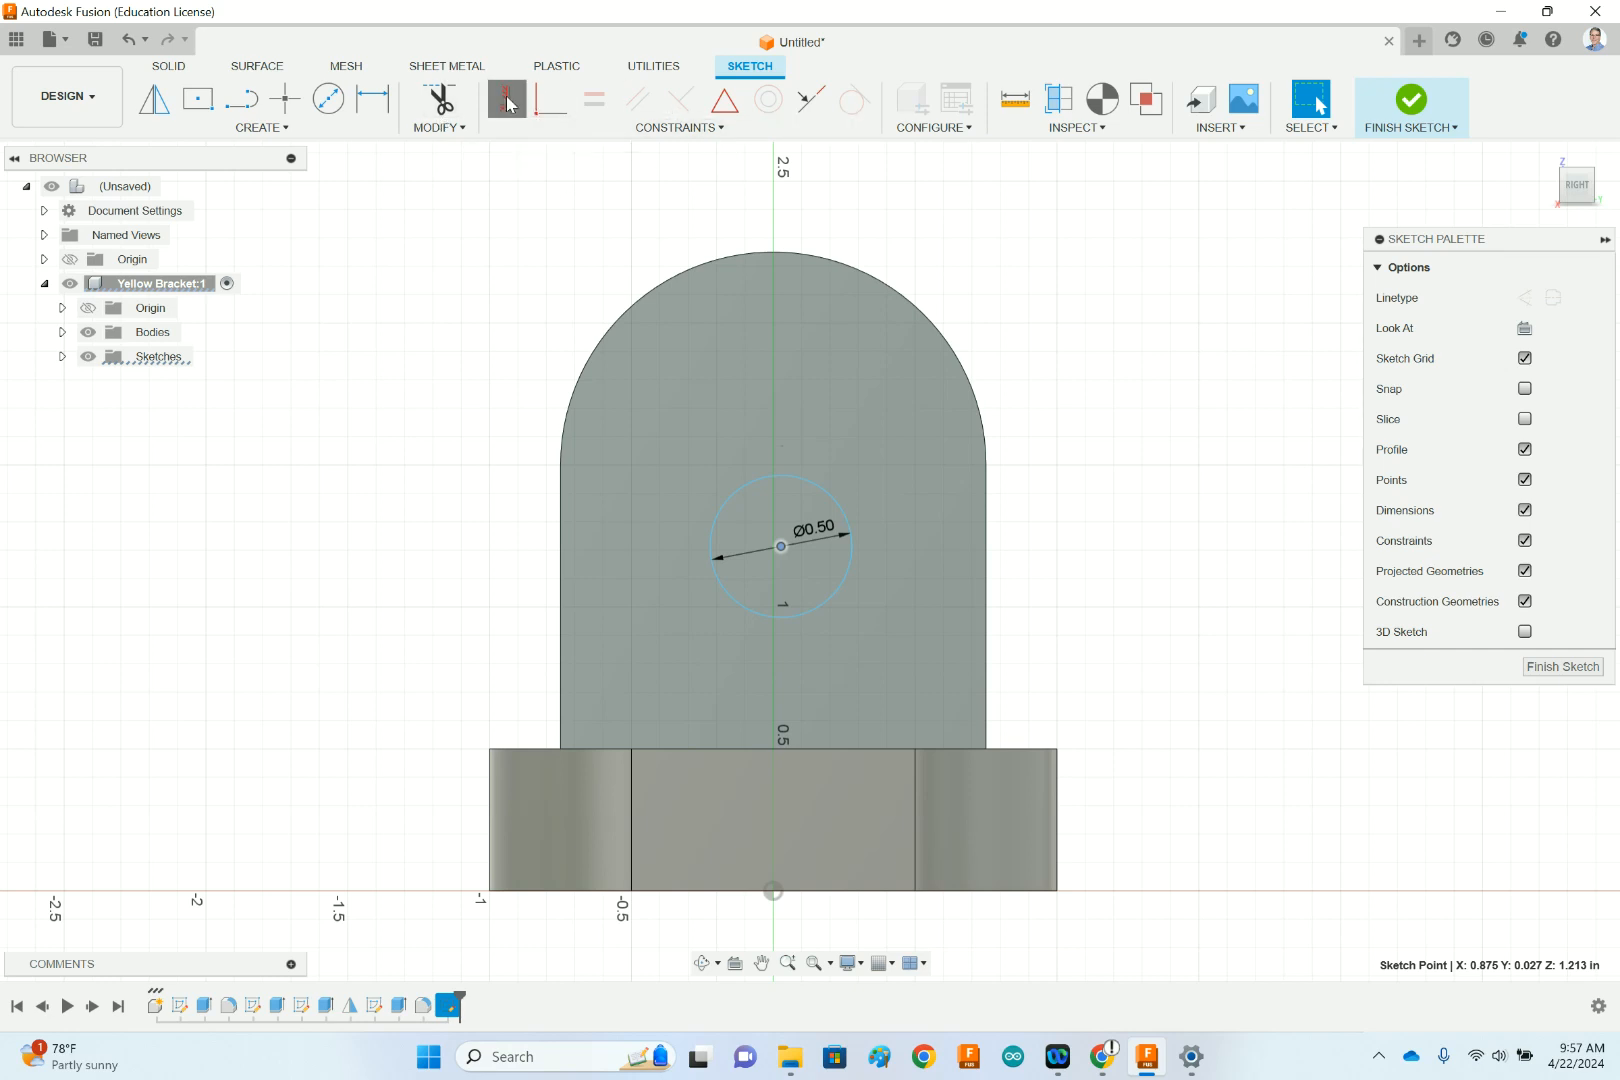
click(774, 891)
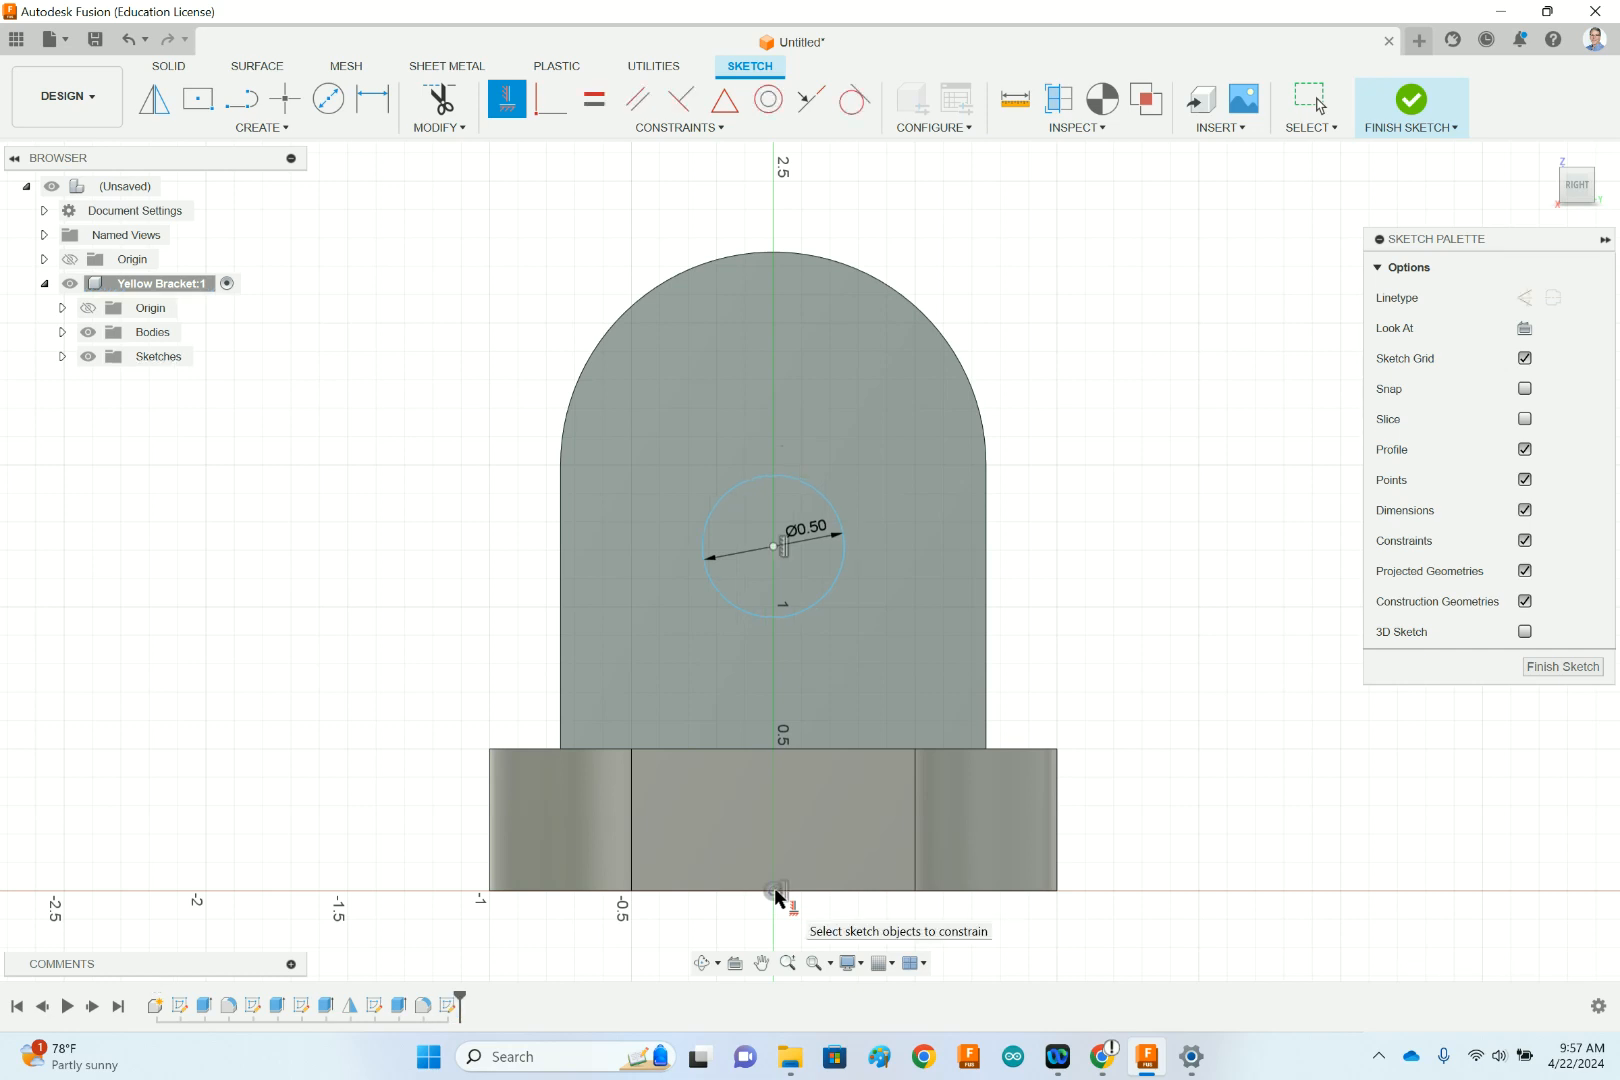
key(Escape)
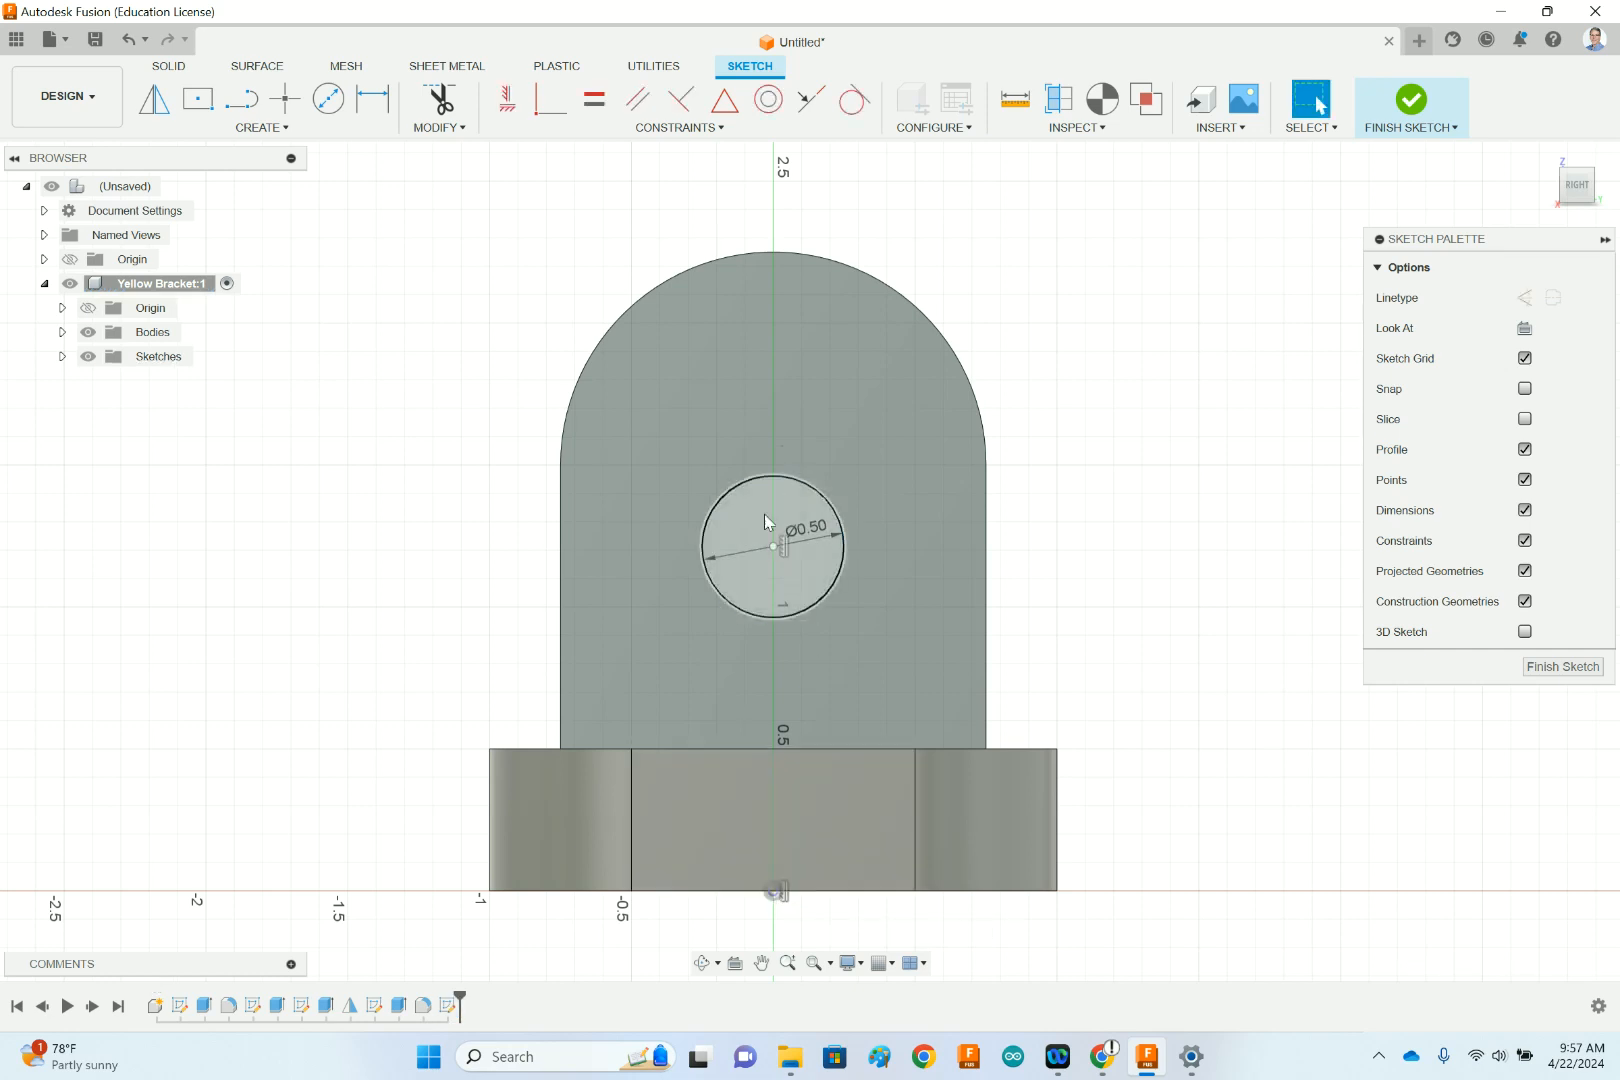
- Slide the circle slightly up along the vertical axis and check the PDF drawing for the hole center's distance from the plate
mouse_move(775, 545)
mouse_down()
mouse_move(852, 504)
mouse_move(877, 433)
mouse_move(659, 427)
mouse_move(738, 589)
mouse_move(765, 395)
mouse_move(748, 566)
mouse_move(751, 526)
mouse_up()
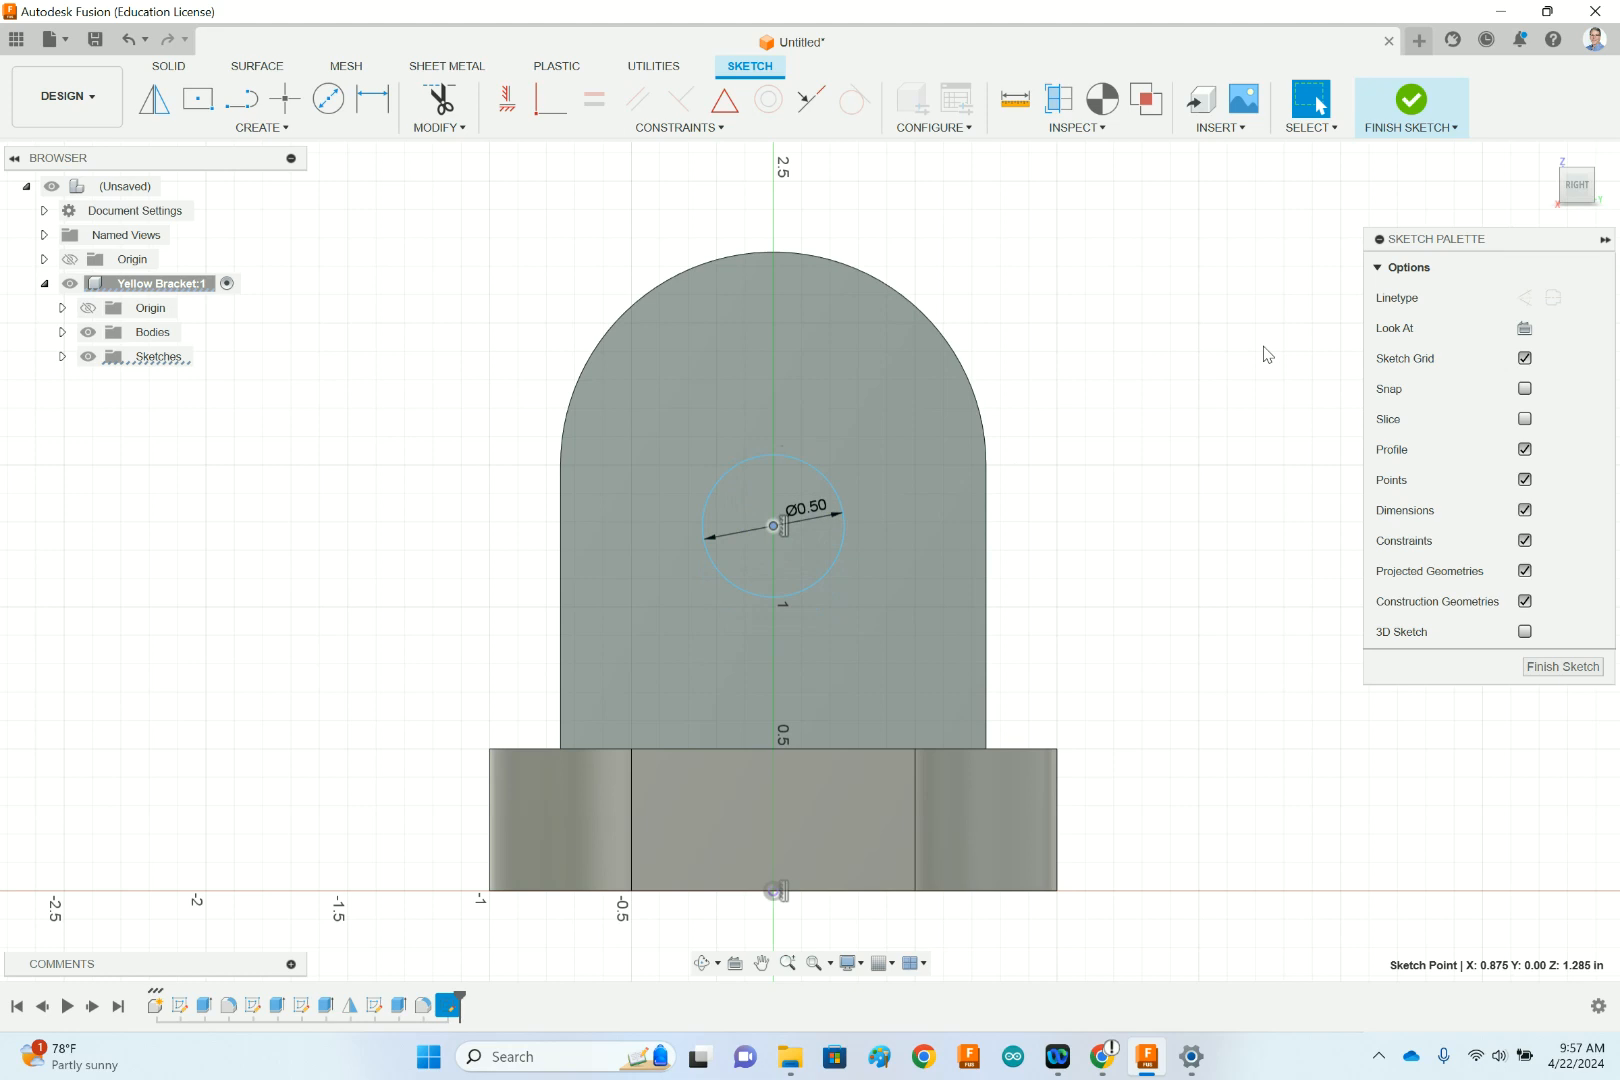
click(1103, 1056)
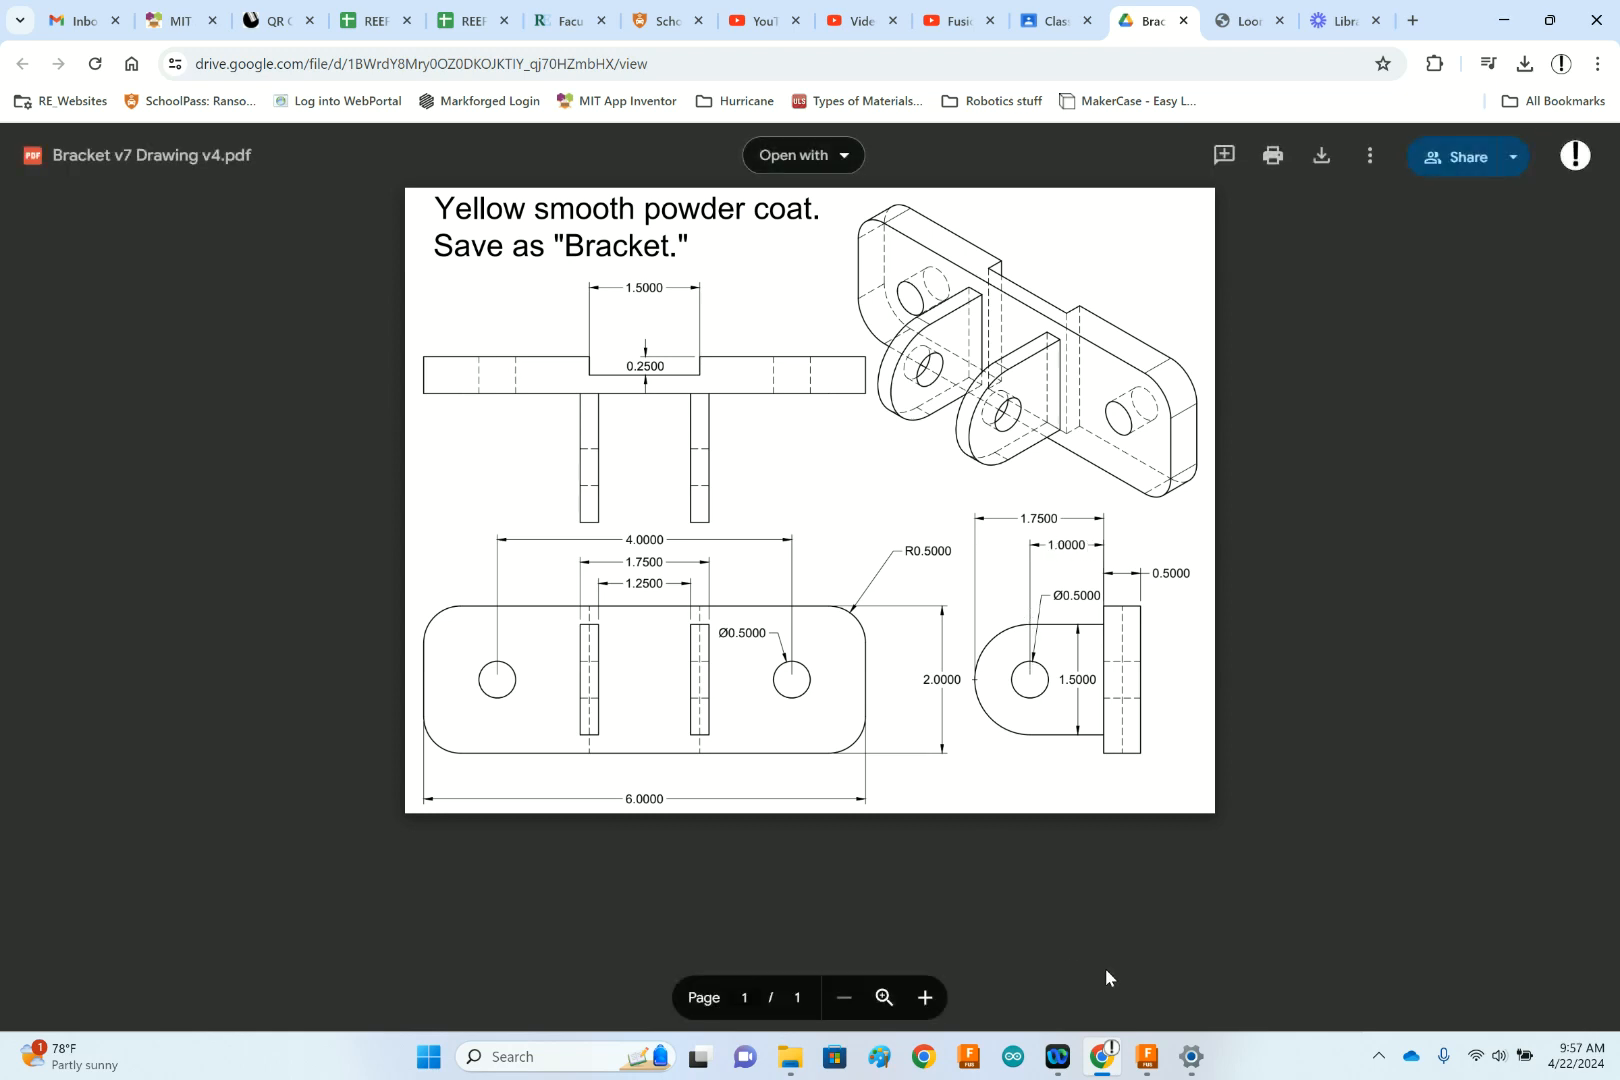
click(1147, 1056)
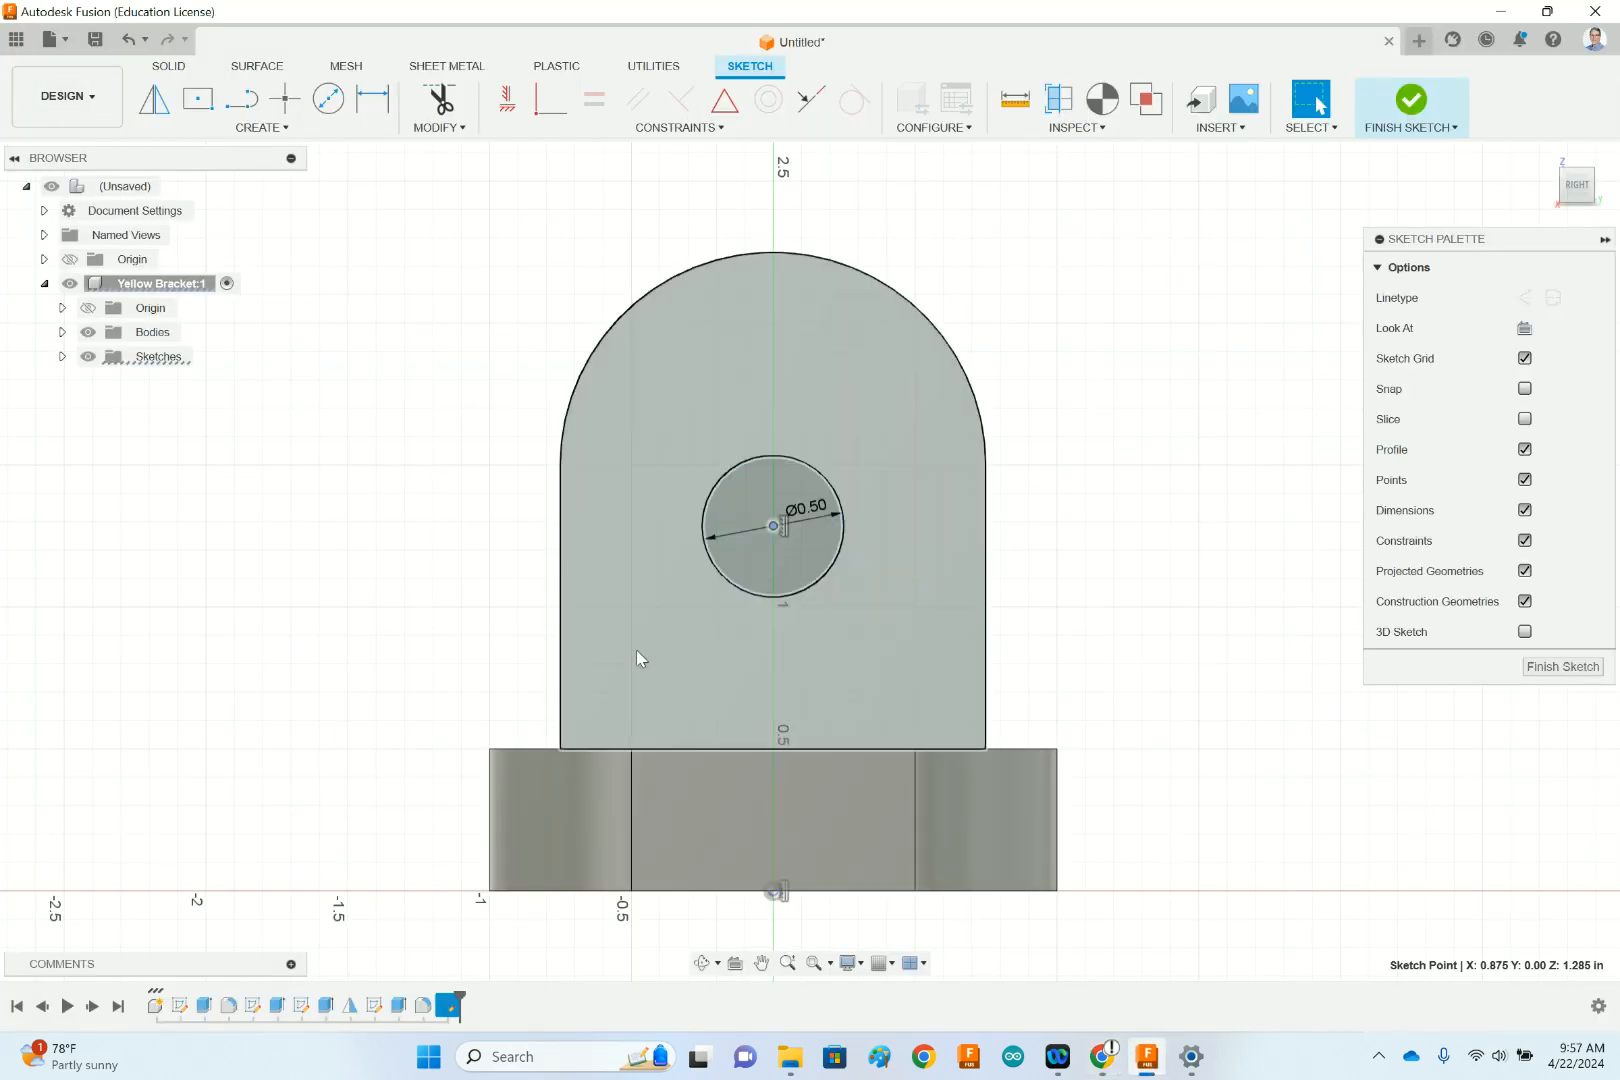
- Dimension the circle's center 1 in above the plate's top edge and finish the sketch
key(d)
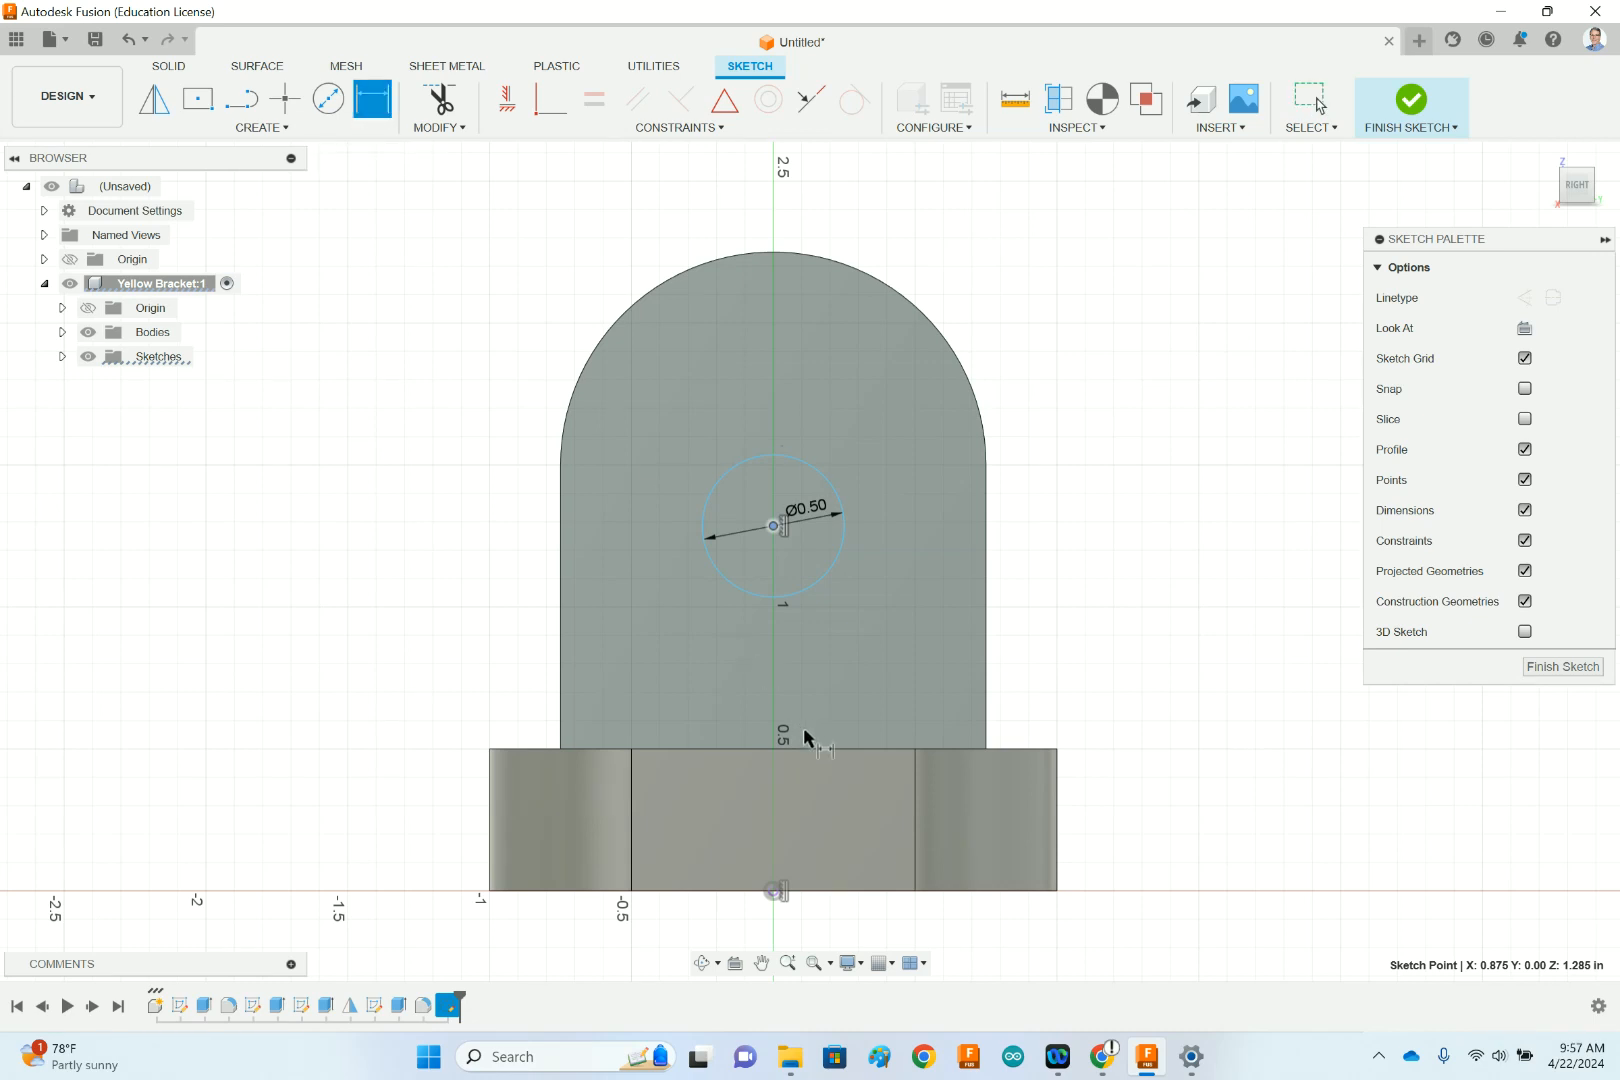
click(823, 749)
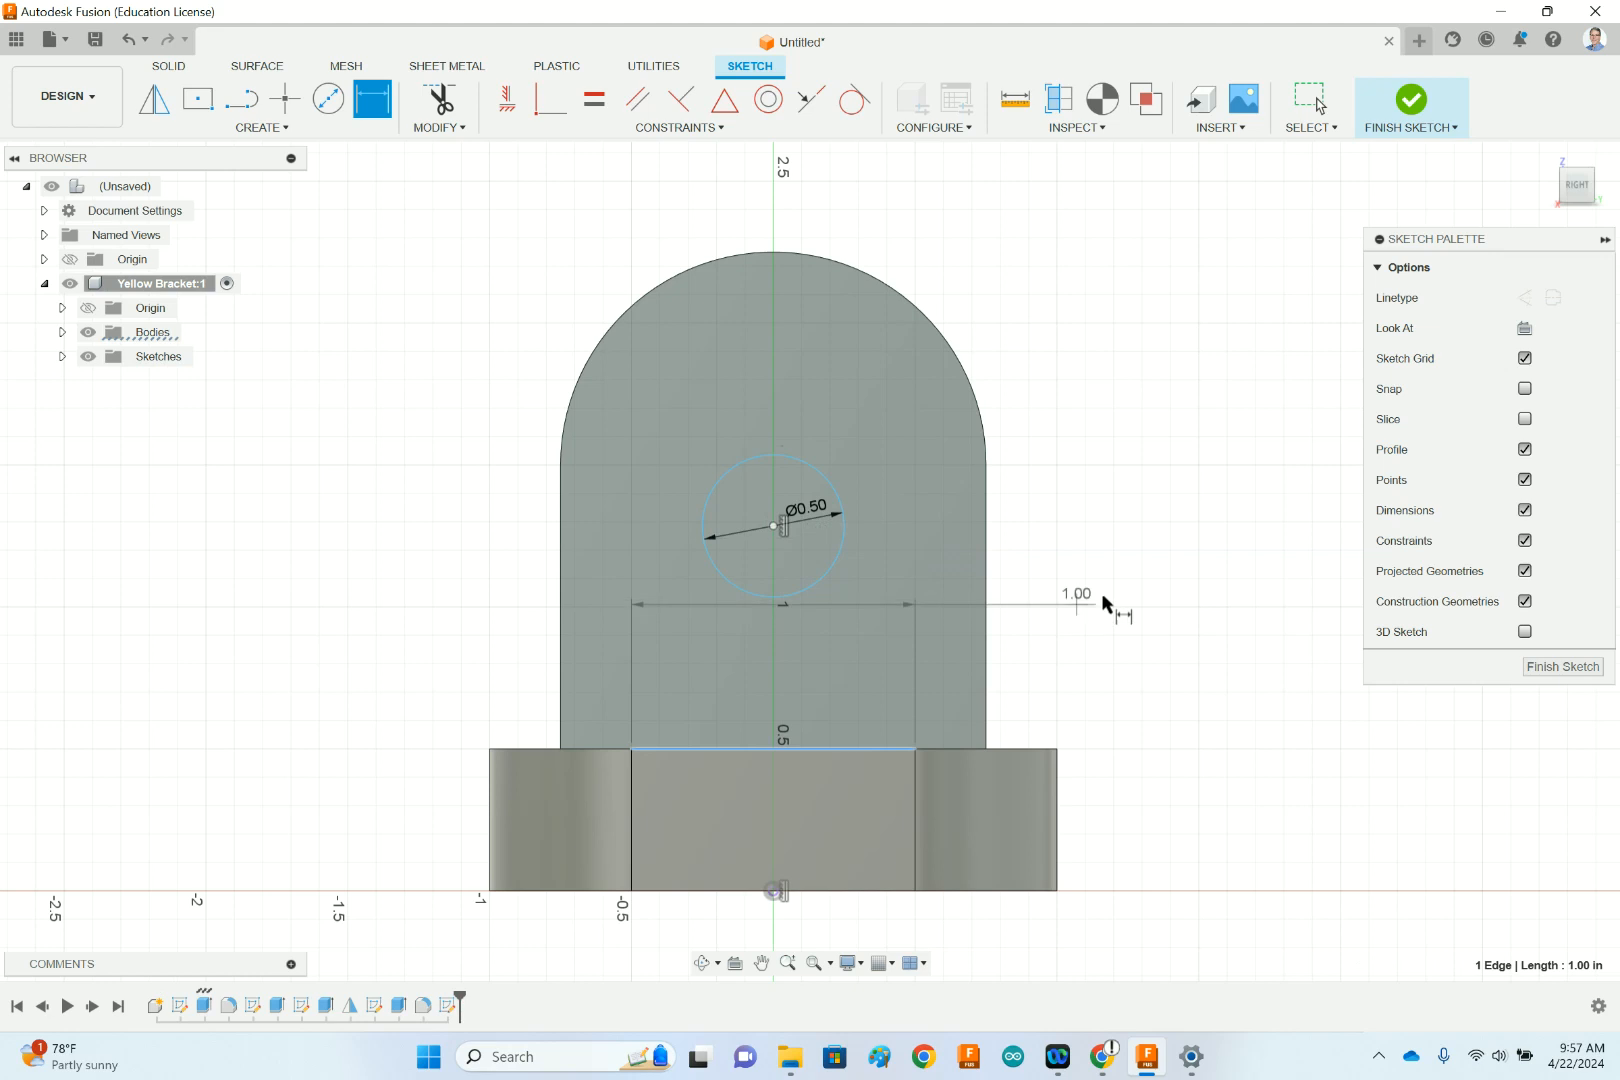
click(774, 525)
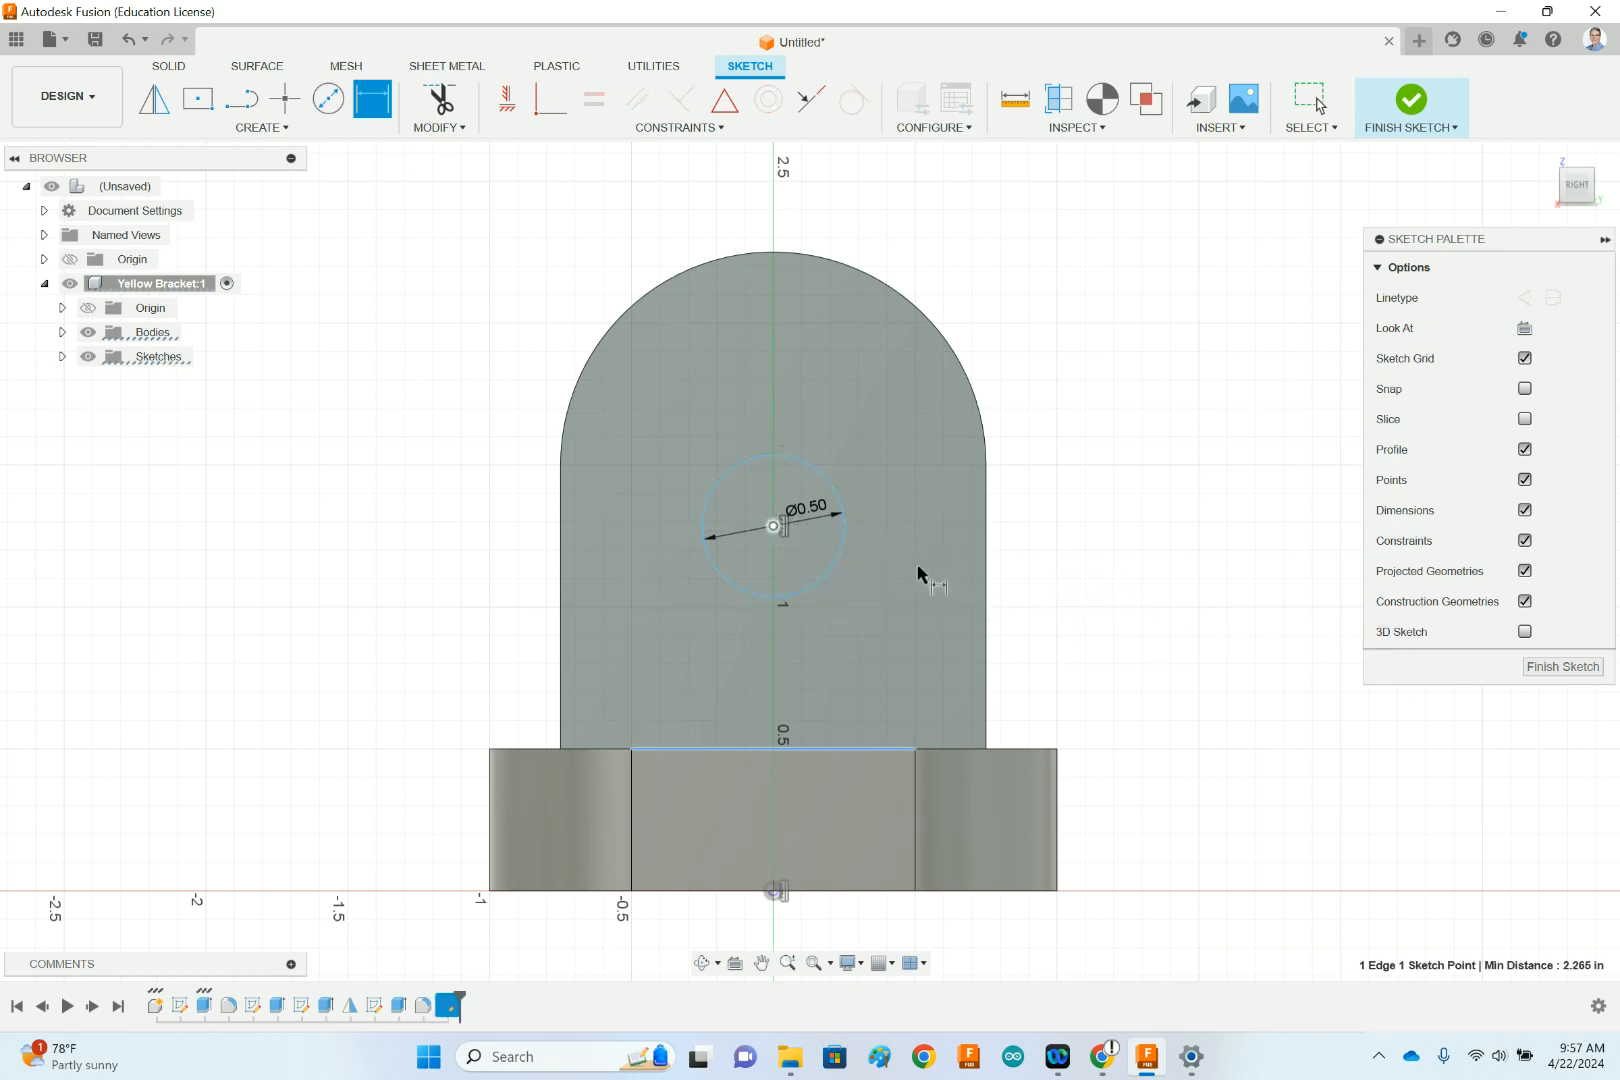
click(1187, 592)
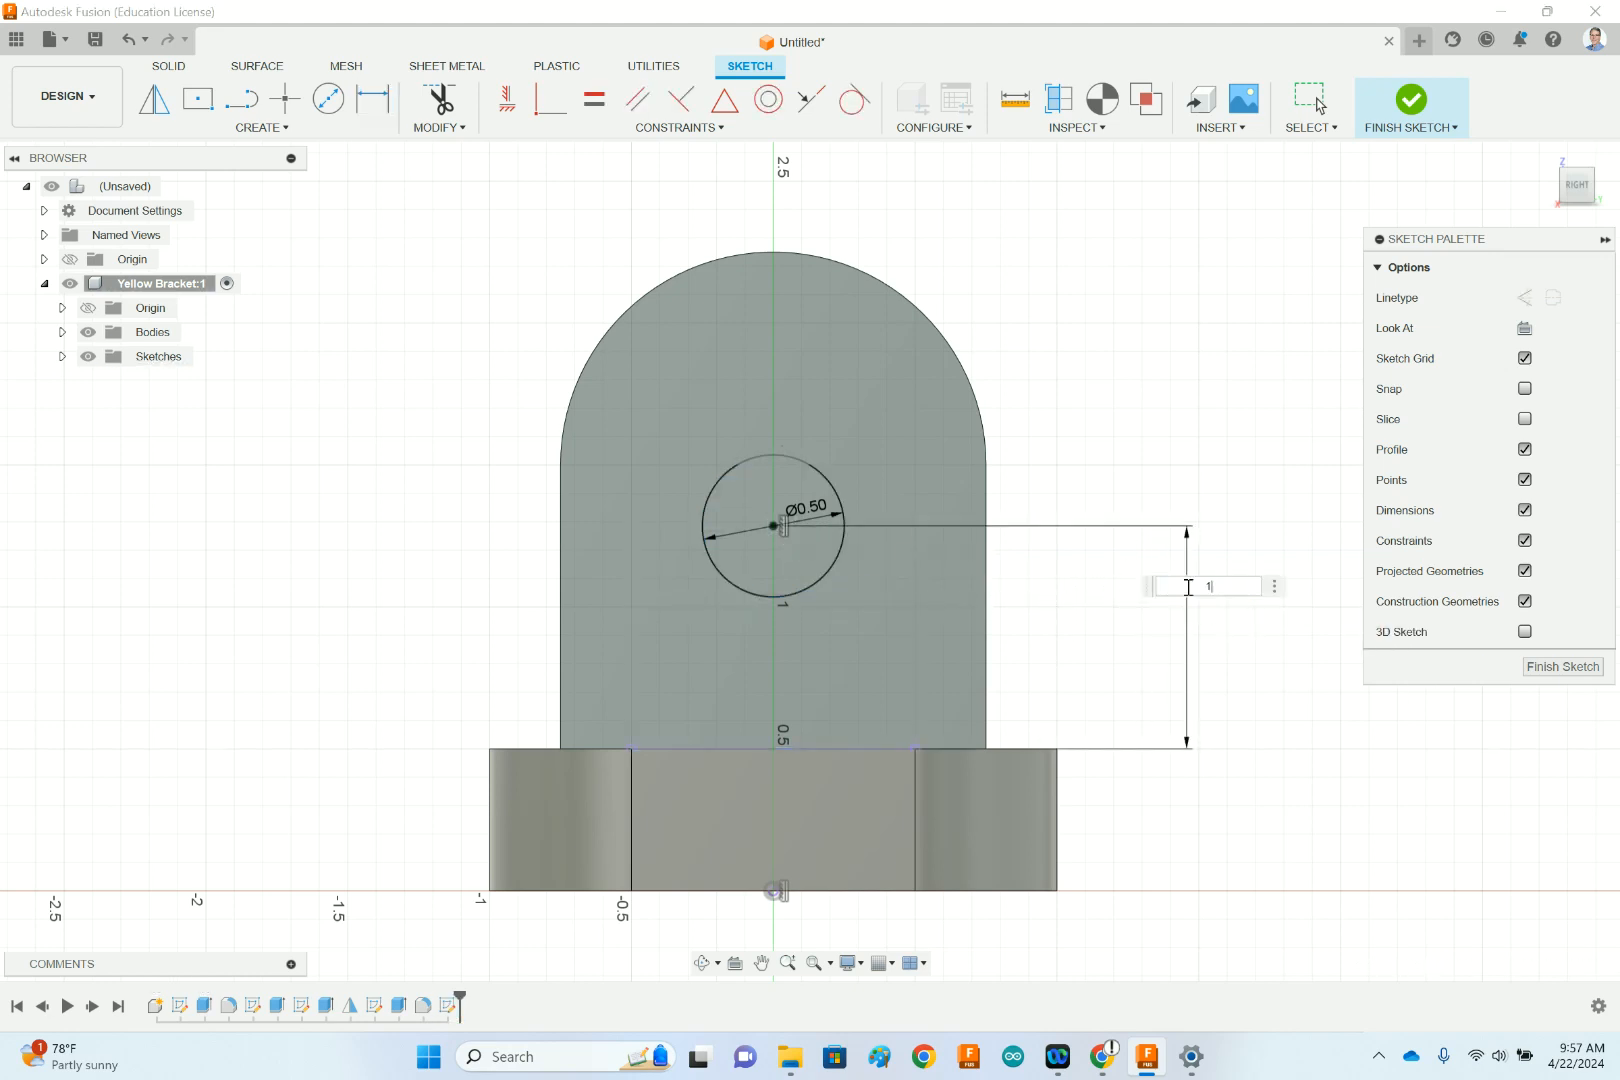
key(Return)
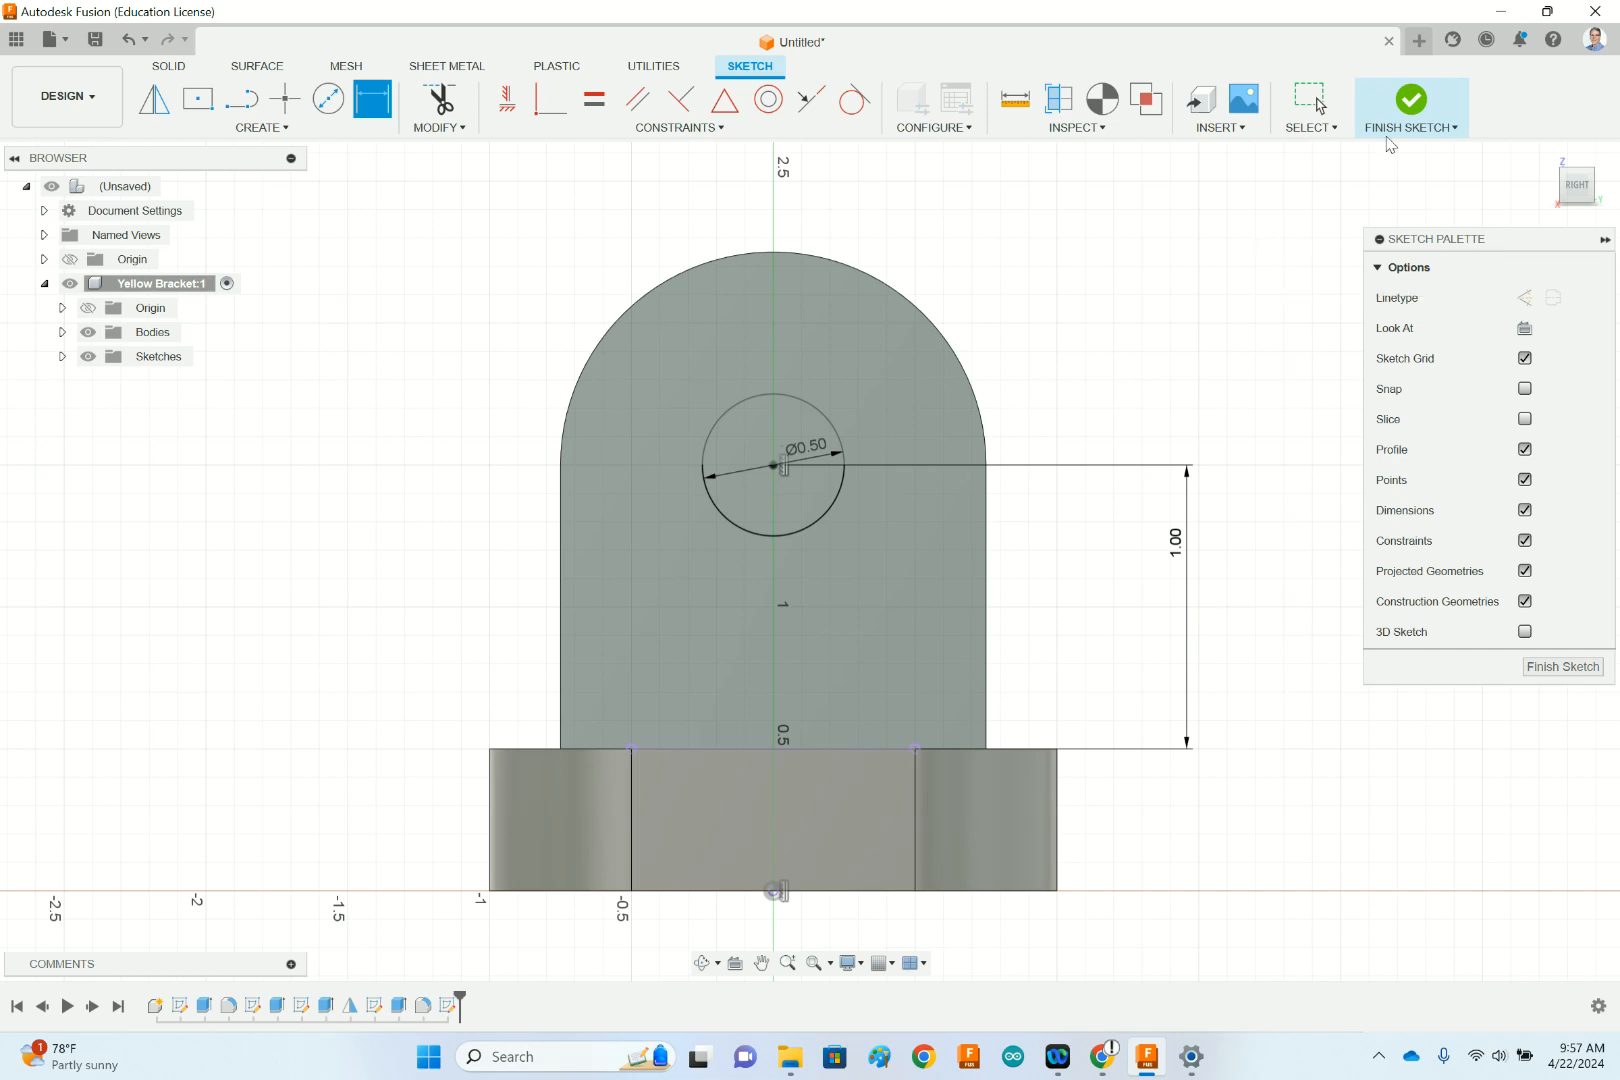
click(1411, 100)
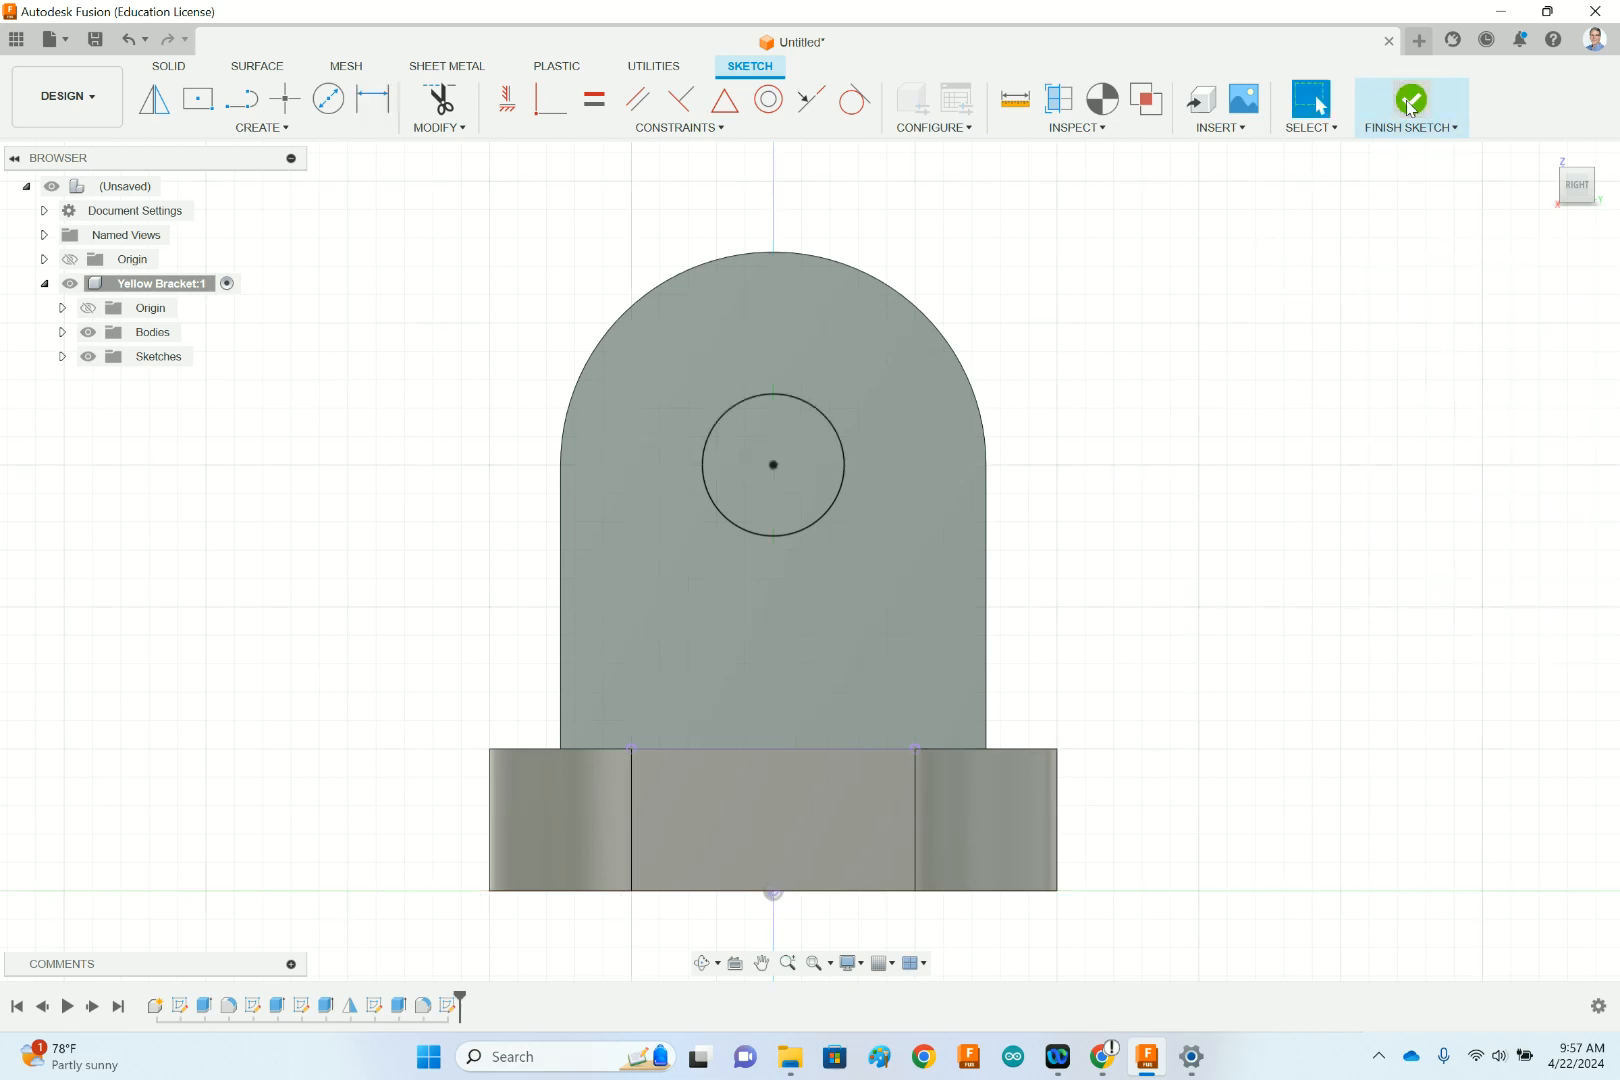
- Extrude the circle as a cut with the All extent, directed through the whole rounded block
click(198, 98)
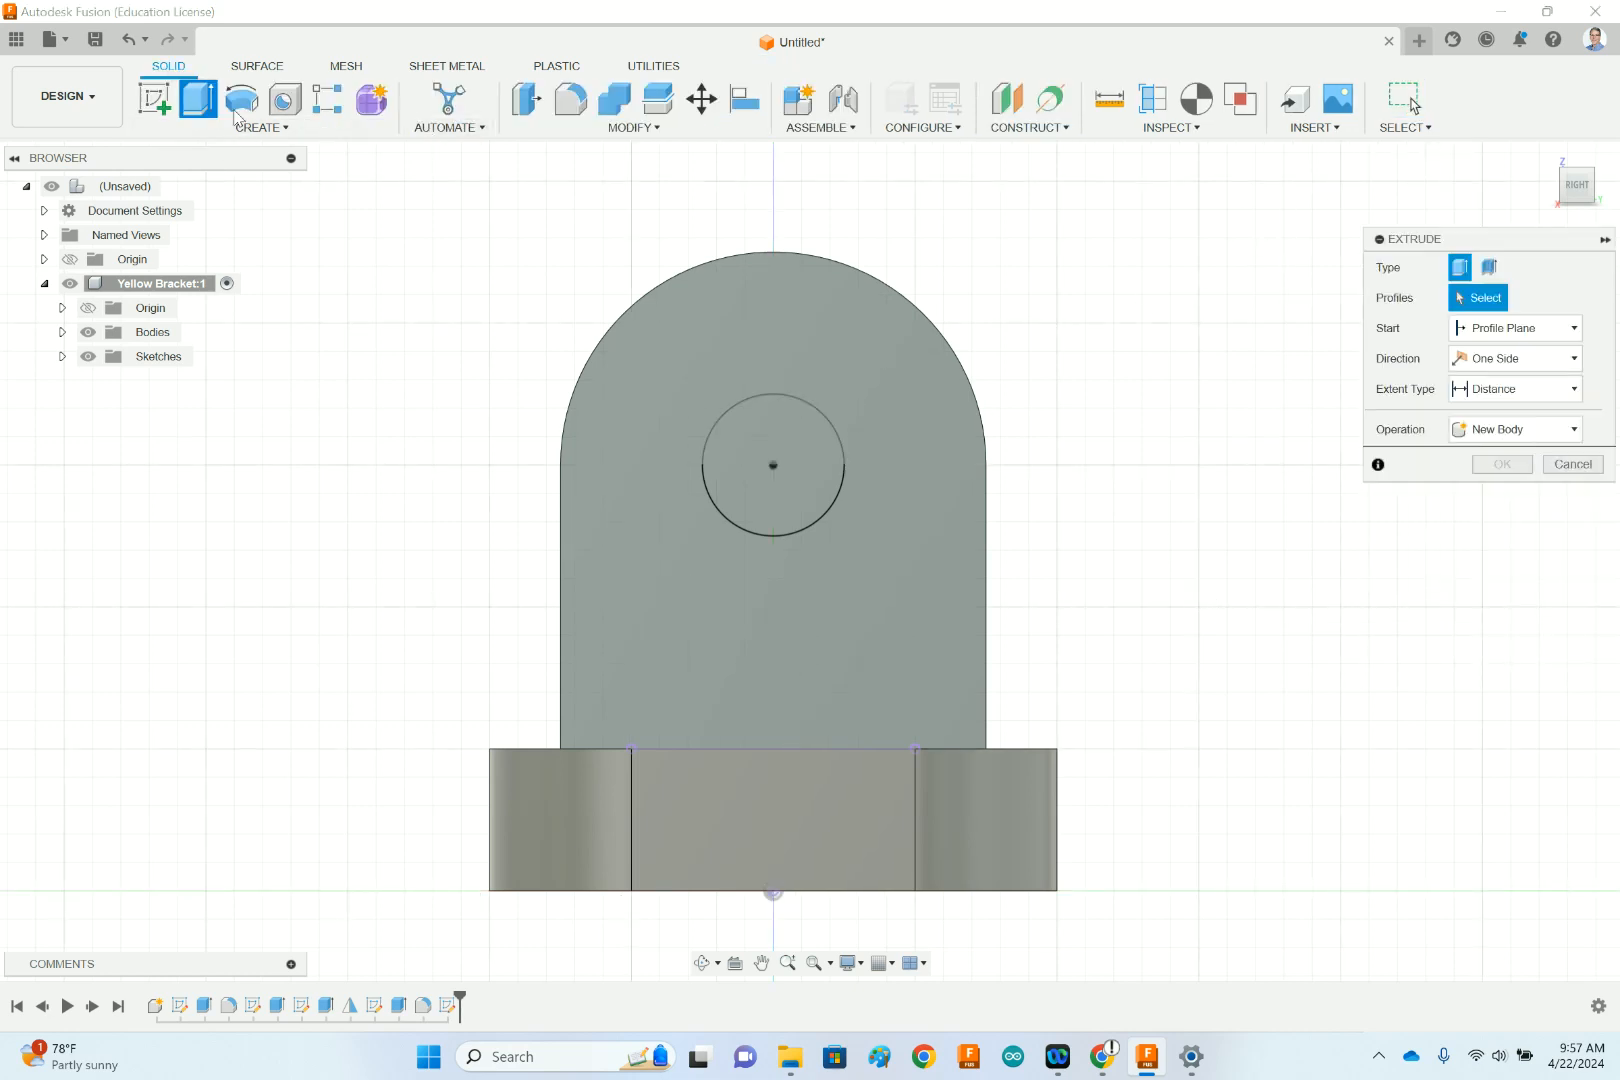
click(817, 438)
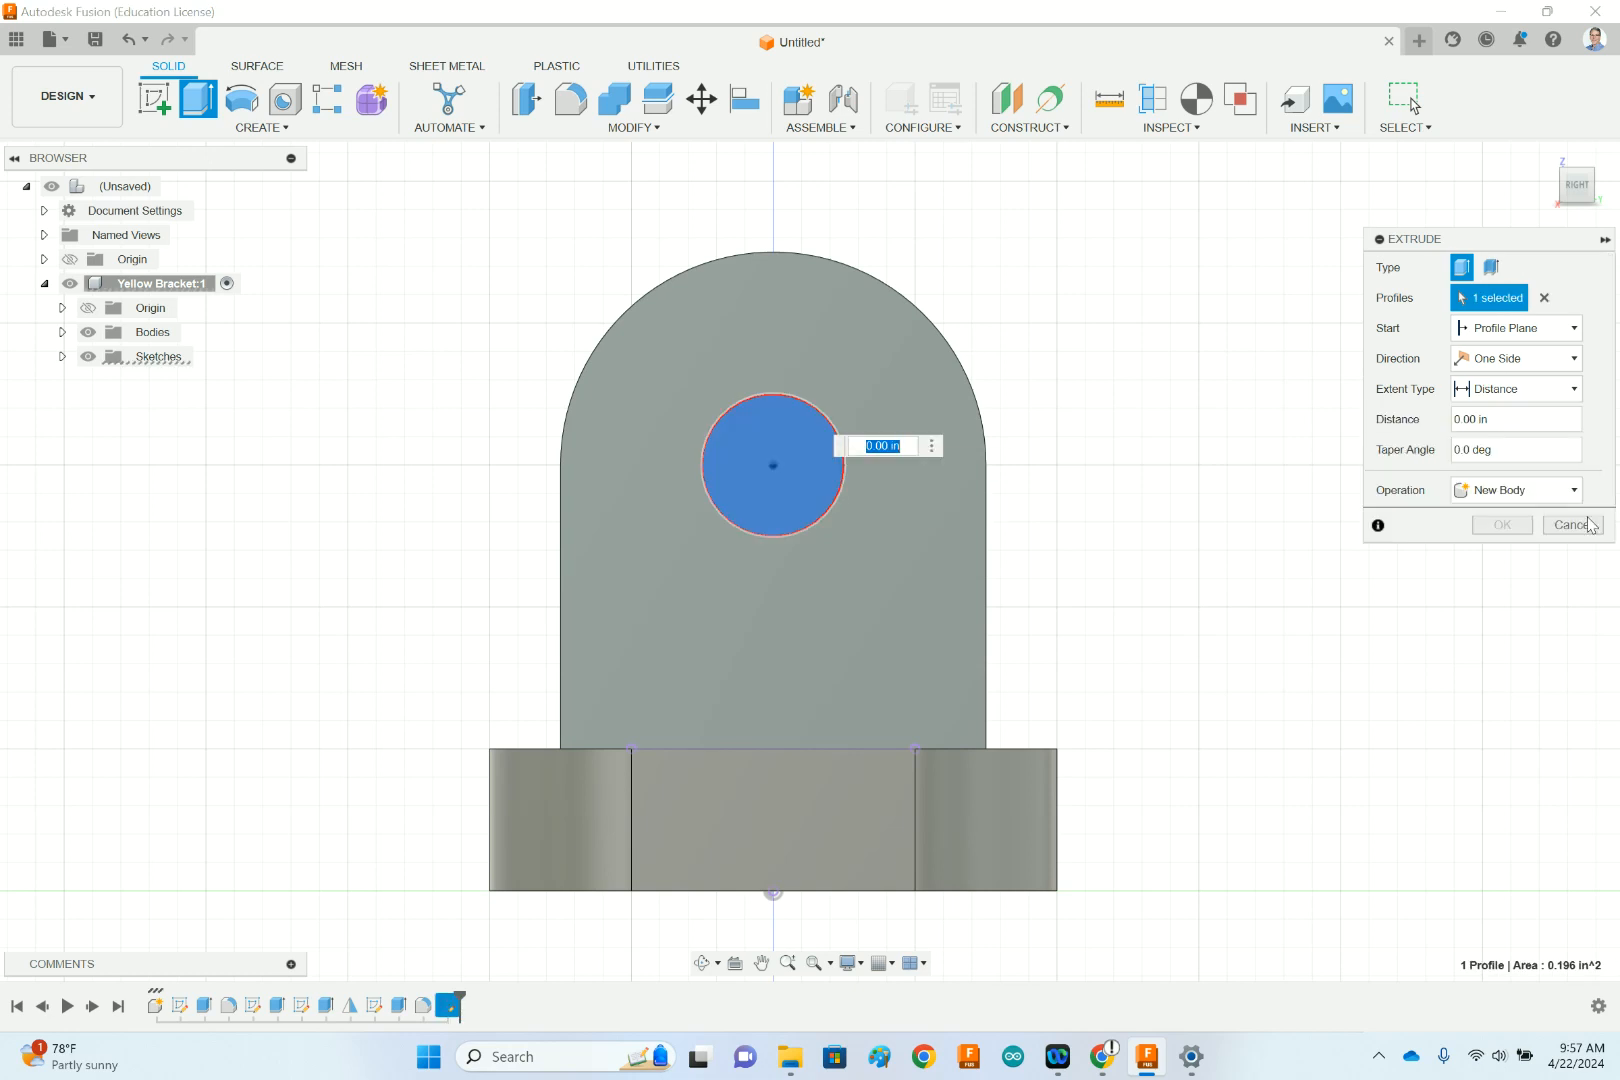
click(1550, 489)
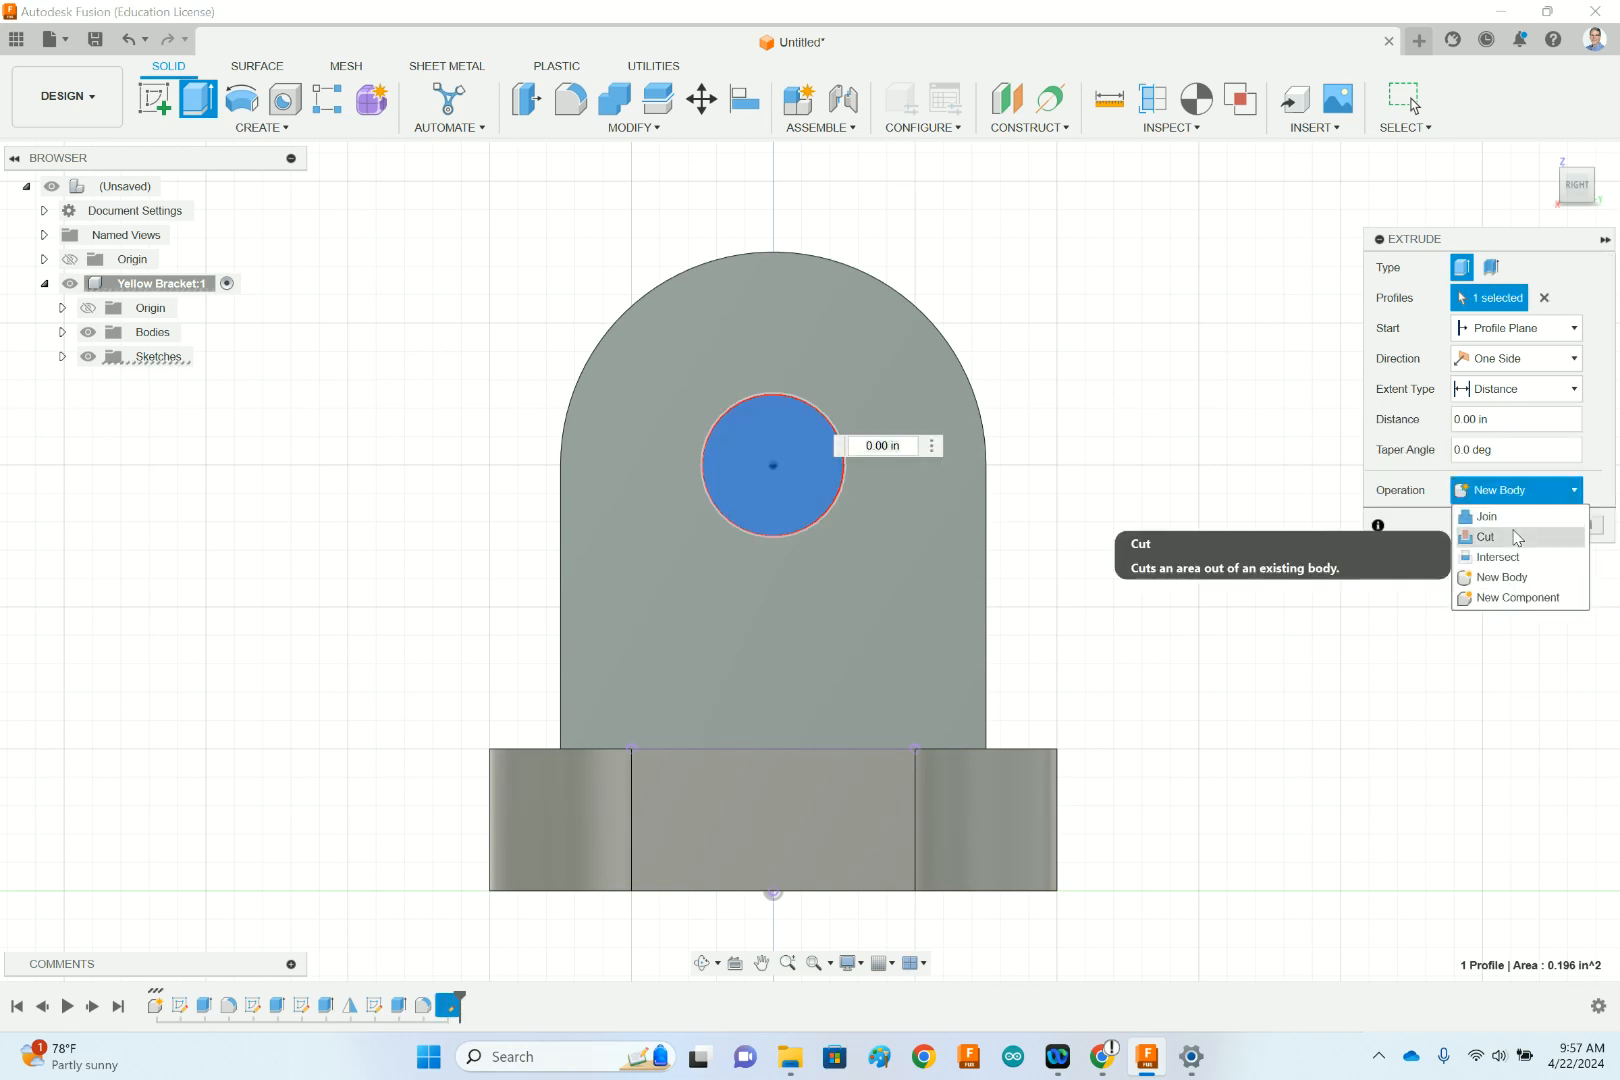
click(1515, 537)
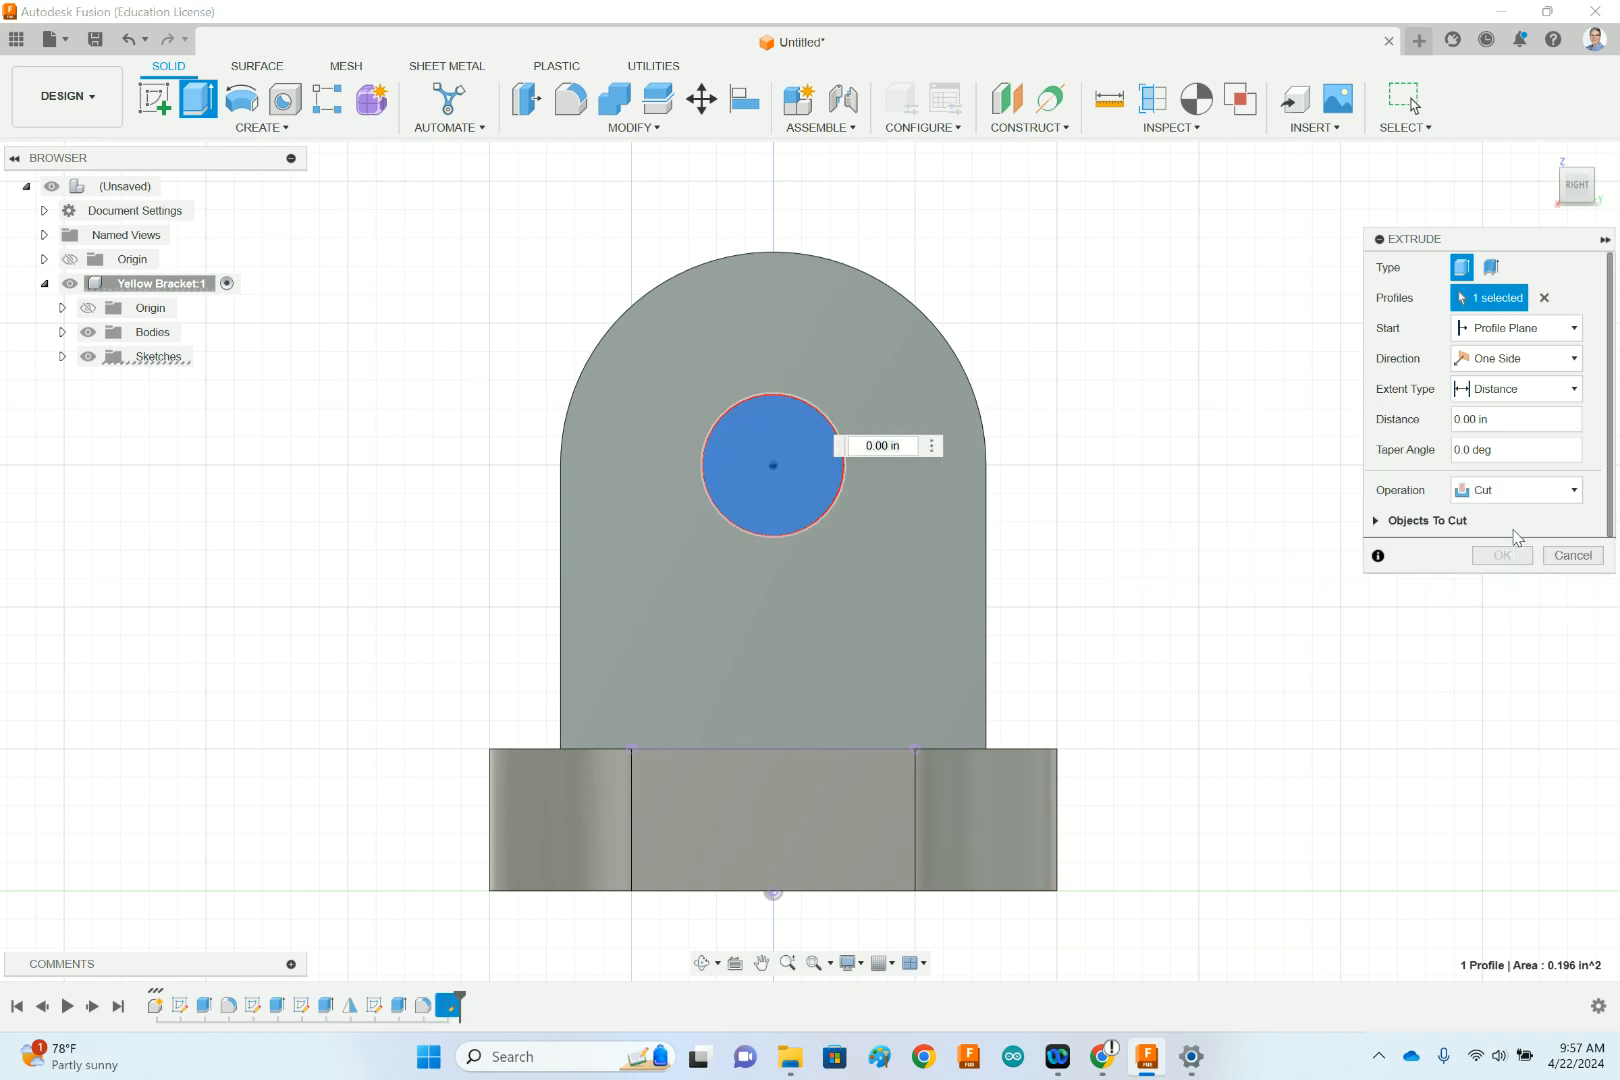
click(1502, 393)
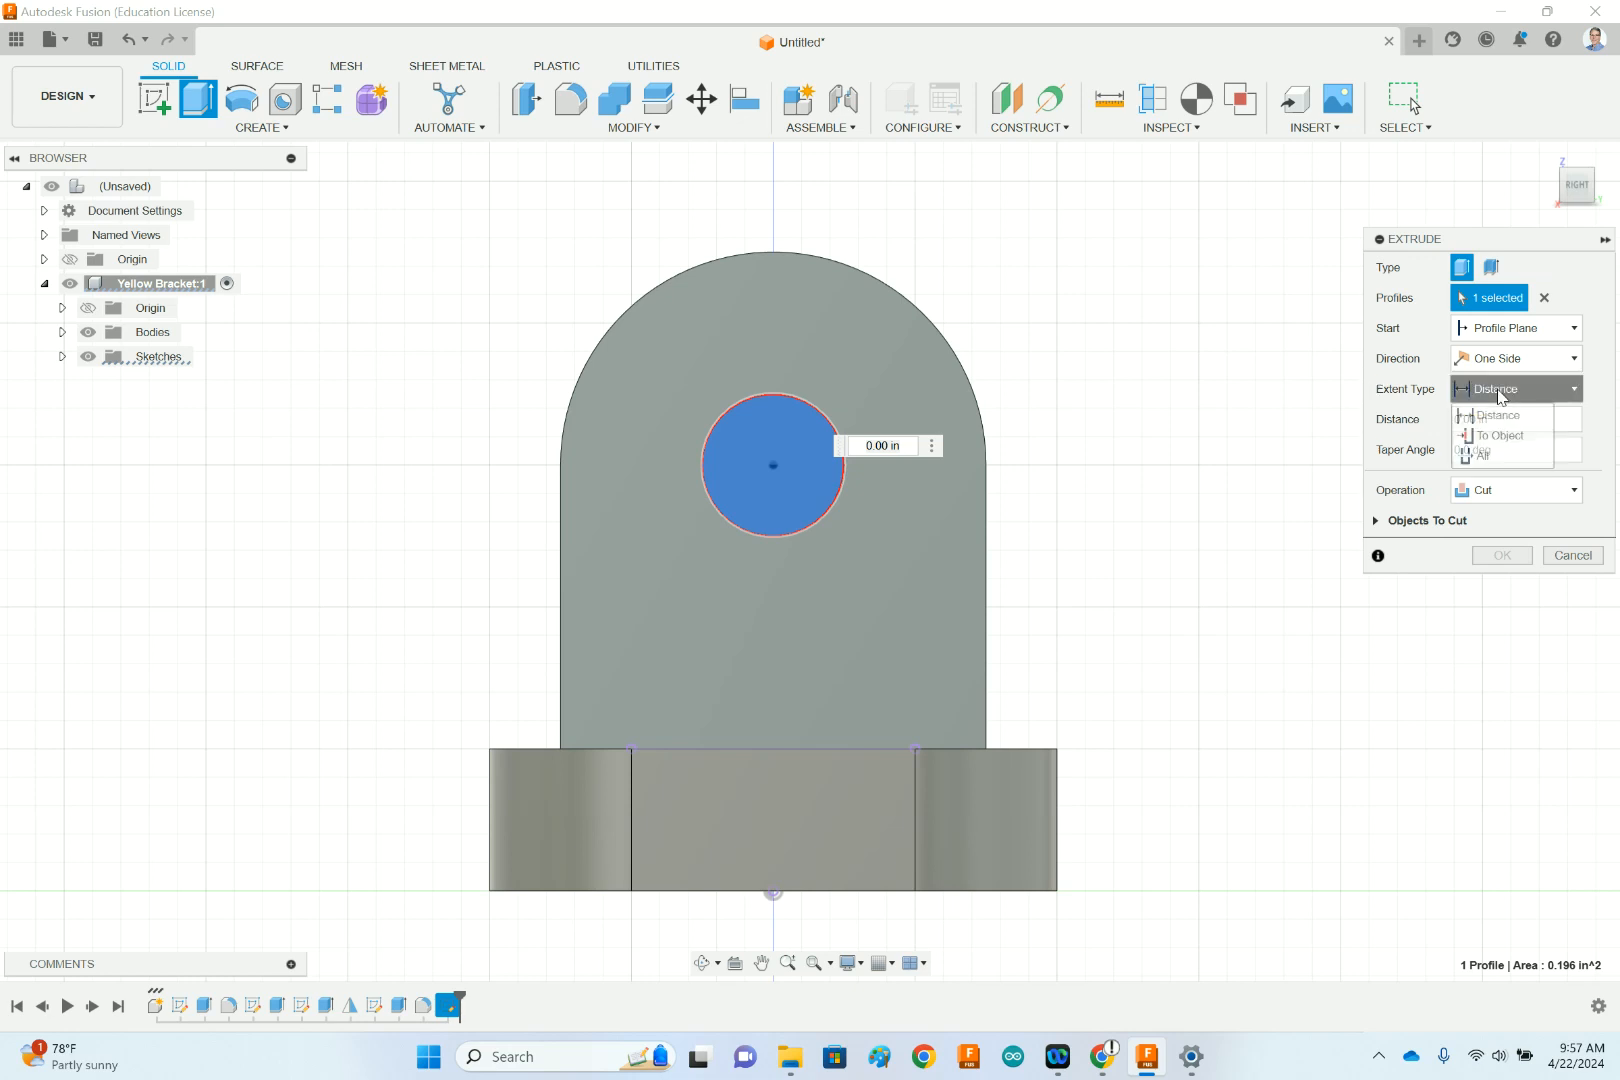
click(1503, 456)
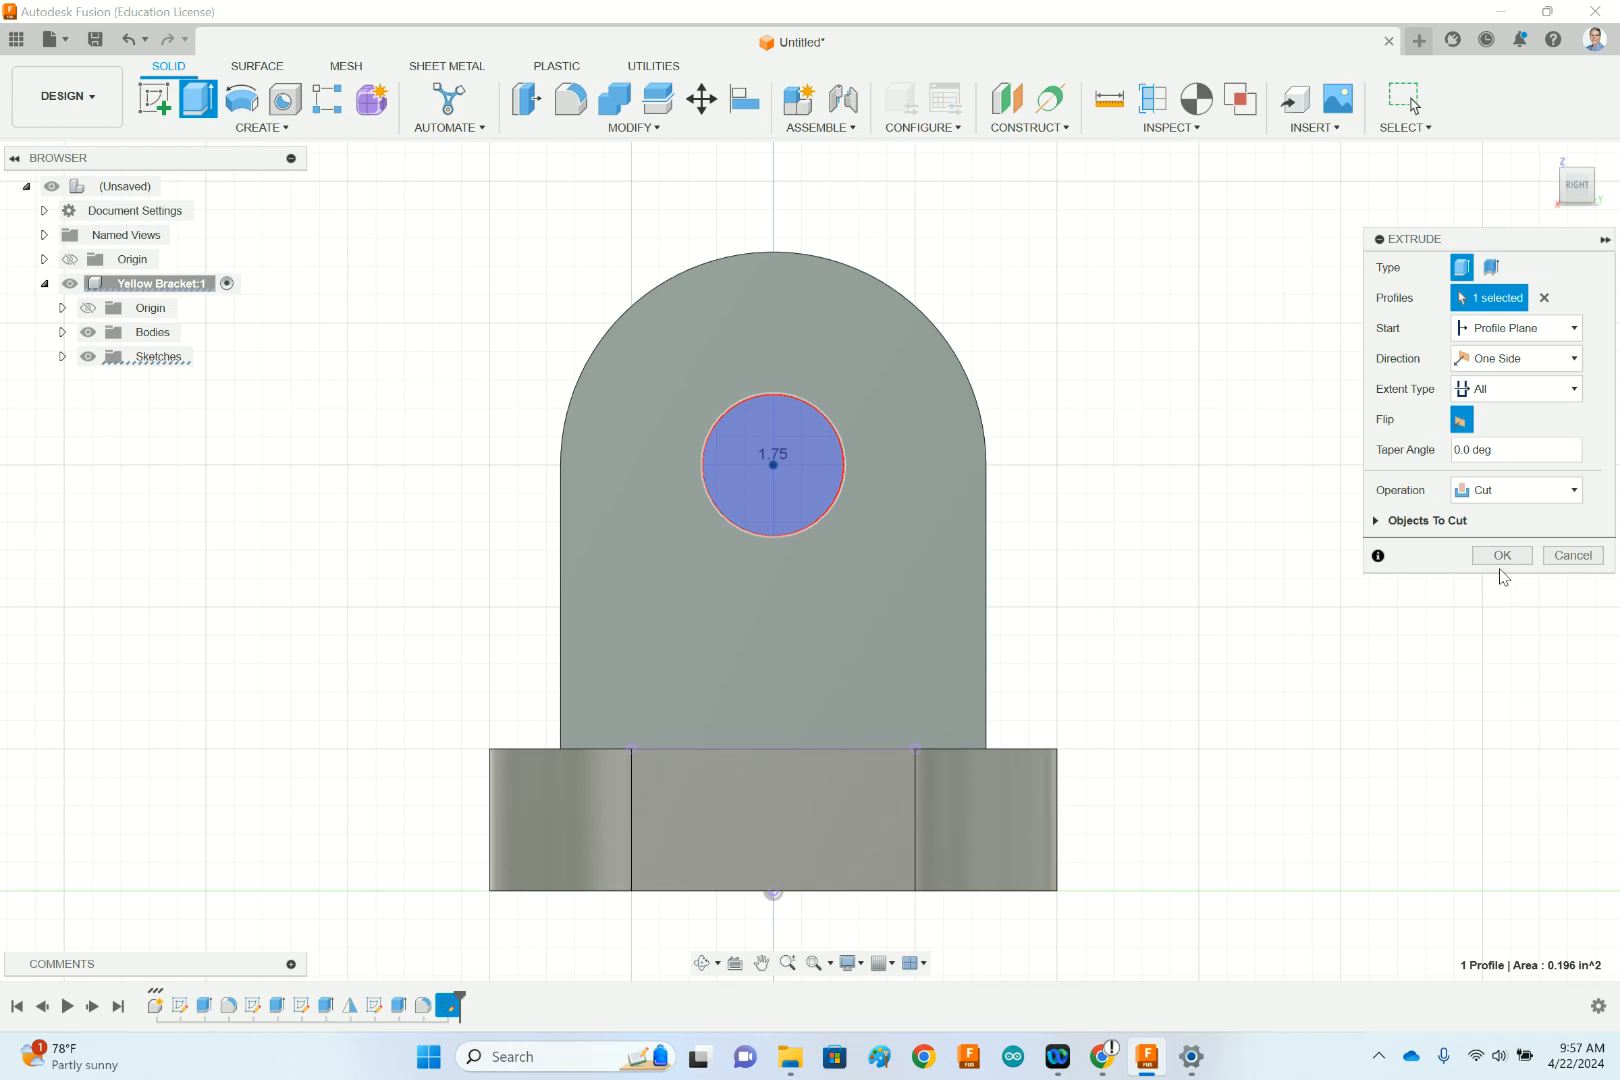
click(1553, 150)
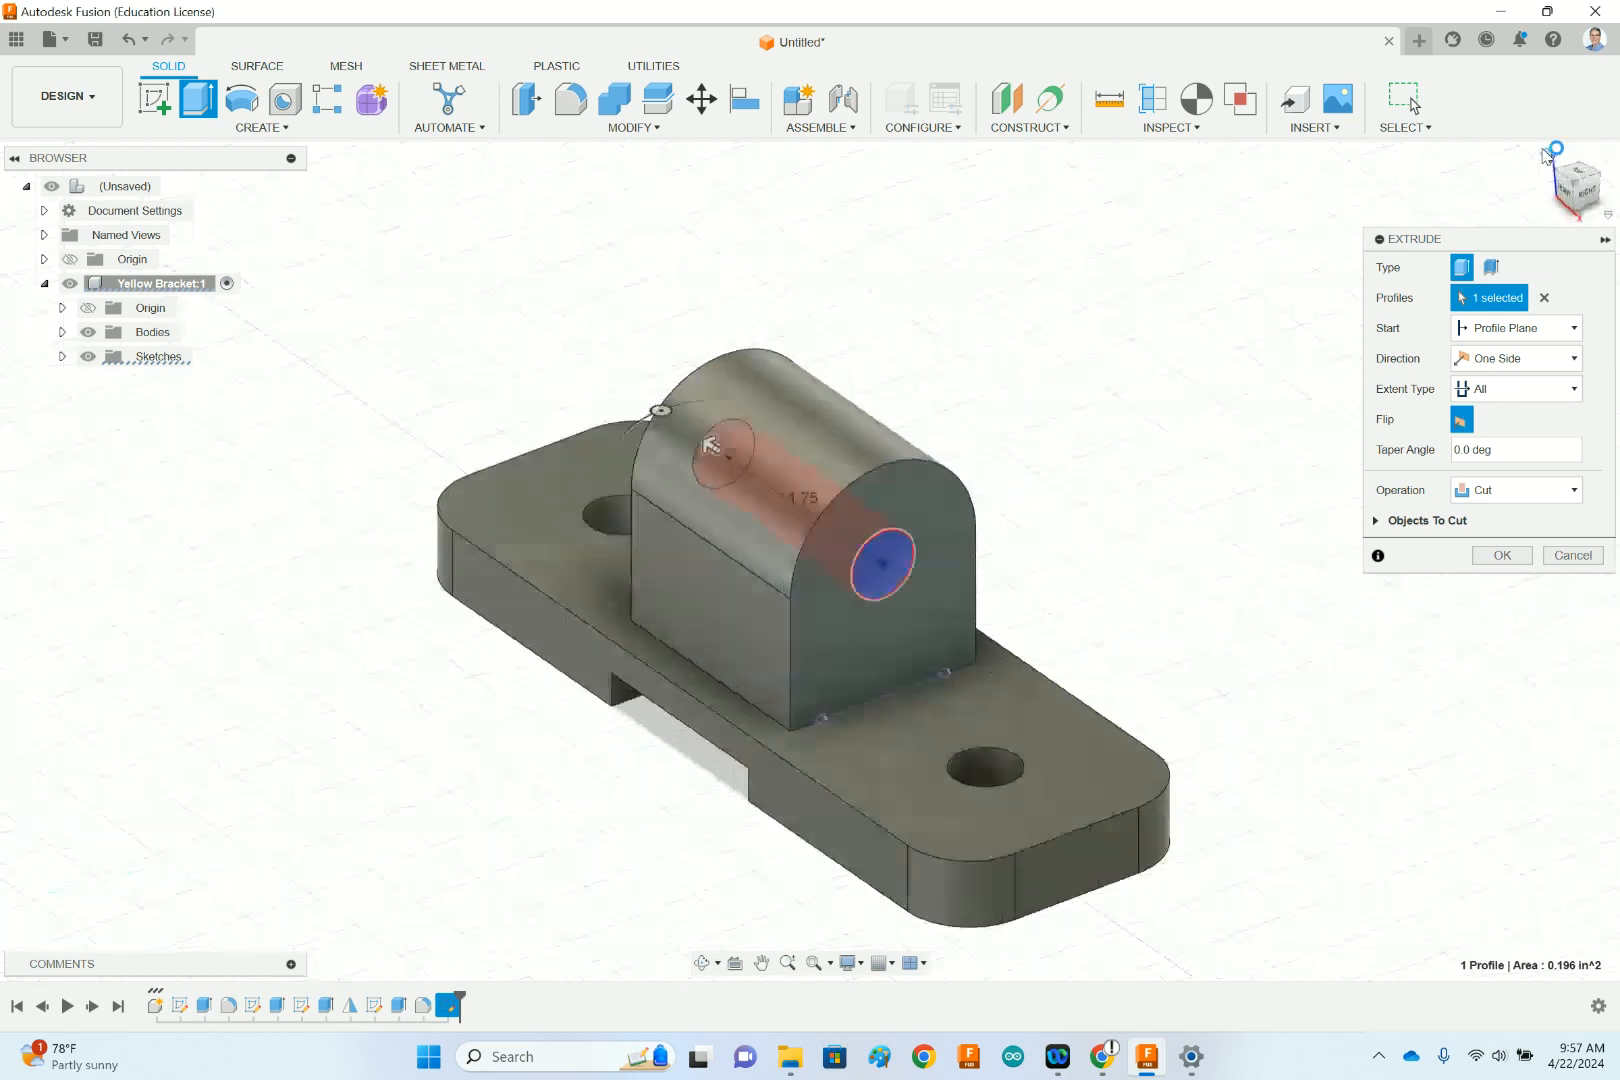
click(1460, 420)
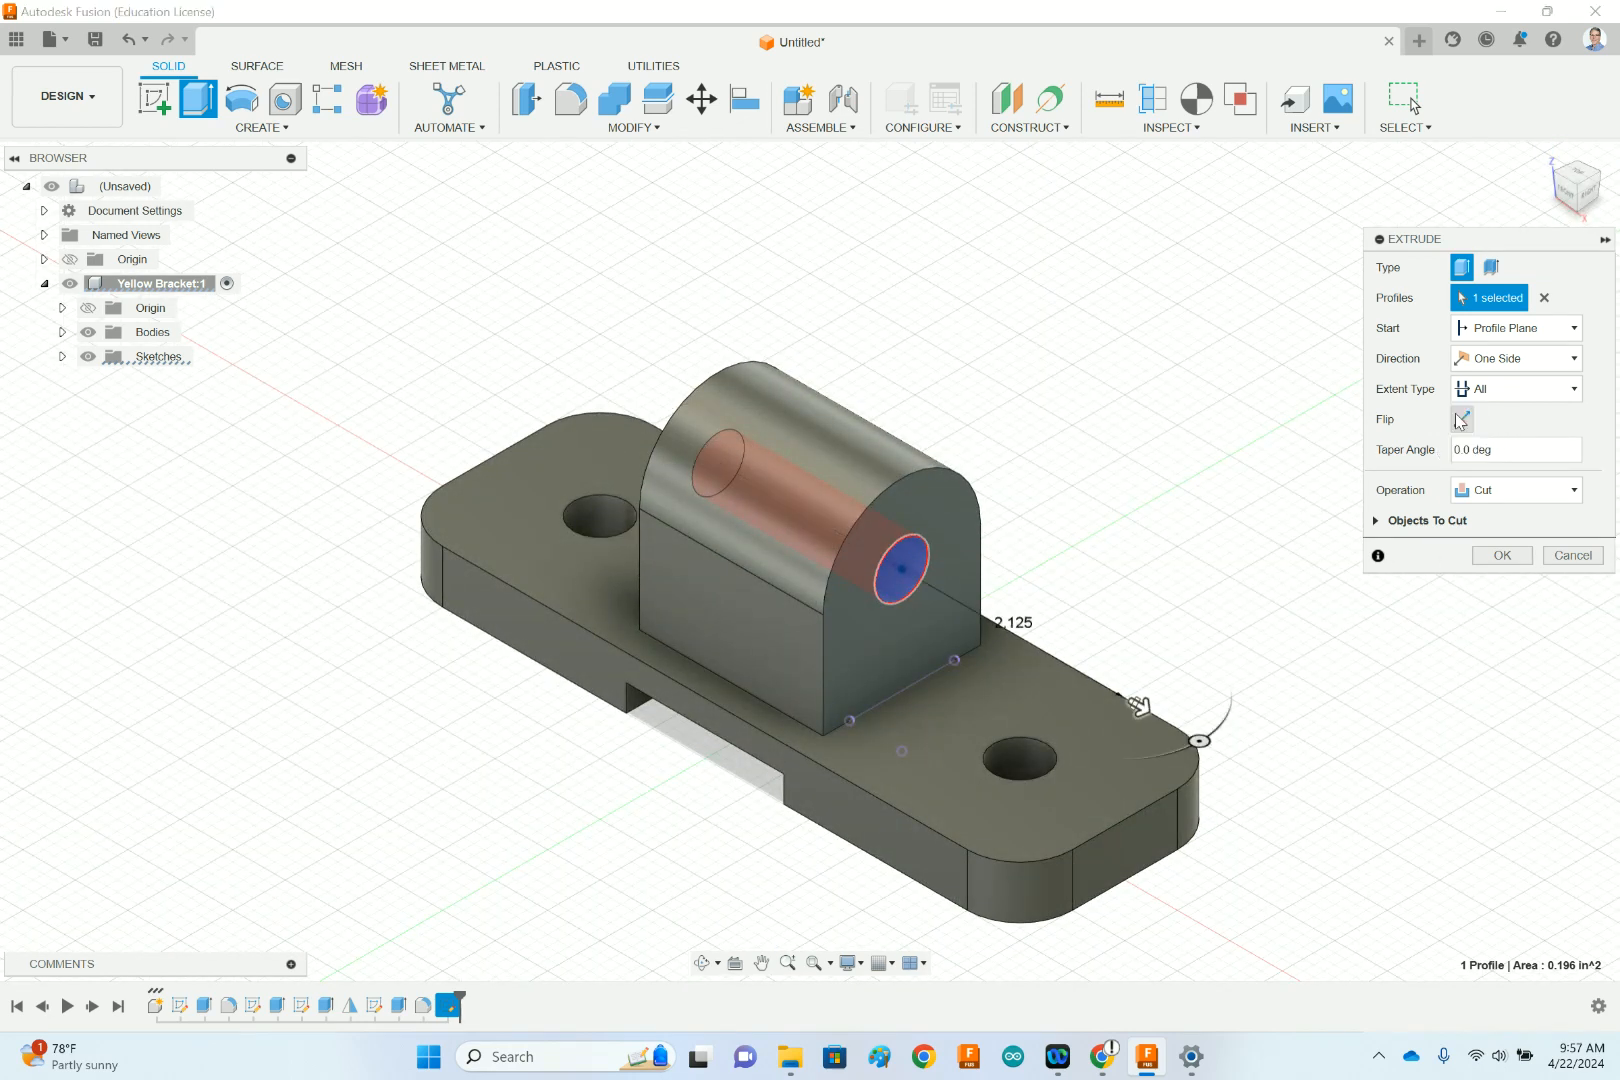
click(1460, 420)
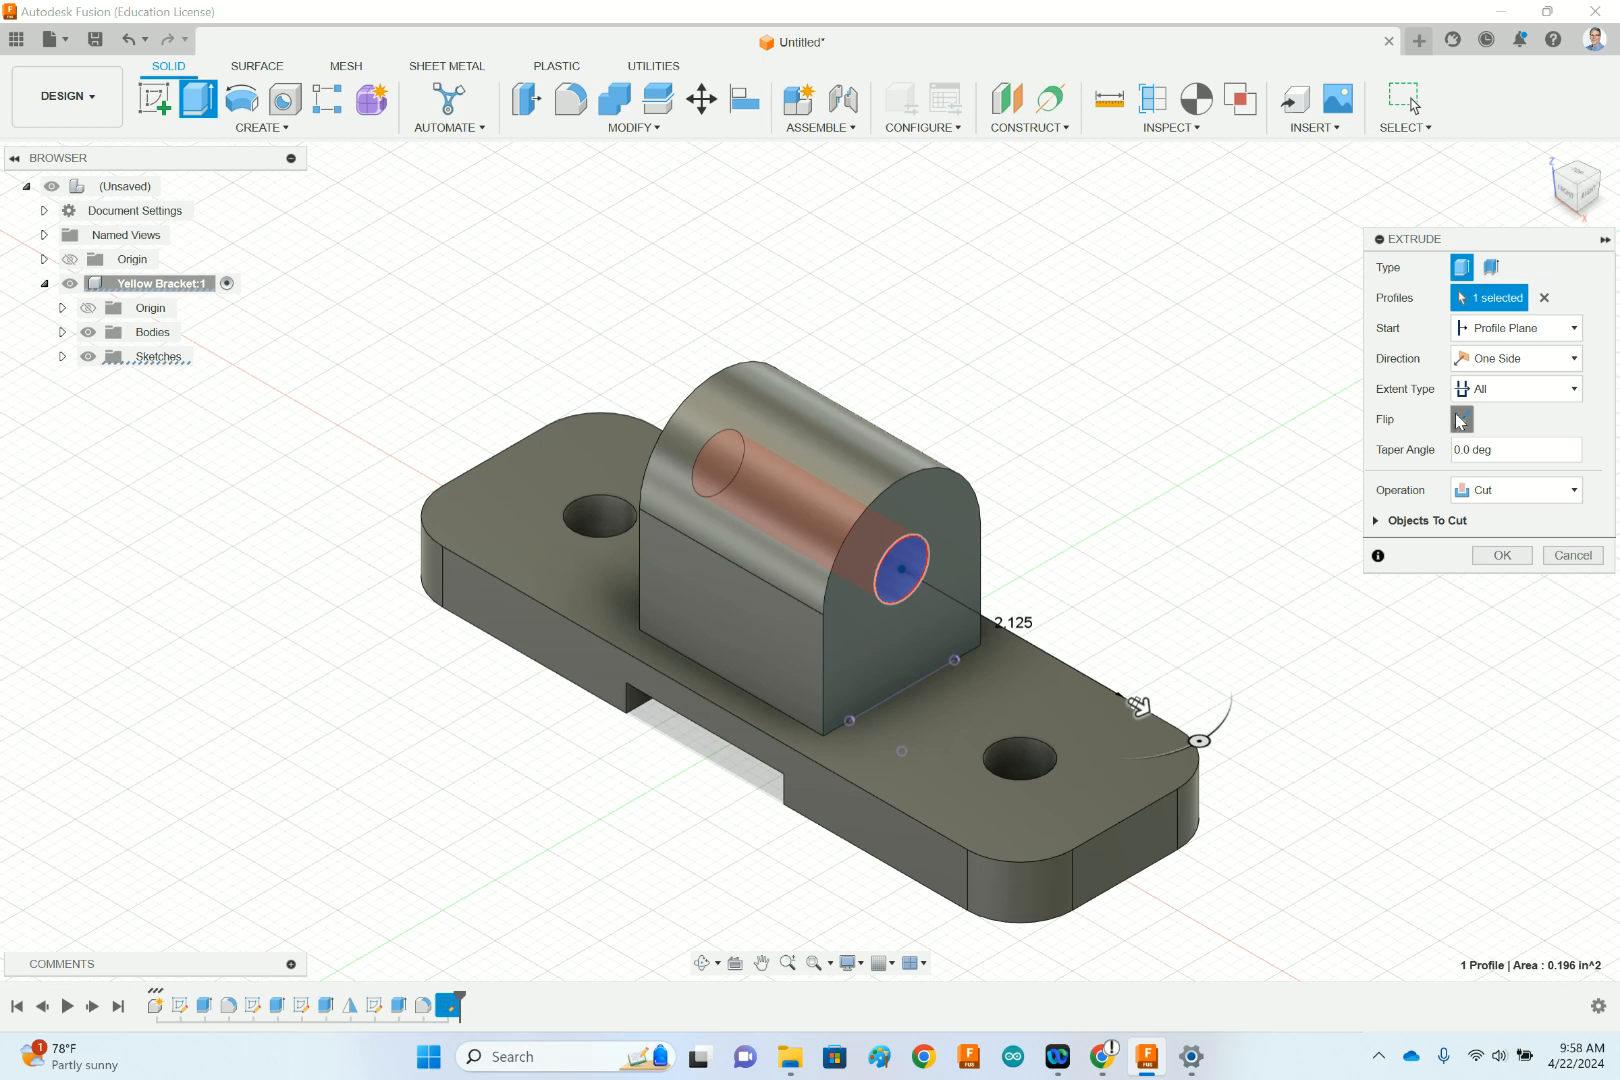
click(1509, 555)
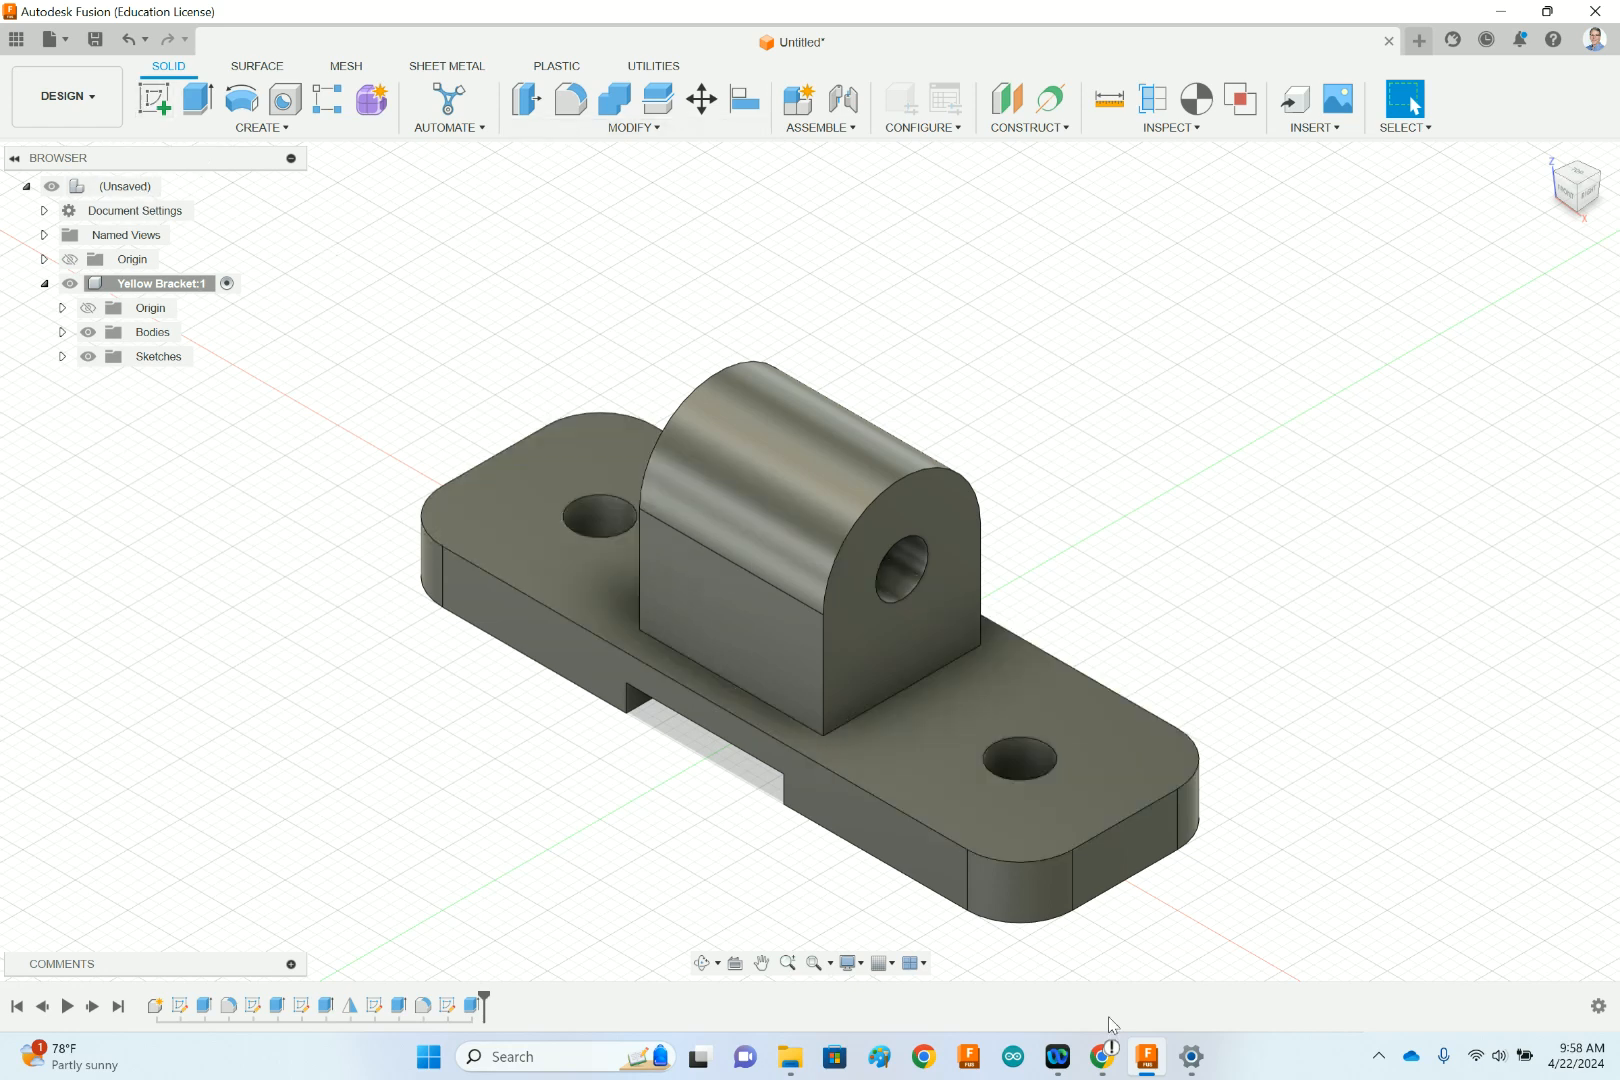
- Check the PDF drawing for the gap between the two uprights and start a sketch on the plate's top face
click(1103, 1056)
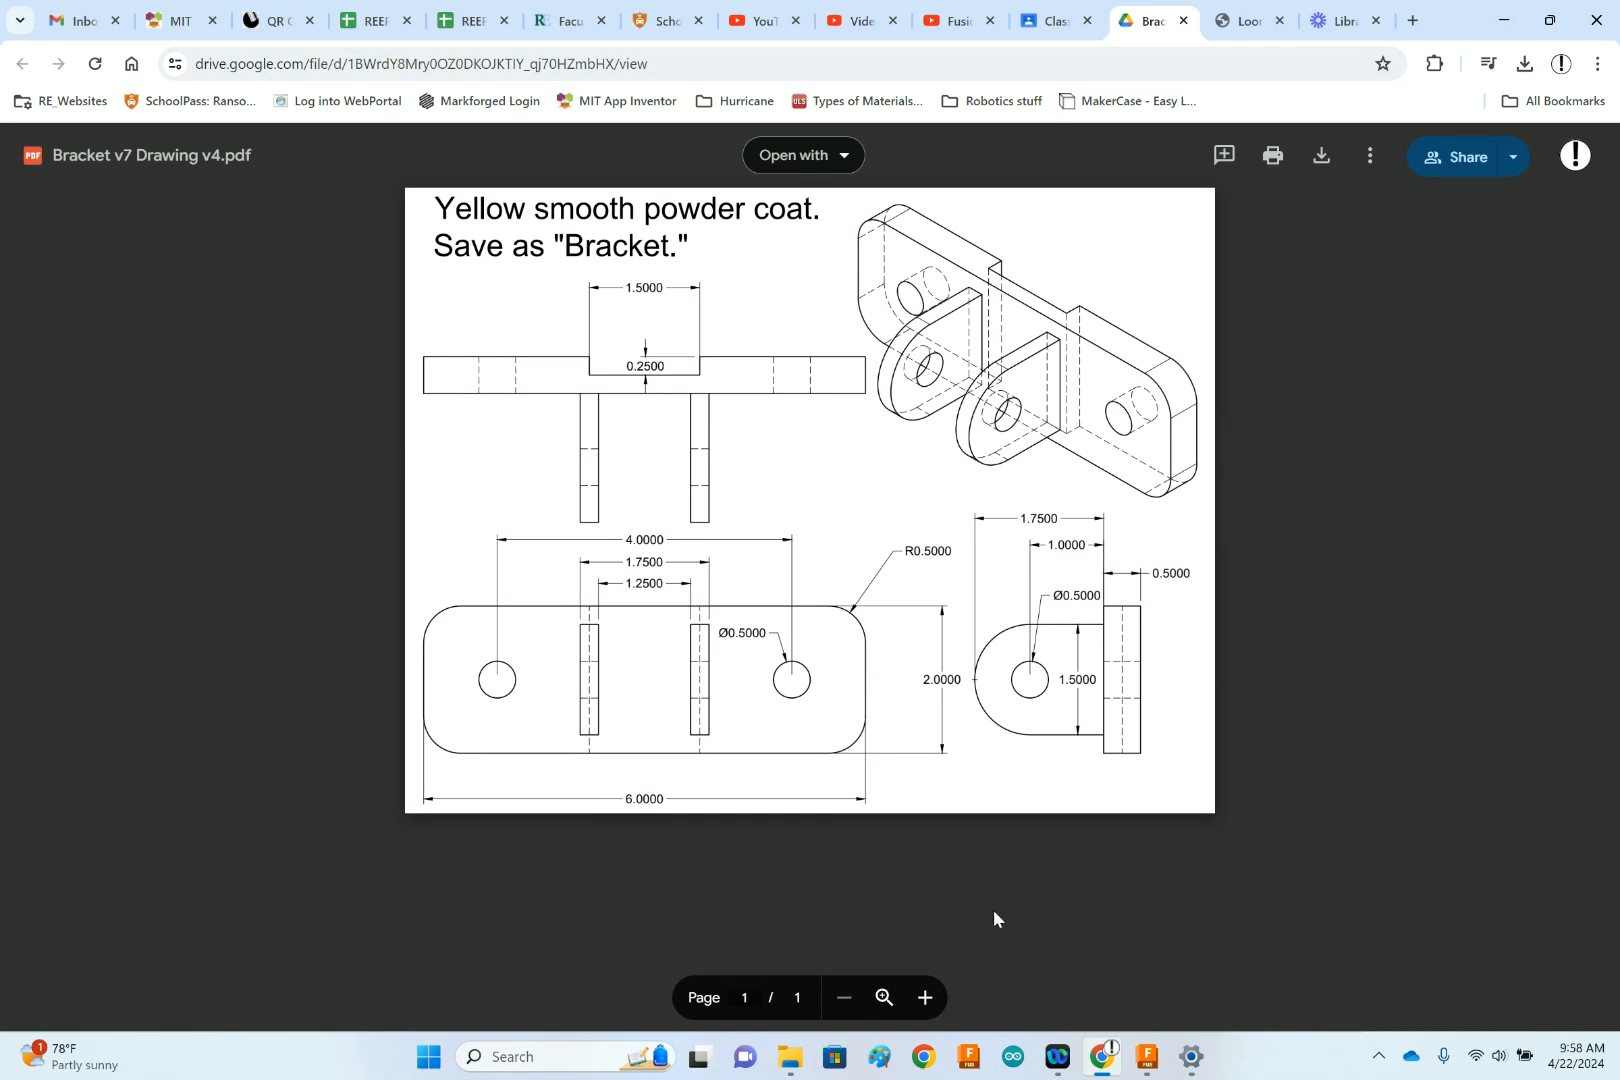
mouse_move(1103, 1056)
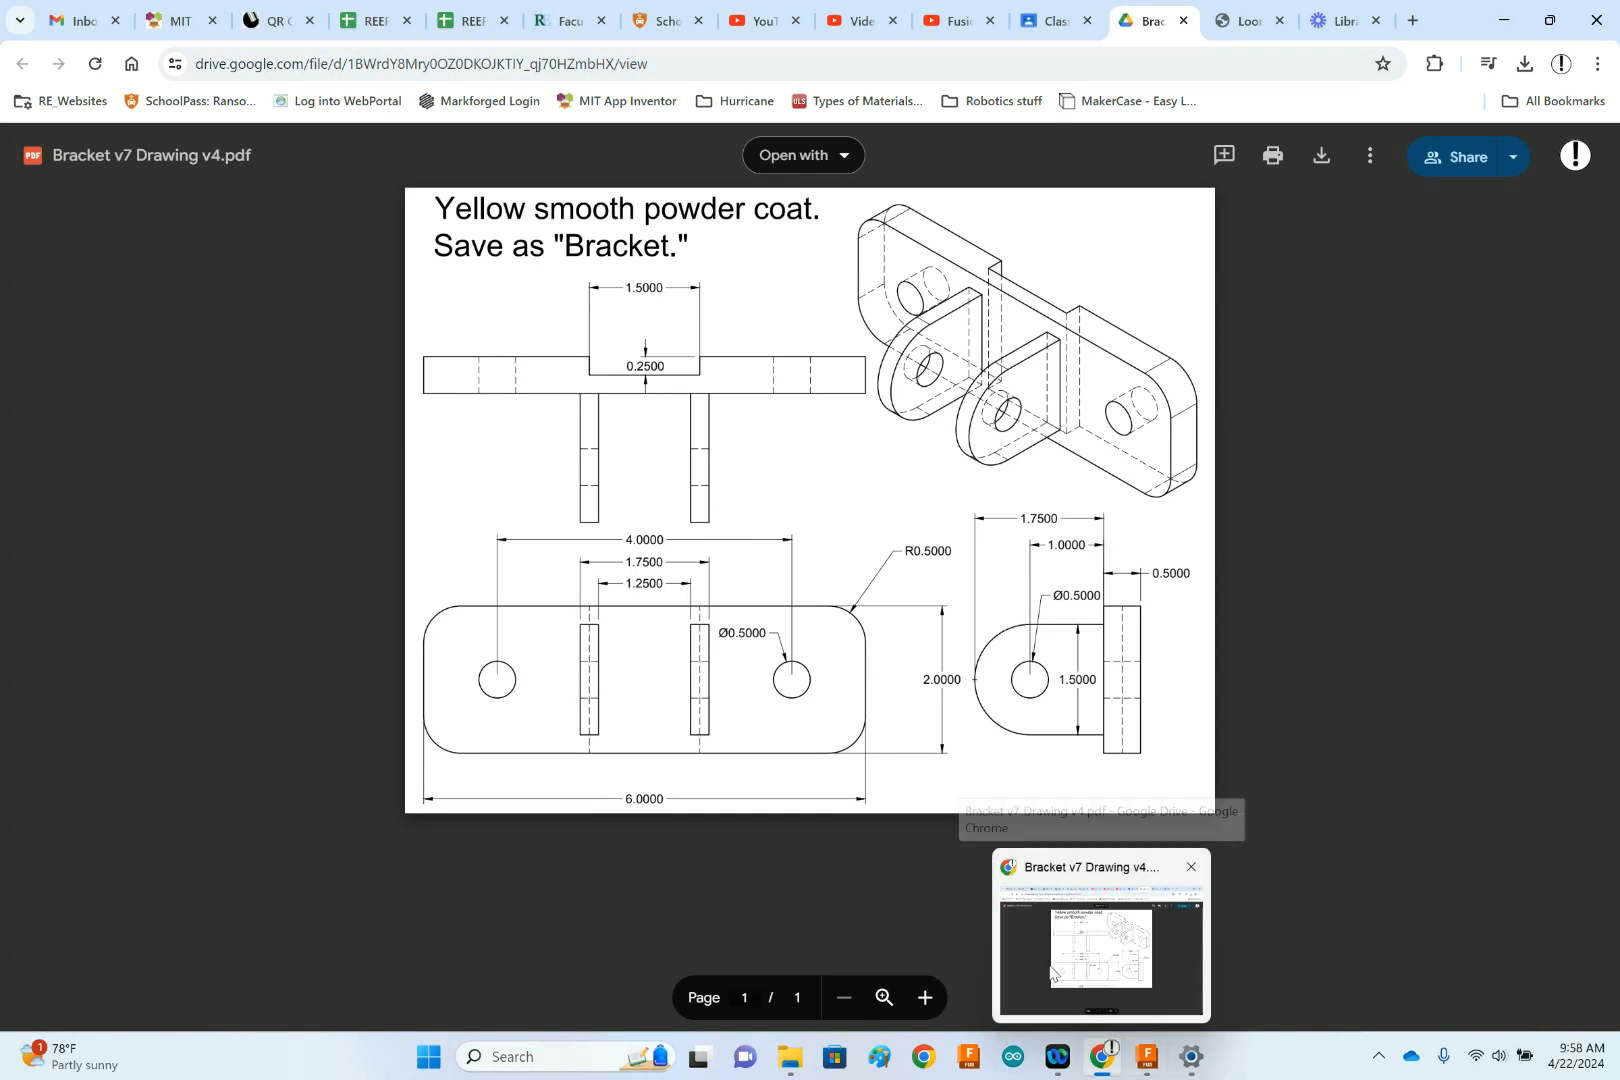
key(alt+Tab)
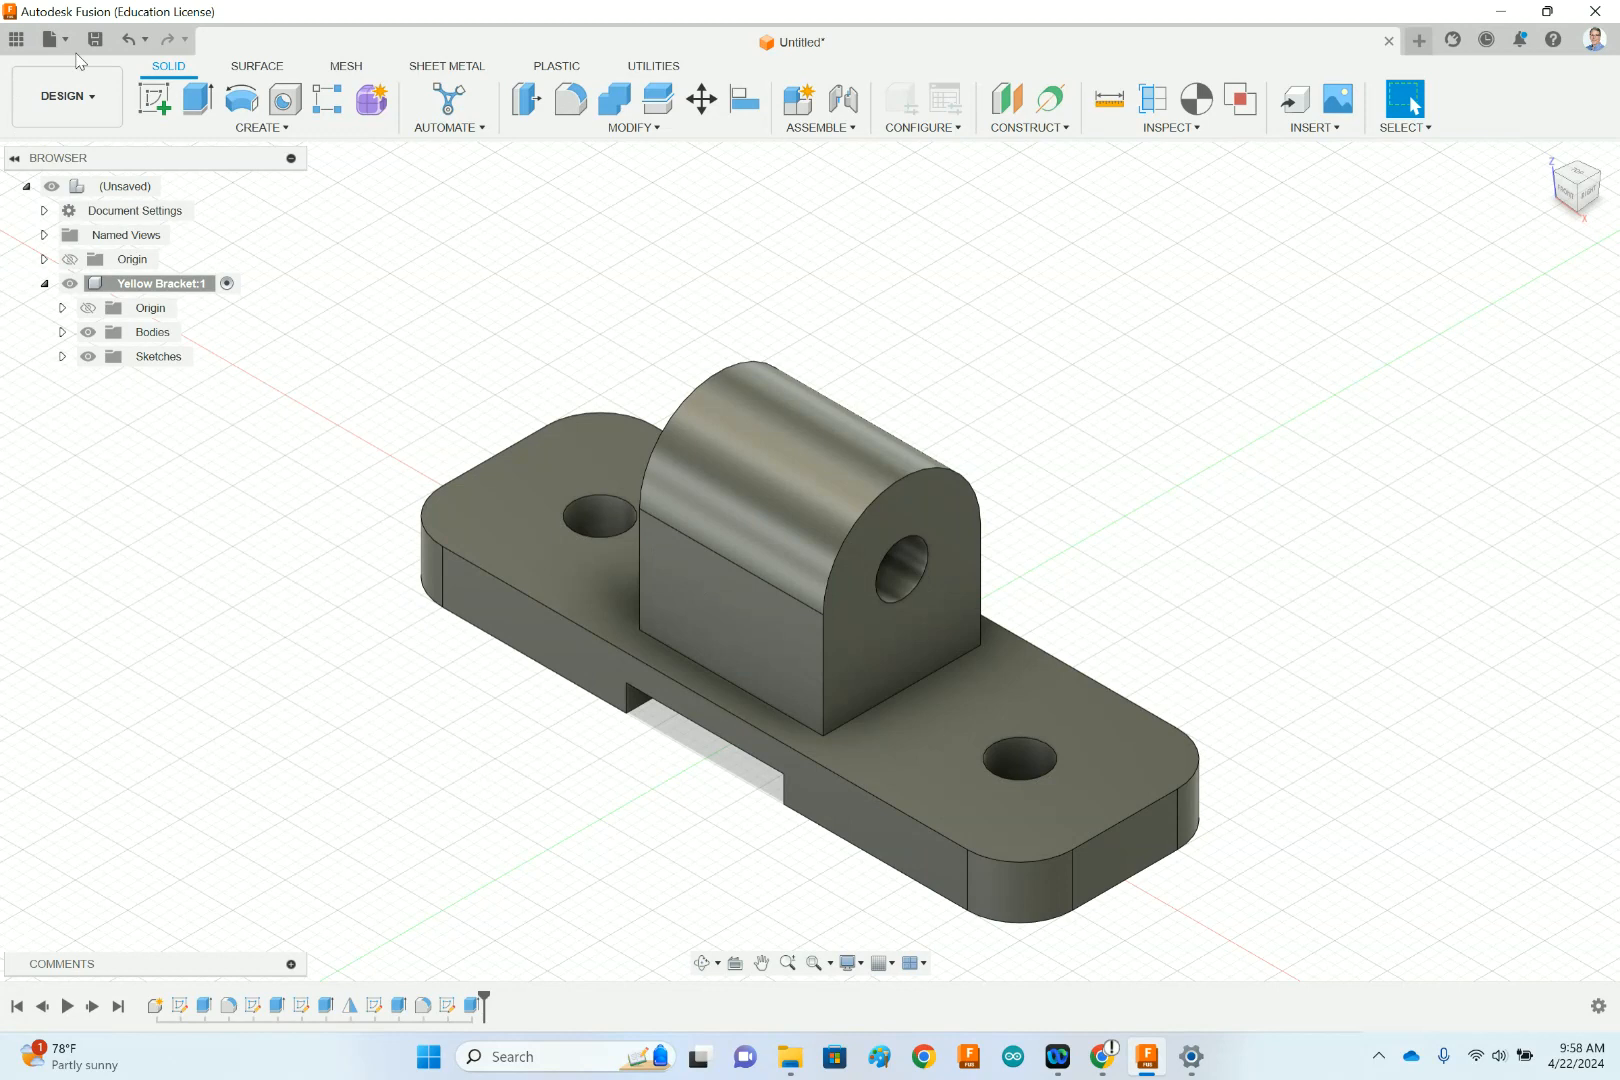
click(154, 98)
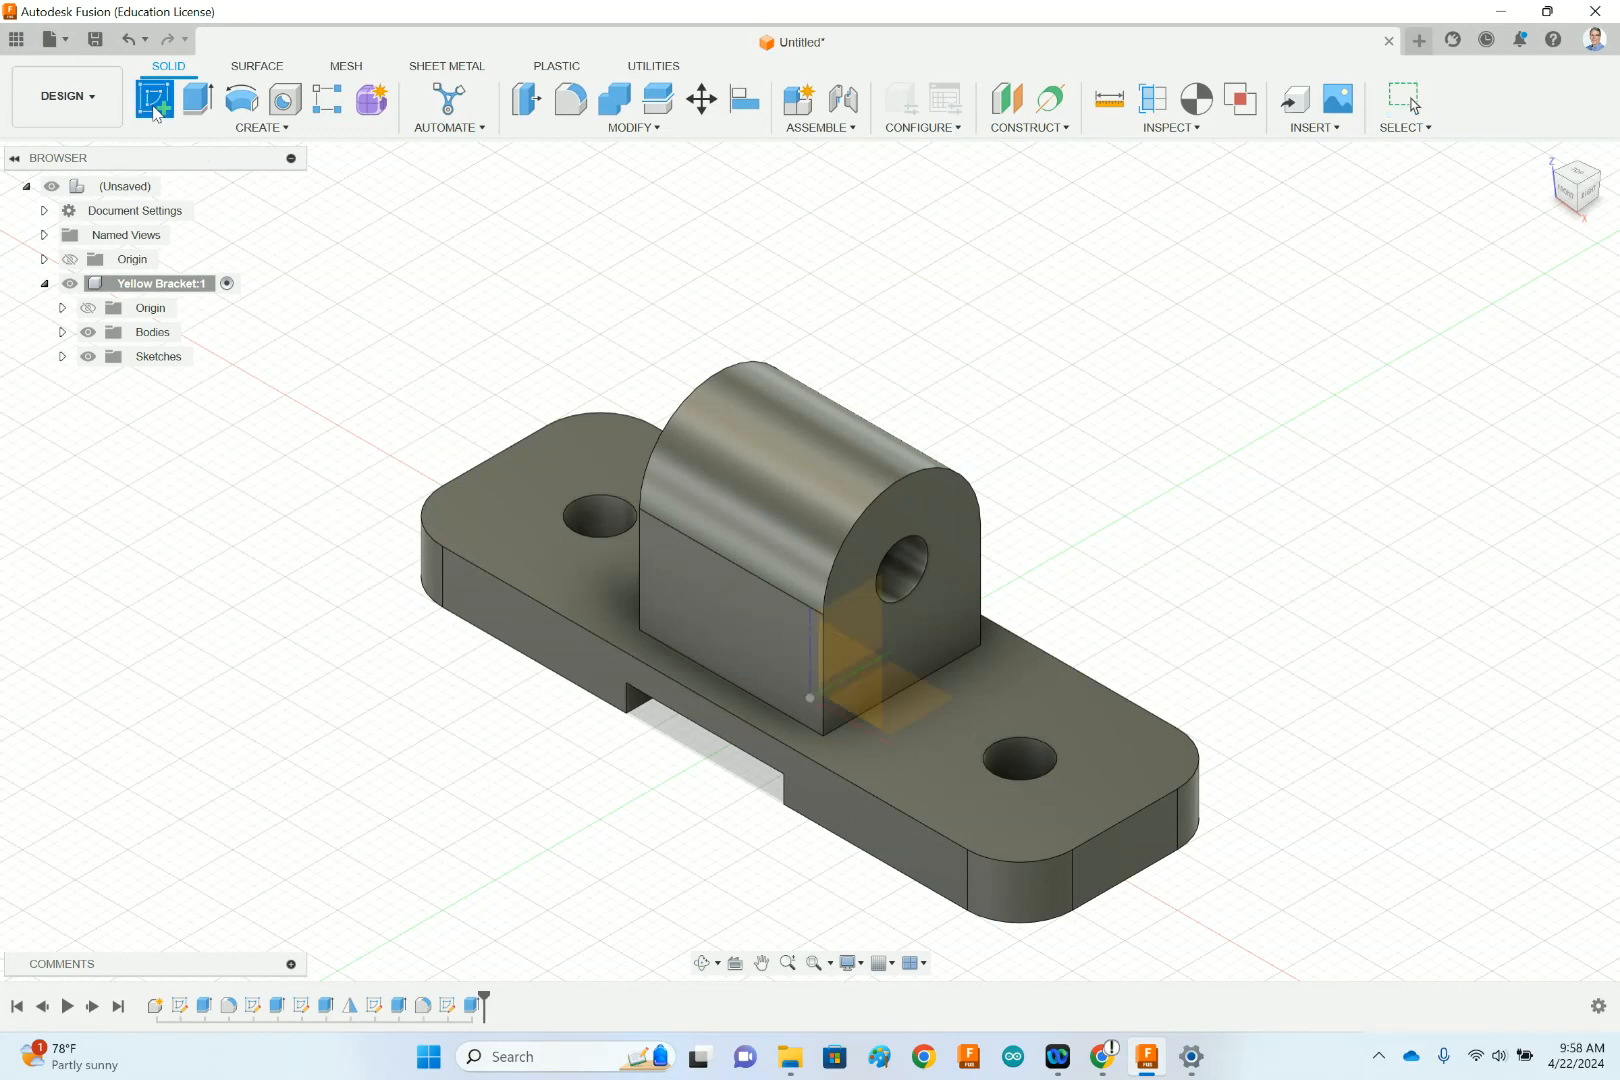
click(556, 580)
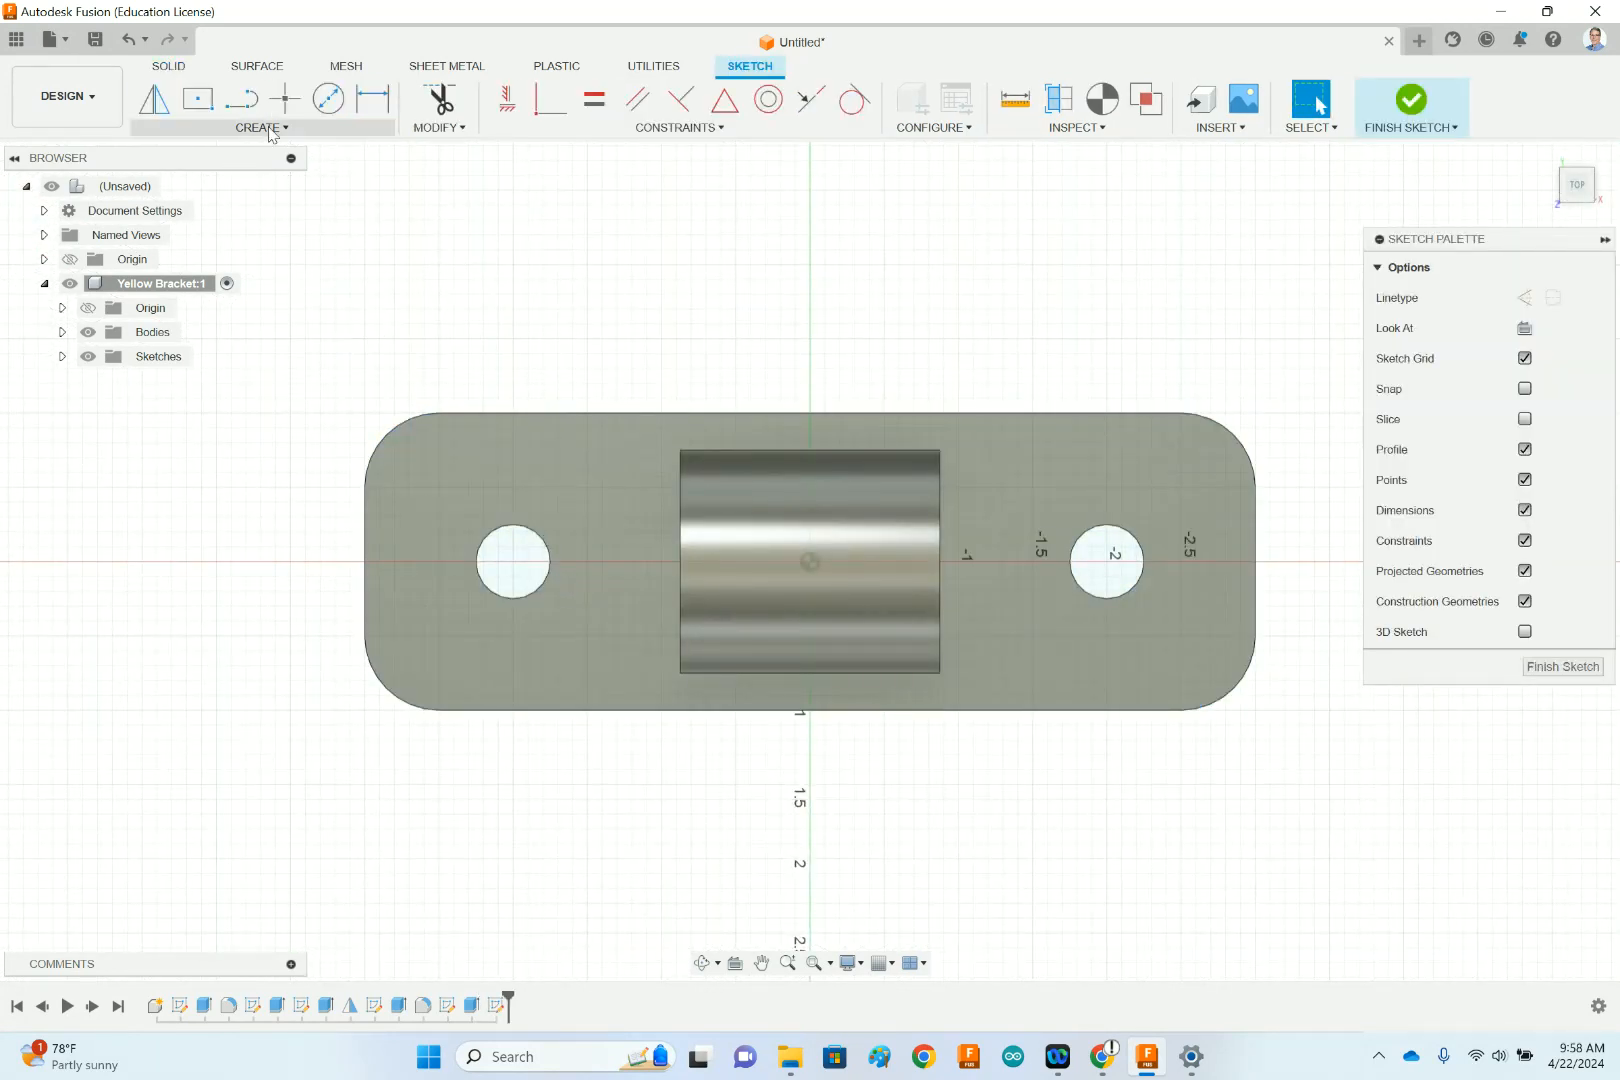
- Sketch a center rectangle from the origin, 1.5 in deep to the block's long edge and narrower than the block
click(280, 128)
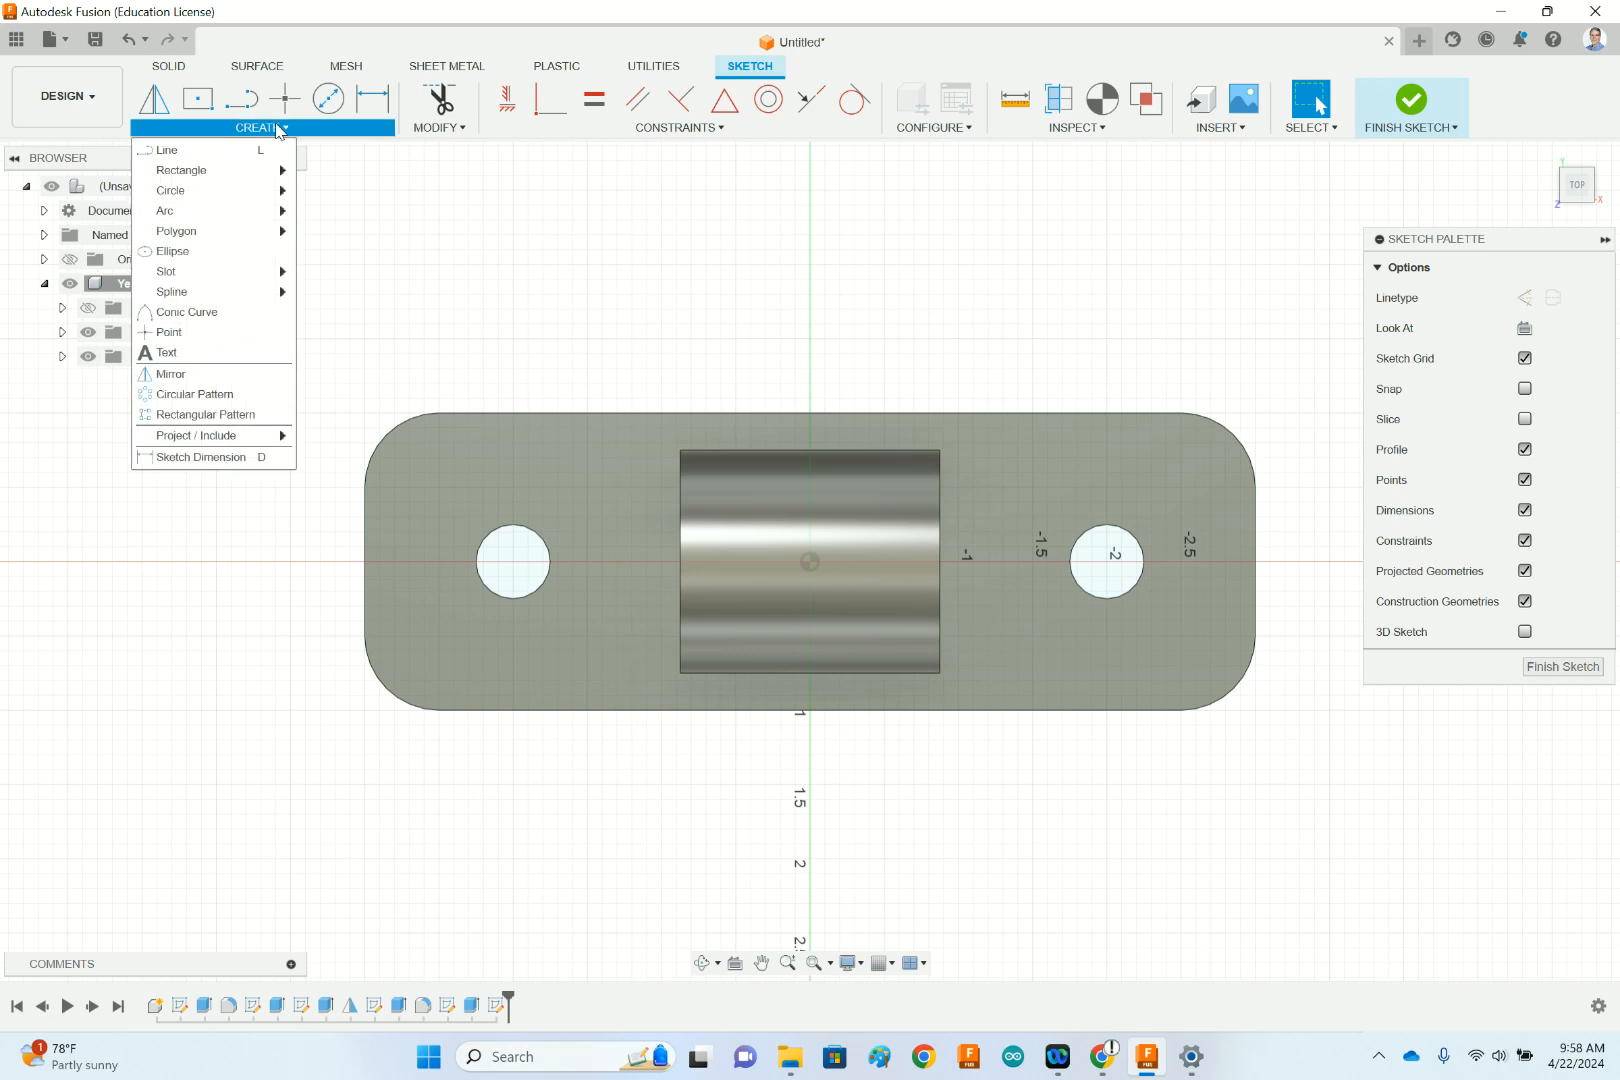
mouse_move(278, 172)
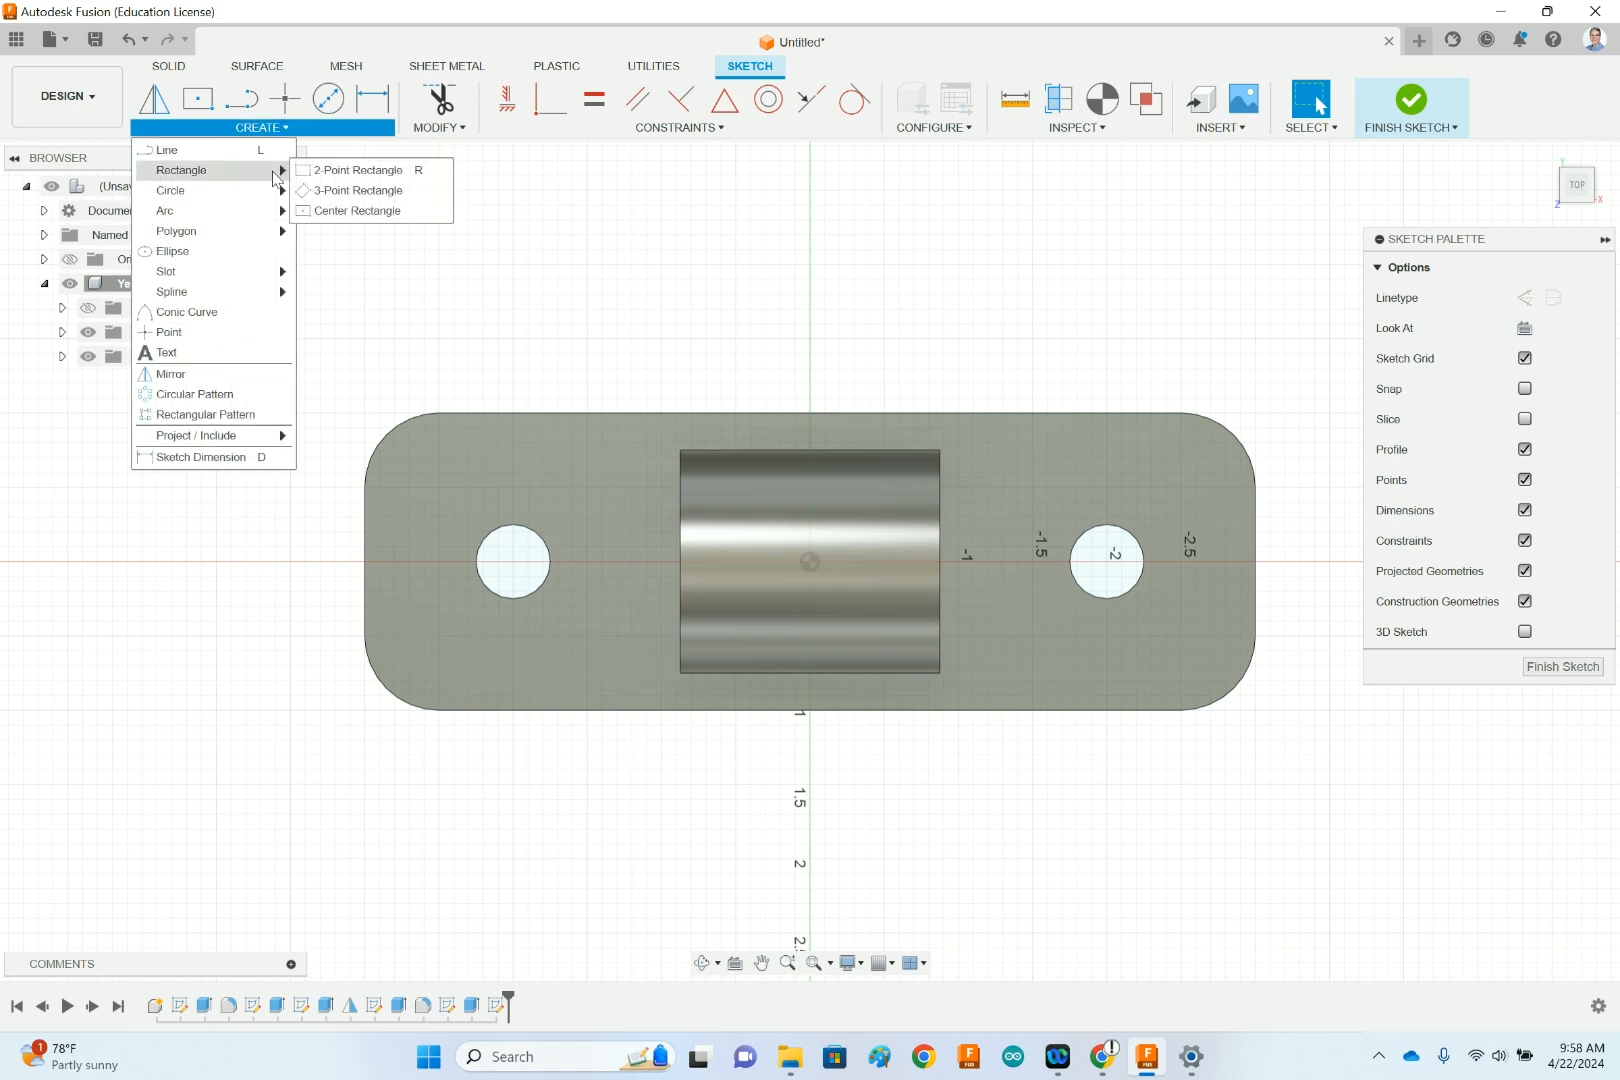
click(338, 211)
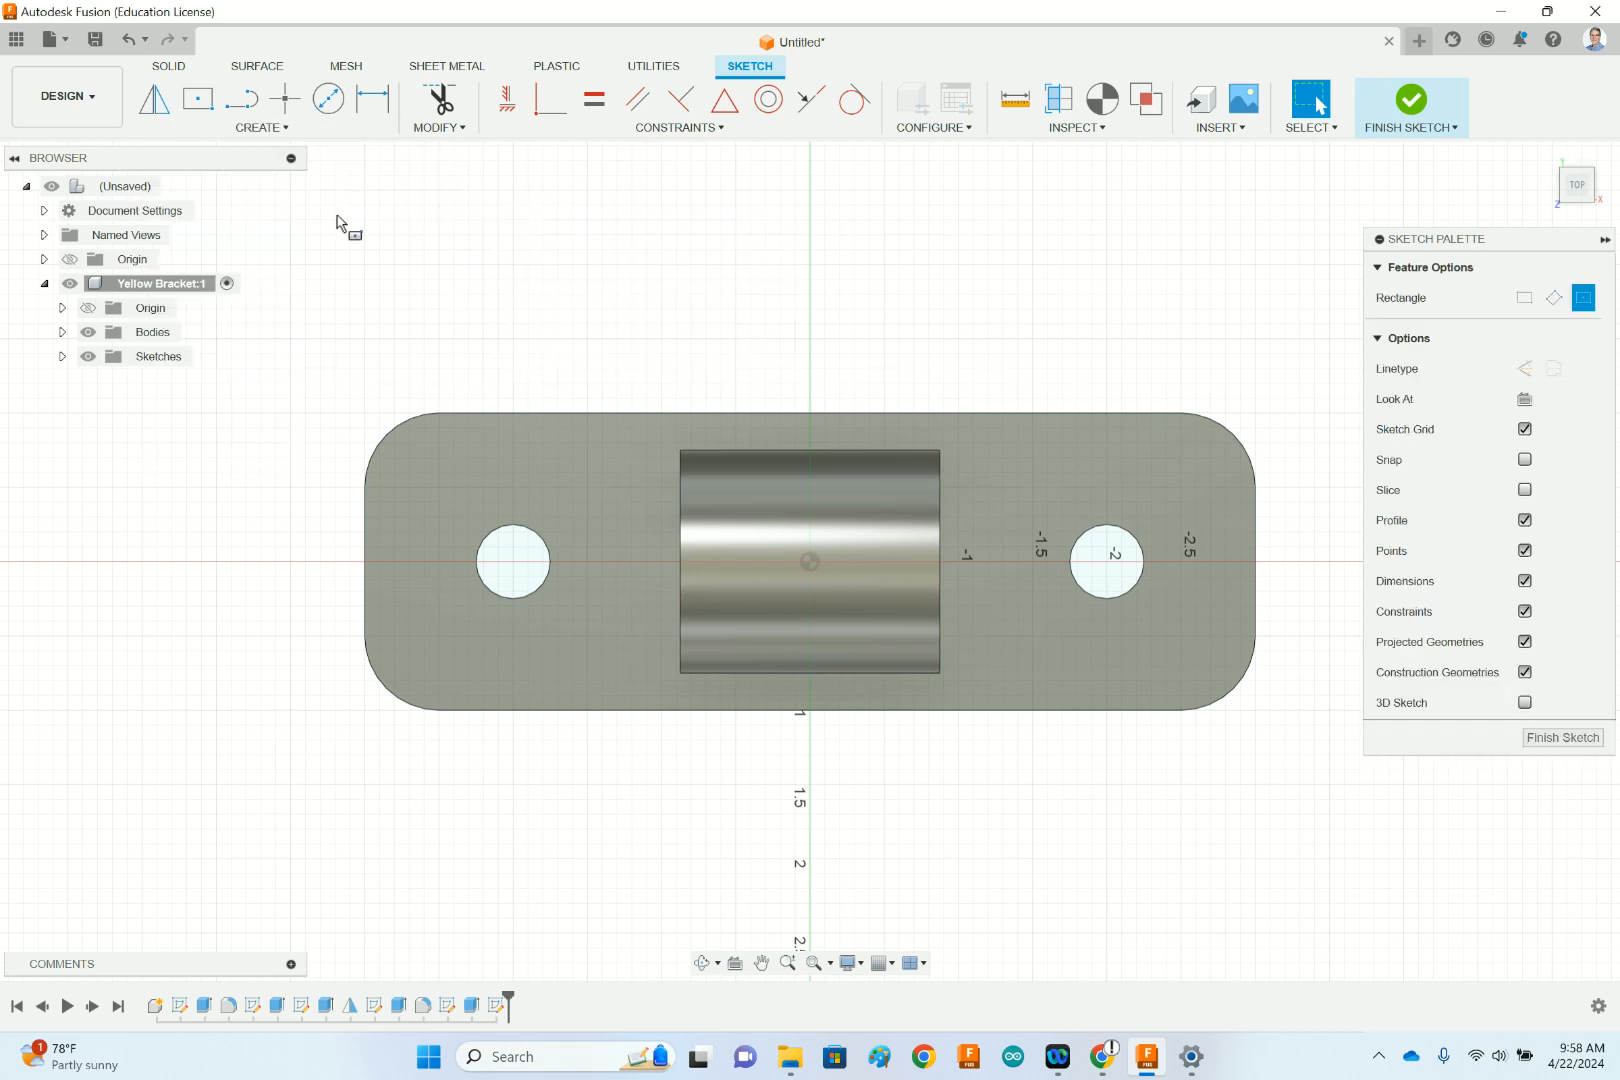
click(811, 562)
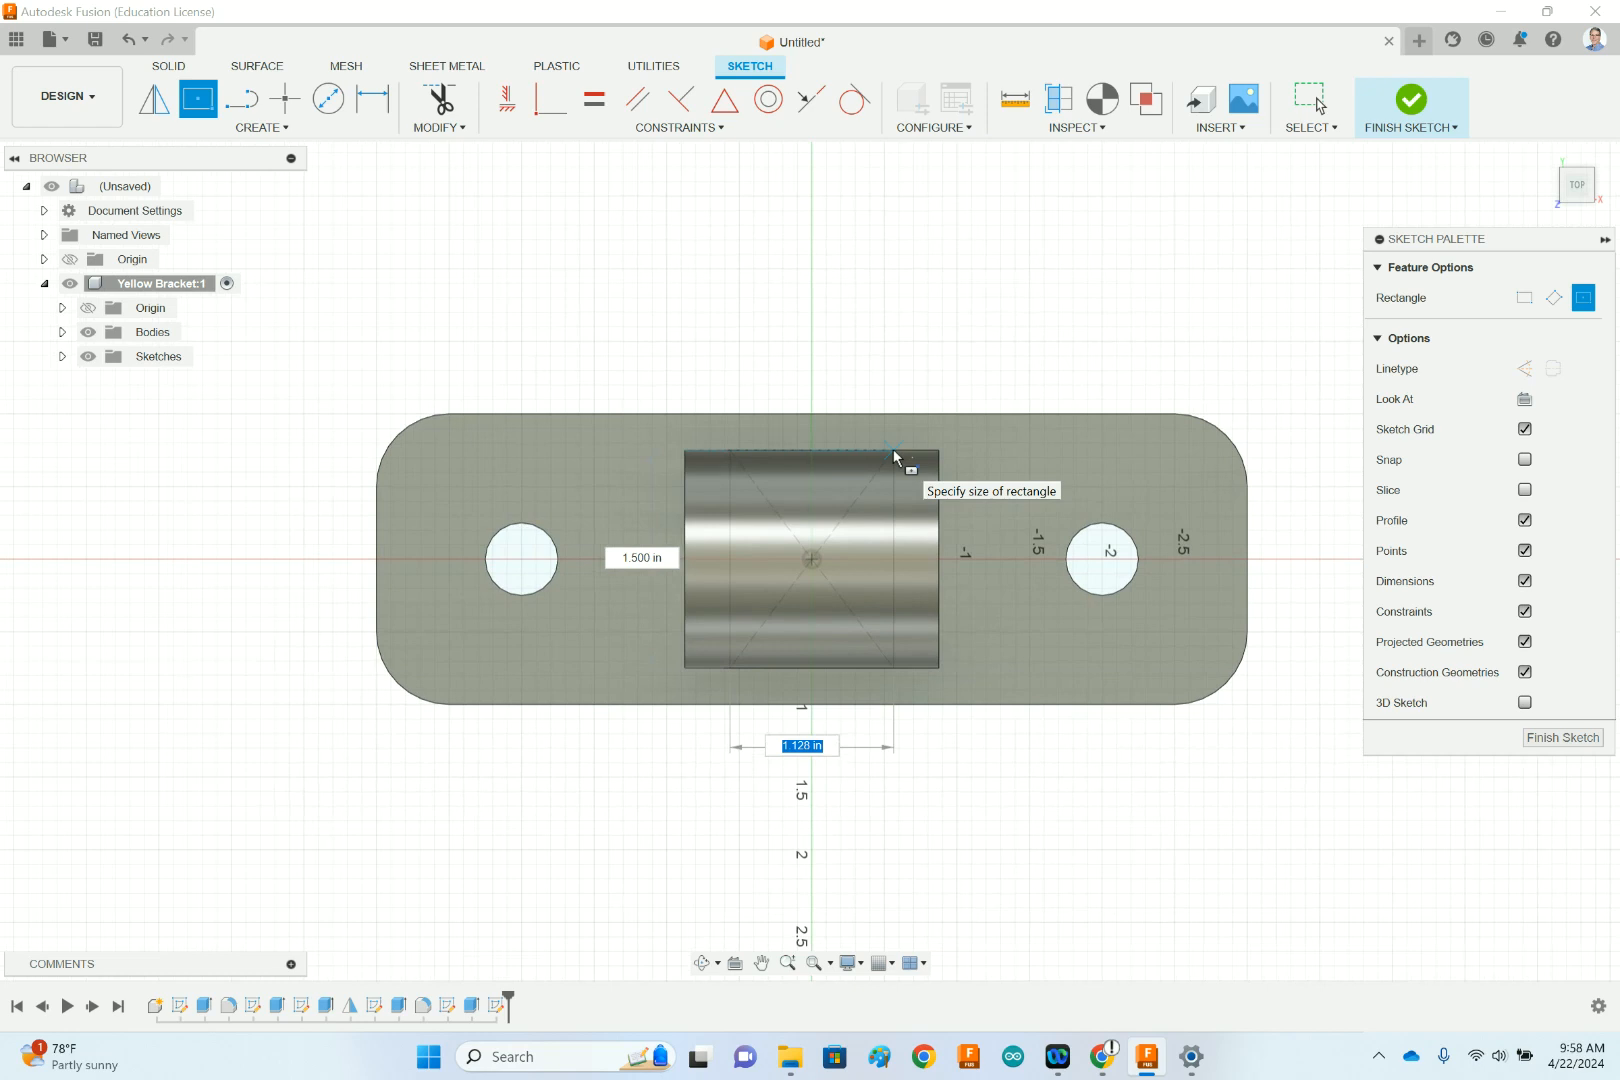
scroll(893, 457, up, 5)
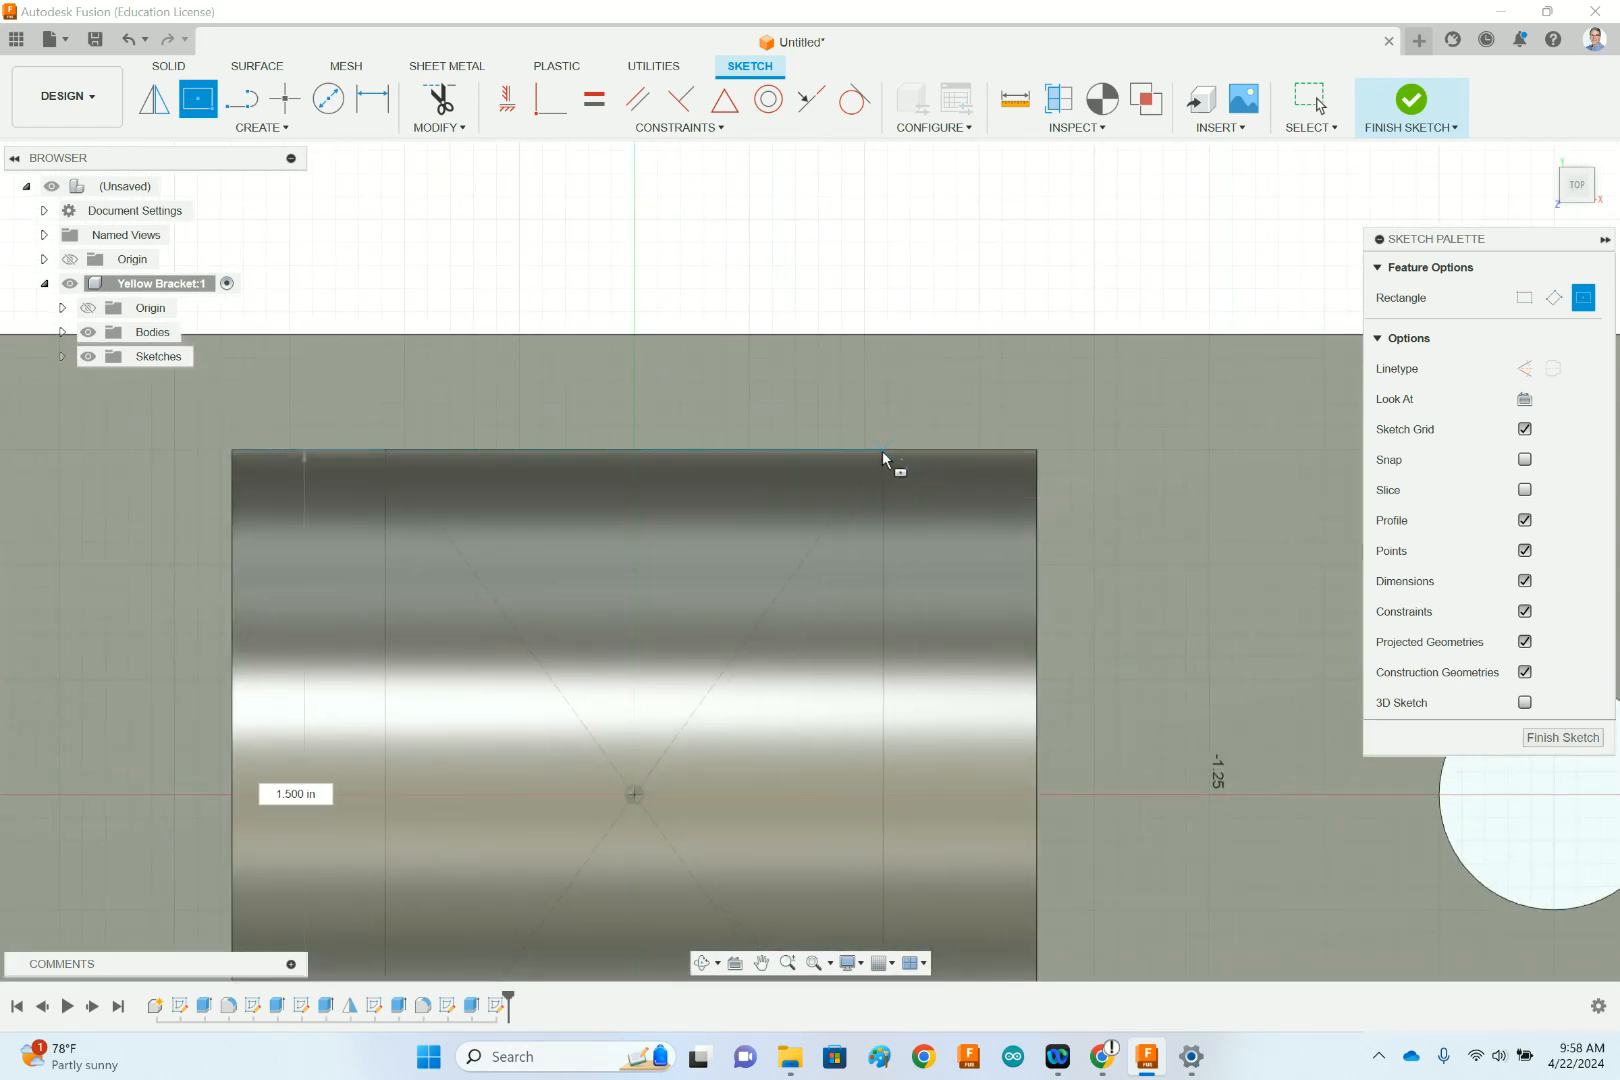
click(910, 453)
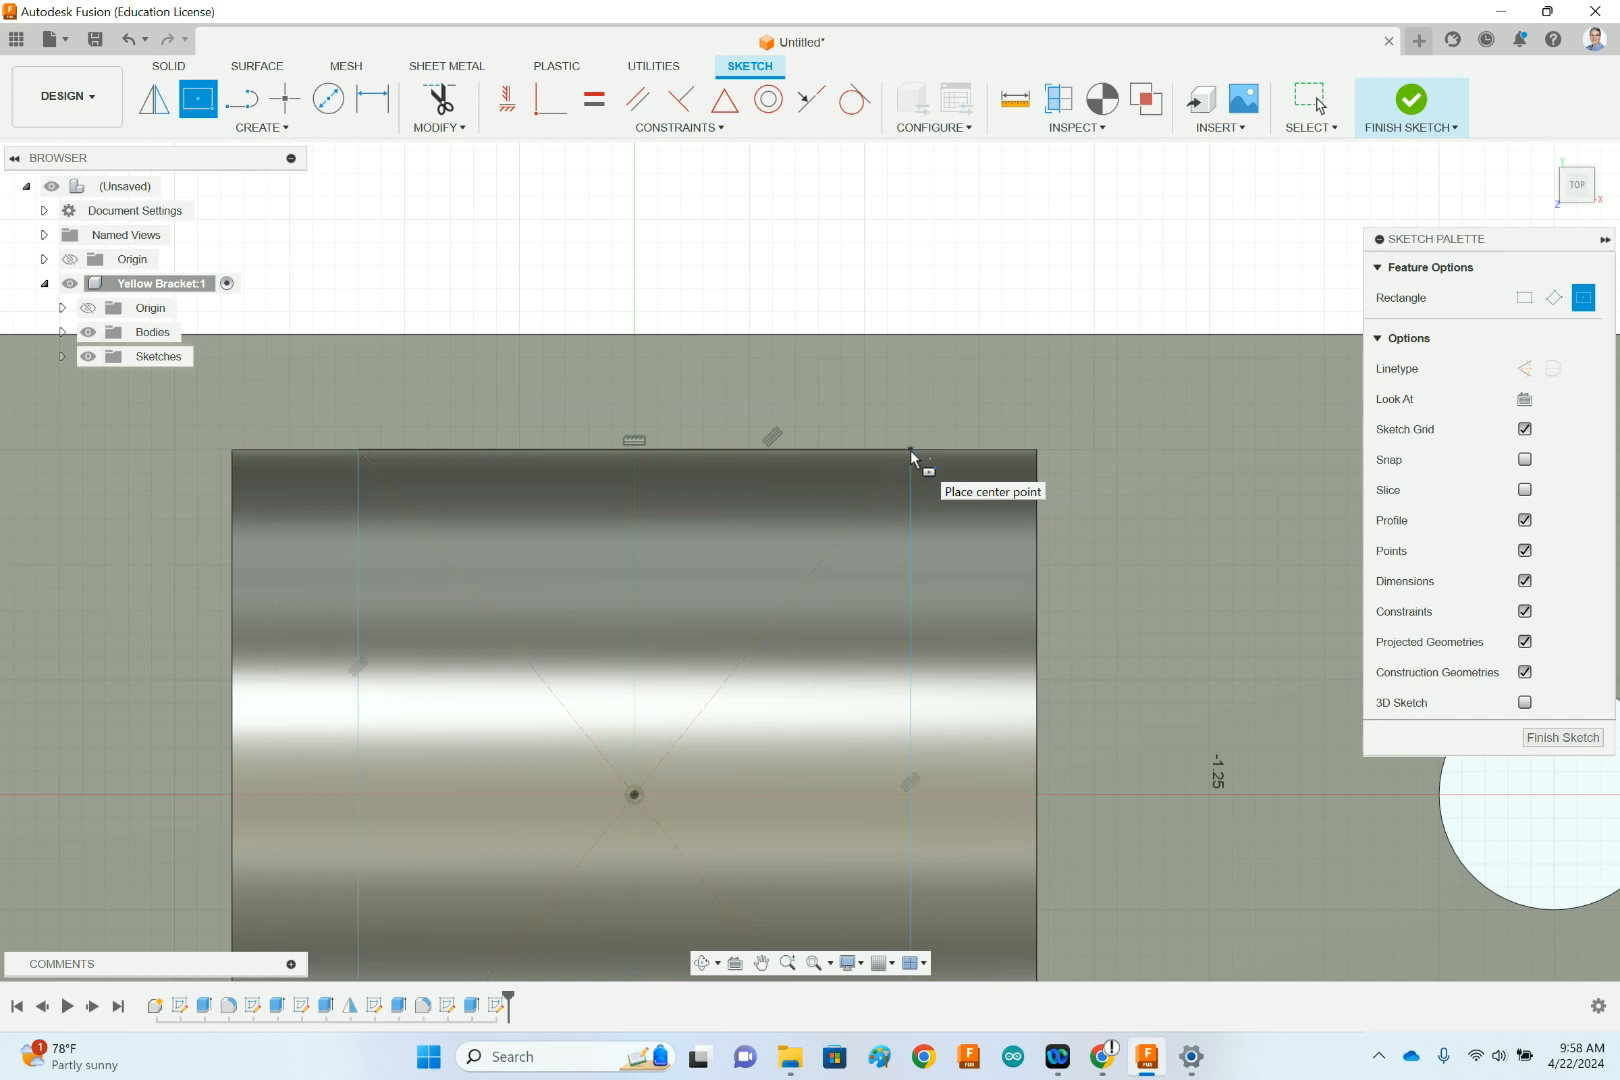
scroll(910, 453, down, 4)
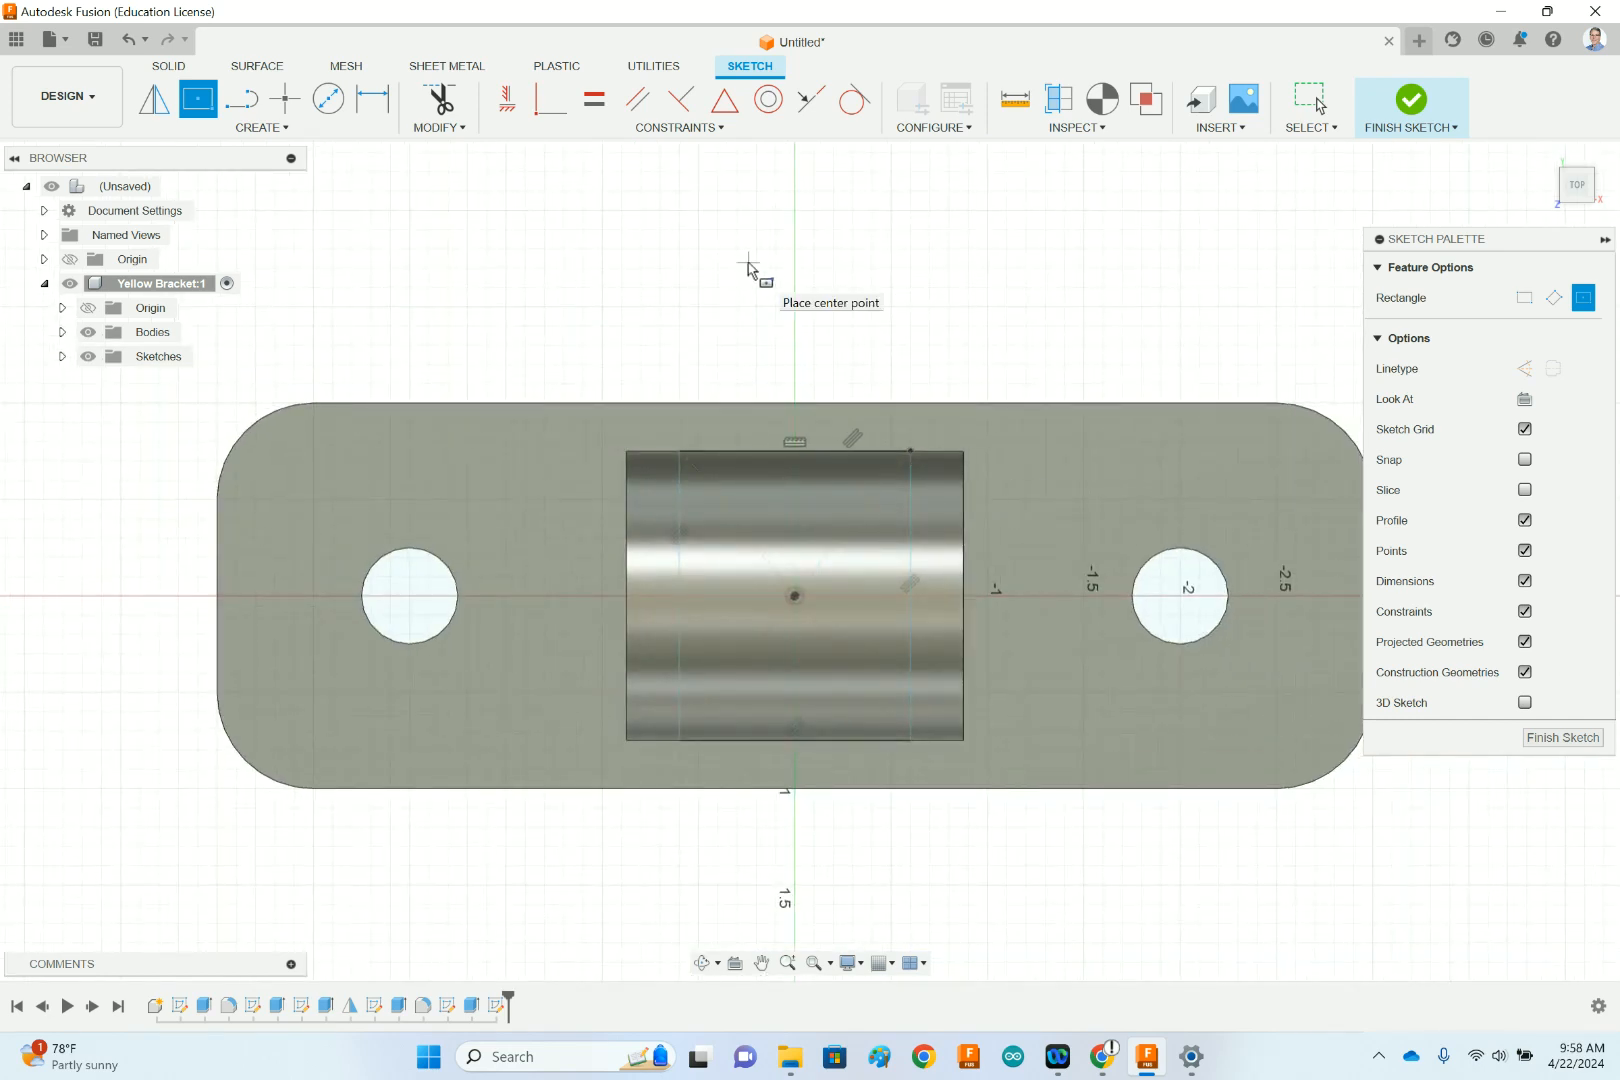
key(Escape)
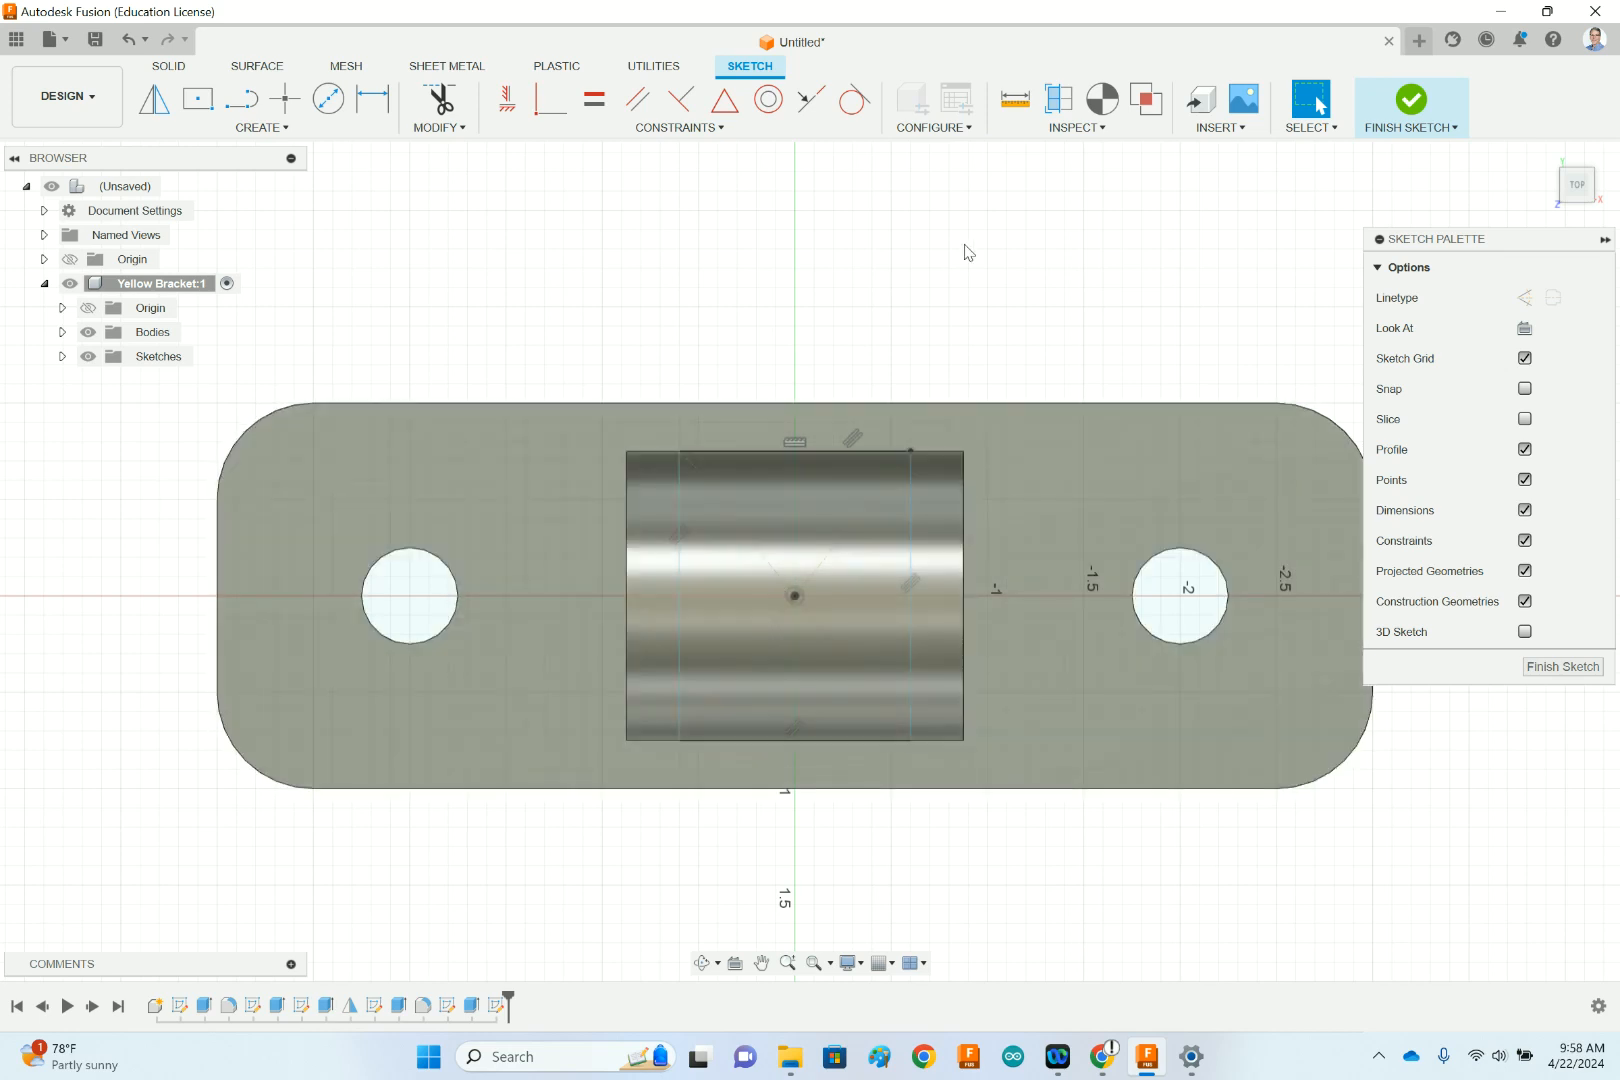
- Set the rectangle's width to 1.25 in, checking the value against the PDF drawing, and finish the sketch
click(372, 98)
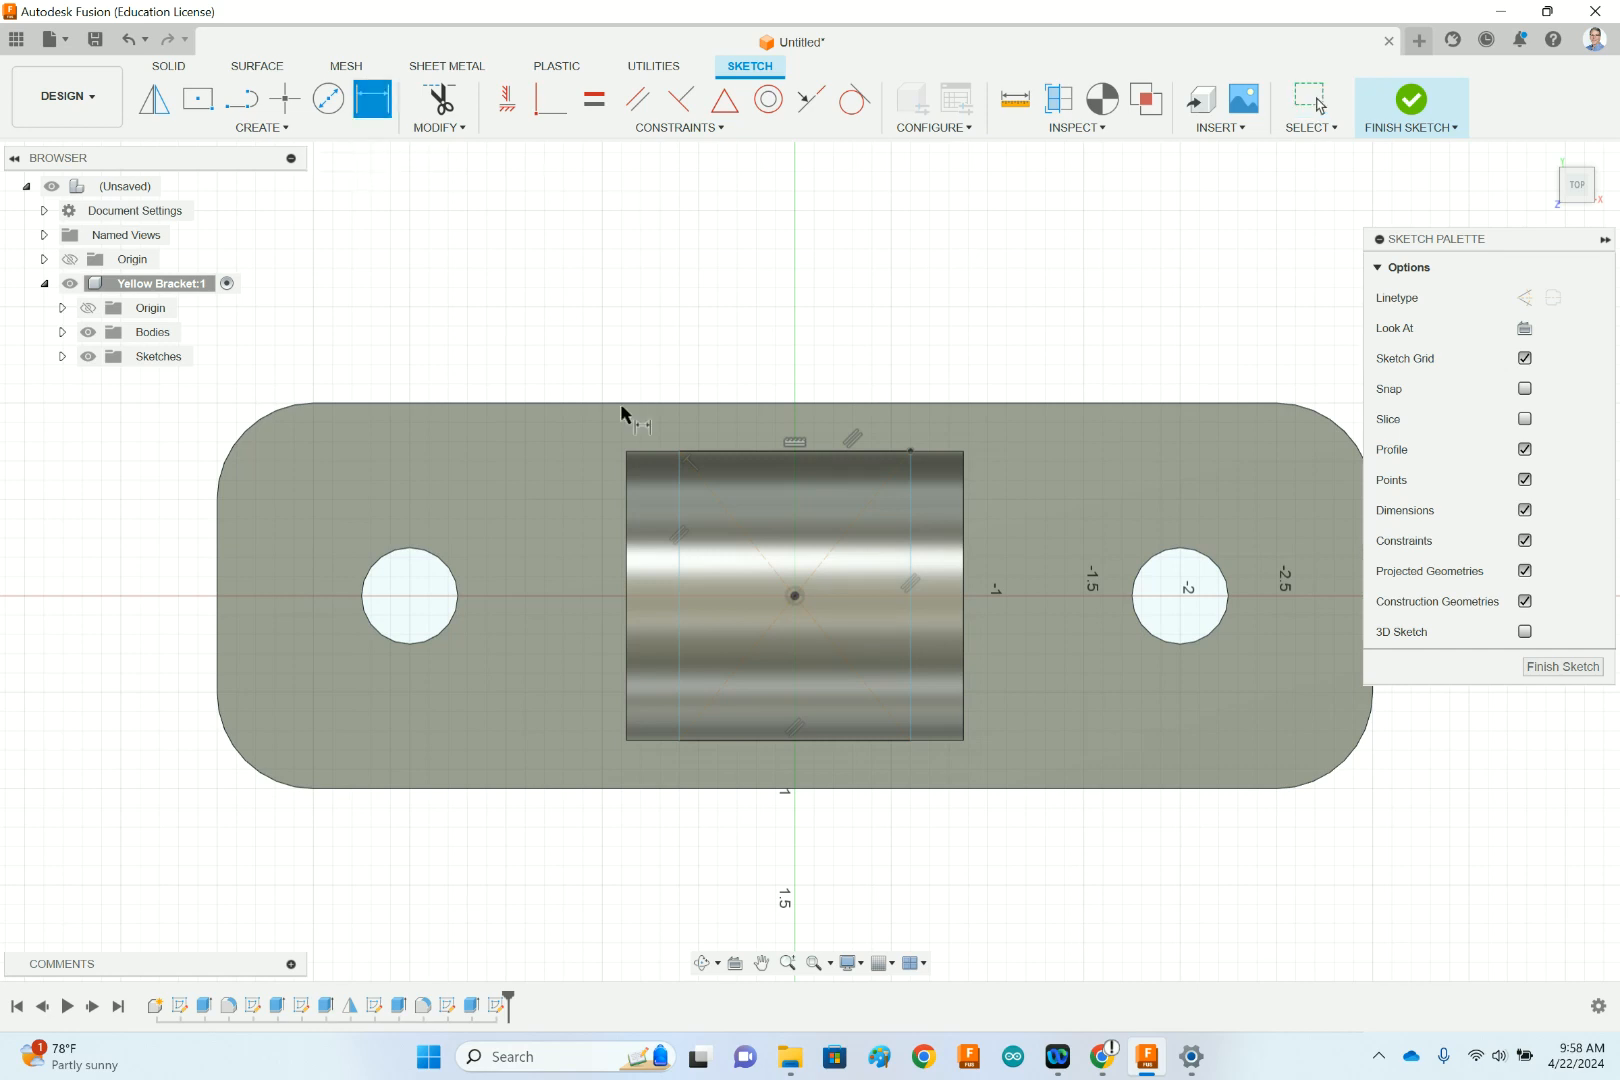
click(680, 494)
click(912, 497)
click(810, 351)
text(1.25)
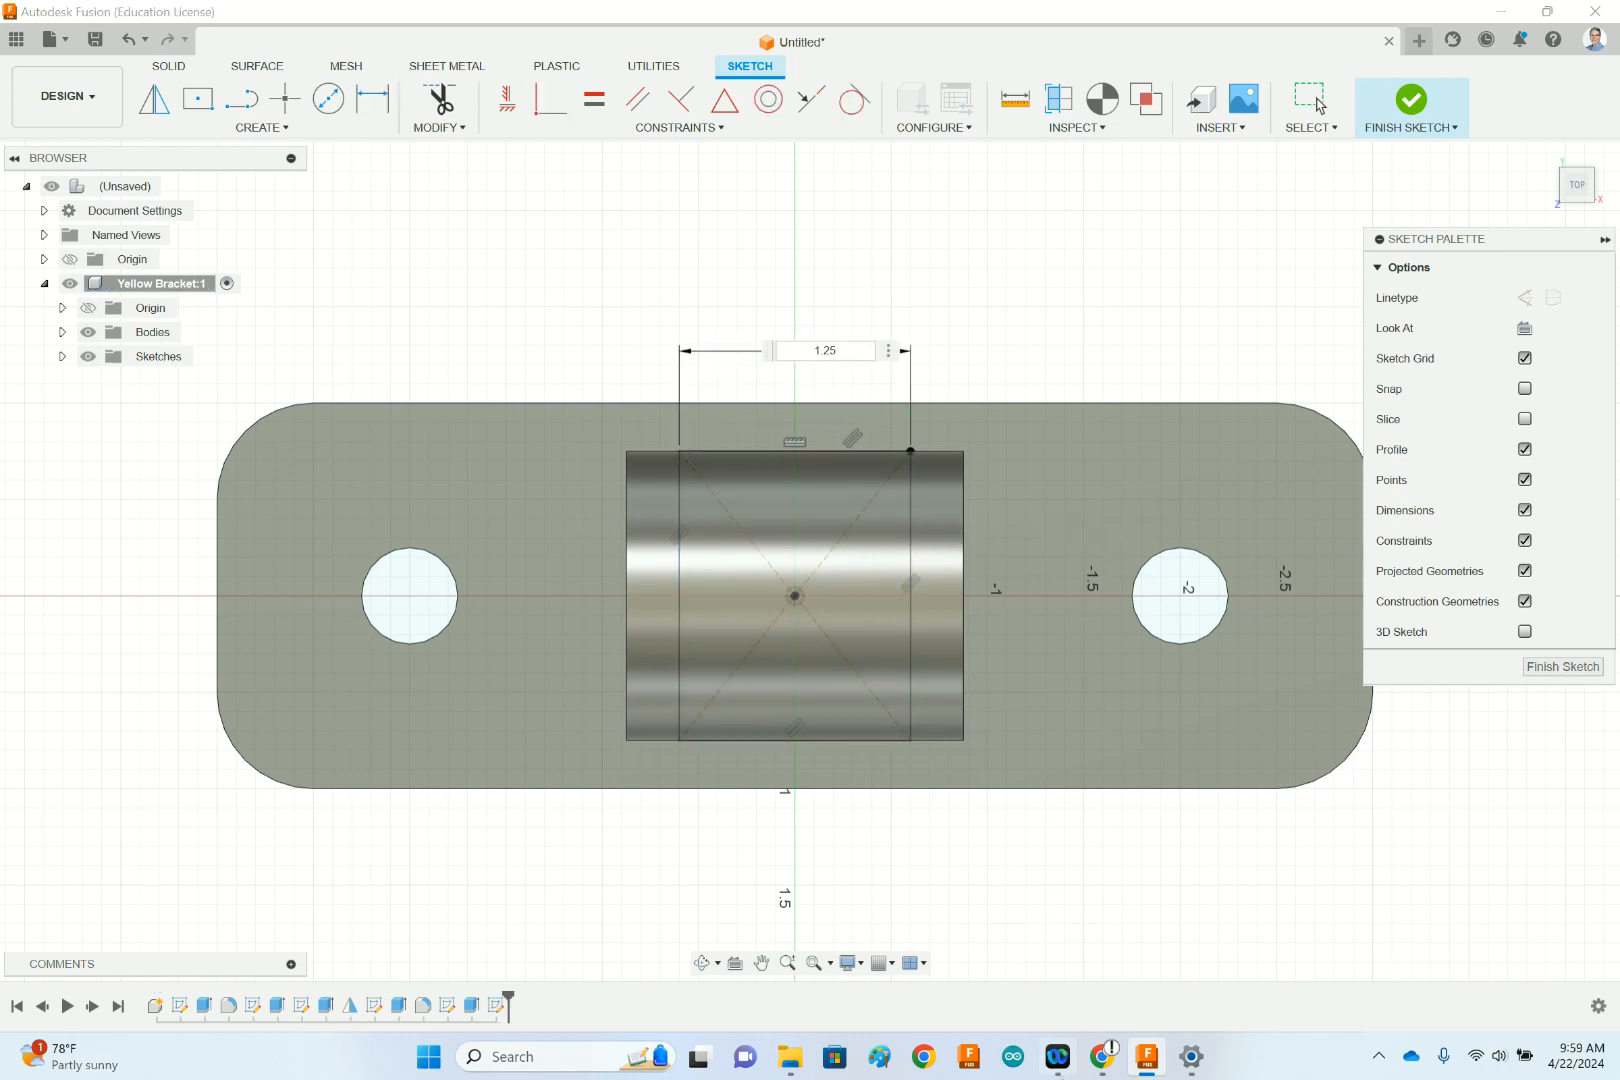
click(1097, 1068)
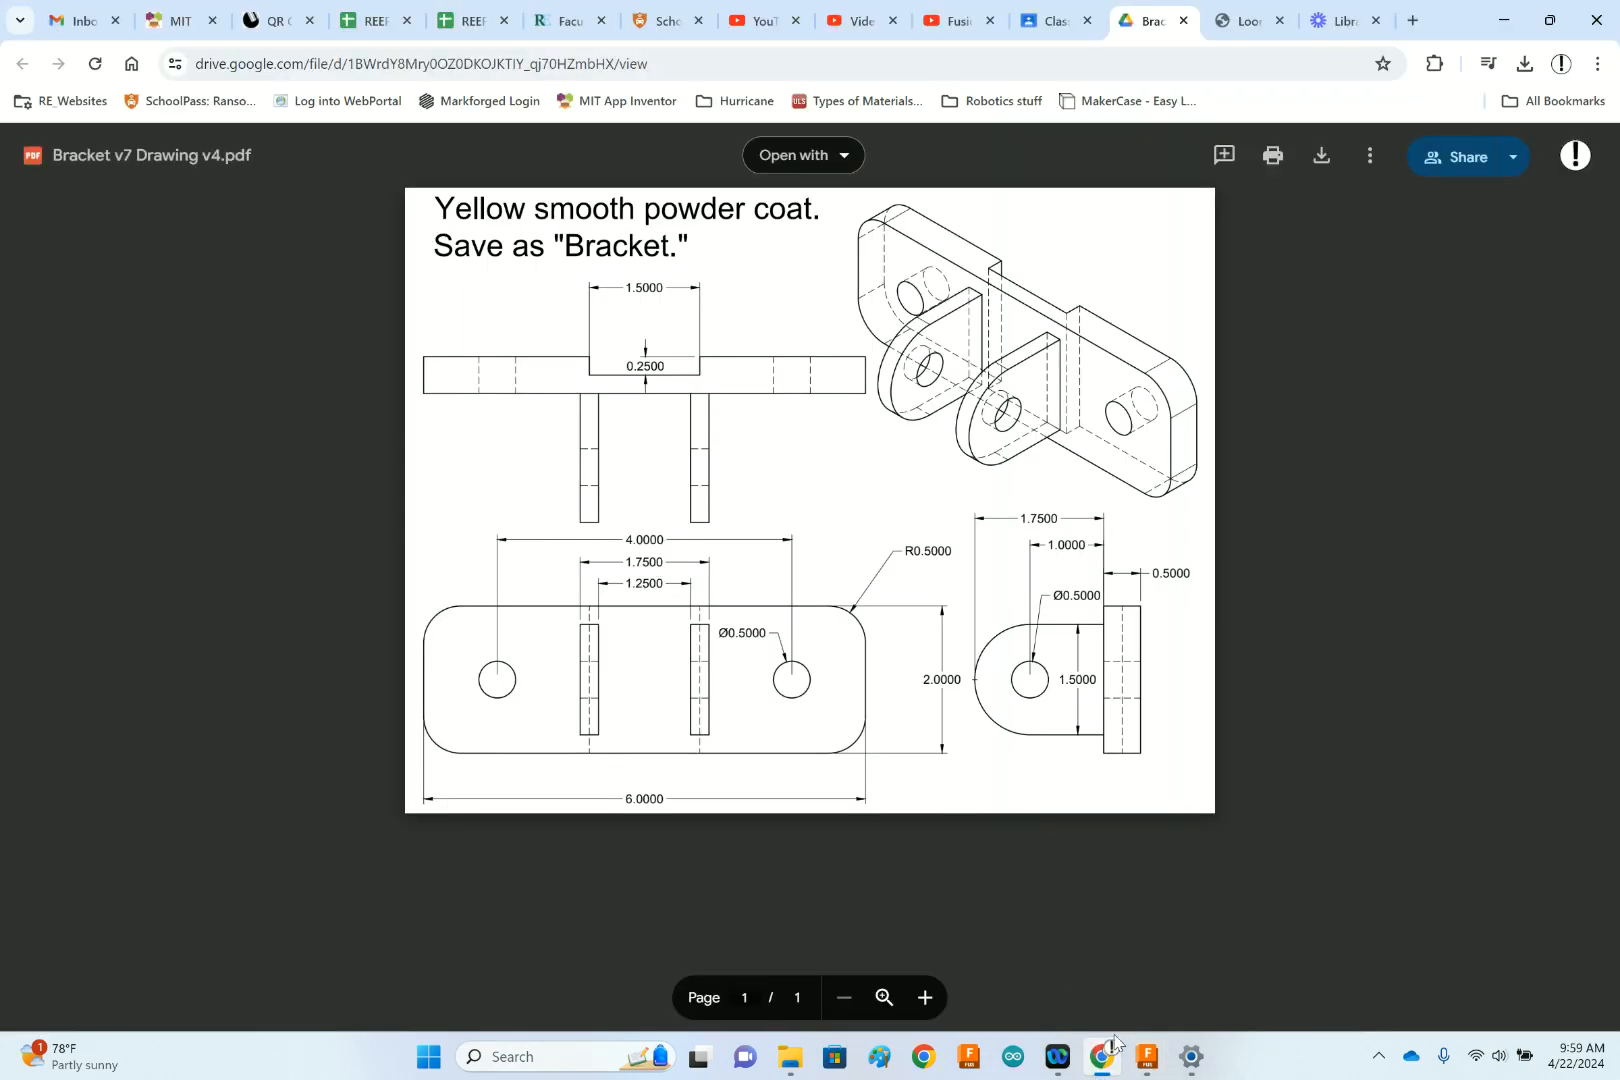
click(1158, 1064)
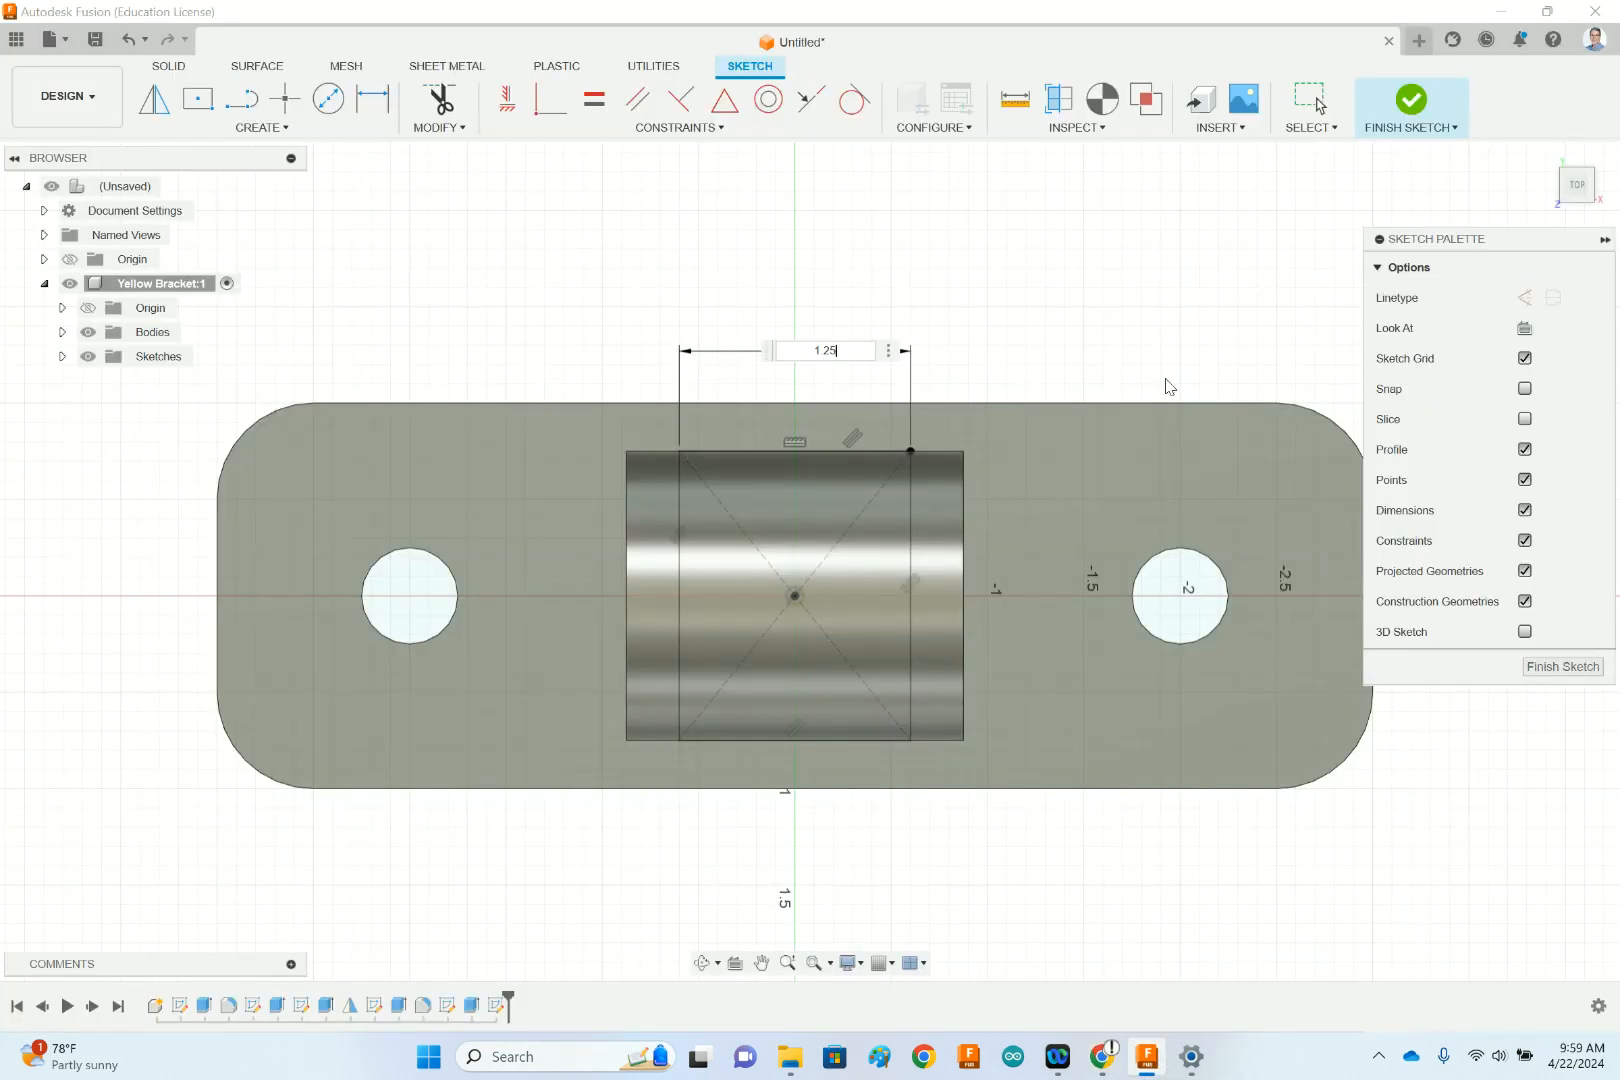
key(Return)
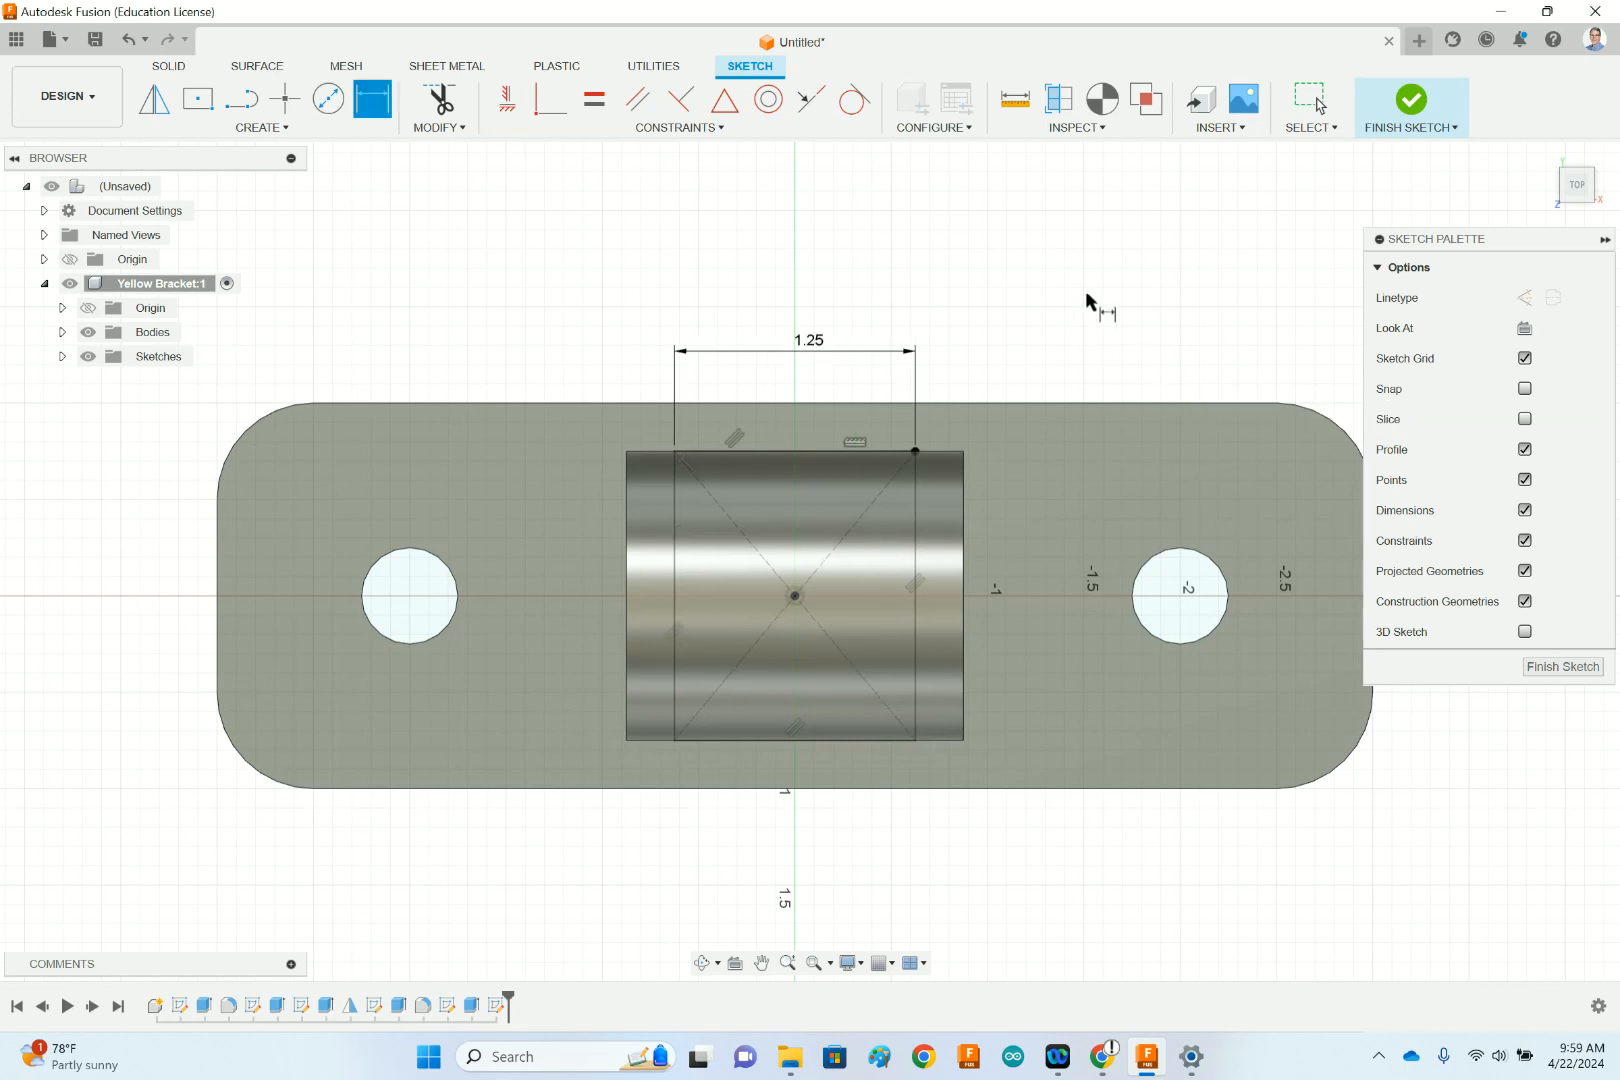
click(1411, 110)
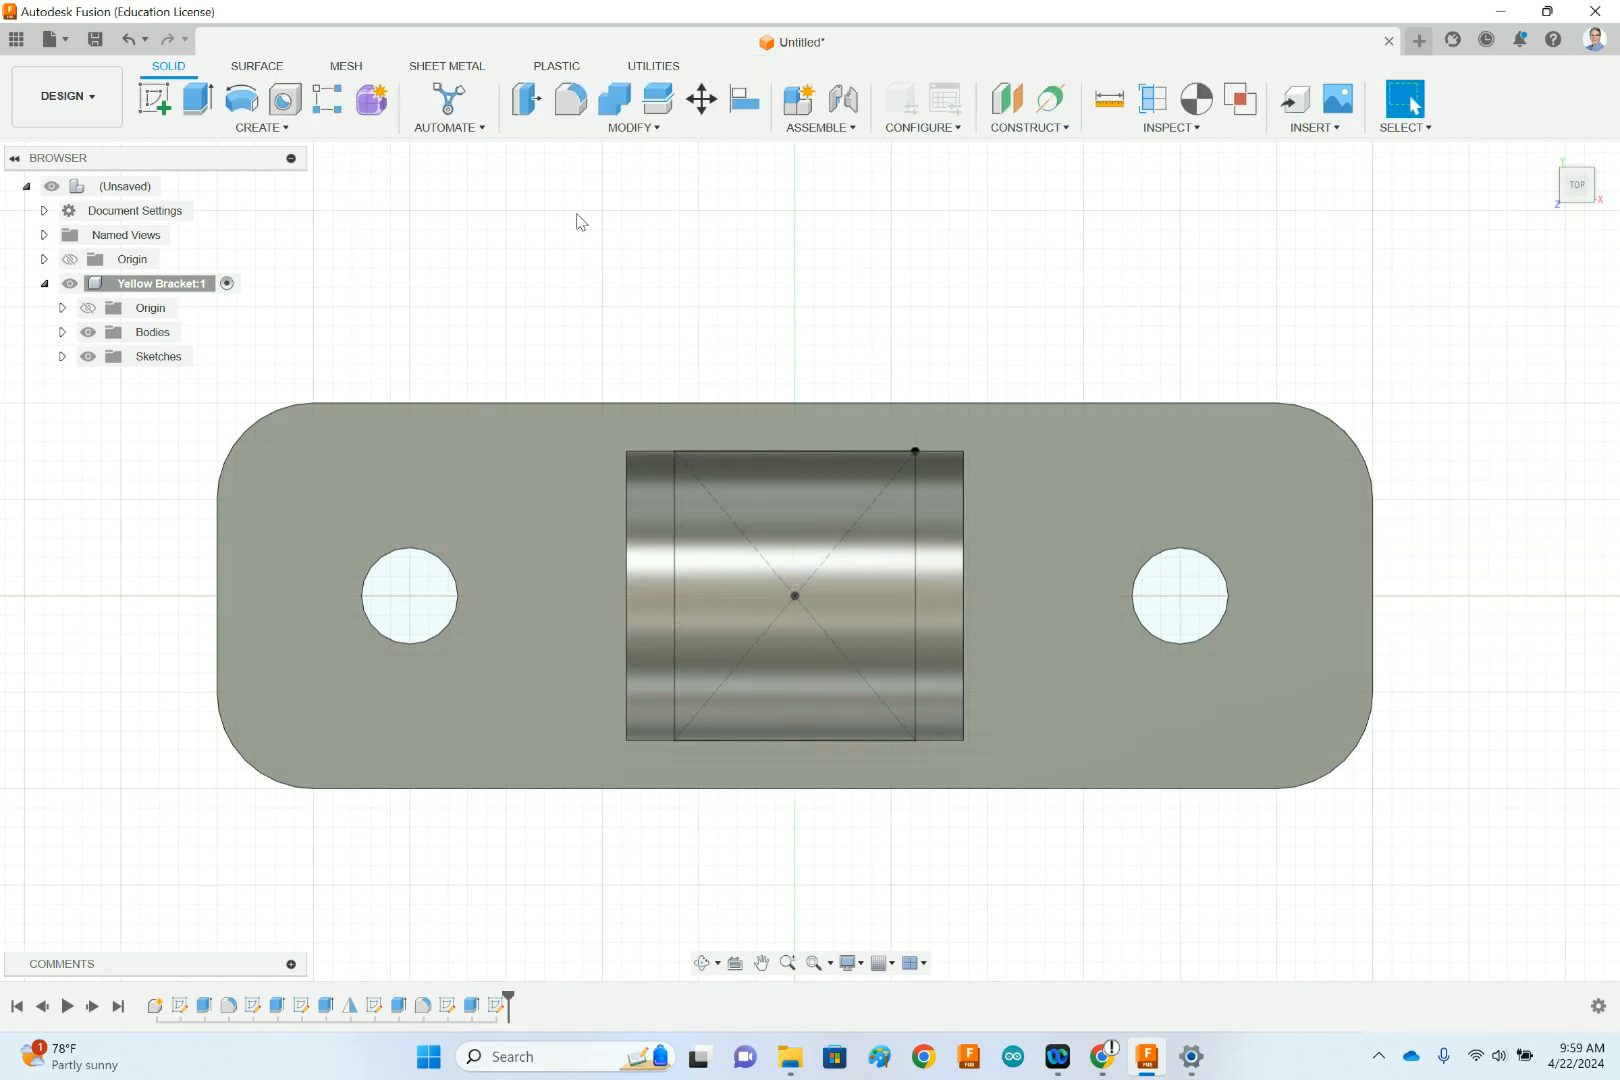
- Extrude the 1.25 in wide rectangle upward as a cut with the All extent, splitting the rounded block into two uprights
click(198, 98)
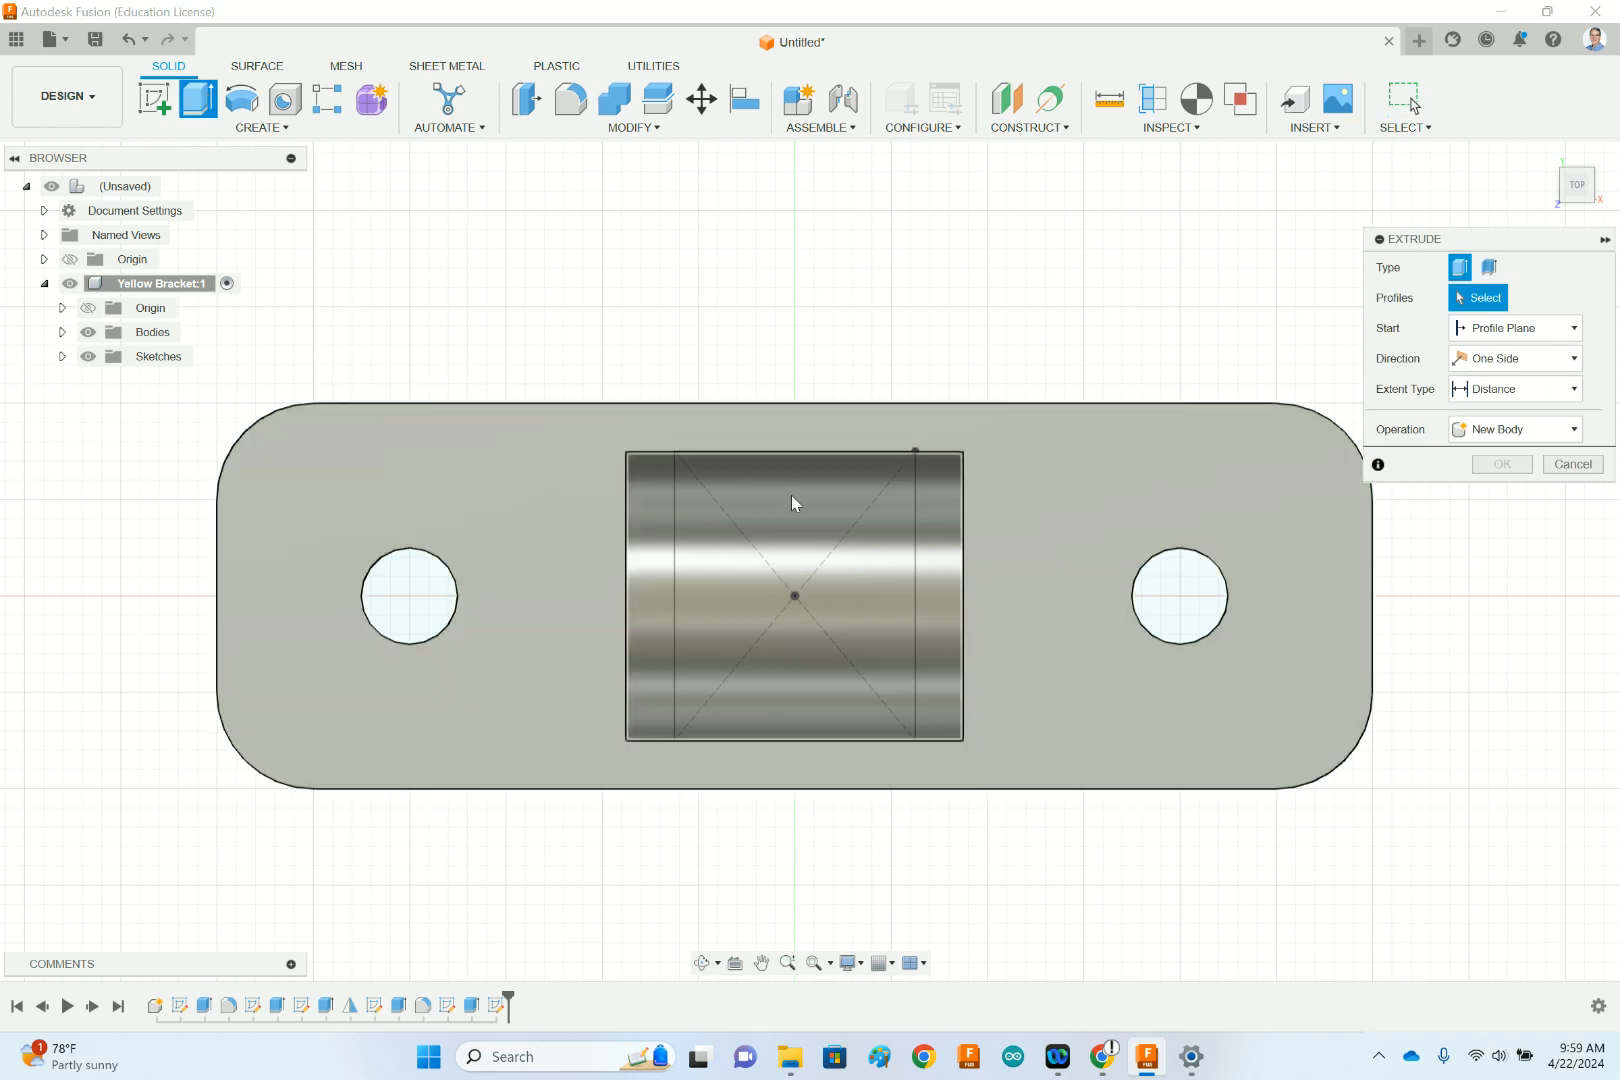
click(837, 515)
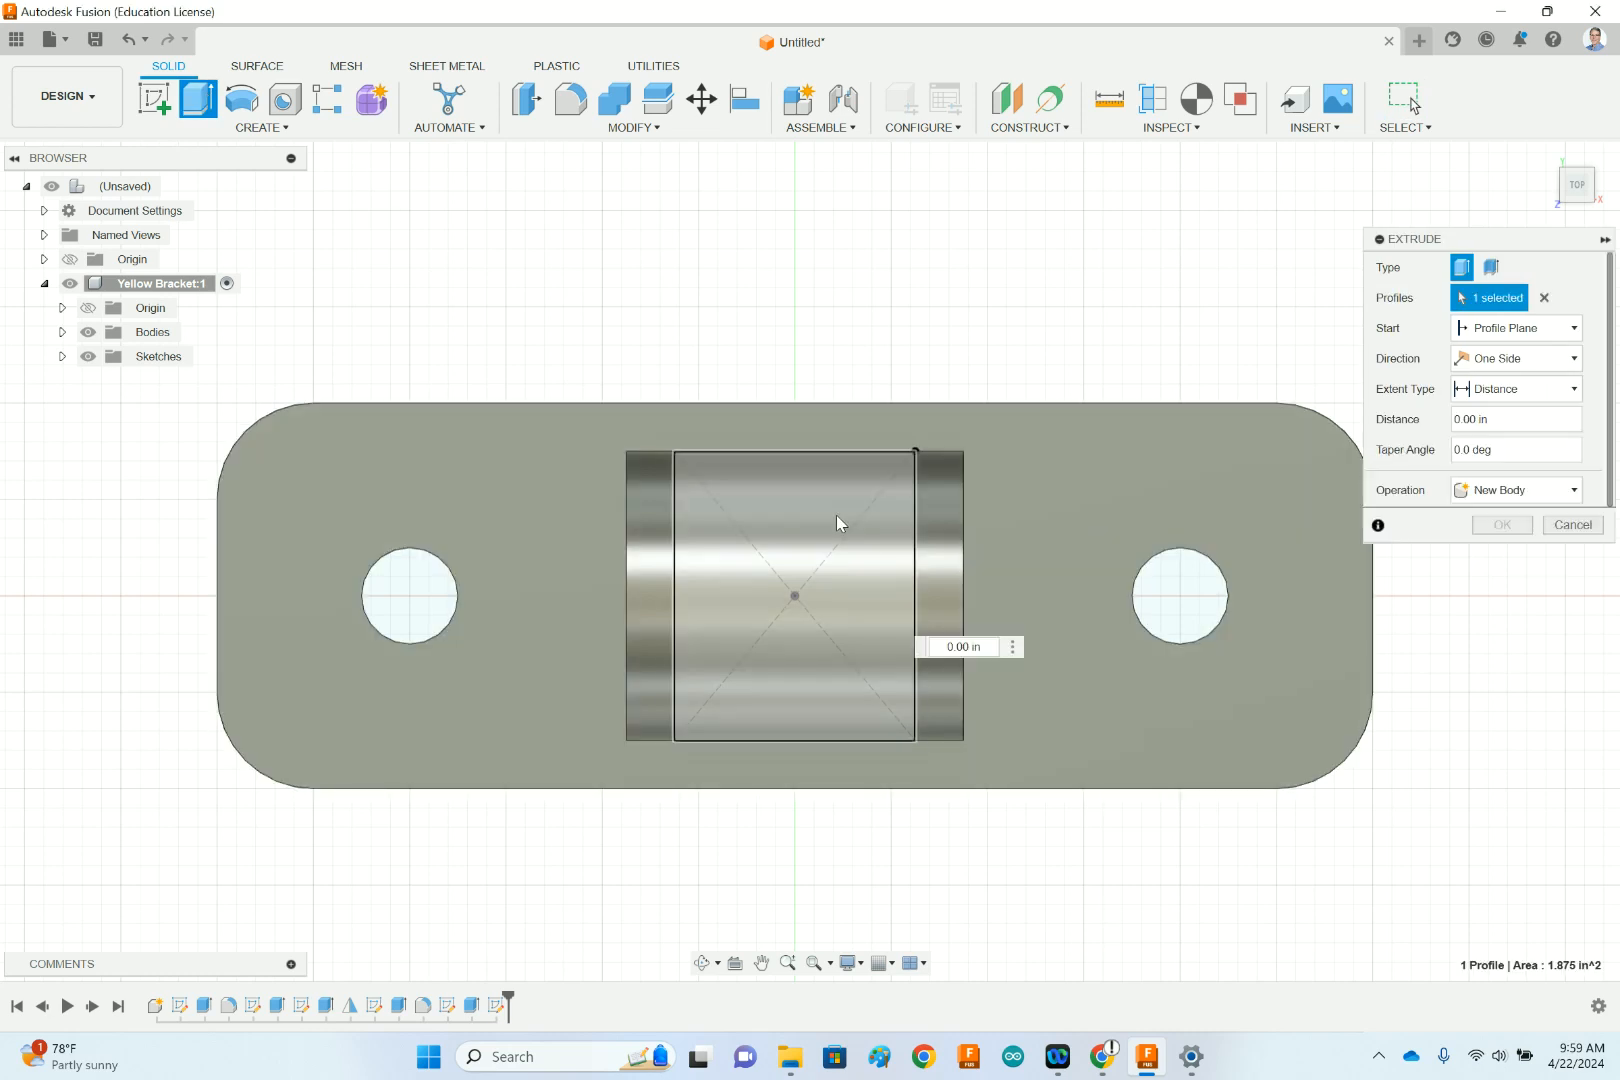
click(1490, 492)
click(1487, 537)
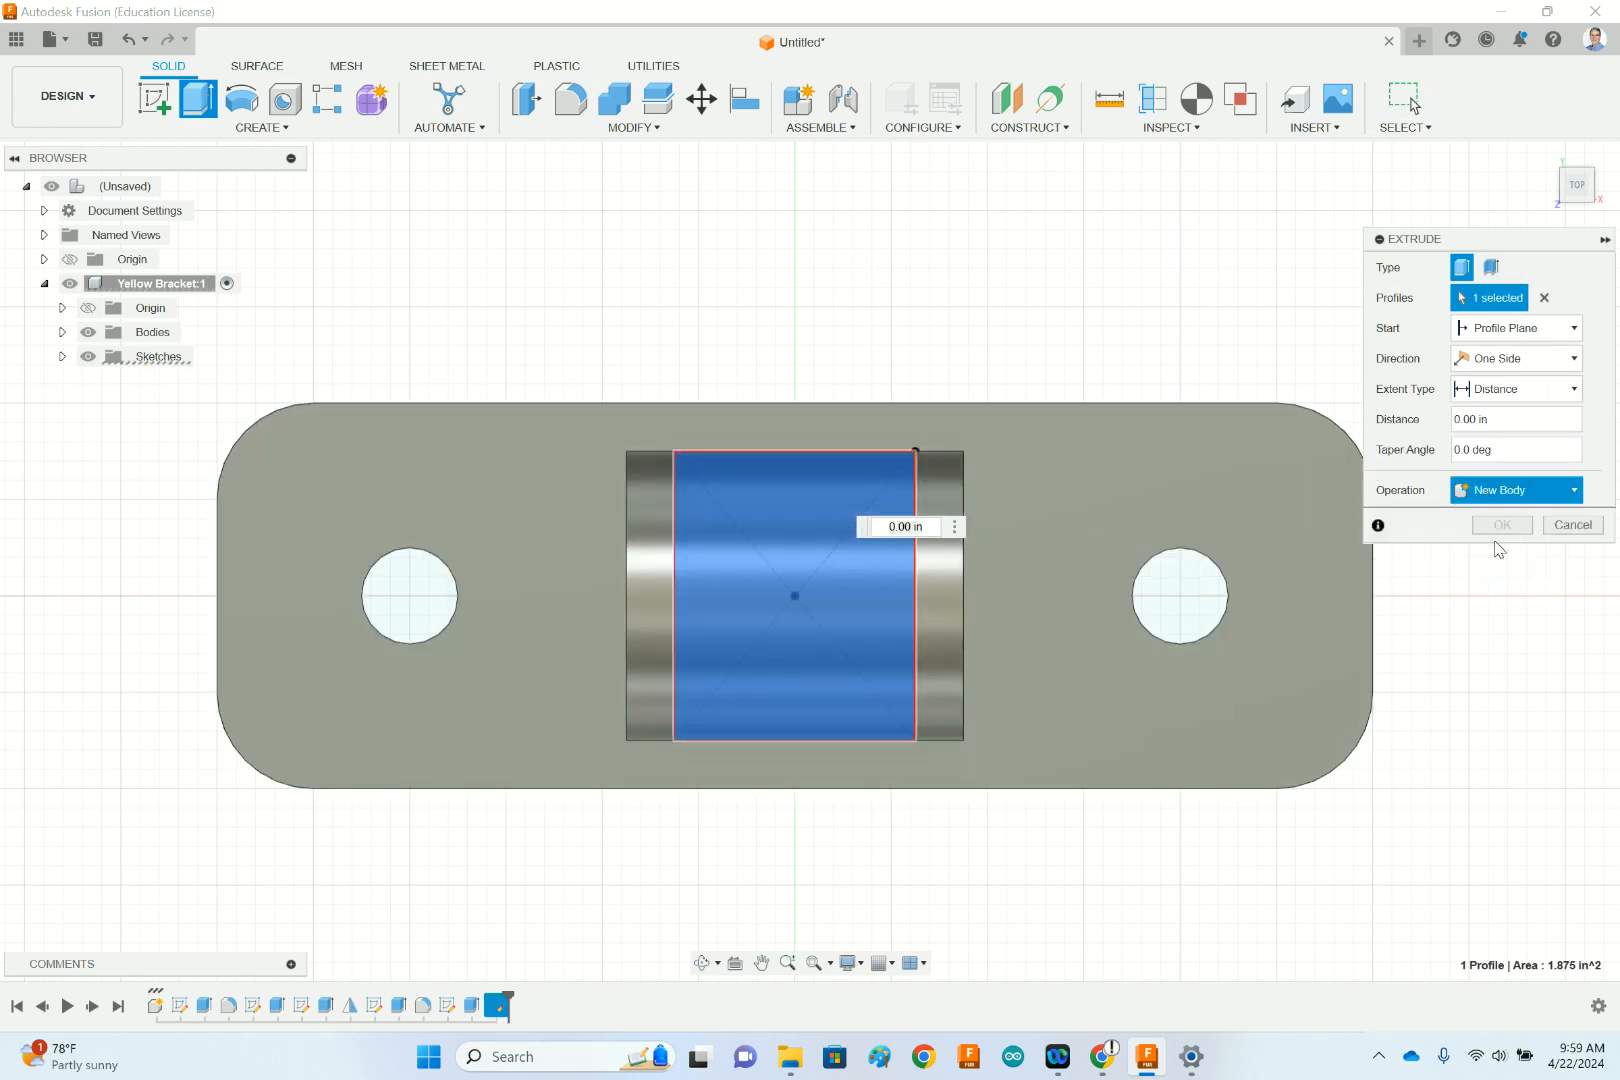
click(1512, 389)
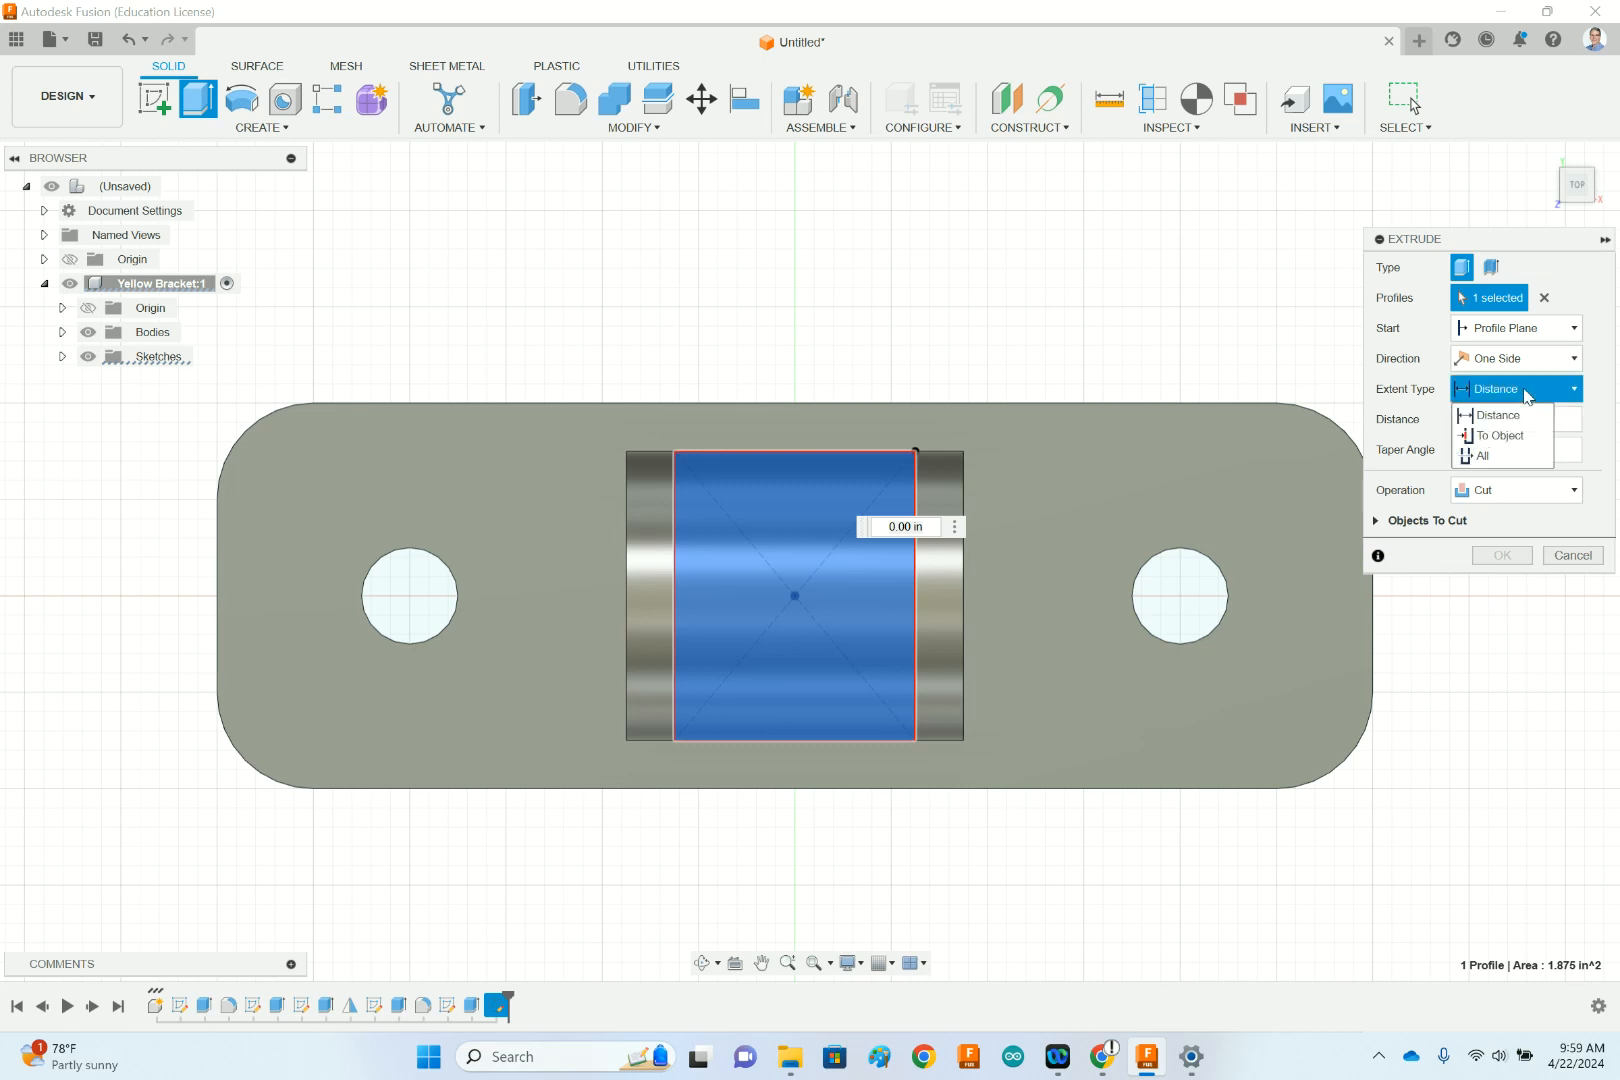
click(1502, 457)
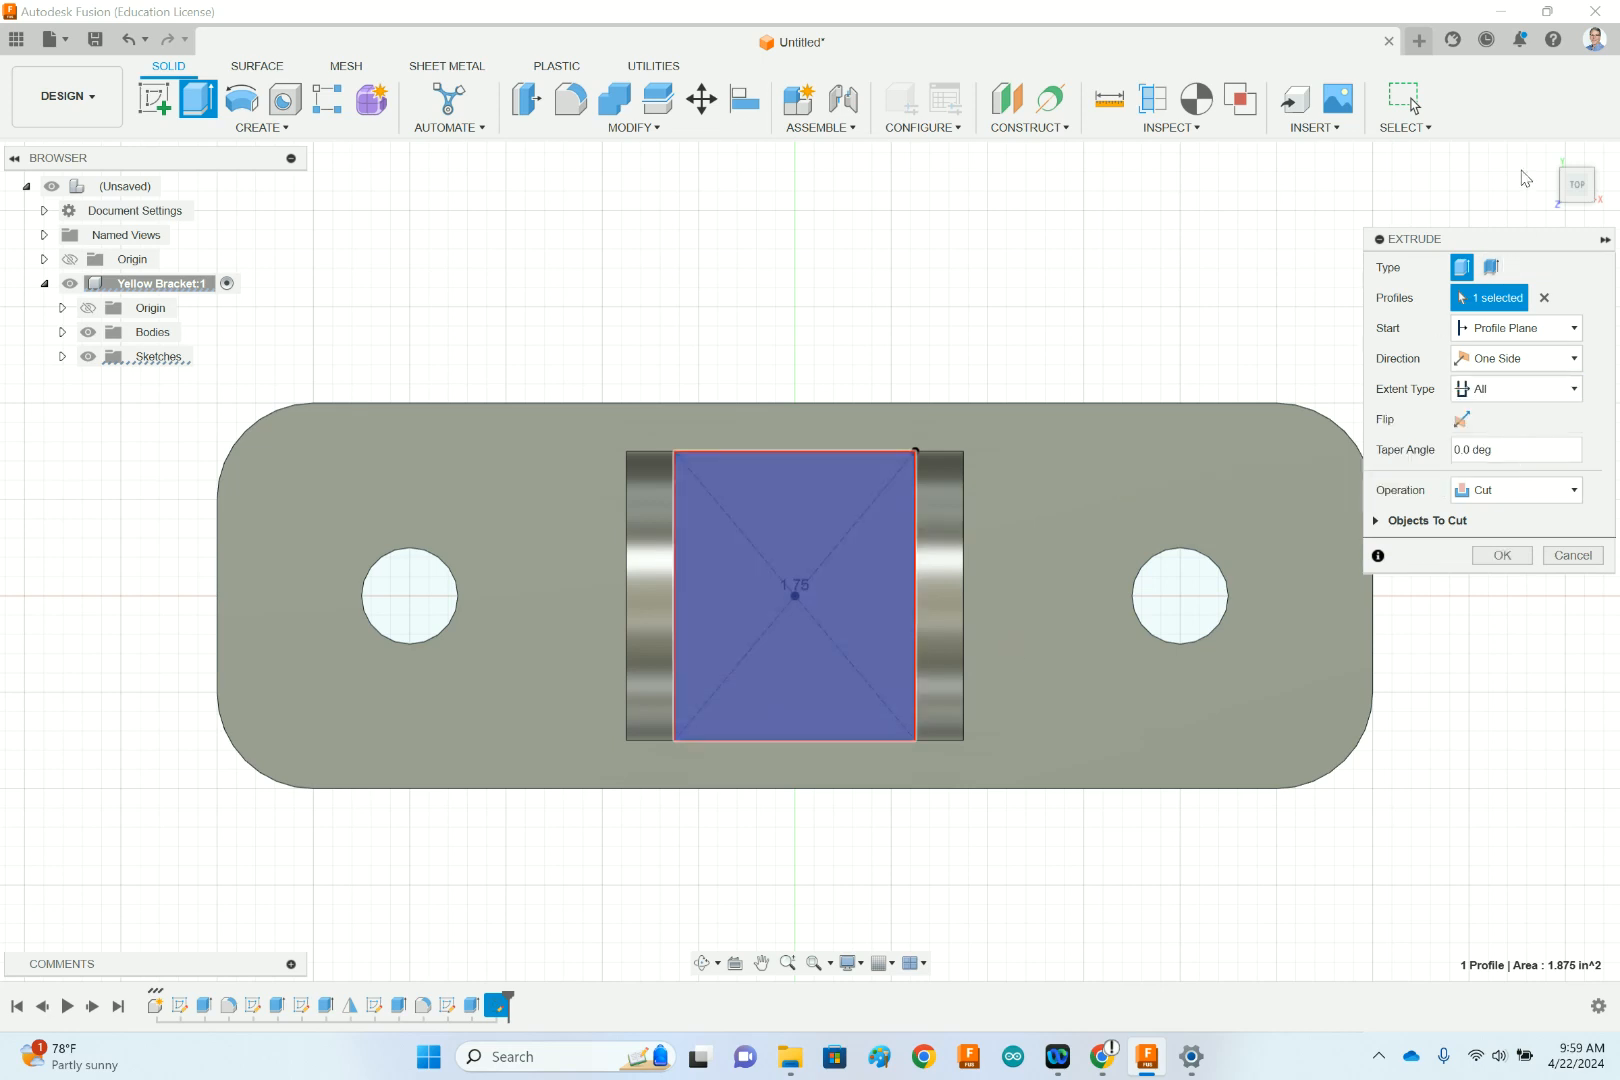
click(1550, 153)
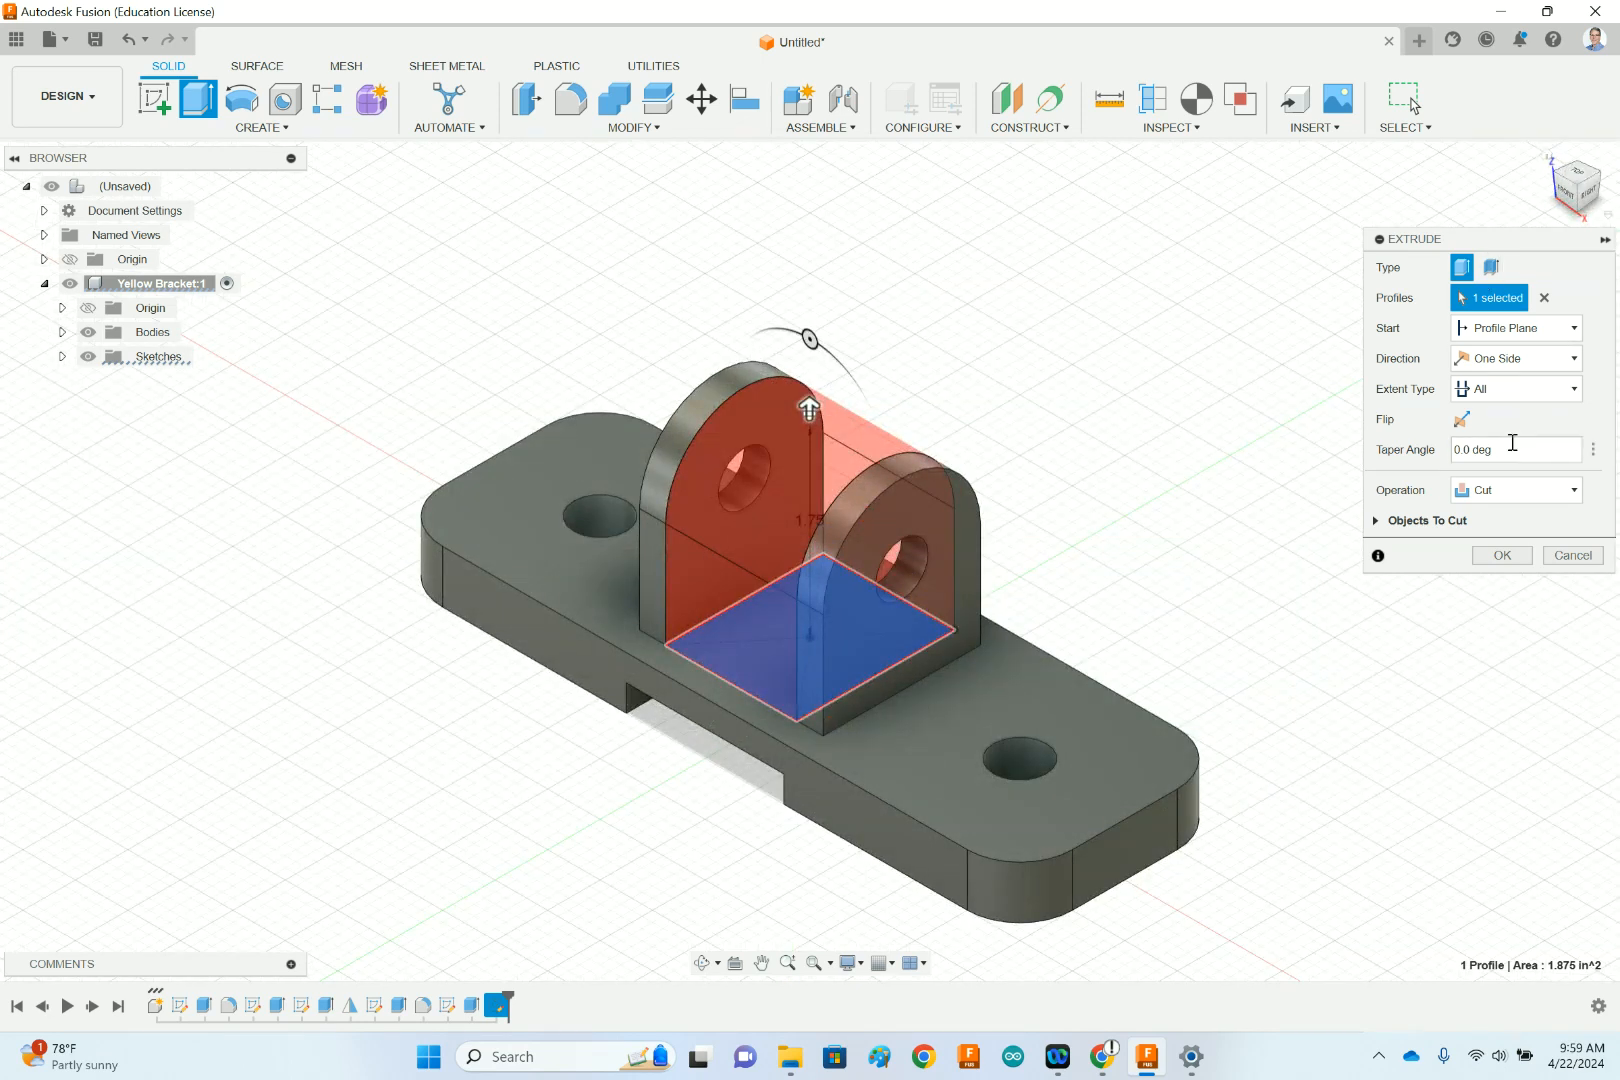
click(1463, 420)
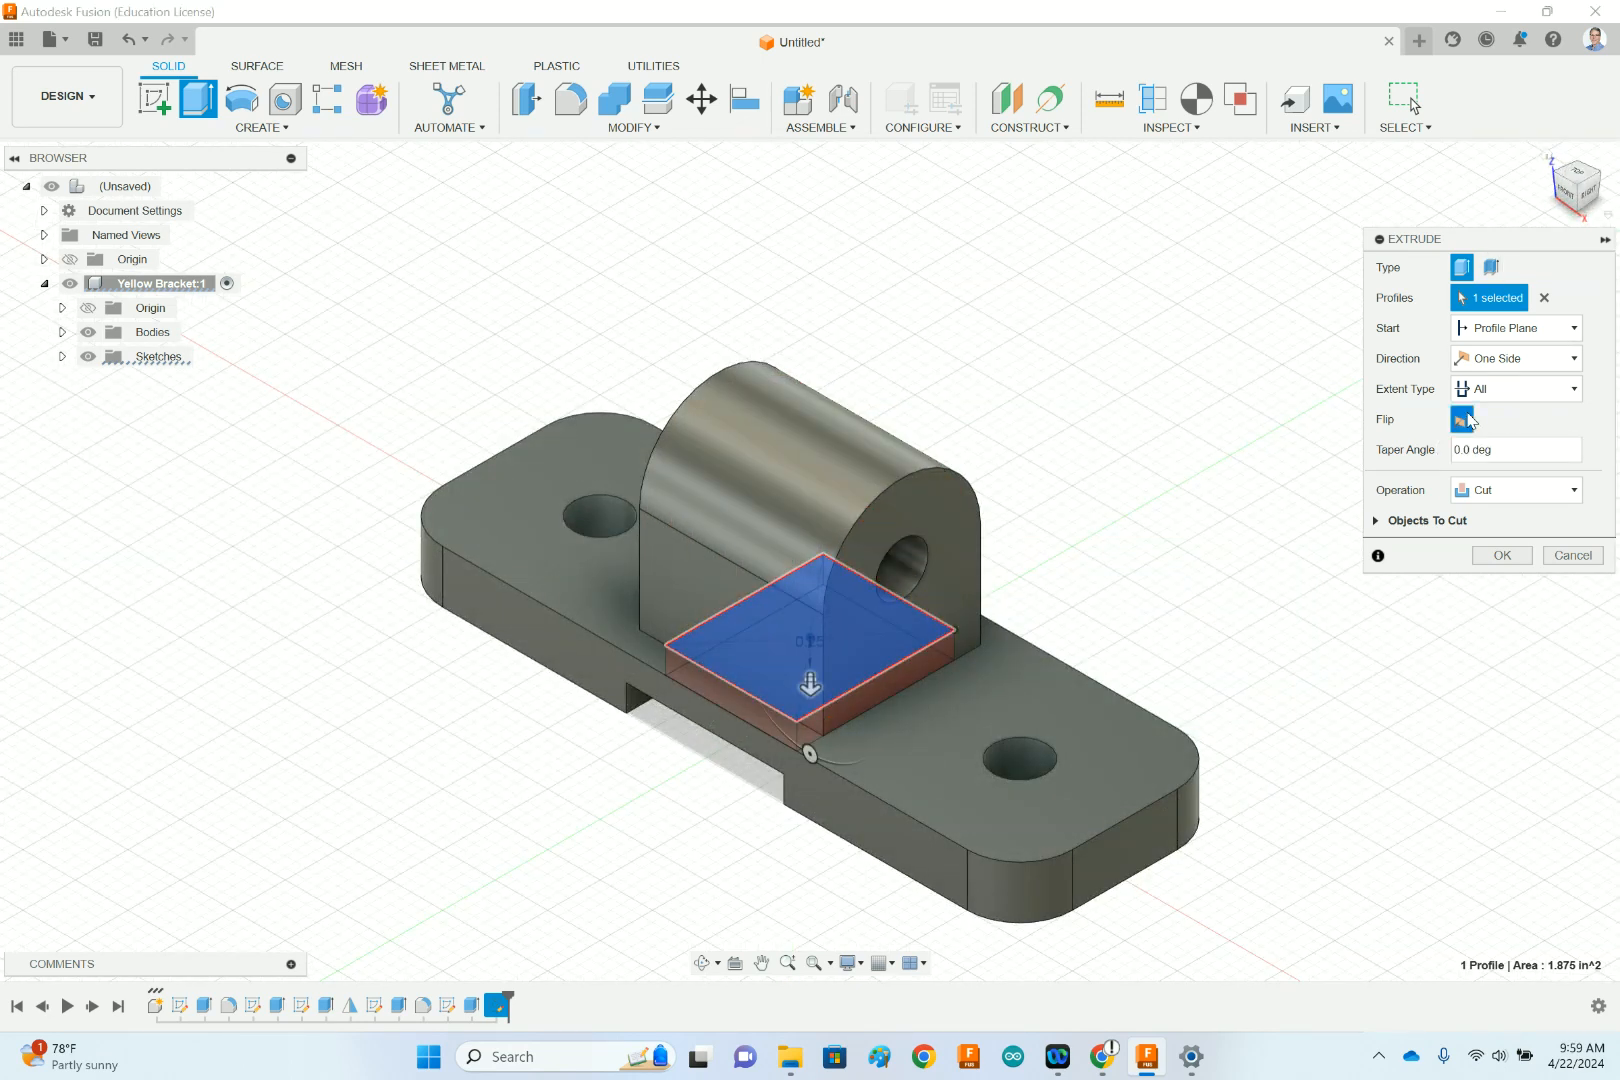
click(1463, 420)
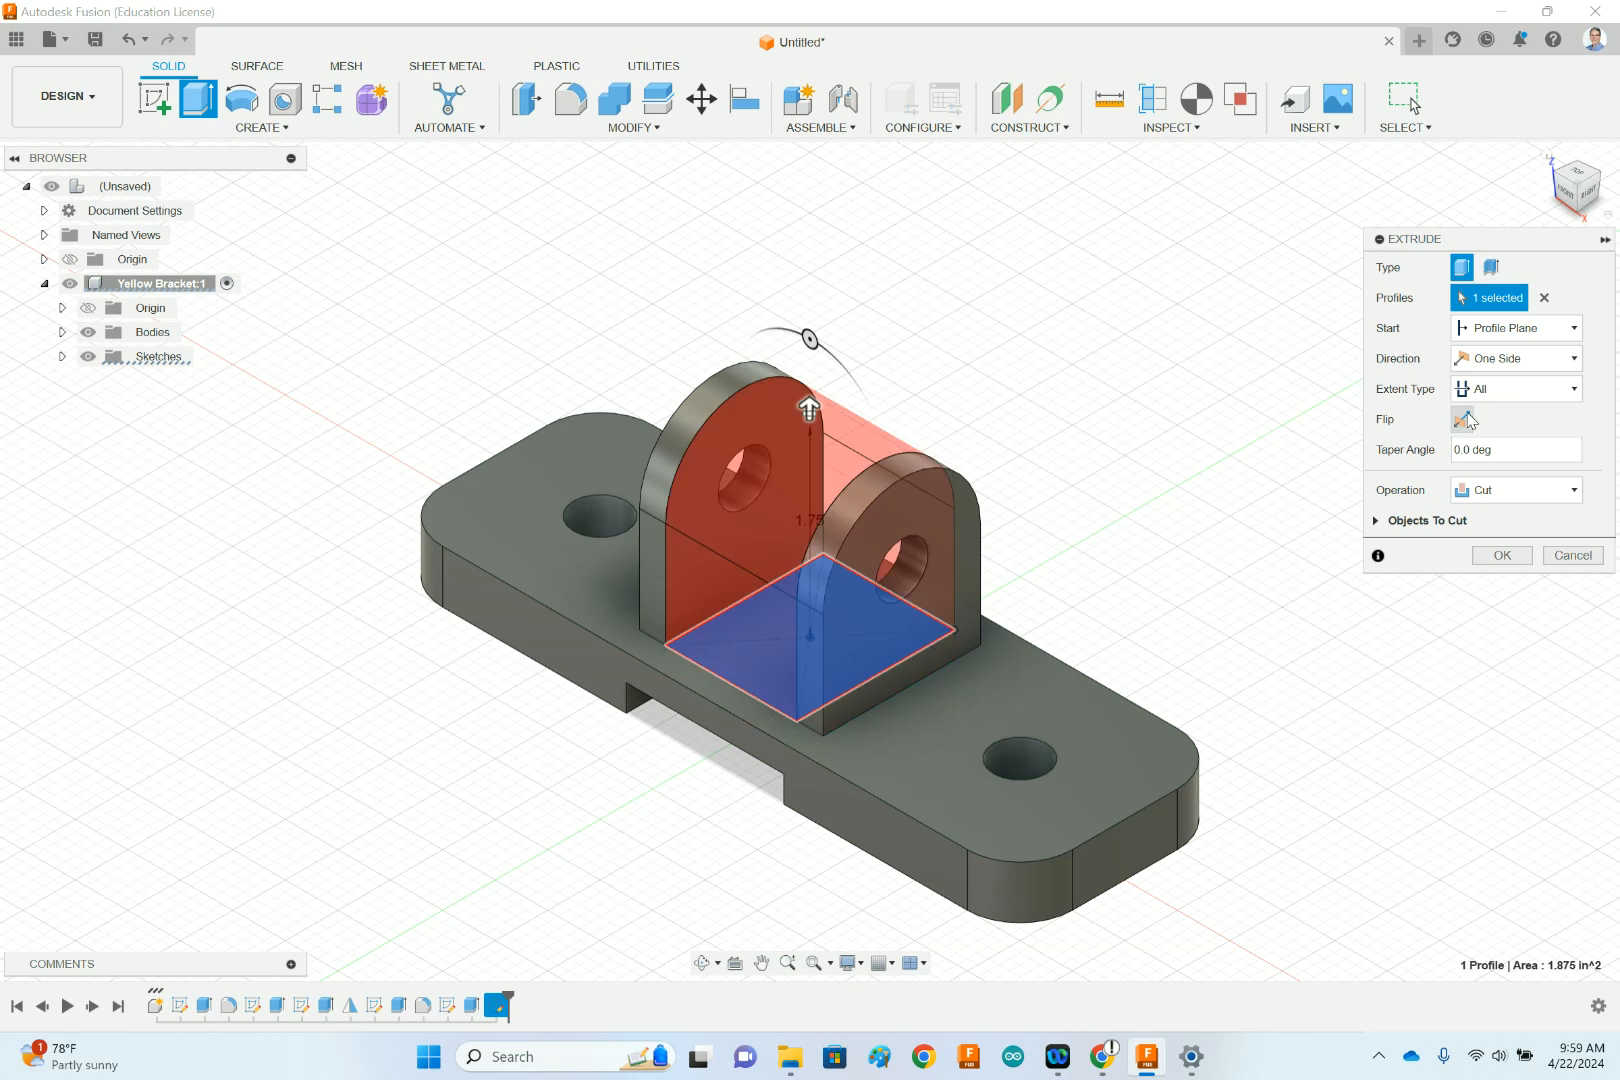
click(1503, 556)
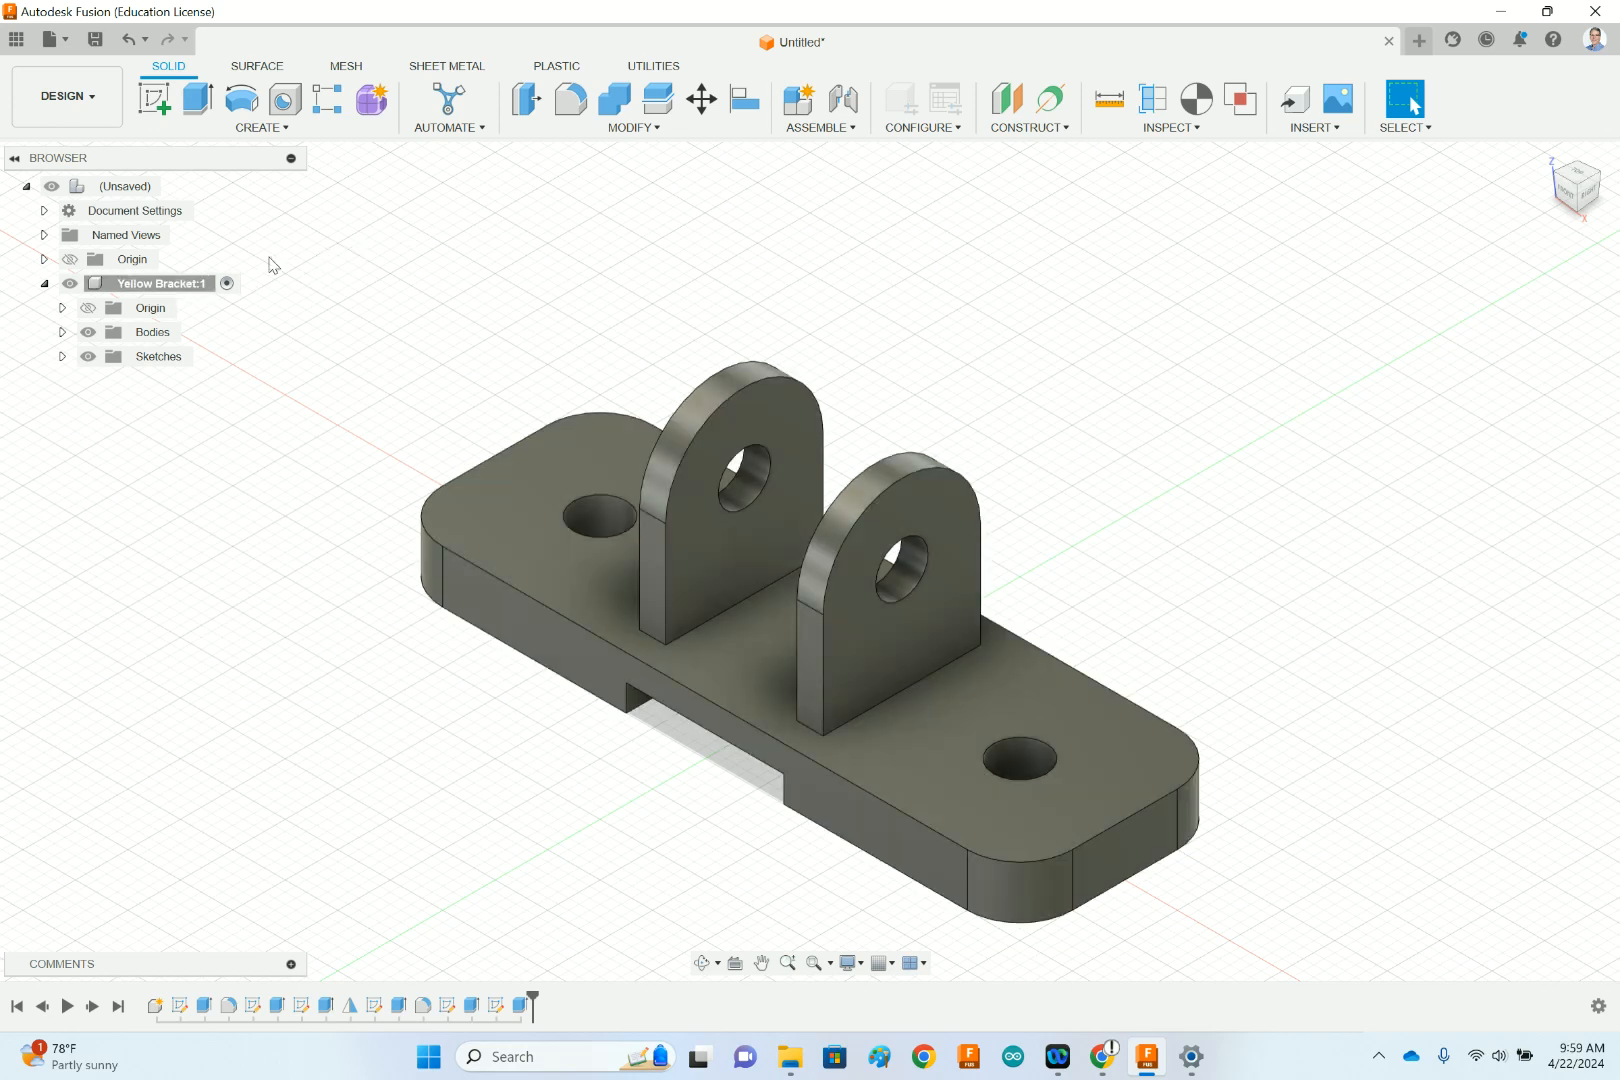
- Apply the Powder Coat (Yellow) appearance from the smooth powder coat paints to the whole bracket
right_click(166, 286)
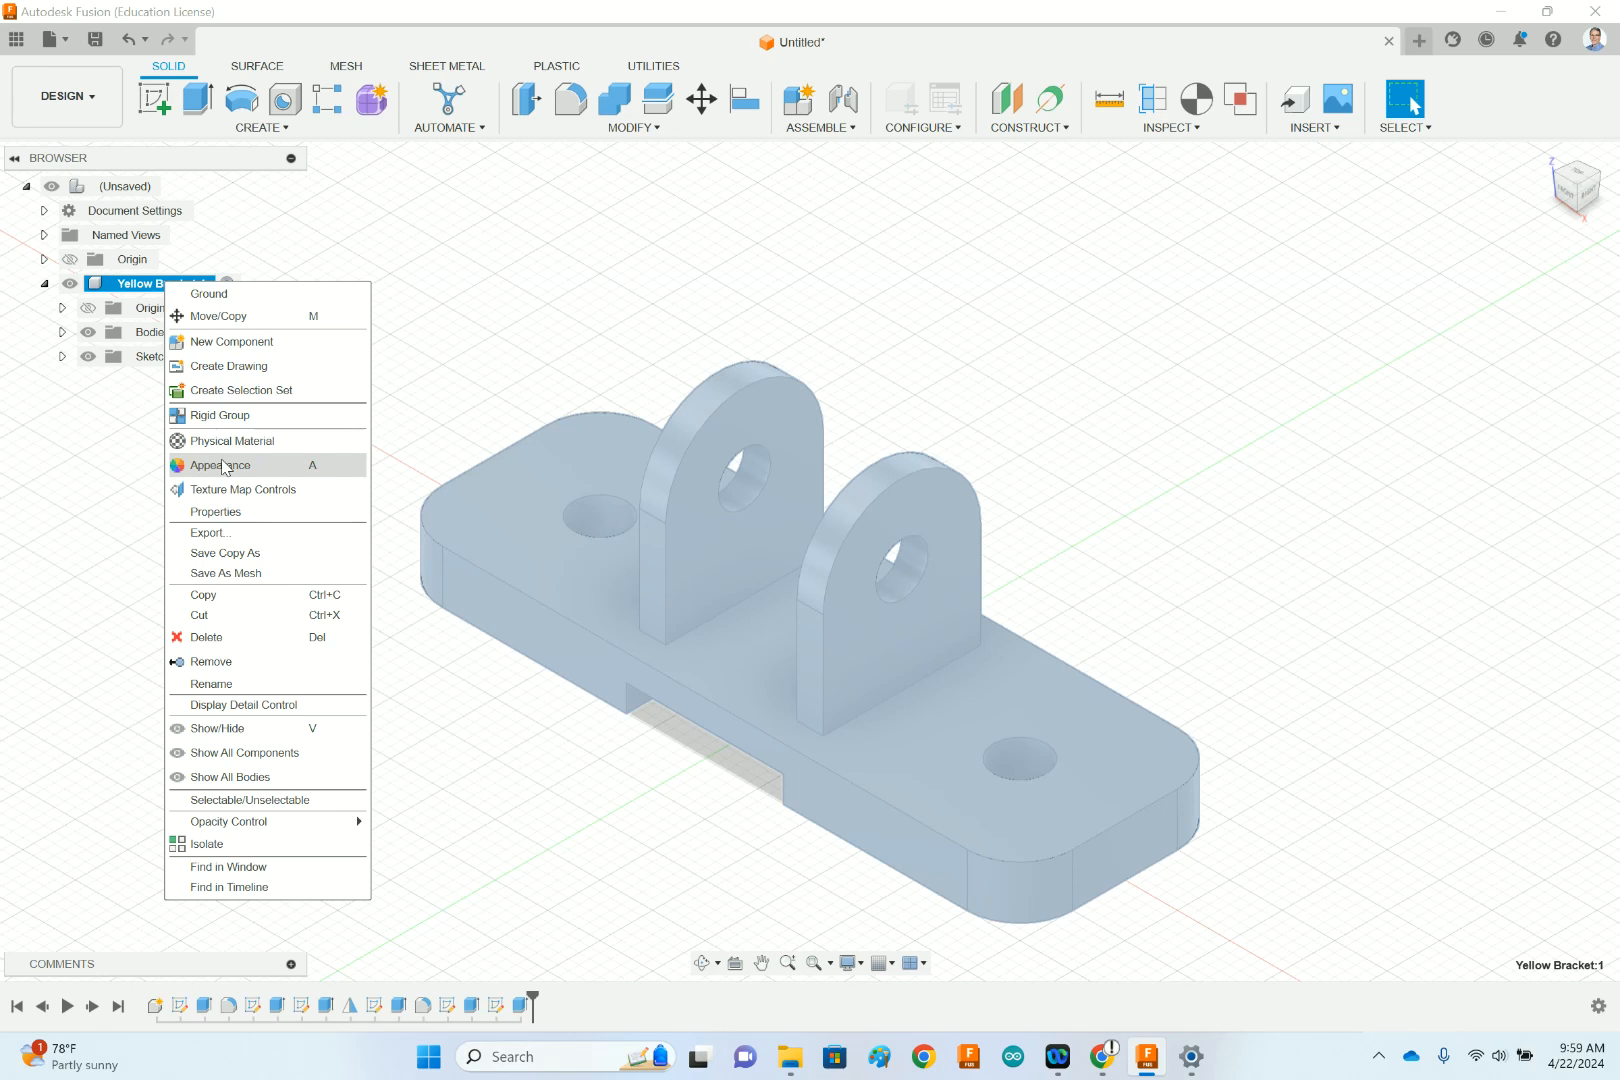
click(224, 466)
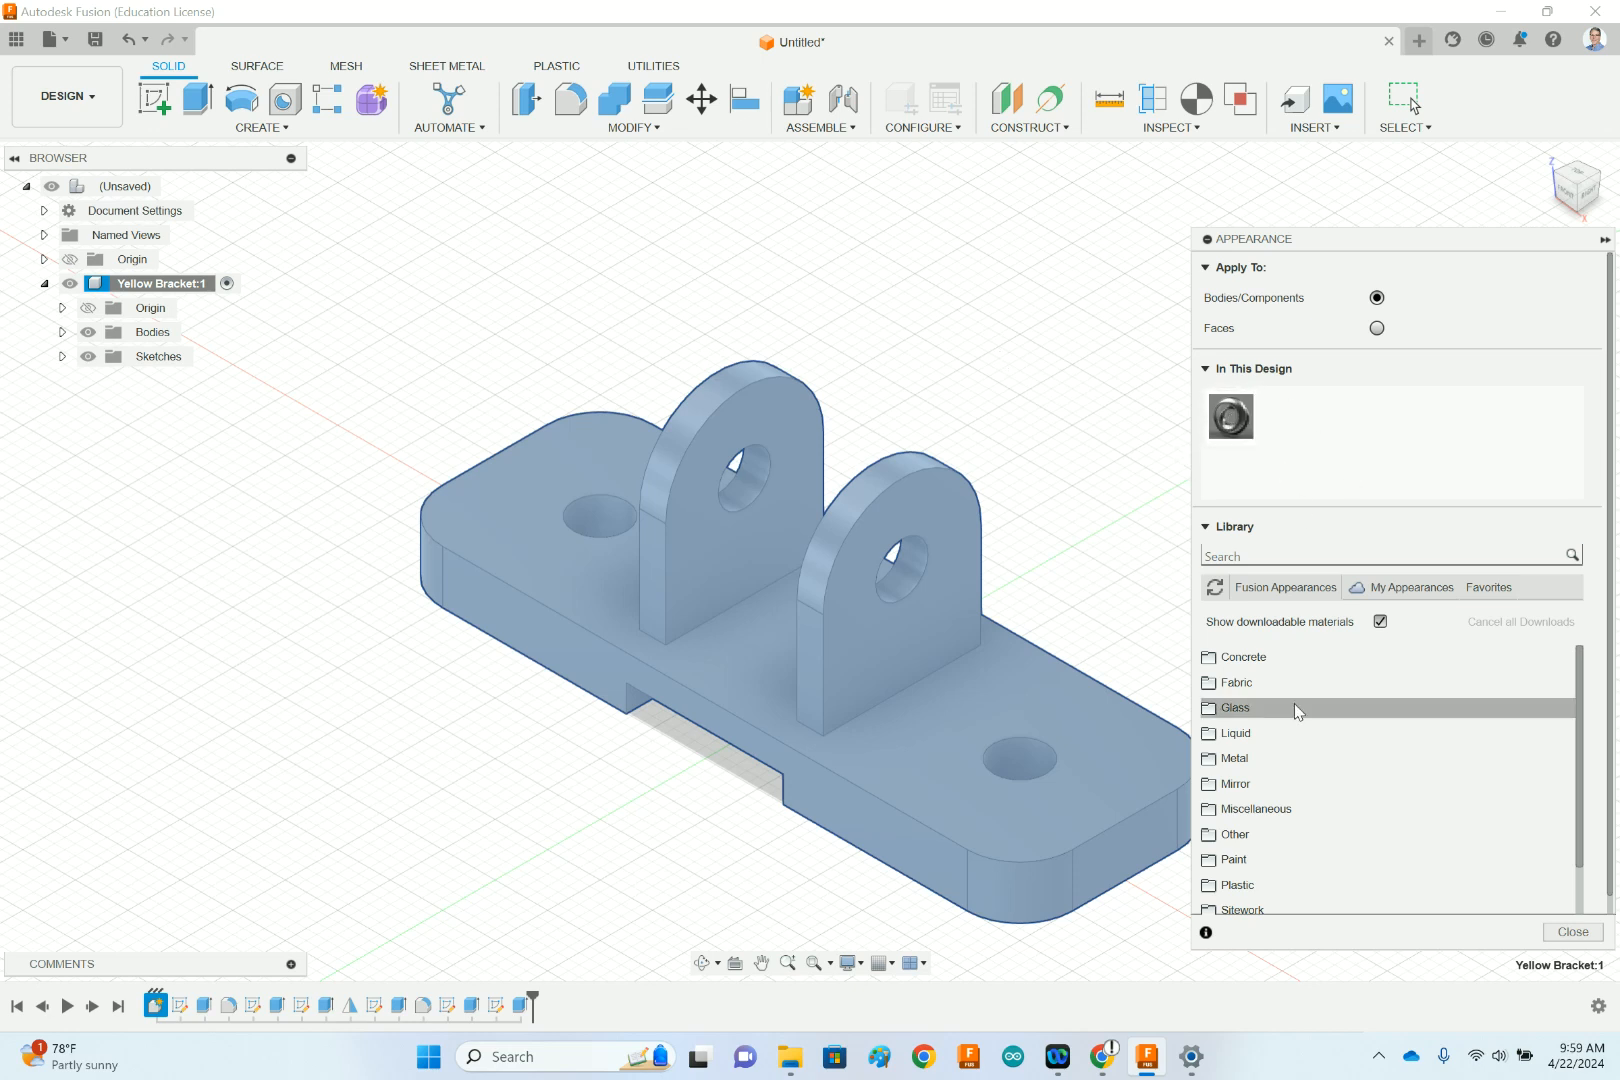
scroll(1305, 772, down, 3)
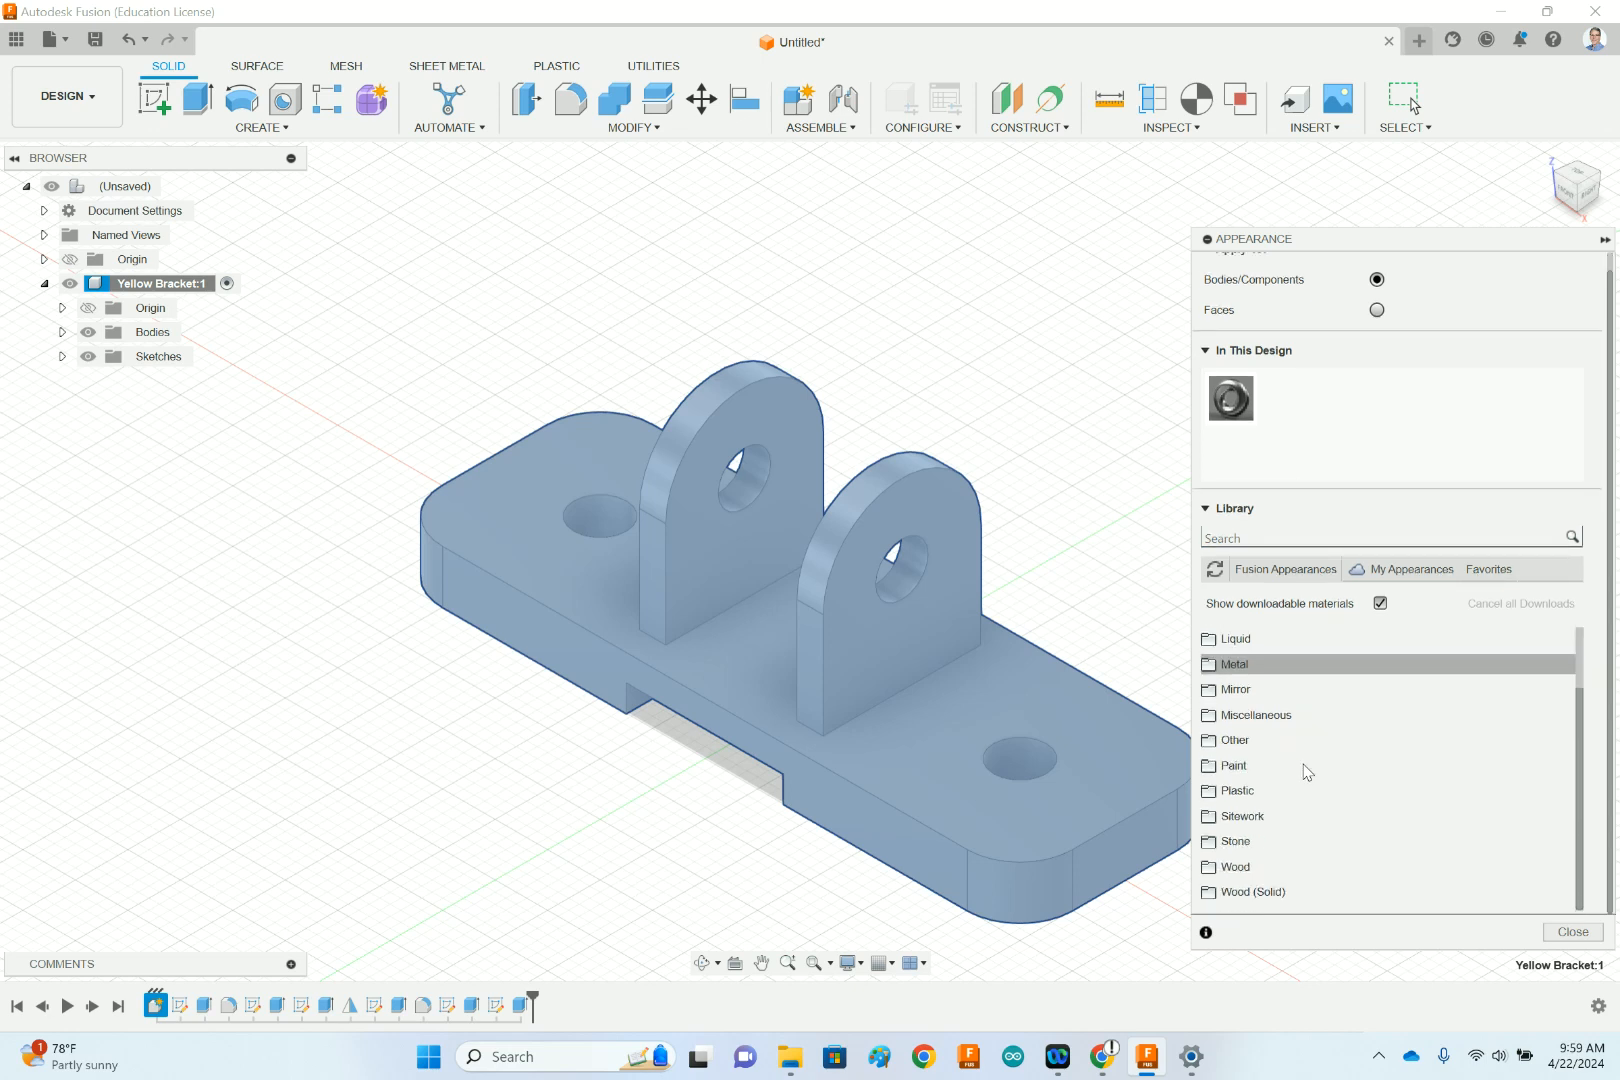
click(1233, 766)
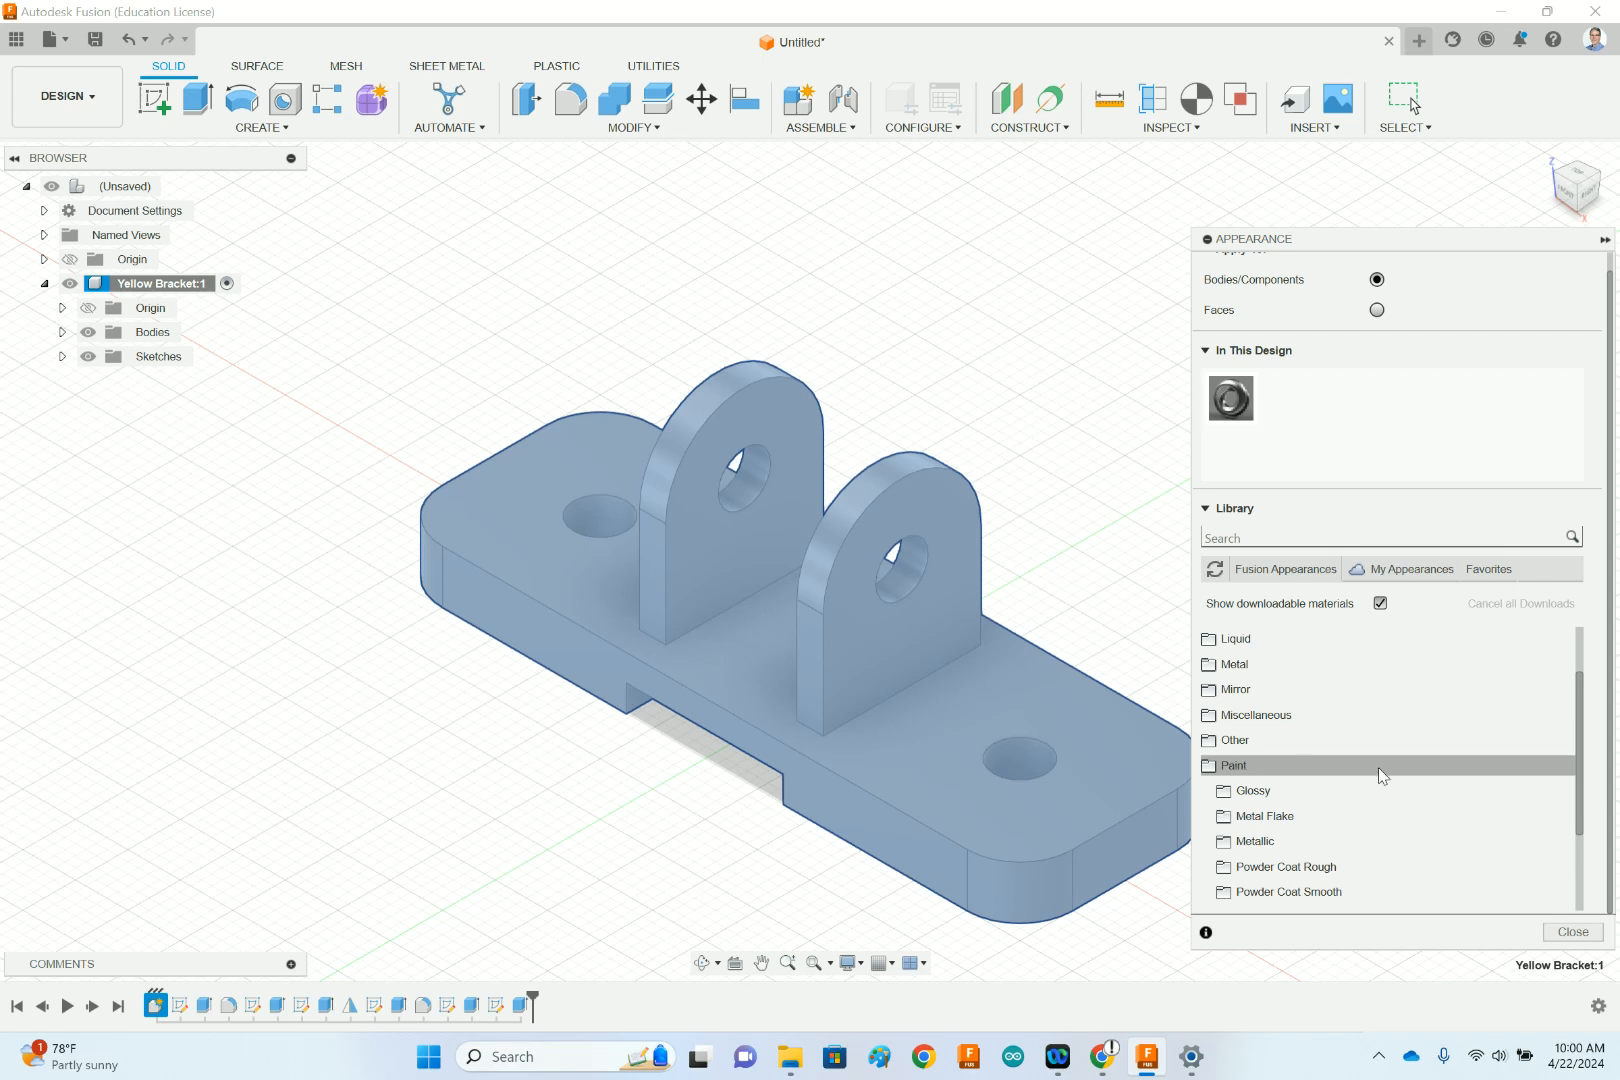
scroll(1378, 767, down, 3)
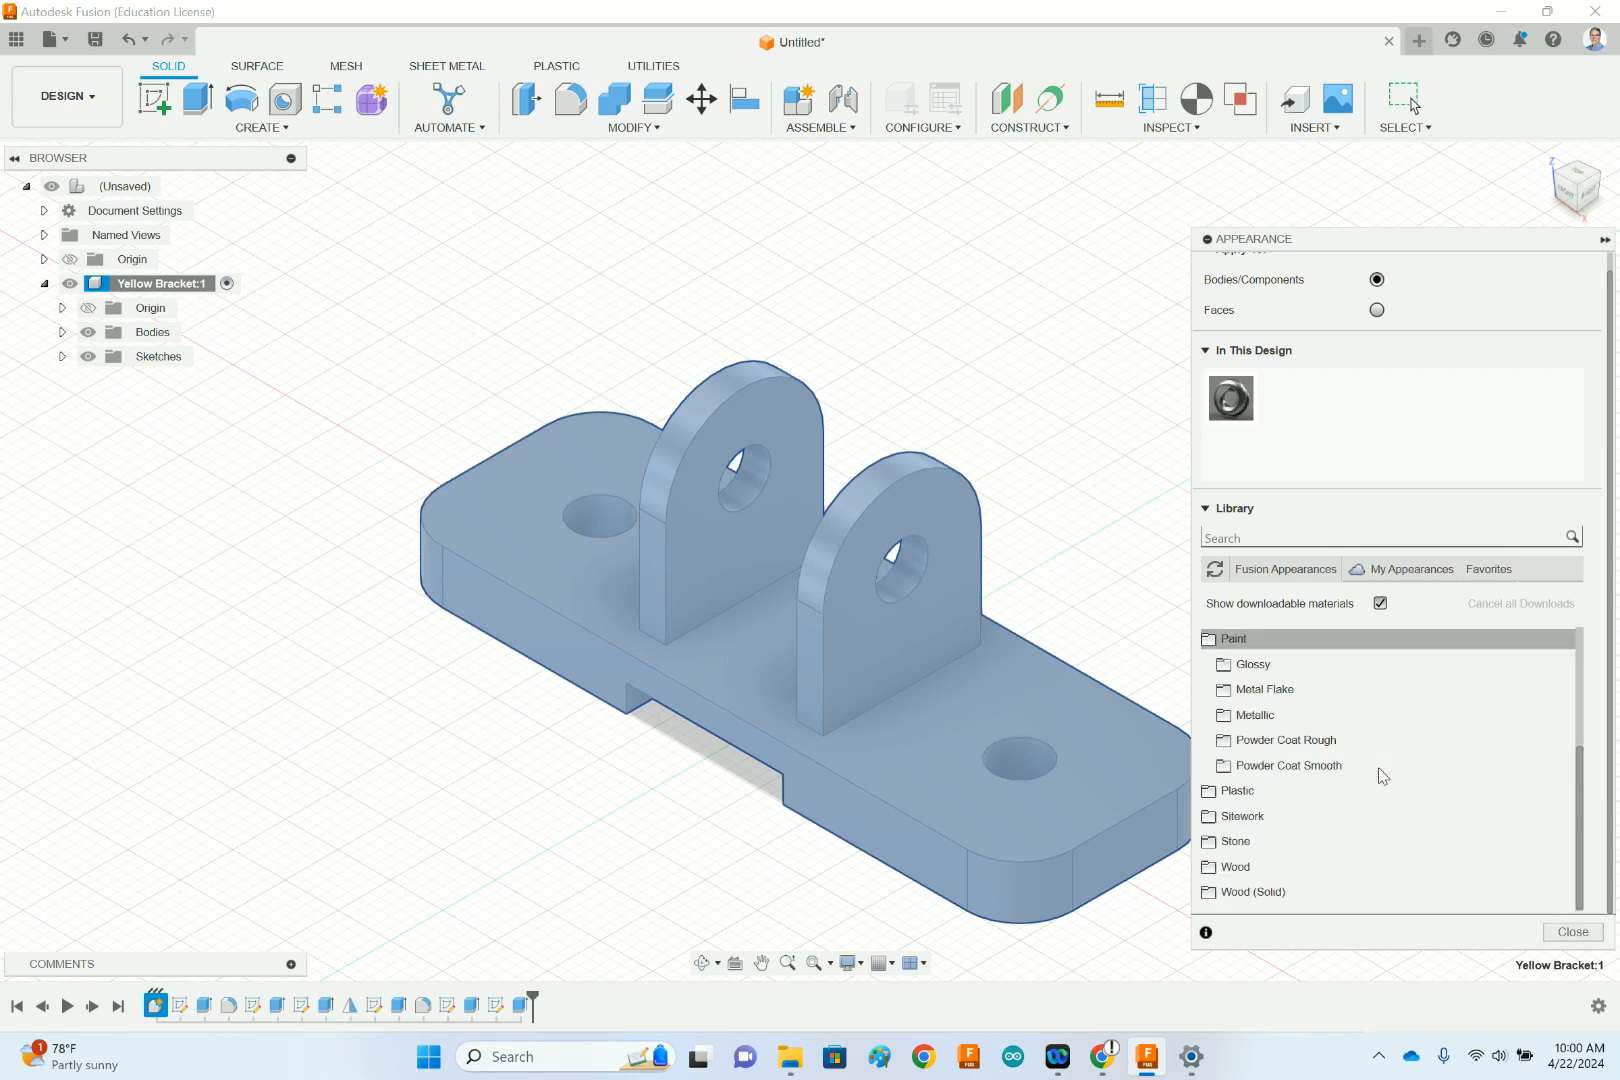
click(1288, 766)
scroll(1288, 770, down, 3)
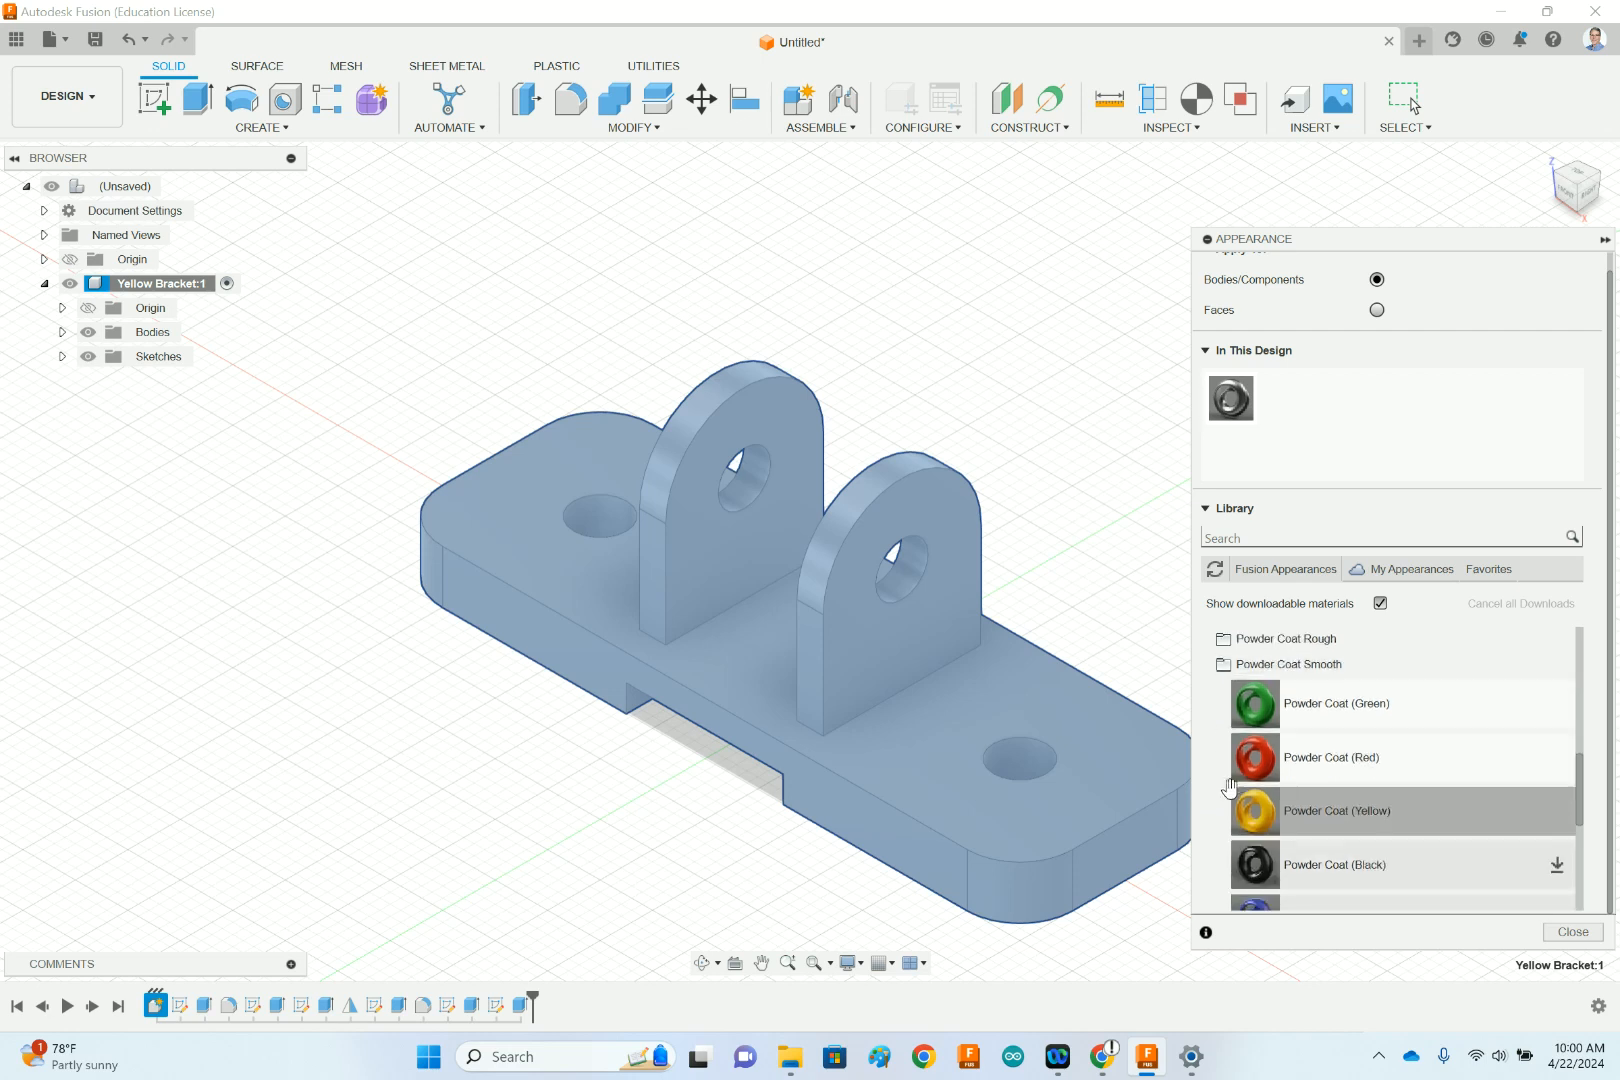
drag(1258, 820, 1297, 388)
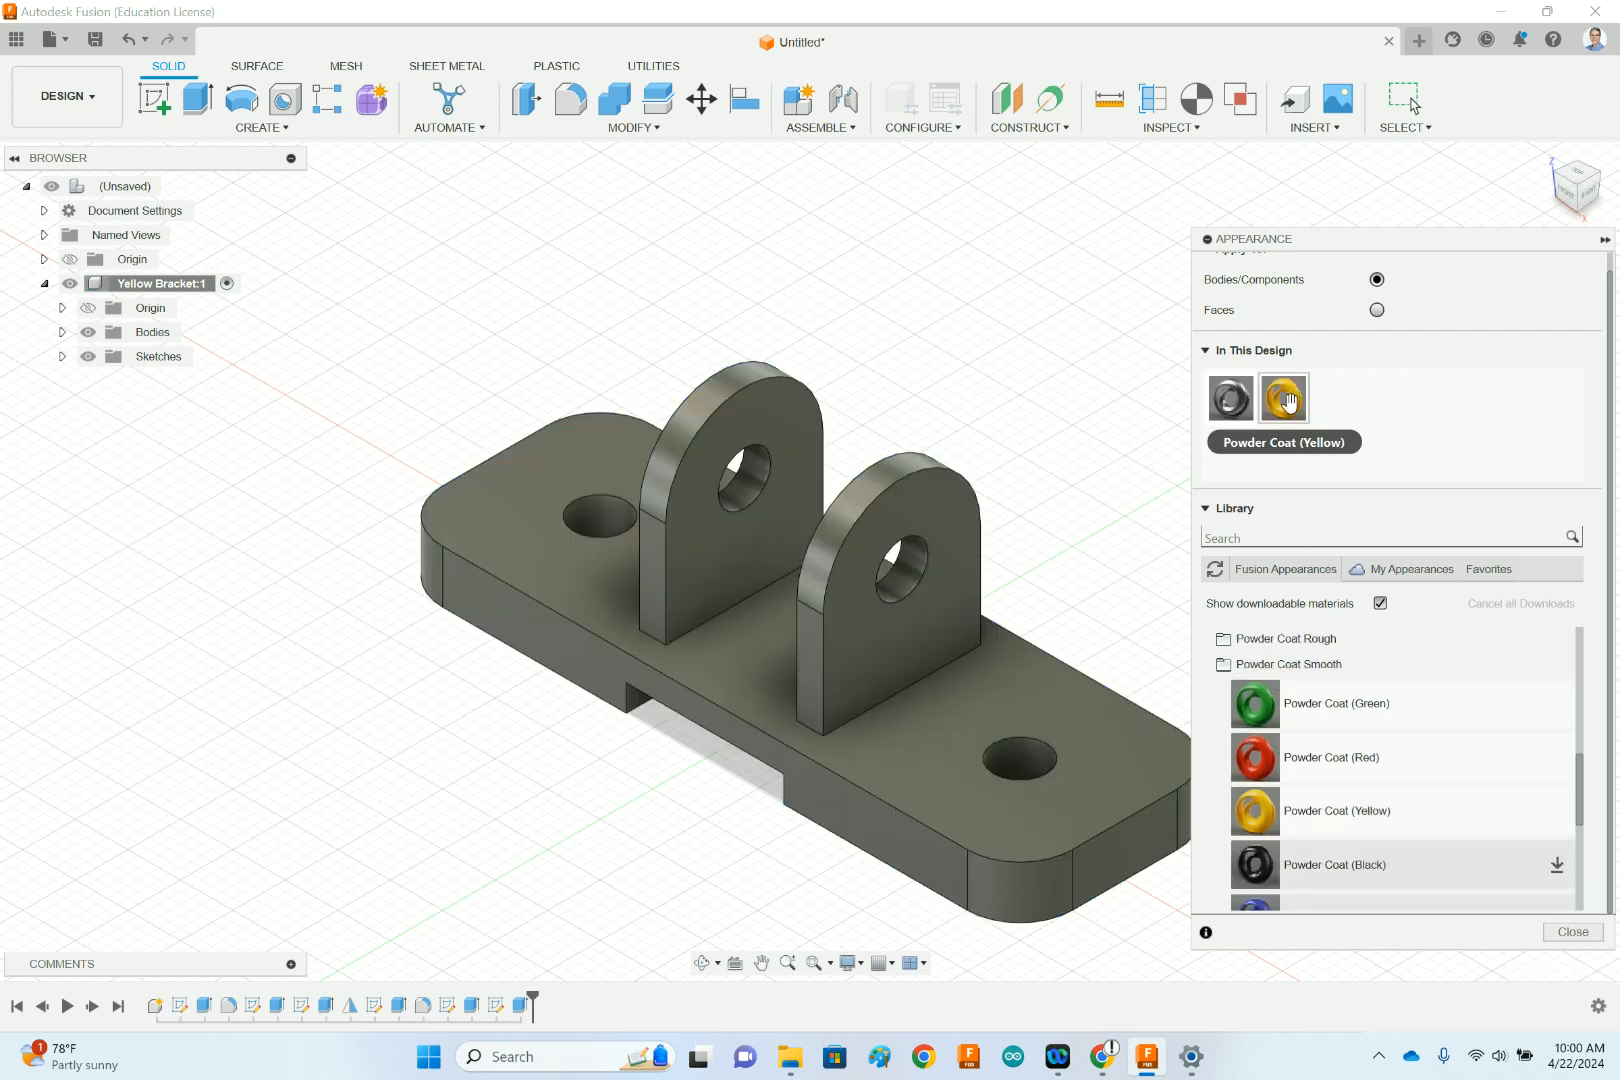
drag(1289, 401, 928, 518)
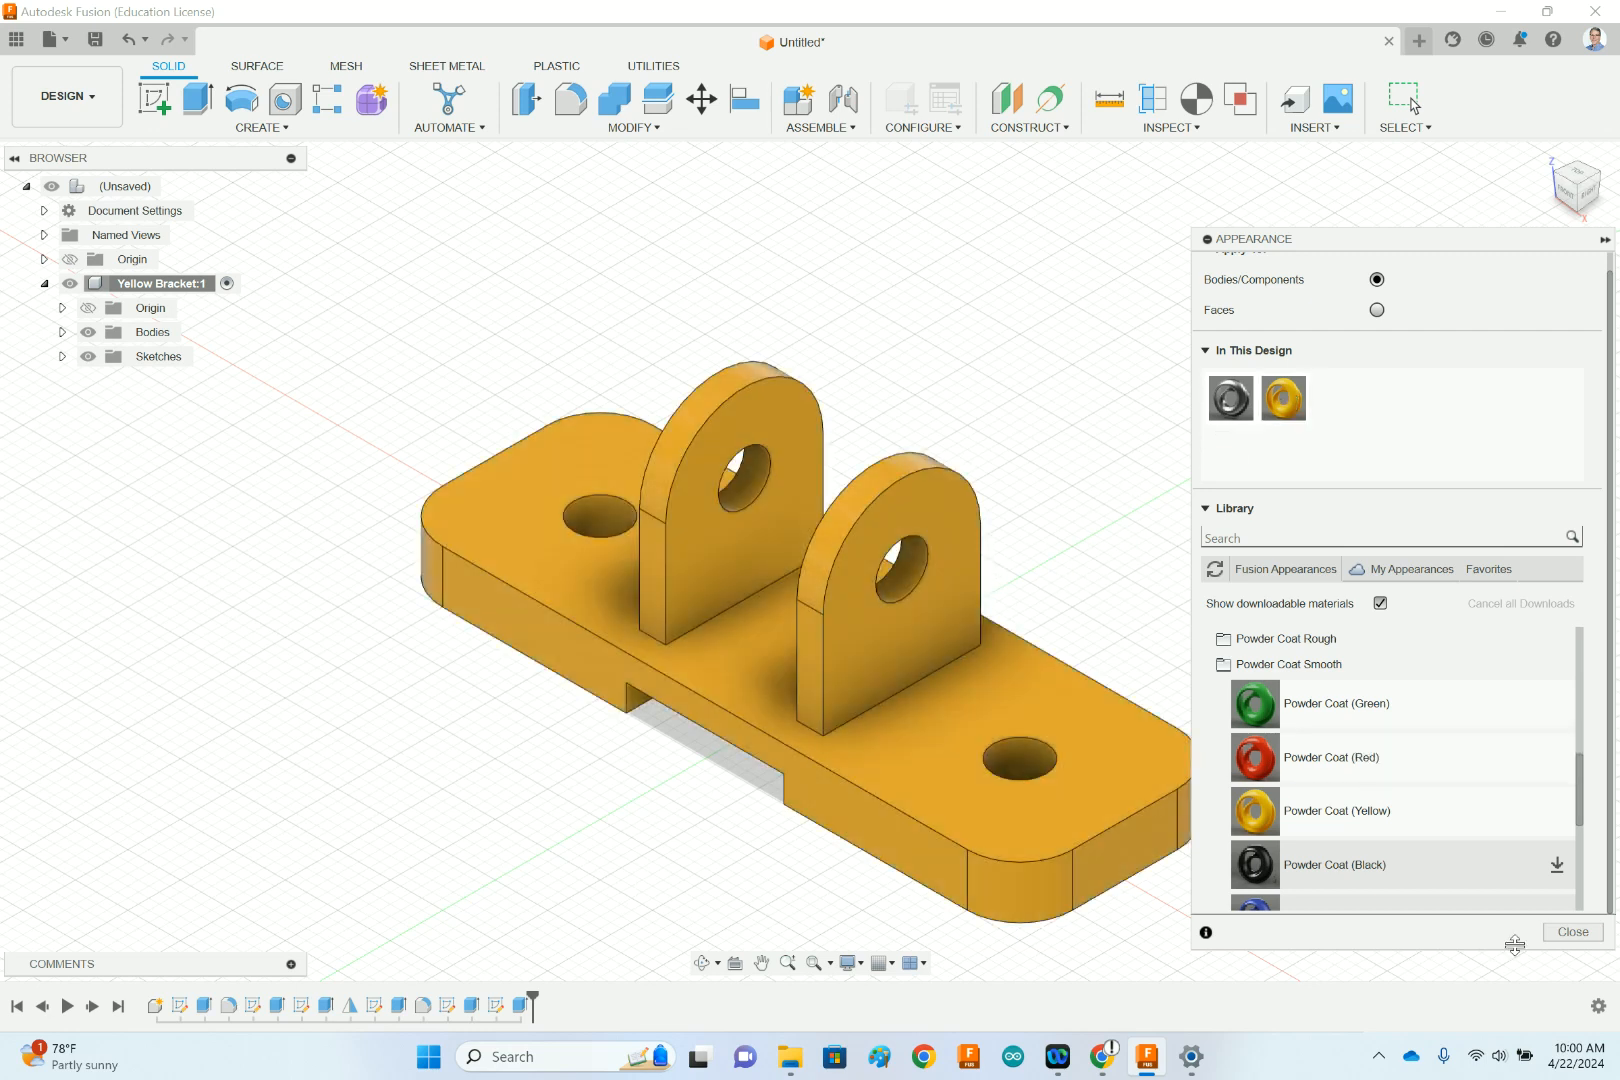
click(1573, 932)
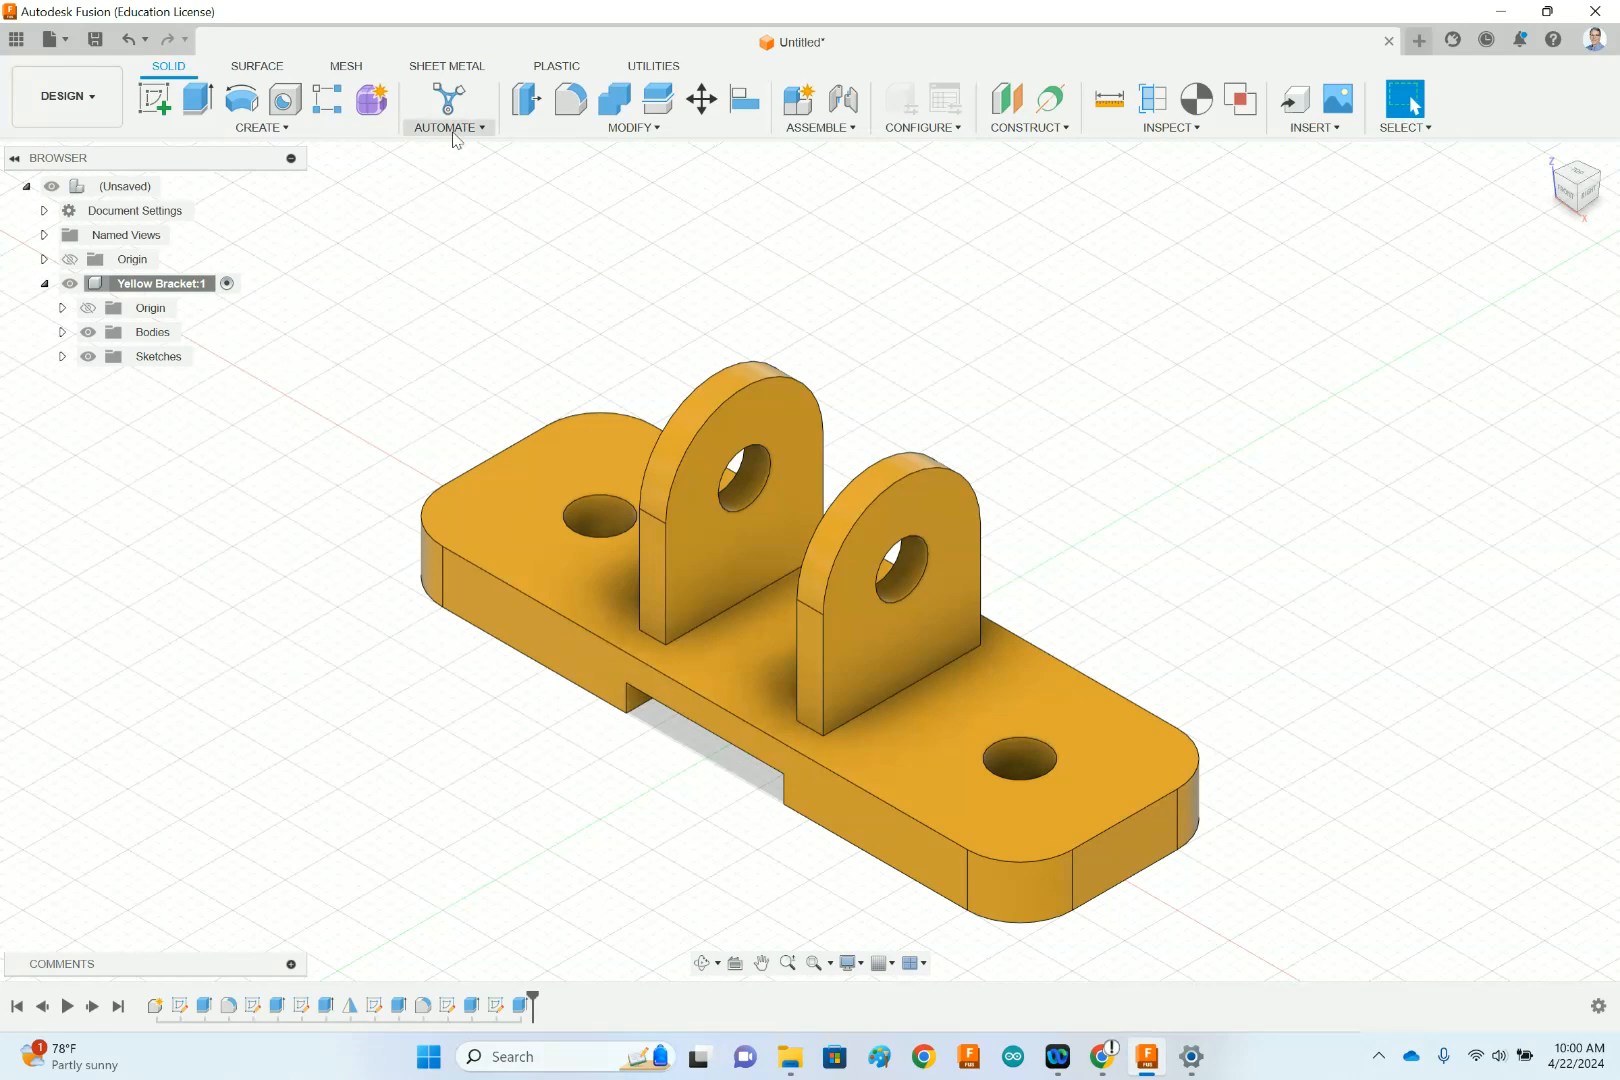
- Save the design as "Yellow Bracket" in the Main Folder > For Classes > Engineering location
click(97, 41)
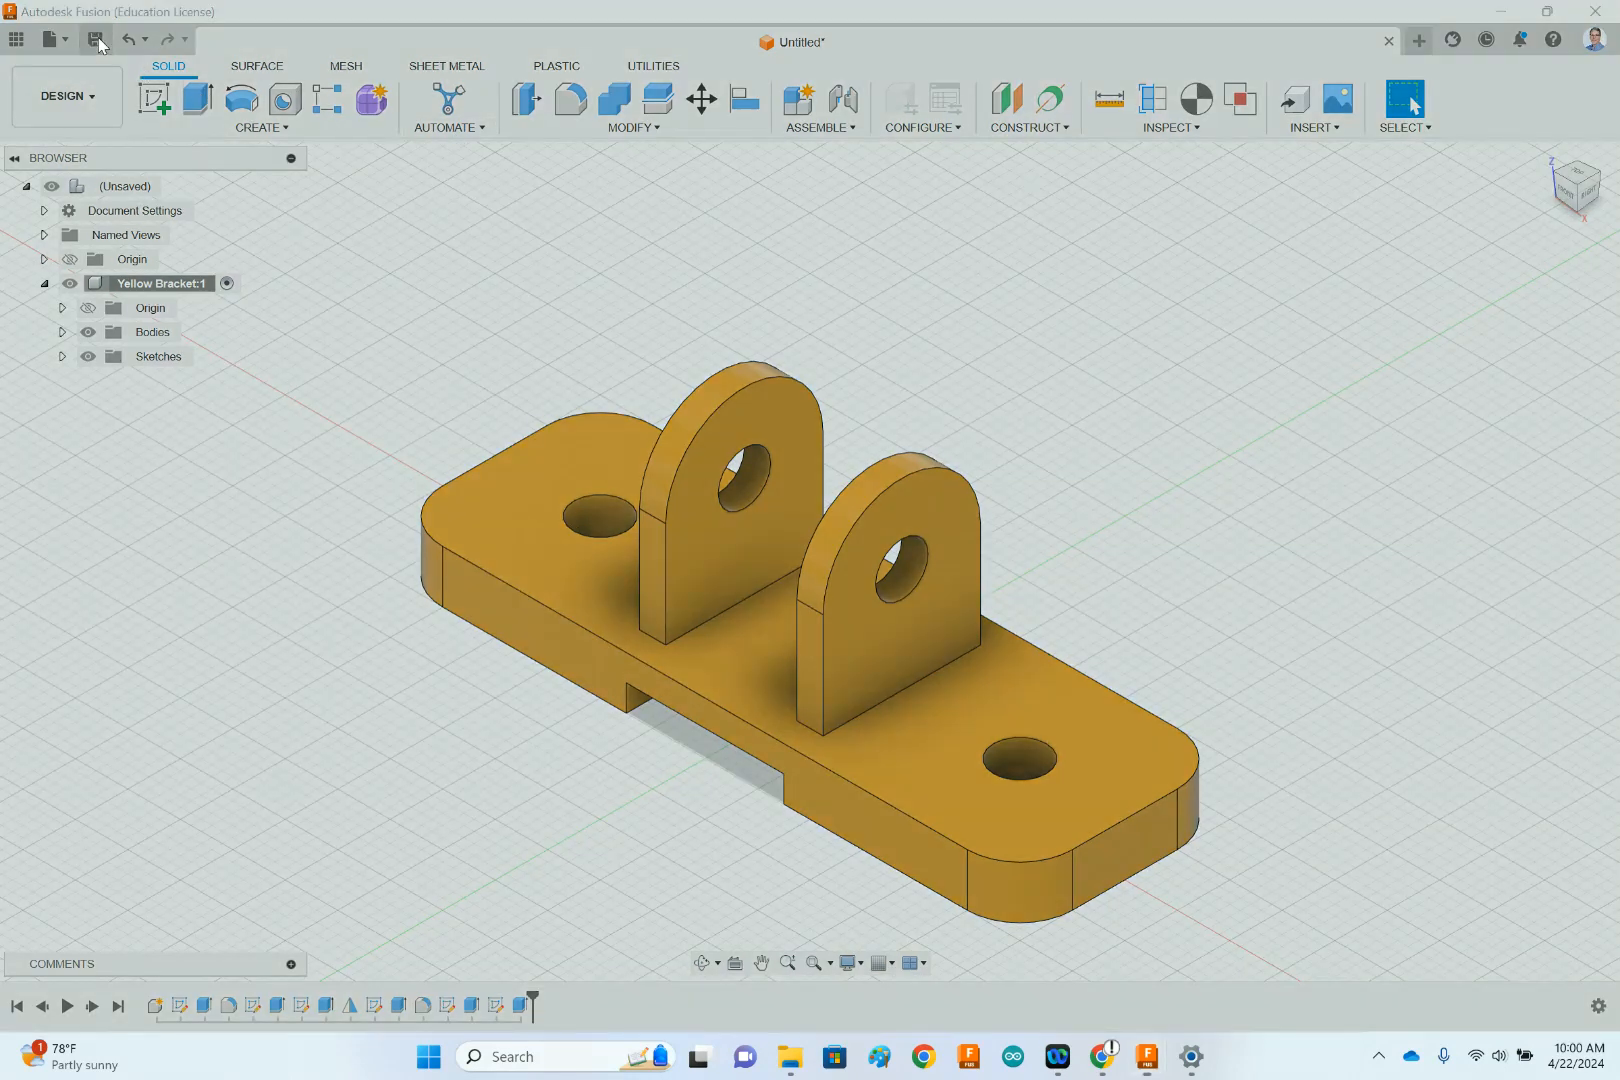
text(Yellow Bracket)
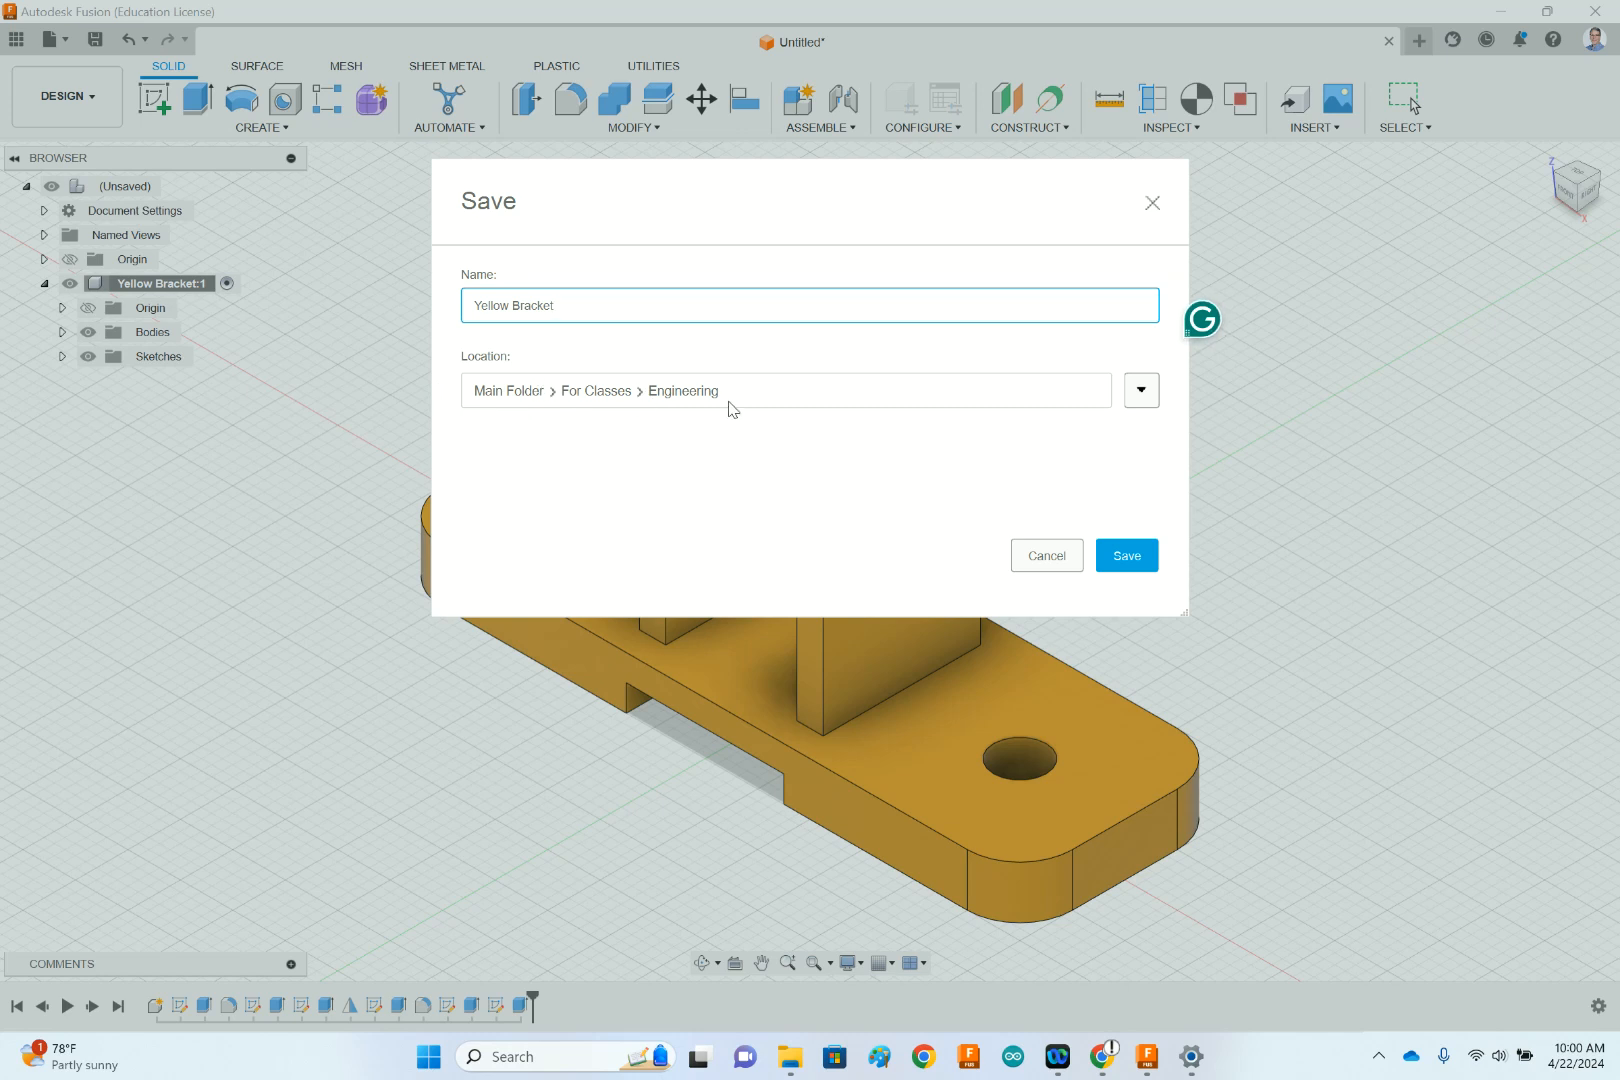
click(1130, 556)
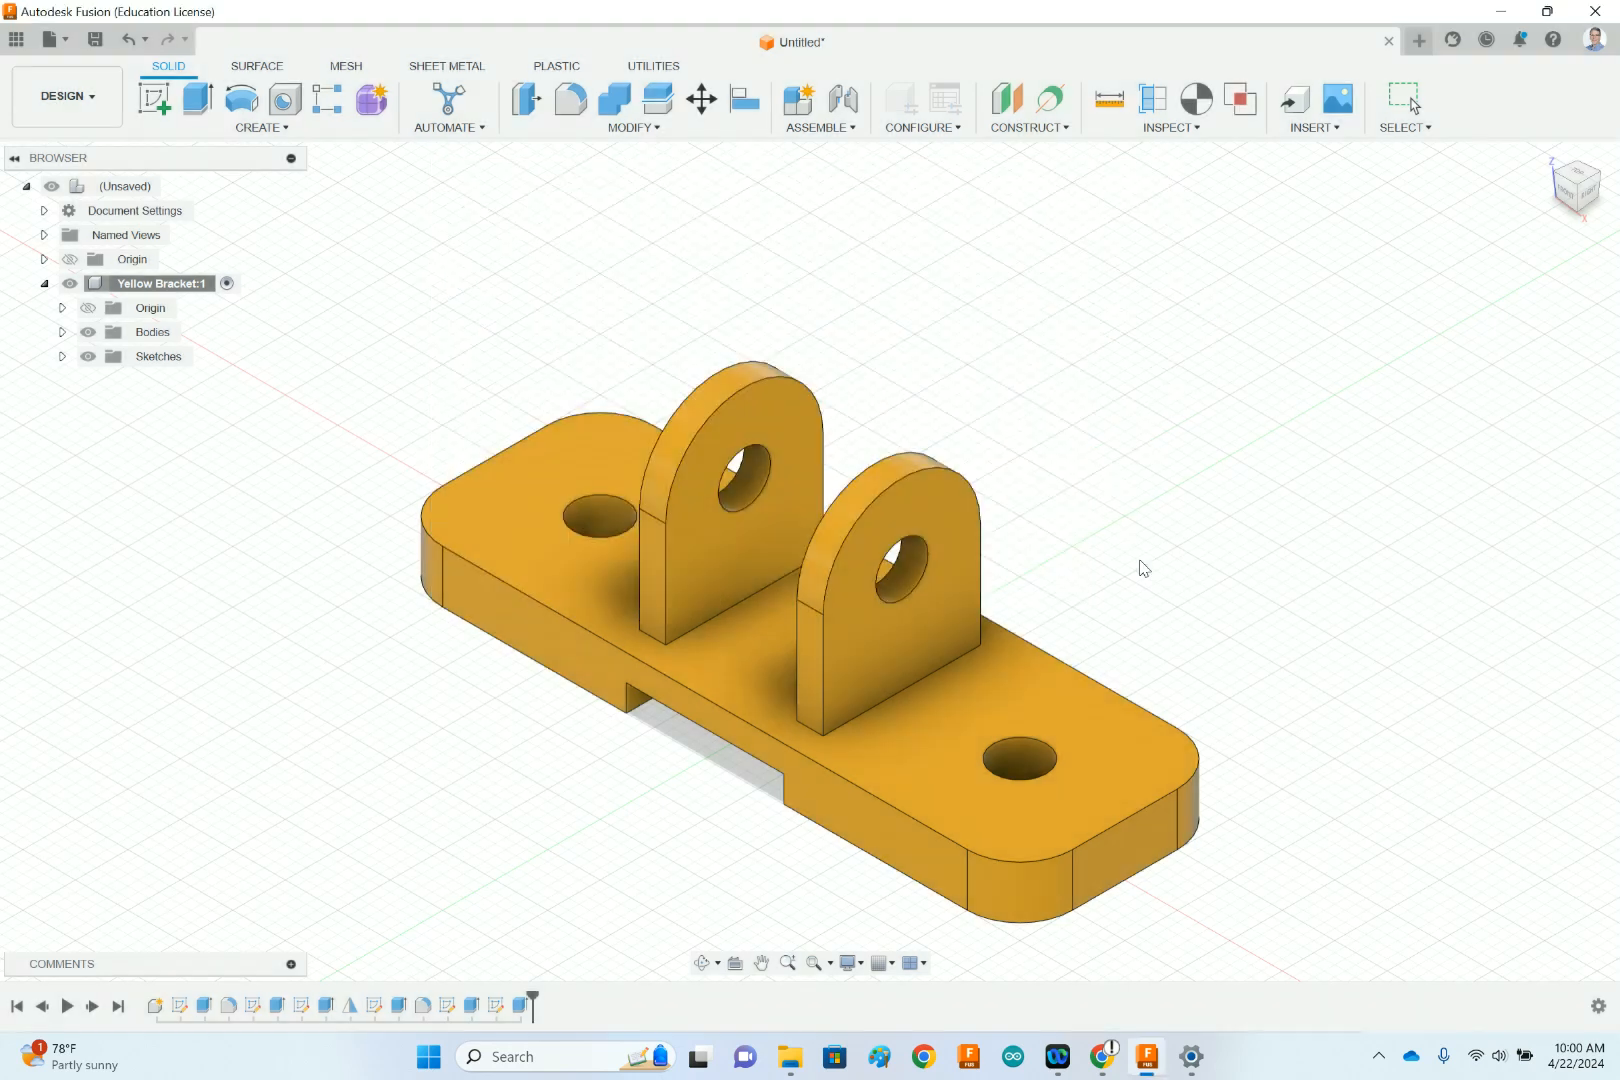